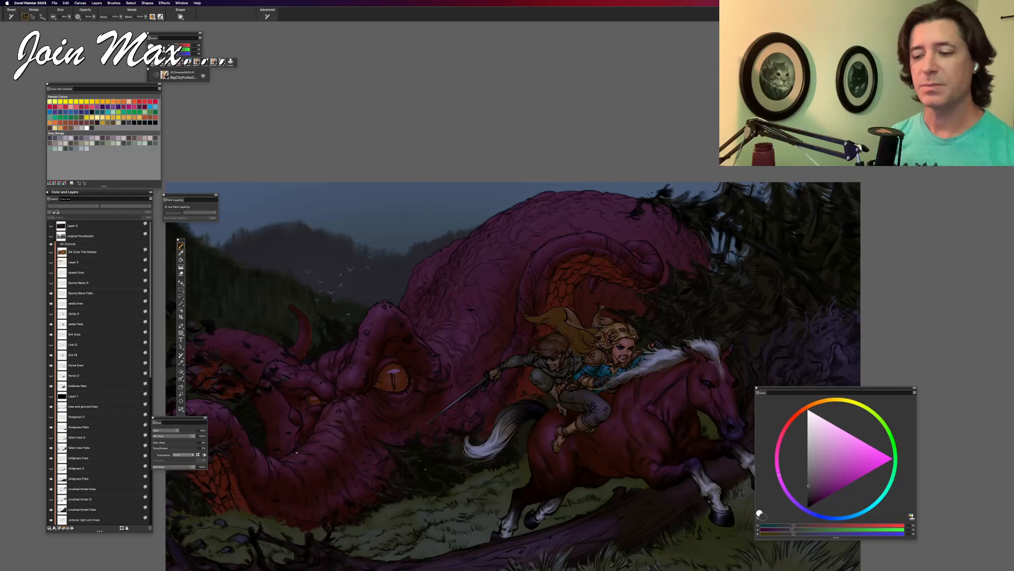
# Step: Select the lowest sky layer in the layer stack and save the painting as a new version
pyautogui.moveTo(362, 431); pyautogui.dragTo(377, 372)
pyautogui.press('super+minus')
pyautogui.press('super+equal')
pyautogui.press('super+equal')
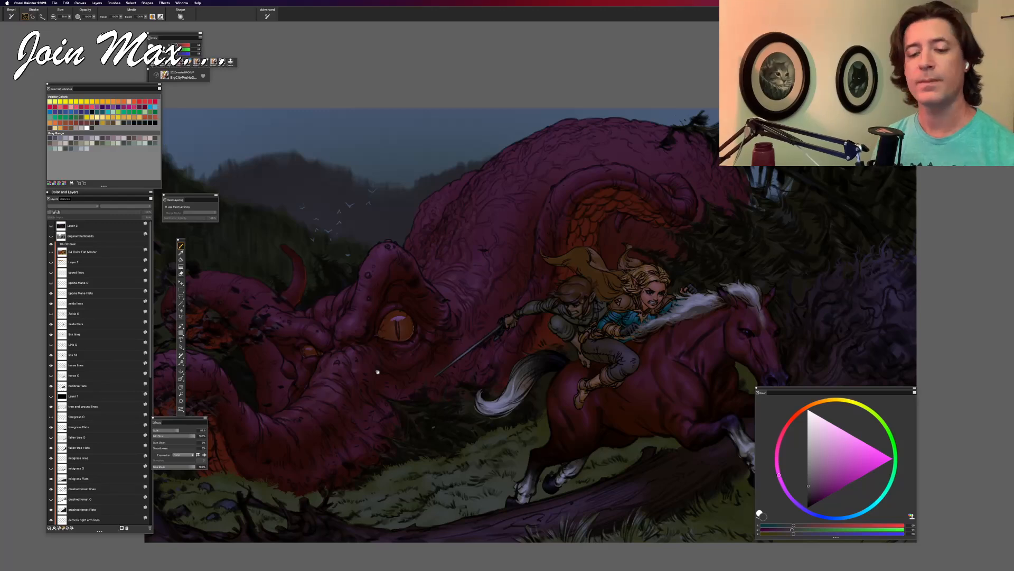
pyautogui.moveTo(150, 372); pyautogui.dragTo(150, 511)
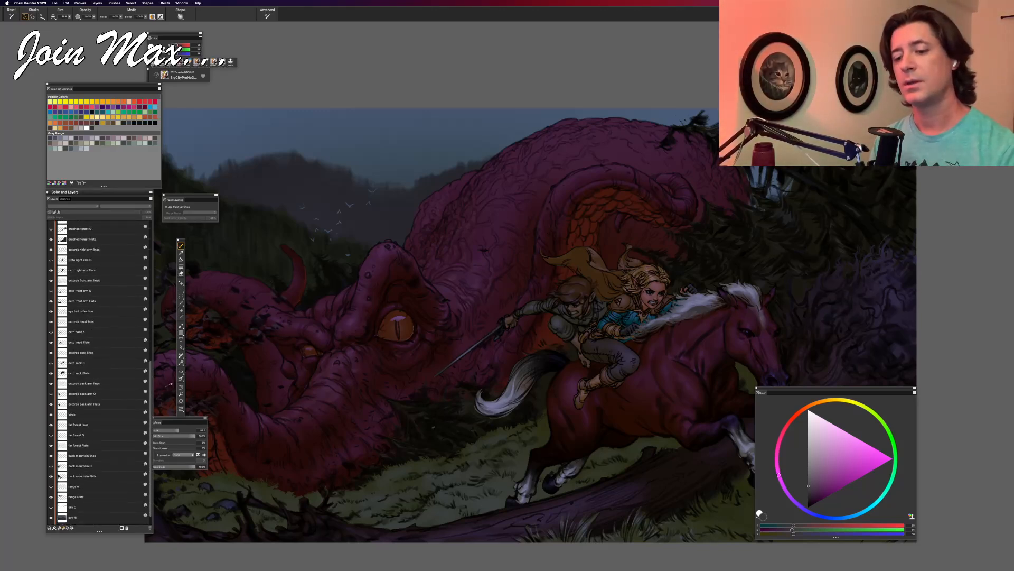
pyautogui.click(71, 518)
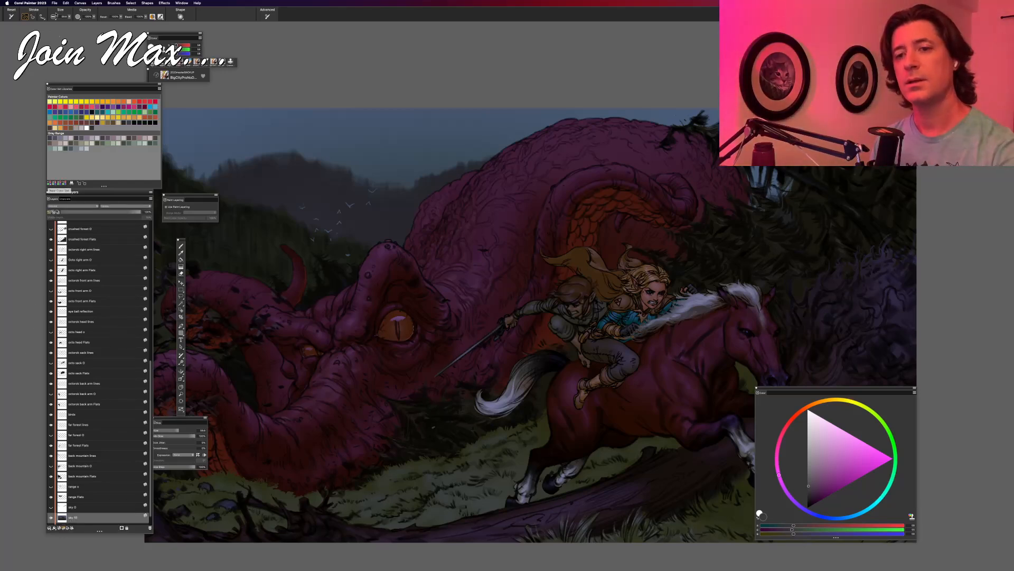
pyautogui.click(54, 3)
pyautogui.click(52, 75)
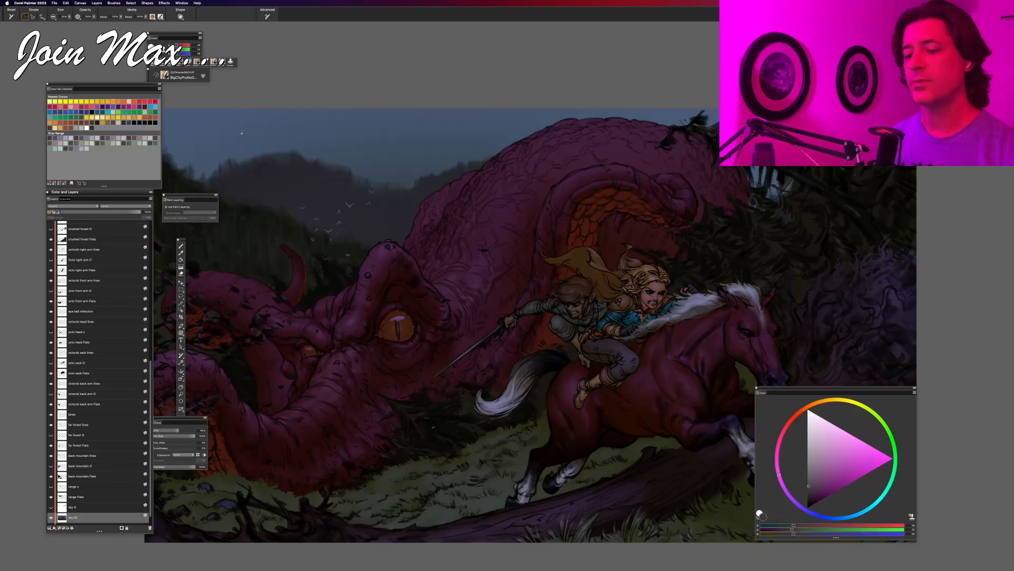
# Step: Switch to Adobe Bridge and open a full-screen preview of the first image among the Zelda exports
pyautogui.press('super+Tab')
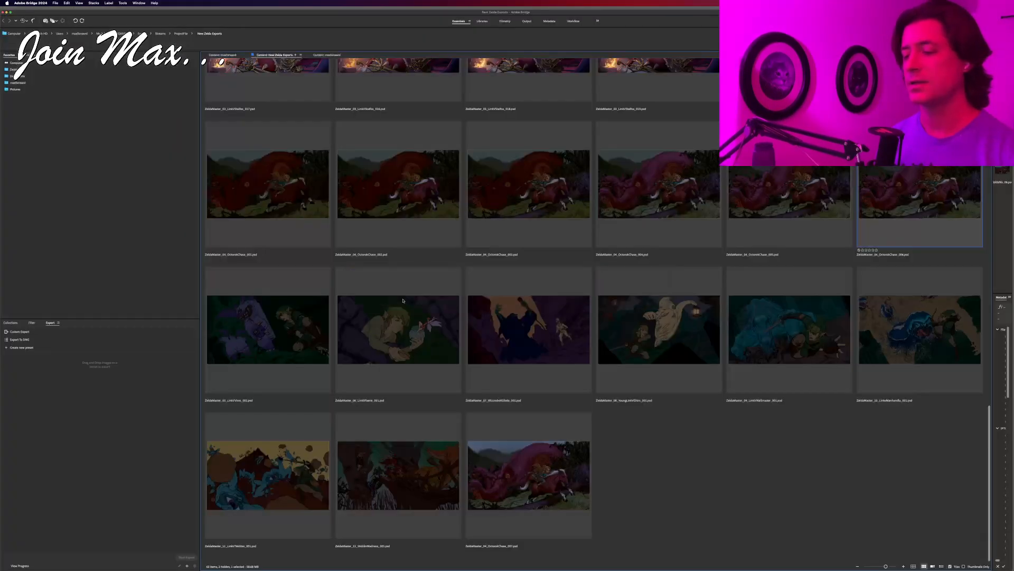
pyautogui.scroll(3, 337, 212)
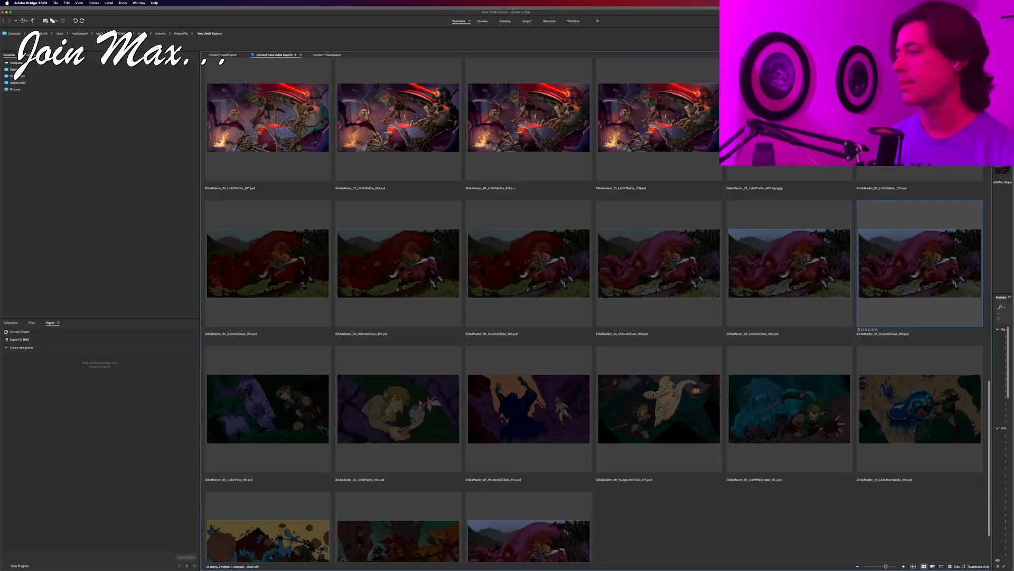
pyautogui.scroll(10, 282, 116)
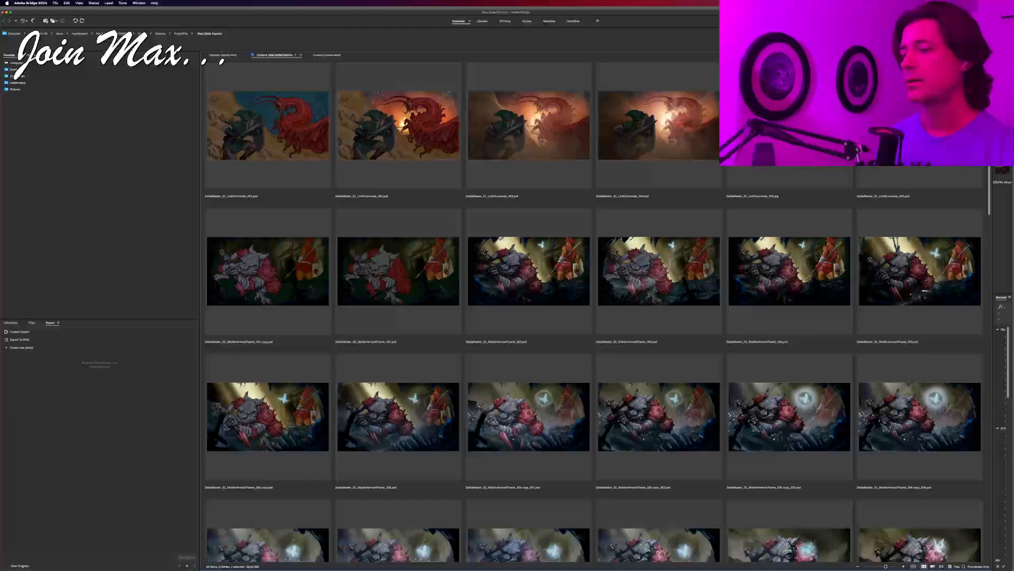
pyautogui.click(282, 116)
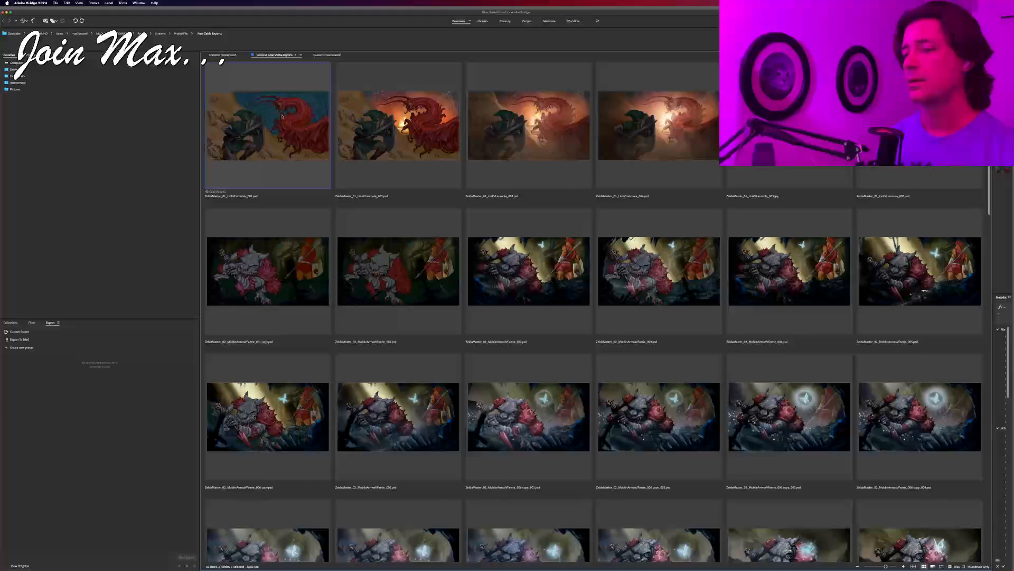
pyautogui.press('space')
# Step: Review the successive versions of the Zelda paintings in the full-screen preview, from the first image through to the Octorok chase, and close the preview
pyautogui.press('Right')
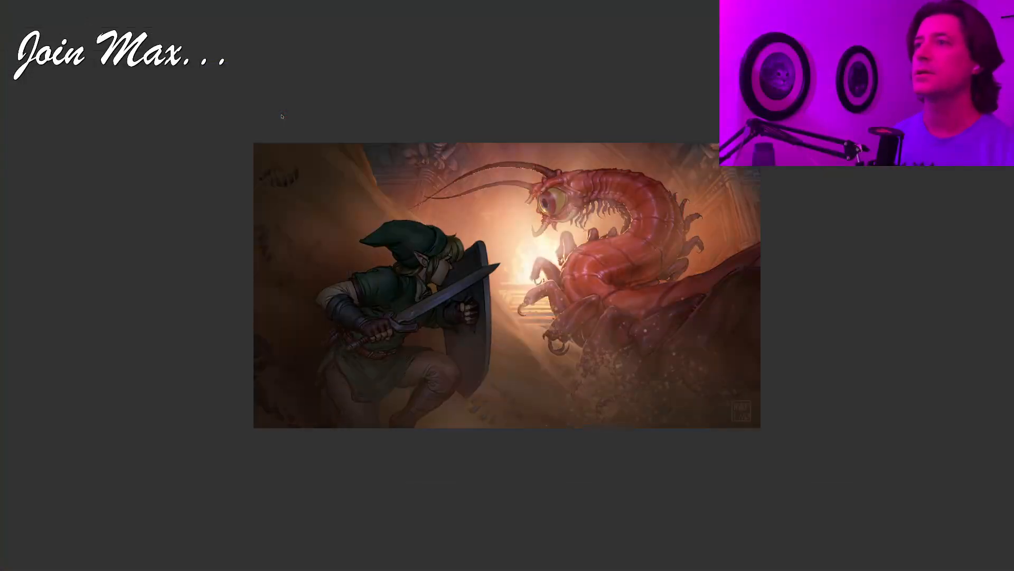
pyautogui.press('Right')
pyautogui.press('Right')
pyautogui.press('Right')
pyautogui.press('Right')
pyautogui.press('Right')
pyautogui.press('Right')
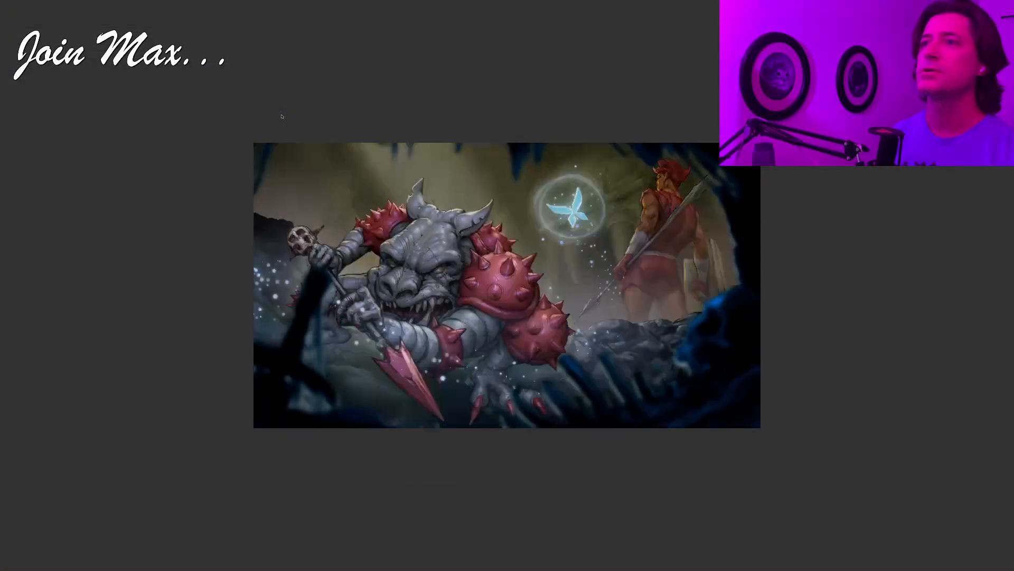
pyautogui.press('Right')
pyautogui.press('Right')
pyautogui.press('Right')
pyautogui.press('Right')
pyautogui.press('Right')
pyautogui.press('Right')
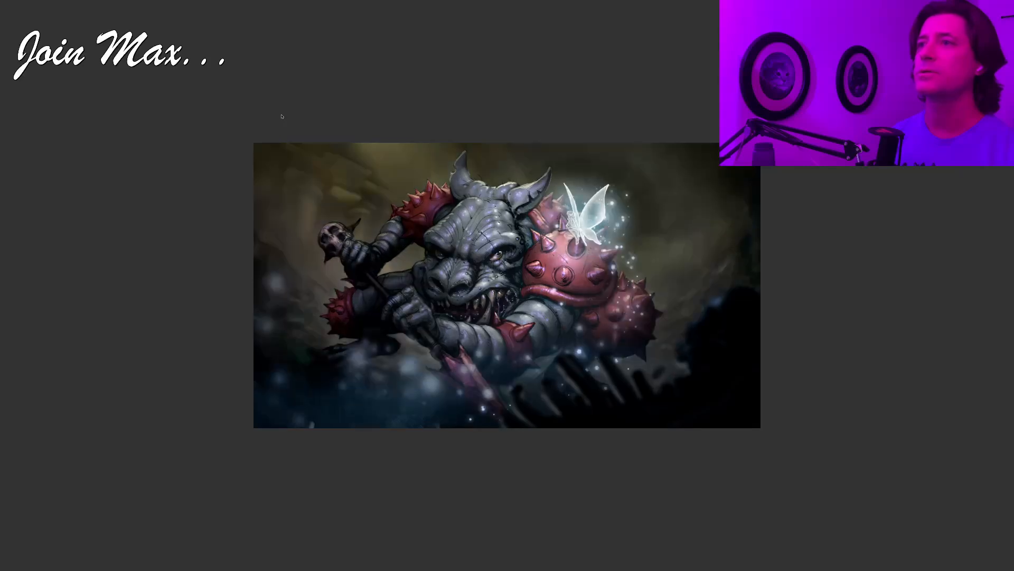
pyautogui.press('Right')
pyautogui.press('Right')
pyautogui.press('Right')
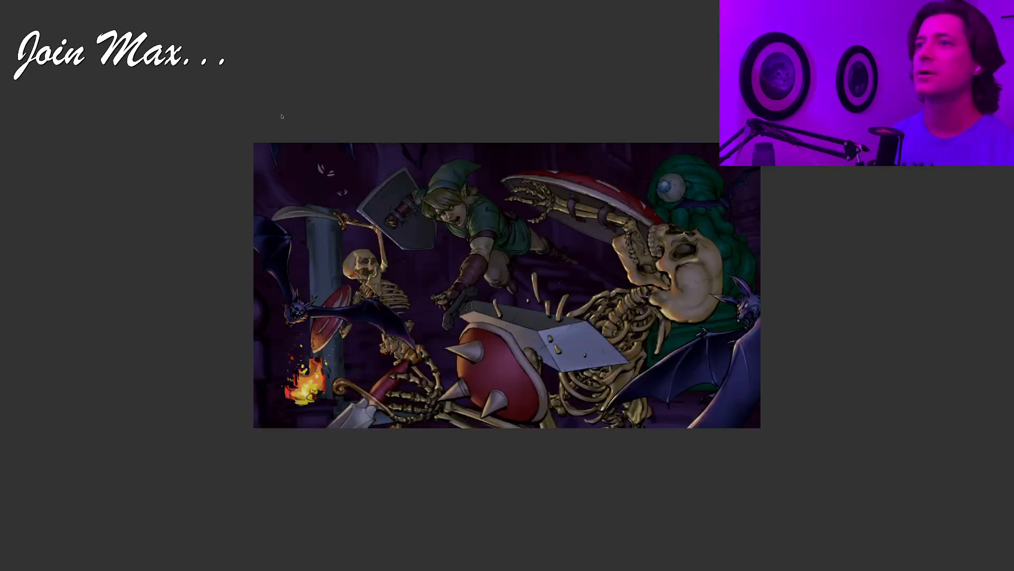
pyautogui.press('Right')
pyautogui.press('Right')
pyautogui.press('Right')
pyautogui.press('Right')
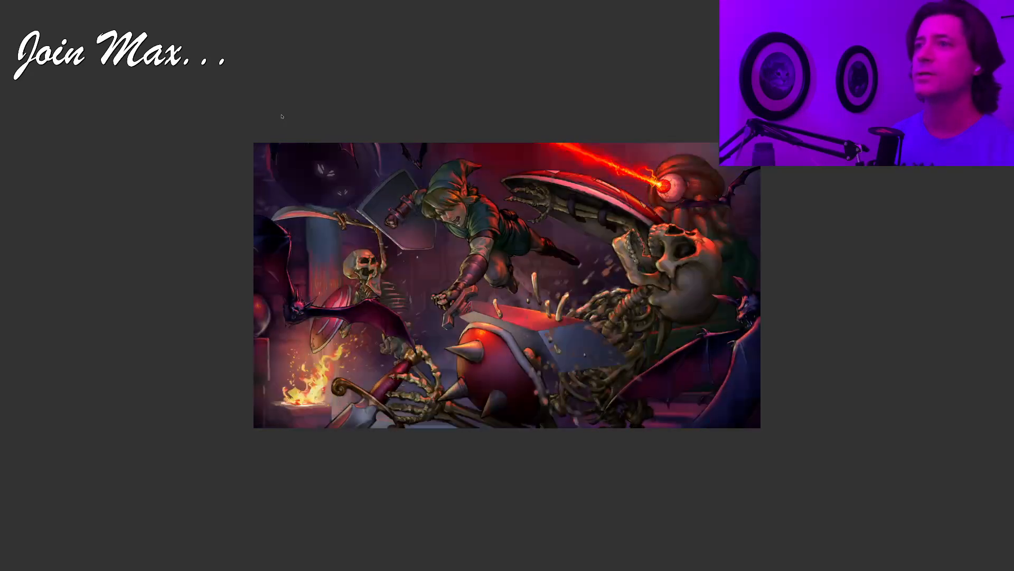
pyautogui.press('Right')
pyautogui.press('Right')
pyautogui.press('Right')
pyautogui.press('Right')
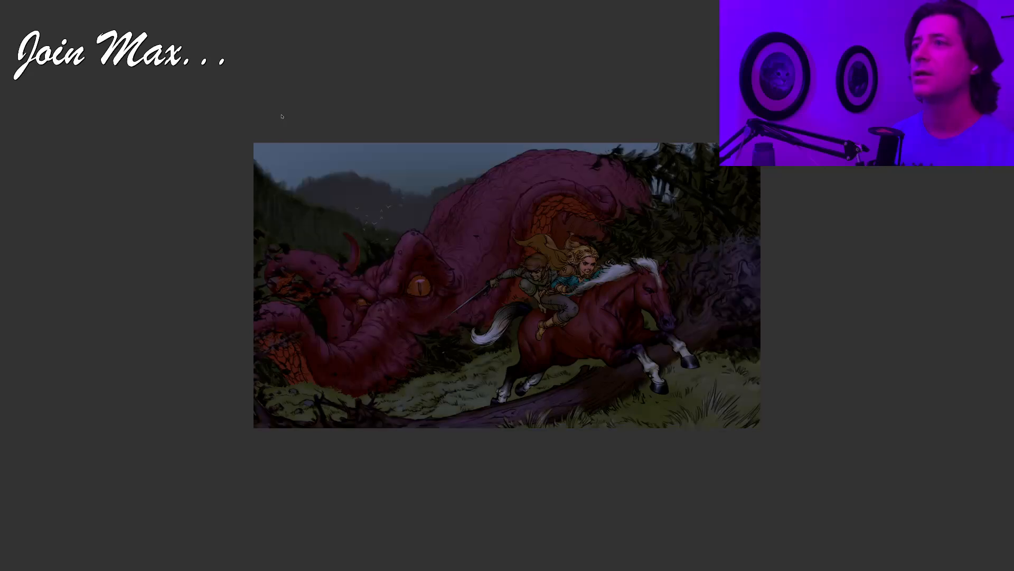
pyautogui.press('Right')
pyautogui.press('Right')
pyautogui.press('Left')
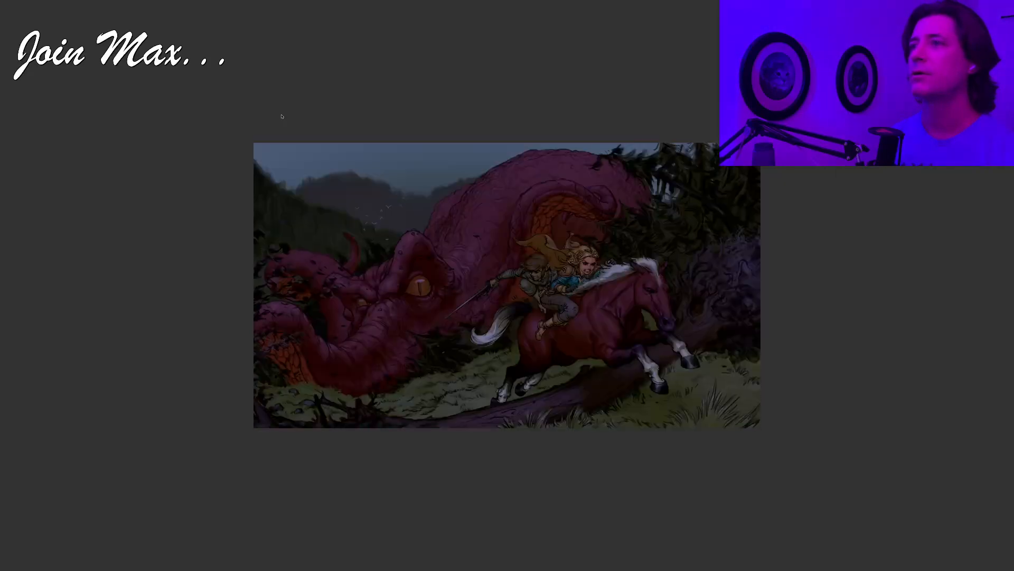
pyautogui.press('space')
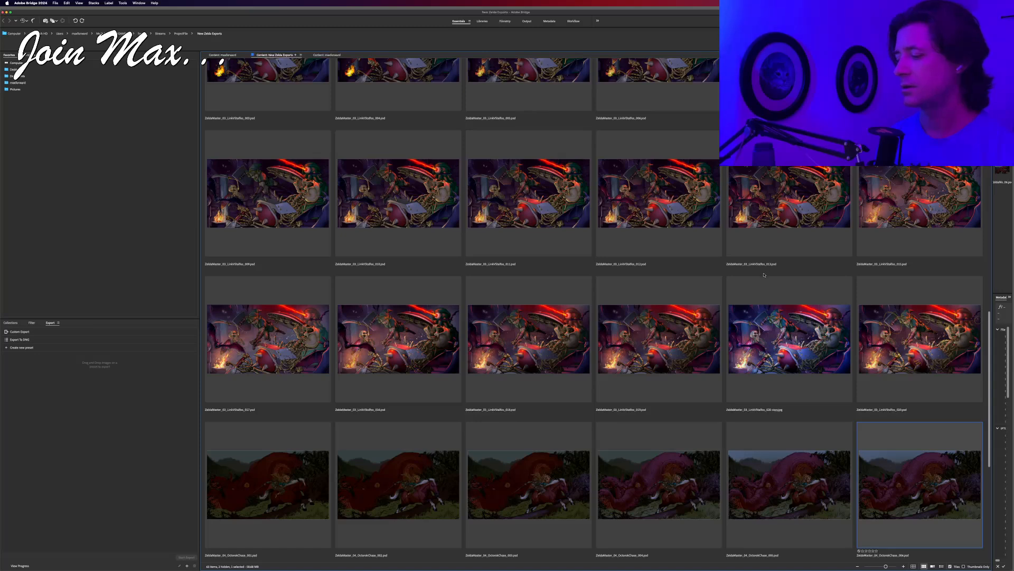
# Step: Move the newest Octorok chase file, version 007, directly after version 006 and open it in Corel Painter
pyautogui.scroll(-5, 764, 275)
pyautogui.moveTo(519, 511); pyautogui.dragTo(250, 356)
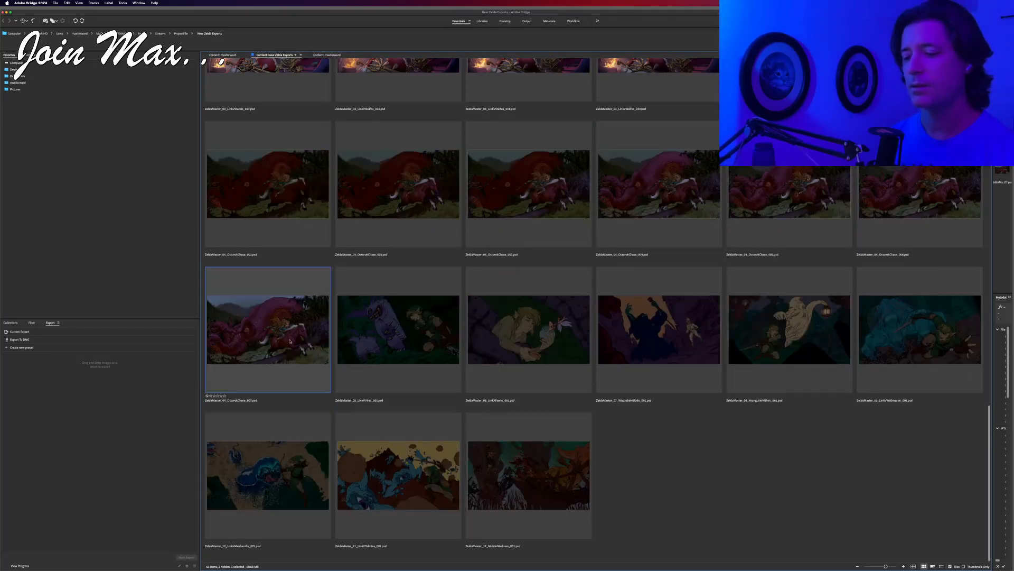
pyautogui.doubleClick(296, 319)
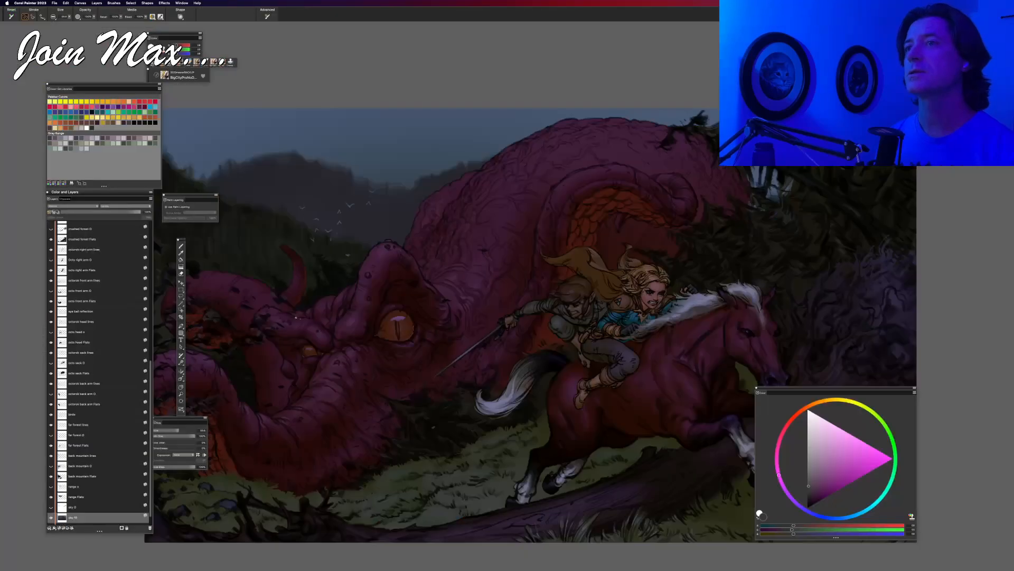
# Step: Compare the image with the lowest sky layer hidden and shown, and add a new layer directly above it
pyautogui.moveTo(443, 329)
pyautogui.mouseDown()
pyautogui.moveTo(478, 348)
pyautogui.moveTo(442, 299)
pyautogui.moveTo(432, 342)
pyautogui.mouseUp()
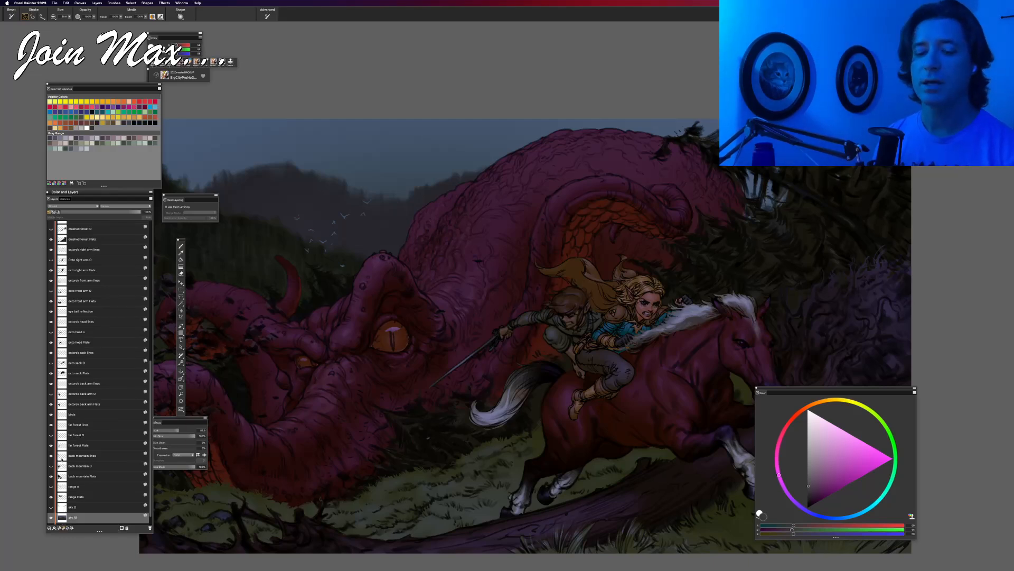
pyautogui.scroll(-2, 152, 428)
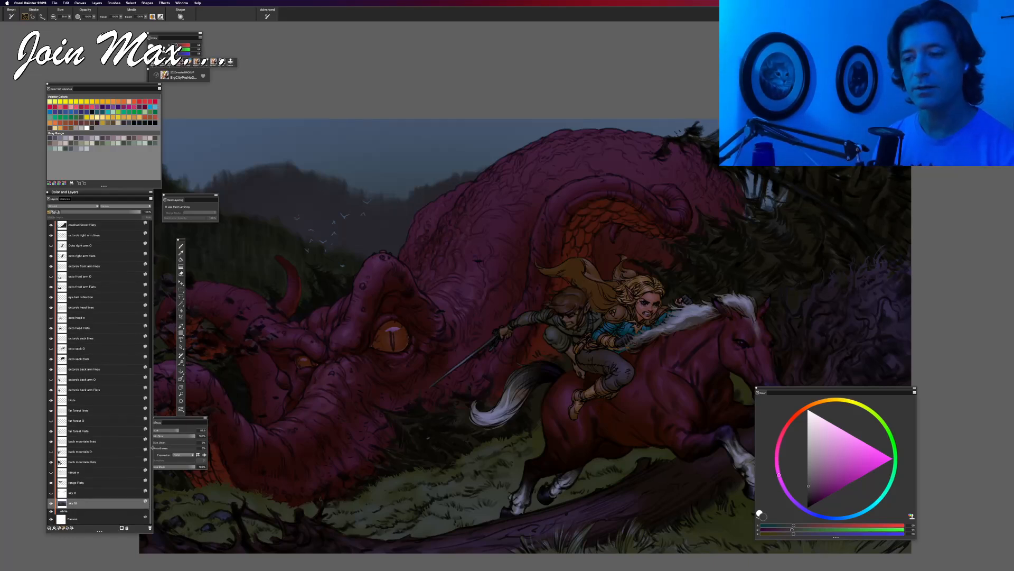
pyautogui.click(51, 503)
pyautogui.click(51, 503)
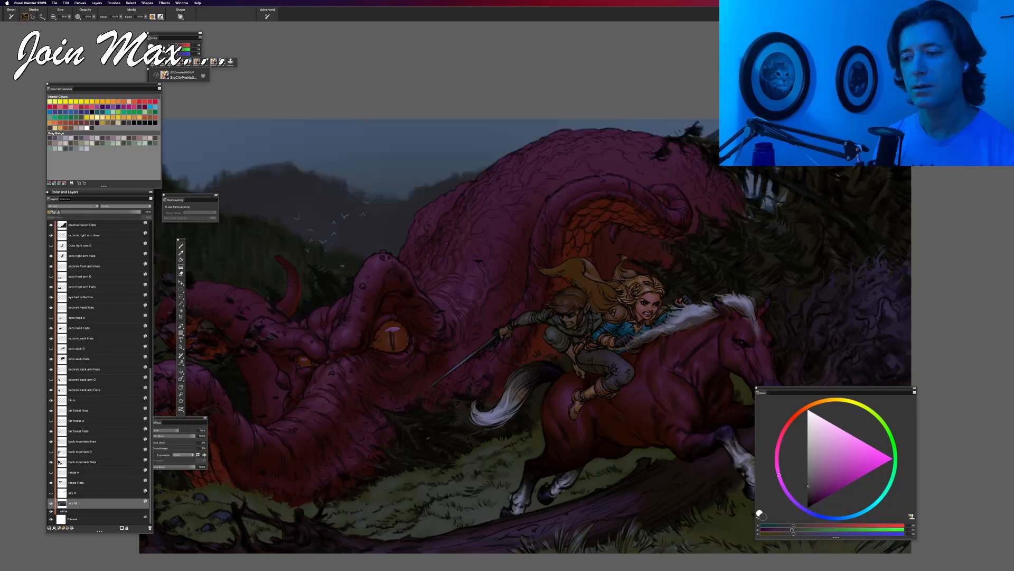
pyautogui.click(63, 528)
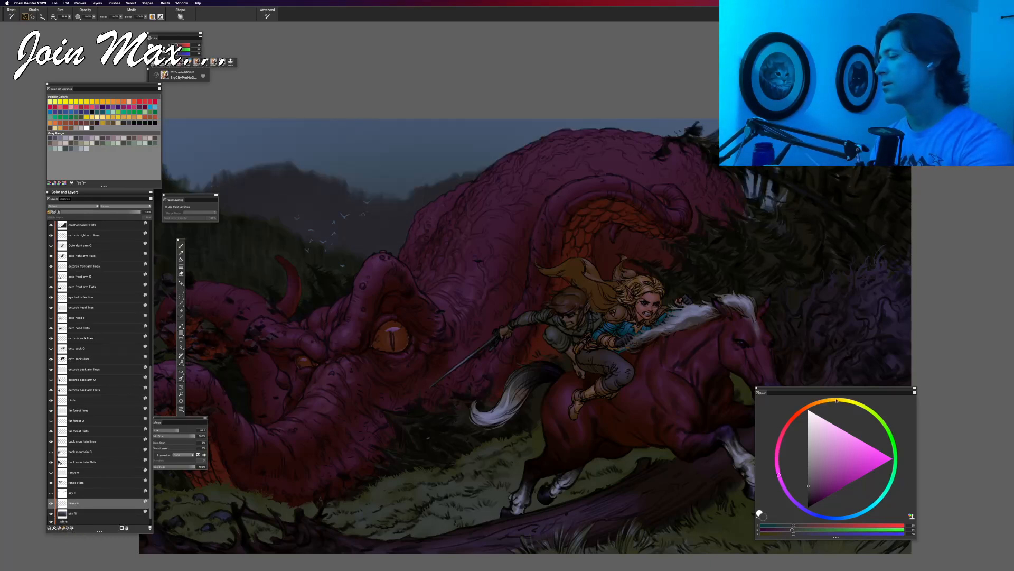
# Step: Set the painting colour to a fully saturated red-orange
pyautogui.moveTo(840, 401); pyautogui.dragTo(823, 401)
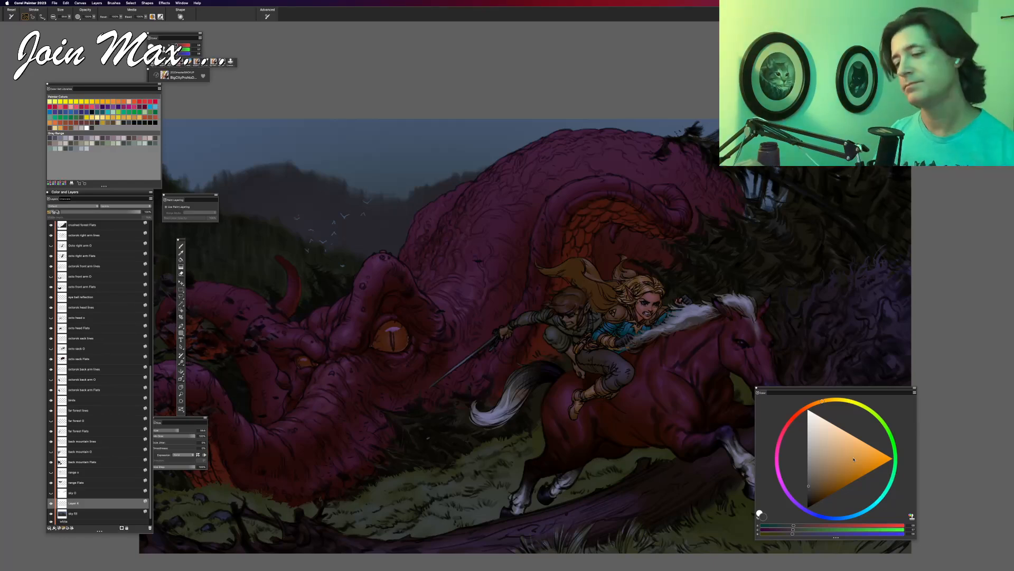
pyautogui.press('super+minus')
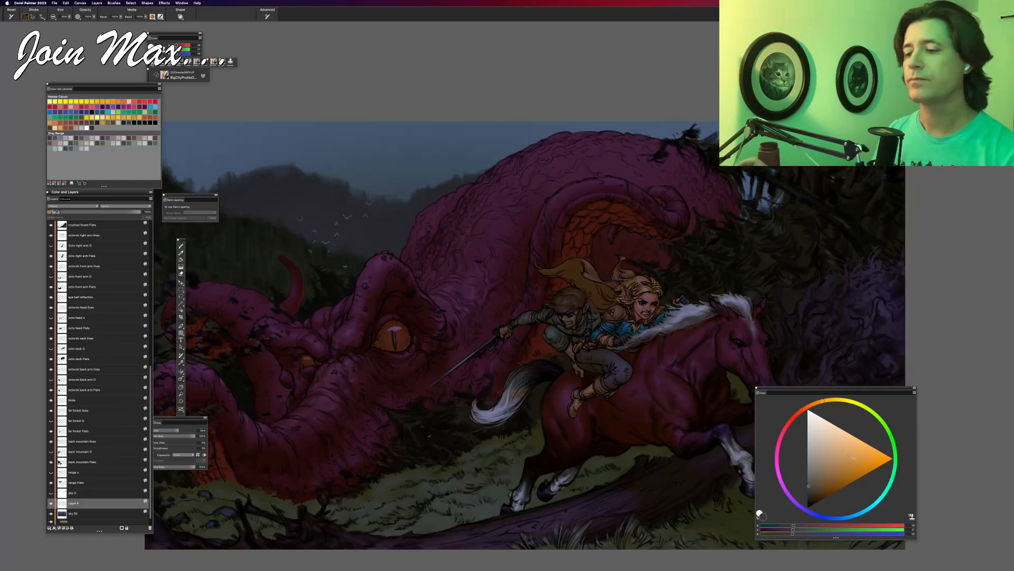
pyautogui.moveTo(336, 405); pyautogui.dragTo(312, 435)
pyautogui.press('super+minus')
pyautogui.press('super+plus')
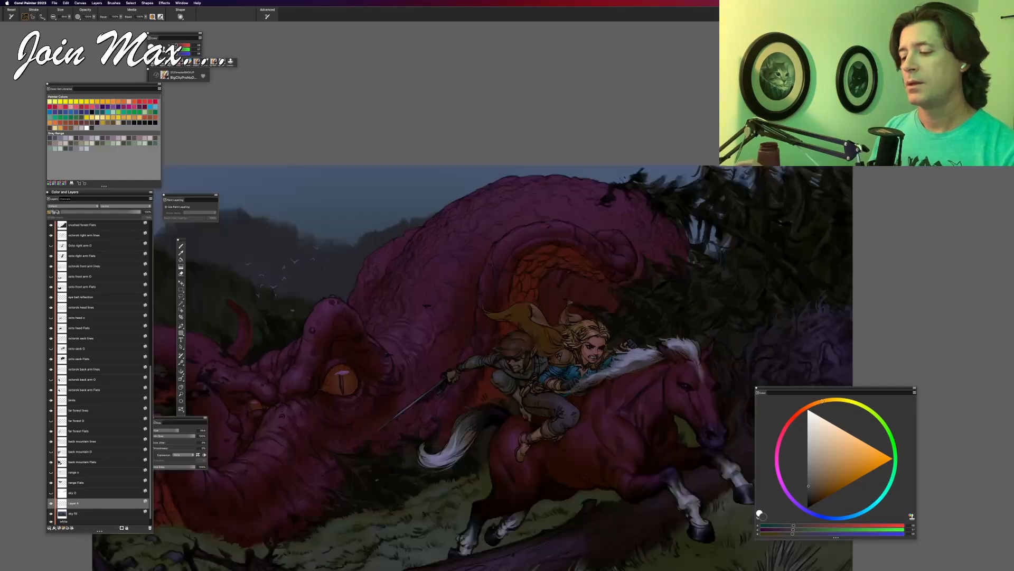
pyautogui.click(814, 405)
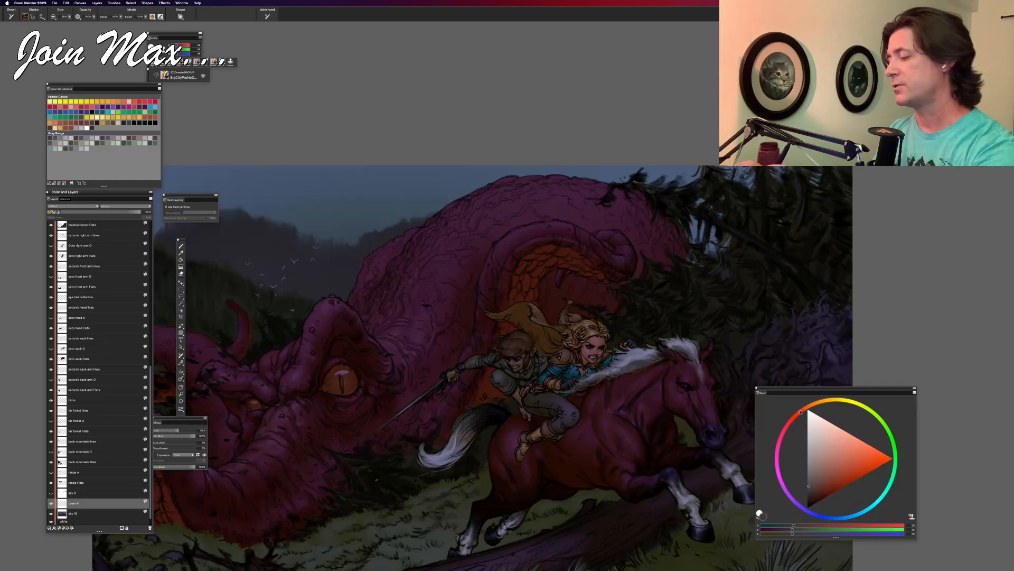
pyautogui.moveTo(874, 457); pyautogui.dragTo(894, 458)
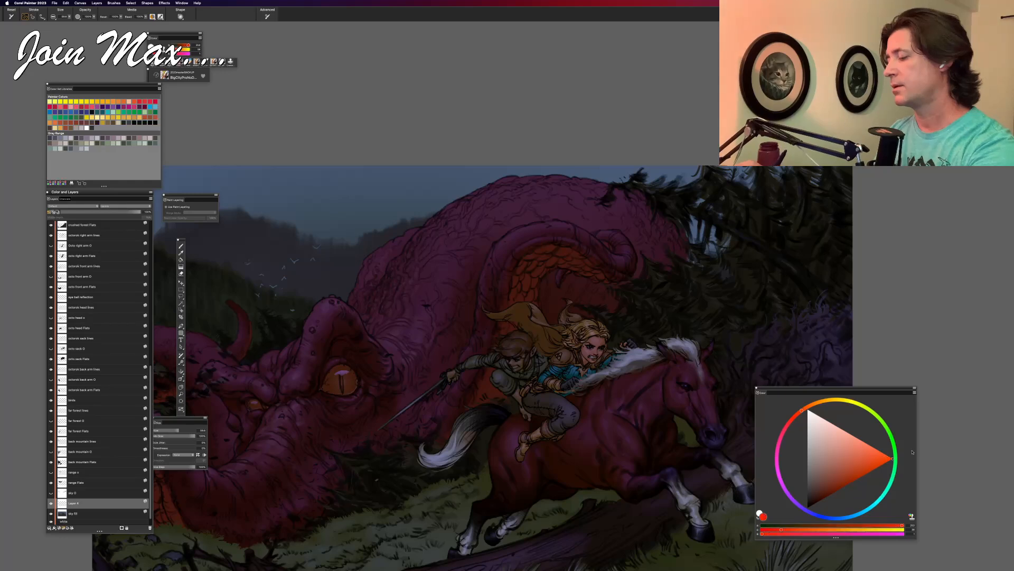
# Step: Temporarily show the original thumbnails layer to compare the grey sketch's light source with the painting, and hide it again
pyautogui.moveTo(406, 338); pyautogui.dragTo(429, 395)
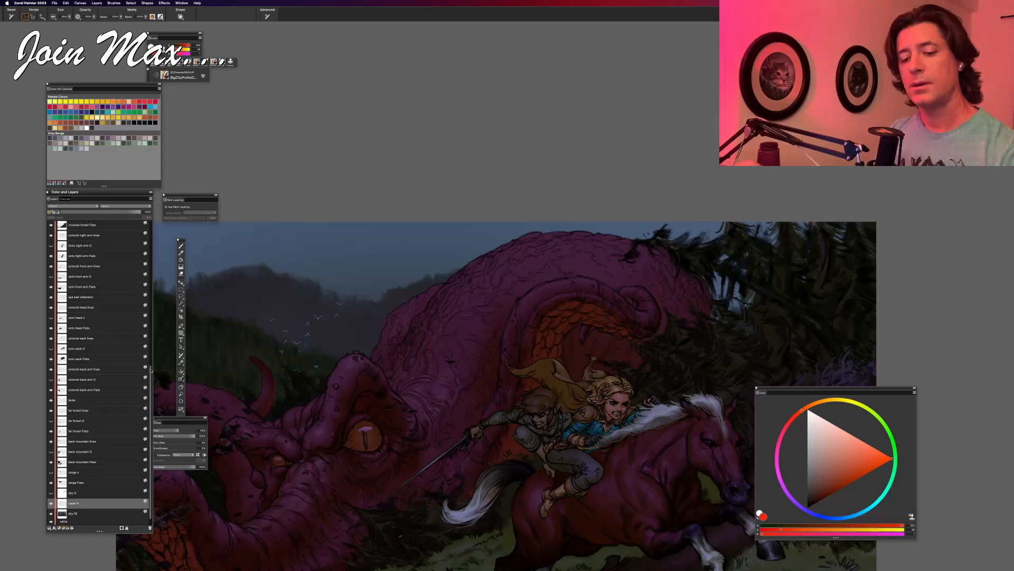
pyautogui.moveTo(151, 370); pyautogui.dragTo(150, 225)
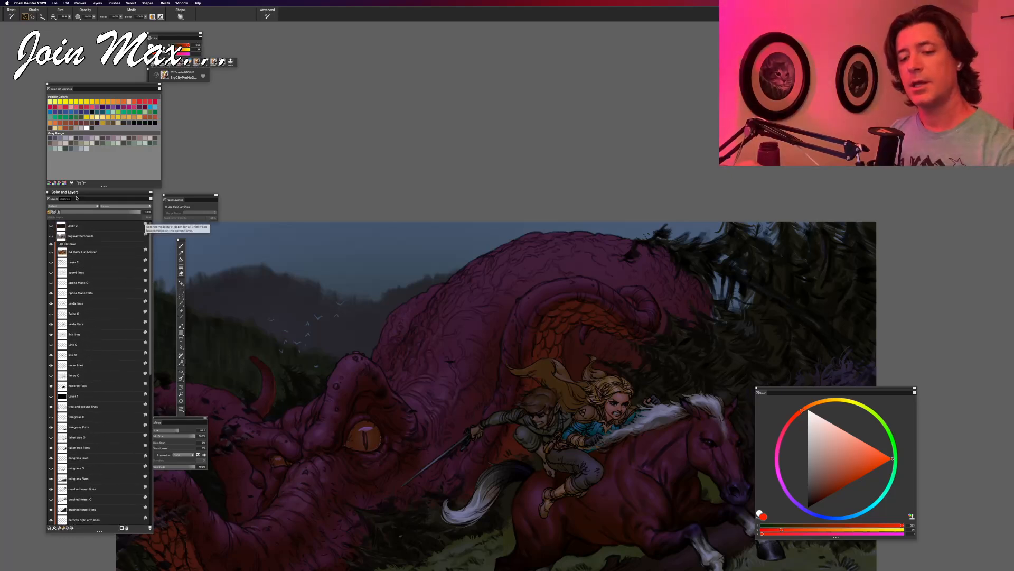
pyautogui.click(51, 236)
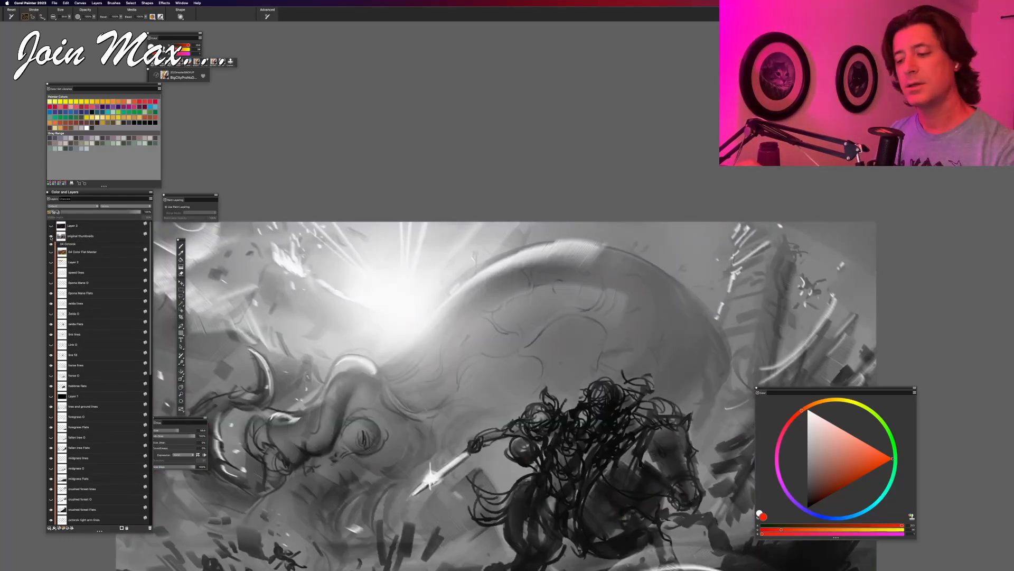
pyautogui.click(51, 236)
pyautogui.click(51, 236)
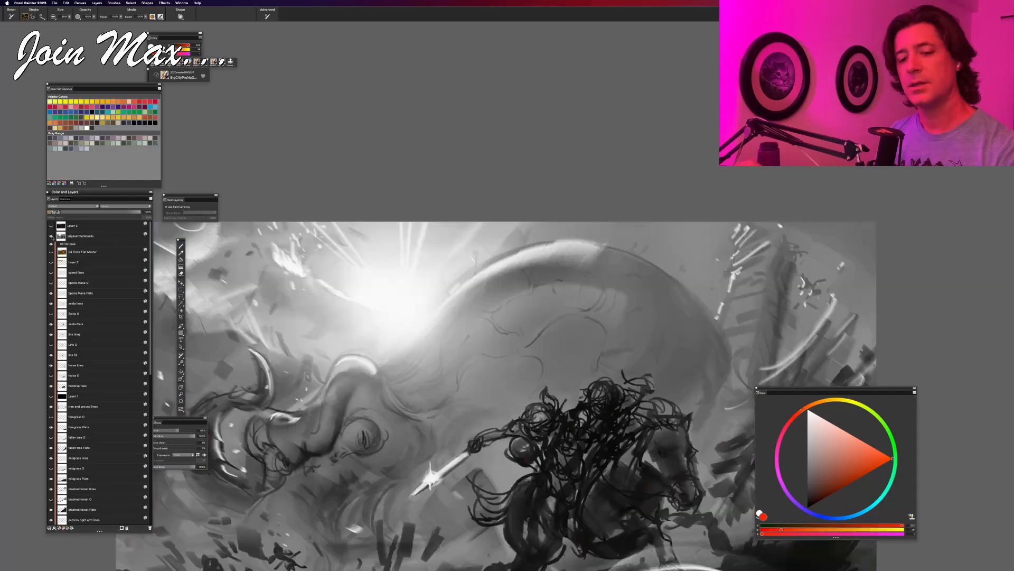
pyautogui.click(51, 236)
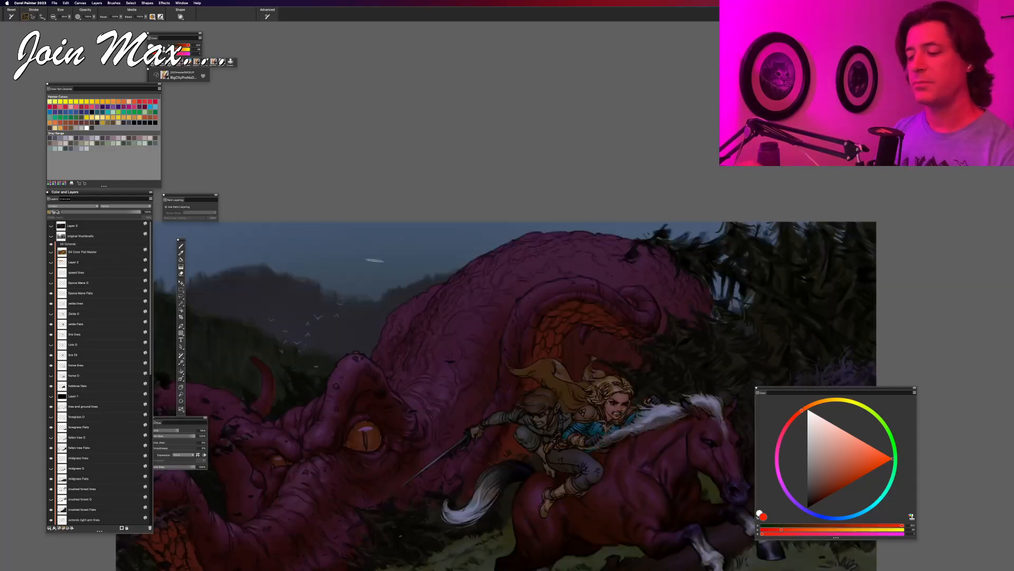
# Step: Sample the red-orange colour of the sun between the distant mountains and the monster's back
pyautogui.press('super+minus')
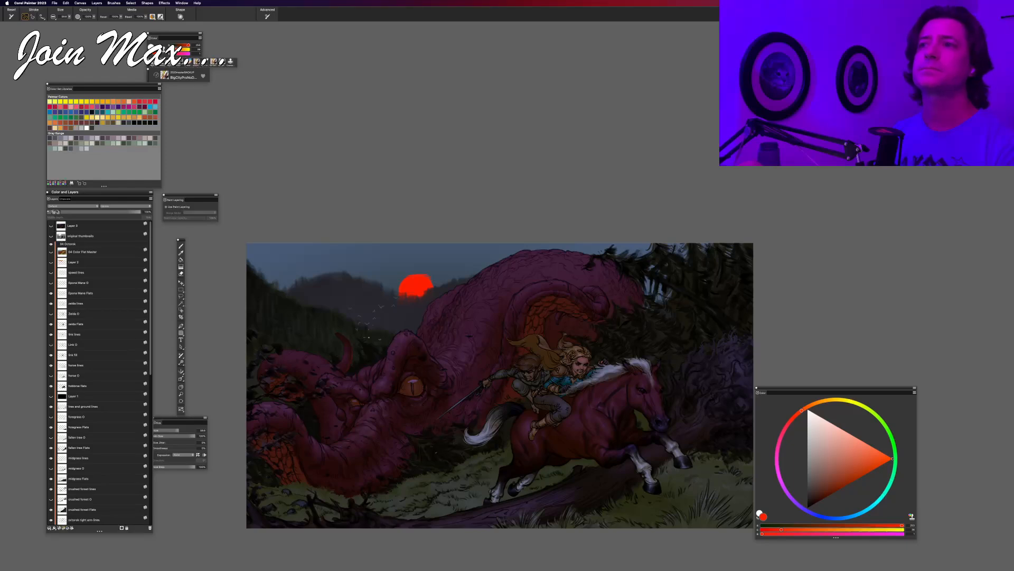
pyautogui.moveTo(404, 370); pyautogui.dragTo(364, 344)
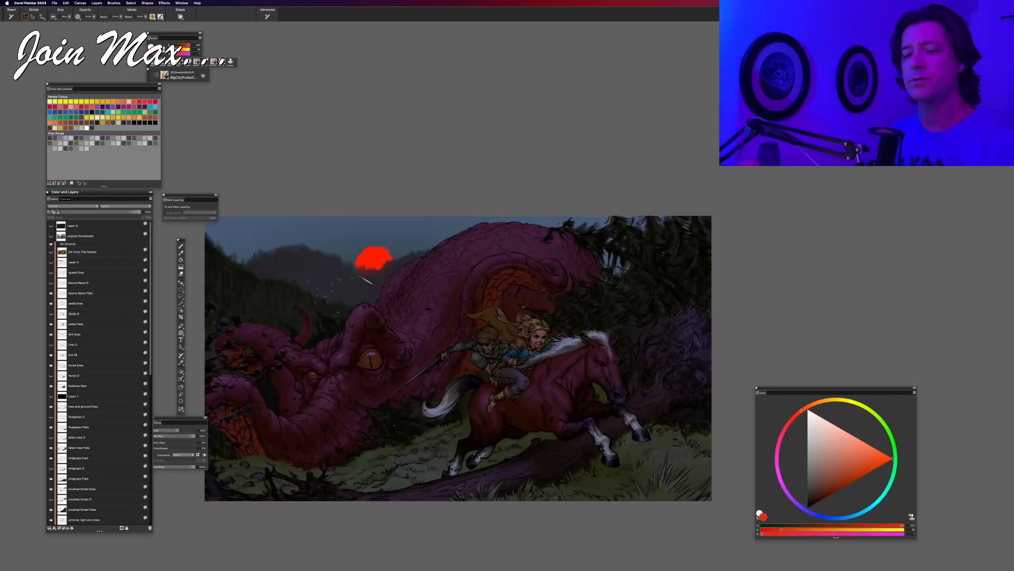
pyautogui.press('d')
pyautogui.click(372, 255)
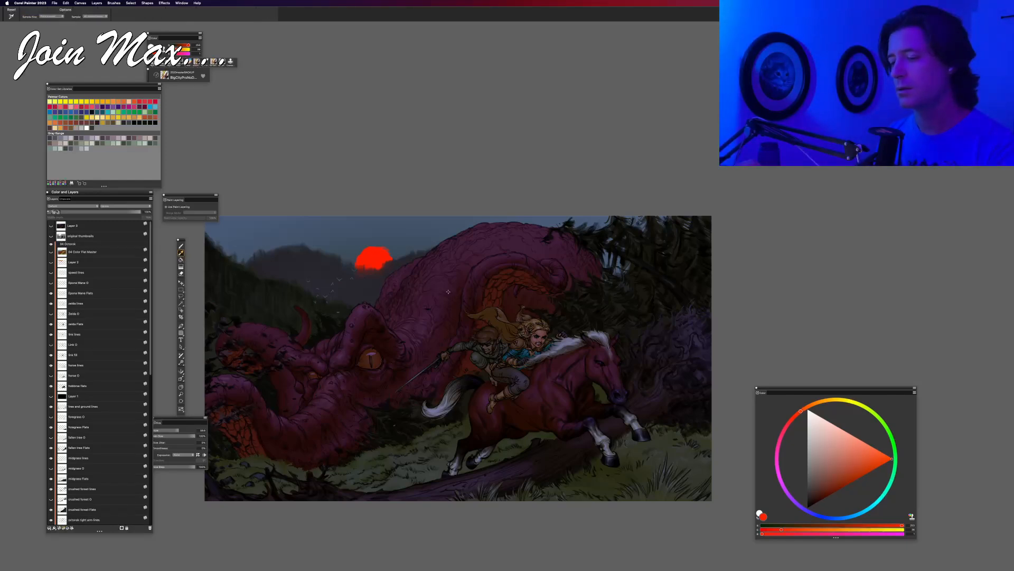
# Step: Compare the sun's red-orange with the colour of the horse's white mane by sampling each in turn
pyautogui.click(569, 341)
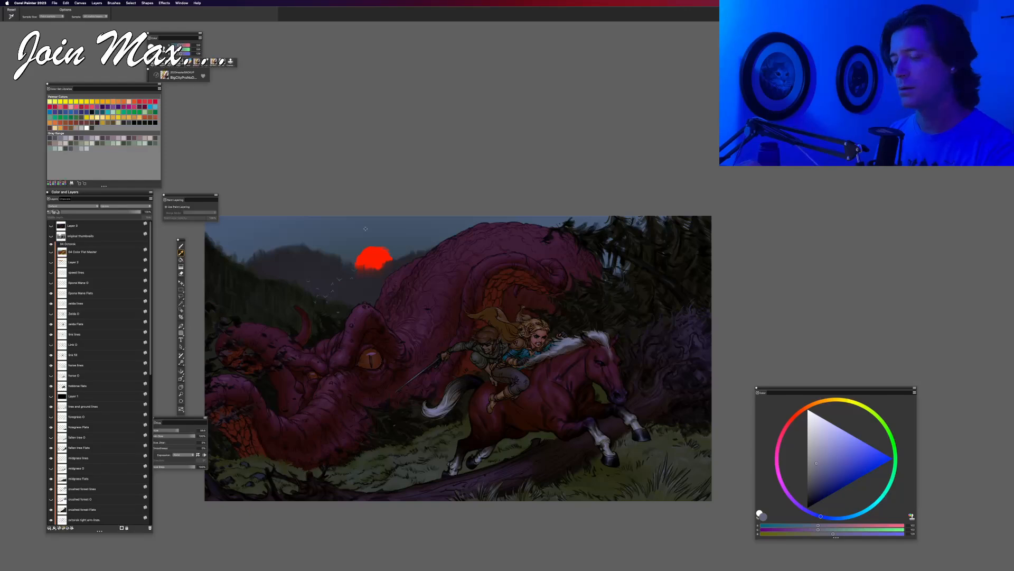
pyautogui.click(370, 260)
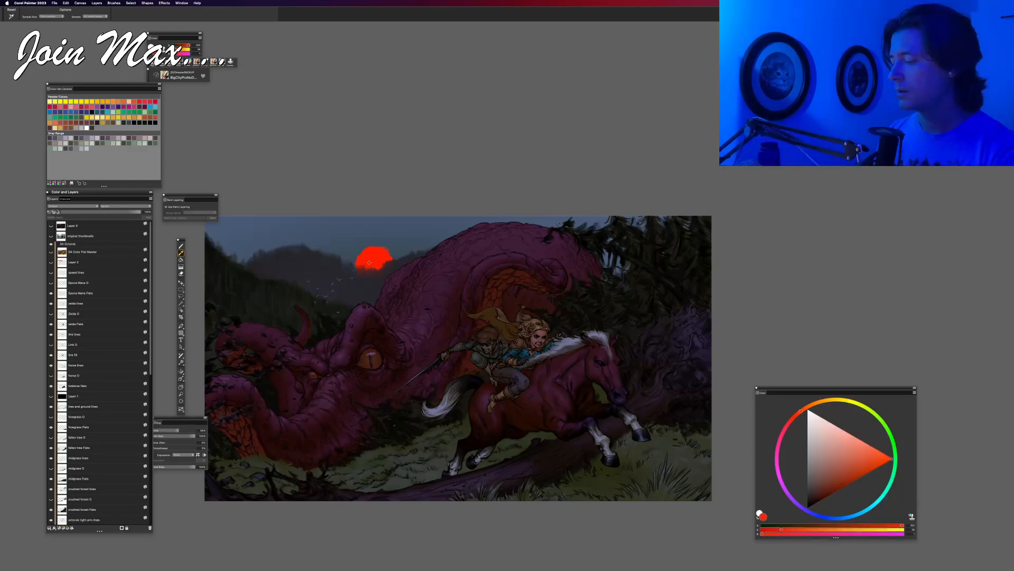
pyautogui.click(562, 343)
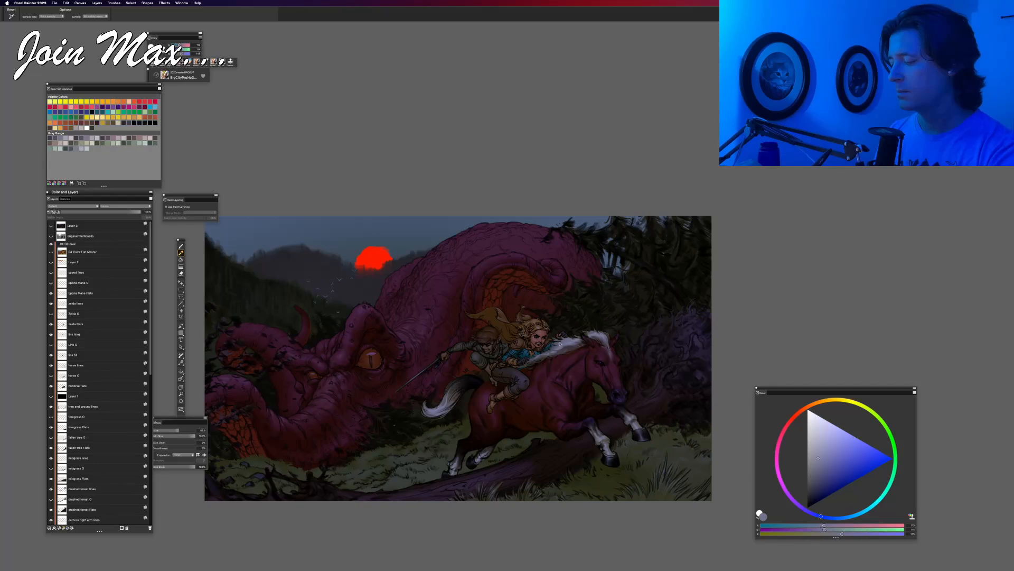
pyautogui.click(373, 259)
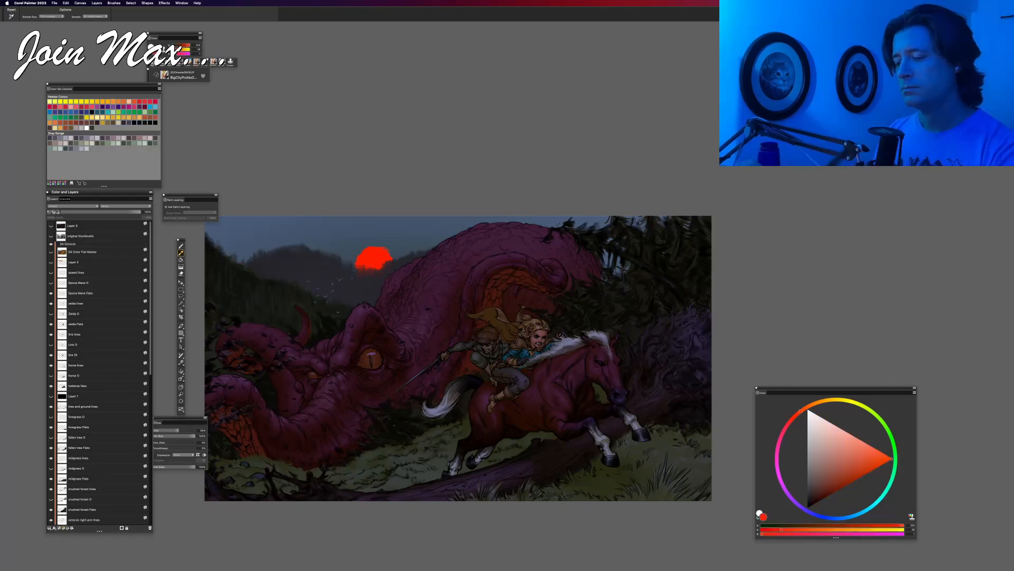
pyautogui.click(568, 343)
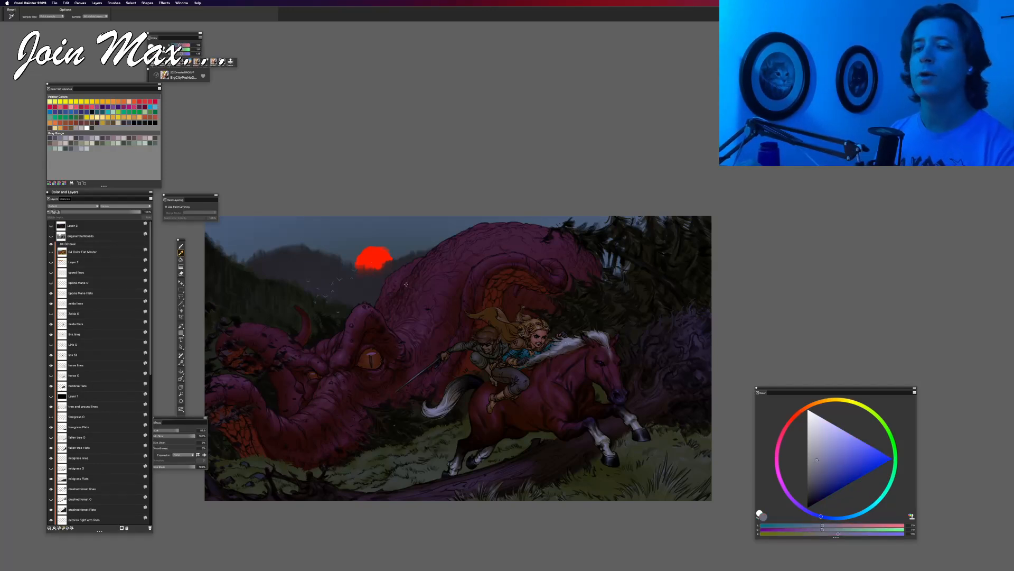
# Step: Try shifting the sun layer slightly away from the monster's back with the Layer Adjuster
pyautogui.click(180, 246)
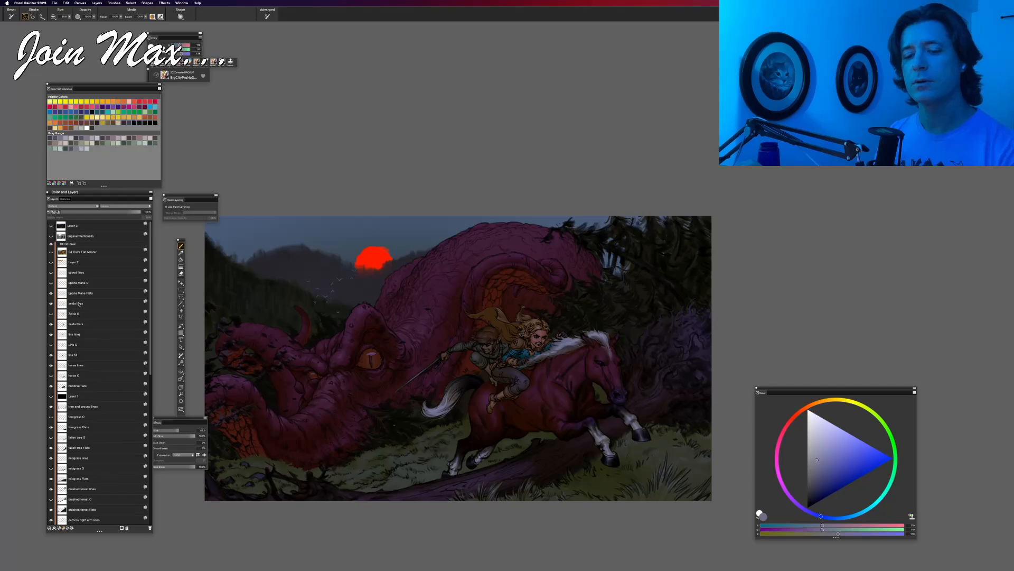
pyautogui.scroll(-10, 106, 423)
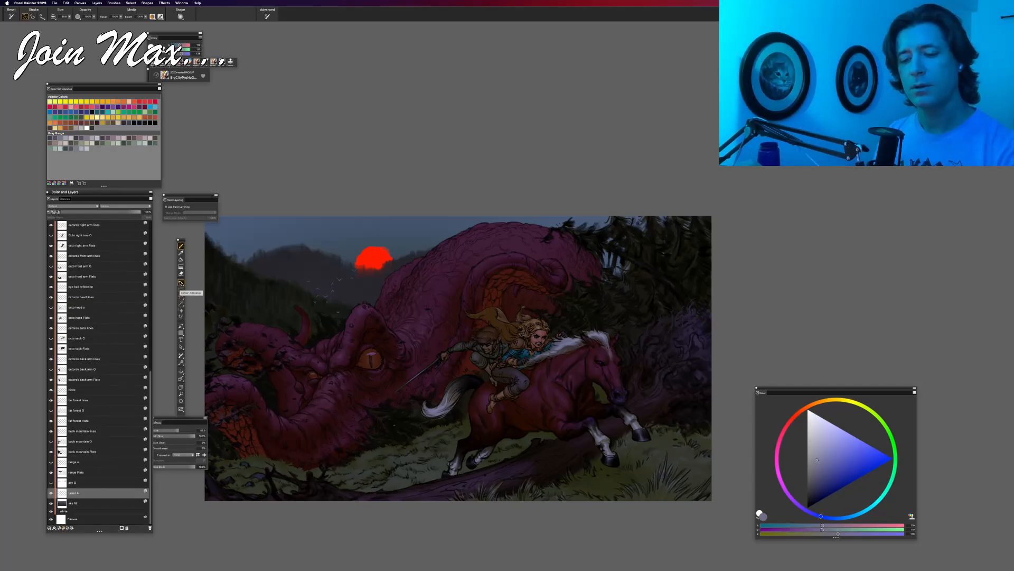
pyautogui.click(181, 283)
pyautogui.moveTo(418, 376); pyautogui.dragTo(342, 257)
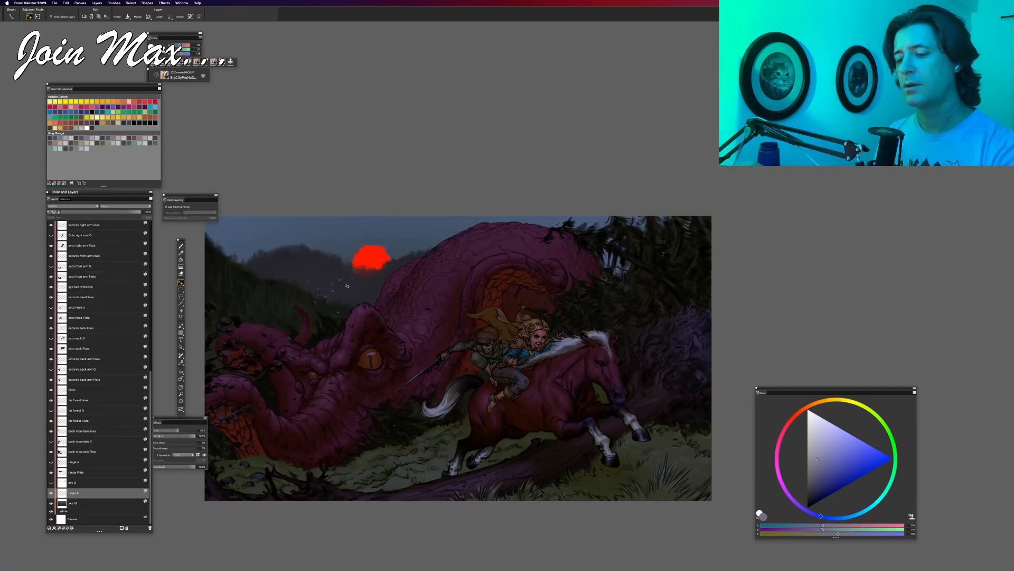
pyautogui.press('super+plus')
pyautogui.moveTo(322, 326); pyautogui.dragTo(389, 344)
pyautogui.press('super+minus')
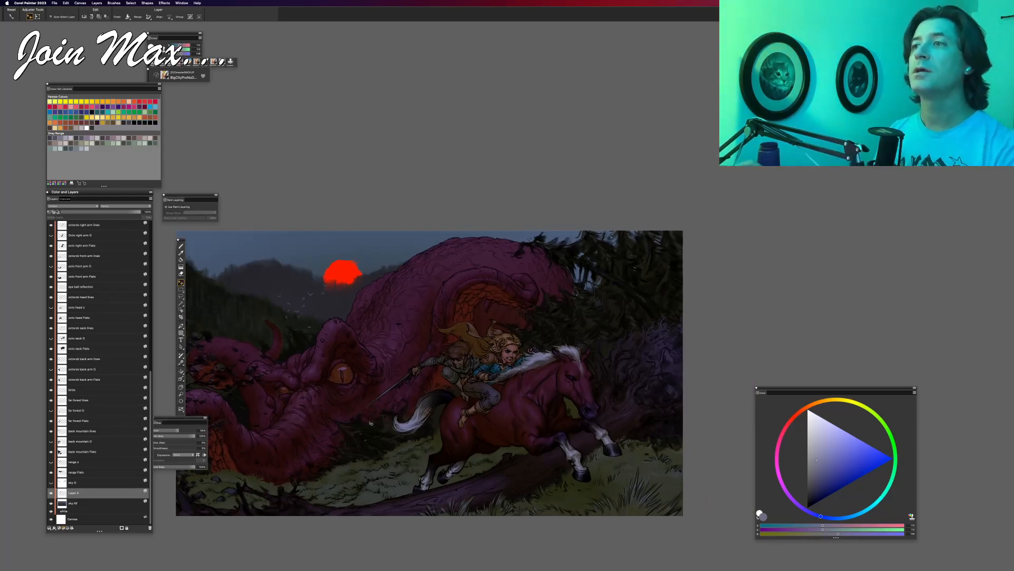
pyautogui.moveTo(317, 407); pyautogui.dragTo(336, 418)
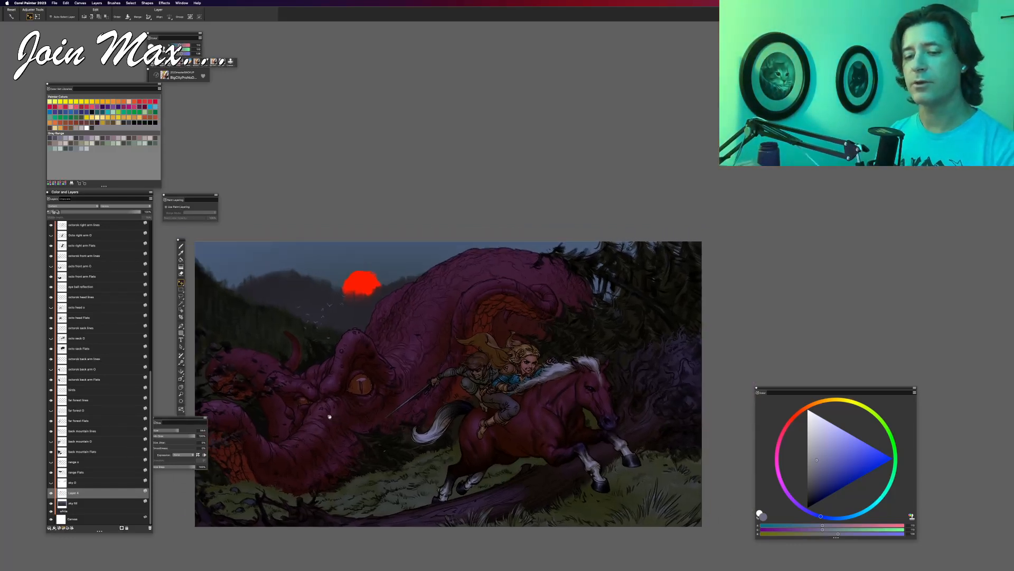
# Step: Undo the shift of the sun layer
pyautogui.scroll(15, 132, 264)
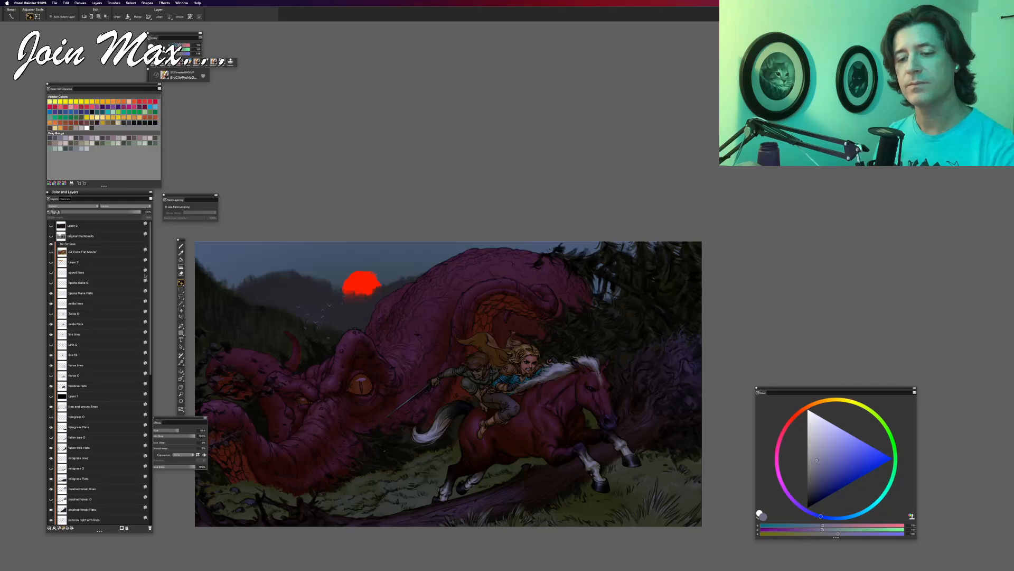
pyautogui.moveTo(148, 275)
pyautogui.mouseDown()
pyautogui.moveTo(152, 352)
pyautogui.moveTo(152, 279)
pyautogui.mouseUp()
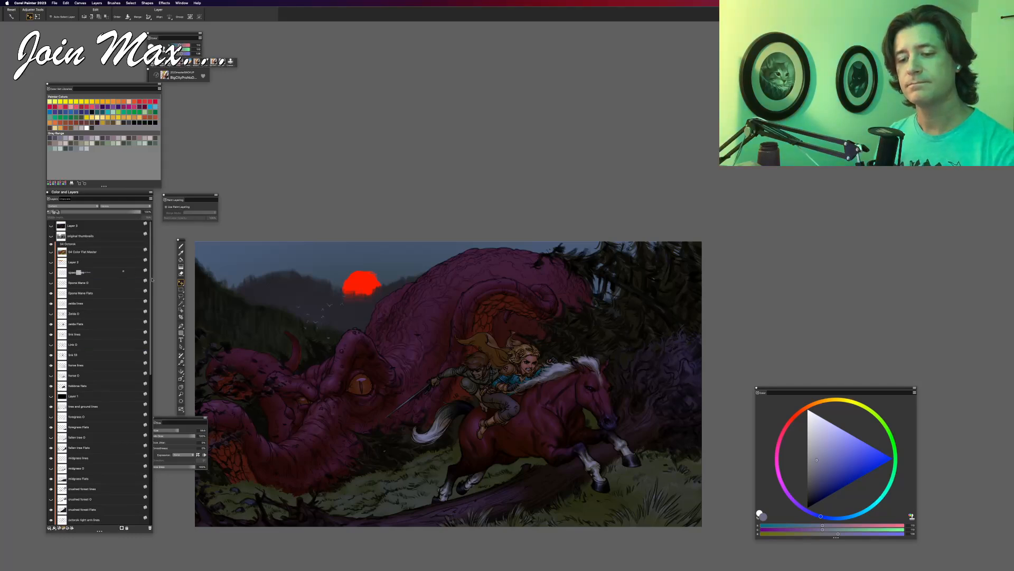
pyautogui.click(65, 3)
pyautogui.click(79, 10)
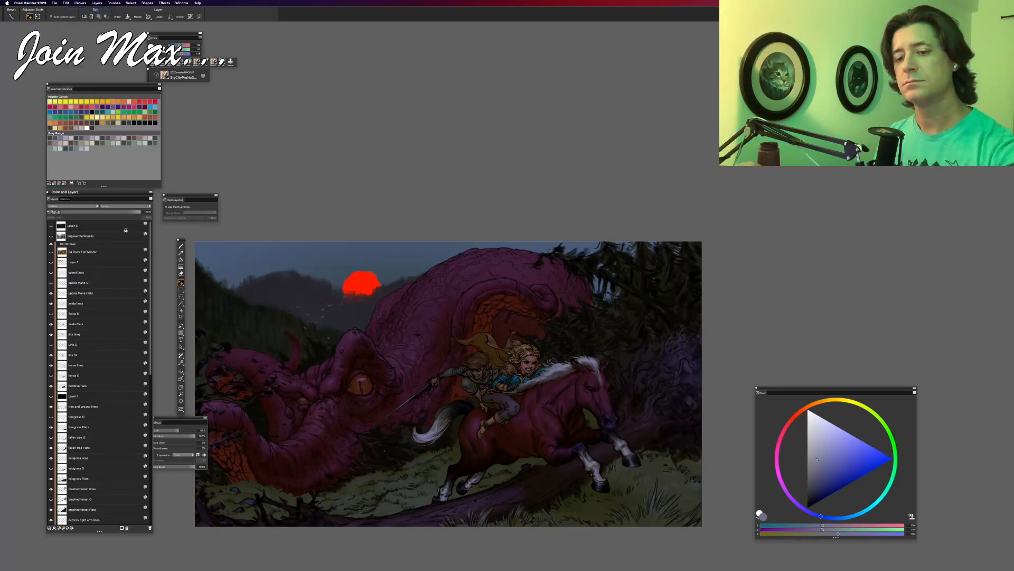
# Step: Add a new layer directly above the sun layer and sample the sun's red-orange for the brush
pyautogui.scroll(-15, 150, 259)
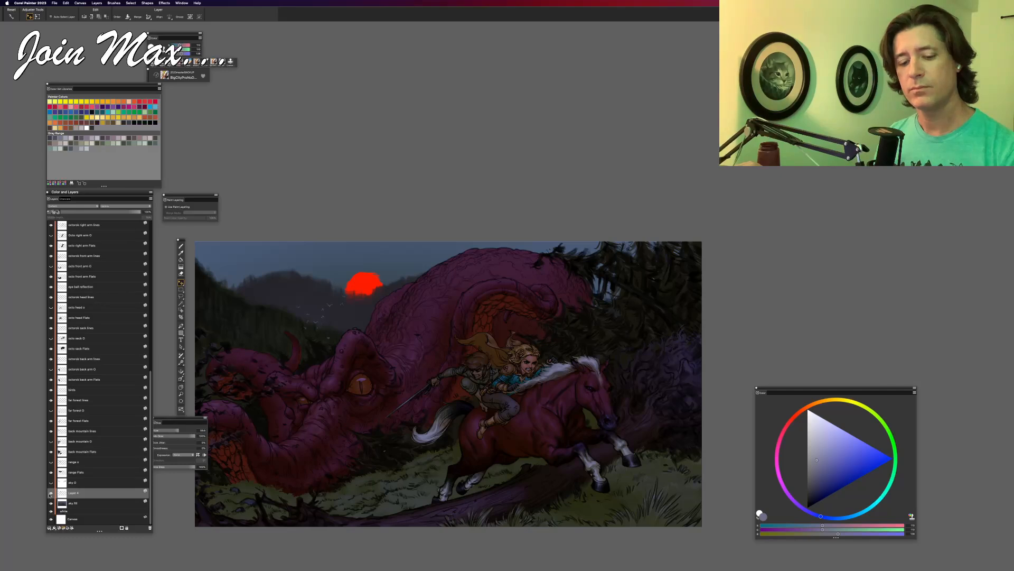
pyautogui.keyDown('alt'); pyautogui.click(358, 281); pyautogui.keyUp('alt')
pyautogui.click(180, 246)
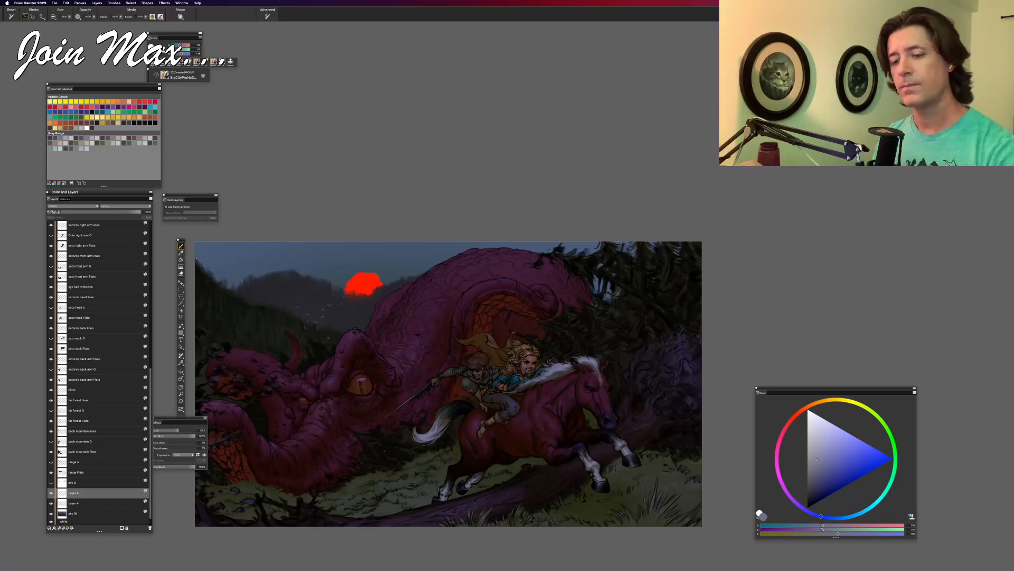
pyautogui.keyDown('alt'); pyautogui.click(365, 280); pyautogui.keyUp('alt')
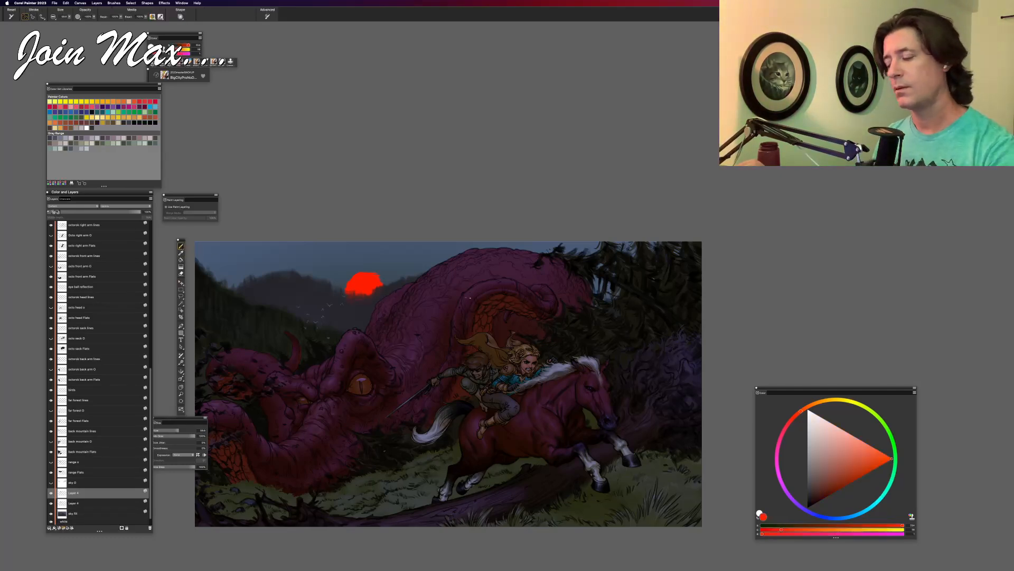
# Step: Shift the painting colour to a saturated orange and paint it over the red sun, leaving a slight red edge
pyautogui.click(821, 402)
pyautogui.moveTo(820, 403); pyautogui.dragTo(822, 401)
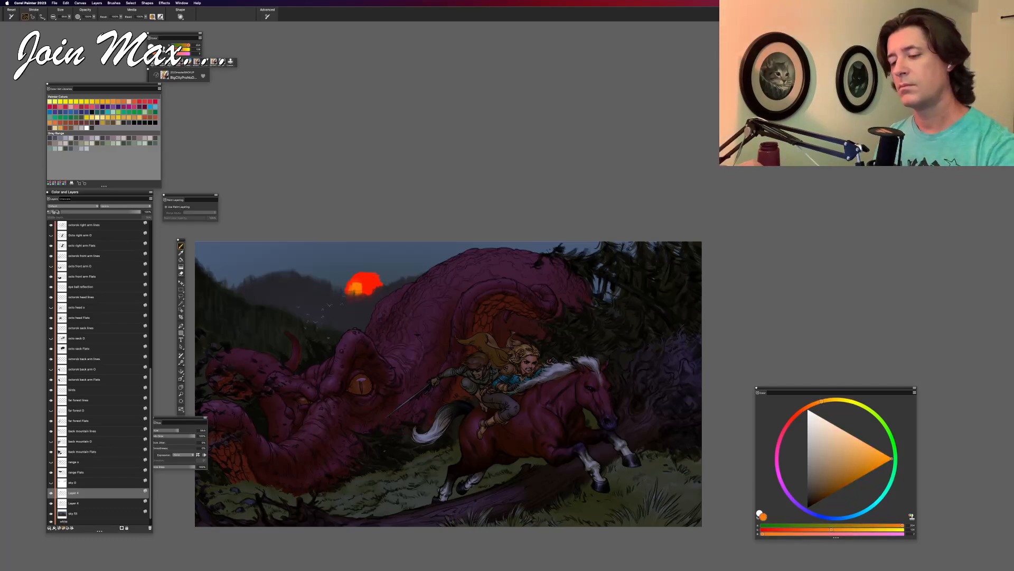
pyautogui.moveTo(357, 292); pyautogui.dragTo(370, 281)
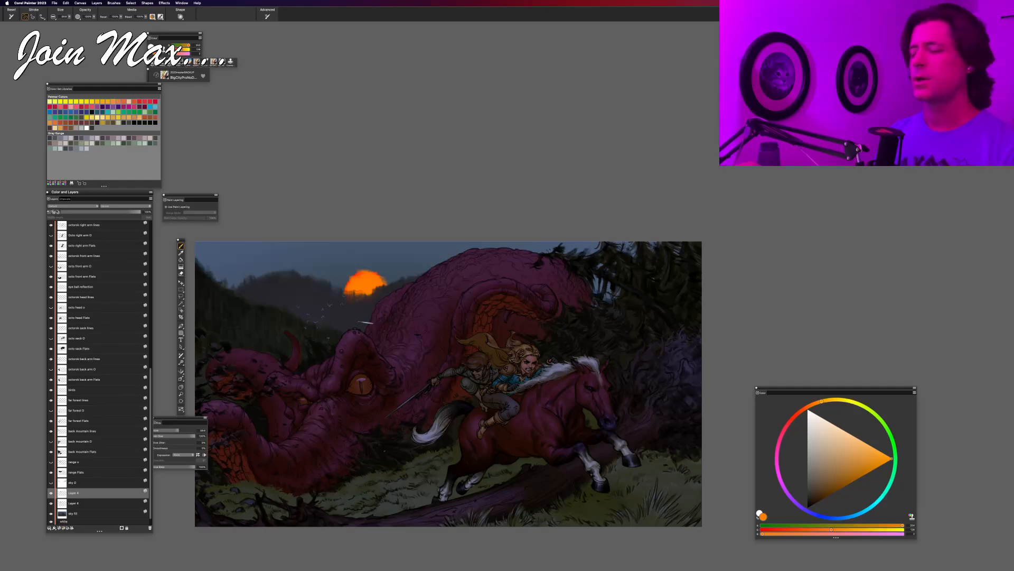
# Step: Compare the sun's orange with the colours of the horse's mane and the sky by sampling them alternately
pyautogui.keyDown('alt'); pyautogui.click(364, 283); pyautogui.keyUp('alt')
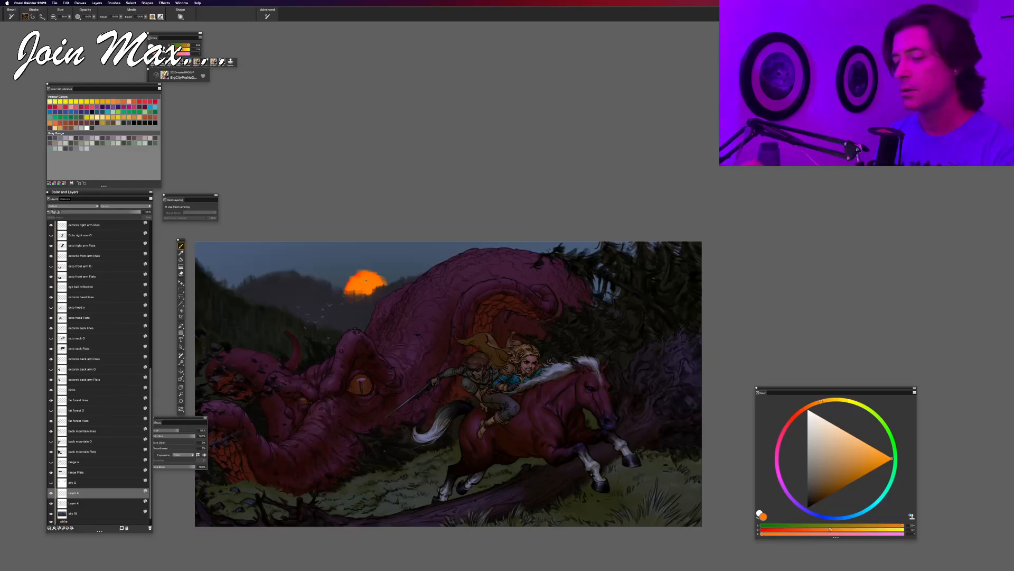
pyautogui.keyDown('alt'); pyautogui.click(558, 369); pyautogui.keyUp('alt')
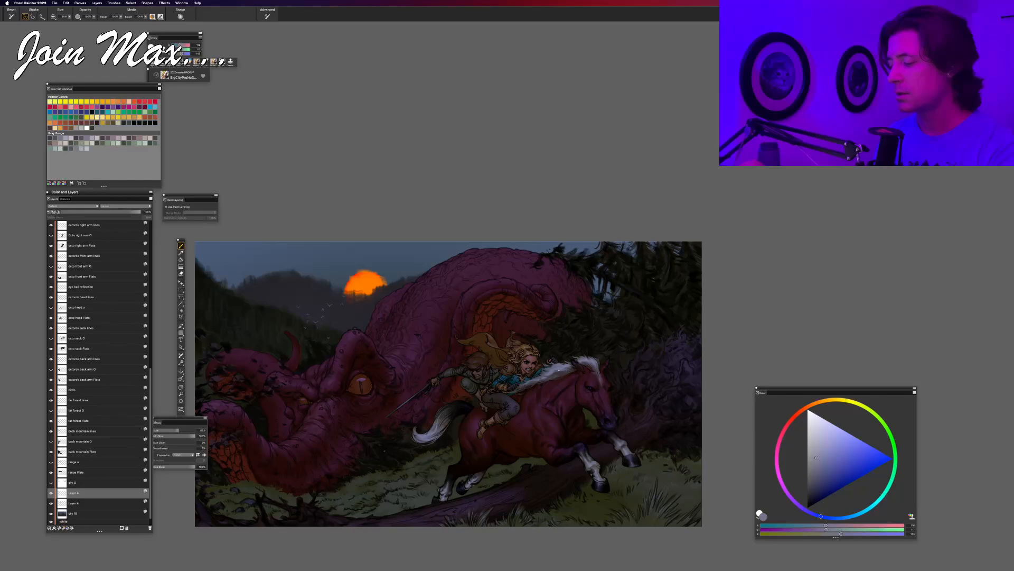
pyautogui.keyDown('alt'); pyautogui.click(363, 284); pyautogui.keyUp('alt')
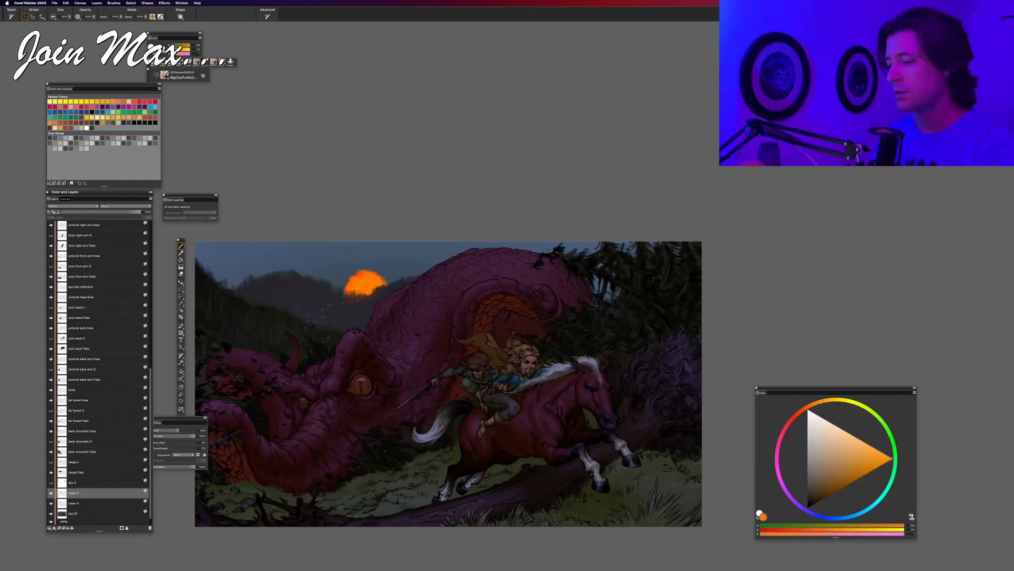
pyautogui.keyDown('alt'); pyautogui.click(418, 252); pyautogui.keyUp('alt')
pyautogui.keyDown('alt'); pyautogui.click(363, 280); pyautogui.keyUp('alt')
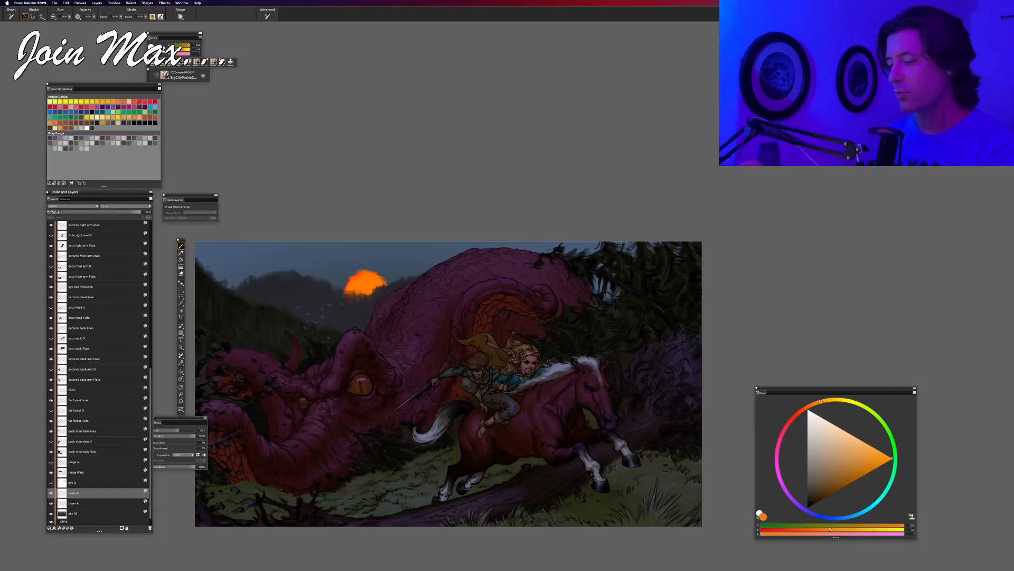
pyautogui.keyDown('alt'); pyautogui.click(559, 369); pyautogui.keyUp('alt')
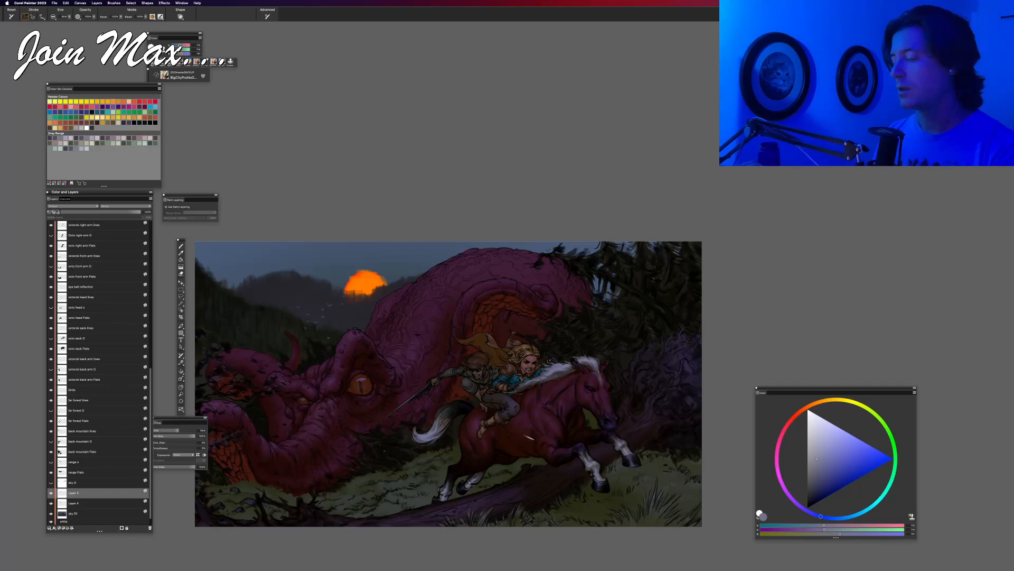
# Step: Lighten the sun's sampled orange to a paler yellow-orange and paint a glow over the sun and into the surrounding sky
pyautogui.keyDown('alt'); pyautogui.click(367, 285); pyautogui.keyUp('alt')
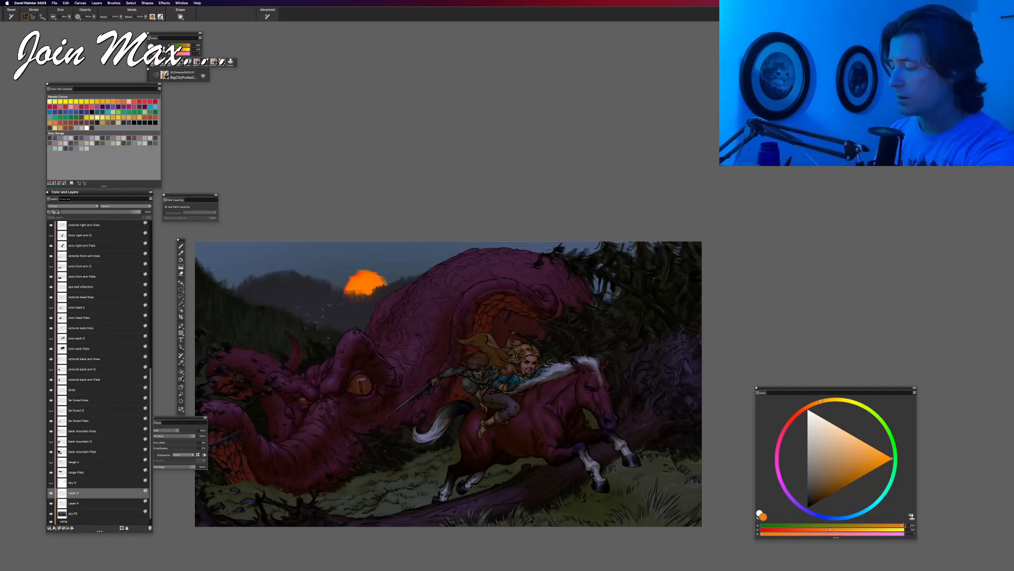
pyautogui.moveTo(904, 525); pyautogui.dragTo(918, 519)
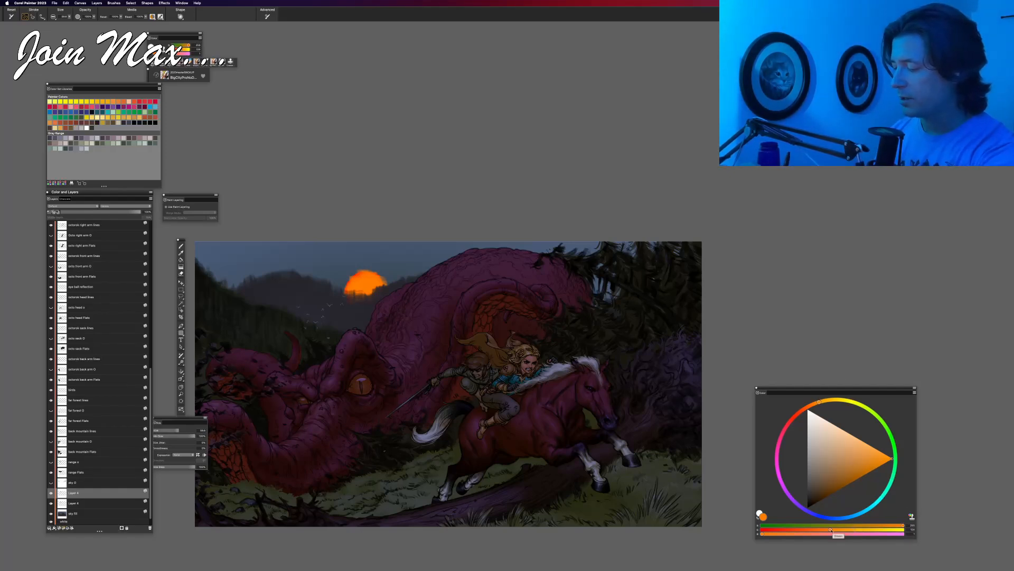
pyautogui.moveTo(831, 530); pyautogui.dragTo(868, 530)
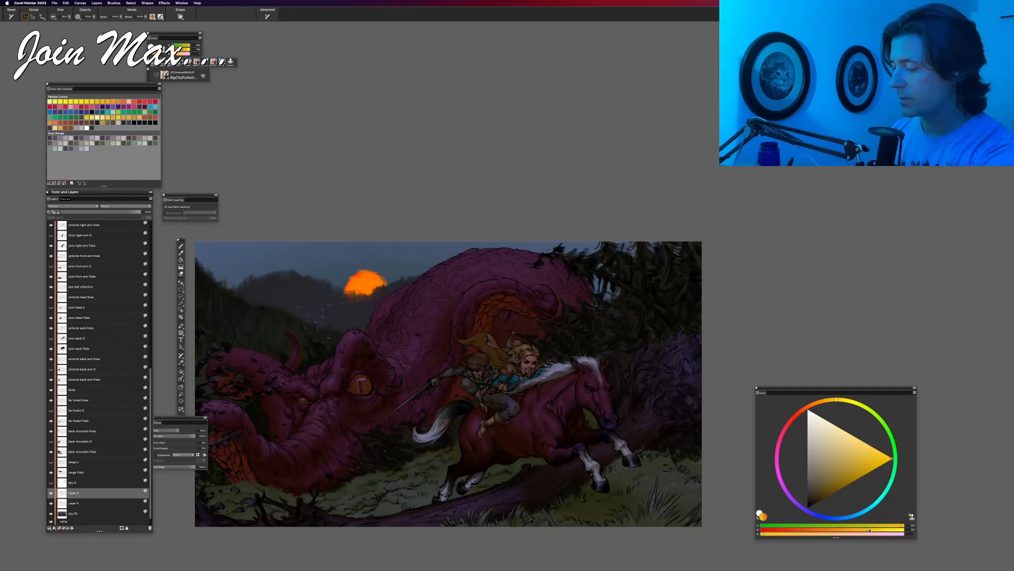
pyautogui.moveTo(763, 533); pyautogui.dragTo(807, 533)
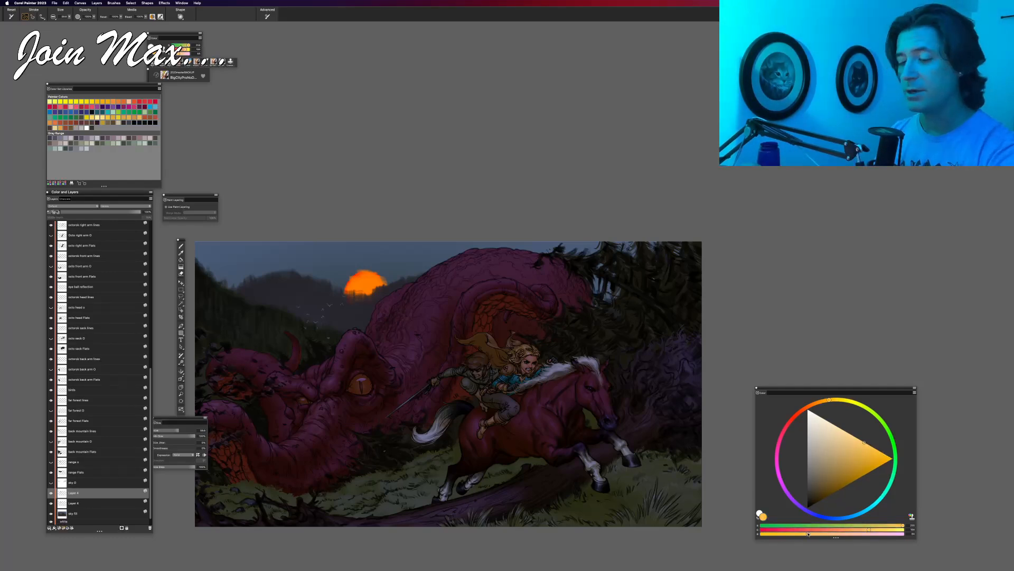
pyautogui.moveTo(359, 285)
pyautogui.mouseDown()
pyautogui.moveTo(368, 293)
pyautogui.moveTo(352, 295)
pyautogui.mouseUp()
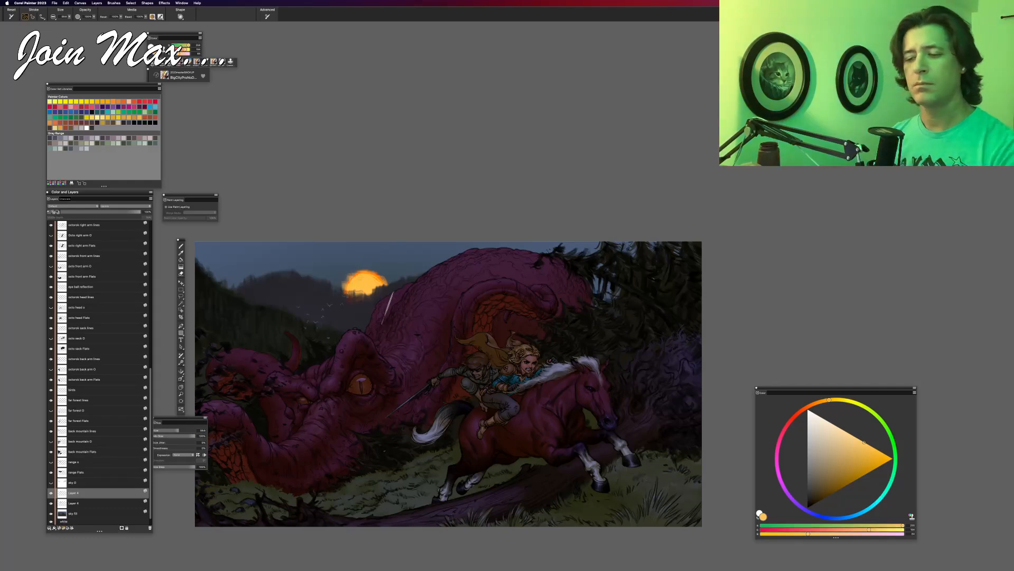
pyautogui.moveTo(377, 278); pyautogui.dragTo(393, 285)
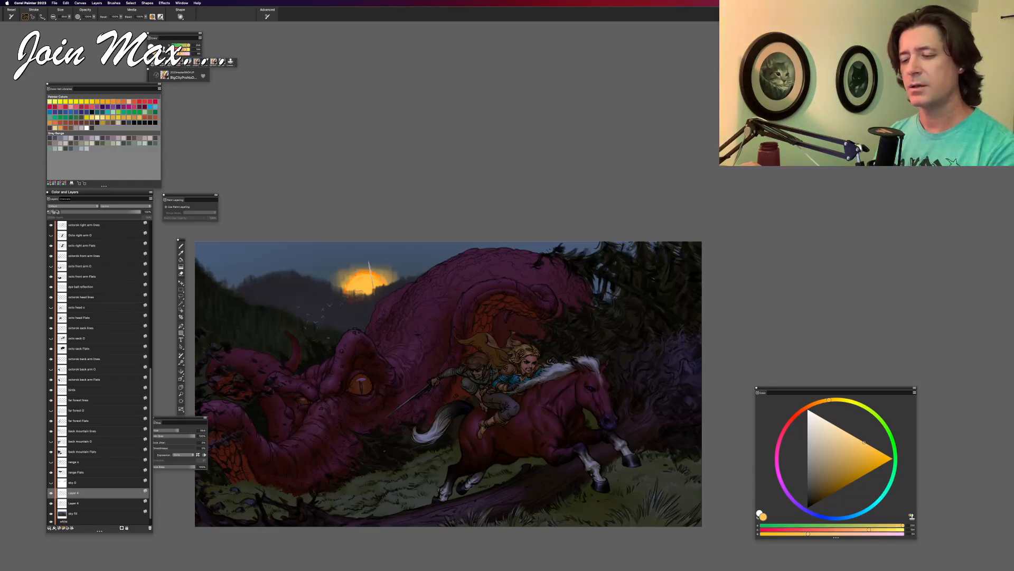
pyautogui.moveTo(369, 262); pyautogui.dragTo(351, 270)
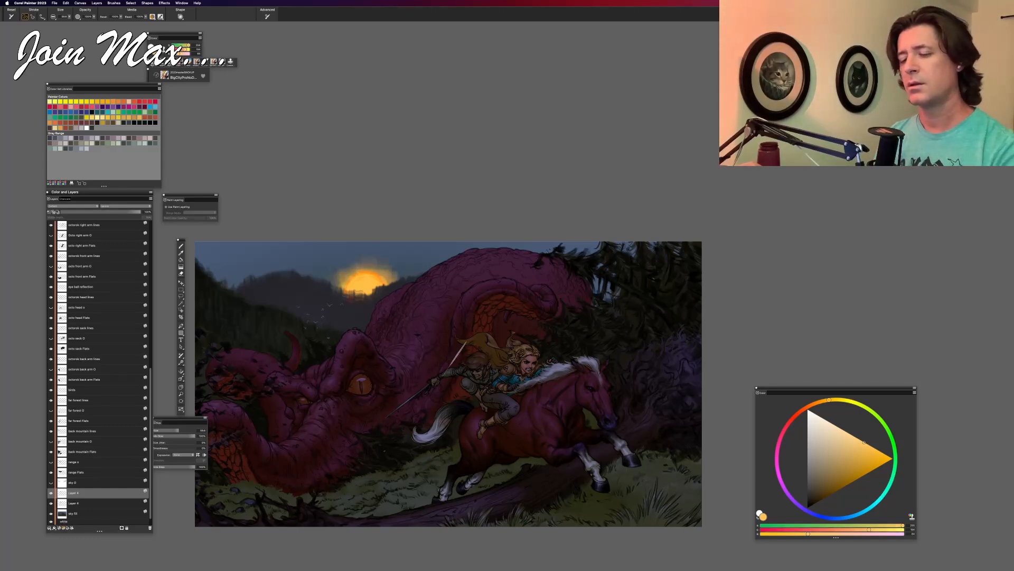
# Step: Review the sun's glow at different view sizes and compare the image with the newest sun layer hidden and shown
pyautogui.press('super+minus')
pyautogui.press('super+plus')
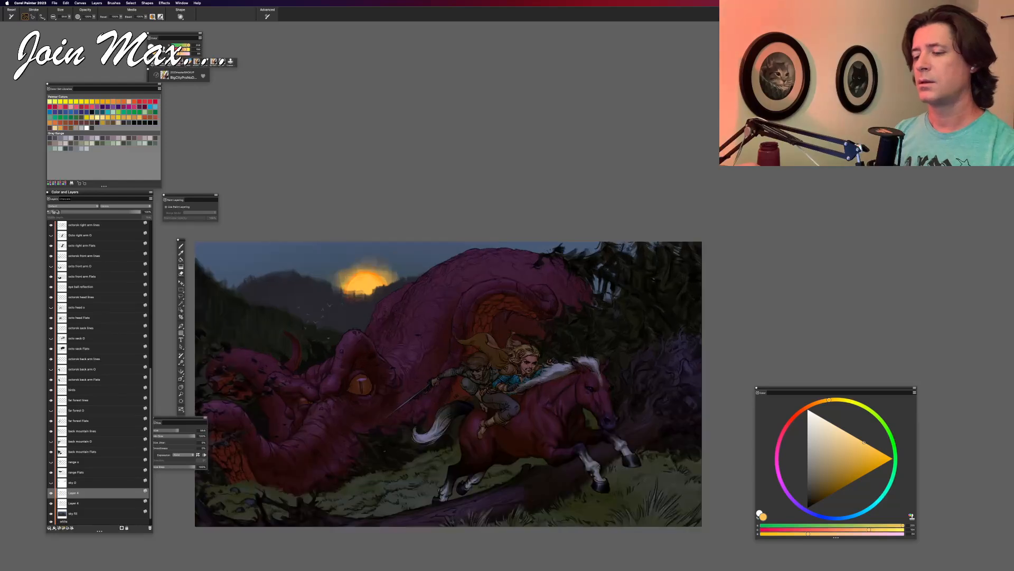
pyautogui.press('super+plus')
pyautogui.press('super+minus')
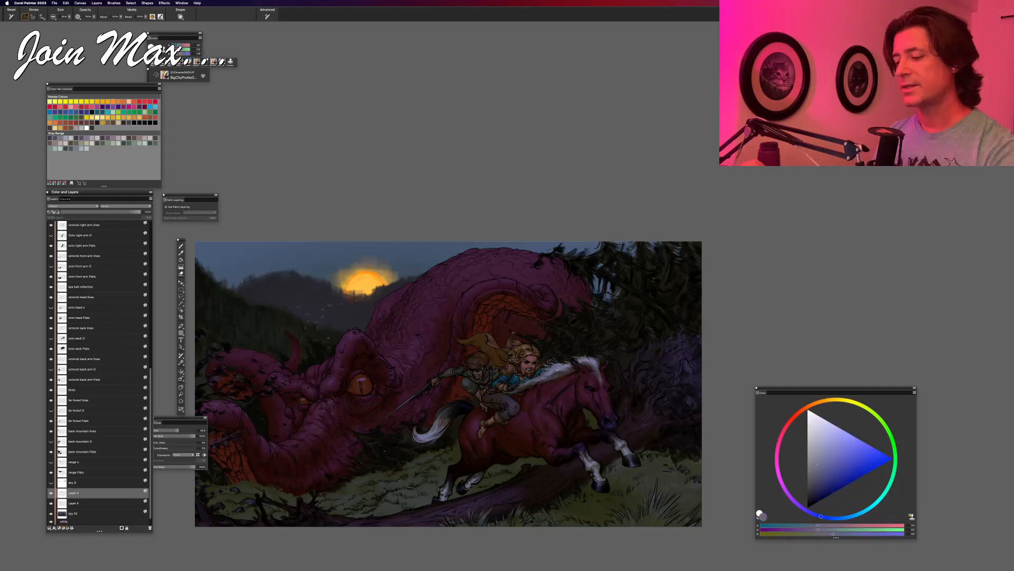
pyautogui.press('super+plus')
pyautogui.press('super+minus')
pyautogui.press('super+minus')
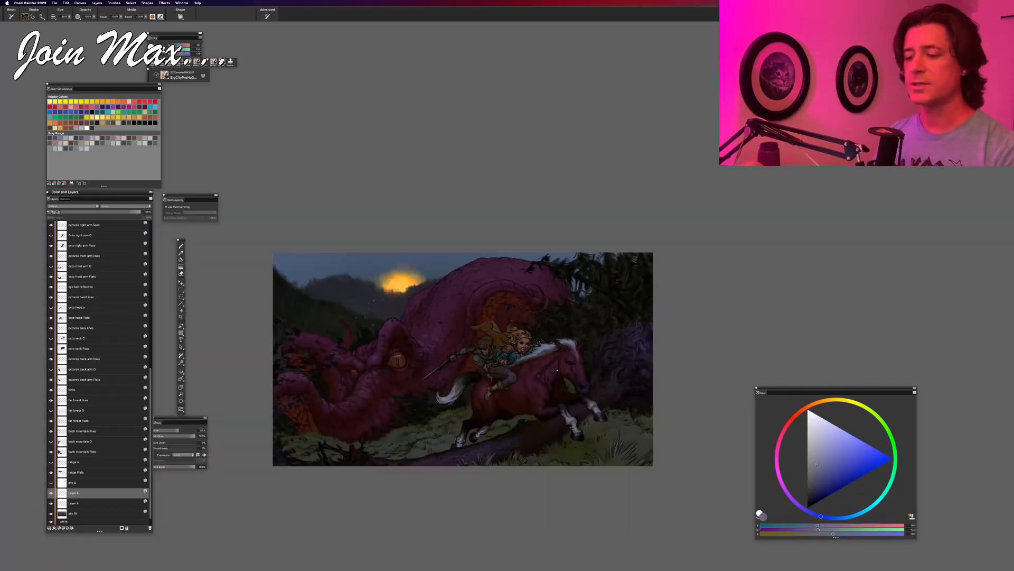
pyautogui.press('super+plus')
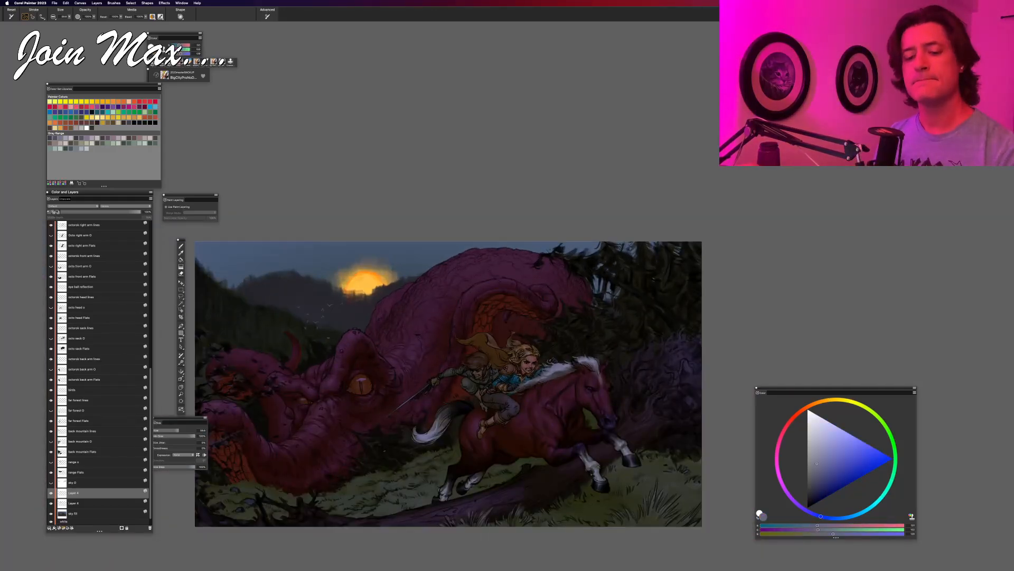
pyautogui.click(51, 493)
pyautogui.click(51, 493)
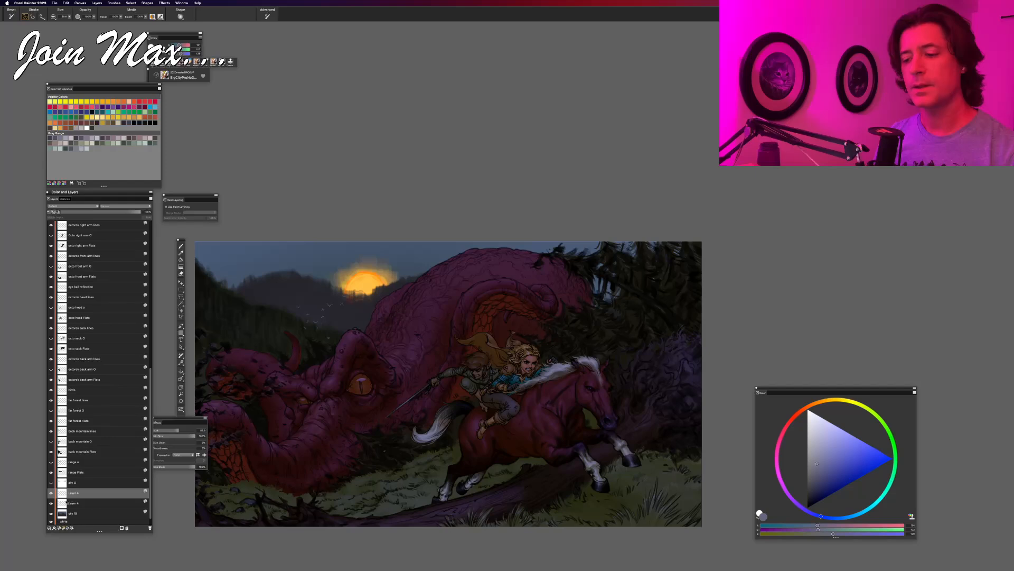
# Step: Sample the red sun with the glow layer hidden, show the layer again, and paint red into the surrounding sky on the layer below
pyautogui.click(51, 493)
pyautogui.click(51, 493)
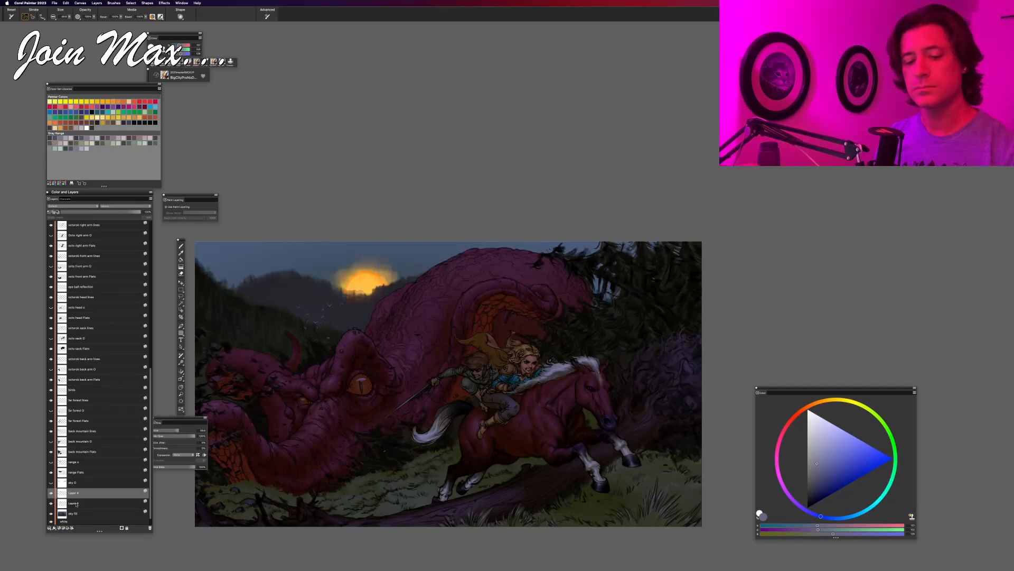
pyautogui.click(51, 493)
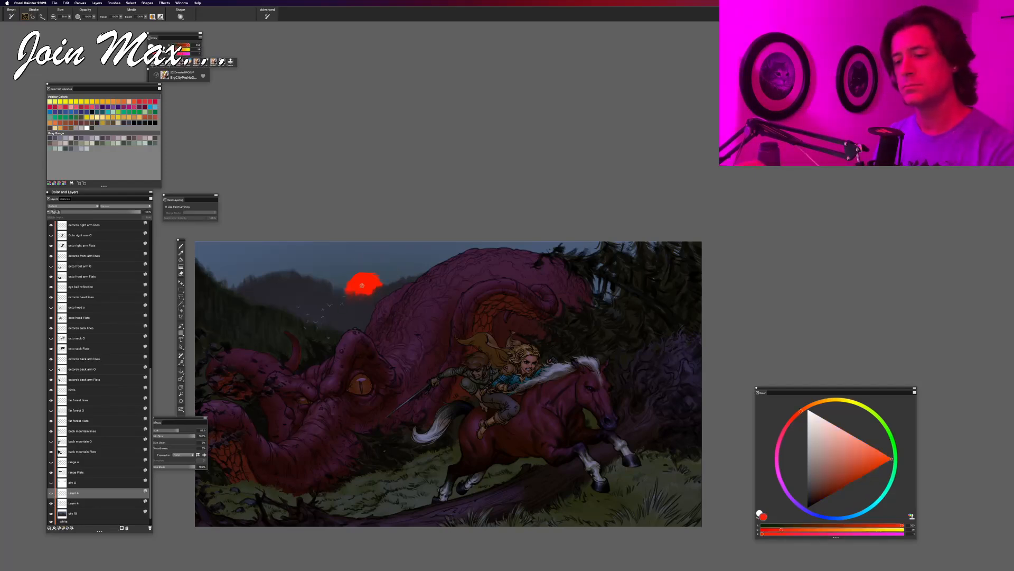
pyautogui.click(52, 493)
pyautogui.click(63, 503)
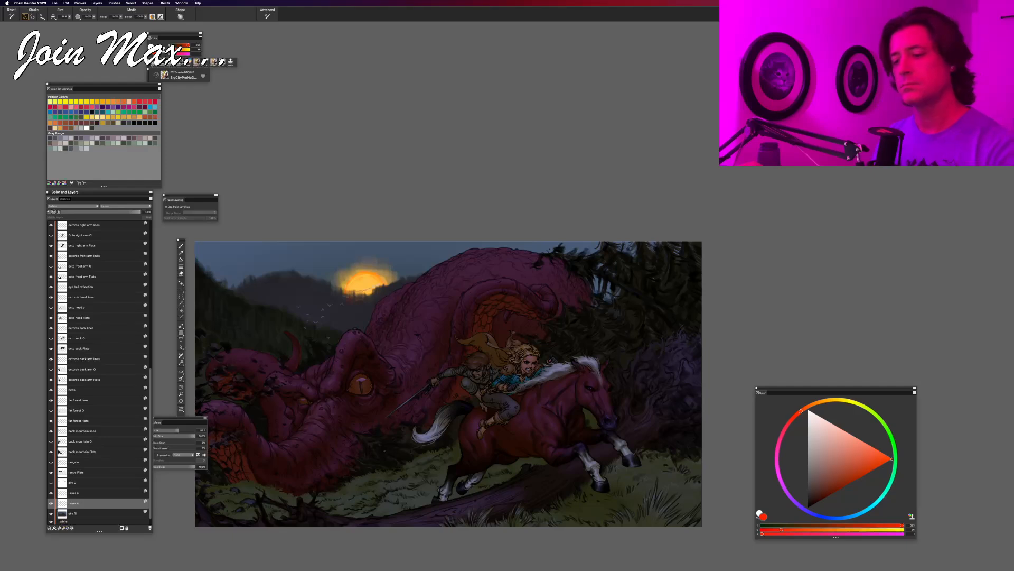
pyautogui.moveTo(395, 275)
pyautogui.mouseDown()
pyautogui.moveTo(351, 295)
pyautogui.moveTo(386, 286)
pyautogui.moveTo(328, 281)
pyautogui.moveTo(404, 271)
pyautogui.moveTo(338, 265)
pyautogui.moveTo(393, 265)
pyautogui.moveTo(394, 279)
pyautogui.moveTo(317, 279)
pyautogui.moveTo(438, 278)
pyautogui.moveTo(307, 283)
pyautogui.moveTo(399, 293)
pyautogui.moveTo(301, 289)
pyautogui.moveTo(468, 266)
pyautogui.moveTo(265, 282)
pyautogui.moveTo(375, 296)
pyautogui.moveTo(226, 288)
pyautogui.moveTo(454, 249)
pyautogui.mouseUp()
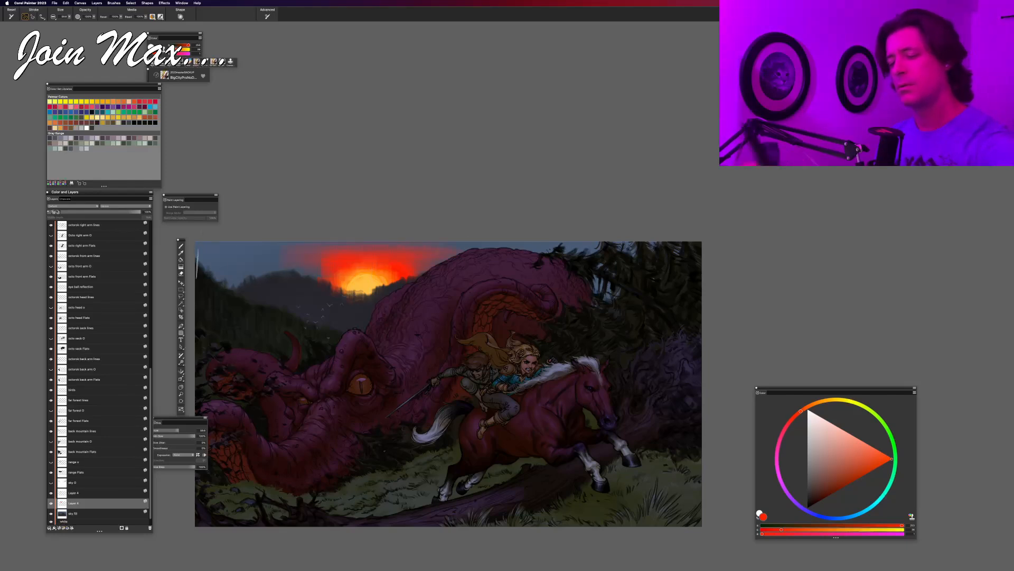
pyautogui.moveTo(354, 279)
pyautogui.mouseDown()
pyautogui.moveTo(422, 285)
pyautogui.moveTo(284, 278)
pyautogui.moveTo(465, 284)
pyautogui.moveTo(239, 280)
pyautogui.moveTo(463, 284)
pyautogui.mouseUp()
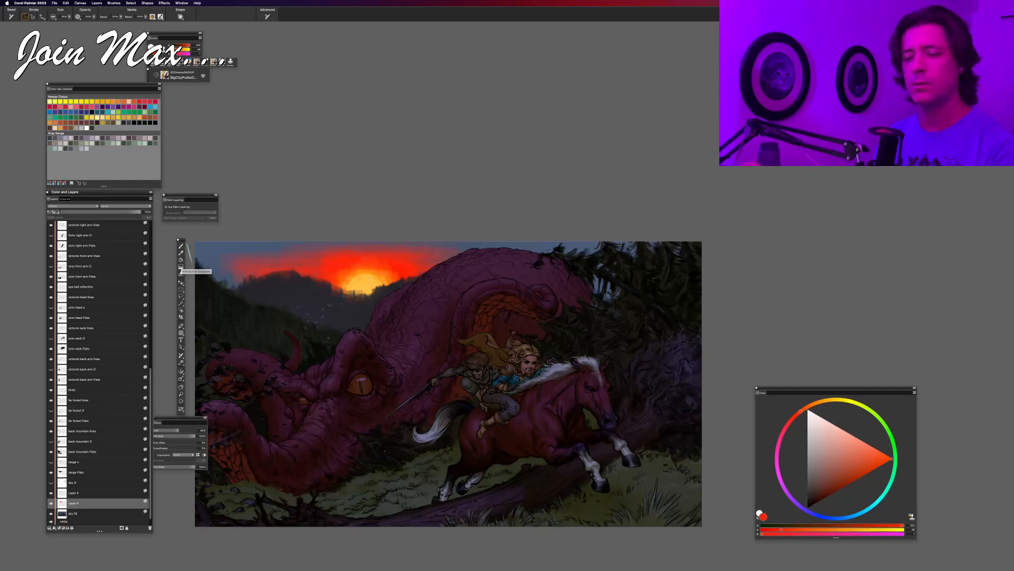
# Step: Extend the red streaks across the full width of the sky and into the gaps between the trees, judging the whole image
pyautogui.press('super+minus')
pyautogui.press('super+equal')
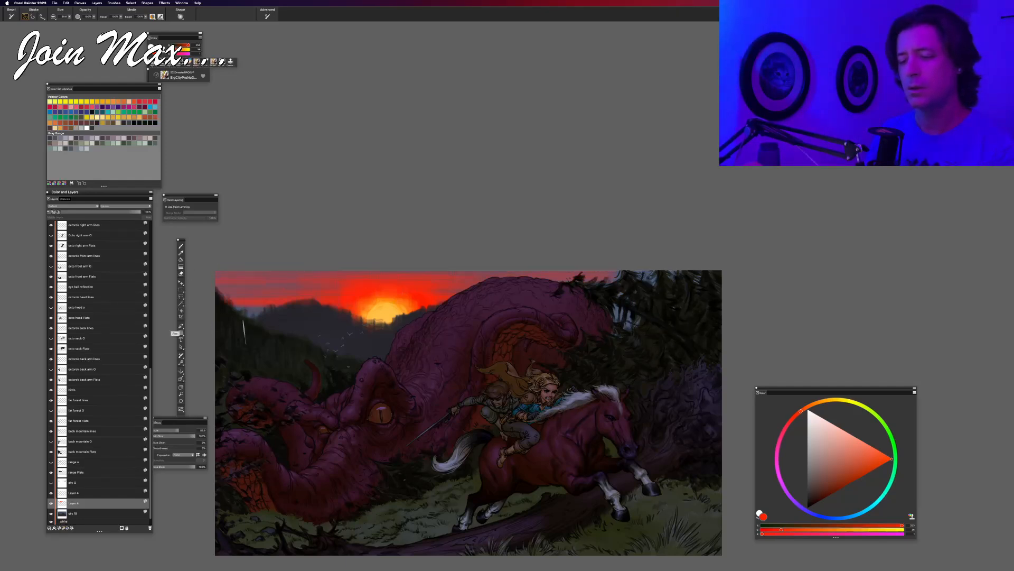
pyautogui.press('super+minus')
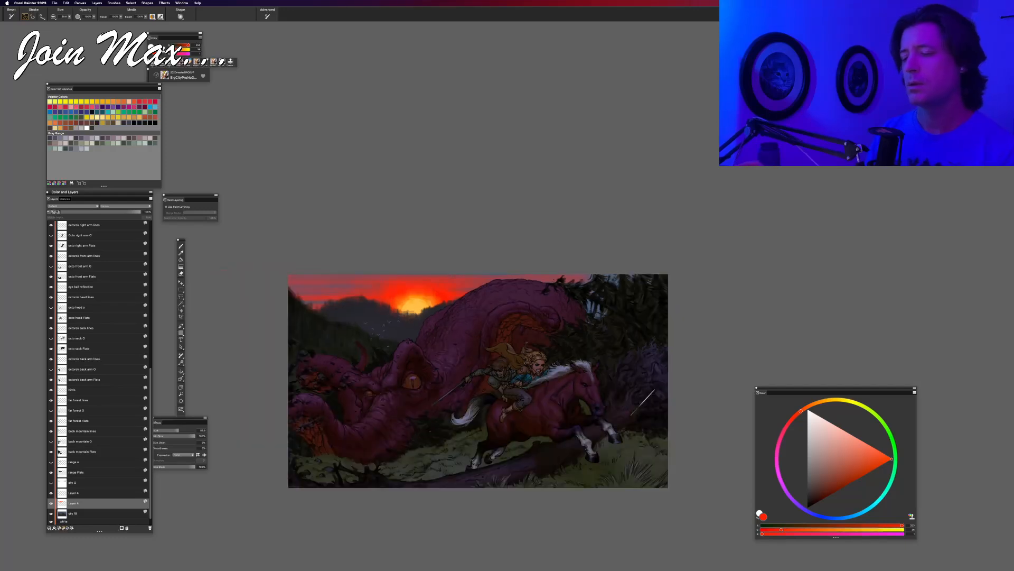
pyautogui.press('super+minus')
pyautogui.press('super+equal')
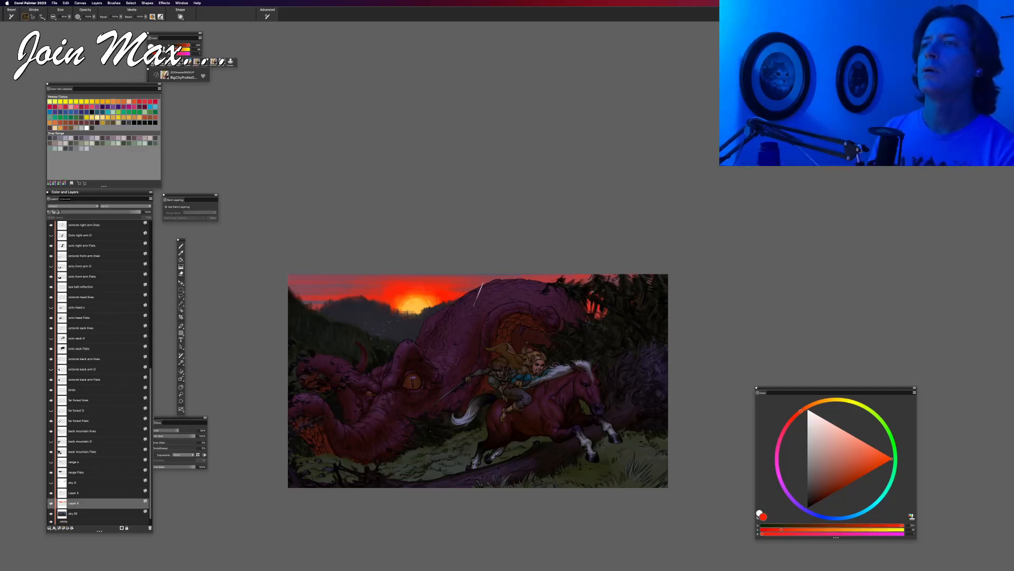
pyautogui.press('super+equal')
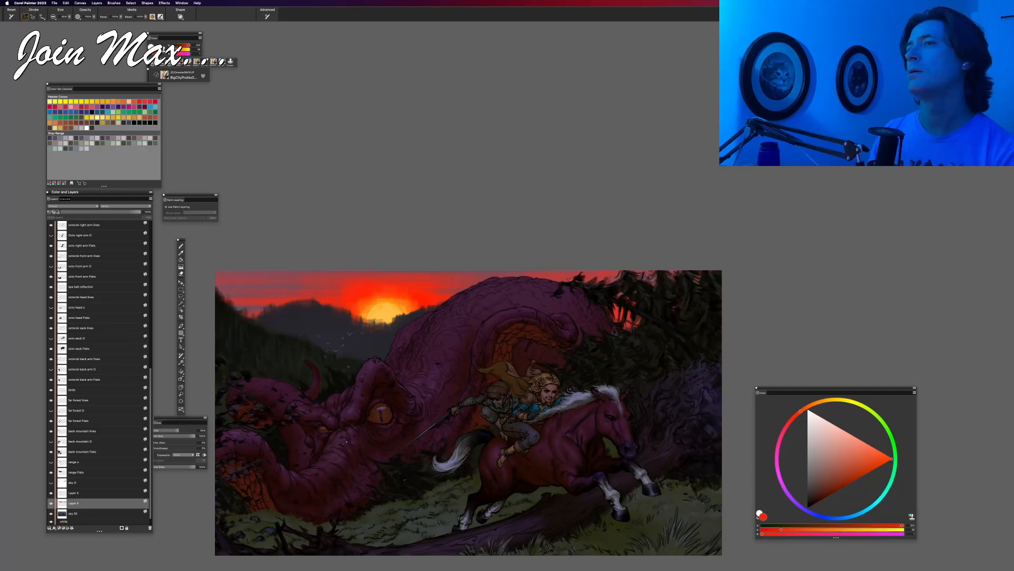
pyautogui.moveTo(370, 469); pyautogui.dragTo(375, 442)
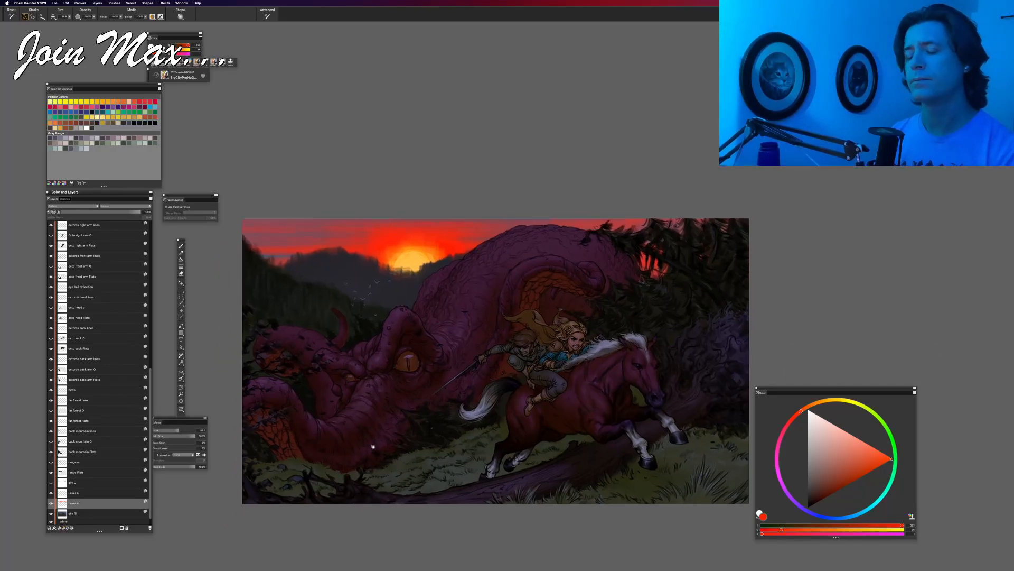
pyautogui.moveTo(337, 458); pyautogui.dragTo(322, 462)
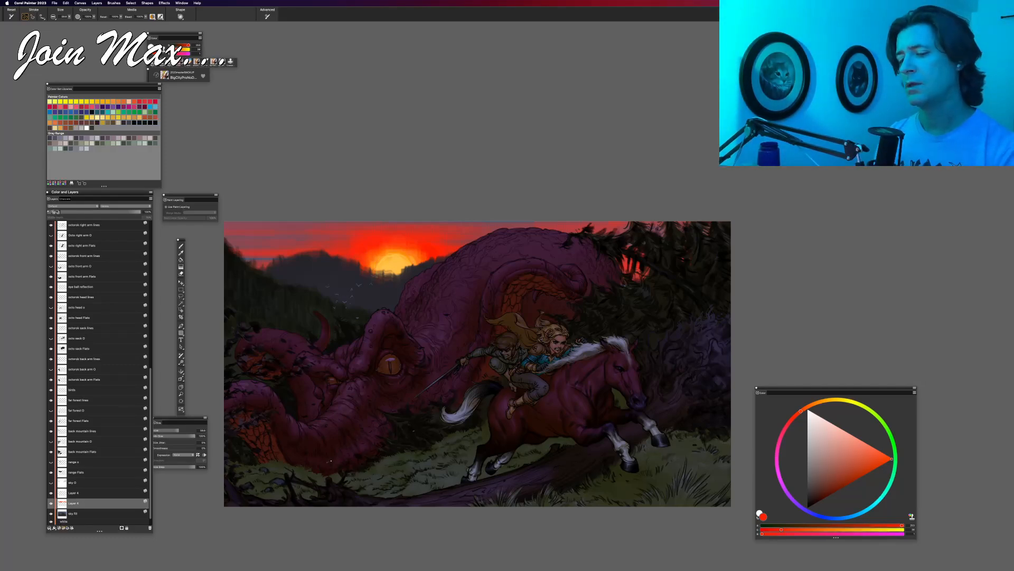
# Step: Rename the layer with the red sky paint as "red sky" and the glow layer above it as "sun"
pyautogui.doubleClick(73, 505)
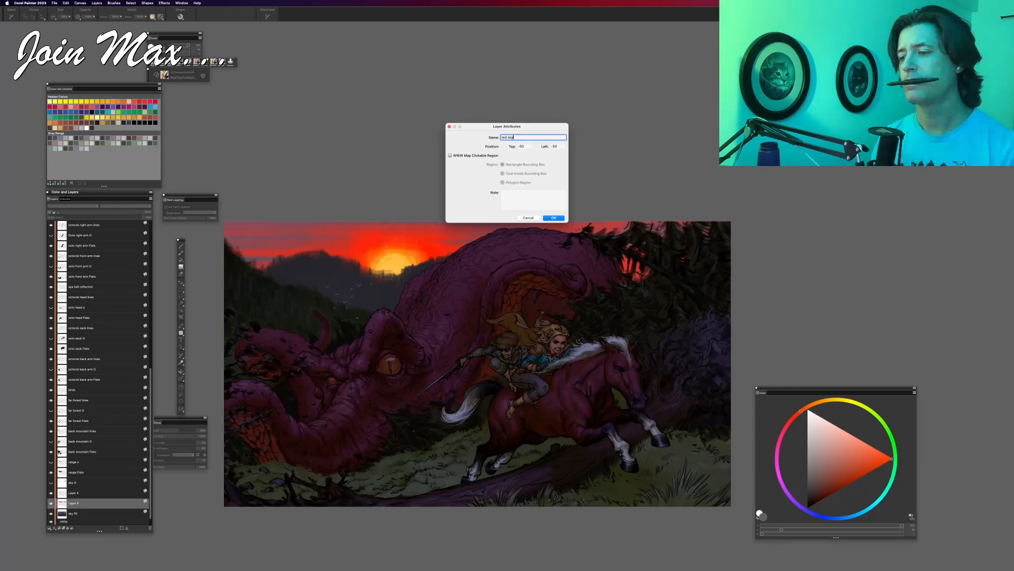
pyautogui.press('Return')
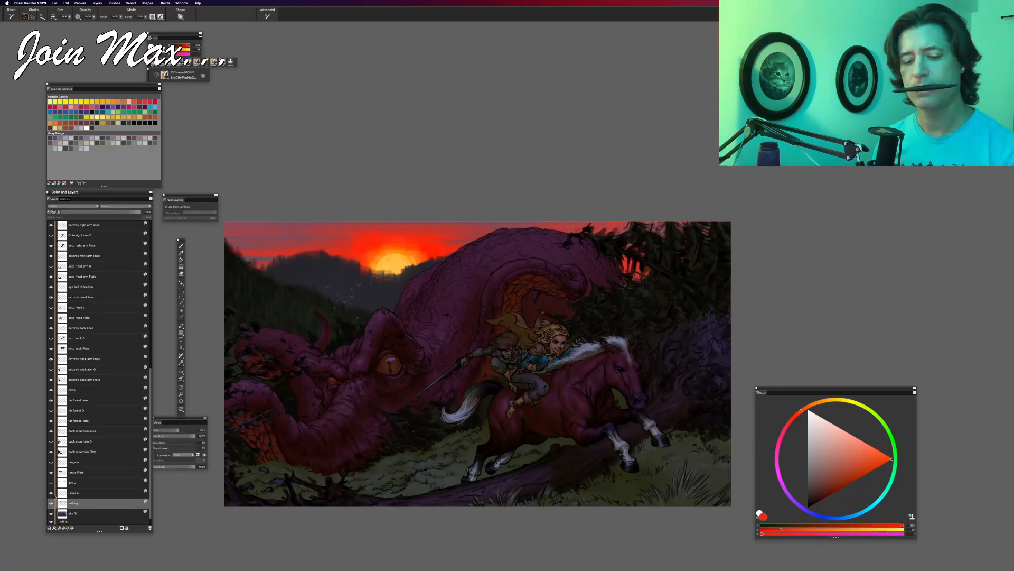
pyautogui.doubleClick(80, 494)
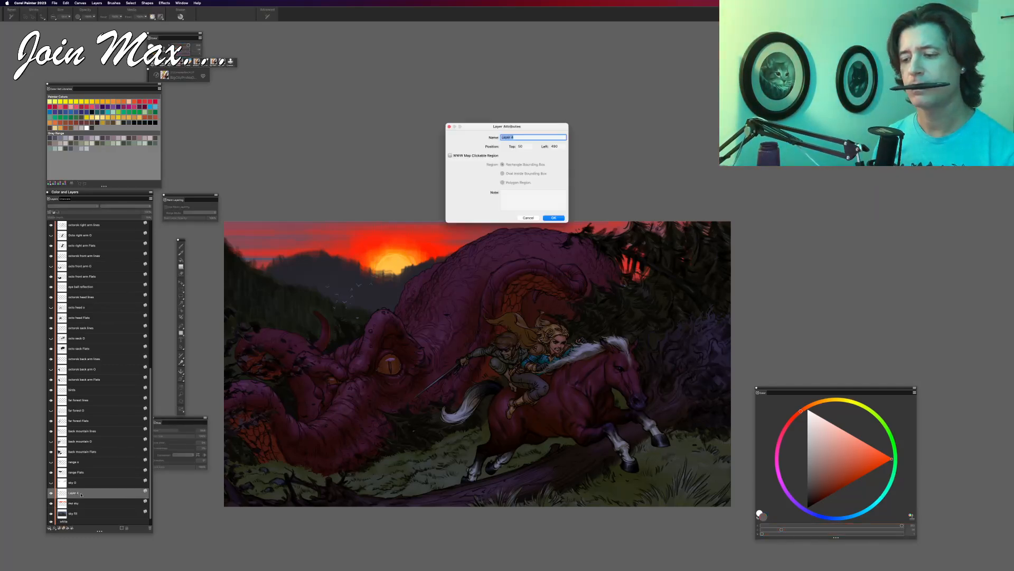
pyautogui.write('sun')
pyautogui.press('Return')
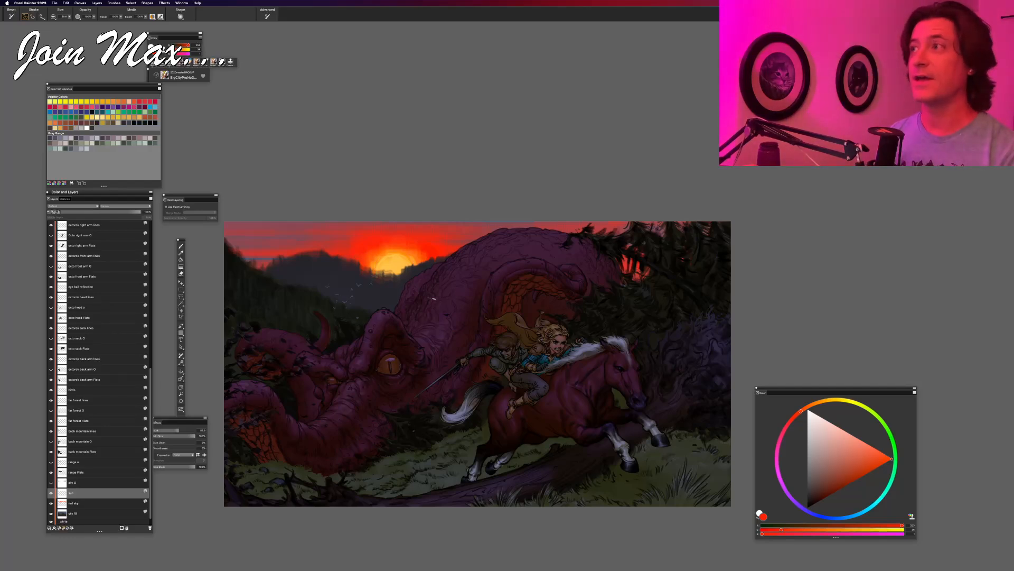
# Step: Examine the sunset at different view sizes and compare the image with the distant mountain range's flats hidden and shown
pyautogui.press('super+equal')
pyautogui.hscroll(-3, 363, 382)
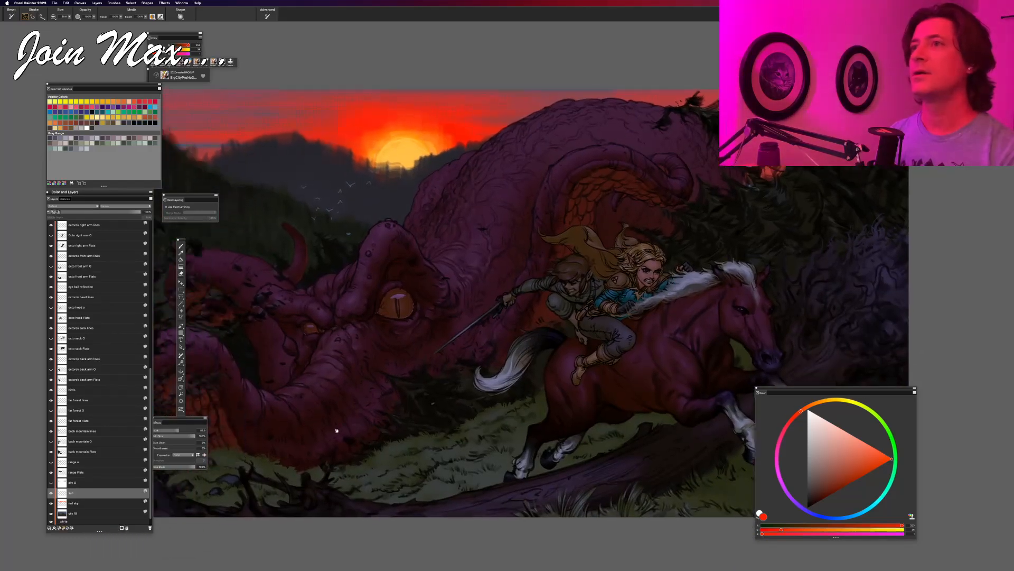
pyautogui.press('super+minus')
pyautogui.moveTo(321, 421)
pyautogui.mouseDown()
pyautogui.moveTo(296, 447)
pyautogui.moveTo(334, 481)
pyautogui.mouseUp()
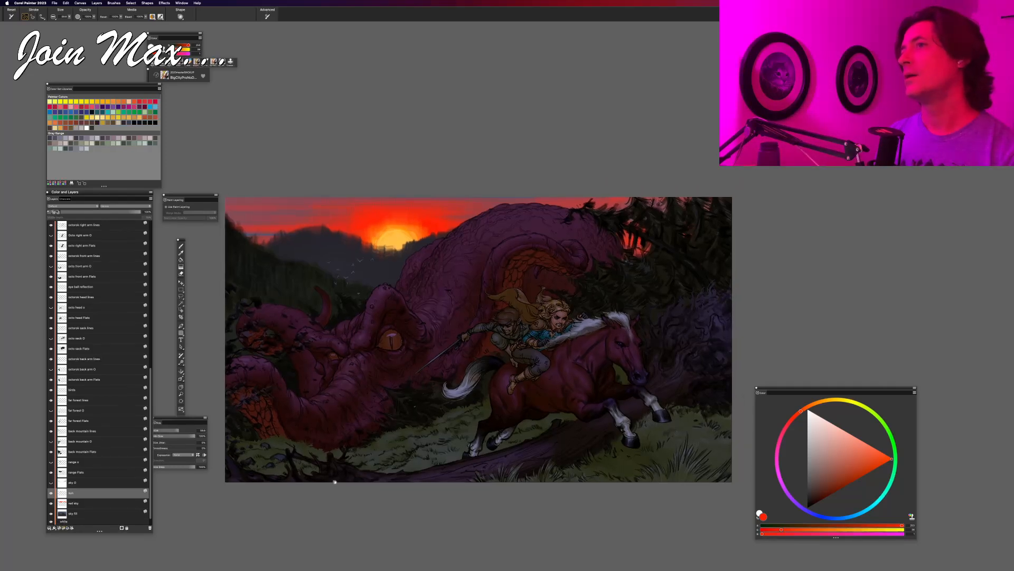
pyautogui.scroll(3, 335, 485)
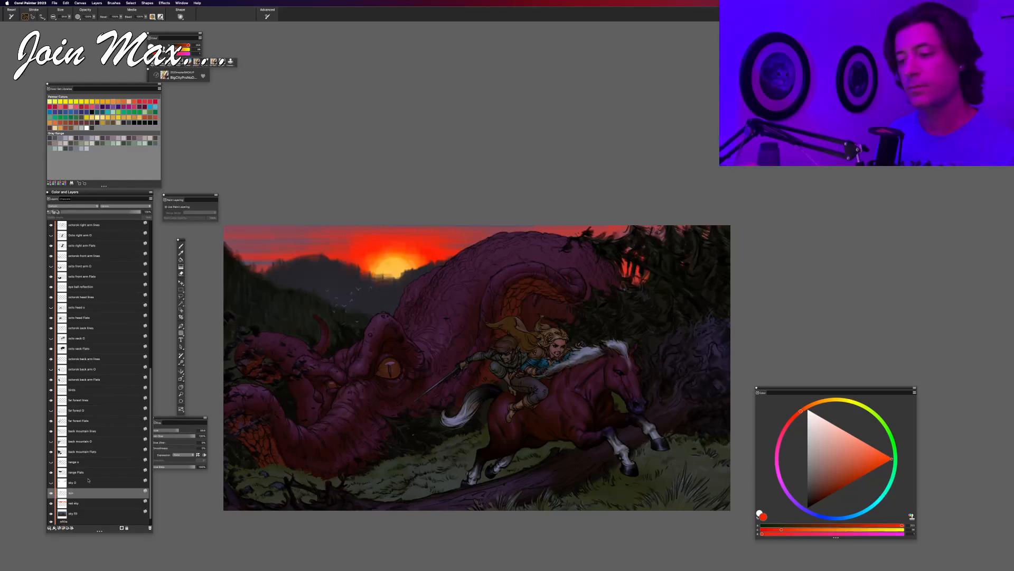
pyautogui.keyDown('alt'); pyautogui.click(394, 266); pyautogui.keyUp('alt')
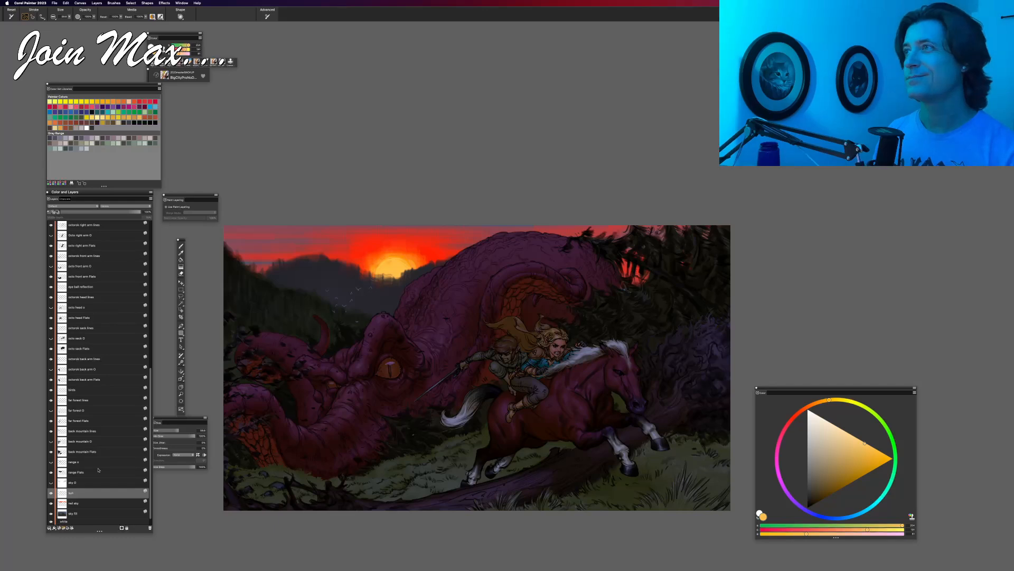
pyautogui.click(51, 472)
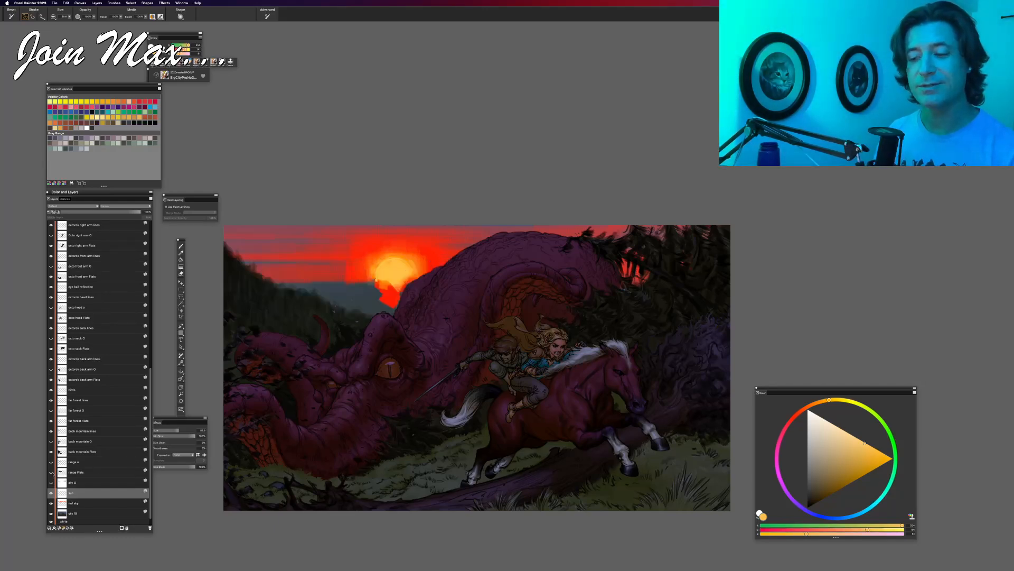
pyautogui.click(50, 472)
pyautogui.click(51, 472)
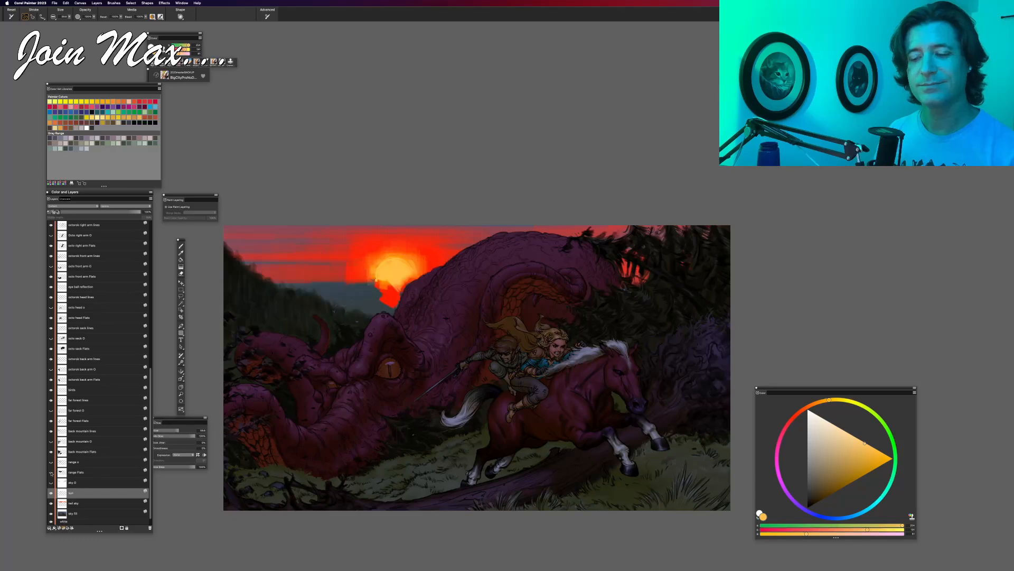
pyautogui.click(51, 472)
pyautogui.click(51, 472)
pyautogui.click(51, 472)
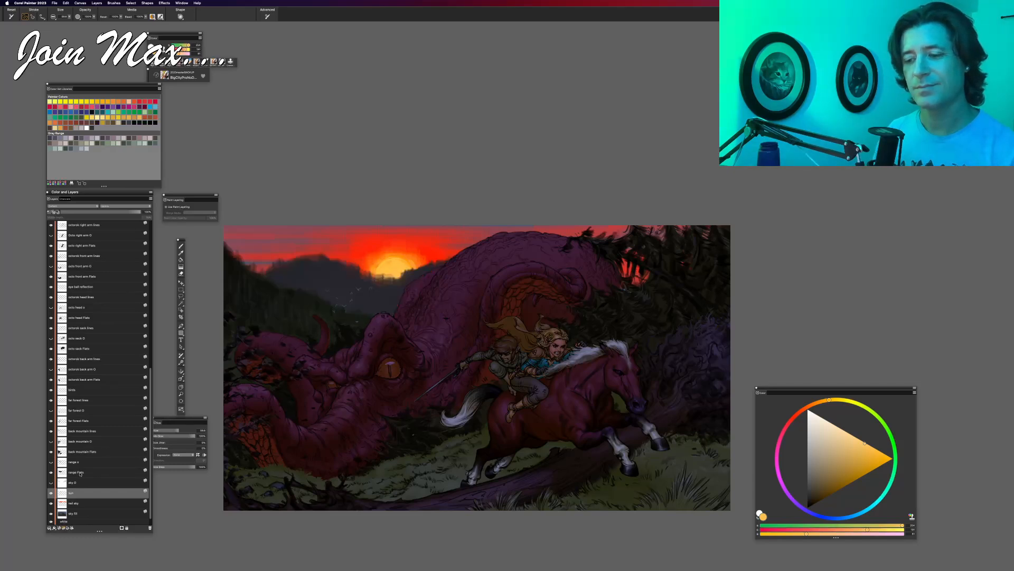
# Step: Select the range flats layer, sample the distant mountains' dark blue and shift it to a lighter, muted warm tan
pyautogui.click(77, 473)
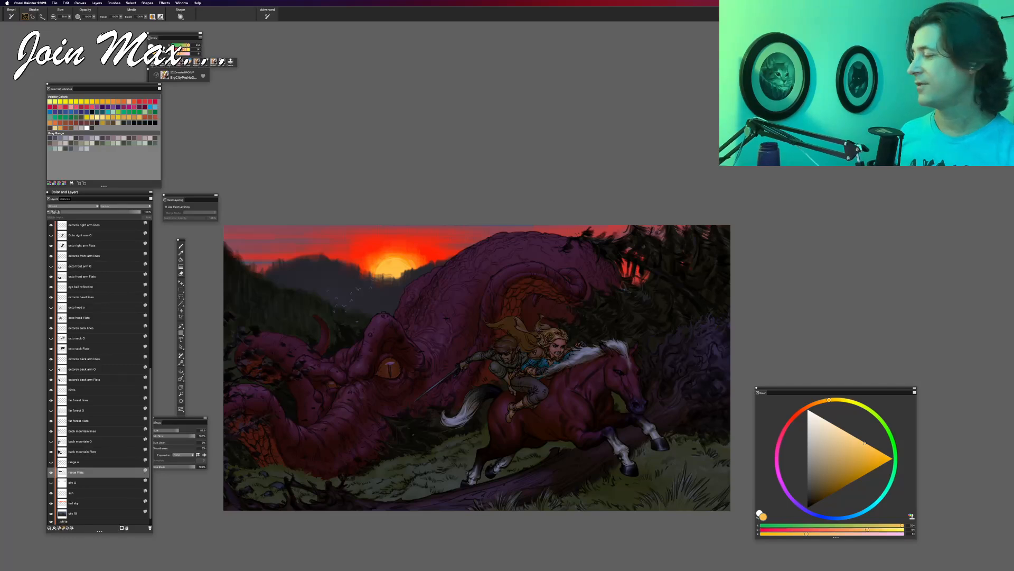
pyautogui.keyDown('alt'); pyautogui.click(338, 280); pyautogui.keyUp('alt')
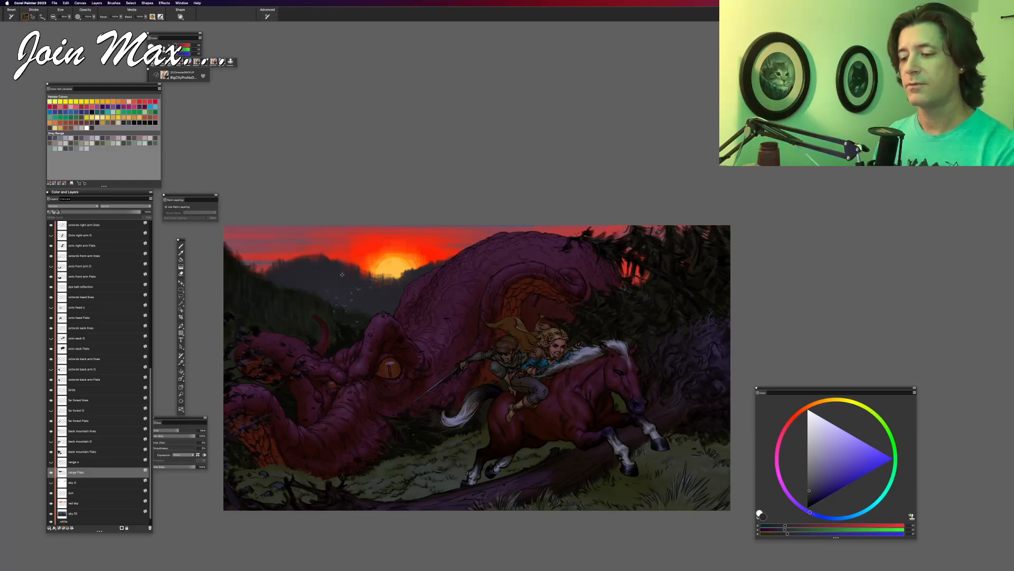
pyautogui.keyDown('alt'); pyautogui.click(338, 276); pyautogui.keyUp('alt')
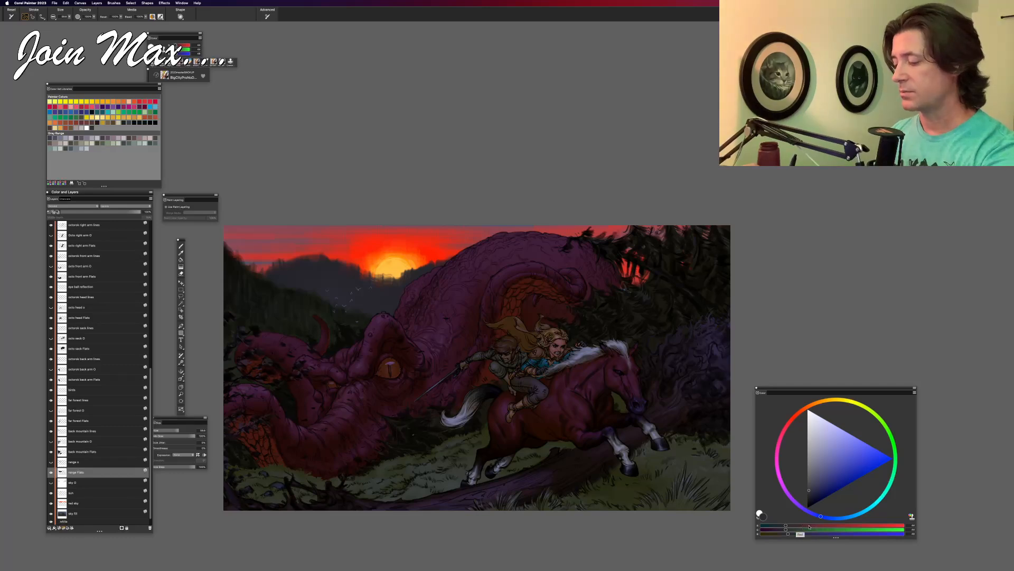
pyautogui.click(809, 526)
pyautogui.click(809, 529)
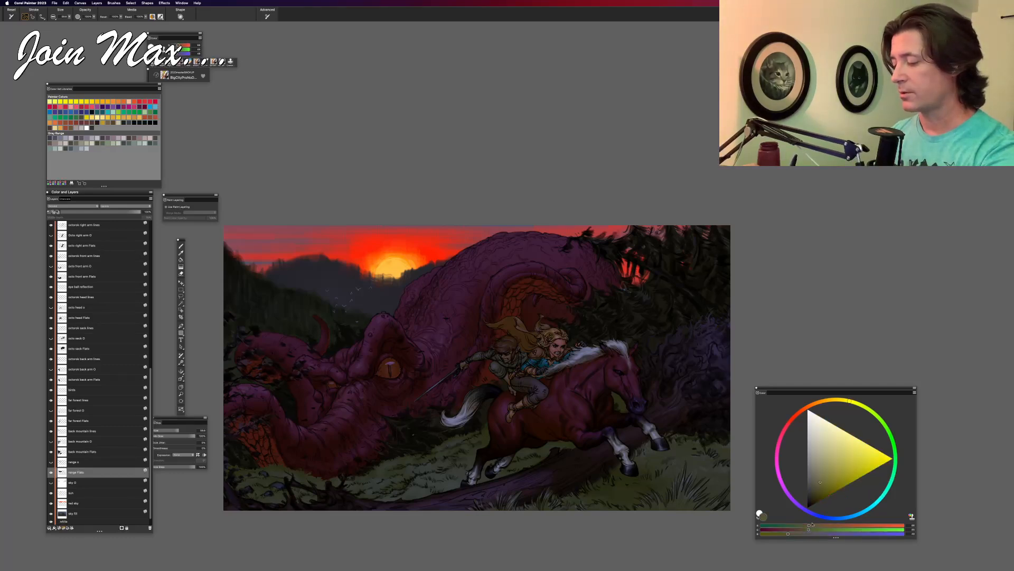
pyautogui.click(814, 534)
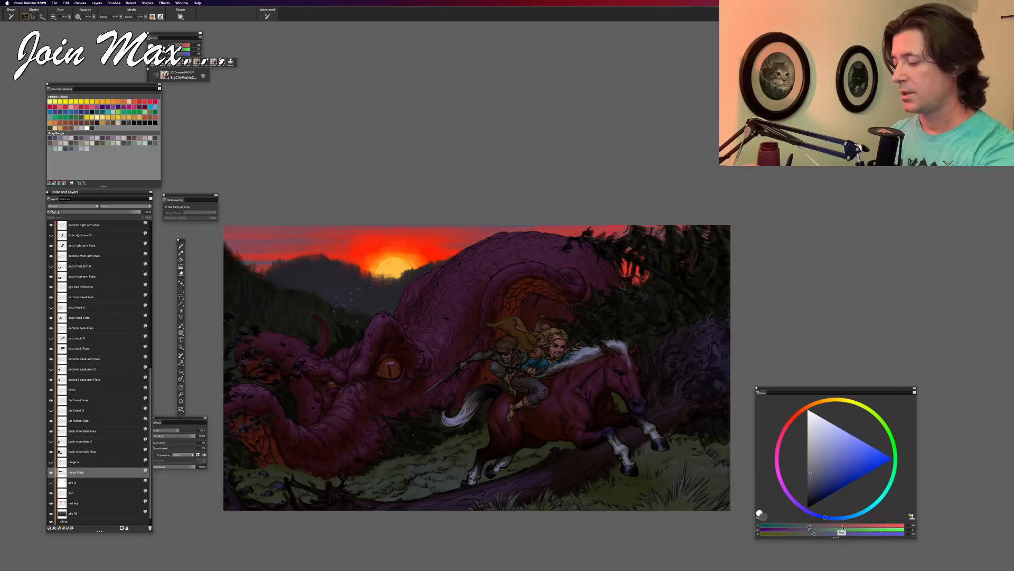
pyautogui.click(842, 527)
pyautogui.click(827, 530)
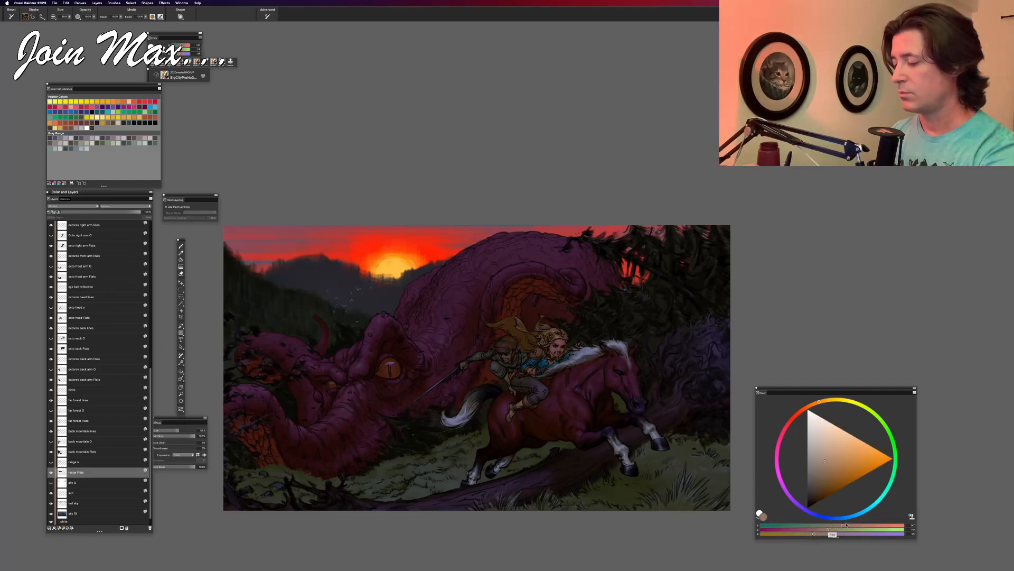
# Step: Switch to the Tapered Detail brush and try painting the warm tan over the distant mountains around the sun
pyautogui.click(181, 245)
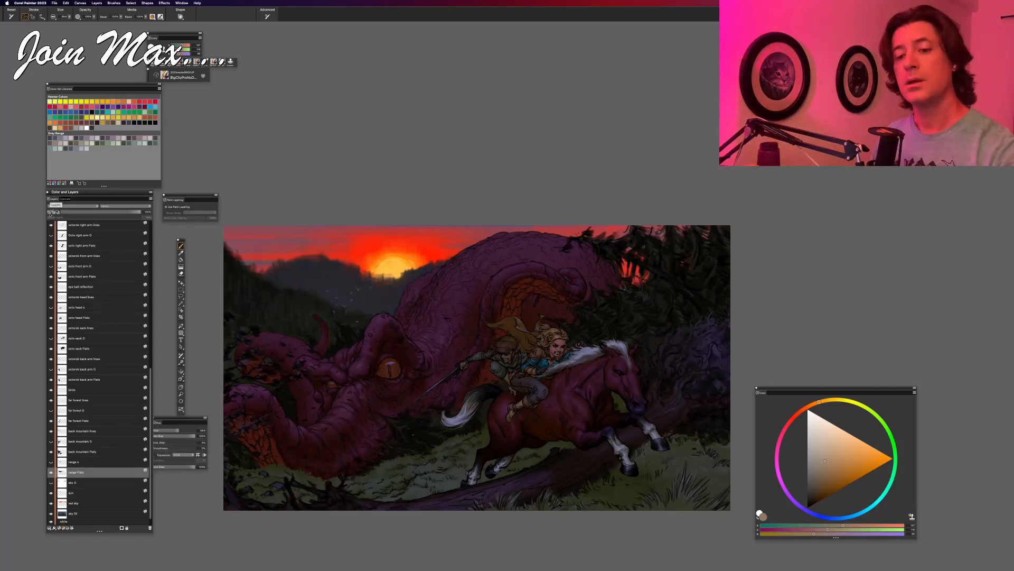
pyautogui.click(163, 62)
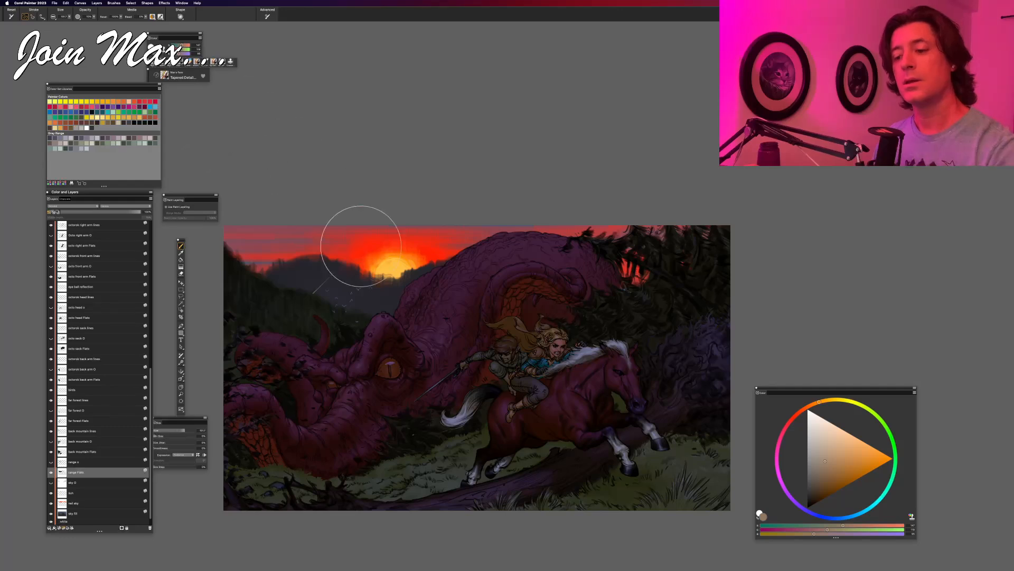
pyautogui.moveTo(375, 274)
pyautogui.mouseDown()
pyautogui.moveTo(354, 260)
pyautogui.moveTo(388, 281)
pyautogui.moveTo(371, 238)
pyautogui.mouseUp()
pyautogui.moveTo(401, 278)
pyautogui.mouseDown()
pyautogui.moveTo(423, 259)
pyautogui.moveTo(410, 264)
pyautogui.moveTo(446, 264)
pyautogui.mouseUp()
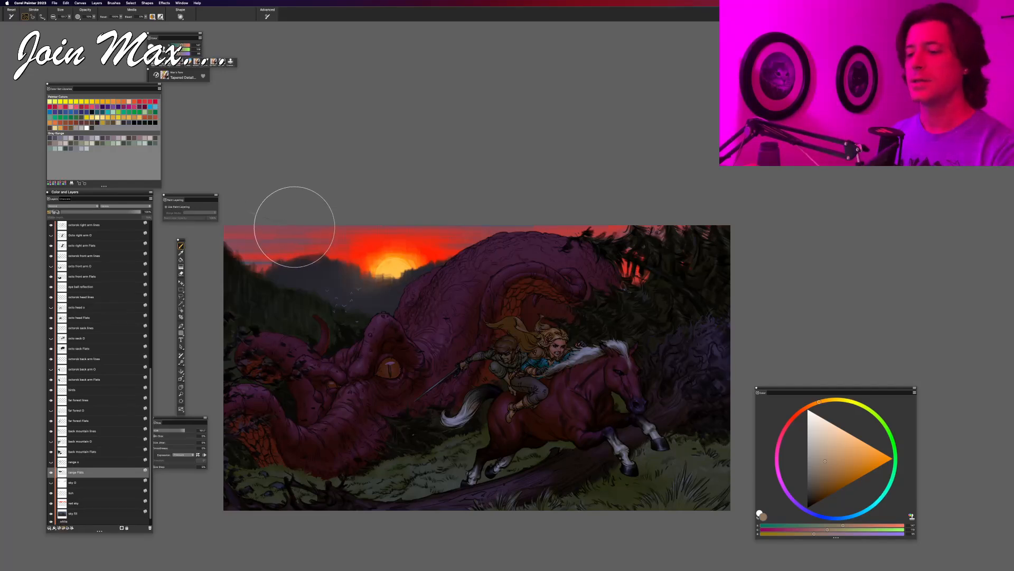
# Step: Sample the distant mountains' dark blue, shift it to a muted warm tan and try painting it over the mountains below the sun
pyautogui.keyDown('alt'); pyautogui.click(351, 281); pyautogui.keyUp('alt')
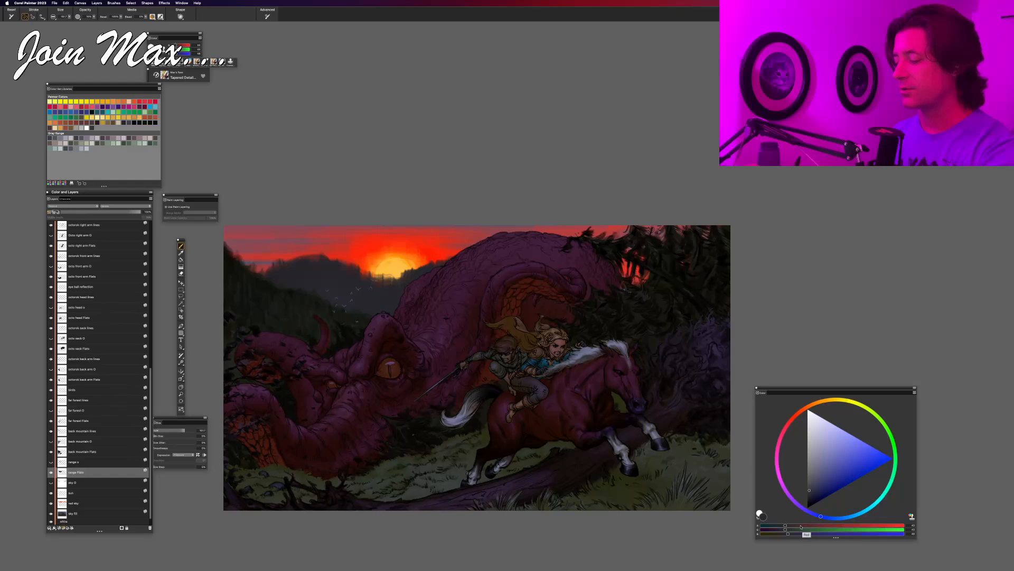
pyautogui.moveTo(796, 527); pyautogui.dragTo(798, 528)
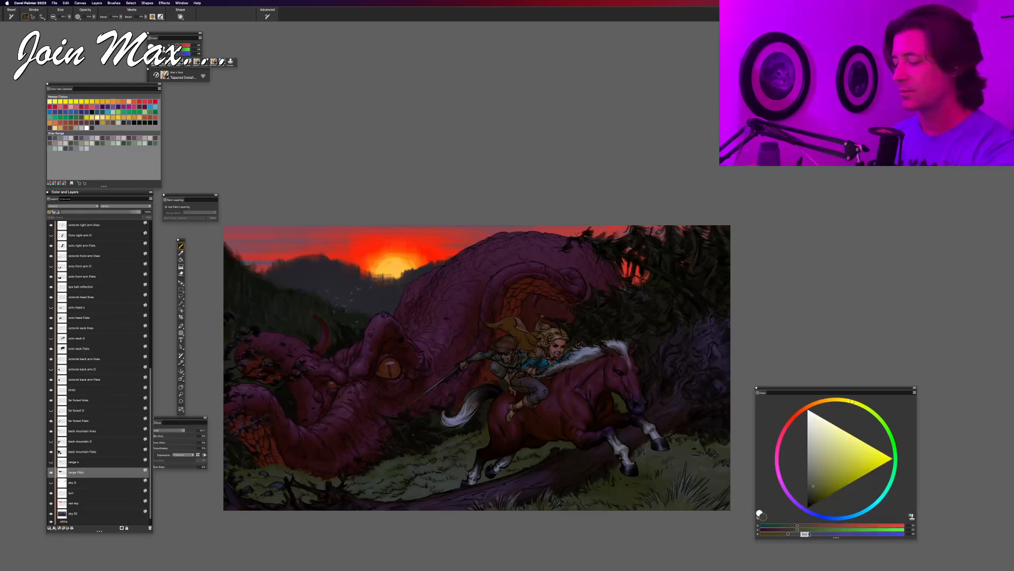
pyautogui.moveTo(804, 534); pyautogui.dragTo(805, 530)
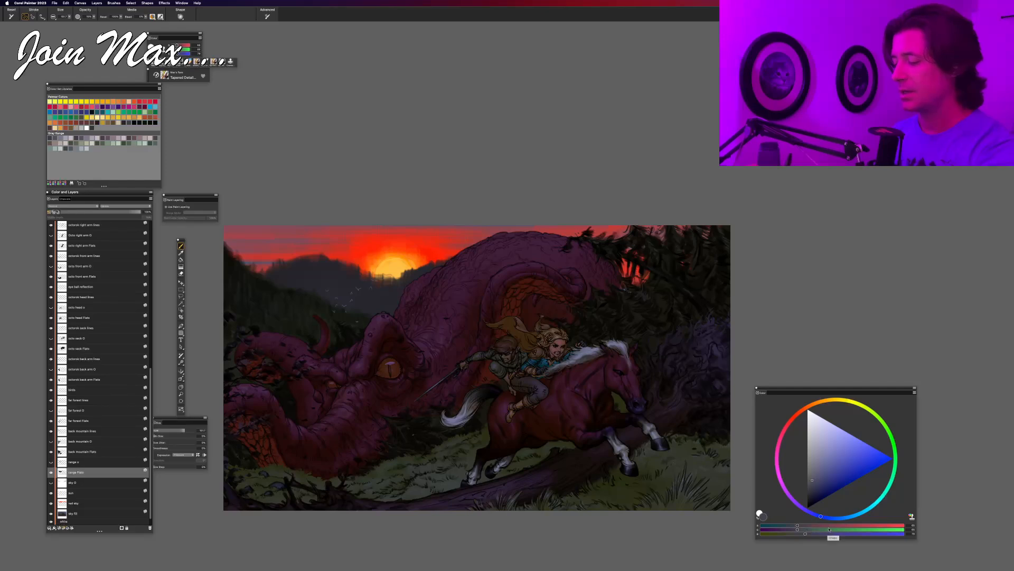
pyautogui.click(841, 526)
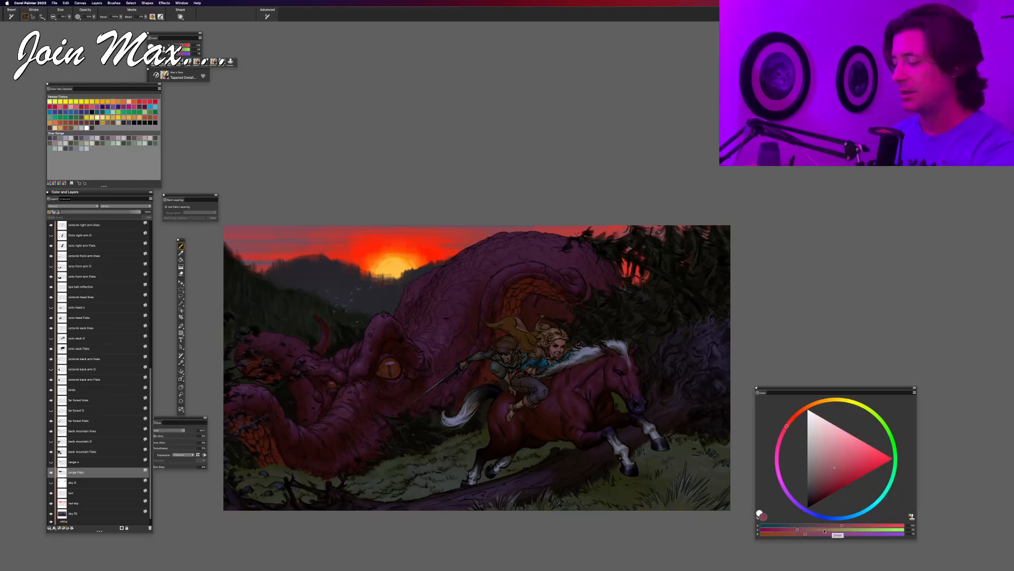
pyautogui.click(820, 530)
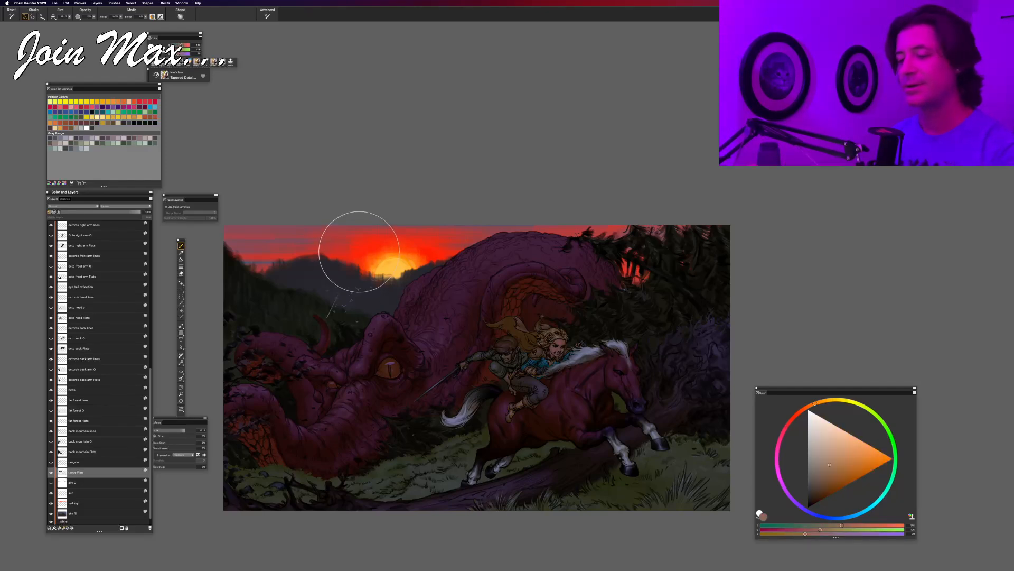
pyautogui.moveTo(355, 281)
pyautogui.mouseDown()
pyautogui.moveTo(436, 265)
pyautogui.moveTo(411, 279)
pyautogui.moveTo(267, 268)
pyautogui.mouseUp()
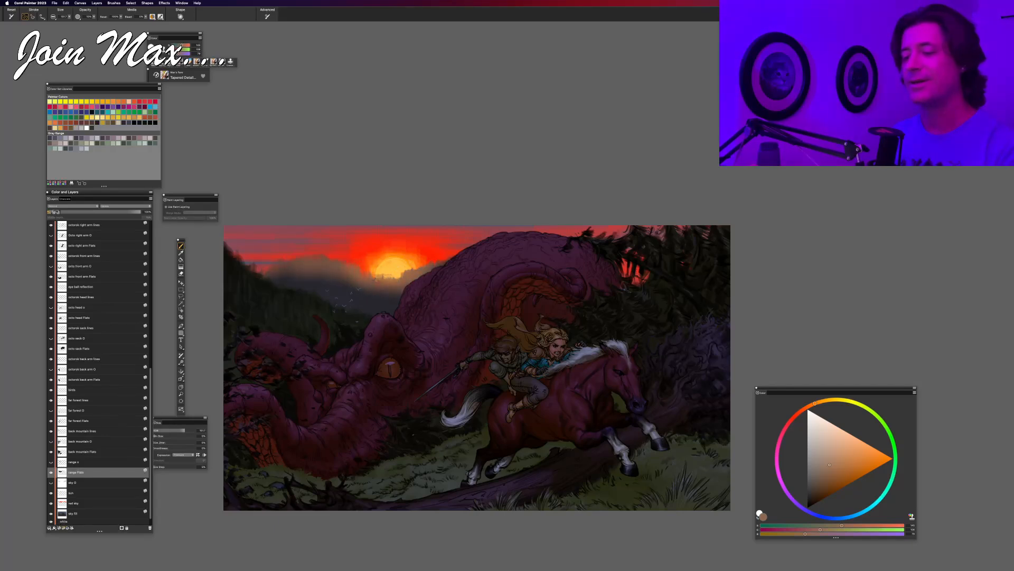
pyautogui.press('super+z')
pyautogui.press('super+z')
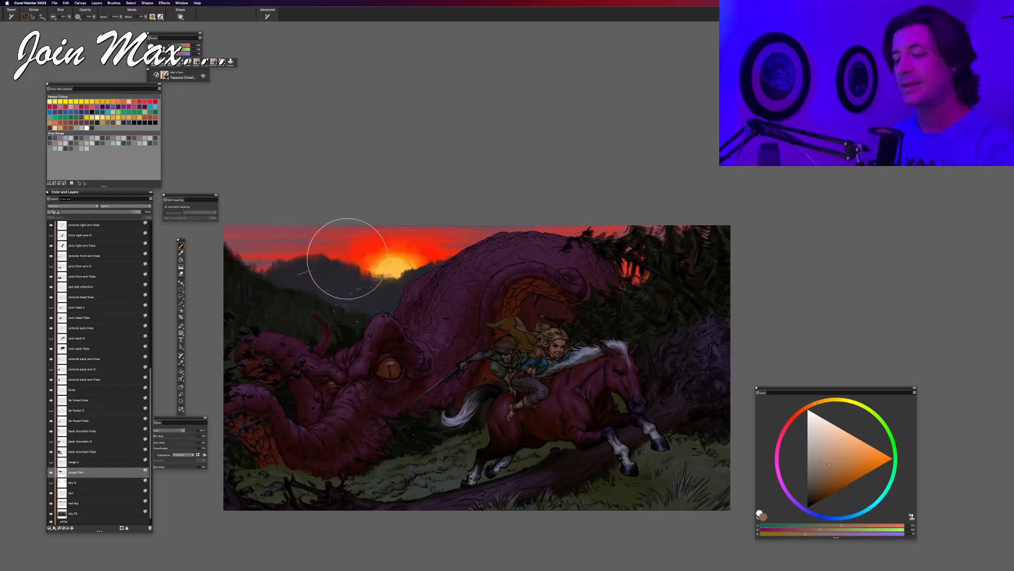
# Step: Resample the mountains' dark blue, remix it into a brighter peach and try painting it on the mountains around the sun
pyautogui.keyDown('alt'); pyautogui.click(339, 282); pyautogui.keyUp('alt')
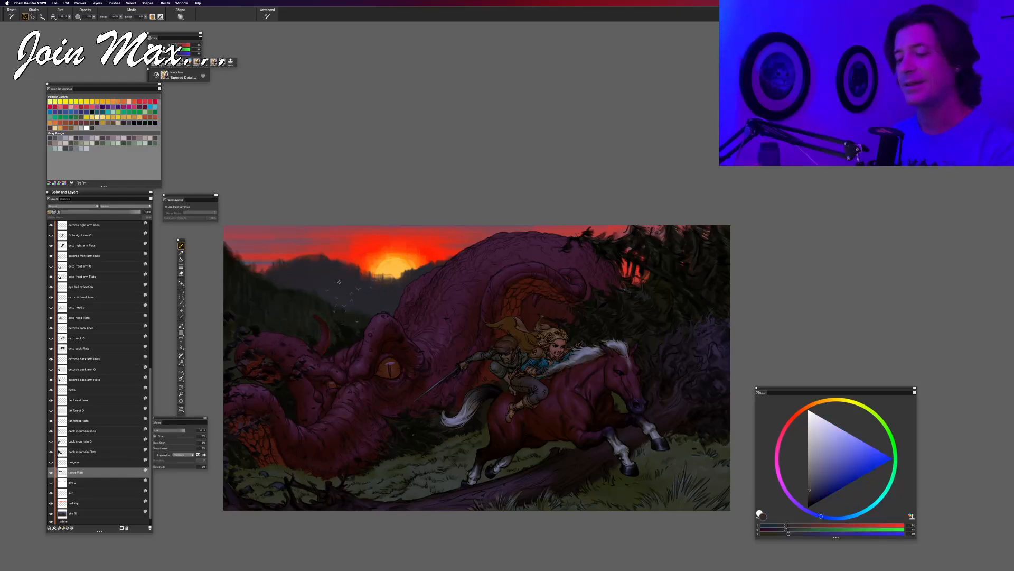
pyautogui.click(805, 526)
pyautogui.click(806, 529)
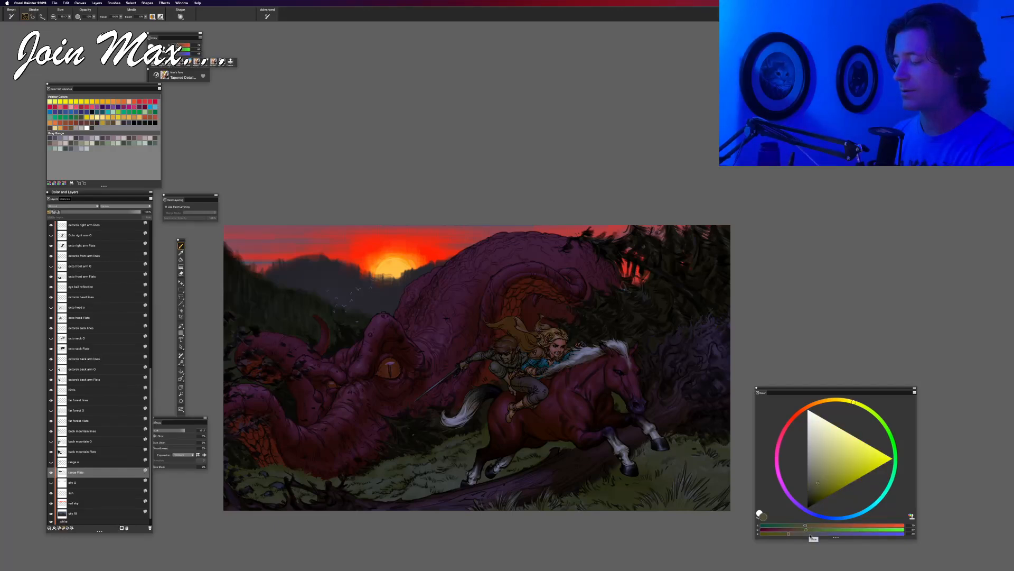
pyautogui.click(811, 534)
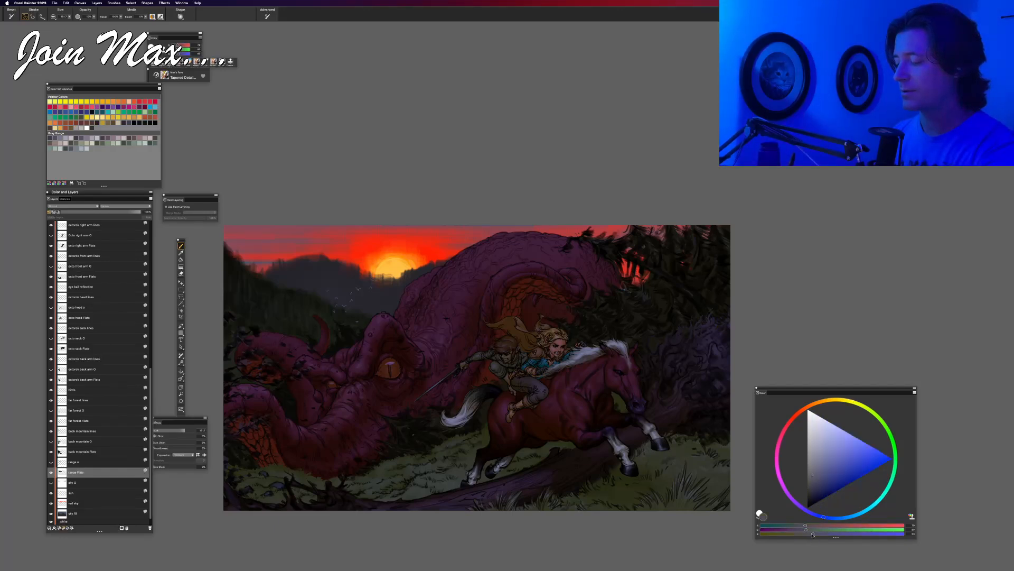
pyautogui.click(871, 526)
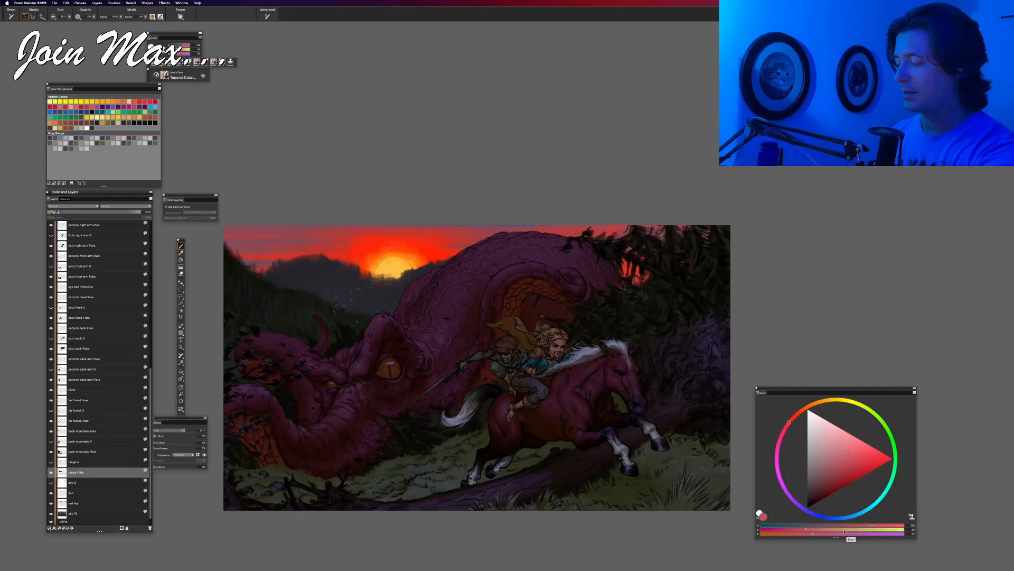
pyautogui.click(838, 530)
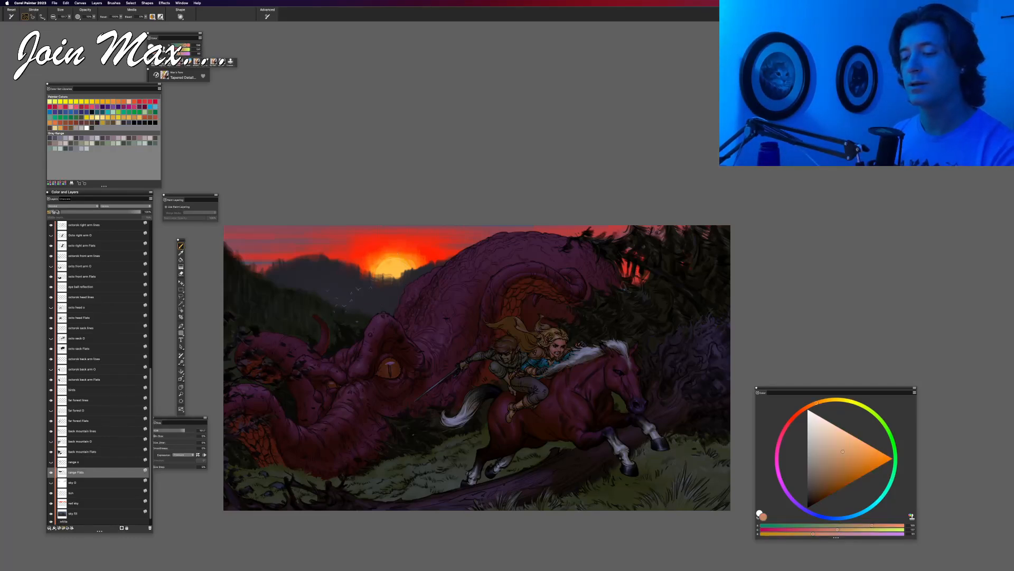
pyautogui.moveTo(355, 273)
pyautogui.mouseDown()
pyautogui.moveTo(326, 252)
pyautogui.moveTo(379, 279)
pyautogui.moveTo(353, 263)
pyautogui.mouseUp()
pyautogui.press('super+z')
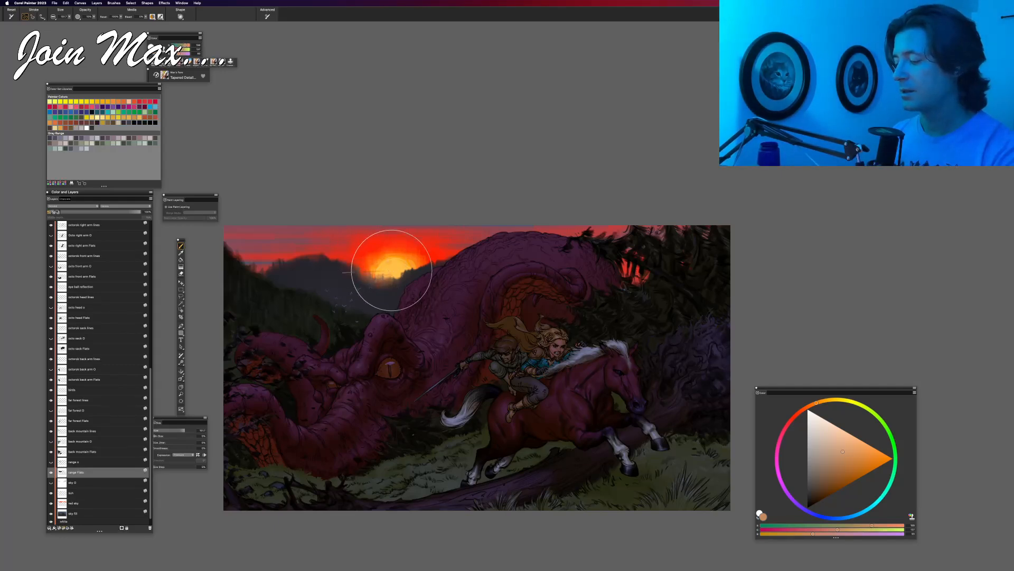
pyautogui.moveTo(395, 275)
pyautogui.mouseDown()
pyautogui.moveTo(392, 283)
pyautogui.moveTo(407, 264)
pyautogui.moveTo(417, 283)
pyautogui.moveTo(388, 296)
pyautogui.mouseUp()
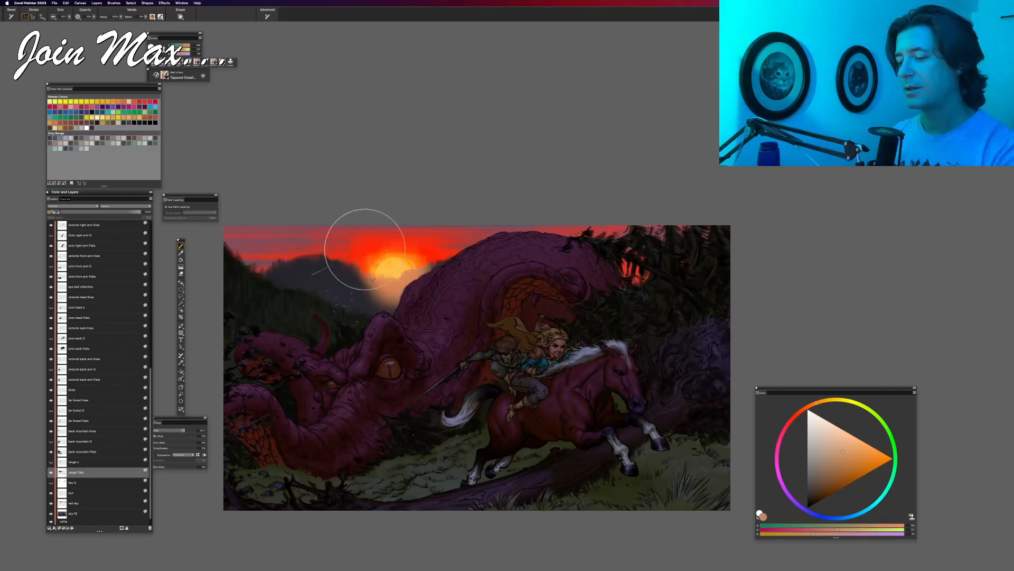
pyautogui.press('super+z')
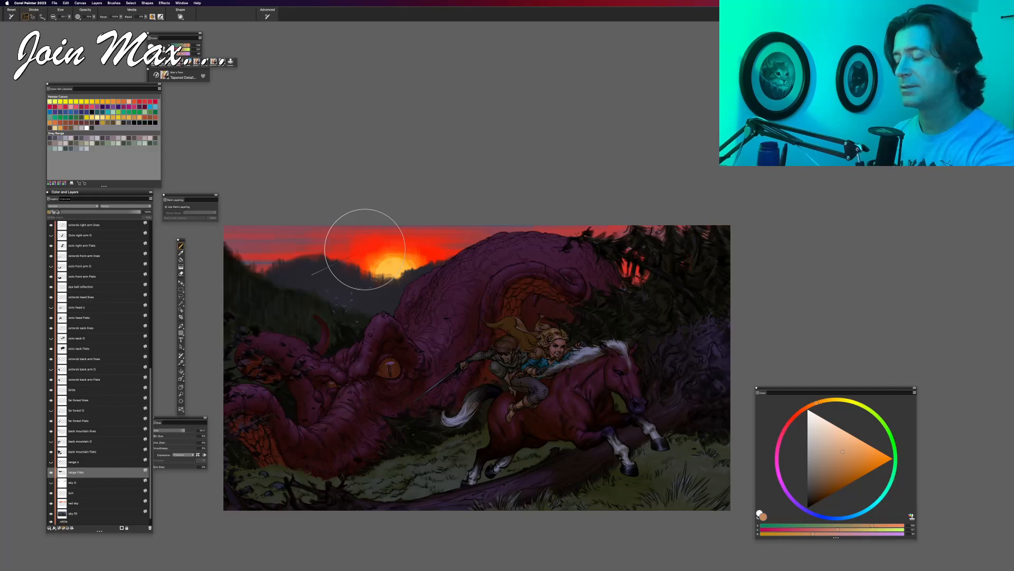
# Step: Shift the peach slightly toward yellow-orange and try a glow stroke over the mountains beneath the sun
pyautogui.click(804, 534)
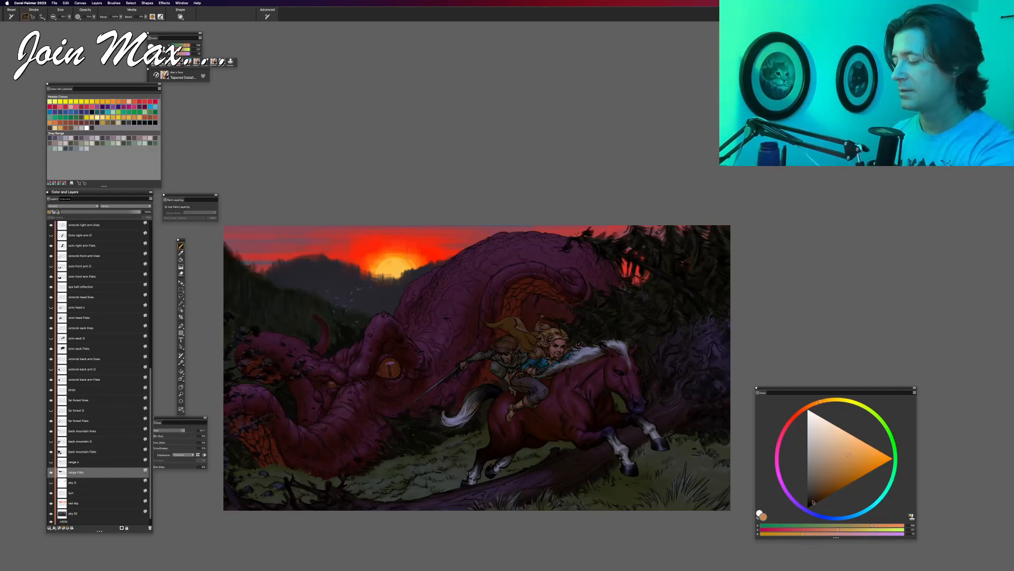
pyautogui.moveTo(396, 274)
pyautogui.mouseDown()
pyautogui.moveTo(412, 253)
pyautogui.moveTo(394, 243)
pyautogui.mouseUp()
pyautogui.press('super+z')
pyautogui.press('super+z')
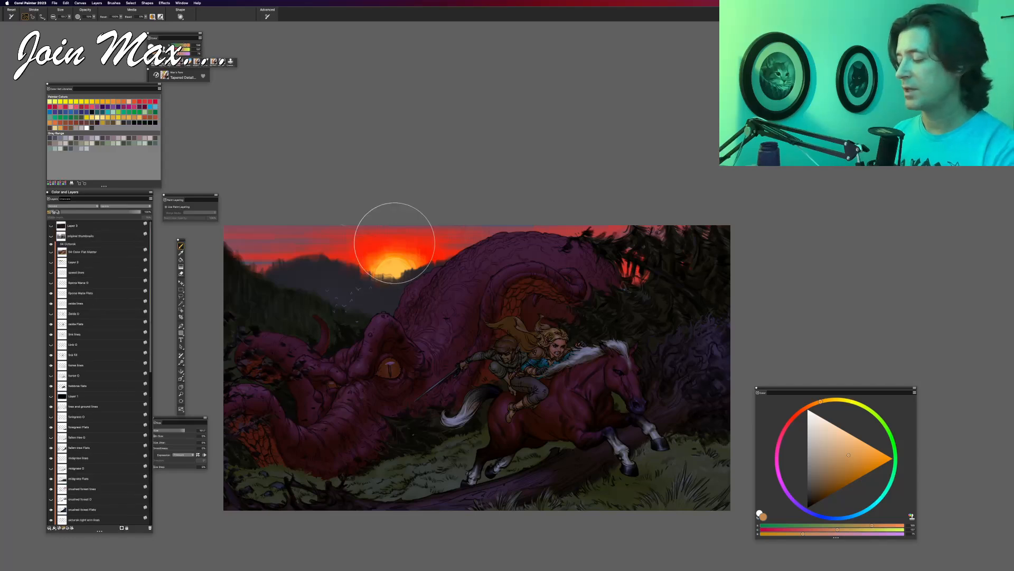
# Step: Sample the distant mountains' dark blue again and try mixing it into a pale, warm pinkish grey
pyautogui.keyDown('alt'); pyautogui.click(334, 279); pyautogui.keyUp('alt')
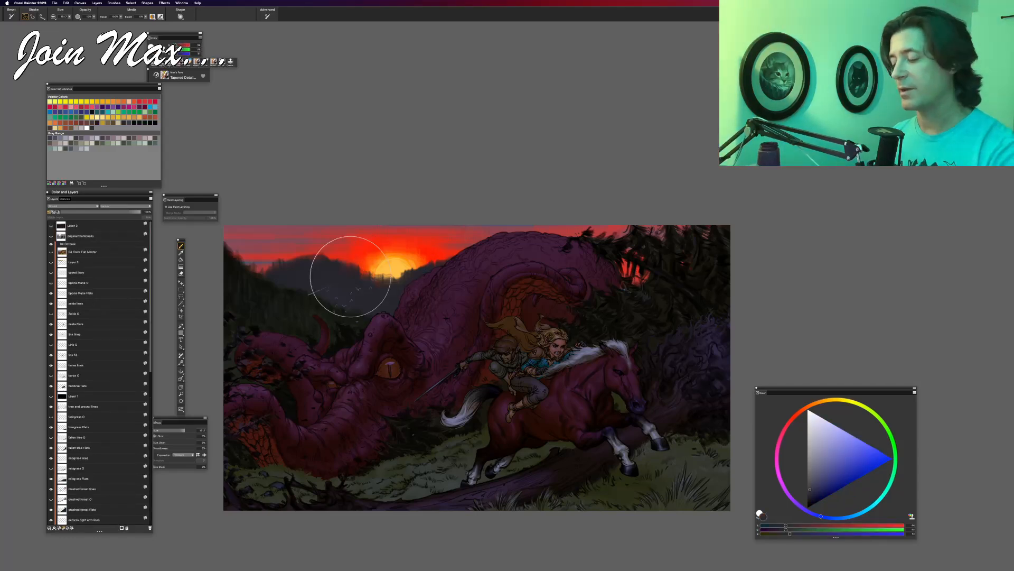
pyautogui.click(795, 526)
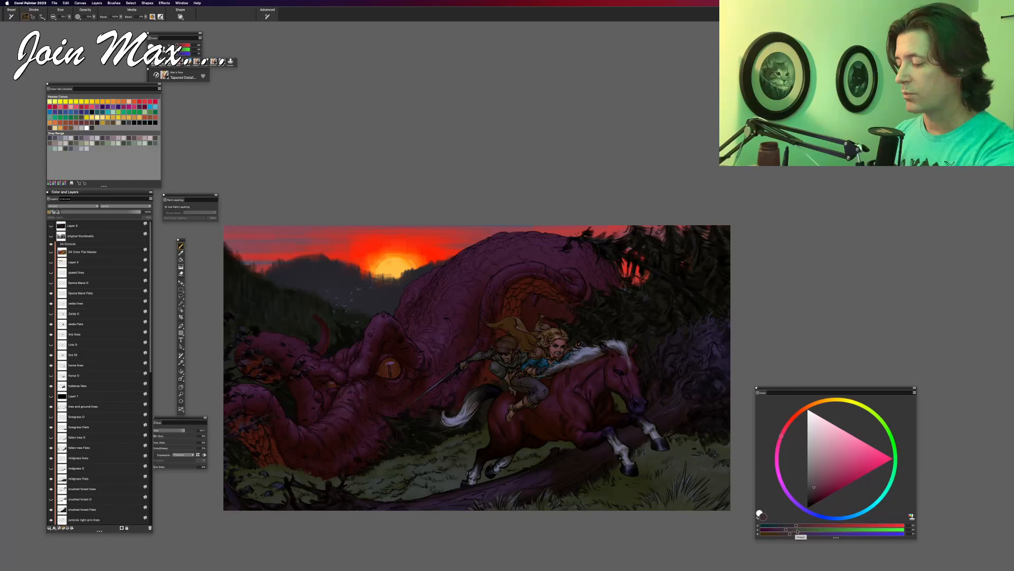
pyautogui.click(797, 529)
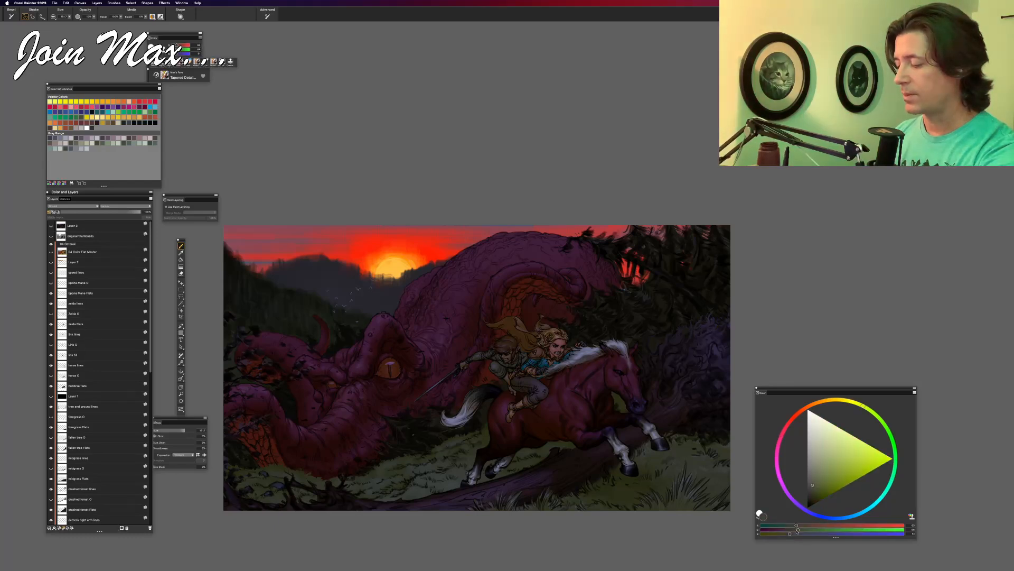
pyautogui.click(802, 534)
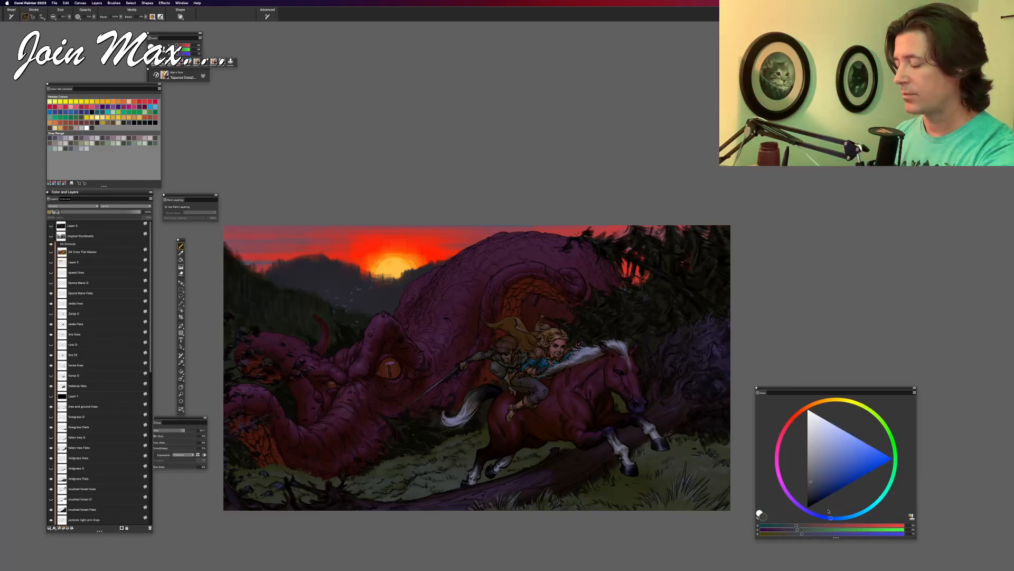
pyautogui.moveTo(860, 526); pyautogui.dragTo(864, 526)
pyautogui.click(853, 533)
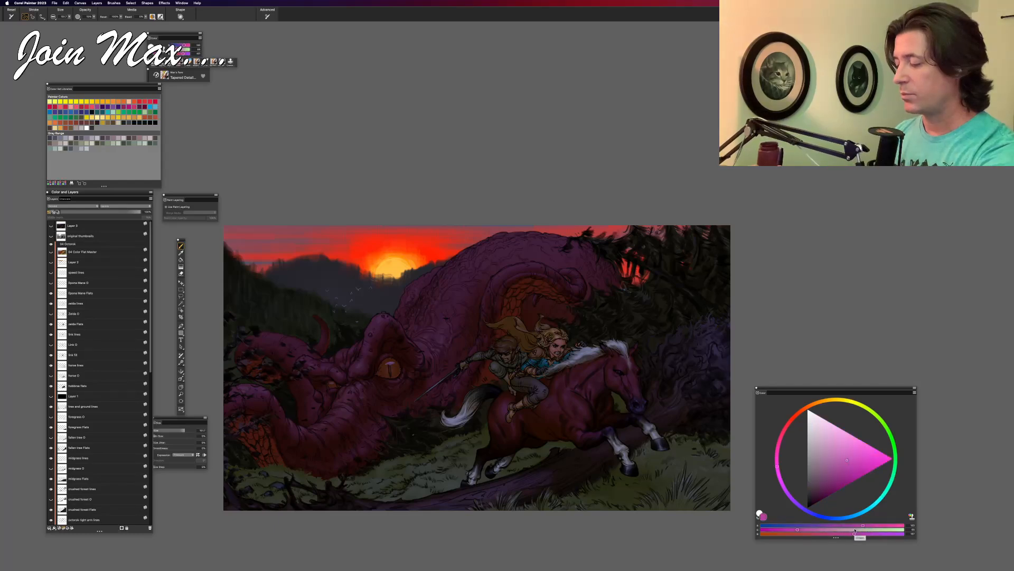
pyautogui.click(854, 529)
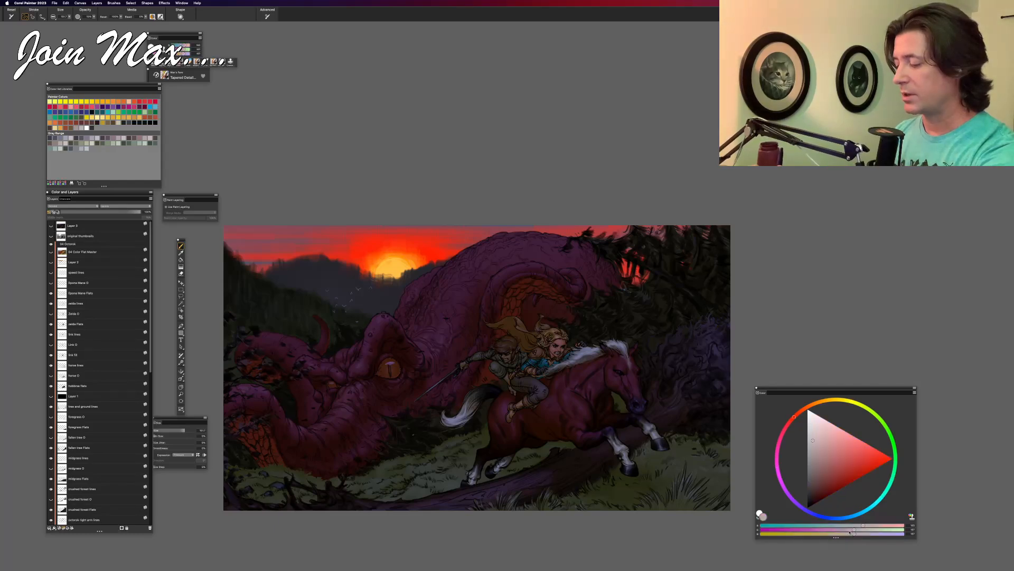
# Step: Remix the paint color from a dark neutral grey-blue into a muted golden orange-tan
pyautogui.click(799, 526)
pyautogui.click(798, 530)
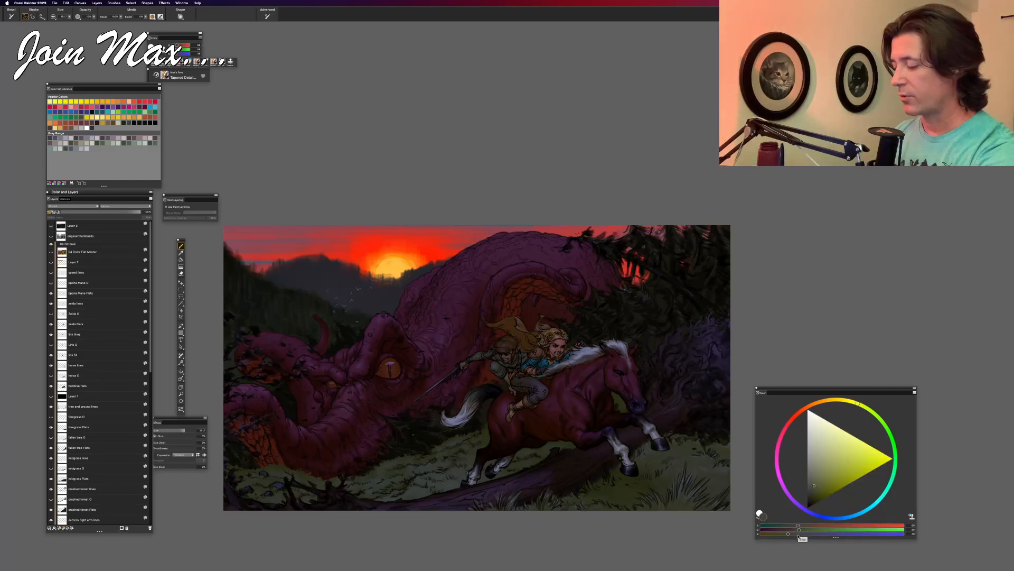
pyautogui.click(802, 534)
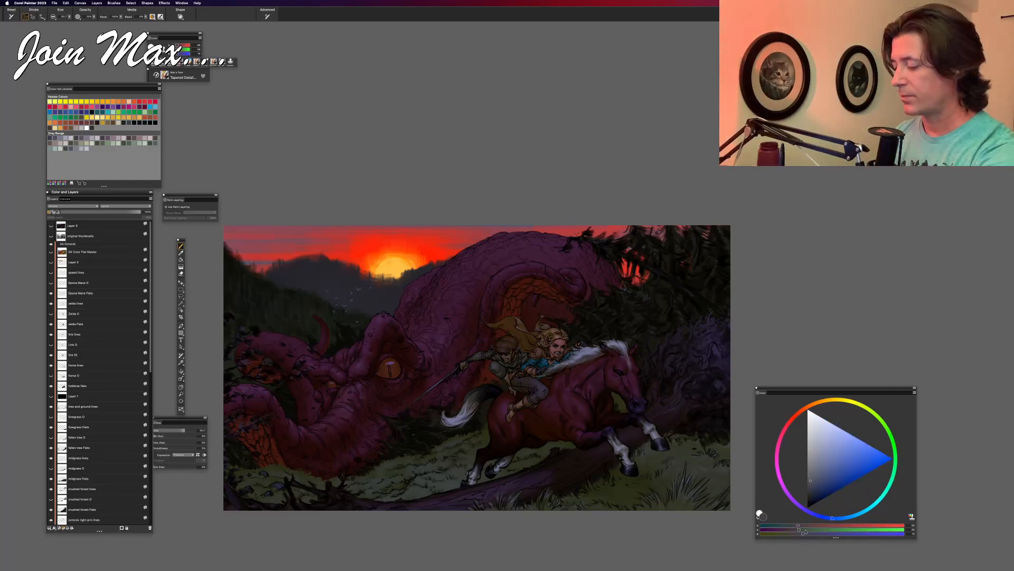
pyautogui.click(861, 526)
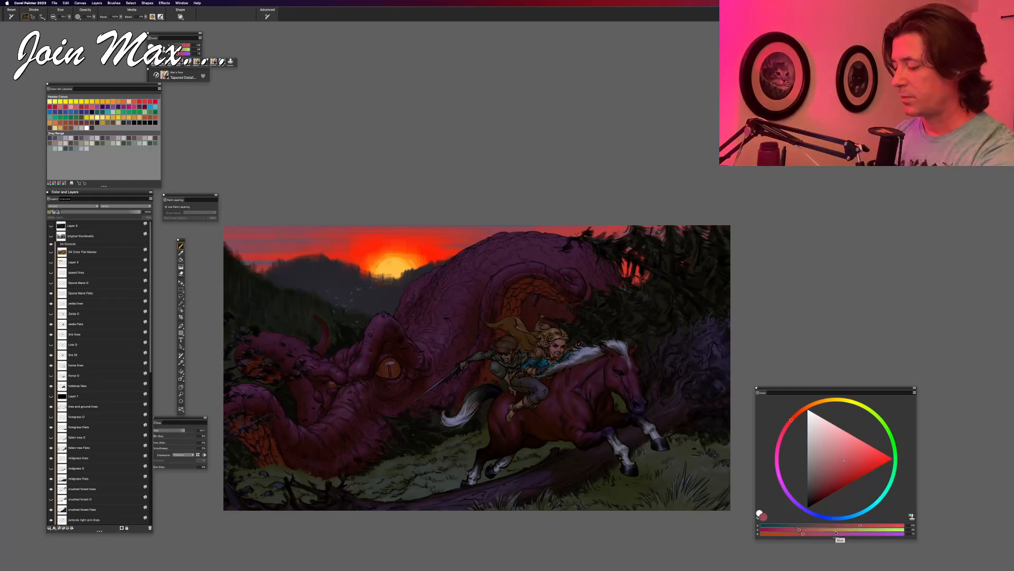
pyautogui.click(835, 529)
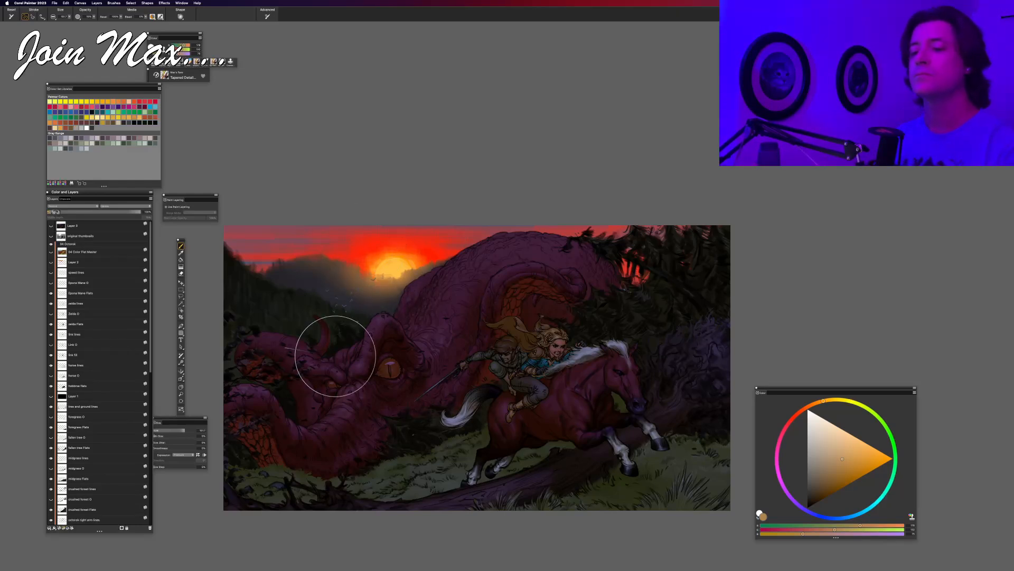
# Step: Enlarge the Tapered Detail brush to span most of the sky and undo the trial glow strokes on the distant mountains
pyautogui.click(69, 17)
pyautogui.moveTo(72, 31); pyautogui.dragTo(87, 30)
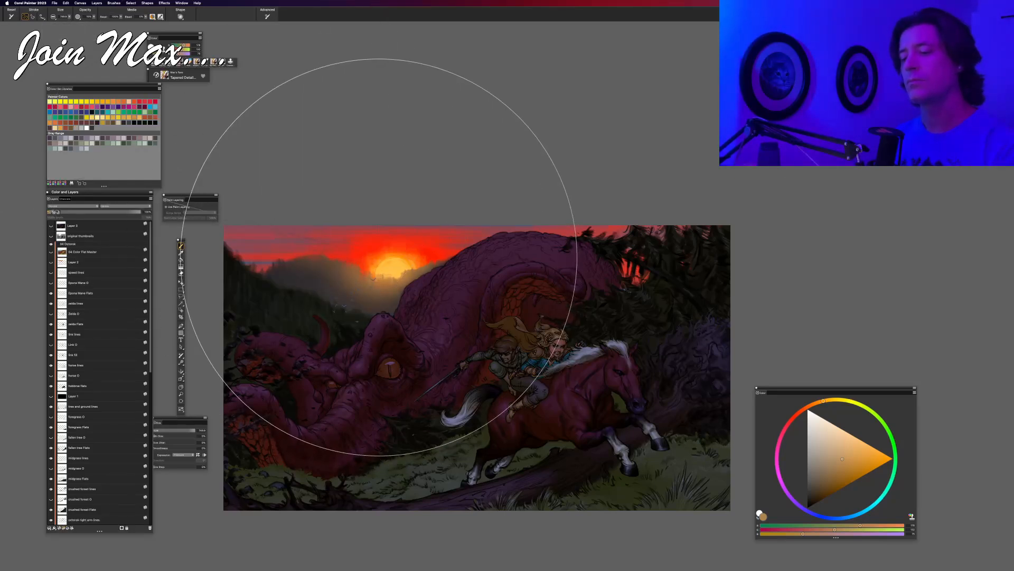
pyautogui.press('super+z')
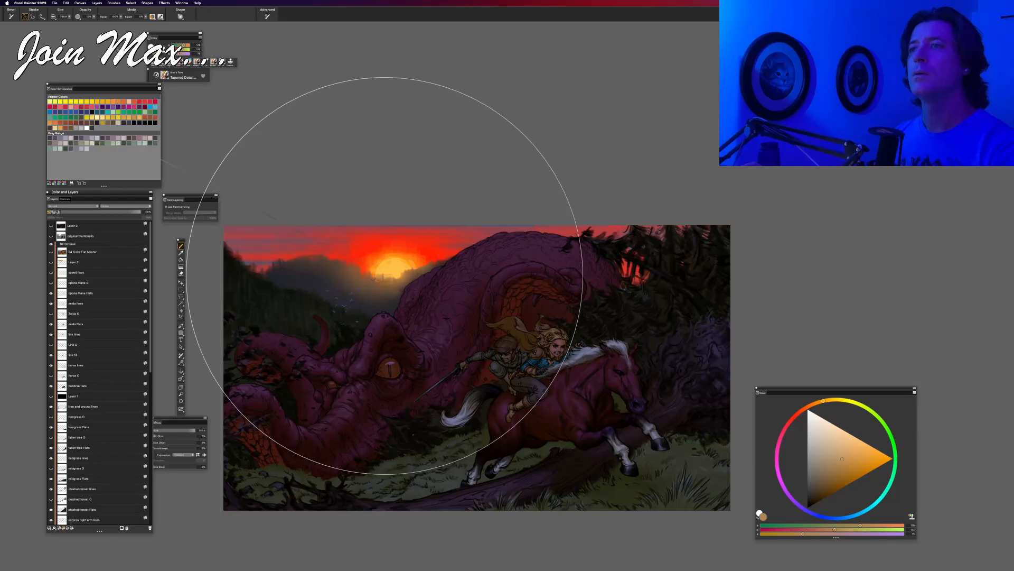
pyautogui.press('super+z')
pyautogui.press('super+z')
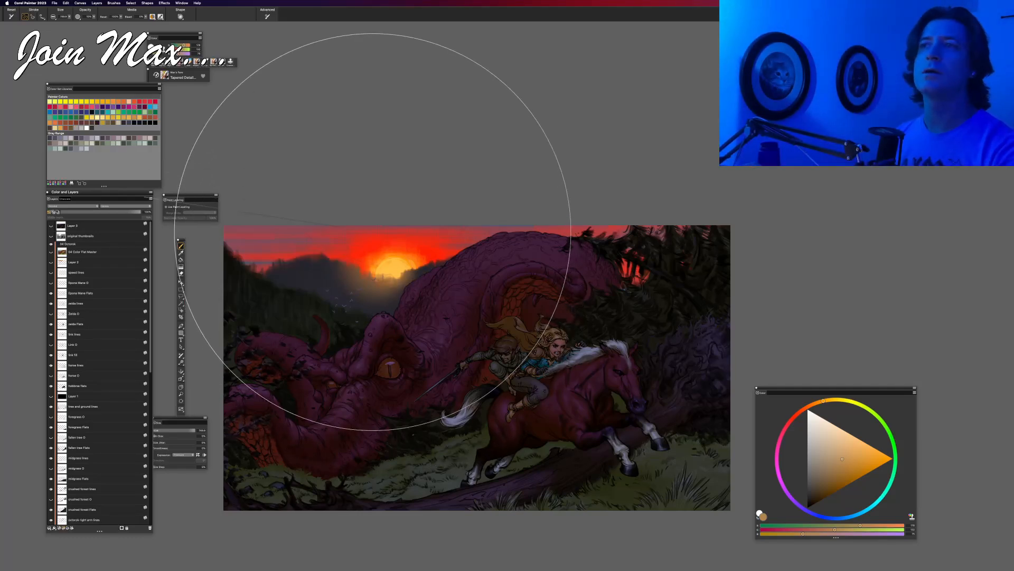
pyautogui.press('super+z')
pyautogui.press('super+y')
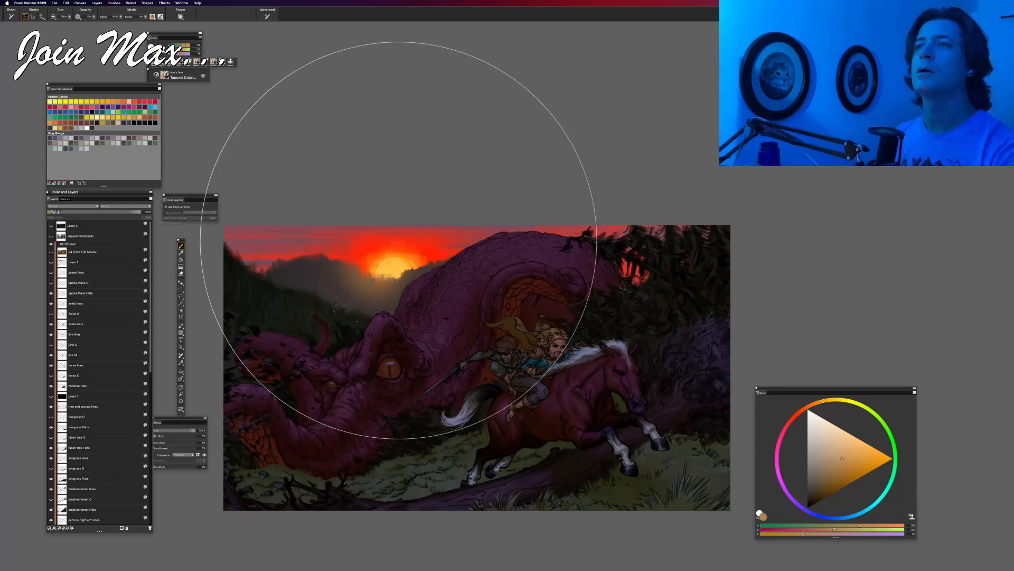
pyautogui.press('super+z')
pyautogui.press('super+z')
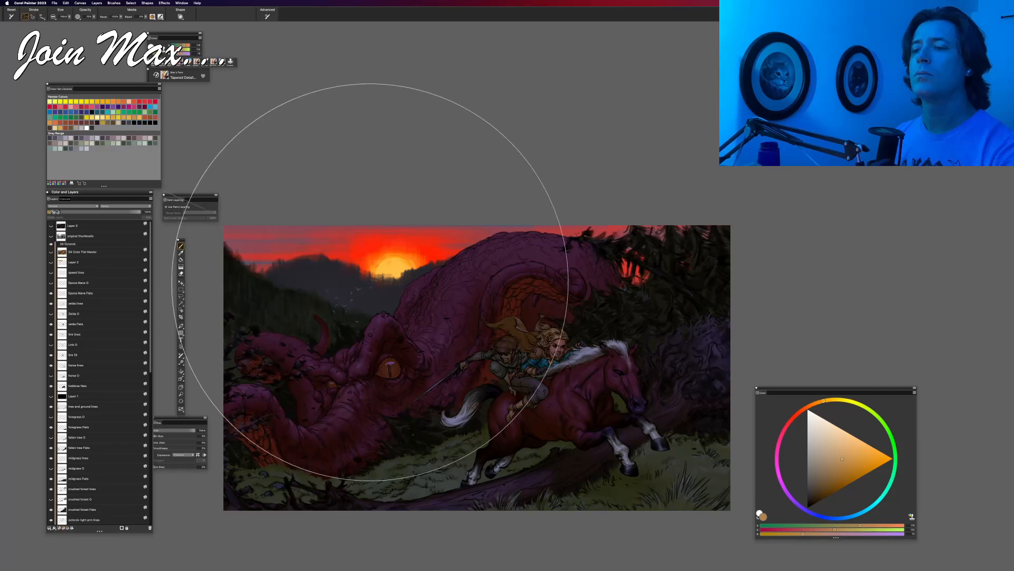
# Step: Brush a broad, soft orange-tan glow onto the distant mountains beneath the sun and check it at a smaller view size
pyautogui.moveTo(389, 274); pyautogui.dragTo(389, 290)
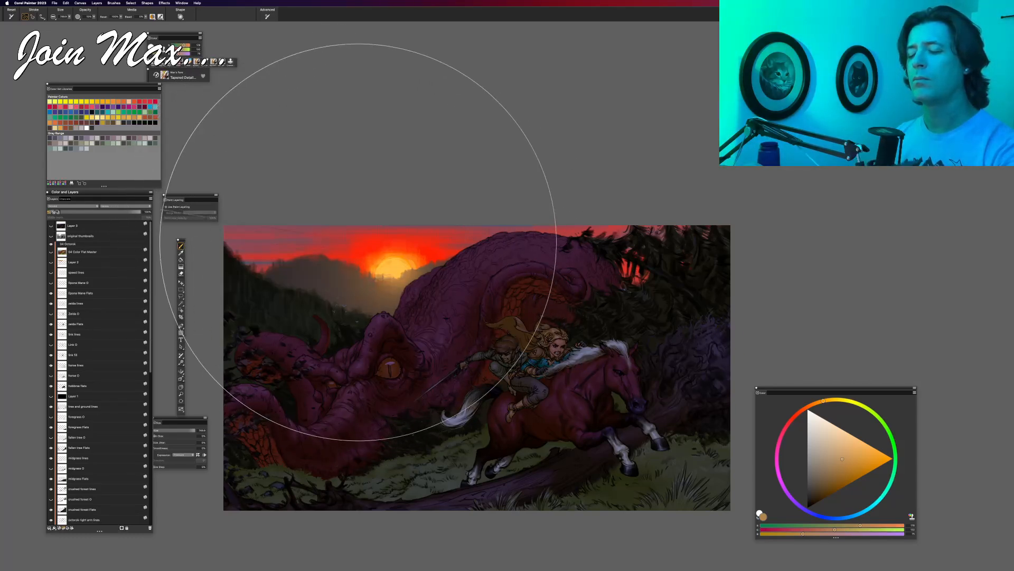
pyautogui.press('super+minus')
pyautogui.press('super+minus')
pyautogui.press('super+plus')
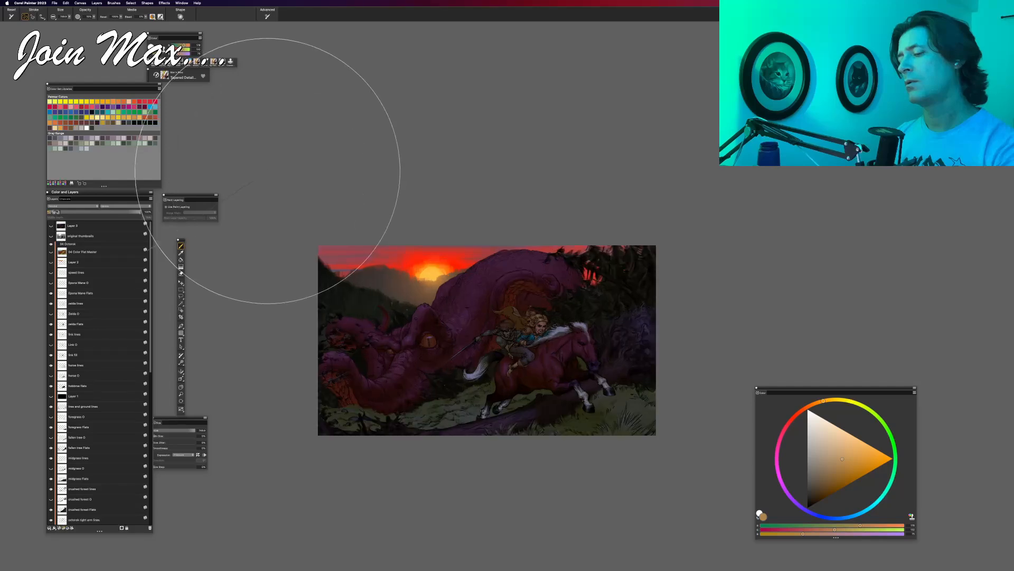
pyautogui.press('super+plus')
pyautogui.press('super+plus')
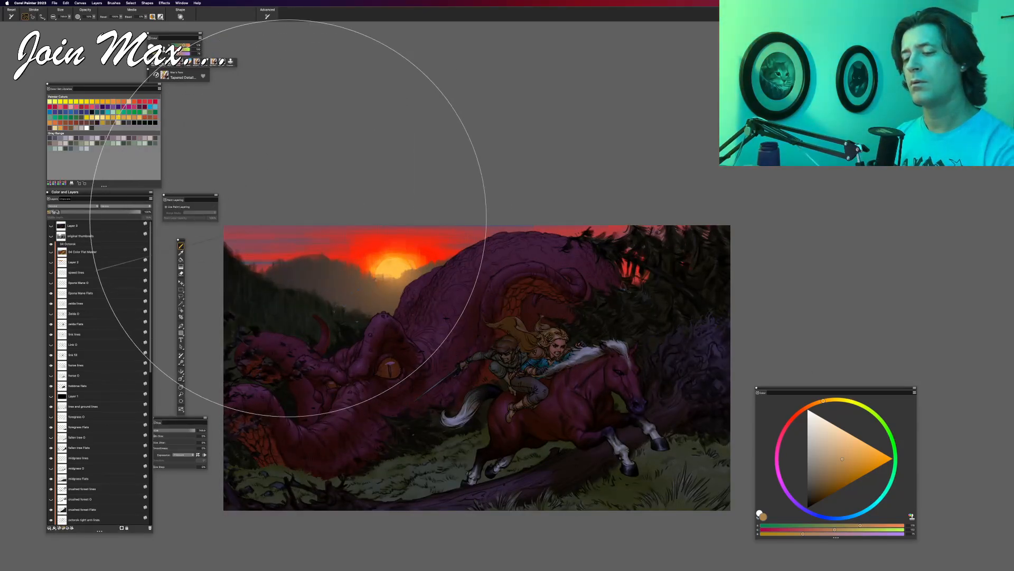
# Step: Shrink the Tapered Detail brush to a much smaller size and check the whole painting at a reduced view size
pyautogui.moveTo(58, 17); pyautogui.dragTo(53, 16)
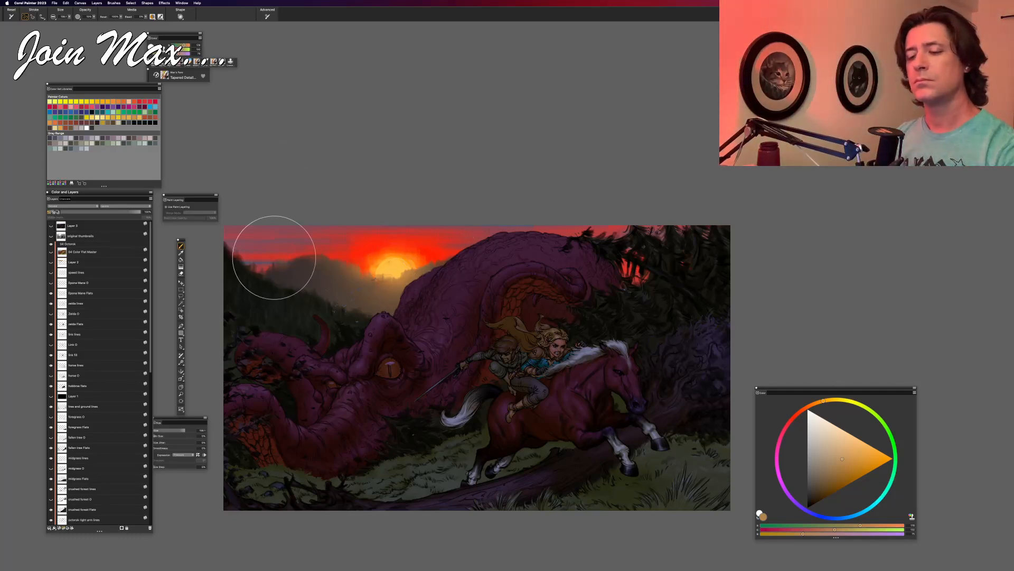
pyautogui.press('super+minus')
pyautogui.press('super+minus')
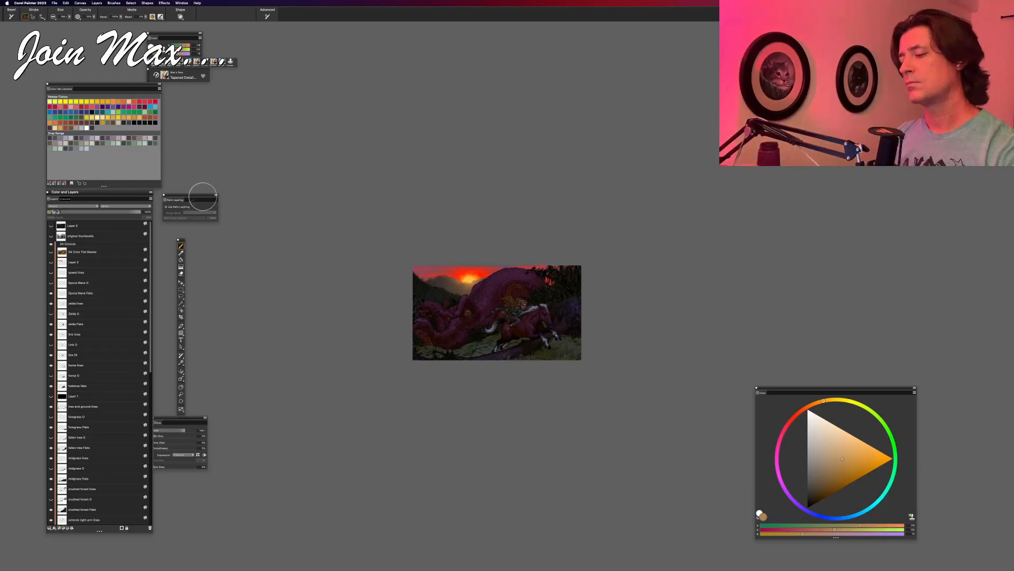
pyautogui.press('super+plus')
pyautogui.press('super+plus')
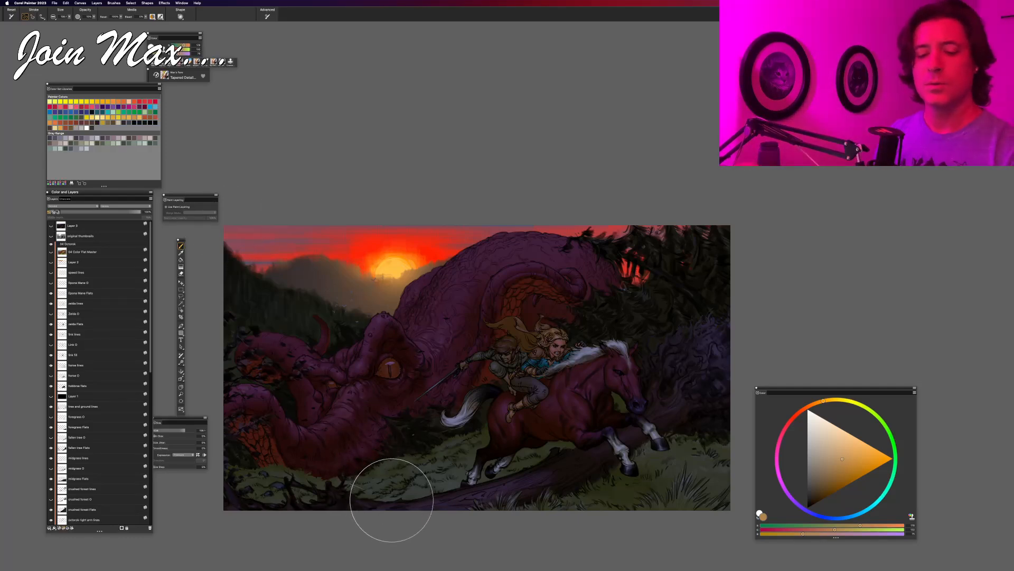
# Step: Find the layer that holds the sun by toggling its visibility, and make it the active layer
pyautogui.moveTo(150, 370); pyautogui.dragTo(147, 452)
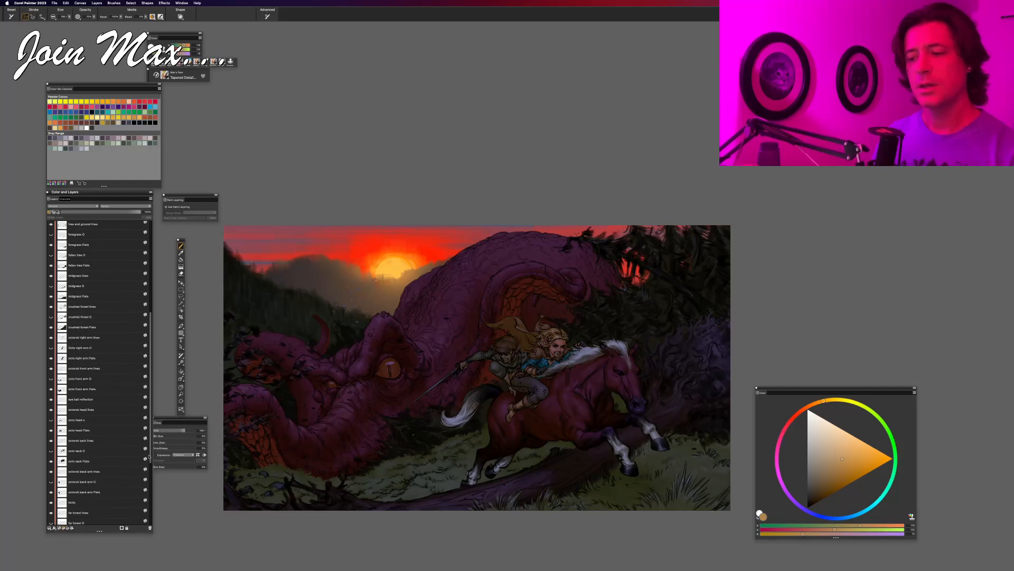
pyautogui.scroll(-5, 105, 423)
pyautogui.click(69, 463)
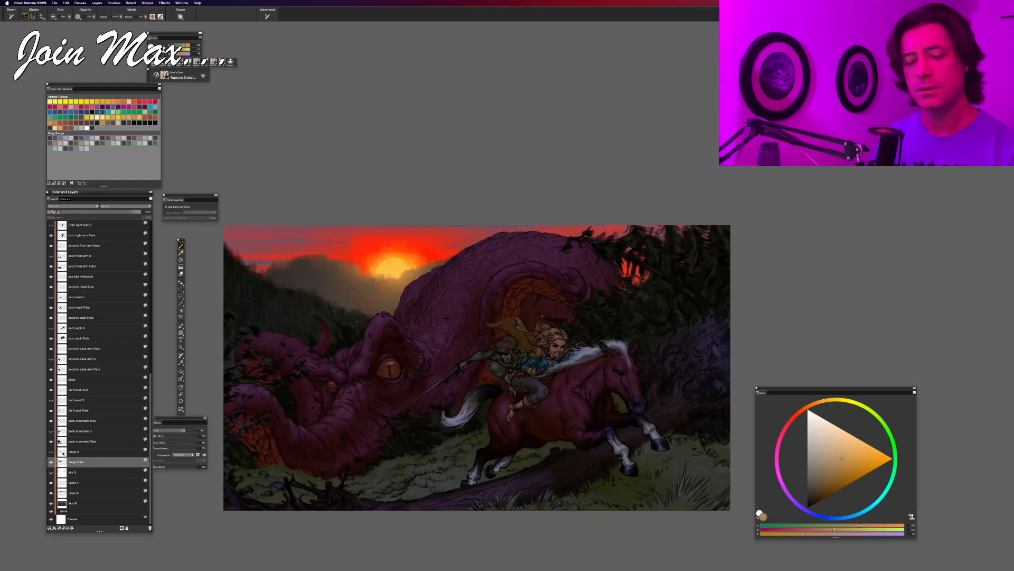
pyautogui.click(51, 482)
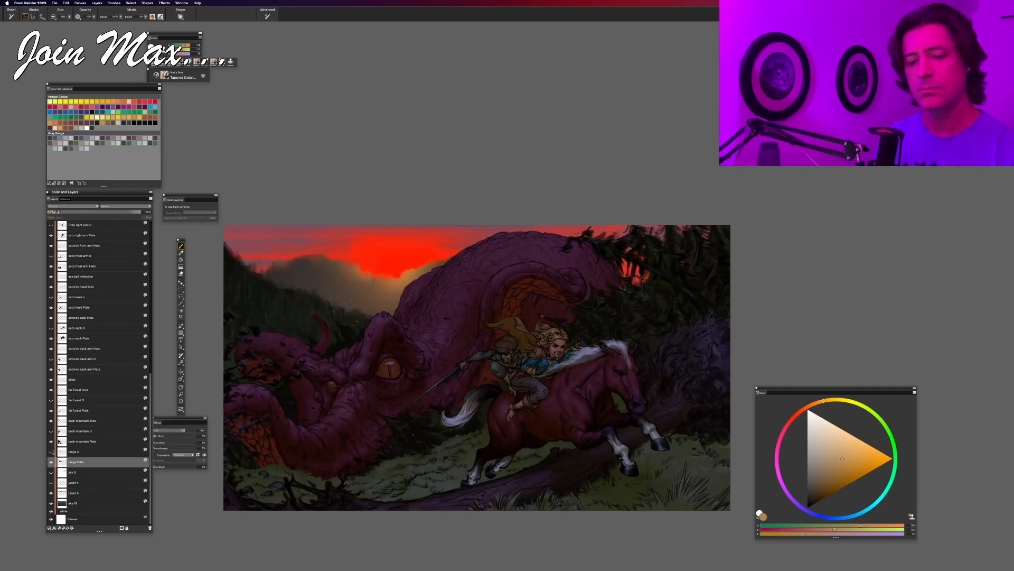
pyautogui.click(51, 482)
pyautogui.click(70, 483)
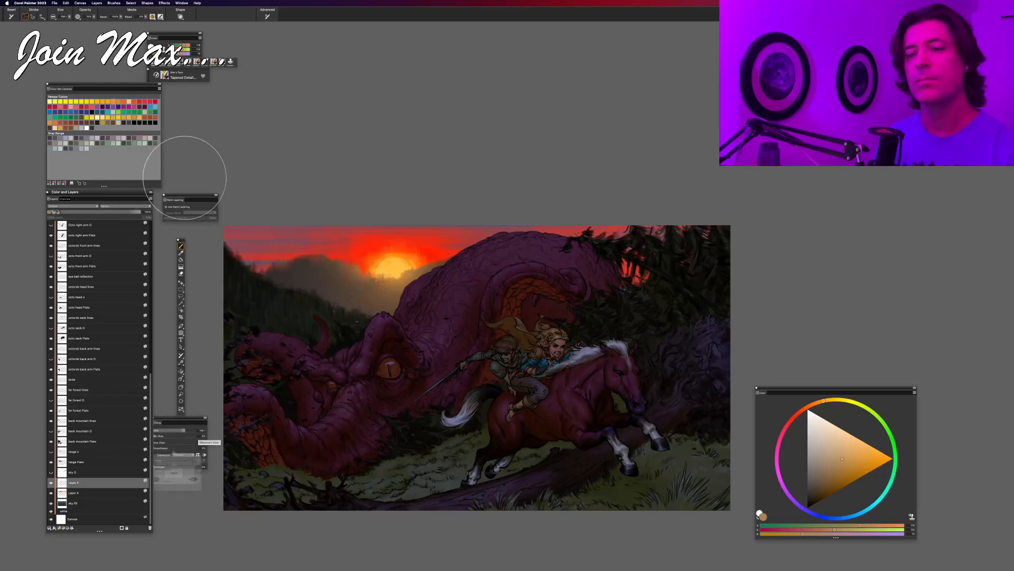
pyautogui.click(164, 3)
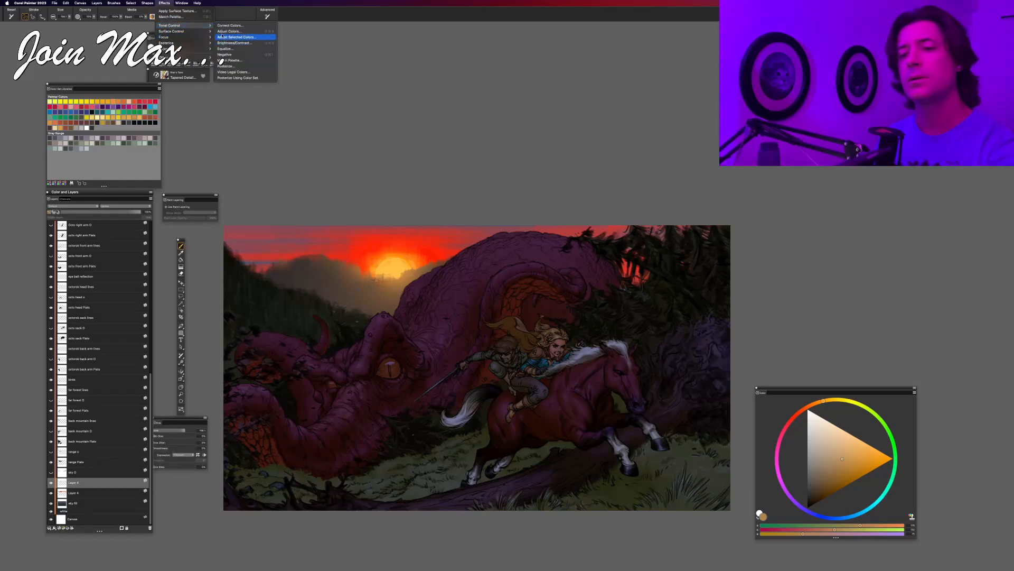
pyautogui.click(222, 32)
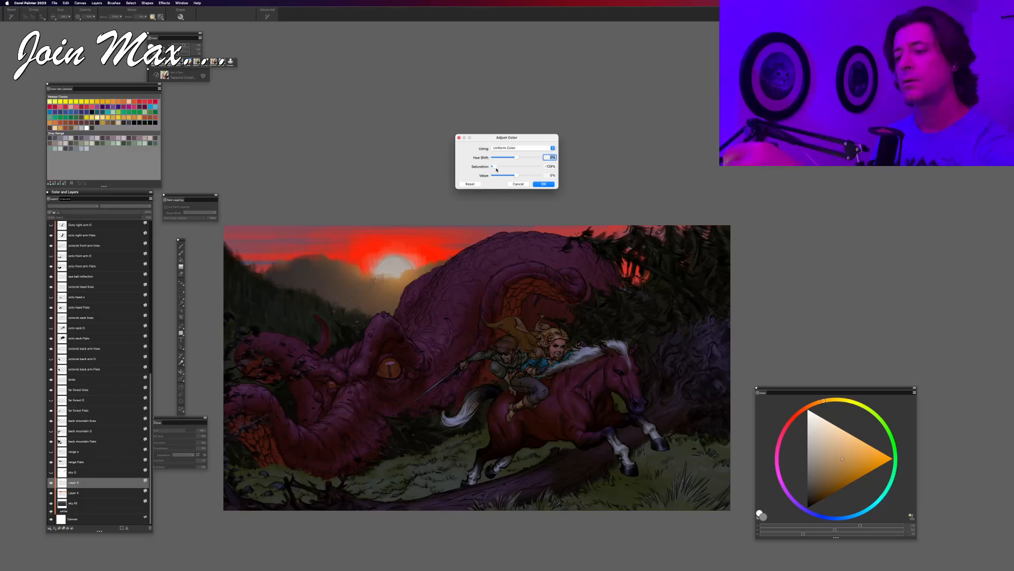
pyautogui.moveTo(504, 168); pyautogui.dragTo(524, 167)
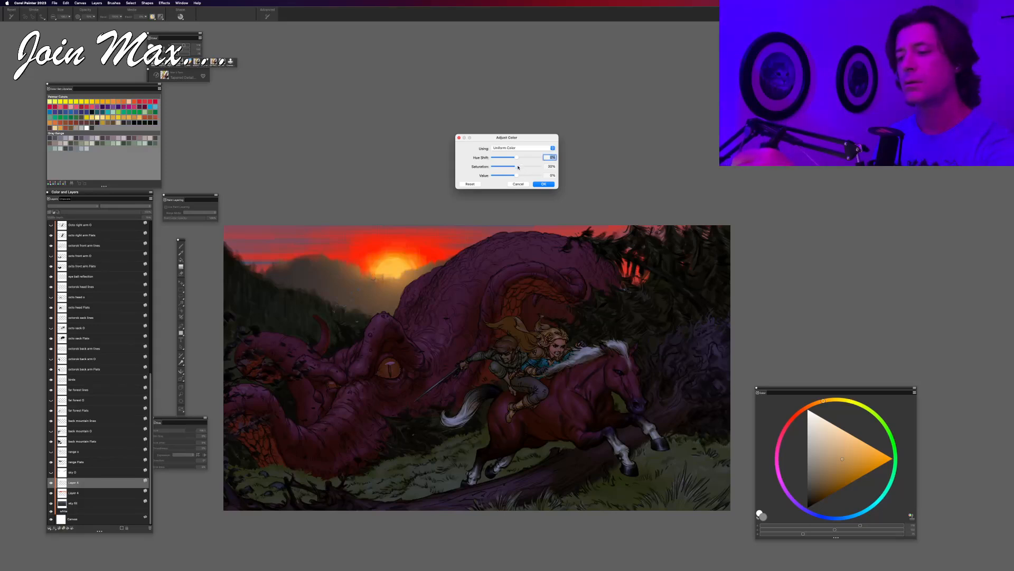
pyautogui.click(523, 183)
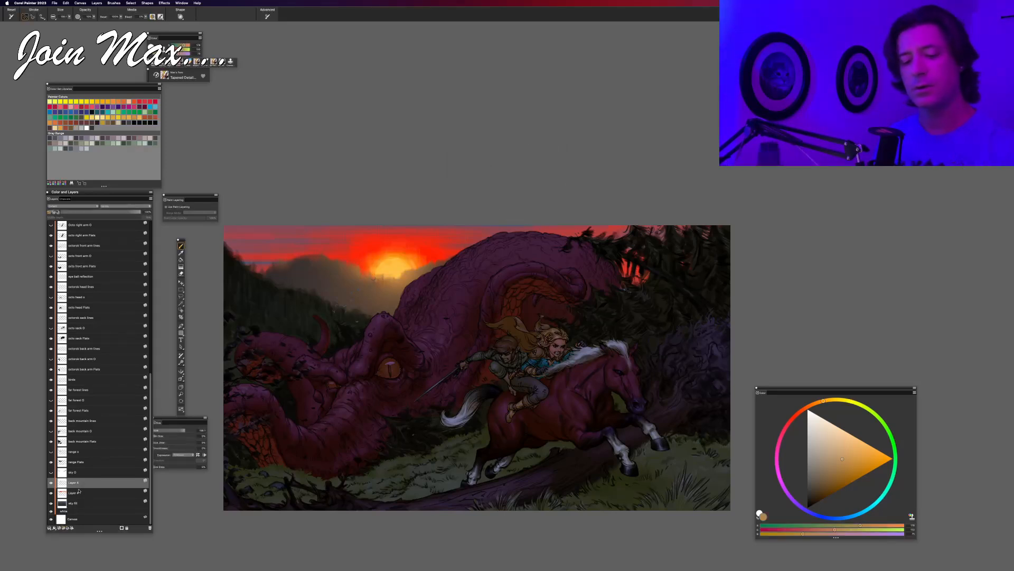
# Step: Tone down the red sky layer with Adjust Colors, lowering its saturation to about -55%
pyautogui.click(165, 3)
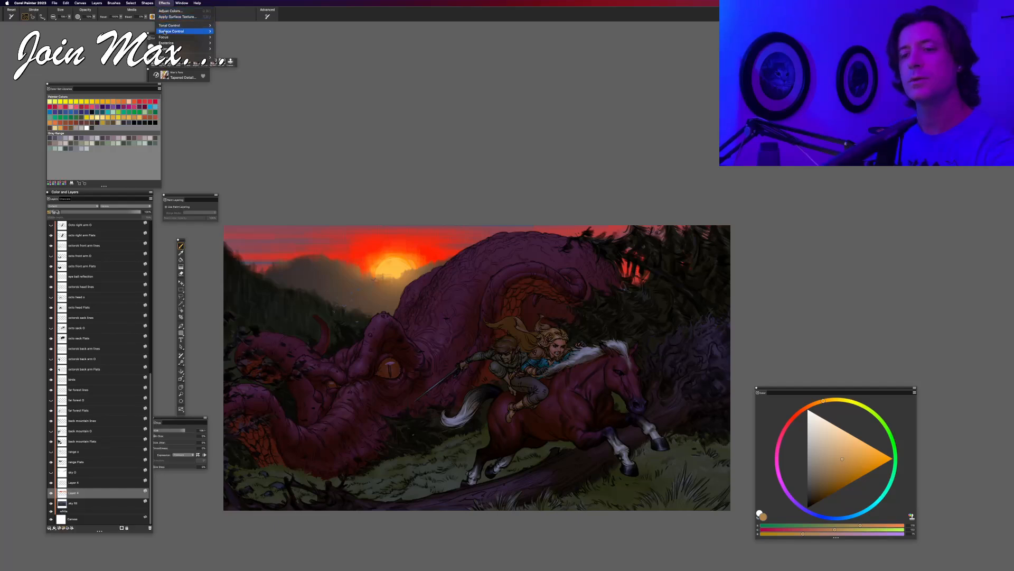
pyautogui.moveTo(165, 26)
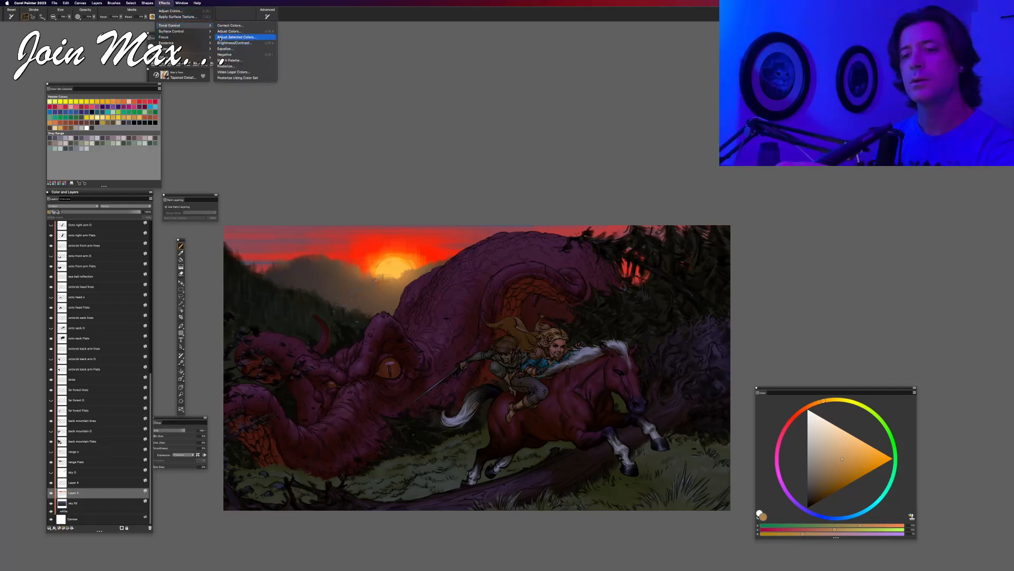
pyautogui.click(222, 31)
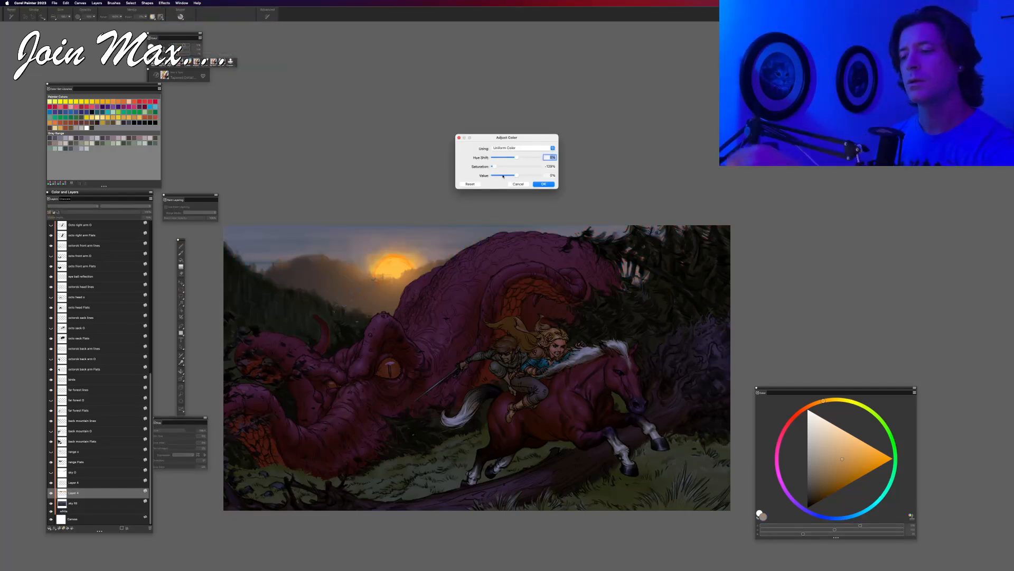
pyautogui.moveTo(508, 167); pyautogui.dragTo(522, 167)
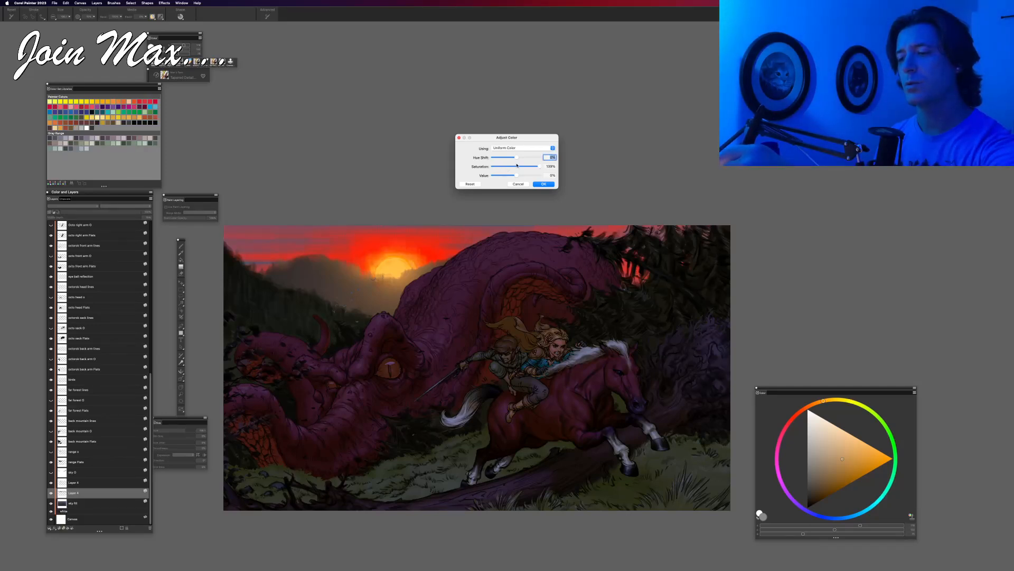
pyautogui.moveTo(511, 168); pyautogui.dragTo(503, 167)
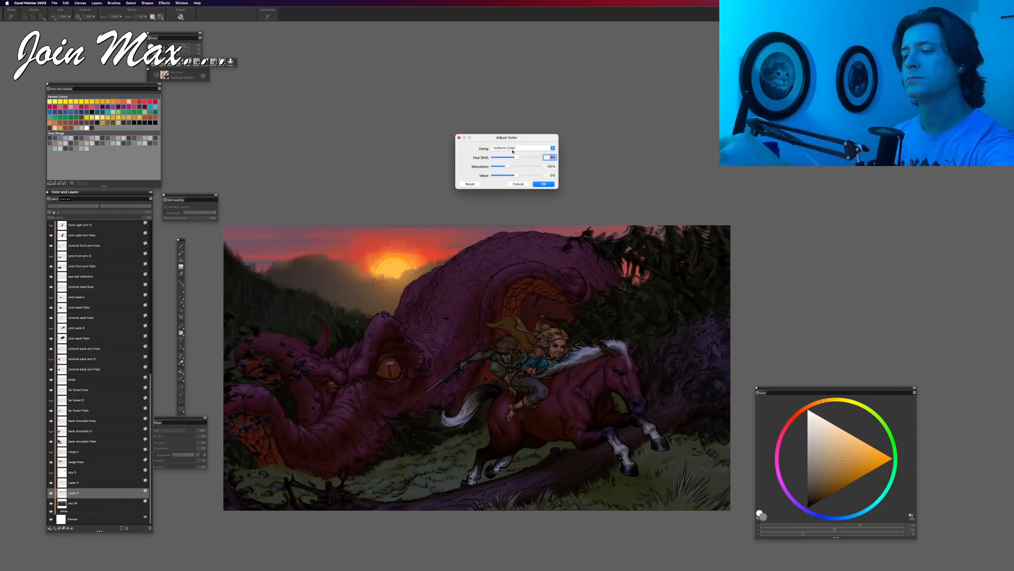
pyautogui.moveTo(516, 138); pyautogui.dragTo(520, 116)
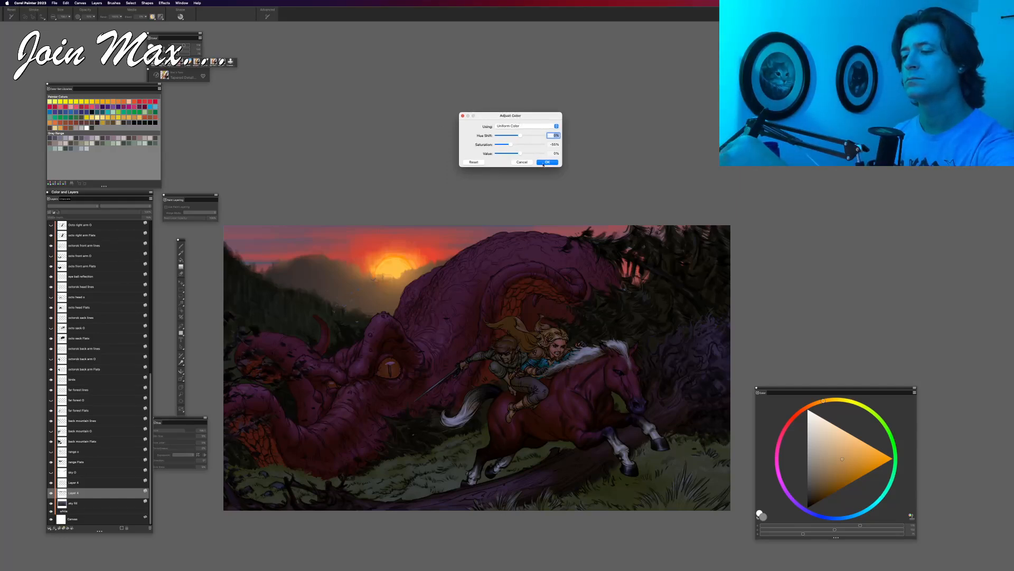
pyautogui.click(547, 162)
# Step: Mute the sun layer with Adjust Colors, lowering its saturation to about -58%
pyautogui.click(76, 480)
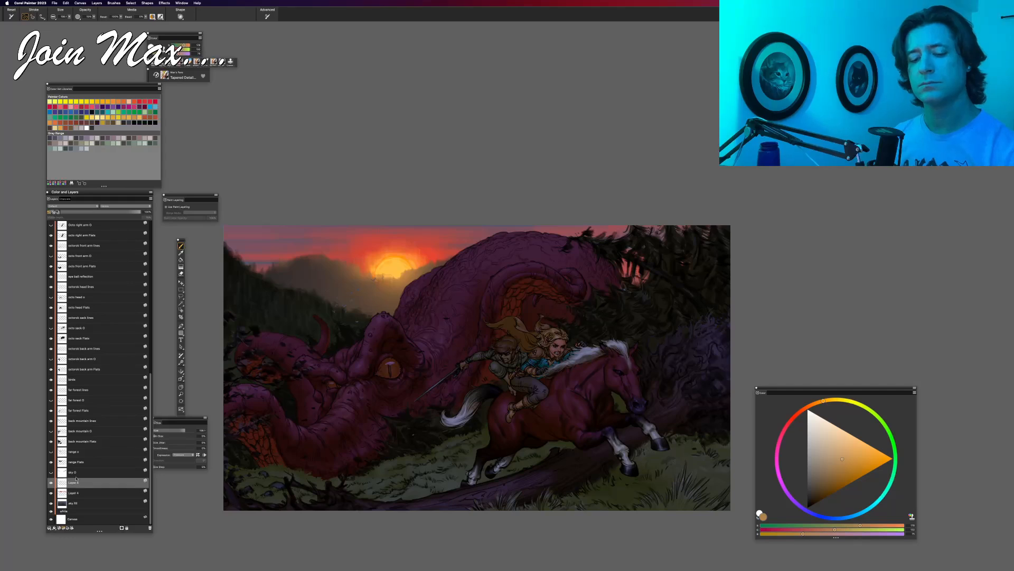
pyautogui.click(164, 2)
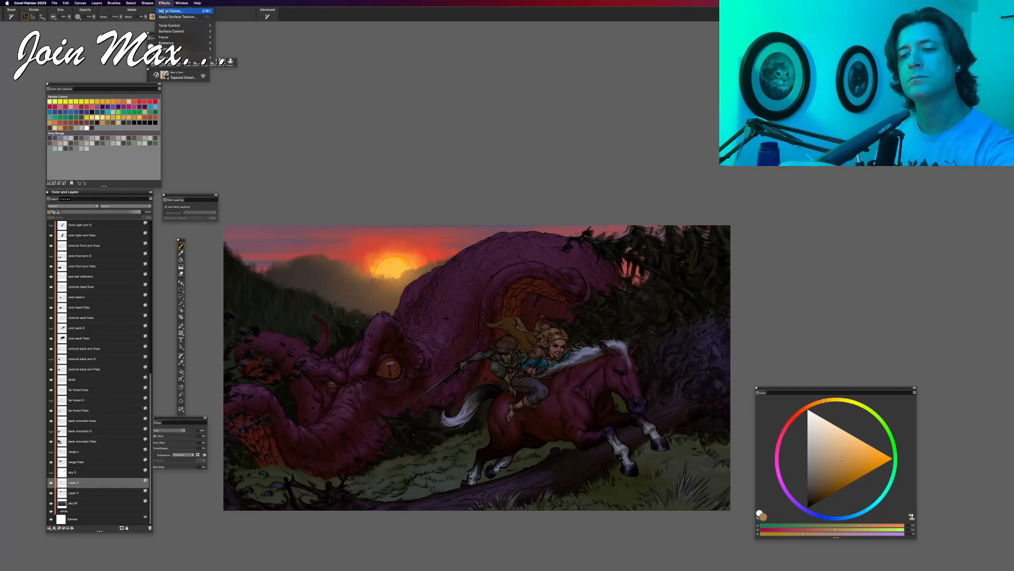
pyautogui.click(164, 10)
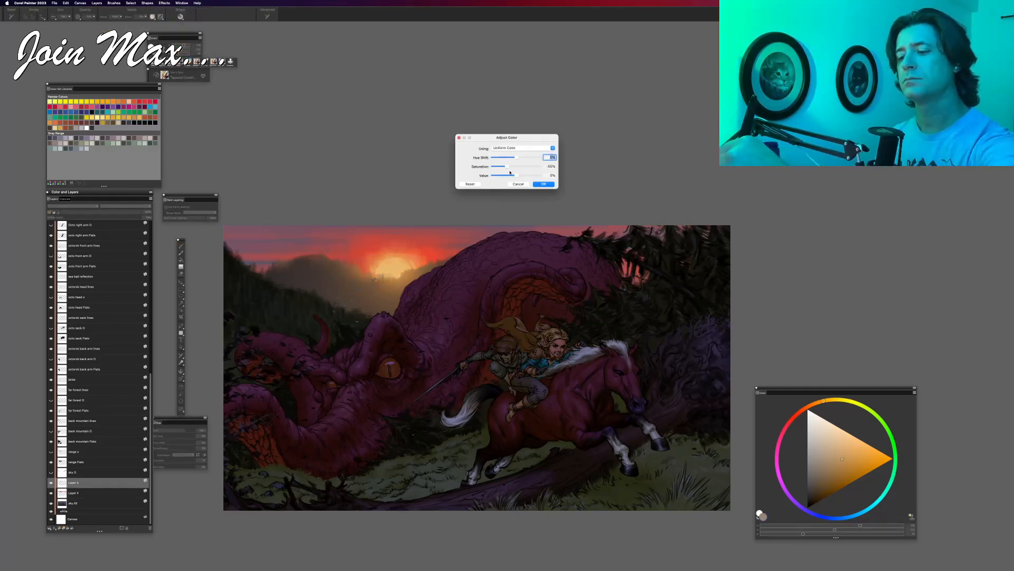
pyautogui.moveTo(504, 168); pyautogui.dragTo(513, 165)
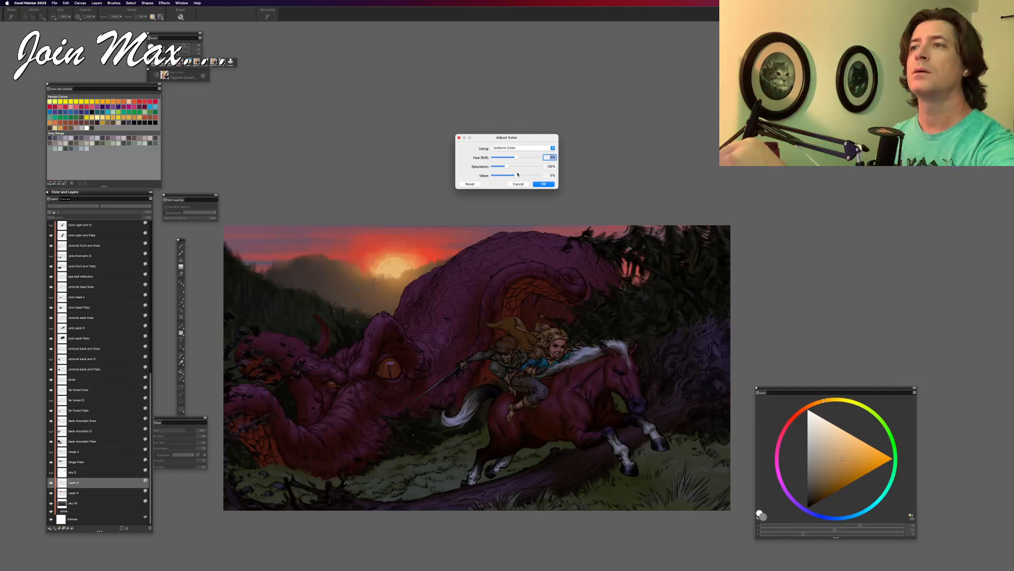
pyautogui.click(544, 184)
# Step: Examine how the muted sun and sky read across the whole painting at thumbnail and normal view sizes
pyautogui.press('super+minus')
pyautogui.press('super+minus')
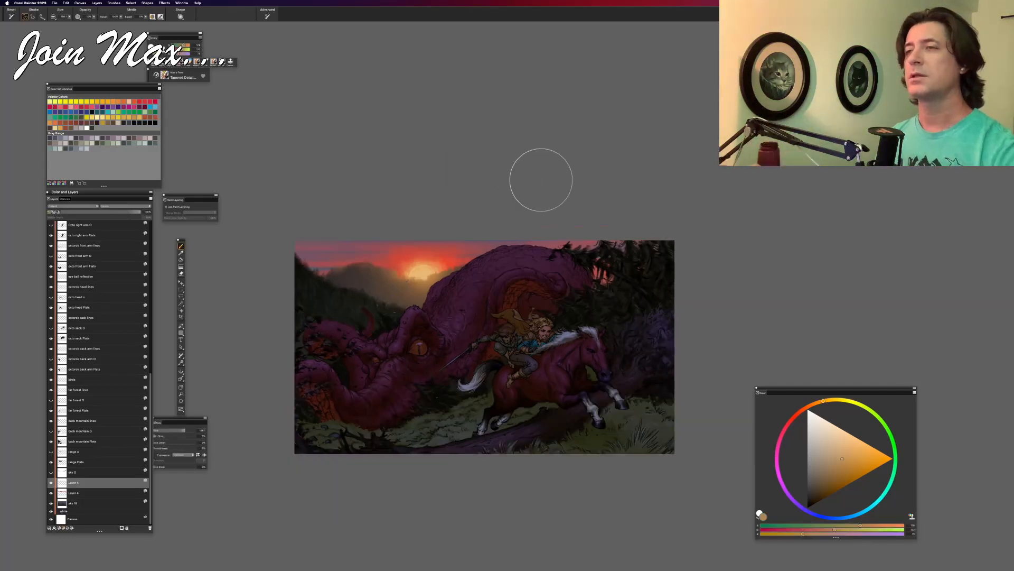
pyautogui.press('super+minus')
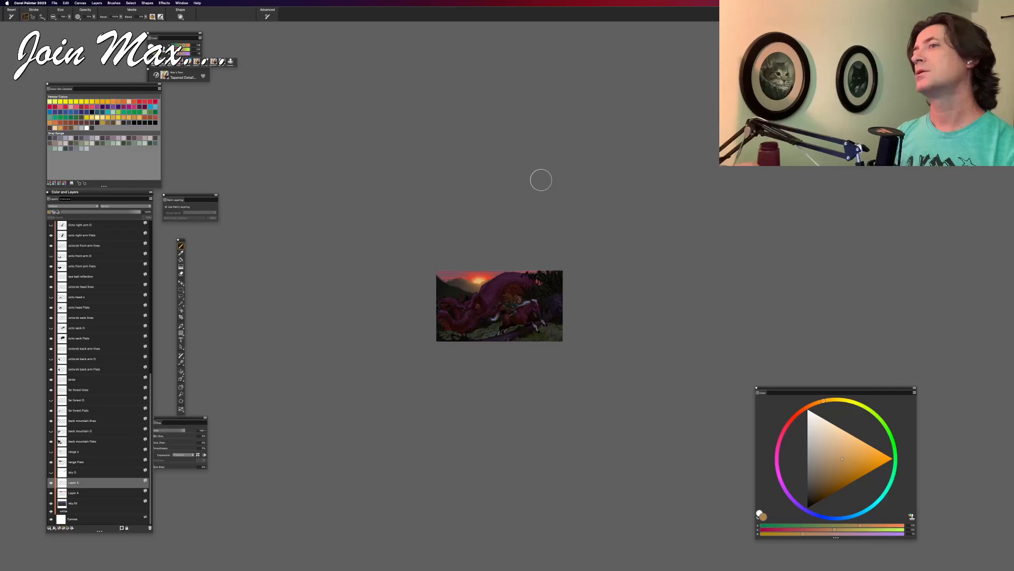
pyautogui.press('super+plus')
pyautogui.press('super+plus')
pyautogui.press('super+plus')
pyautogui.press('super+plus')
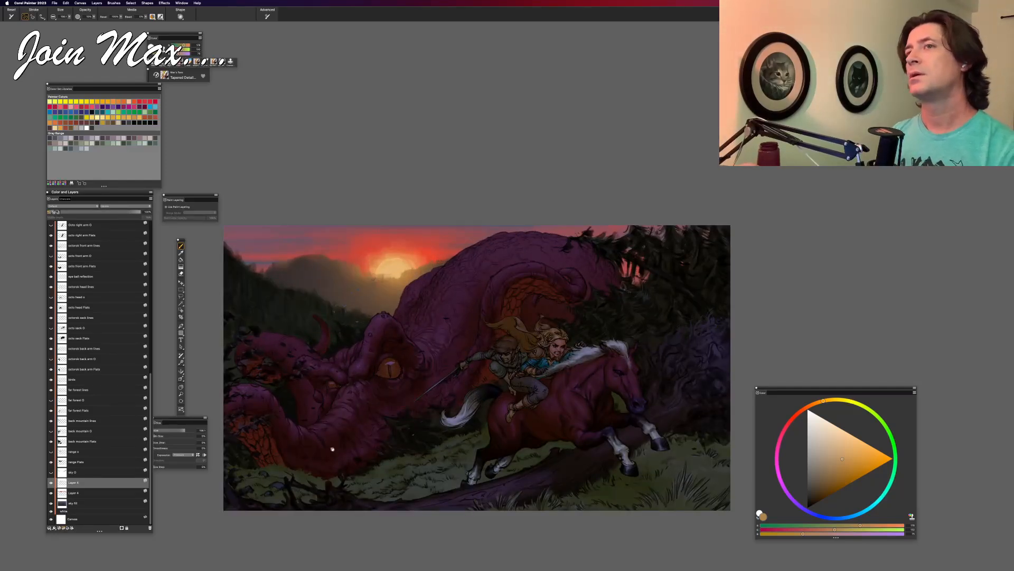
pyautogui.moveTo(333, 449); pyautogui.dragTo(352, 471)
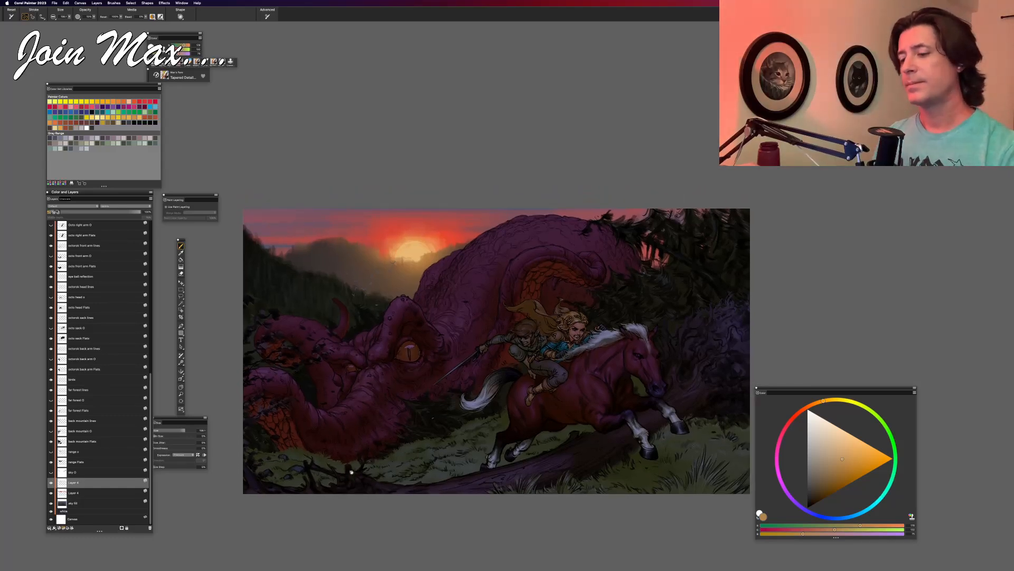
# Step: Confirm which layer holds the sun, then rename it "sun" and the red sky layer beneath it "red sky"
pyautogui.click(51, 482)
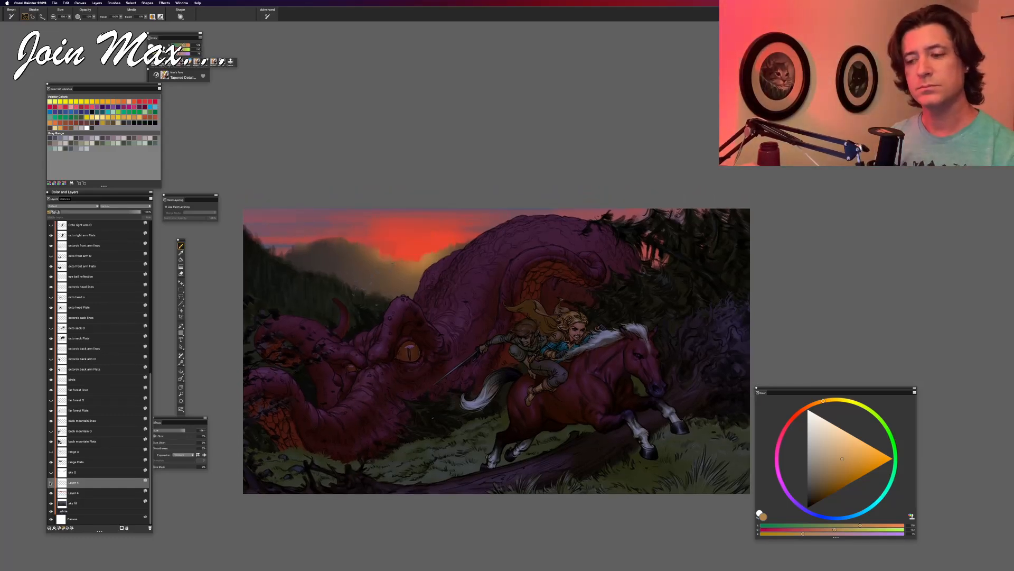
pyautogui.click(51, 482)
pyautogui.doubleClick(71, 483)
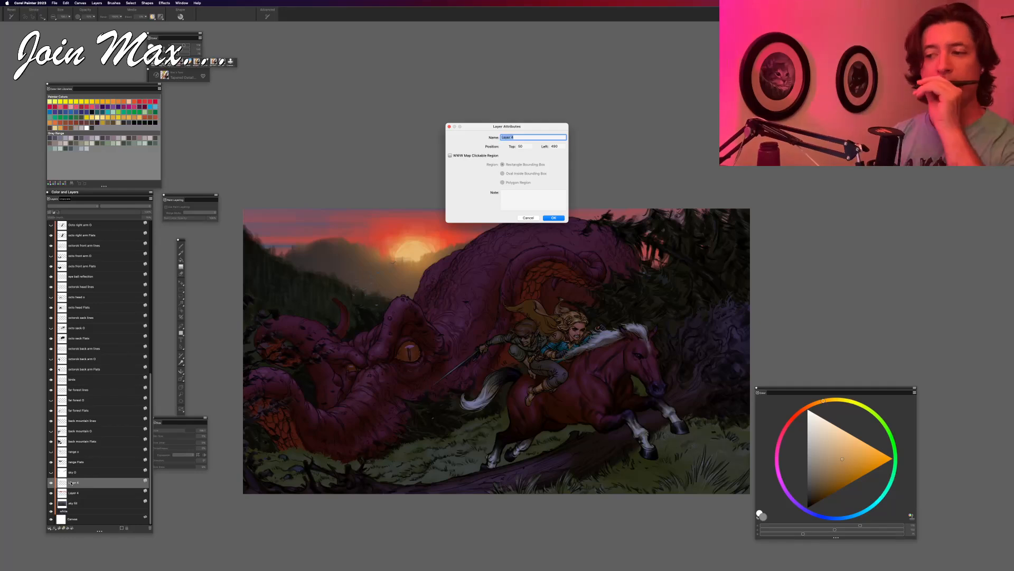
pyautogui.write('sun')
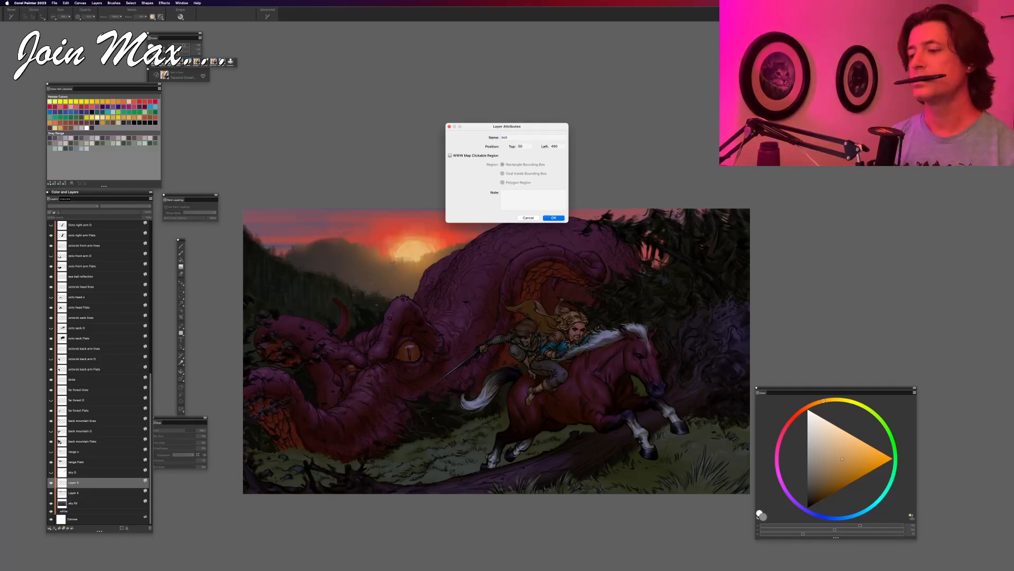
pyautogui.press('Return')
pyautogui.click(74, 492)
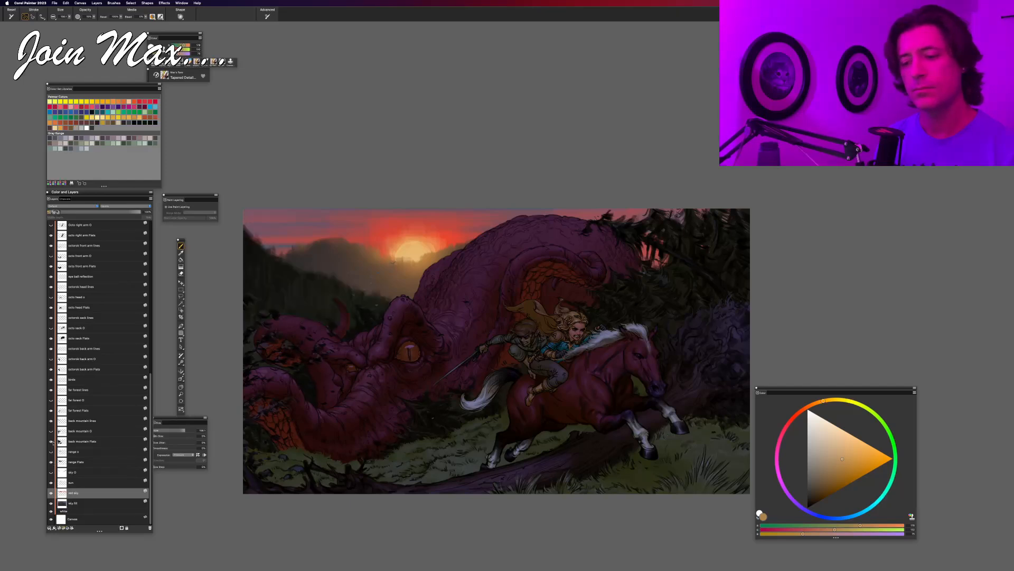
# Step: Activate the back mountain flats layer, sample the slope's dark green and remix it into a golden orange-tan
pyautogui.click(75, 441)
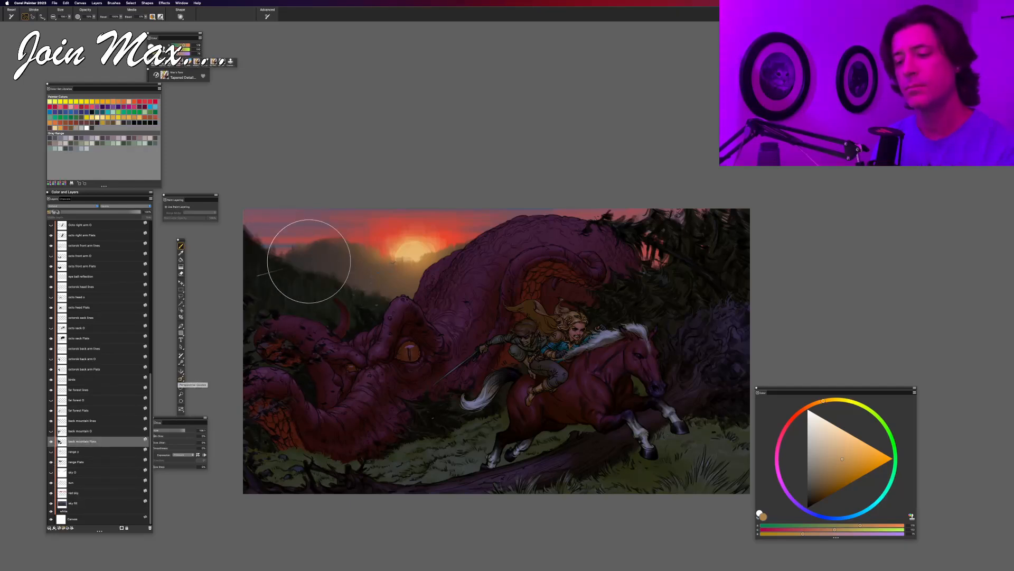
pyautogui.keyDown('alt'); pyautogui.click(331, 294); pyautogui.keyUp('alt')
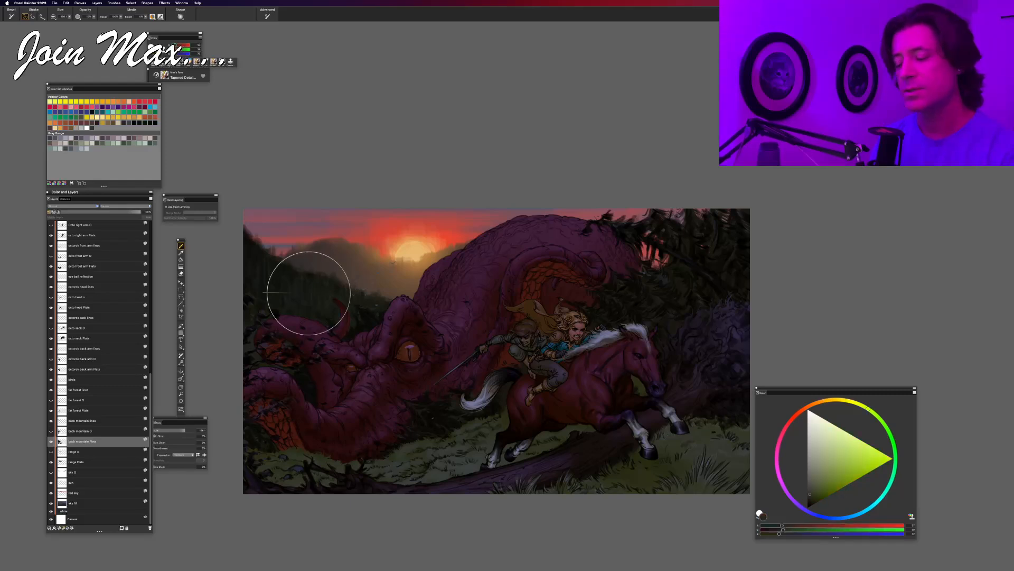
pyautogui.click(792, 525)
pyautogui.click(792, 530)
pyautogui.click(791, 534)
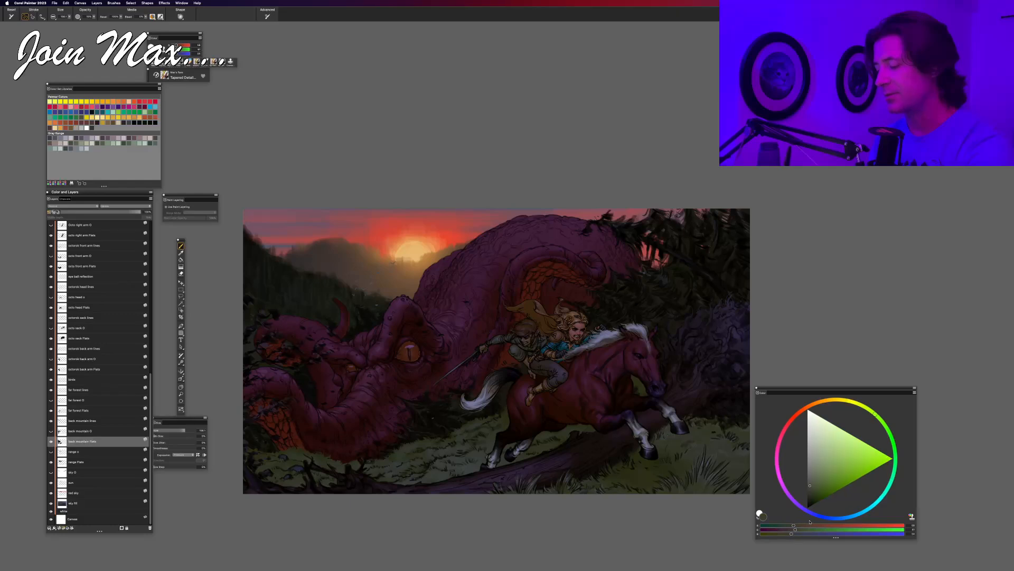
pyautogui.click(861, 525)
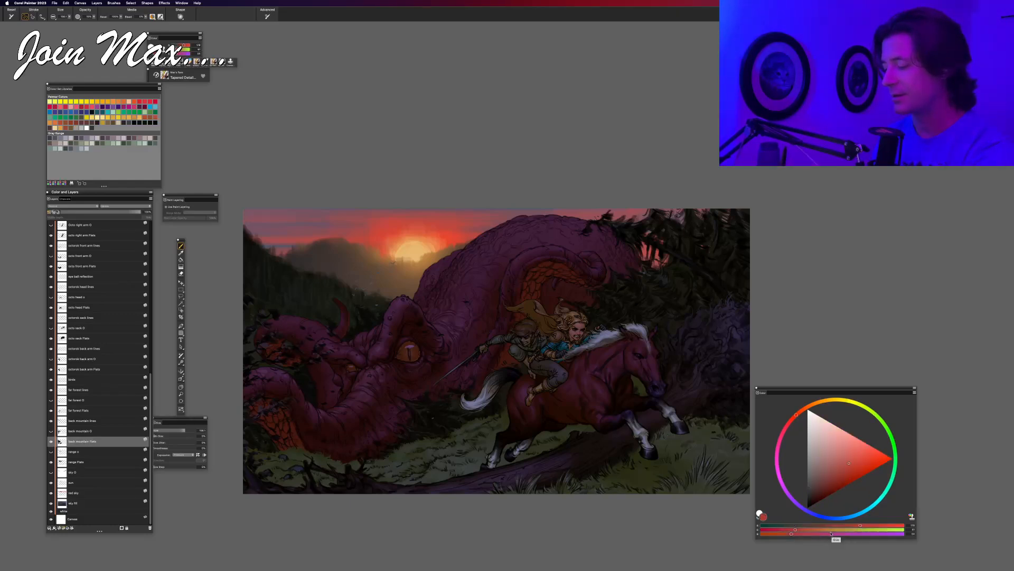
pyautogui.click(831, 529)
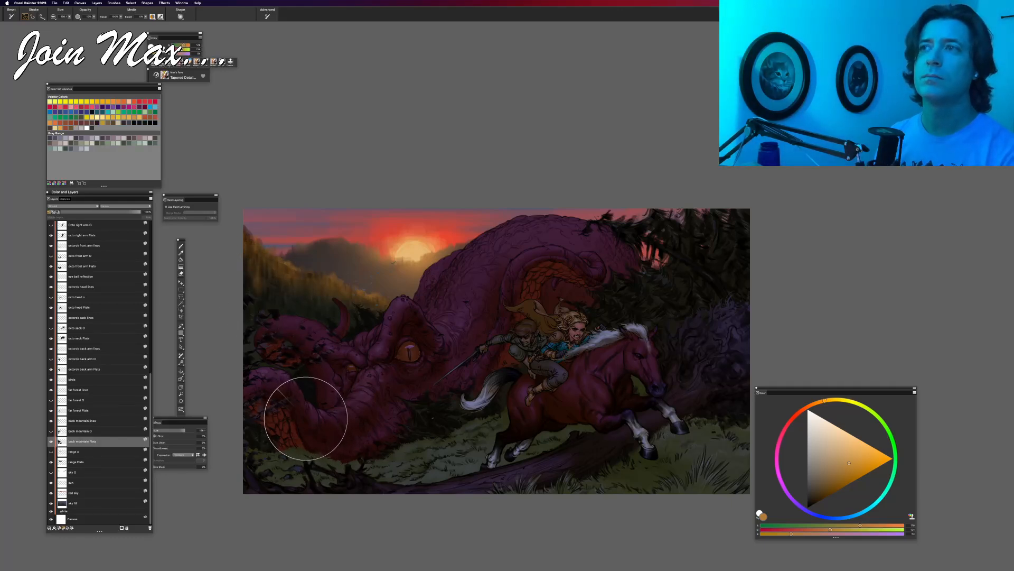
# Step: Brush golden orange-tan light onto the far-left back mountain slope and check it at several view sizes
pyautogui.press('super+plus')
pyautogui.moveTo(321, 419); pyautogui.dragTo(355, 360)
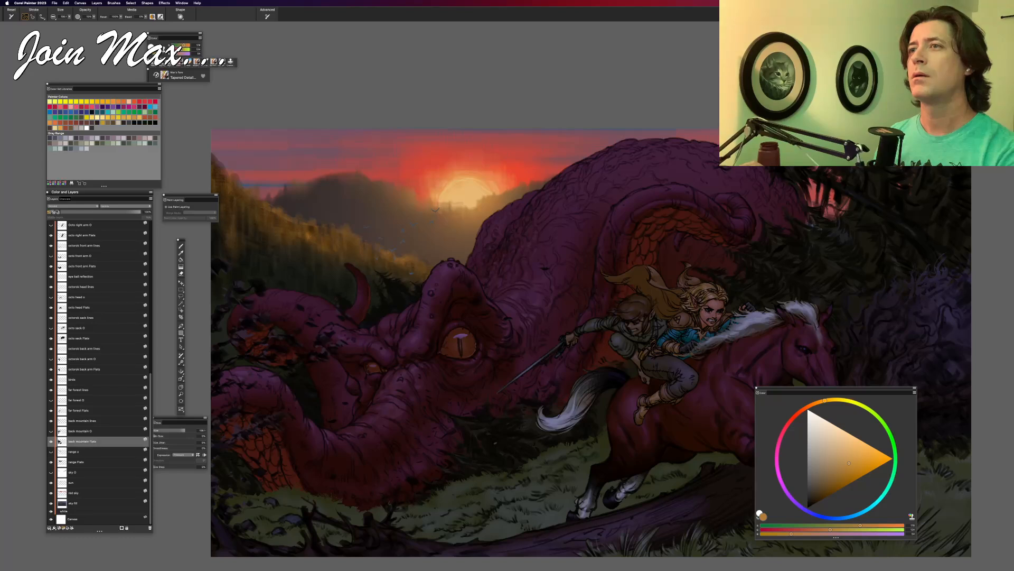
pyautogui.moveTo(224, 216); pyautogui.dragTo(222, 267)
pyautogui.press('super+minus')
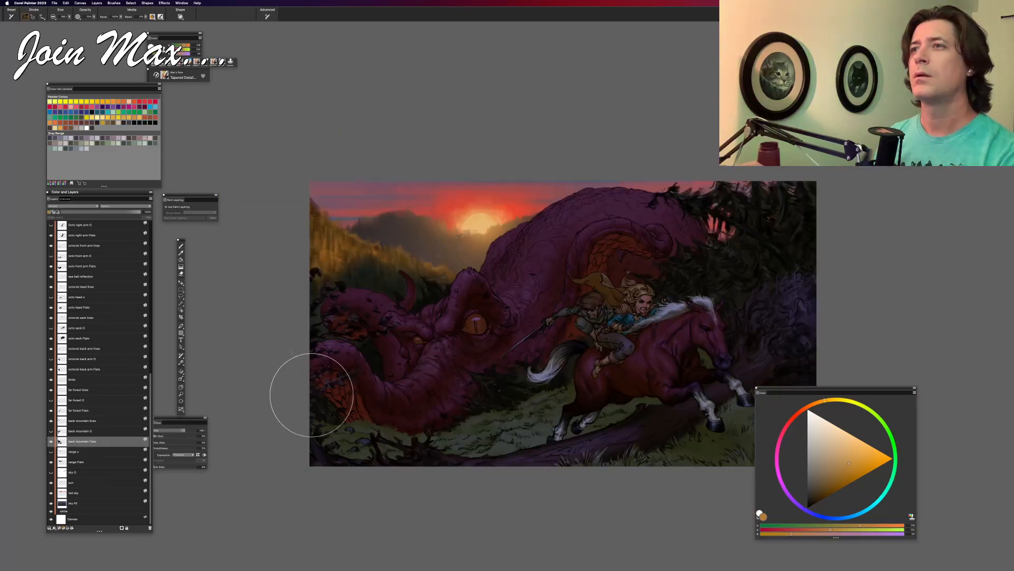
pyautogui.press('super+plus')
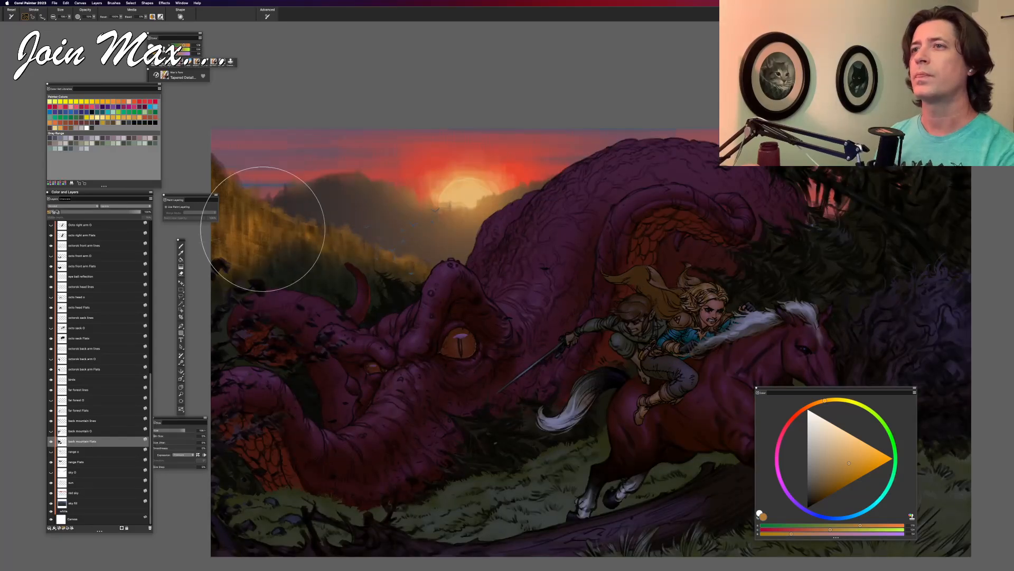
pyautogui.press('super+minus')
pyautogui.press('super+plus')
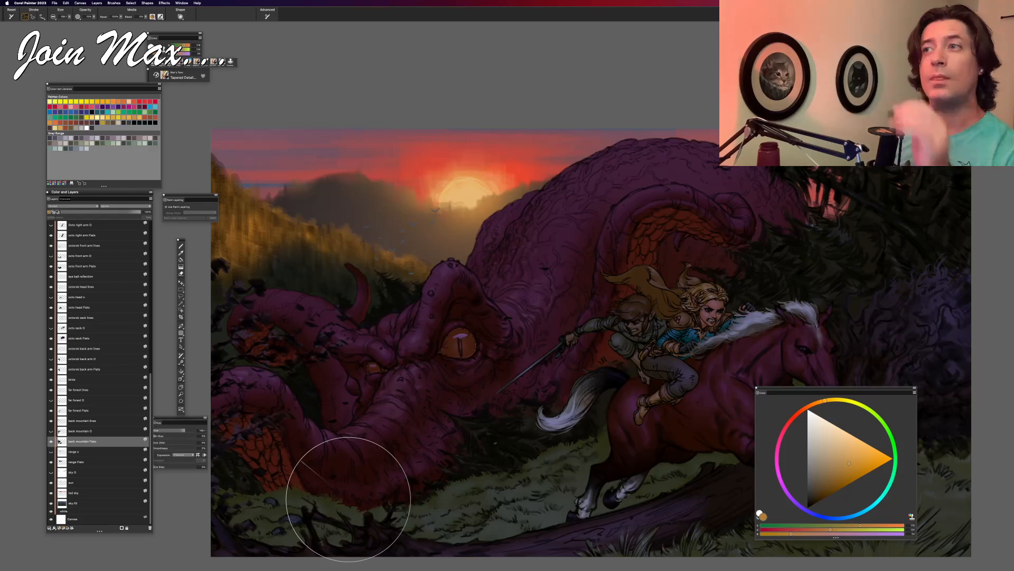
pyautogui.press('super+minus')
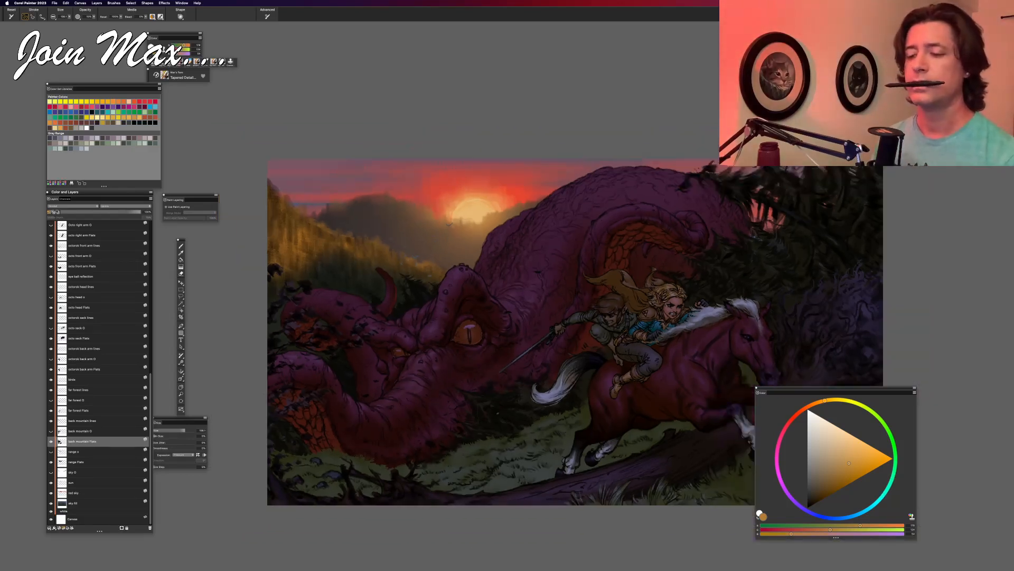
pyautogui.moveTo(483, 411); pyautogui.dragTo(444, 430)
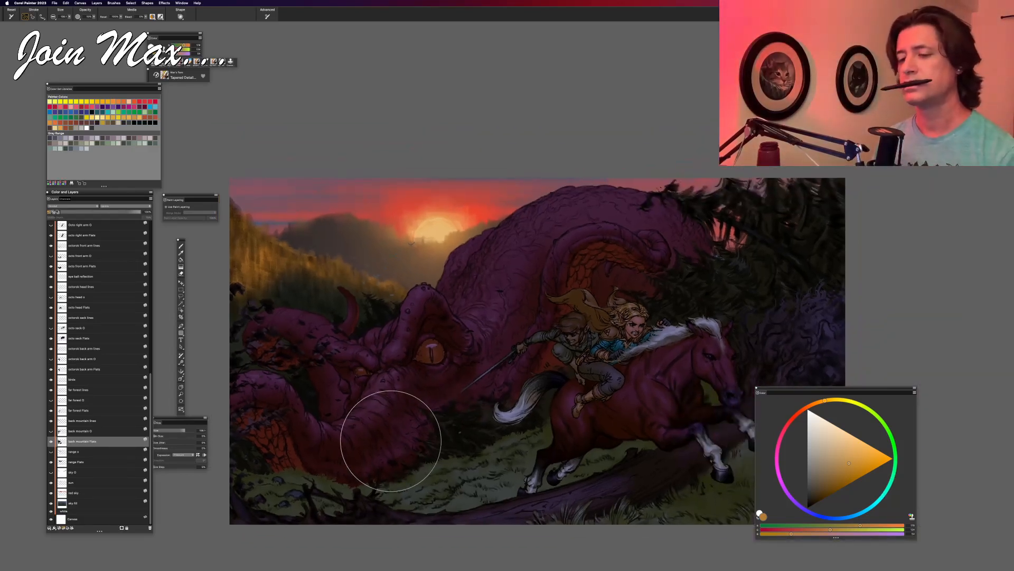
# Step: Activate the far forest flats layer and sample the dark tone of the distant trees behind the creature's head
pyautogui.click(70, 411)
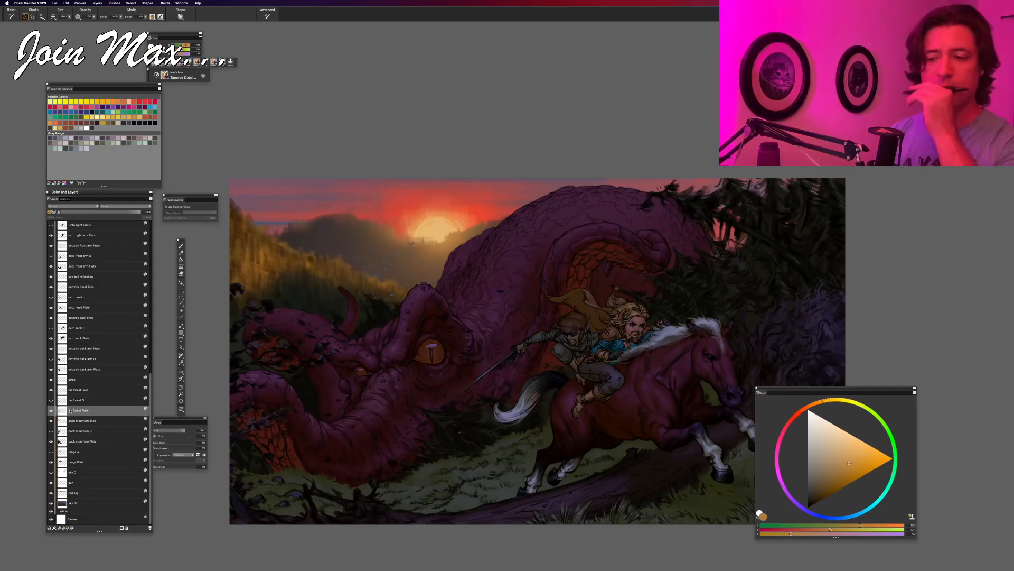
pyautogui.keyDown('alt'); pyautogui.click(383, 304); pyautogui.keyUp('alt')
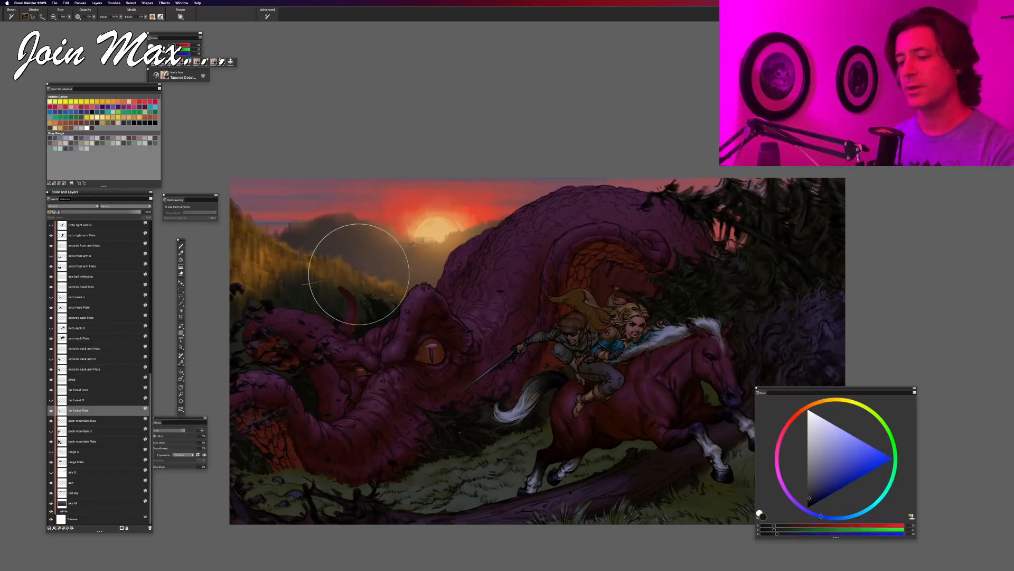
pyautogui.moveTo(364, 281); pyautogui.dragTo(384, 304)
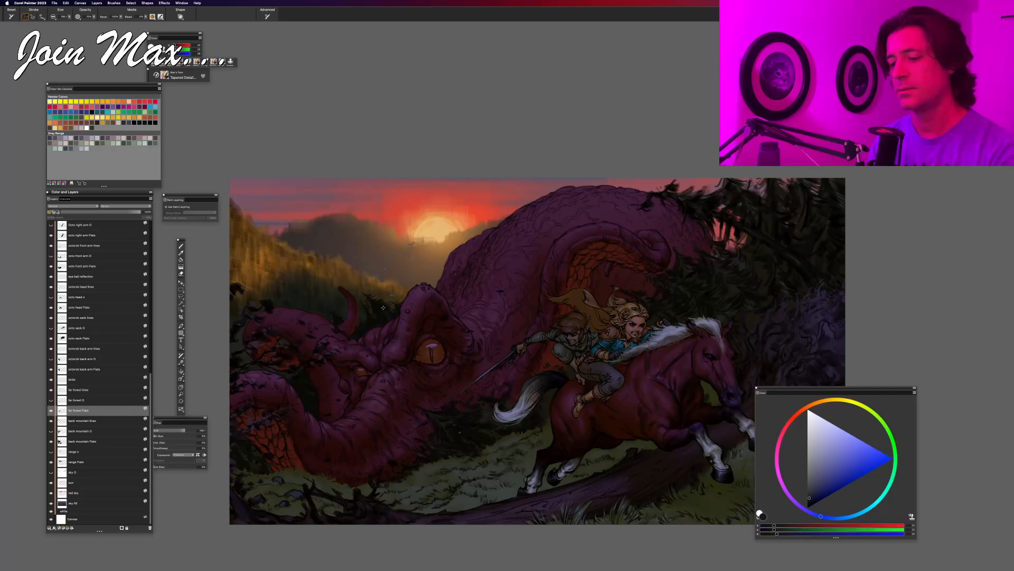
pyautogui.keyDown('alt'); pyautogui.click(383, 308); pyautogui.keyUp('alt')
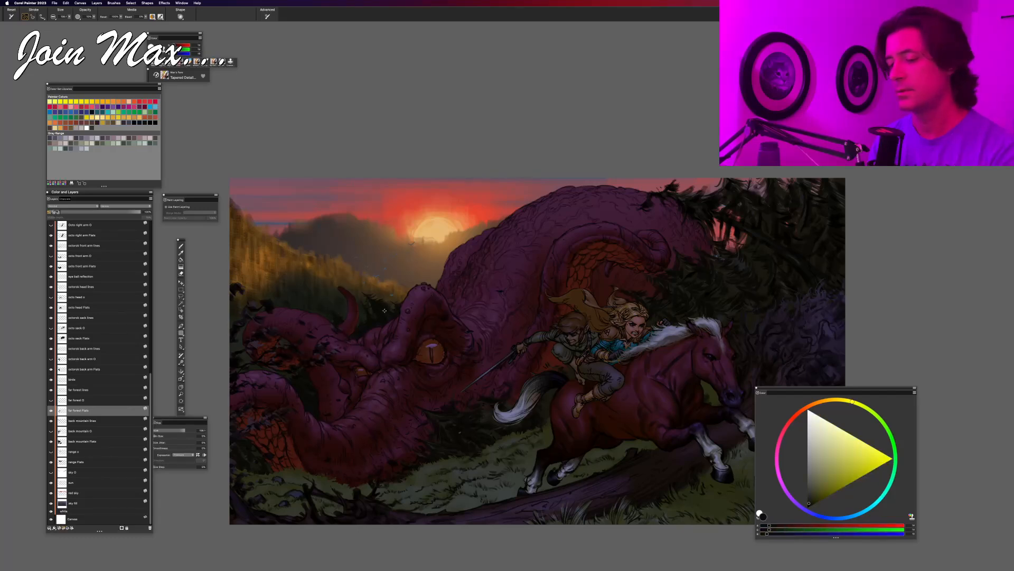
pyautogui.keyDown('alt'); pyautogui.click(384, 309); pyautogui.keyUp('alt')
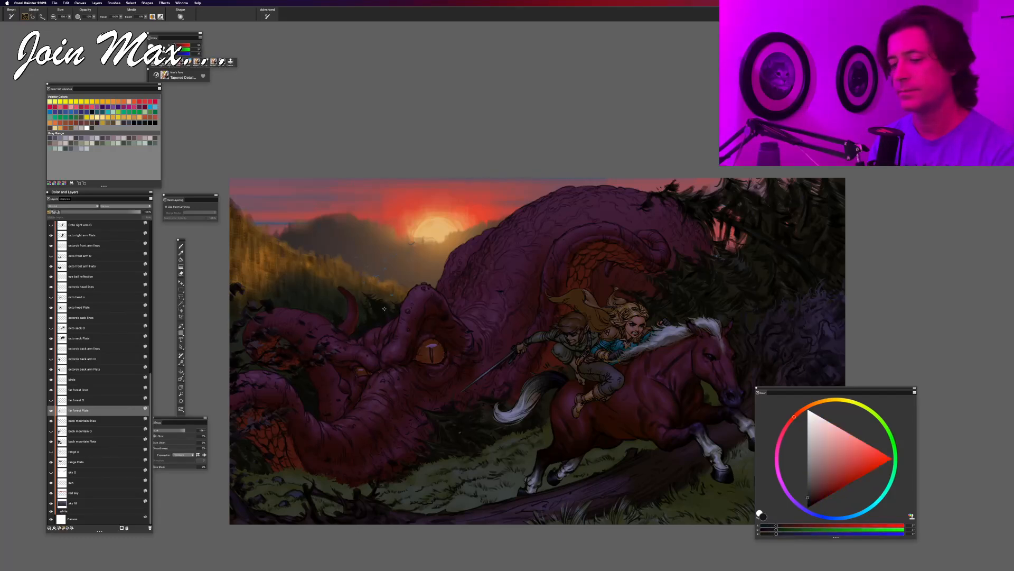
pyautogui.keyDown('alt'); pyautogui.click(384, 311); pyautogui.keyUp('alt')
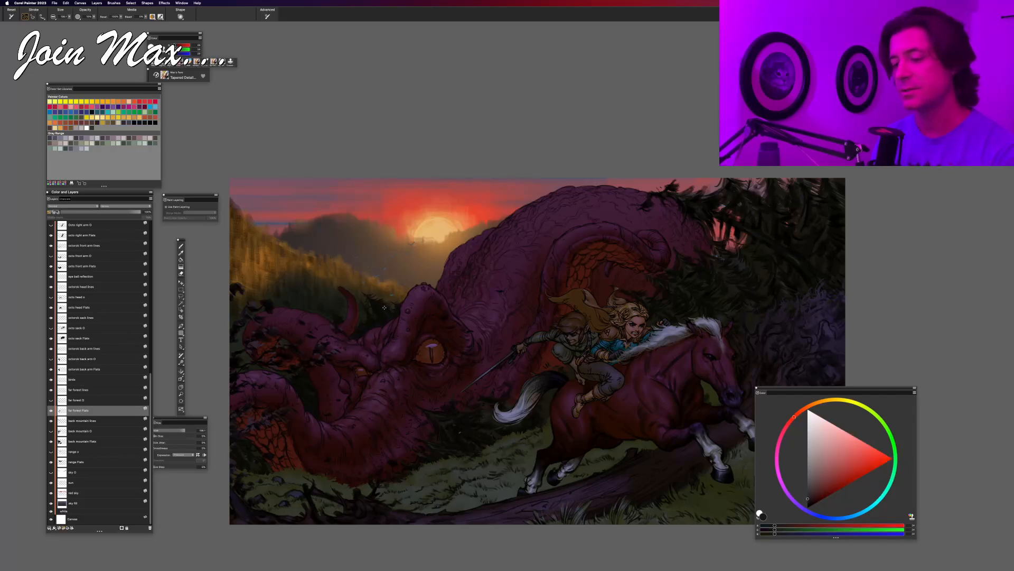
pyautogui.keyDown('alt'); pyautogui.click(383, 307); pyautogui.keyUp('alt')
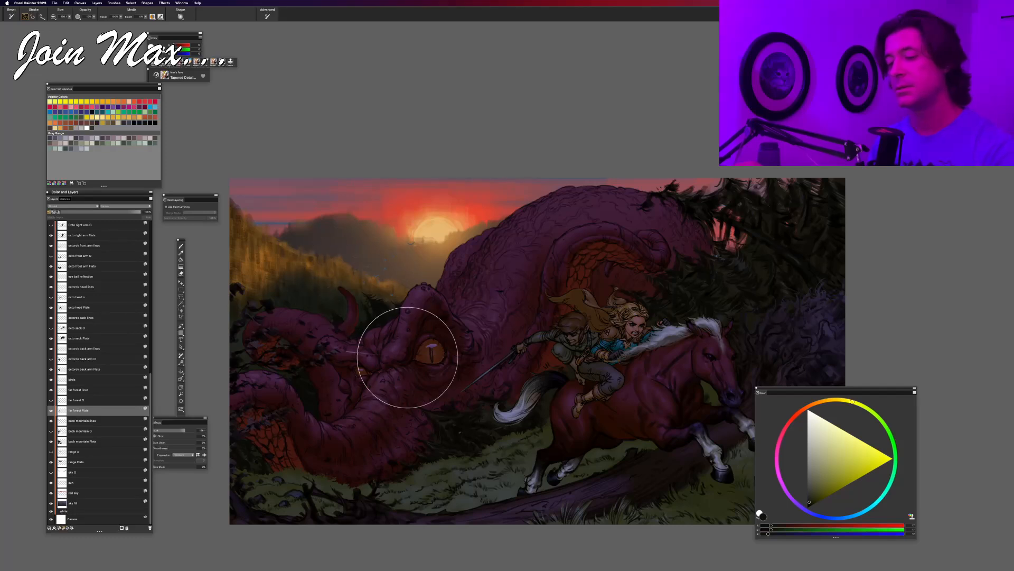
# Step: Remix the sampled dark tree colour into a warm golden orange for the far forest foliage
pyautogui.click(786, 526)
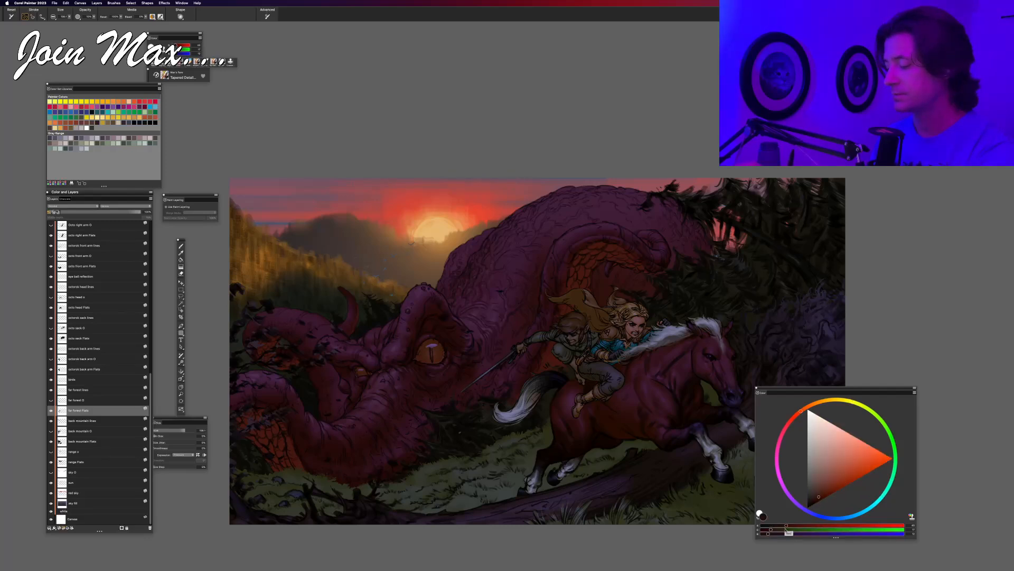
pyautogui.click(787, 529)
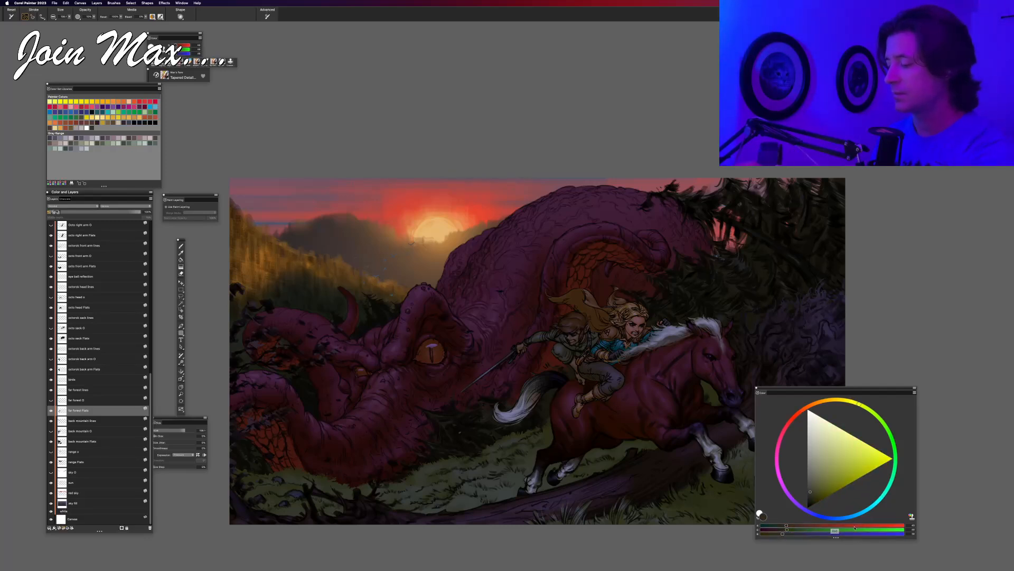
pyautogui.click(858, 525)
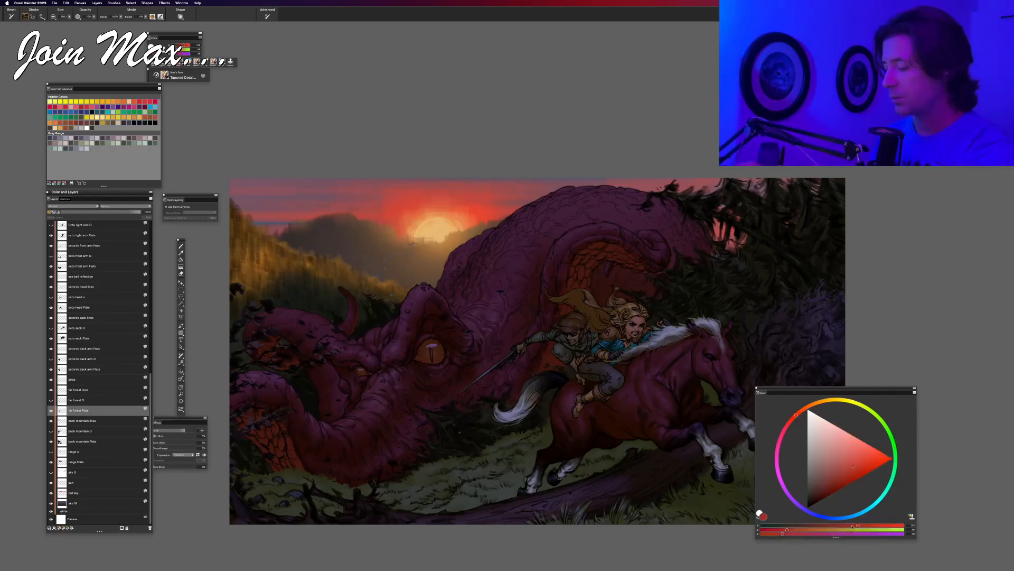
pyautogui.click(825, 529)
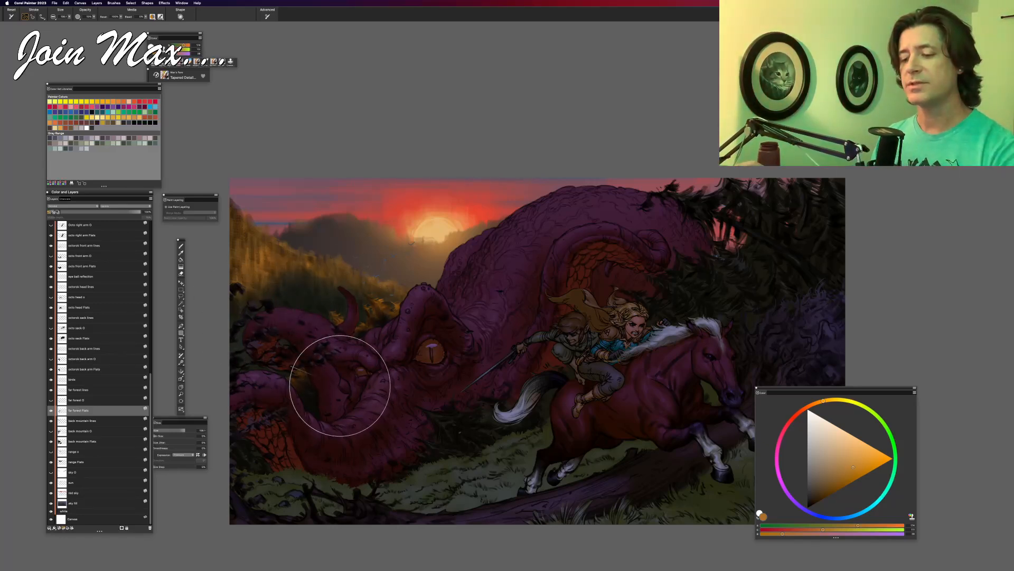
# Step: Examine how the golden far forest foliage reads within the whole painting at thumbnail and normal view sizes
pyautogui.press('super+minus')
pyautogui.press('super+minus')
pyautogui.press('super+minus')
pyautogui.press('super+minus')
pyautogui.press('super+minus')
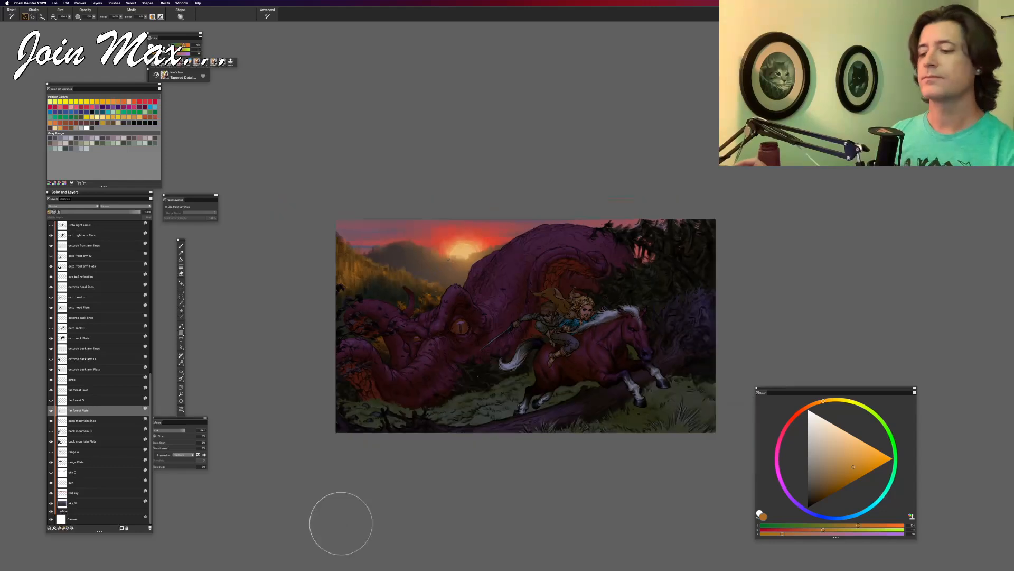
pyautogui.press('super+equal')
pyautogui.press('super+equal')
pyautogui.press('super+equal')
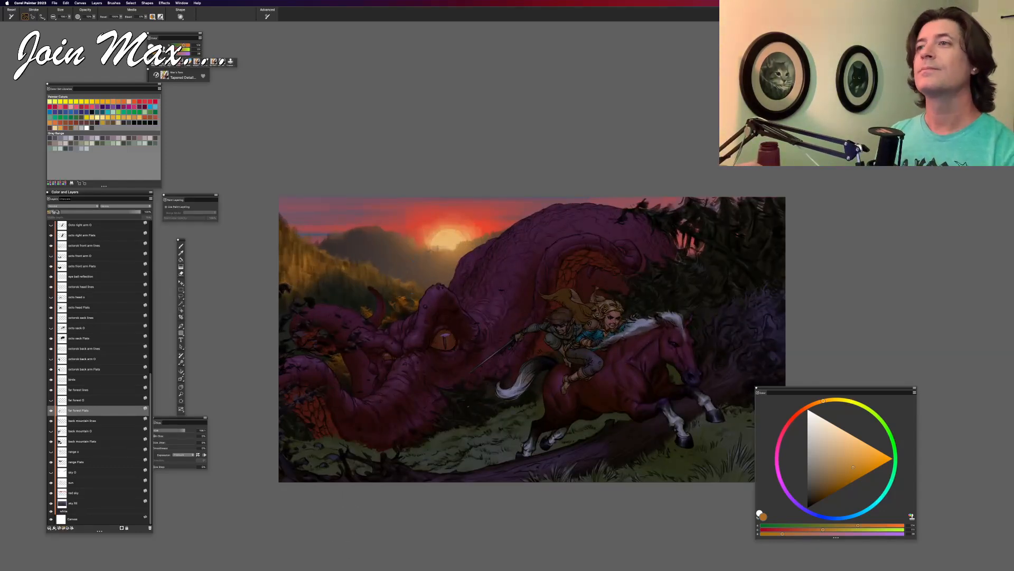
pyautogui.press('super+equal')
pyautogui.press('super+minus')
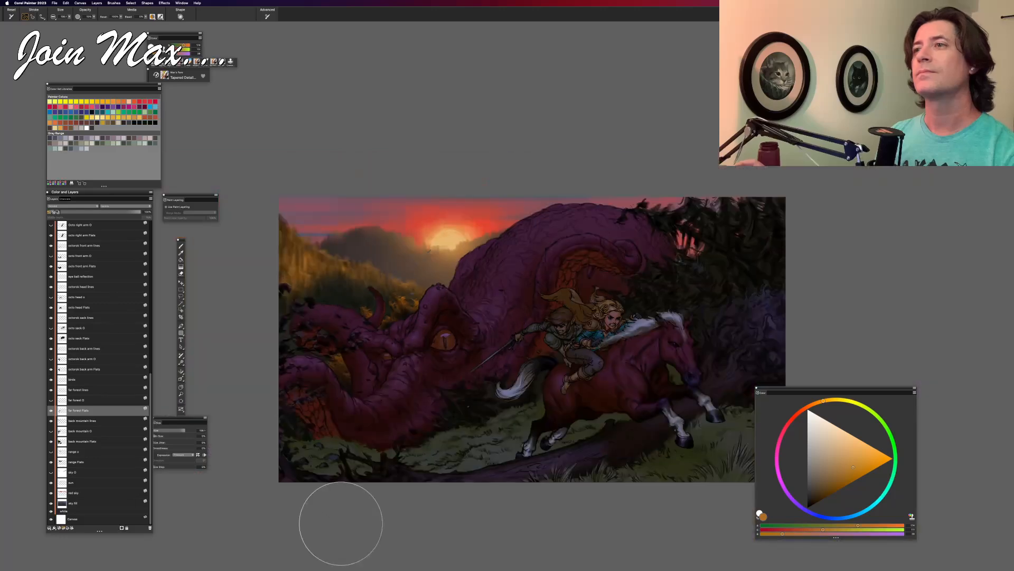
pyautogui.moveTo(322, 480); pyautogui.dragTo(307, 477)
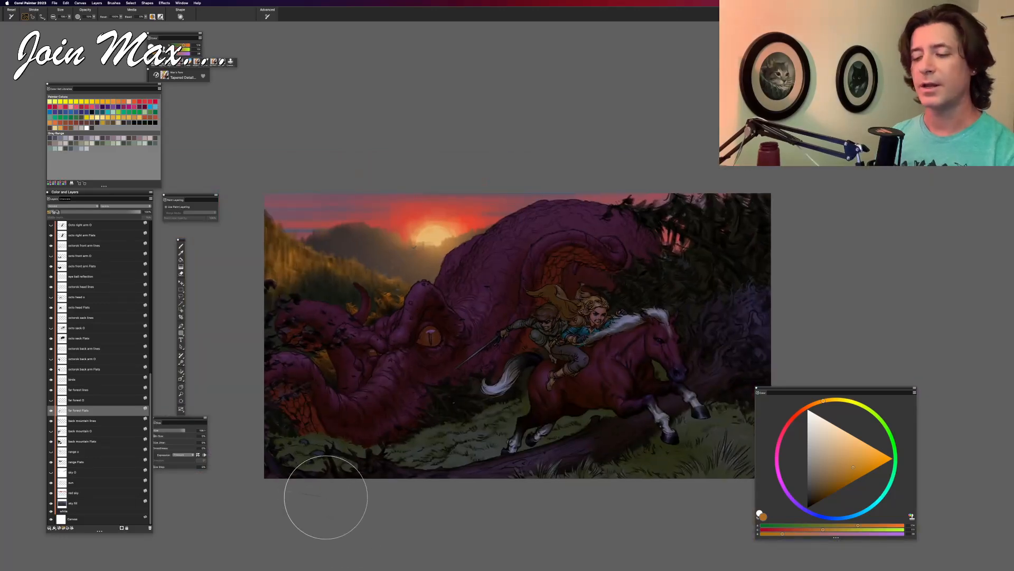
# Step: Save the painting as a new iteration with Iterative Save
pyautogui.click(55, 3)
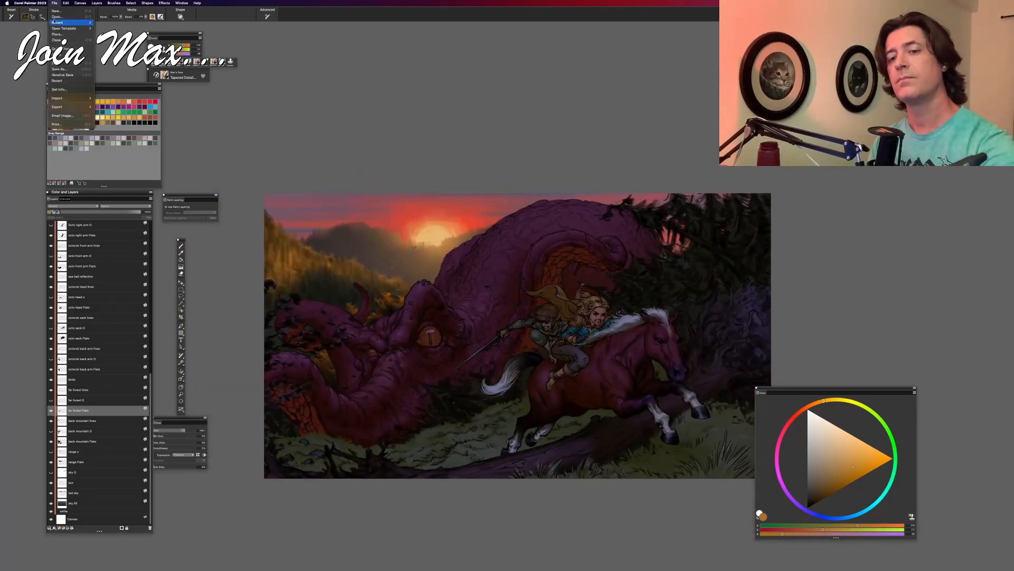
pyautogui.click(59, 75)
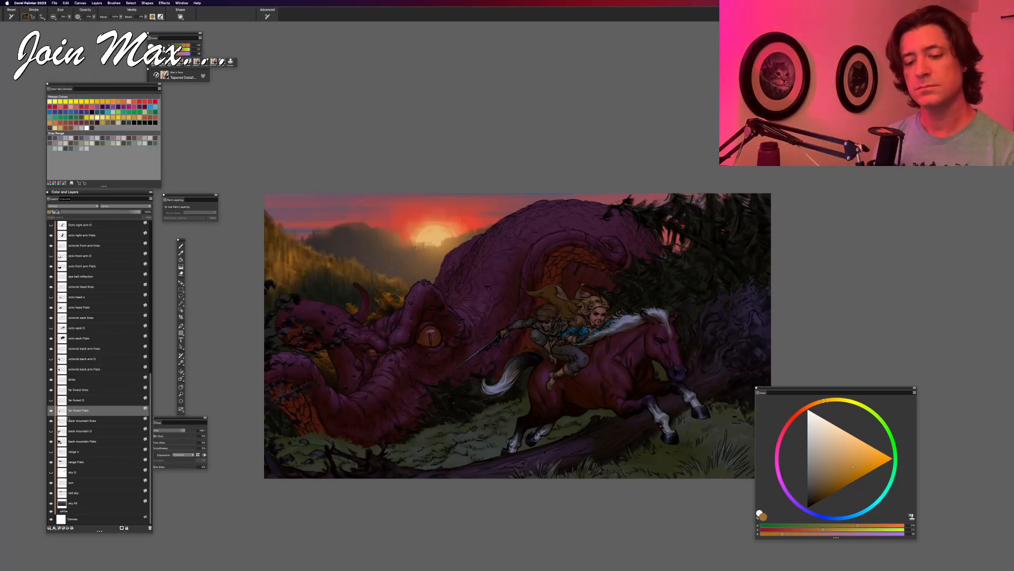
# Step: Activate the birds layer and sample the muted blue of the birds flying in front of the misty mountains
pyautogui.click(72, 380)
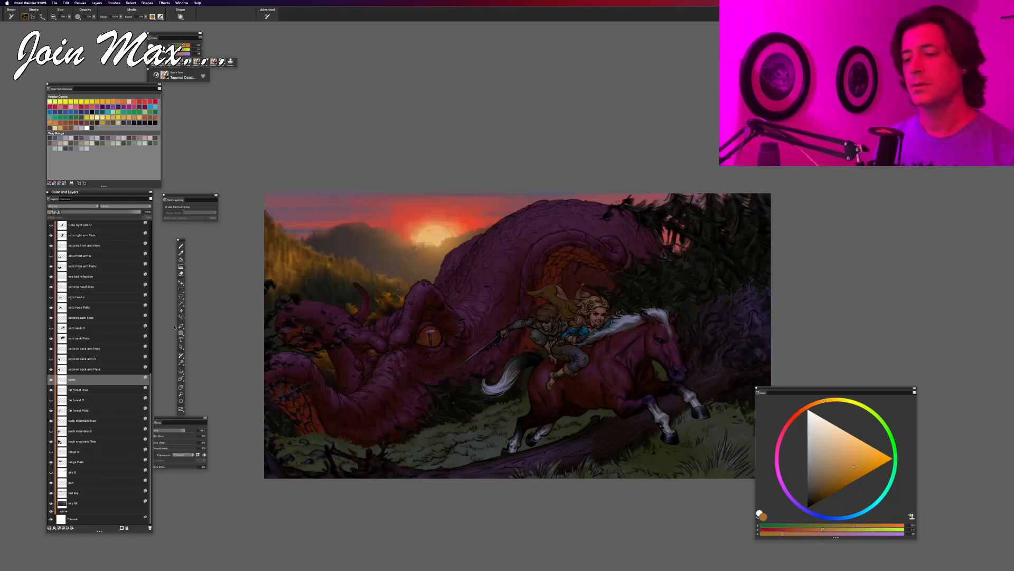
pyautogui.scroll(6, 445, 324)
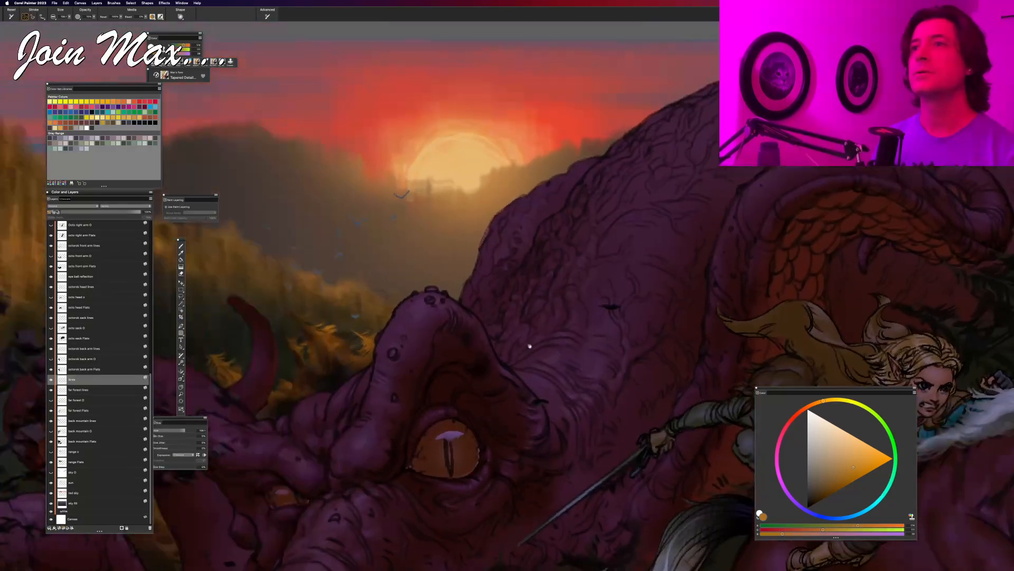
pyautogui.moveTo(368, 314); pyautogui.dragTo(474, 378)
pyautogui.scroll(2, 447, 329)
pyautogui.moveTo(446, 328); pyautogui.dragTo(430, 374)
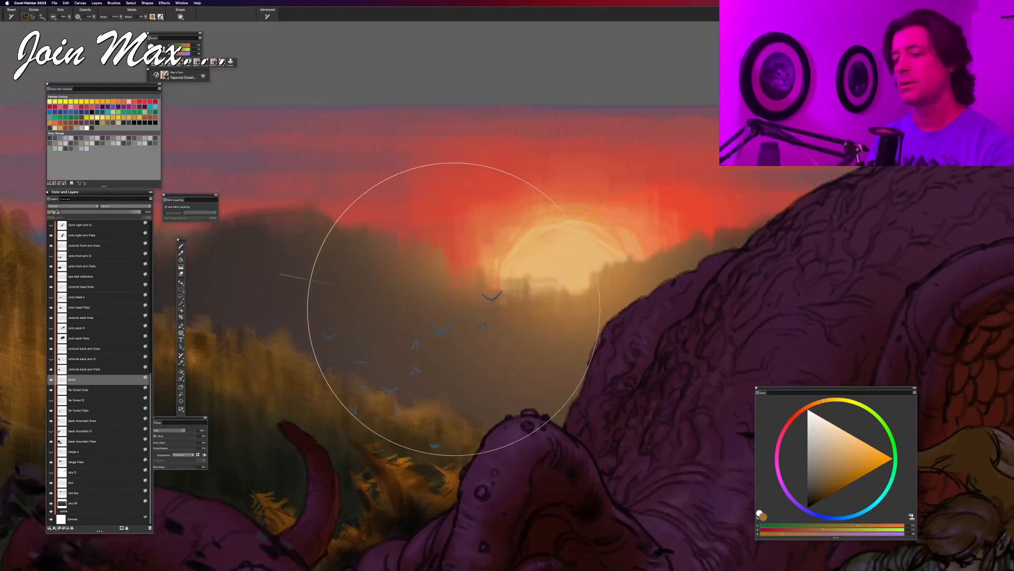
pyautogui.keyDown('alt'); pyautogui.click(440, 334); pyautogui.keyUp('alt')
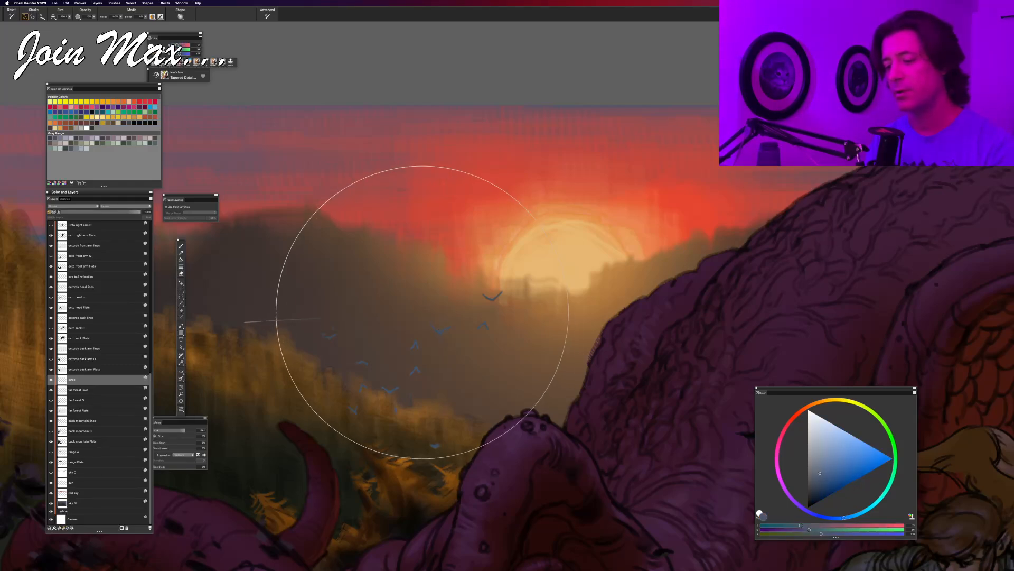
# Step: Remix the sampled bird blue into a pale peach-orange highlight colour
pyautogui.click(815, 526)
pyautogui.click(821, 529)
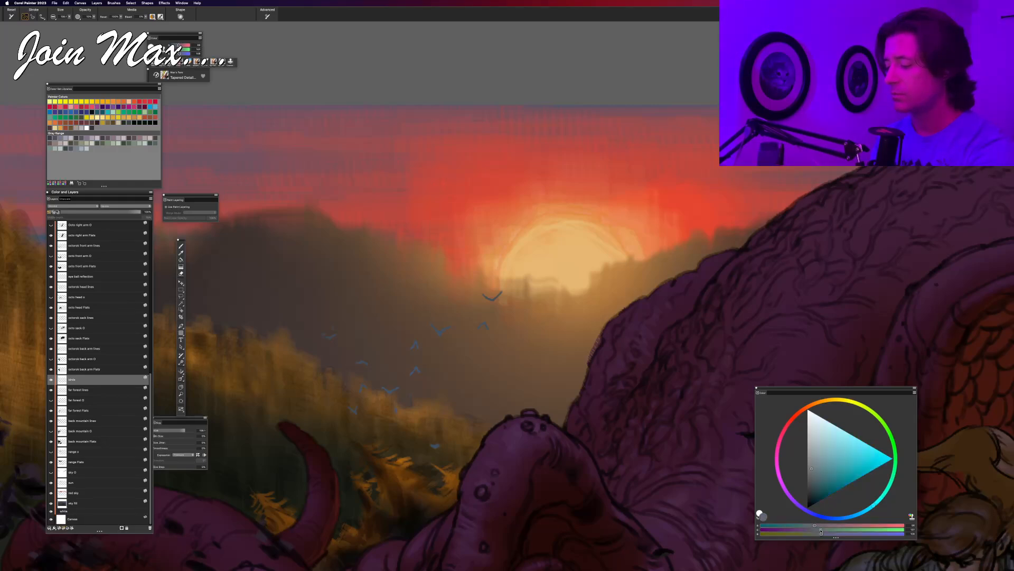
pyautogui.click(832, 534)
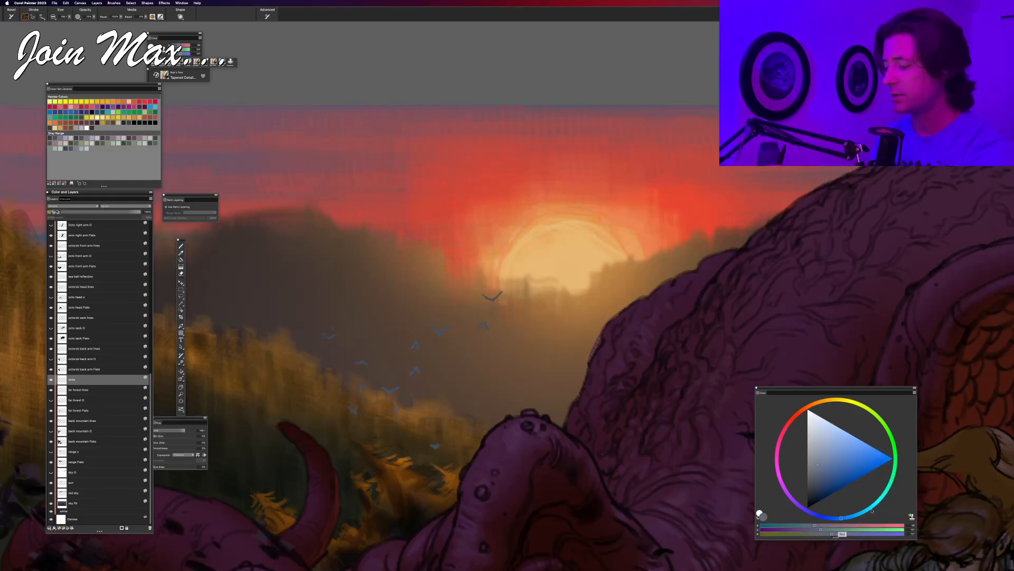
pyautogui.click(893, 526)
pyautogui.click(858, 530)
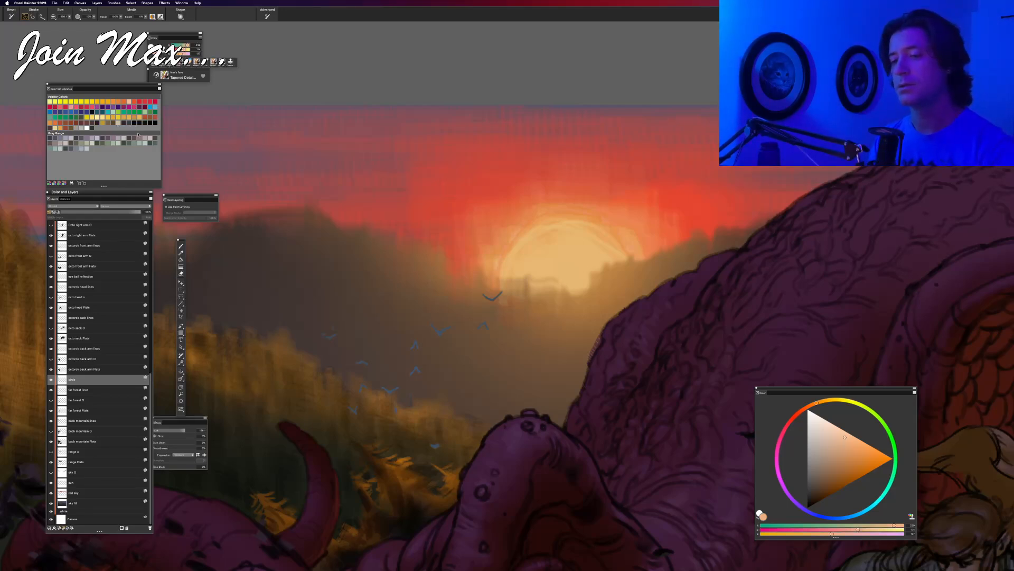
# Step: Choose the Tapered Detail brush and shrink it to a small size suited to the distant birds
pyautogui.click(171, 62)
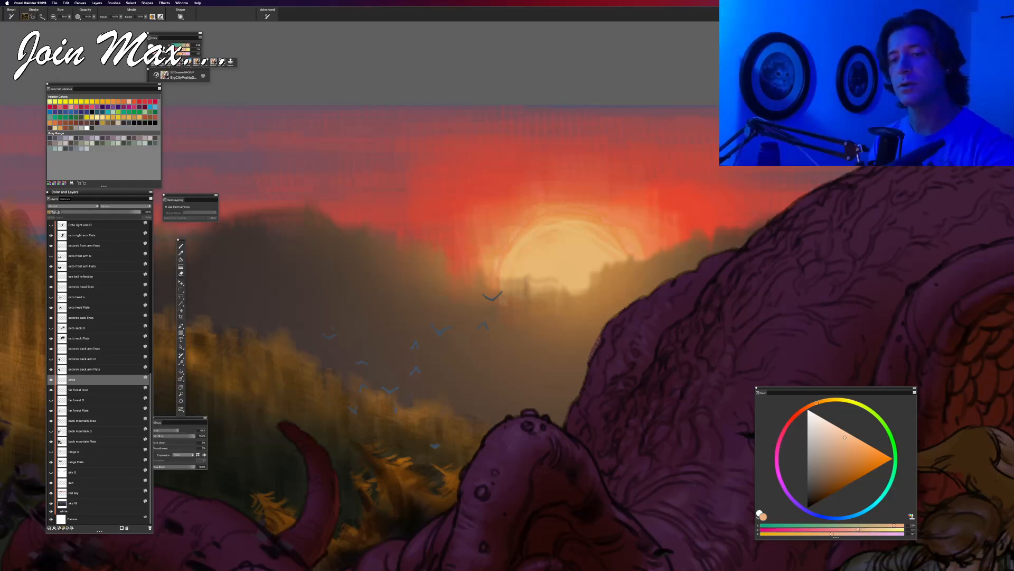
pyautogui.click(180, 62)
pyautogui.click(94, 17)
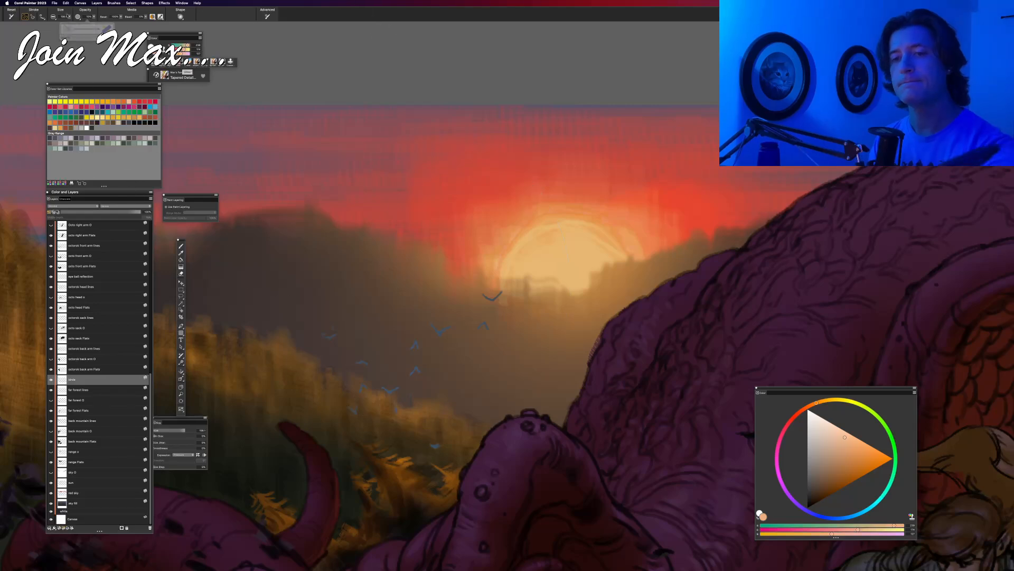
pyautogui.click(69, 17)
pyautogui.moveTo(65, 29); pyautogui.dragTo(49, 29)
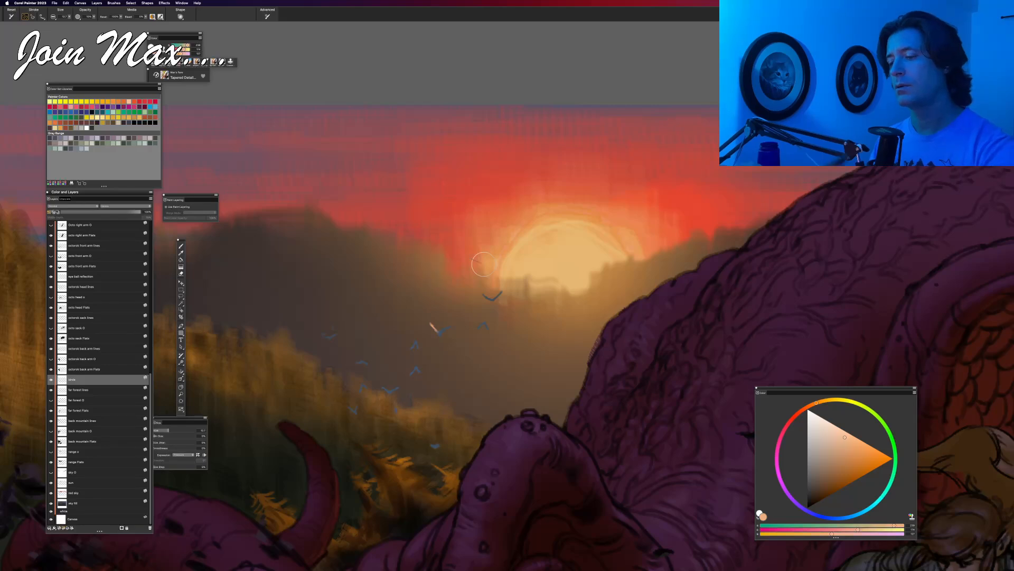
# Step: Paint pale peach-orange highlights on the wings of the birds flying closest to the sun
pyautogui.press('super+minus')
pyautogui.press('super+minus')
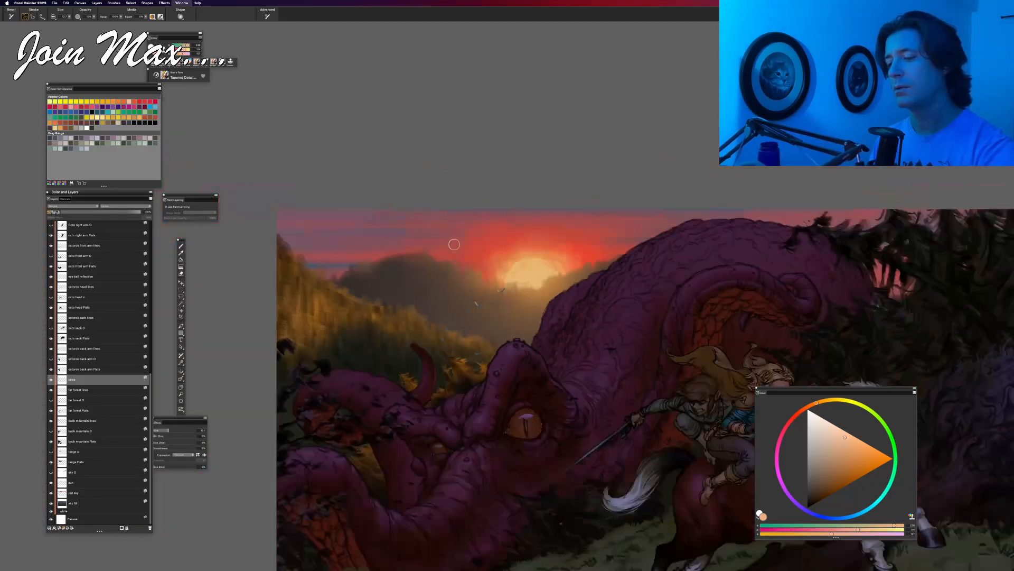
pyautogui.press('super+plus')
pyautogui.press('super+plus')
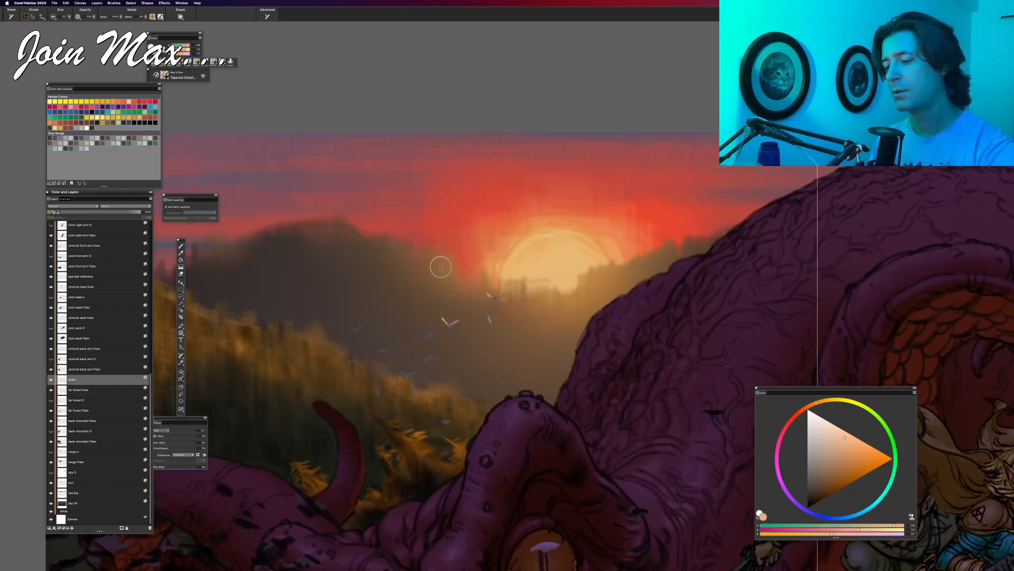
# Step: Add the same peach-orange highlights to the remaining small birds lower down, in front of the misty mountains and forest
pyautogui.press('super+minus')
pyautogui.press('super+minus')
pyautogui.press('super+equal')
pyautogui.press('super+equal')
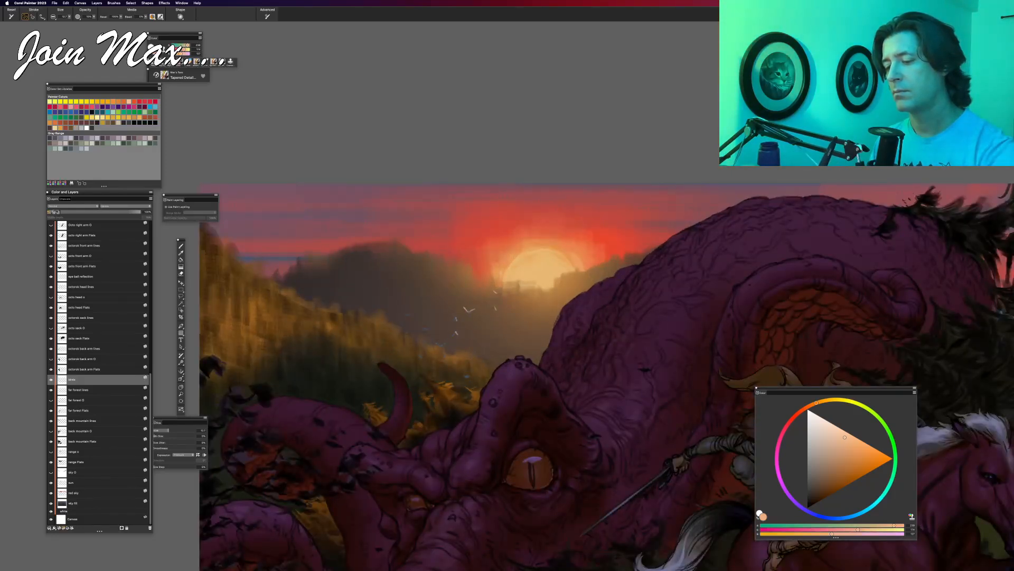
pyautogui.press('super+minus')
pyautogui.press('super+minus')
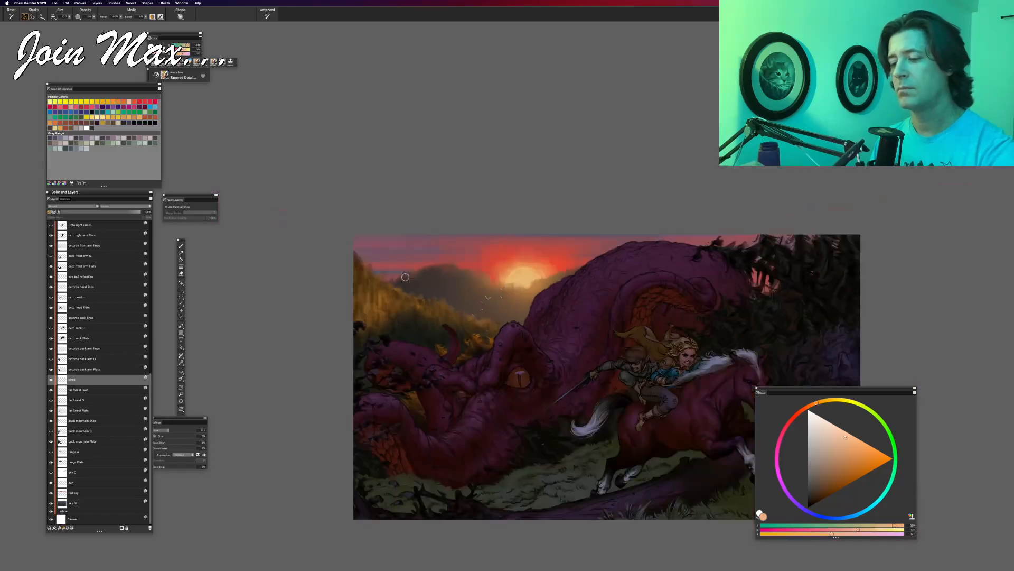
pyautogui.press('super+equal')
pyautogui.press('super+equal')
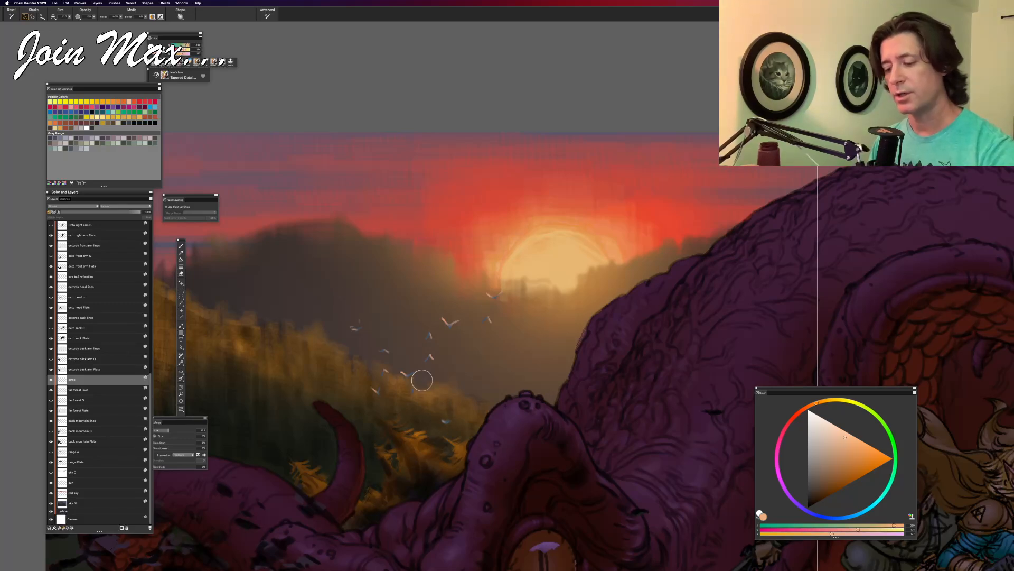
# Step: Examine the whole illustration to judge how the highlighted birds and sunset light read against the octorok and riders
pyautogui.press('super+minus')
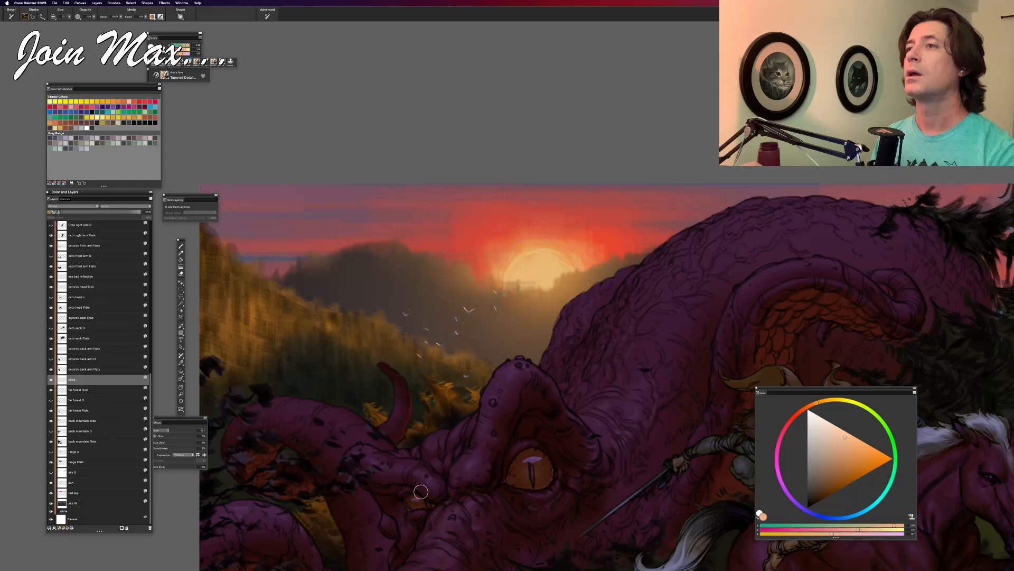
pyautogui.press('super+minus')
pyautogui.press('super+minus')
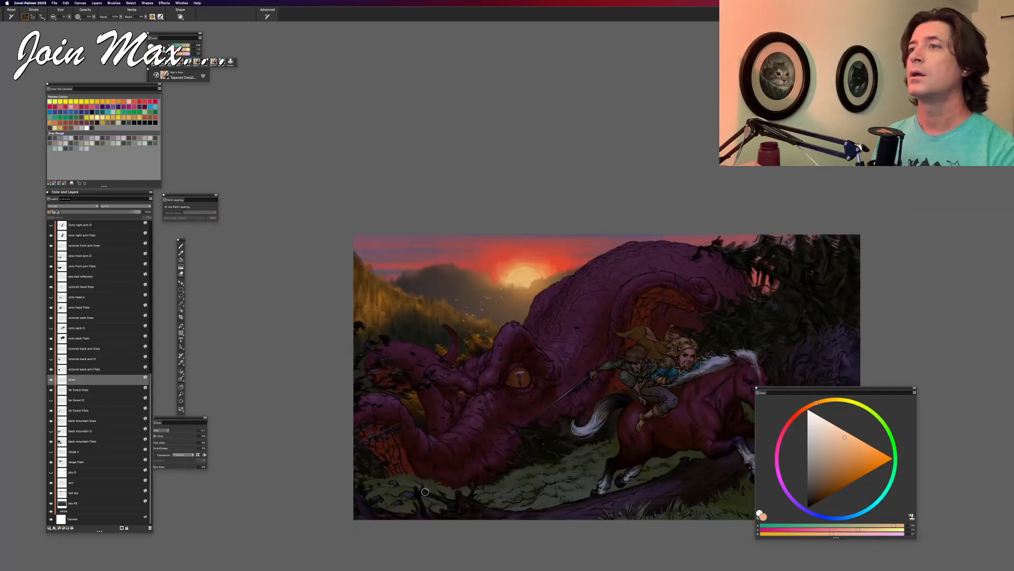
pyautogui.press('super+plus')
pyautogui.press('super+plus')
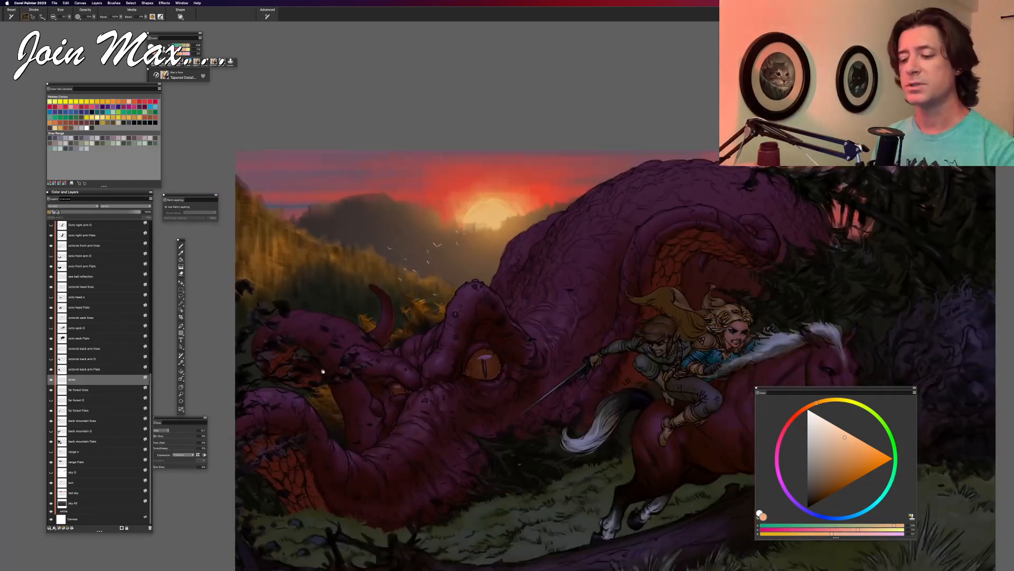
pyautogui.press('super+minus')
pyautogui.moveTo(355, 471)
pyautogui.mouseDown()
pyautogui.moveTo(325, 461)
pyautogui.moveTo(335, 448)
pyautogui.mouseUp()
pyautogui.press('super+plus')
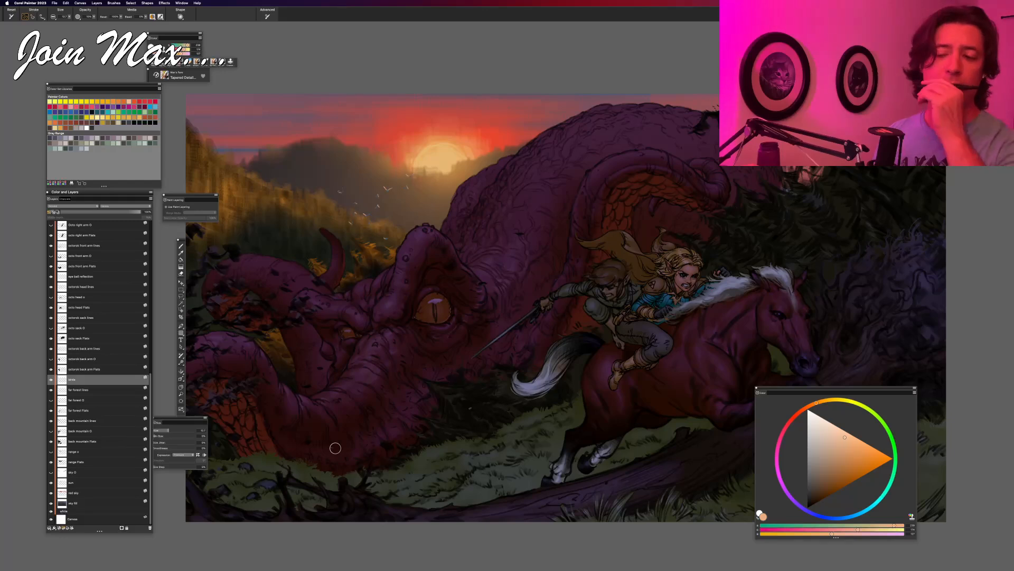
pyautogui.press('super+minus')
pyautogui.moveTo(363, 456); pyautogui.dragTo(322, 464)
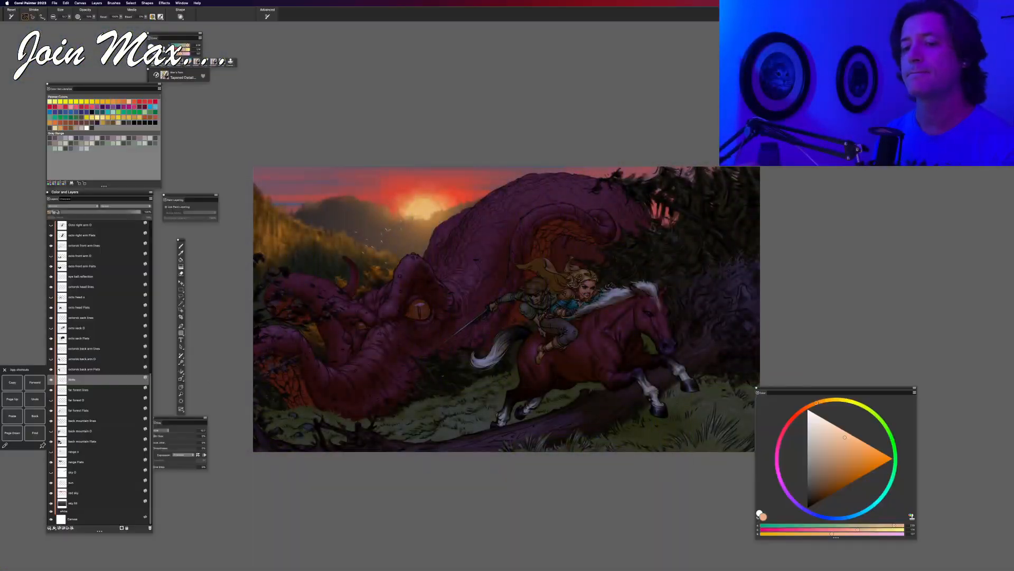
pyautogui.scroll(3, 249, 448)
pyautogui.scroll(2, 259, 471)
pyautogui.scroll(-3, 288, 469)
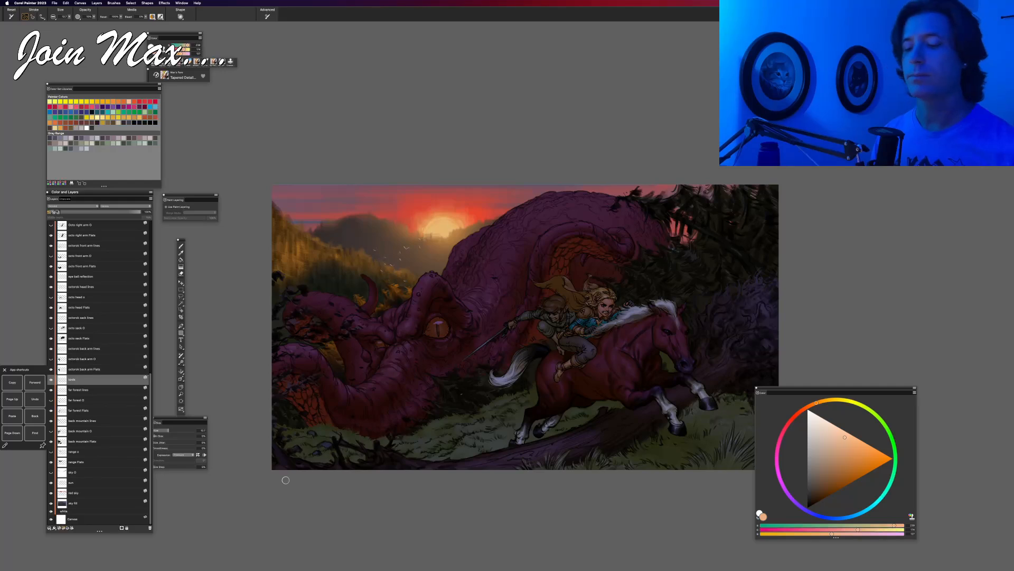
# Step: Activate the octorok back arm flats layer and sample dark reds from the arm's raised tip and above the eye
pyautogui.click(80, 371)
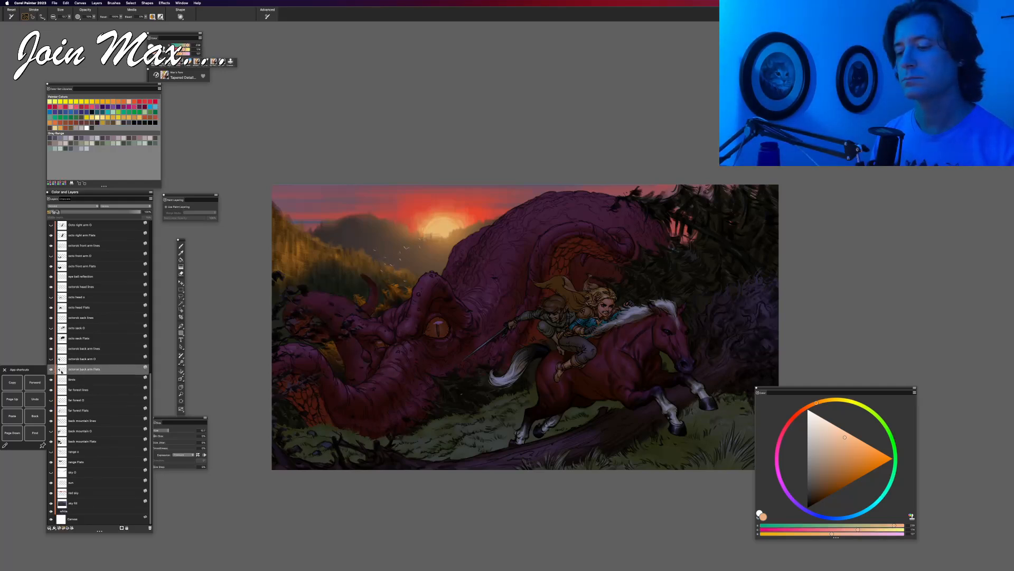
pyautogui.press('super+equal')
pyautogui.press('super+equal')
pyautogui.press('super+equal')
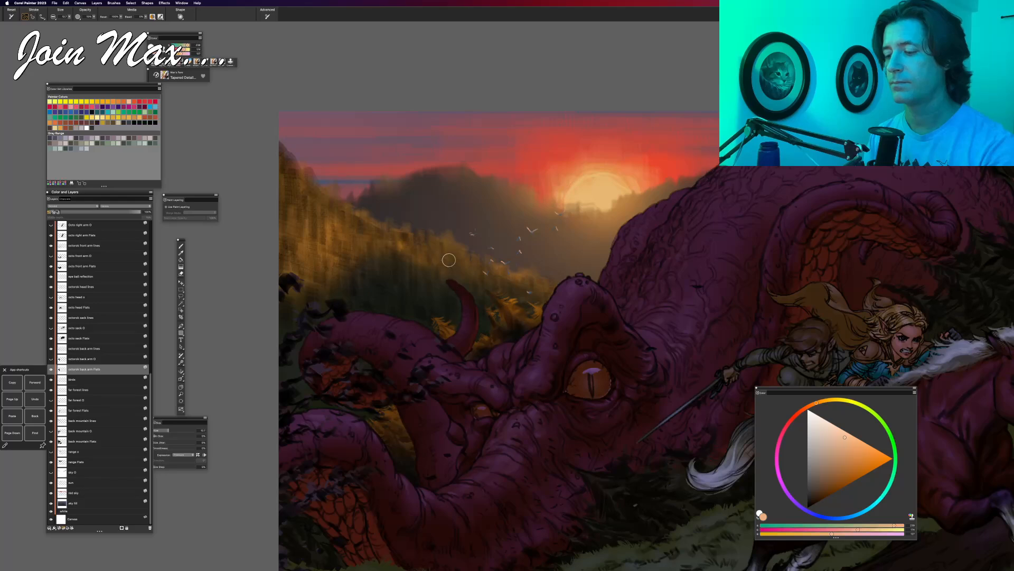
pyautogui.keyDown('alt'); pyautogui.click(459, 287); pyautogui.keyUp('alt')
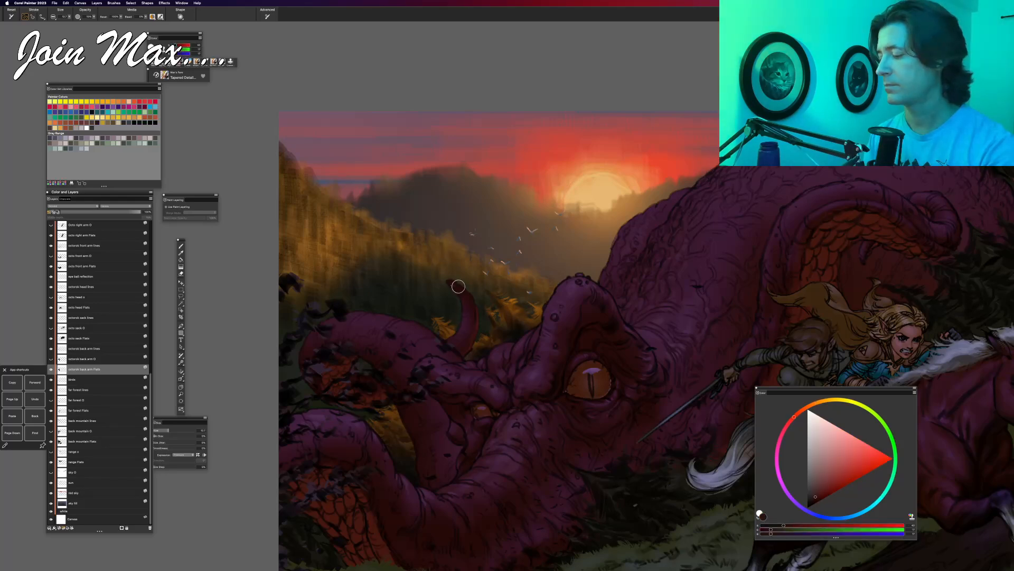
pyautogui.keyDown('alt'); pyautogui.click(587, 340); pyautogui.keyUp('alt')
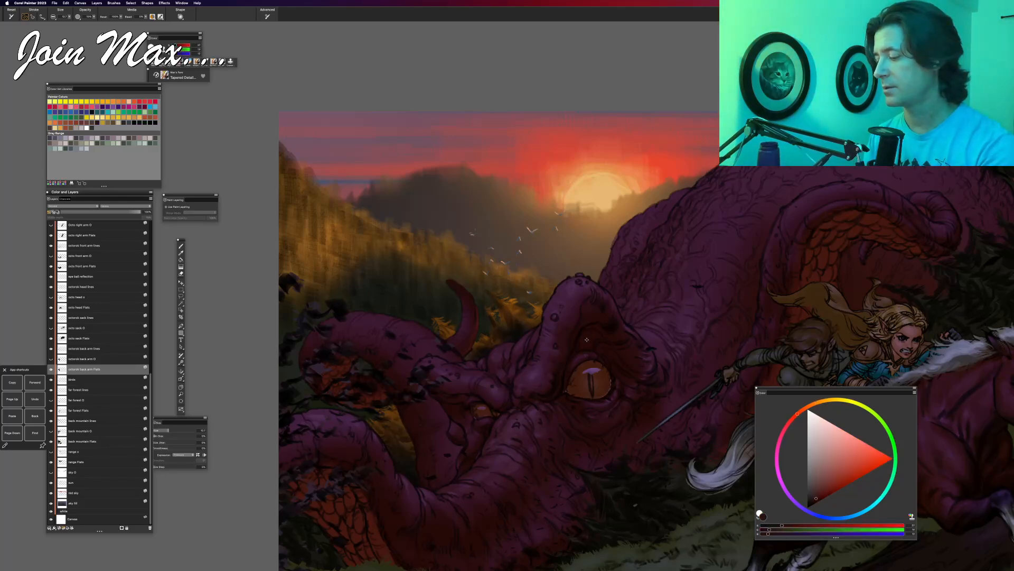
pyautogui.keyDown('alt'); pyautogui.click(452, 284); pyautogui.keyUp('alt')
pyautogui.keyDown('alt'); pyautogui.click(588, 337); pyautogui.keyUp('alt')
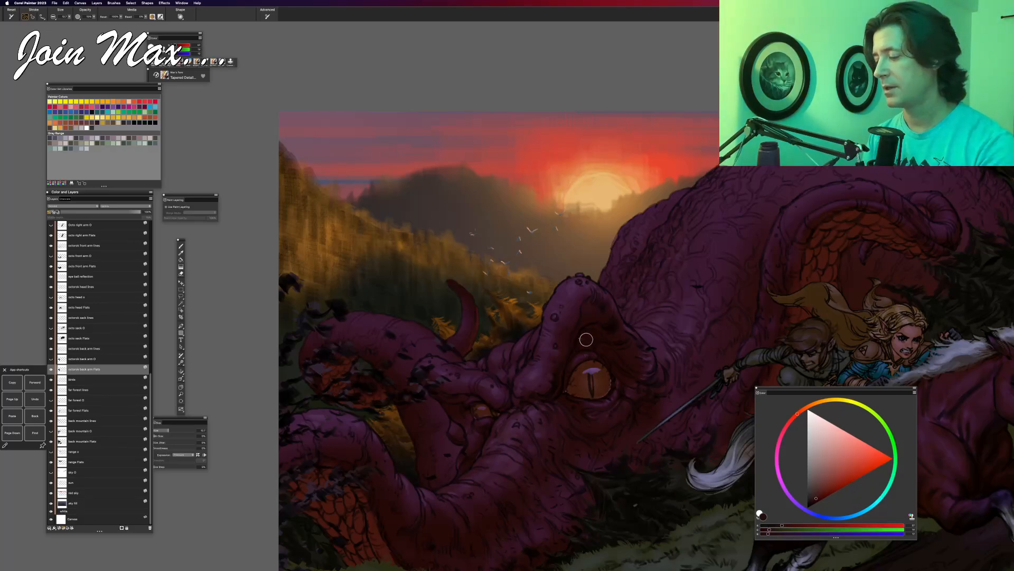
pyautogui.keyDown('alt'); pyautogui.click(468, 300); pyautogui.keyUp('alt')
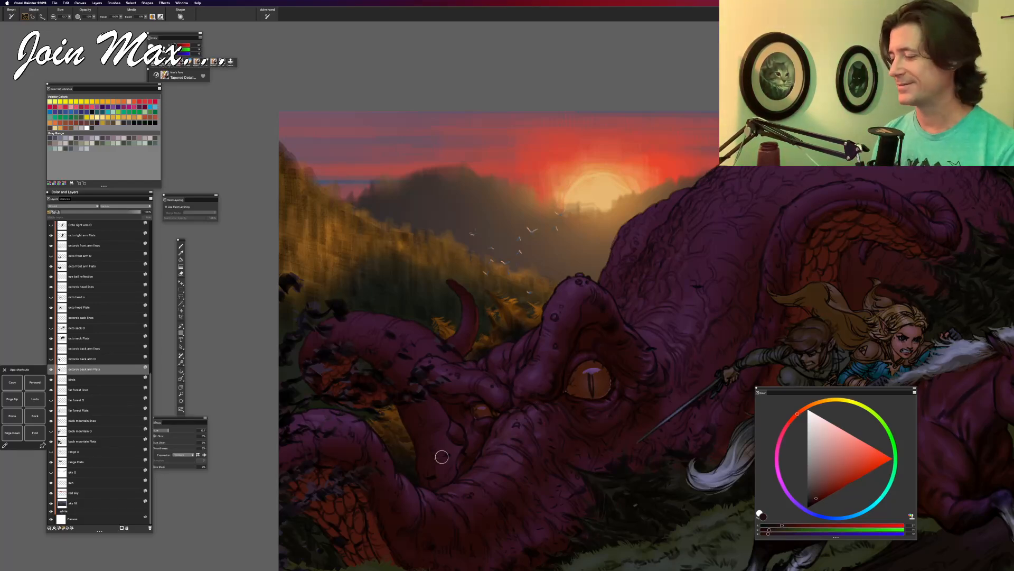
# Step: Remix the sampled dark red into a bright, saturated orange for the sunlight on the octorok's back arm
pyautogui.hscroll(5, 423, 462)
pyautogui.scroll(3, 434, 440)
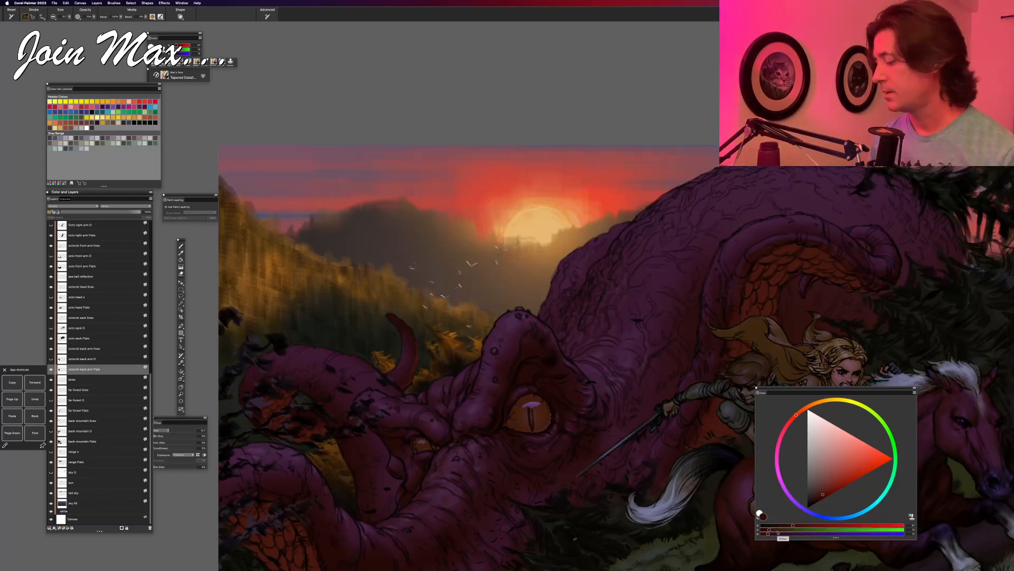
pyautogui.click(778, 531)
pyautogui.click(777, 534)
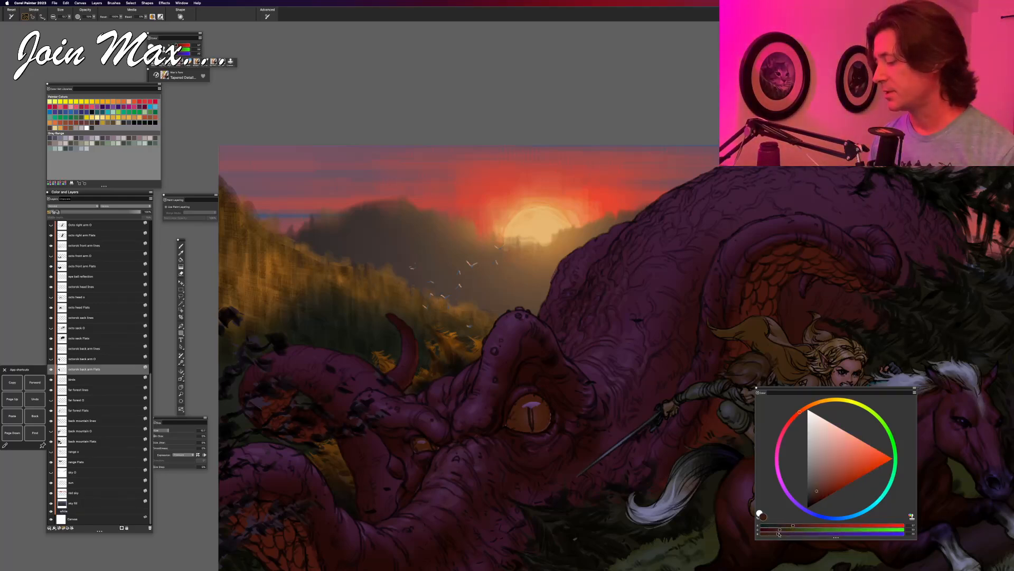
pyautogui.click(876, 527)
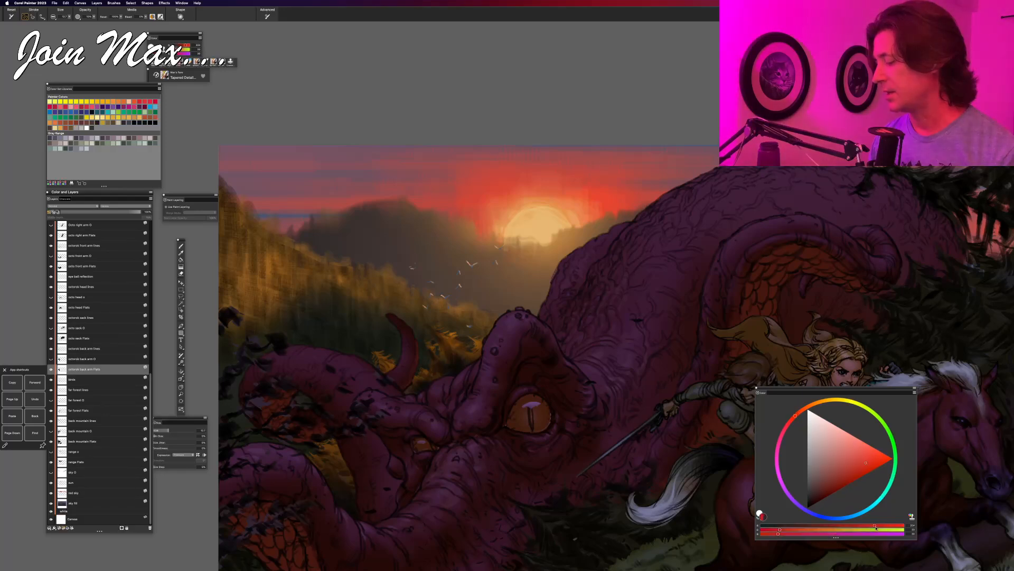
pyautogui.click(823, 530)
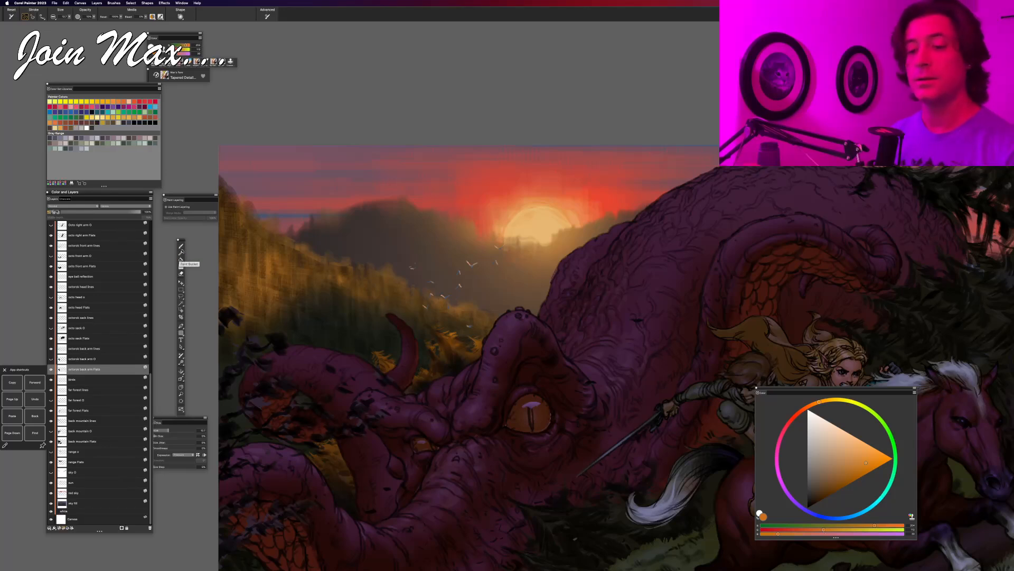
# Step: Return to the brush and enlarge it to a broad size suited to glowing light on the back arm
pyautogui.click(180, 246)
pyautogui.moveTo(402, 459); pyautogui.dragTo(334, 466)
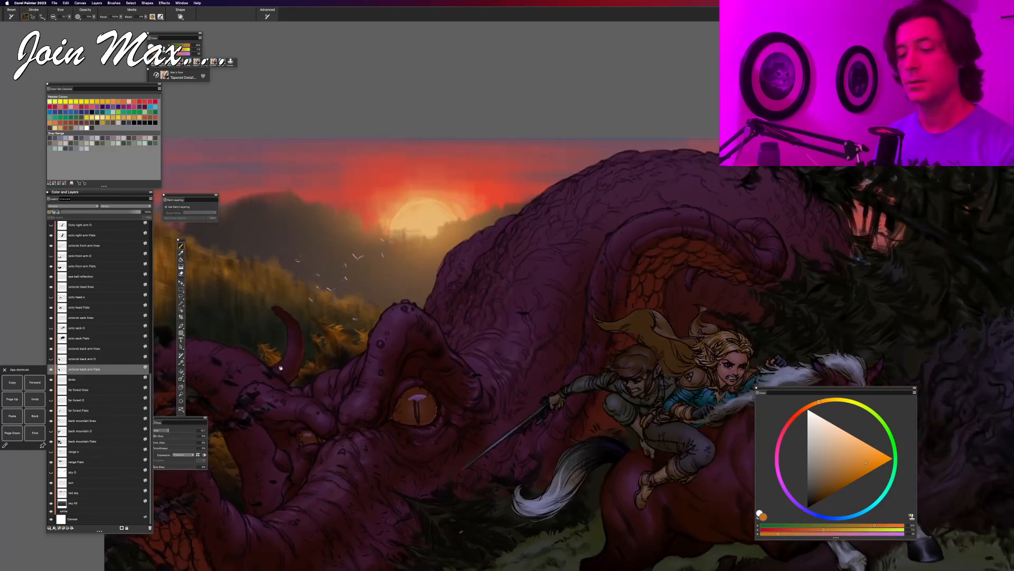
pyautogui.moveTo(276, 369); pyautogui.dragTo(338, 434)
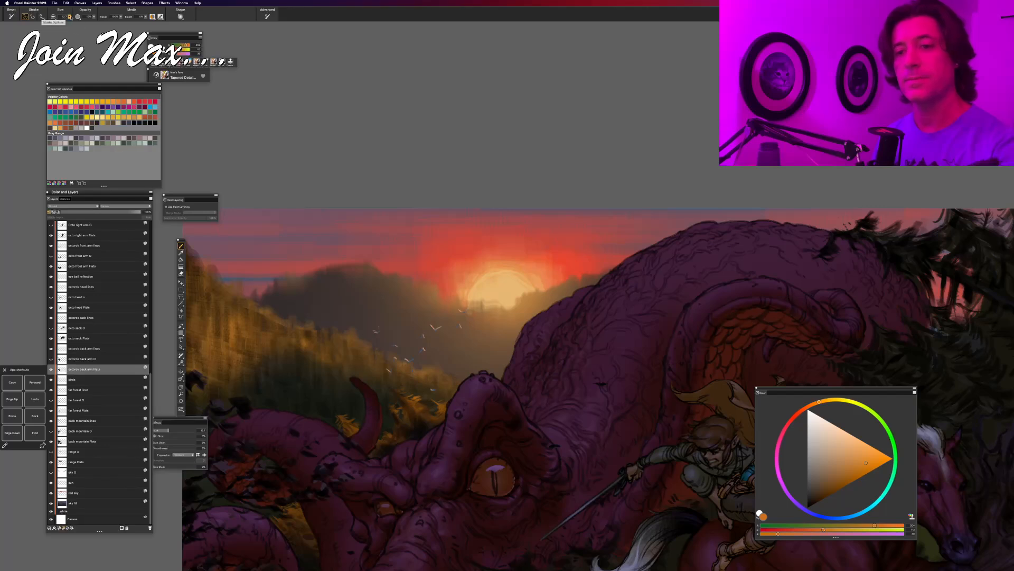
pyautogui.click(69, 17)
pyautogui.click(72, 32)
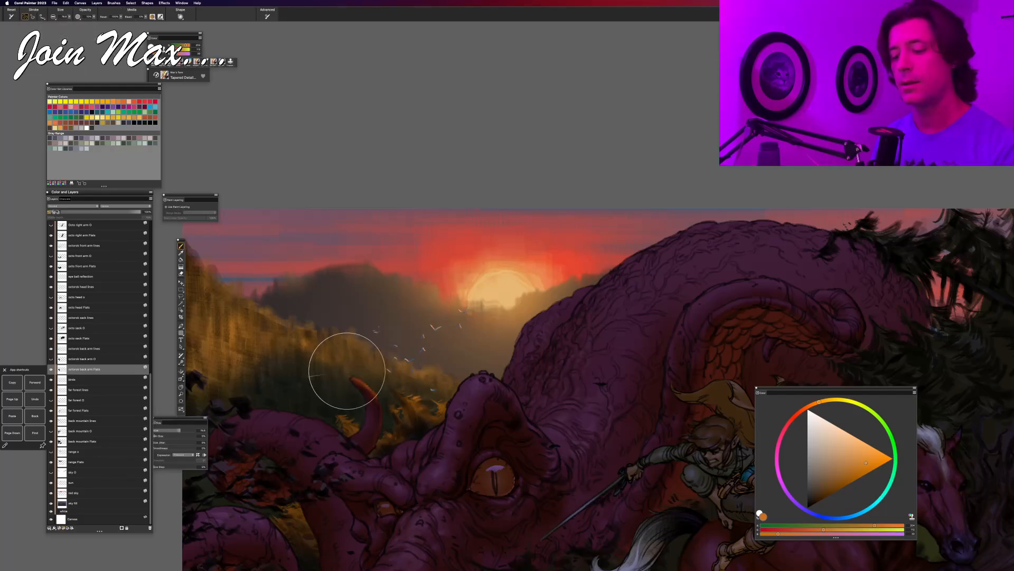
# Step: Brush orange sunset light onto the raised tentacle tip and along the upper edge of the curled back arm
pyautogui.moveTo(311, 490); pyautogui.dragTo(340, 396)
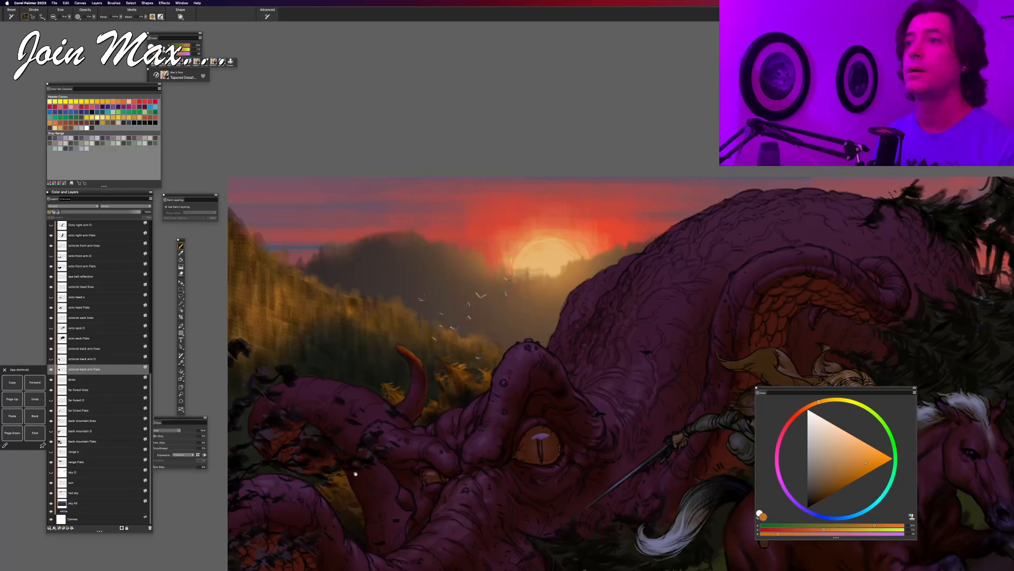
pyautogui.moveTo(356, 470); pyautogui.dragTo(358, 430)
pyautogui.scroll(1, 360, 371)
pyautogui.scroll(2, 361, 372)
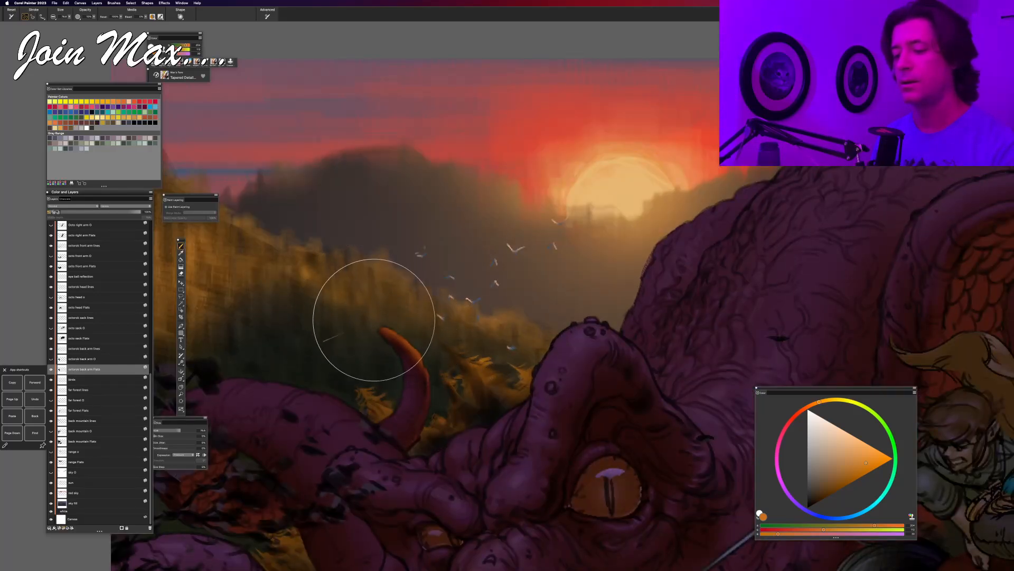
pyautogui.press('super+minus')
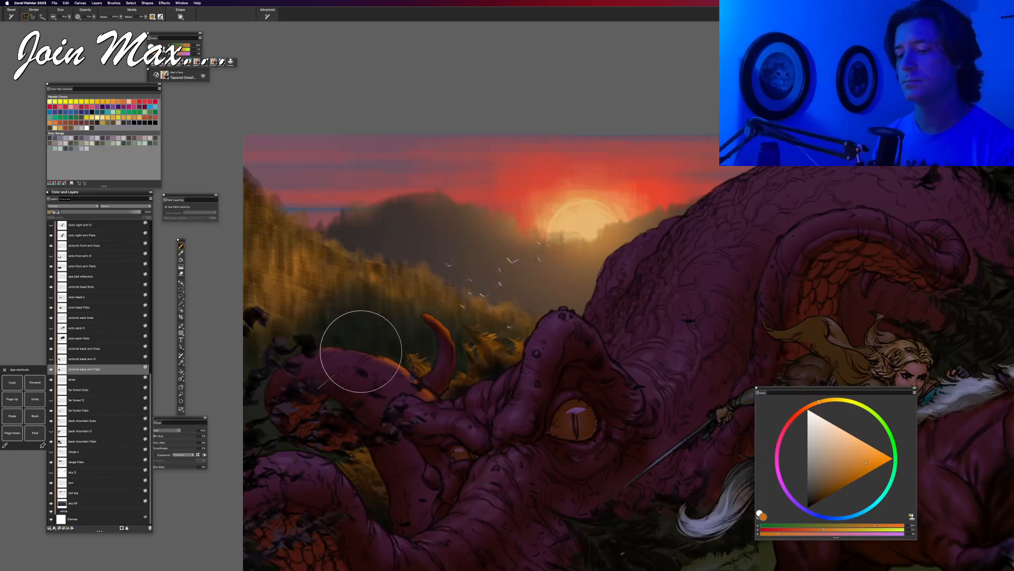
pyautogui.press('super+minus')
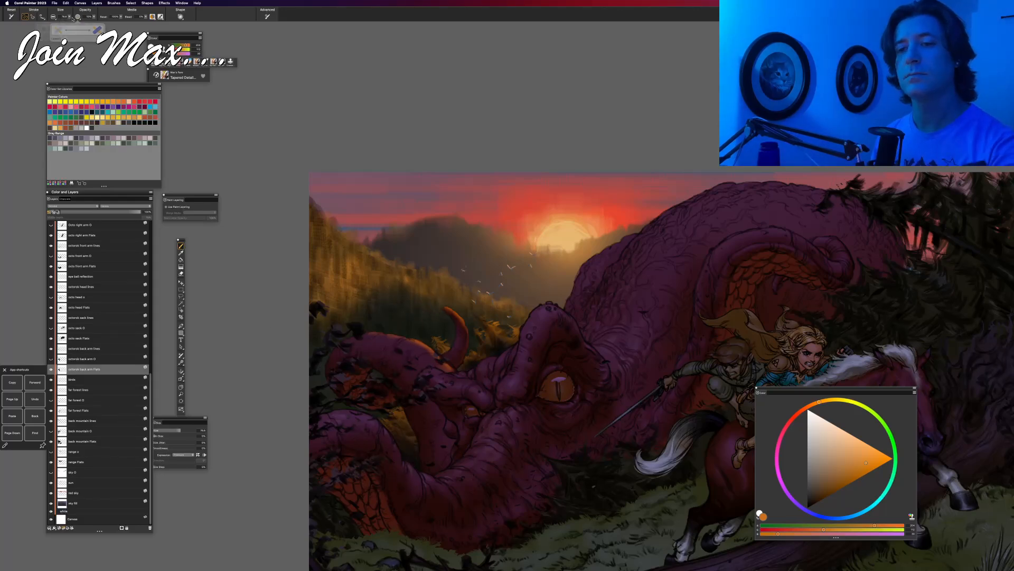
# Step: Enlarge the brush further for a wider, softer glow on the back arm
pyautogui.press(']')
pyautogui.press(']')
pyautogui.press(']')
pyautogui.press(']')
pyautogui.press(']')
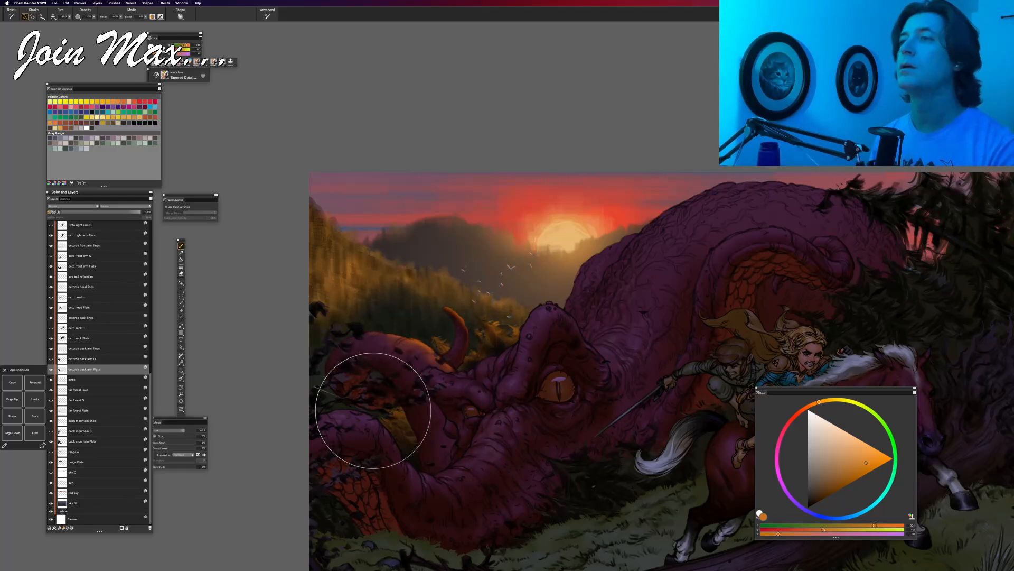
# Step: Try brushing a broad orange glow over the top of the curled back arm
pyautogui.press('super+minus')
pyautogui.press('super+minus')
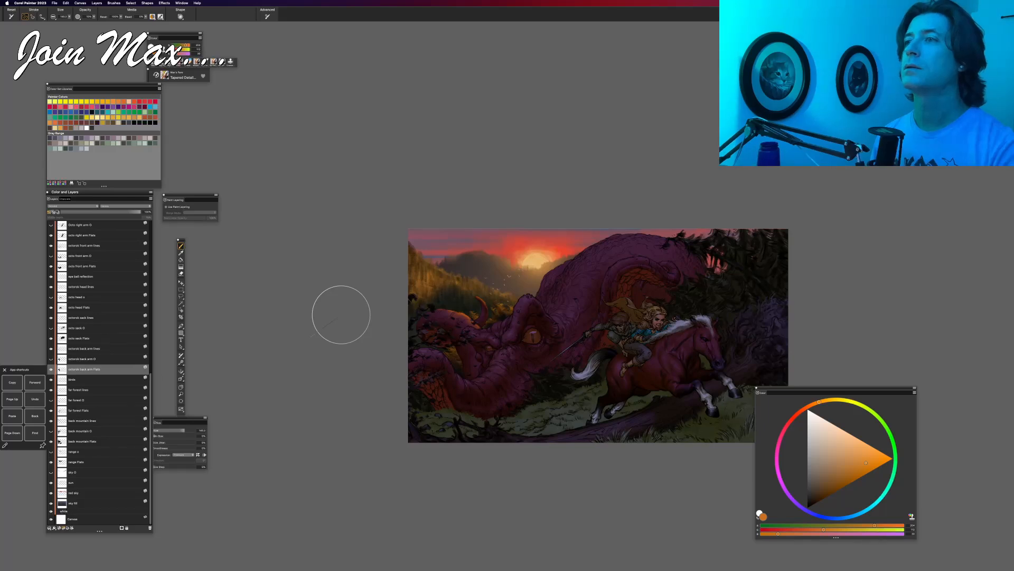
pyautogui.press('super+equal')
pyautogui.press('super+equal')
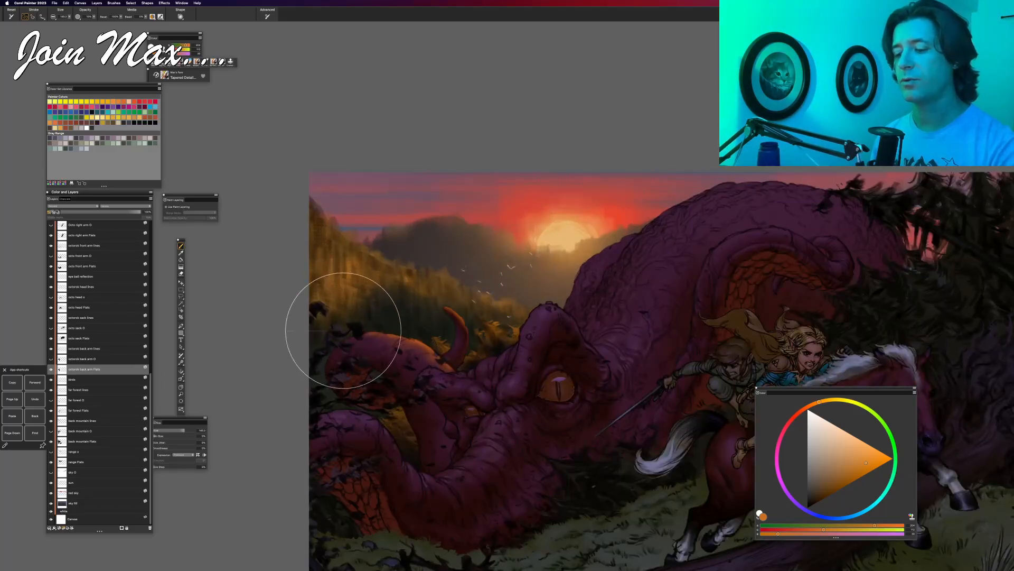
pyautogui.moveTo(355, 331)
pyautogui.mouseDown()
pyautogui.moveTo(331, 340)
pyautogui.moveTo(341, 332)
pyautogui.mouseUp()
pyautogui.moveTo(423, 345); pyautogui.dragTo(413, 344)
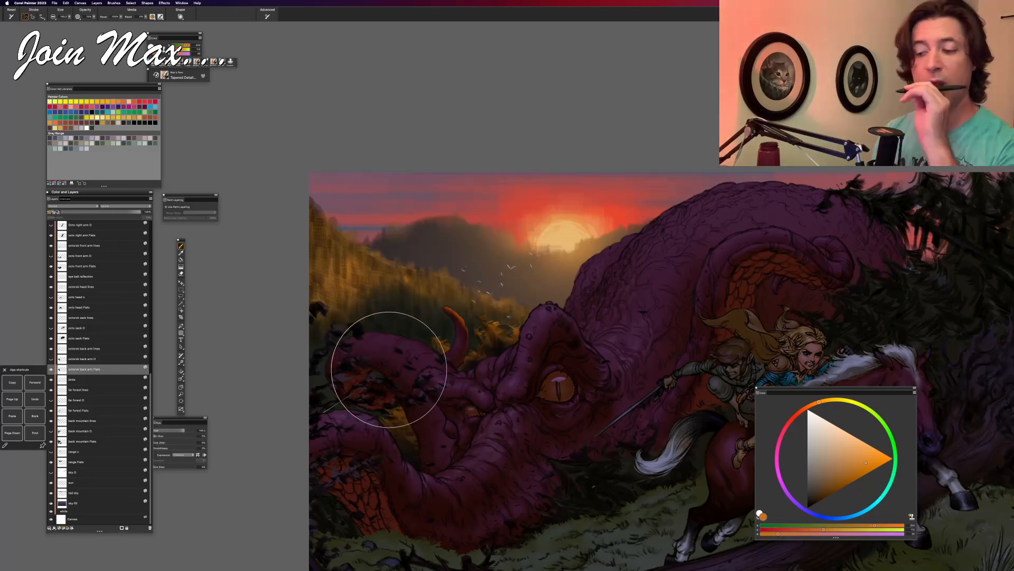
# Step: Select the content of the octorok back arm flats layer to confine painting to the arm's shape
pyautogui.rightClick(64, 373)
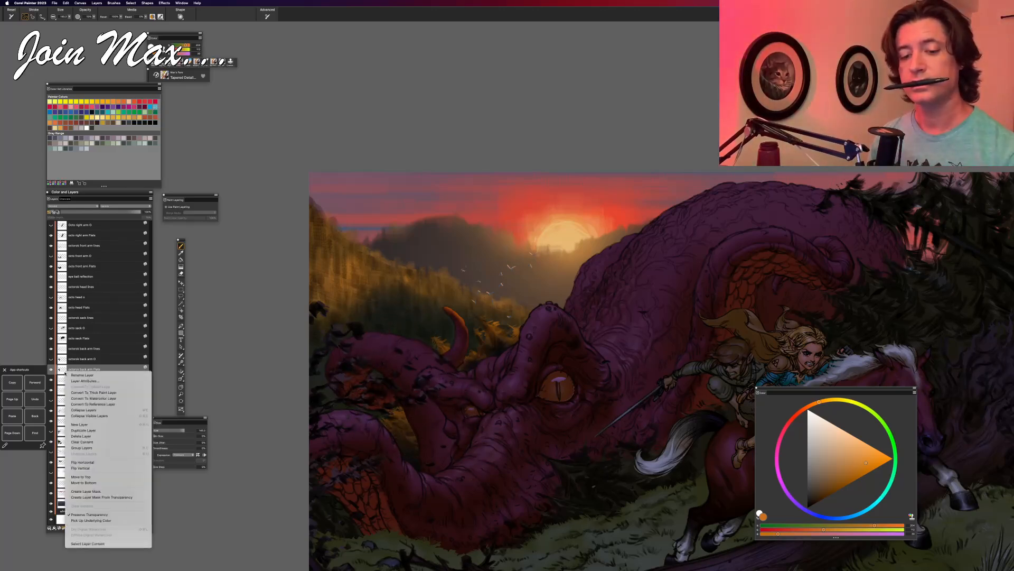
pyautogui.click(112, 542)
pyautogui.scroll(2, 396, 407)
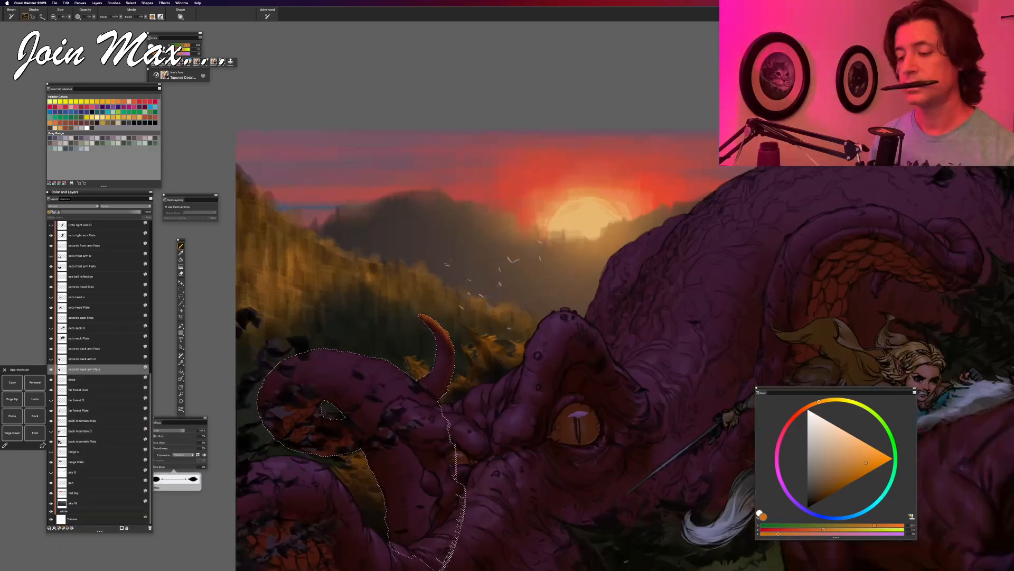
pyautogui.scroll(1, 370, 442)
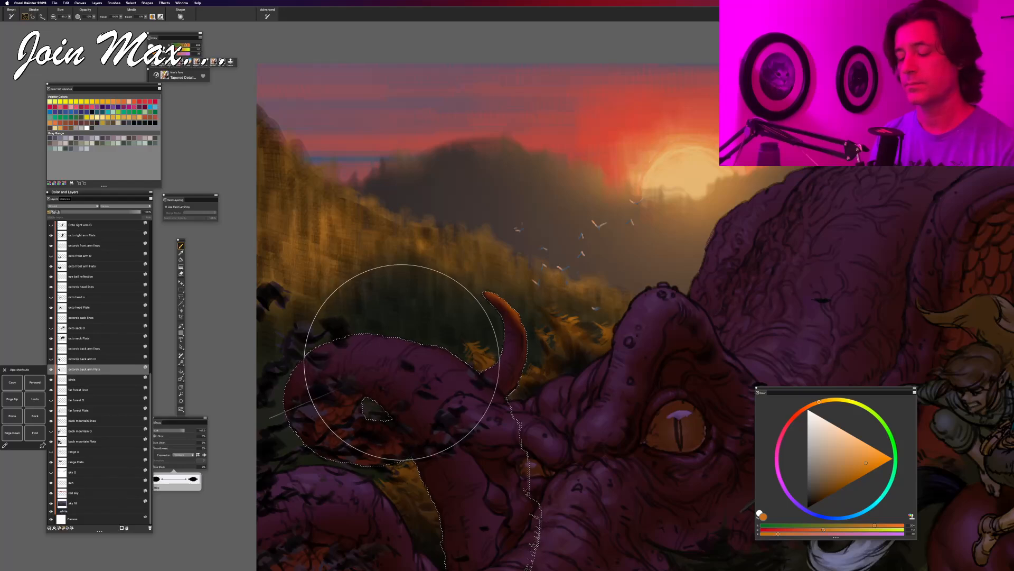
# Step: Try brushing a broad orange glow onto the top of the curled back arm within a lasso-refined selection
pyautogui.press('l')
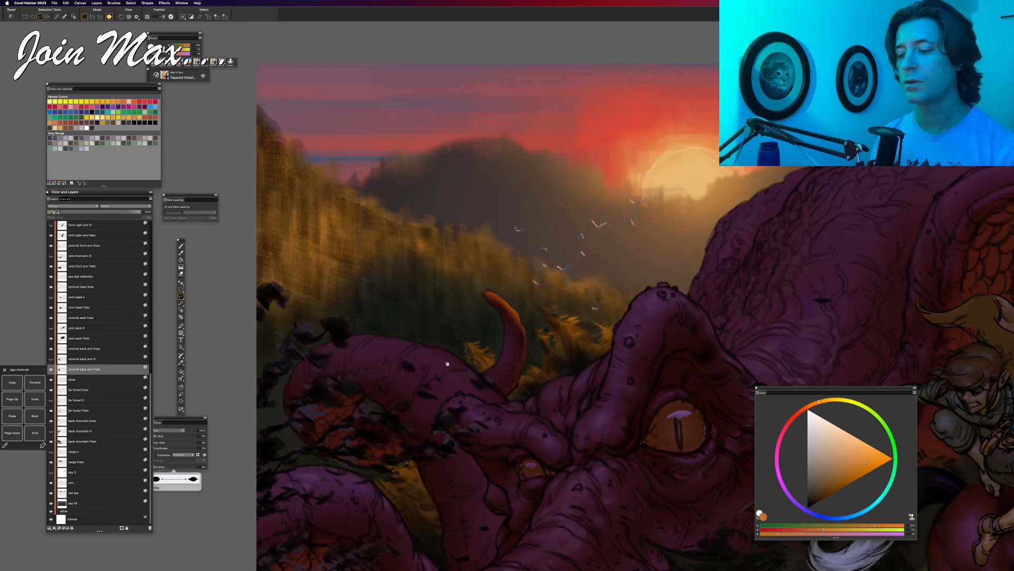
pyautogui.hscroll(3, 343, 473)
pyautogui.press('b')
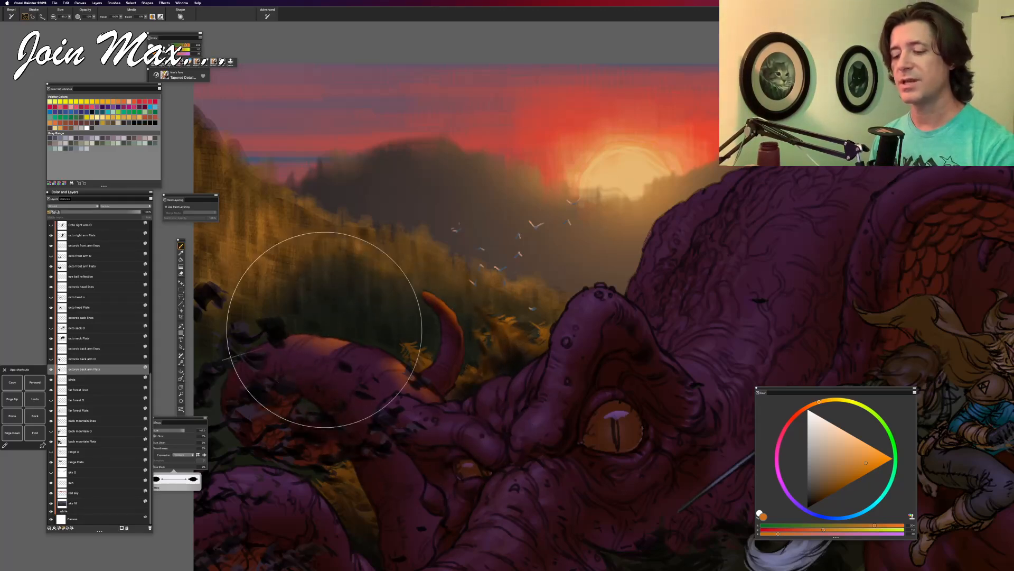
pyautogui.press('super+minus')
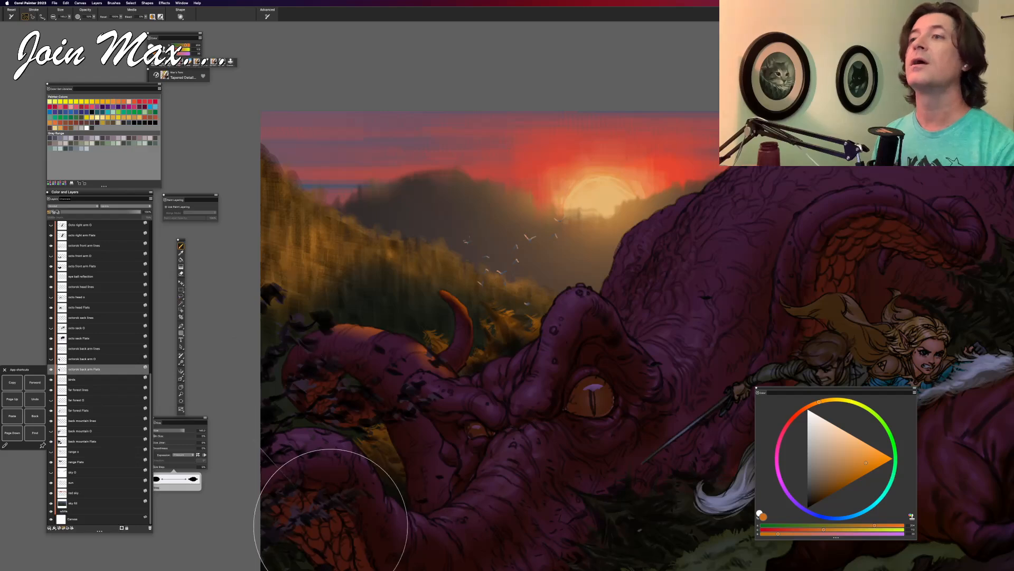
pyautogui.press('super+minus')
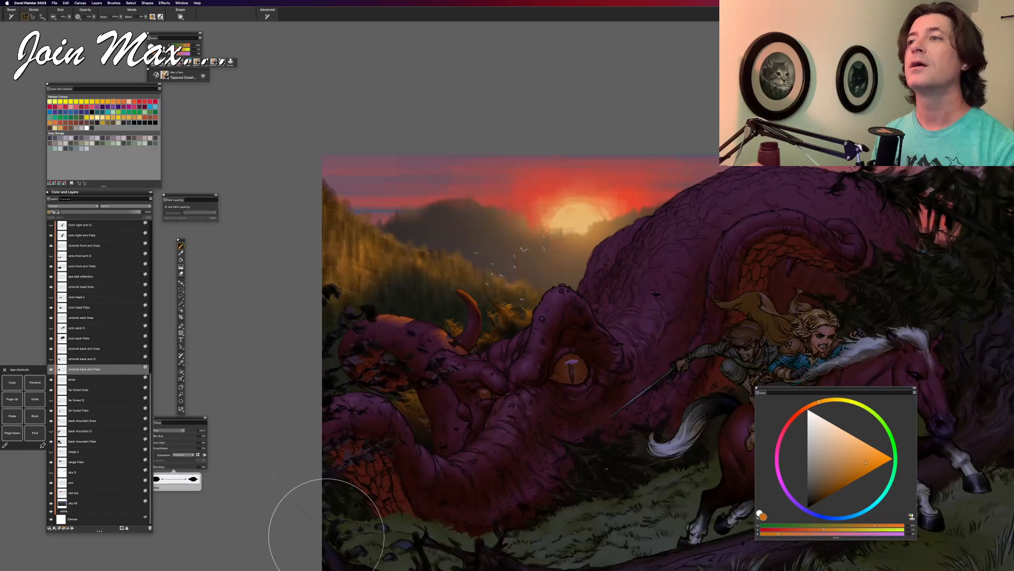
pyautogui.press('super+equal')
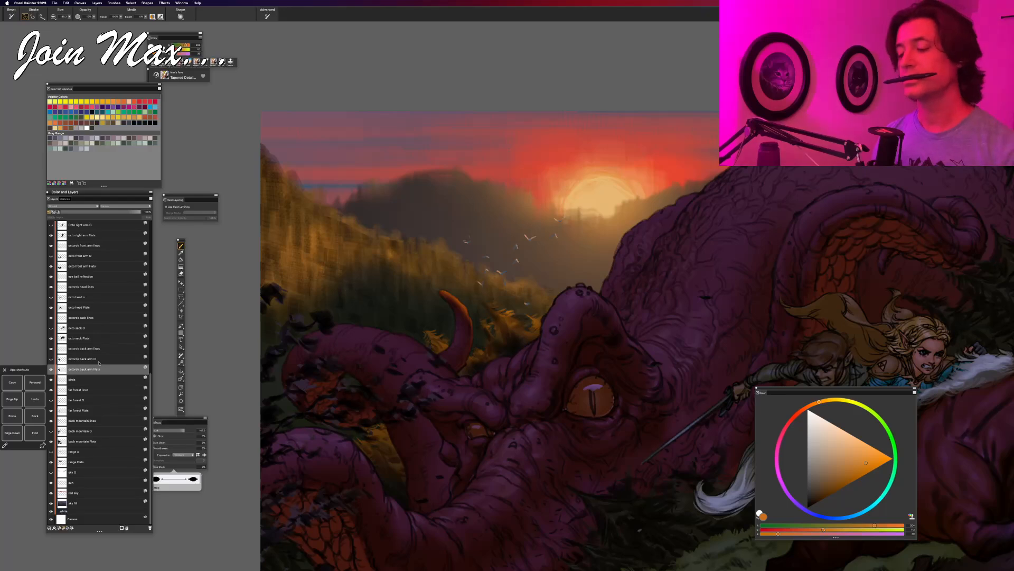
# Step: Reselect the octorok back arm flats layer's content and refine the selection with the lasso along the coil's overlap
pyautogui.press('shift+super+d')
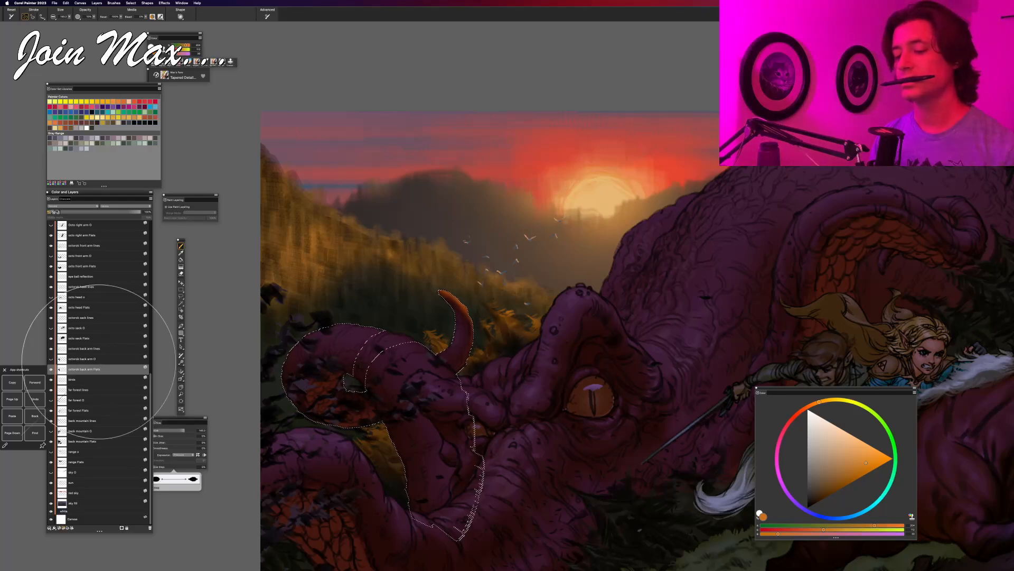
pyautogui.rightClick(61, 369)
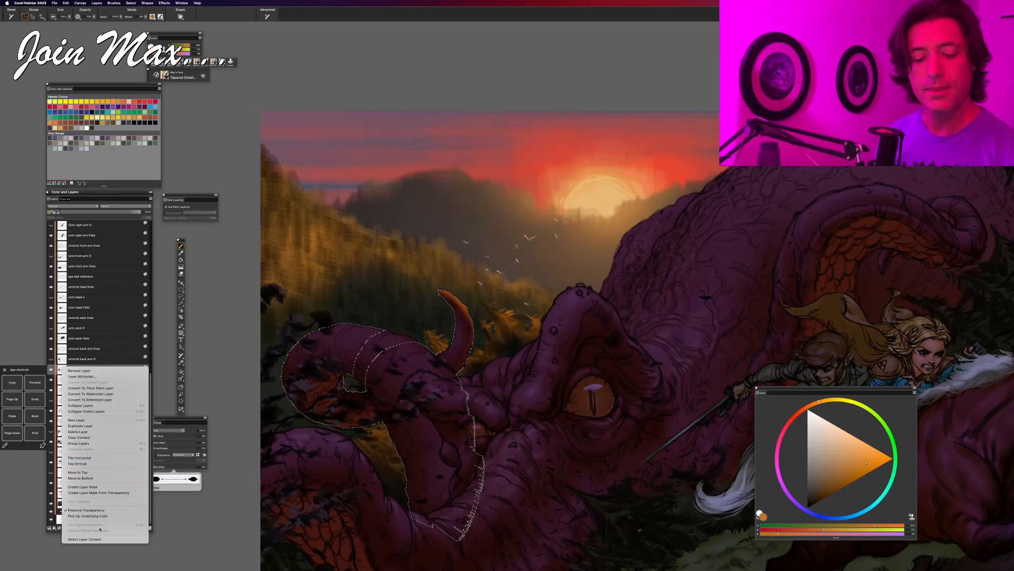
pyautogui.click(98, 539)
pyautogui.moveTo(466, 399); pyautogui.dragTo(448, 397)
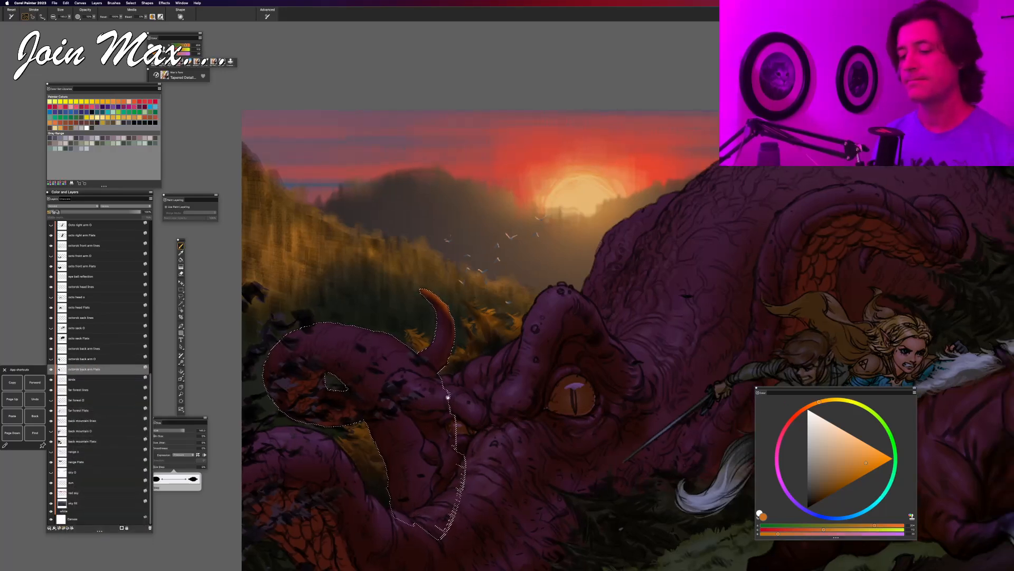
pyautogui.press('l')
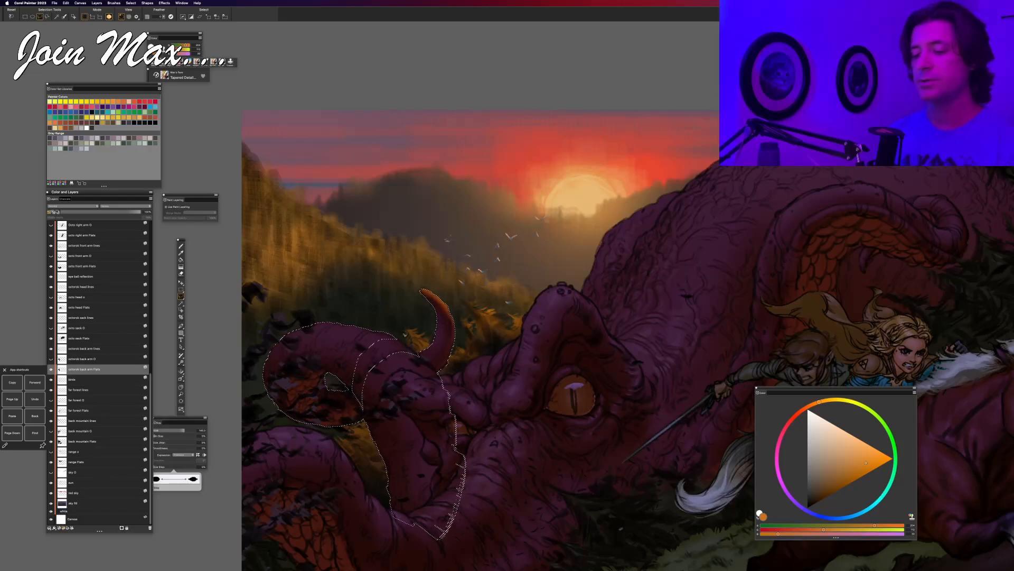
# Step: Brush a soft orange sunset glow over the top of the curled back arm, deselect, and undo the last extra stroke
pyautogui.press('b')
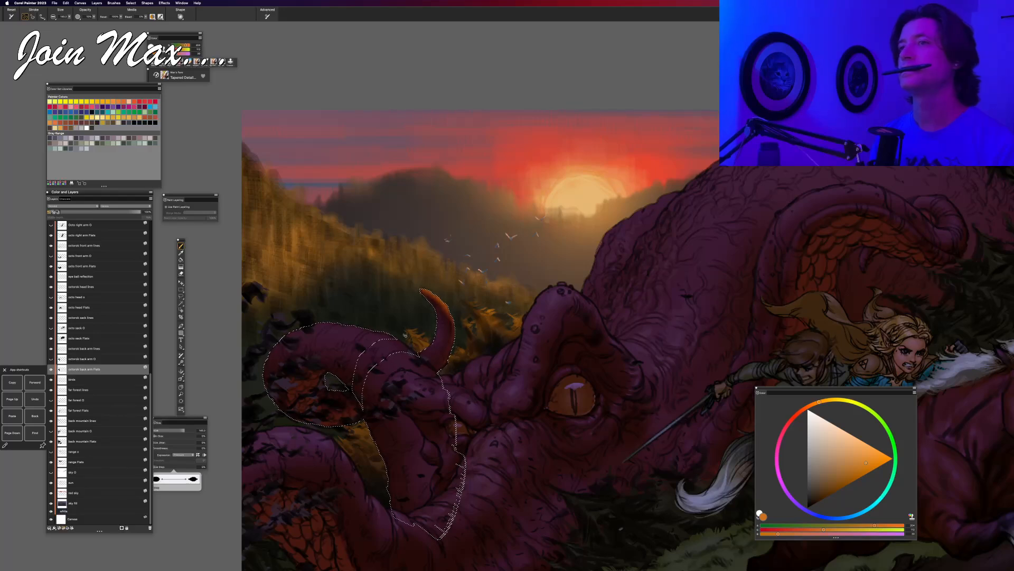
pyautogui.press('super+d')
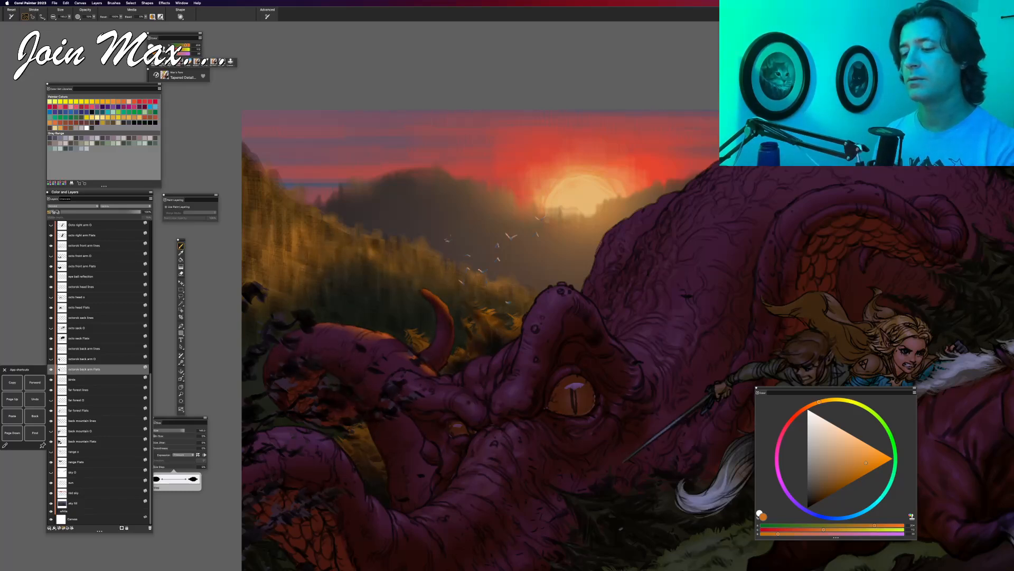
pyautogui.press('super+minus')
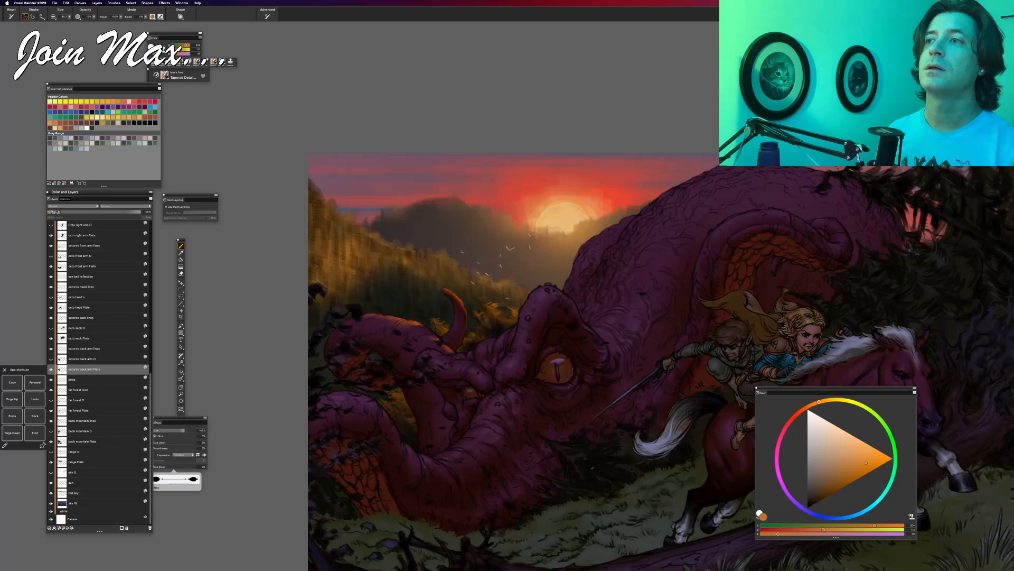
pyautogui.press('super+plus')
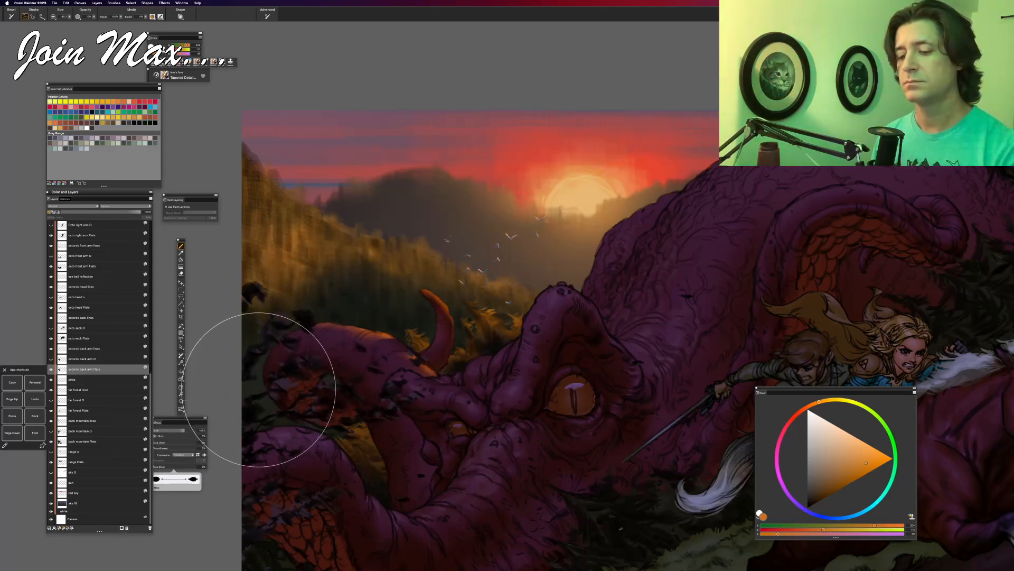
pyautogui.moveTo(299, 370); pyautogui.dragTo(254, 358)
pyautogui.press('super+z')
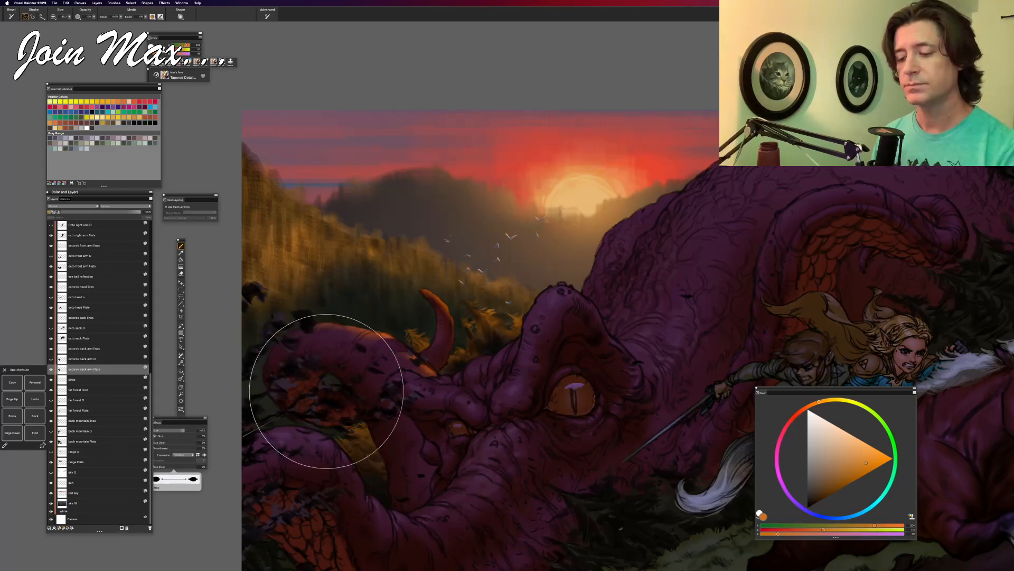
# Step: Examine how the back arm's orange glow reads within the whole illustration
pyautogui.press('super+minus')
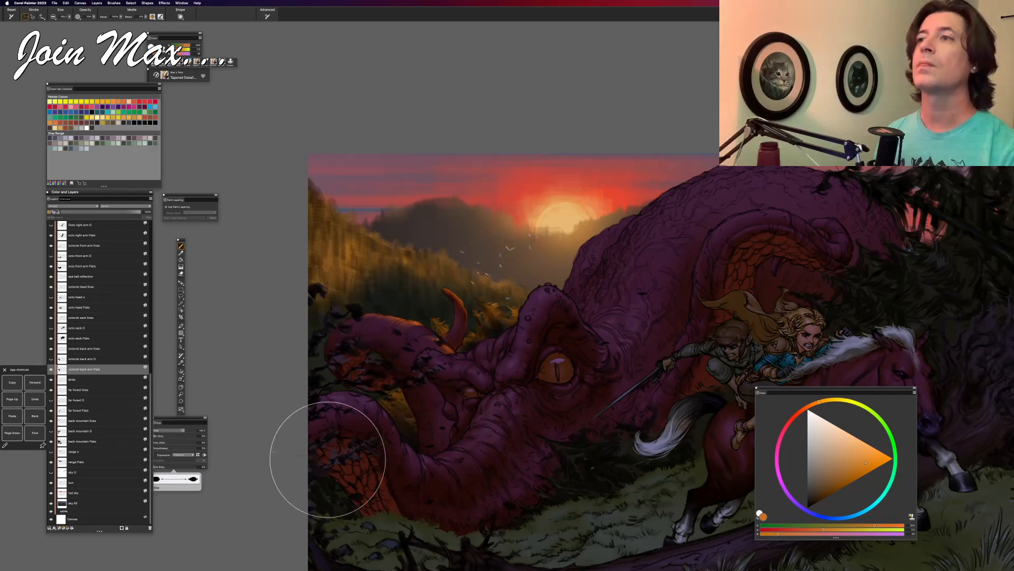
pyautogui.press('super+minus')
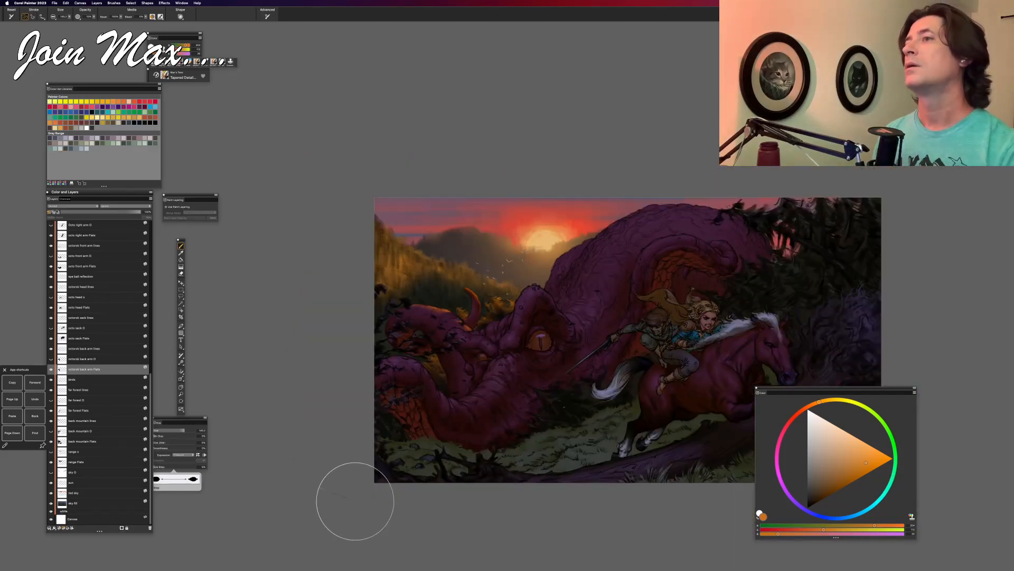
pyautogui.press('super+equal')
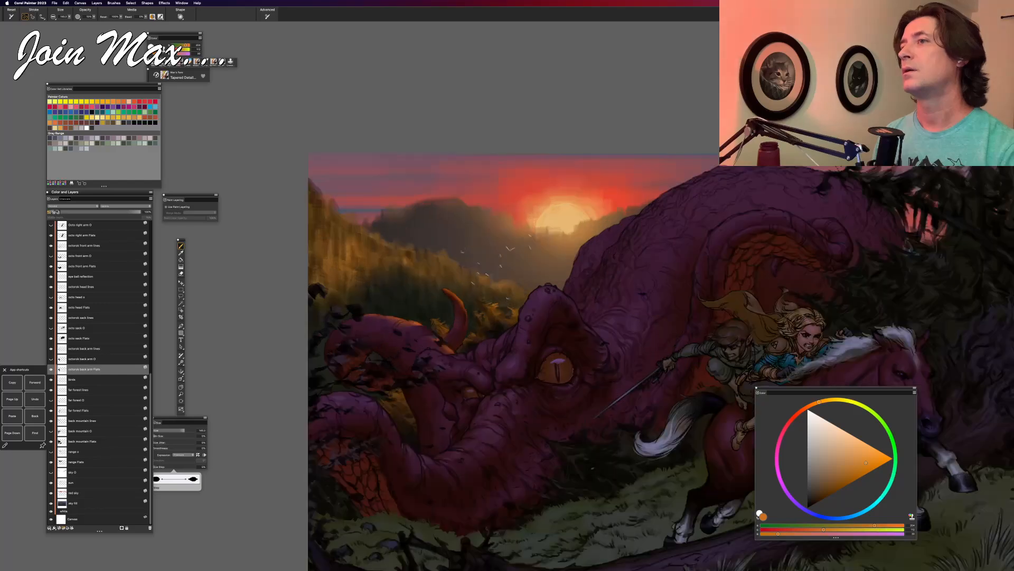
pyautogui.press('super+equal')
pyautogui.press('super+minus')
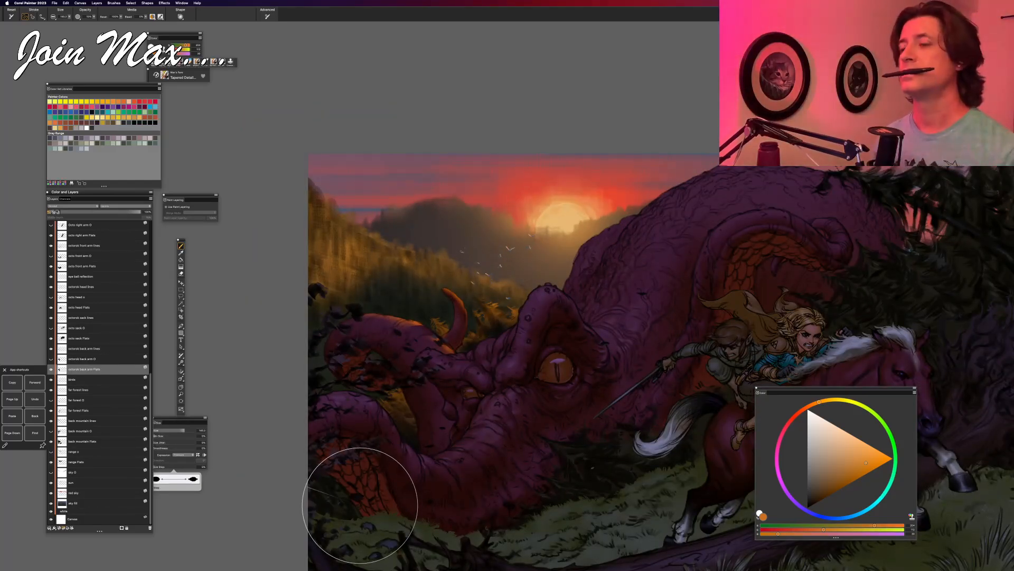
pyautogui.moveTo(547, 443); pyautogui.dragTo(455, 424)
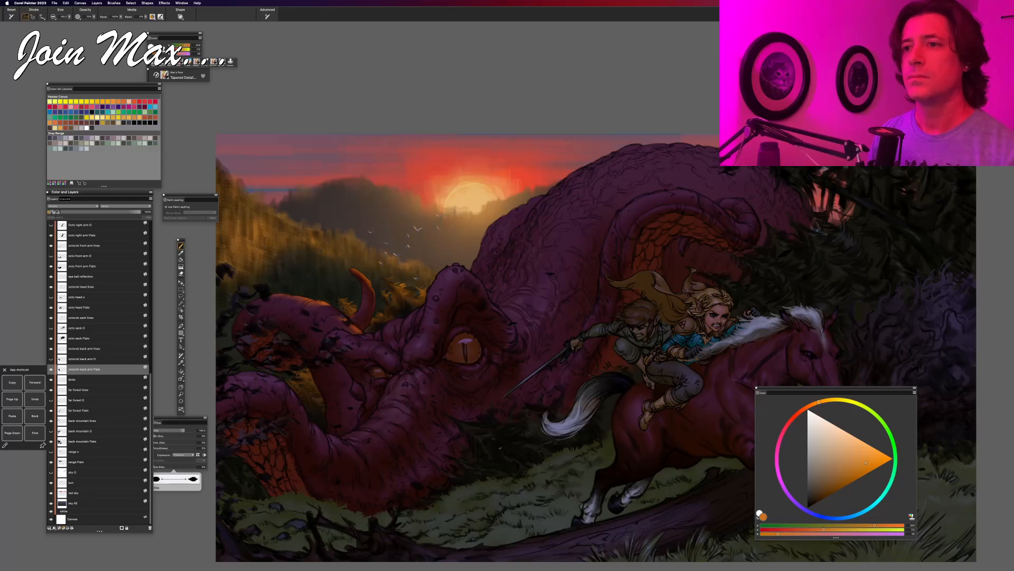
# Step: Review the full painting with the palettes hidden, bring them back, and recheck the octorok's arms and head
pyautogui.press('Tab')
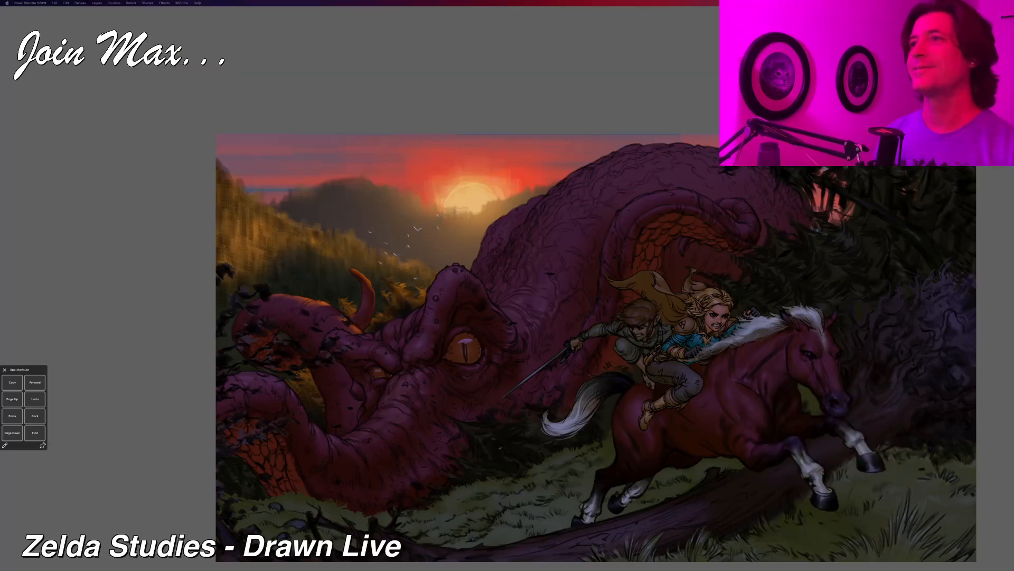
pyautogui.press('super+Tab')
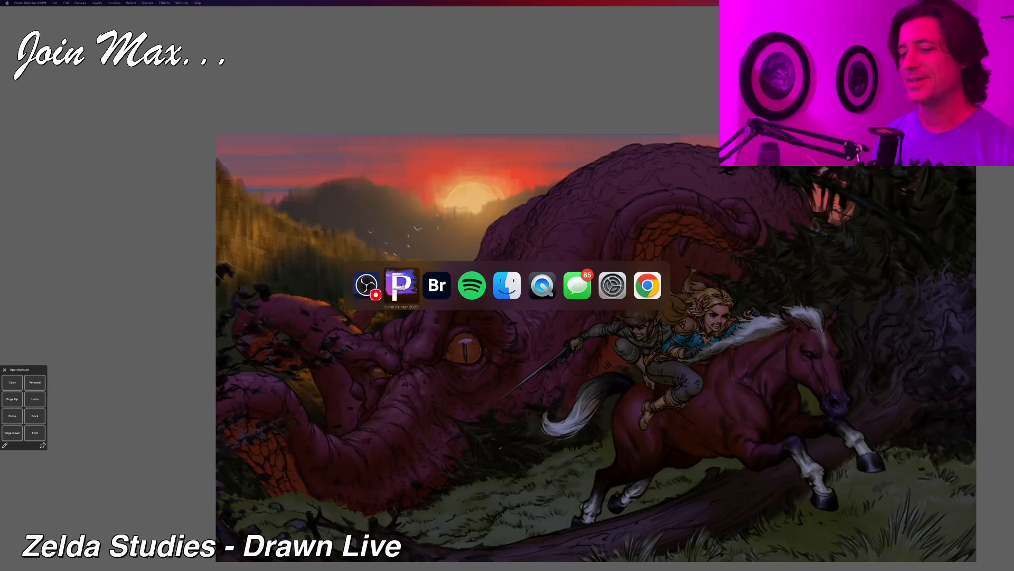
pyautogui.click(403, 286)
pyautogui.moveTo(430, 343); pyautogui.dragTo(457, 295)
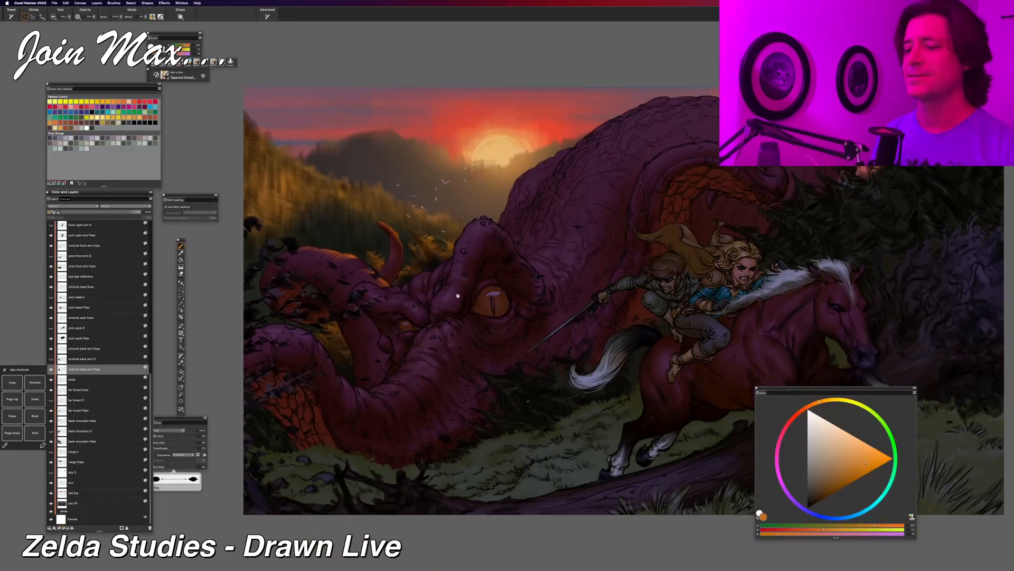
pyautogui.scroll(2, 458, 295)
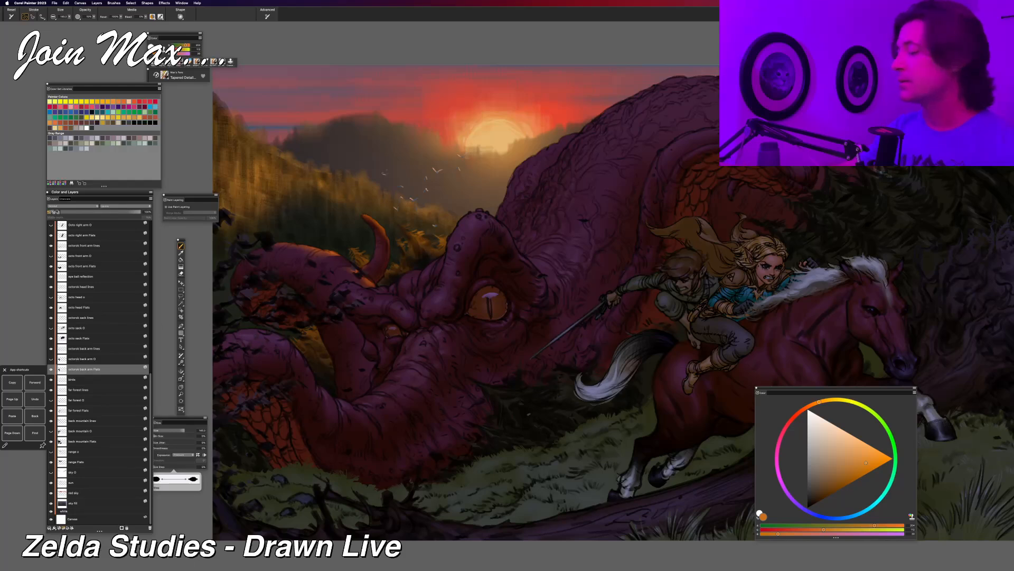
pyautogui.moveTo(538, 304); pyautogui.dragTo(516, 335)
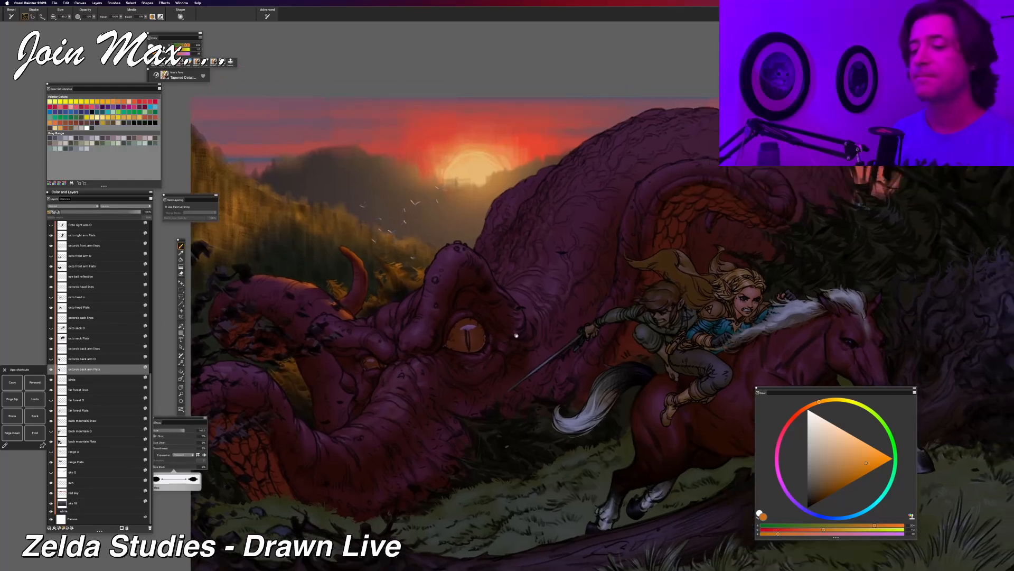
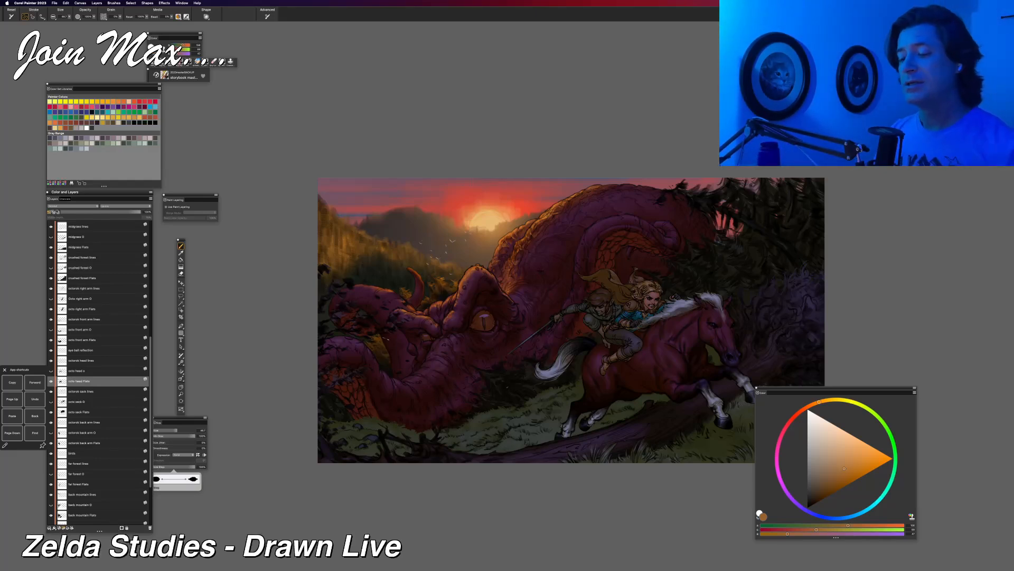
# Step: Examine the sunset rim light on the octorok's head, back and arms across the full composition
pyautogui.moveTo(349, 448); pyautogui.dragTo(325, 448)
pyautogui.scroll(5, 324, 449)
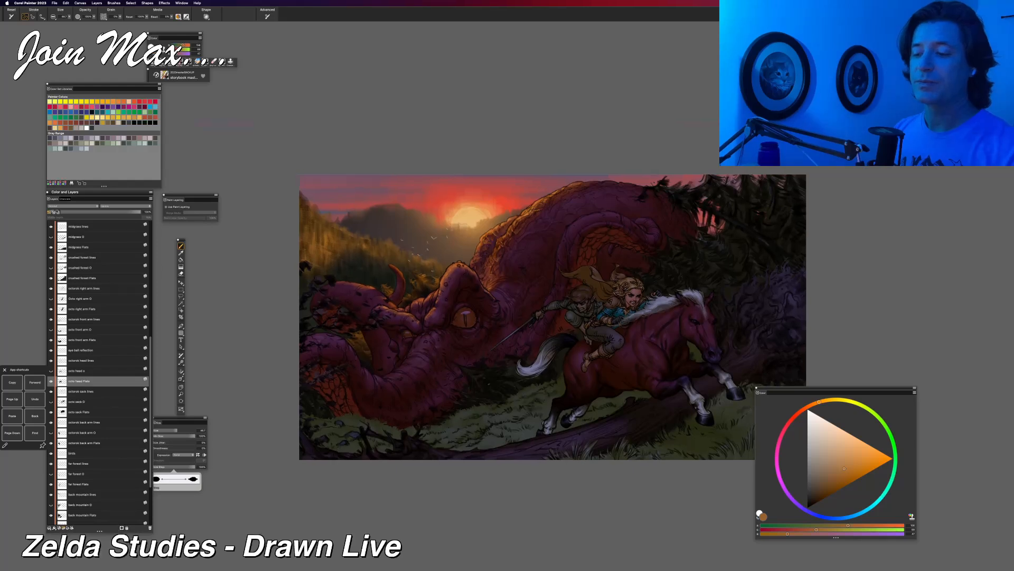
pyautogui.scroll(-5, 315, 500)
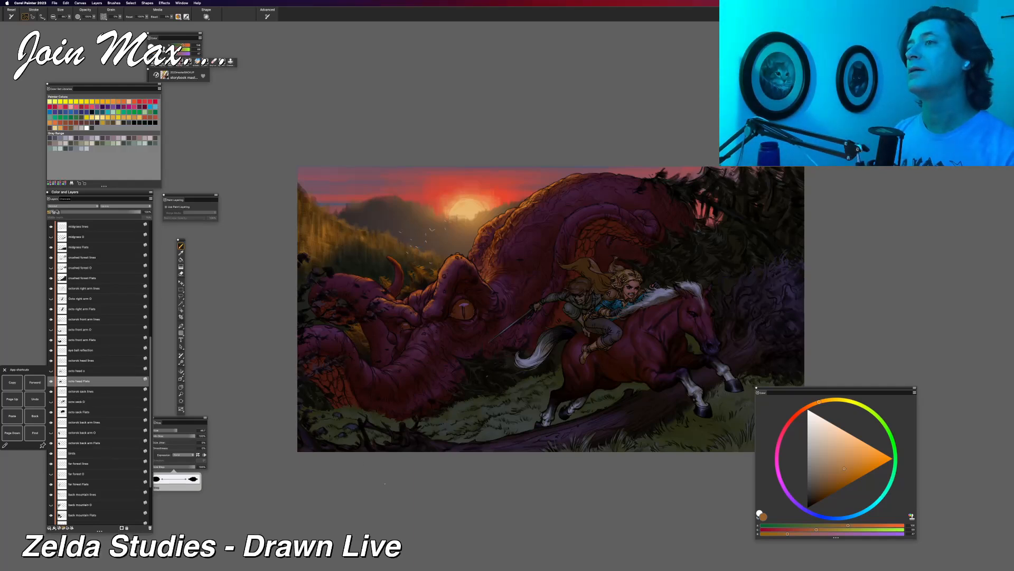
pyautogui.press('super+plus')
pyautogui.moveTo(378, 469); pyautogui.dragTo(419, 459)
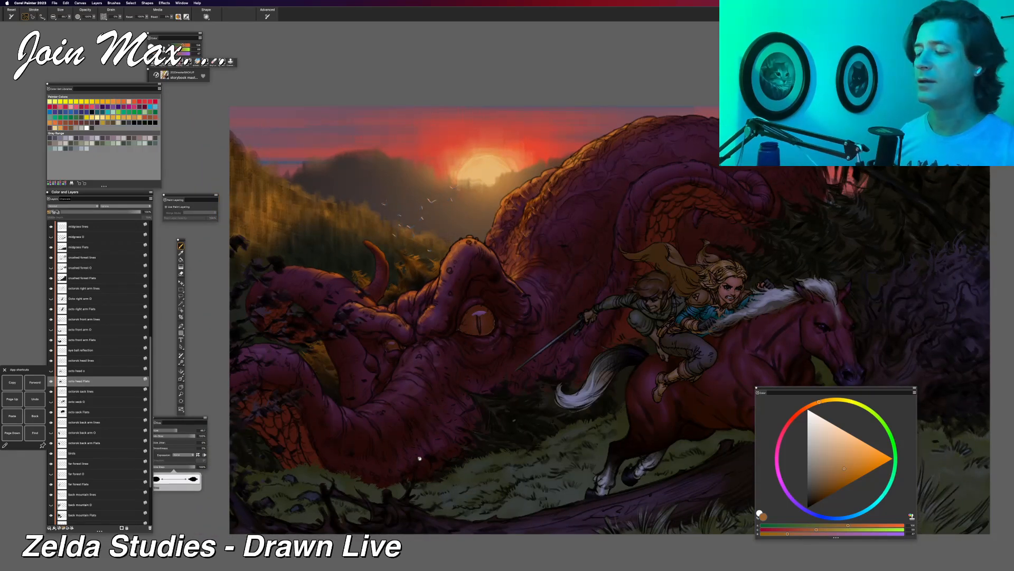
pyautogui.press('super+minus')
pyautogui.press('super+minus')
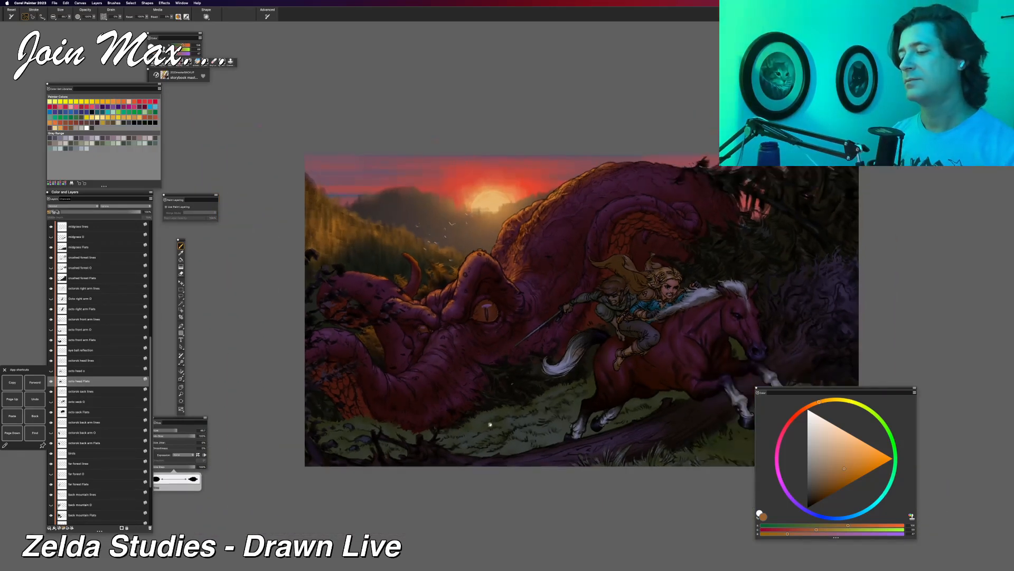
pyautogui.moveTo(500, 410); pyautogui.dragTo(483, 418)
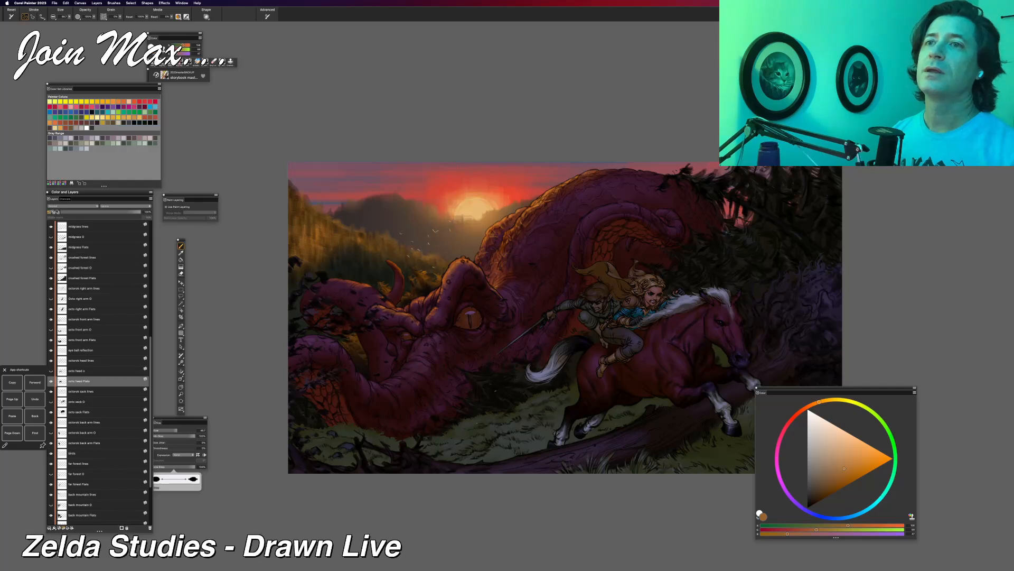
pyautogui.moveTo(475, 375); pyautogui.dragTo(466, 379)
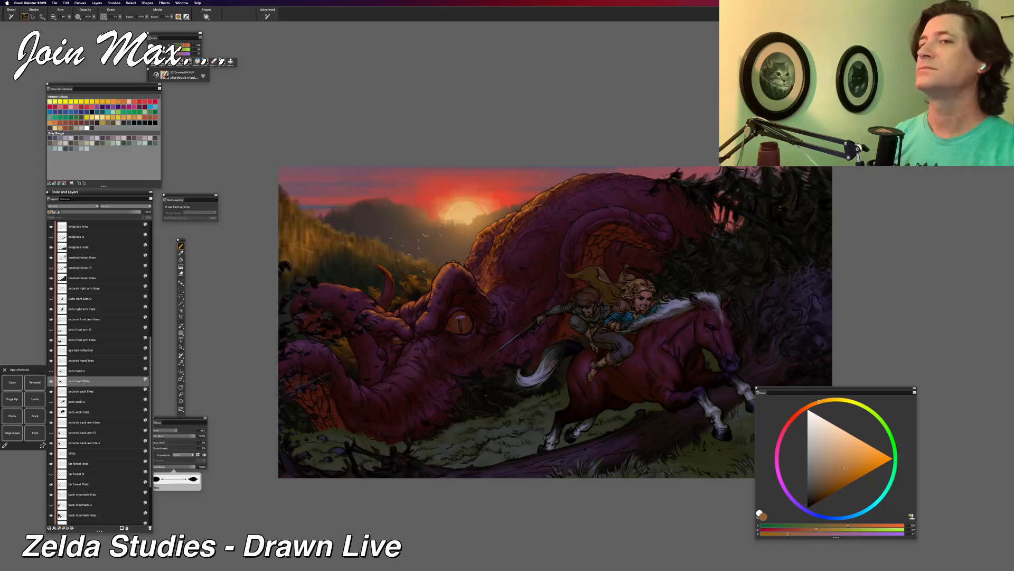
# Step: Switch to Chrome, move the Santa Susana mountains image search window over the painting and enlarge it
pyautogui.moveTo(485, 569)
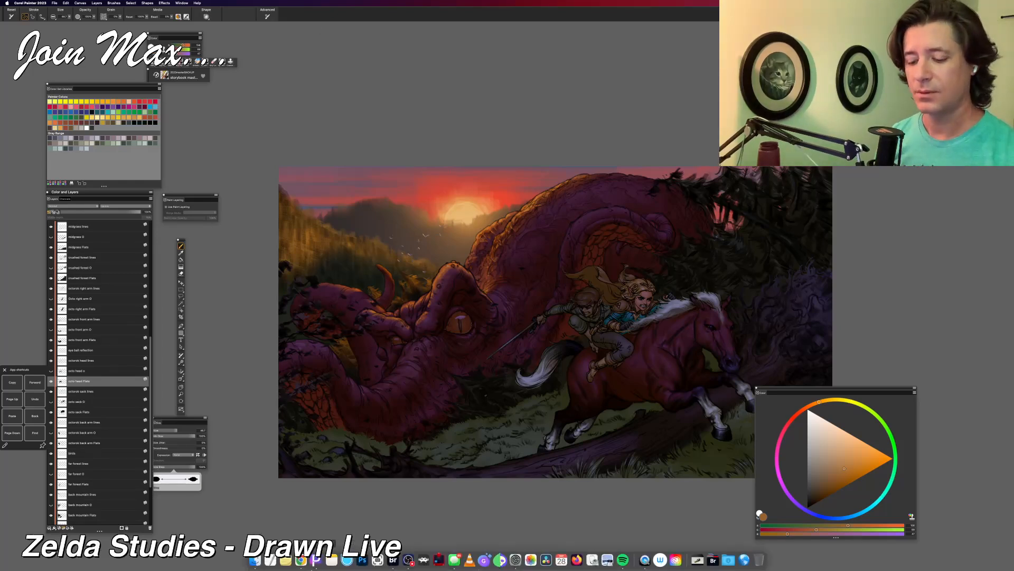
pyautogui.click(300, 562)
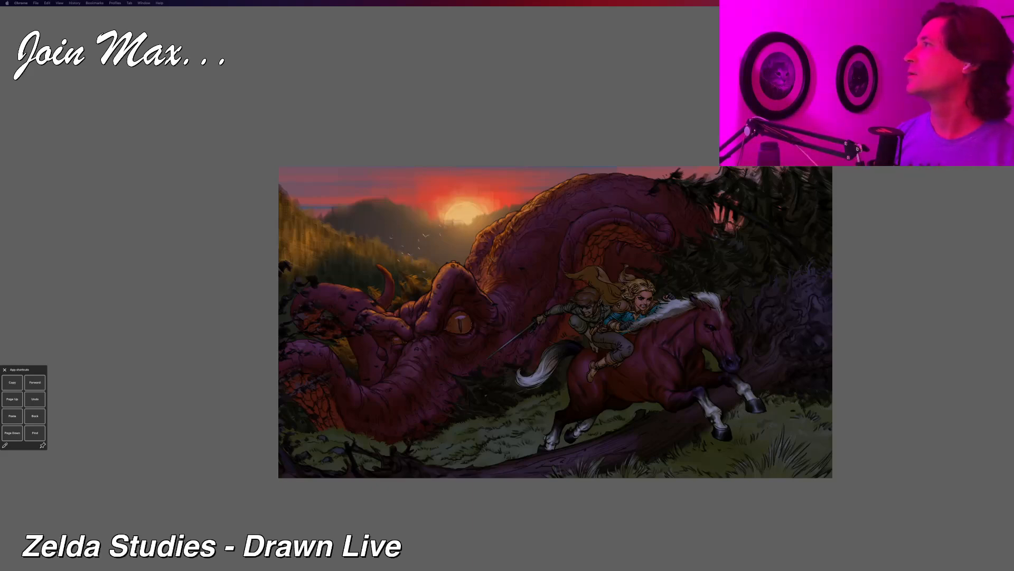
pyautogui.moveTo(775, 0)
pyautogui.mouseDown()
pyautogui.moveTo(703, 0)
pyautogui.moveTo(572, 57)
pyautogui.moveTo(265, 55)
pyautogui.mouseUp()
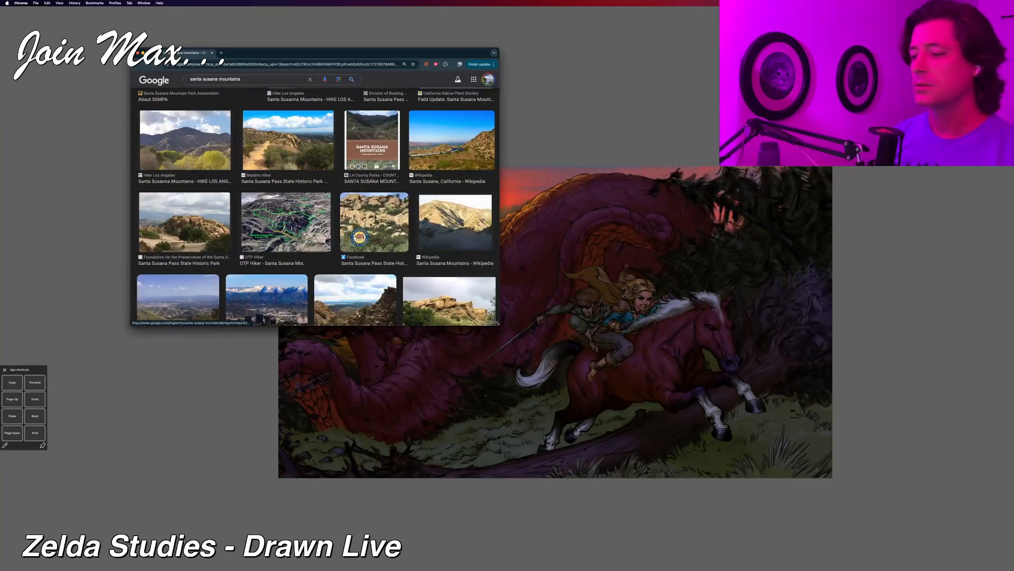
pyautogui.moveTo(497, 323); pyautogui.dragTo(984, 566)
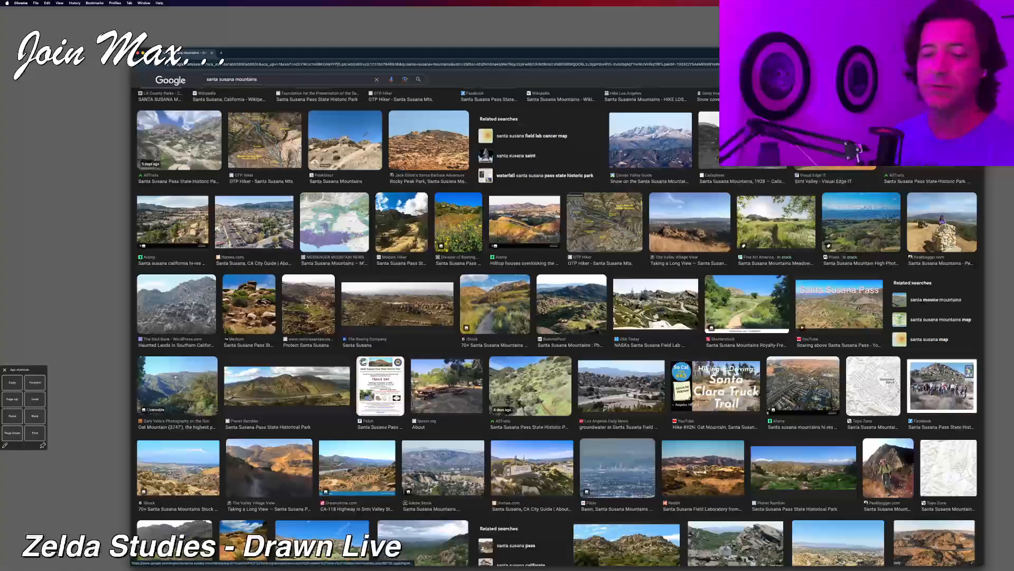
# Step: Browse the Santa Susana mountains image results and preview several Santa Susana Pass State Historic Park photos for the rocky terrain
pyautogui.scroll(1, 339, 207)
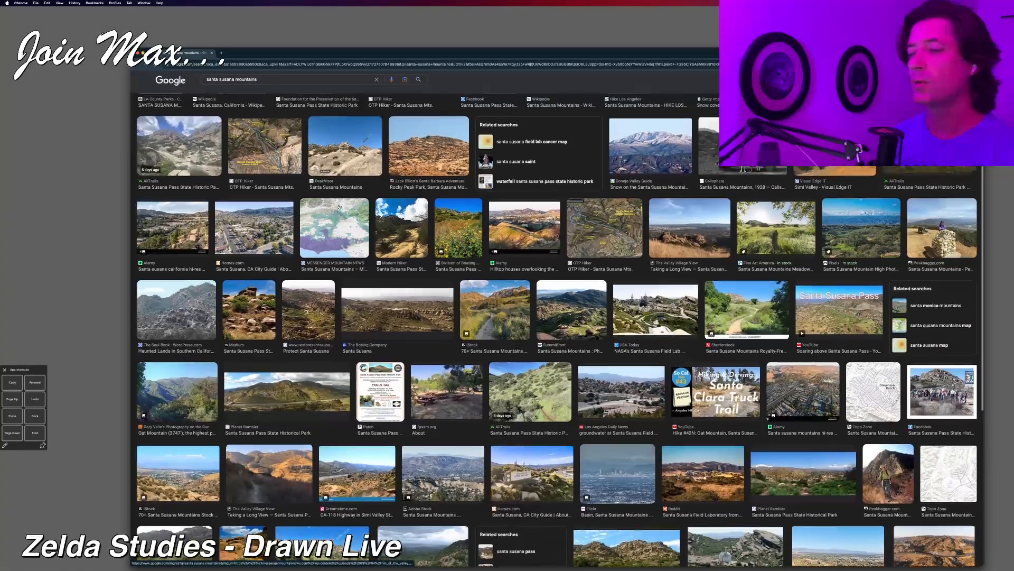
pyautogui.scroll(5, 339, 206)
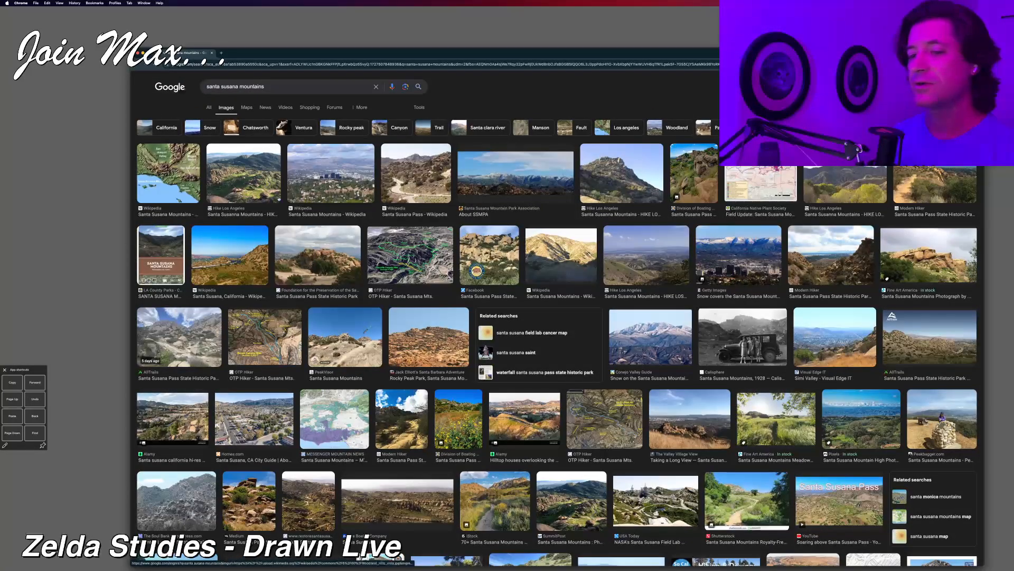
pyautogui.click(324, 258)
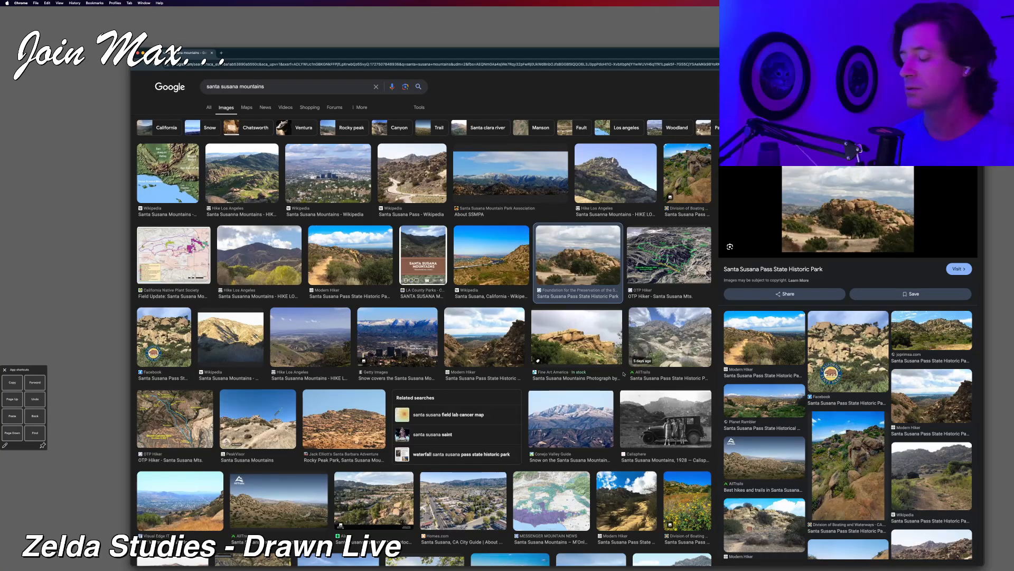
pyautogui.scroll(-10, 624, 374)
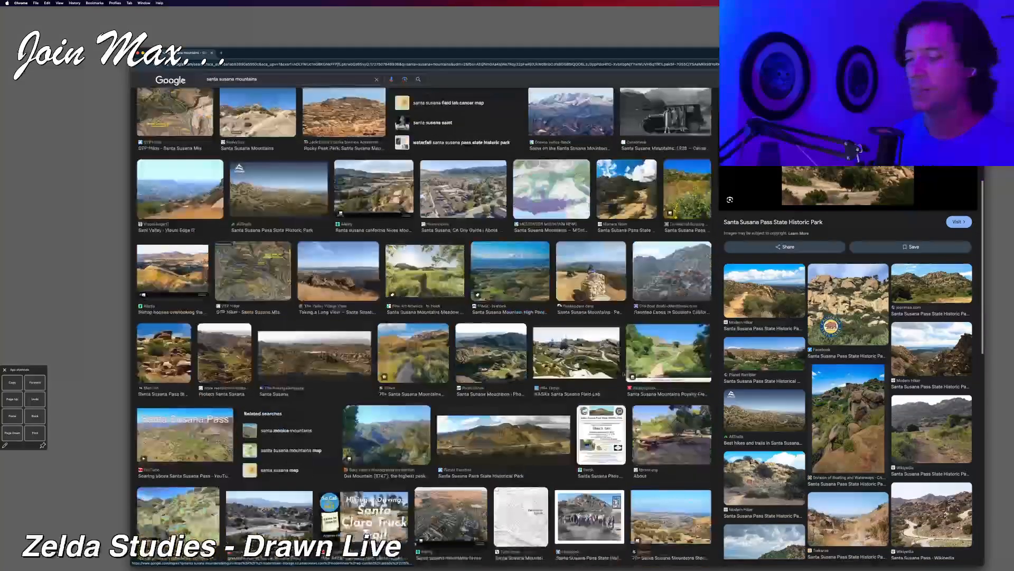
pyautogui.scroll(-3, 624, 373)
pyautogui.scroll(-1, 243, 410)
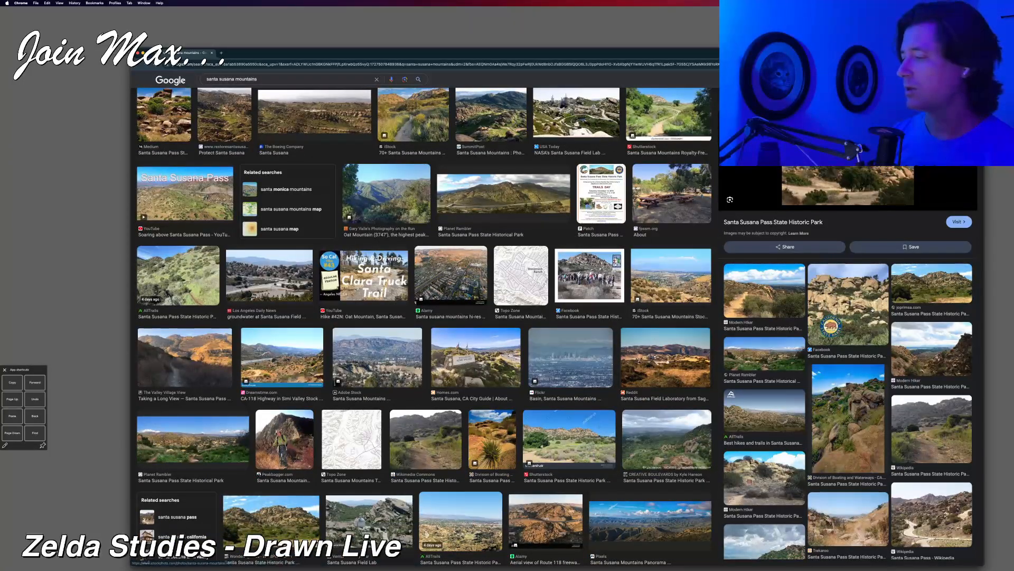
pyautogui.click(872, 311)
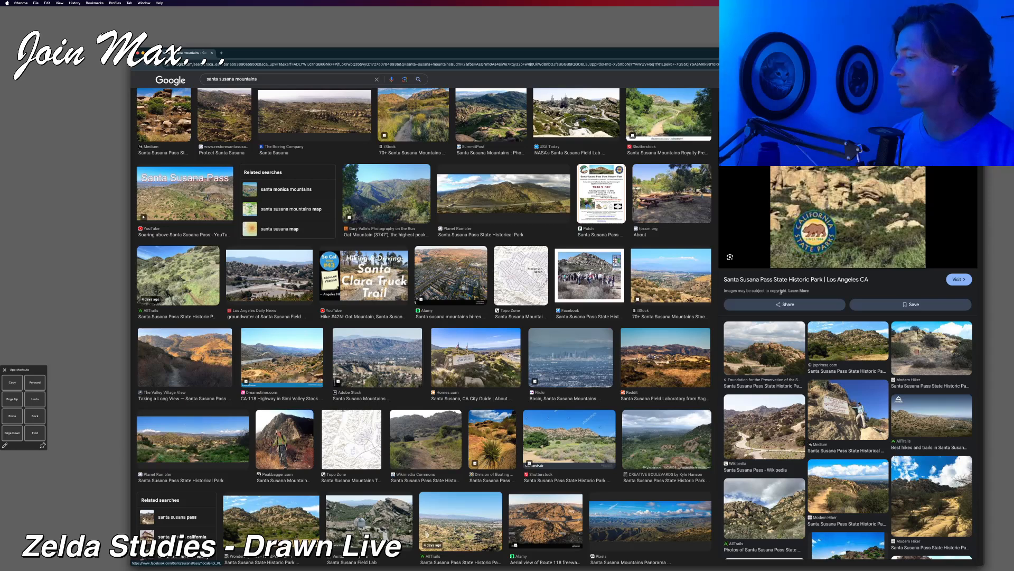
pyautogui.click(846, 349)
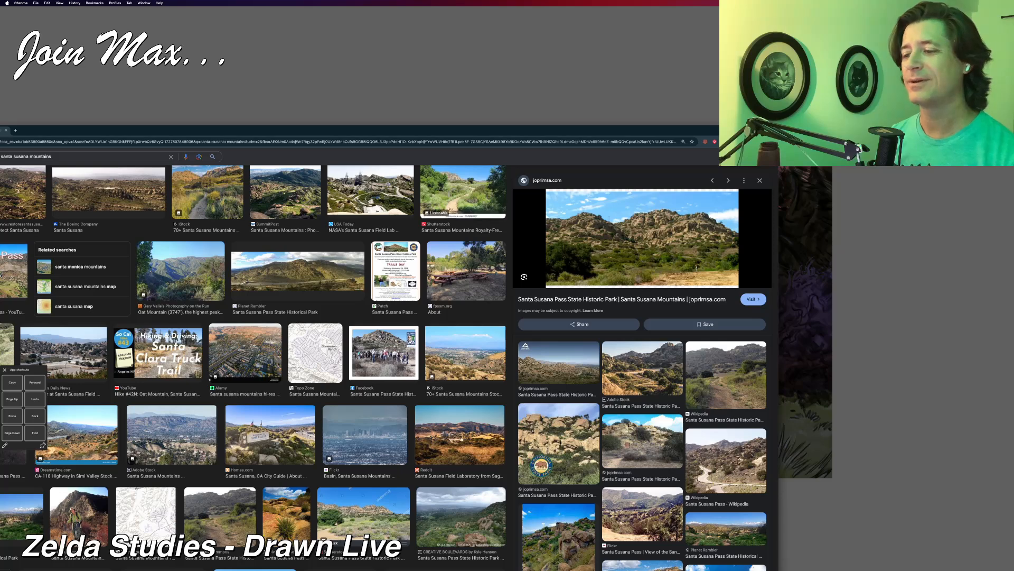
# Step: Preview the park group photo and the Adobe Stock valley view, and examine the related mountain images
pyautogui.scroll(-1, 467, 308)
pyautogui.click(383, 352)
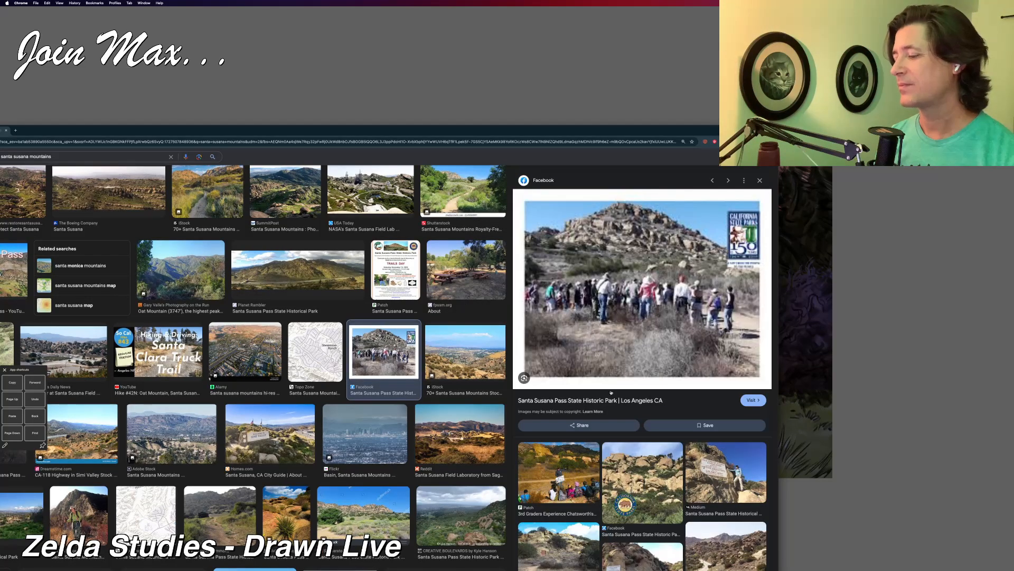
pyautogui.scroll(-5, 615, 236)
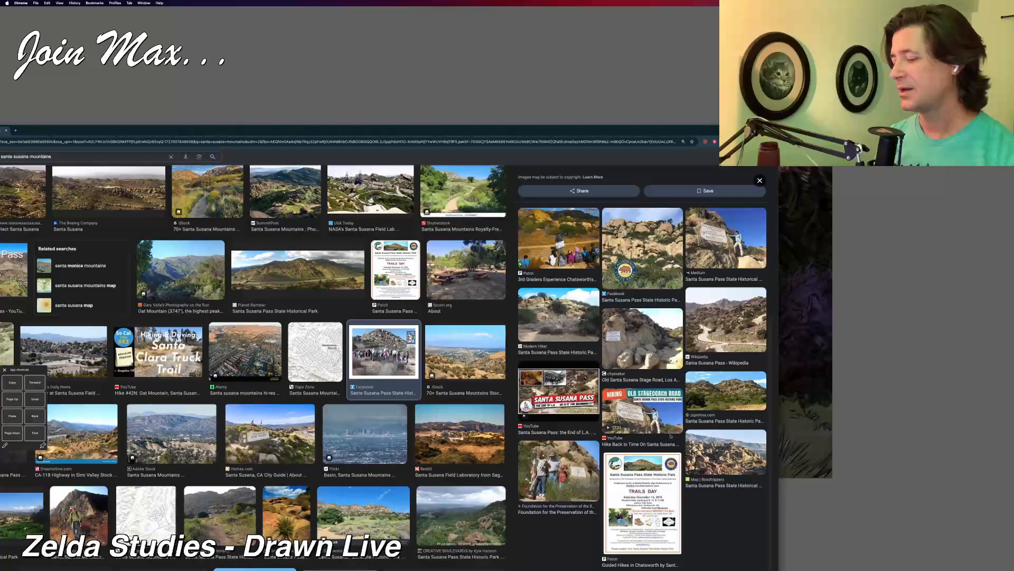
pyautogui.scroll(-2, 376, 371)
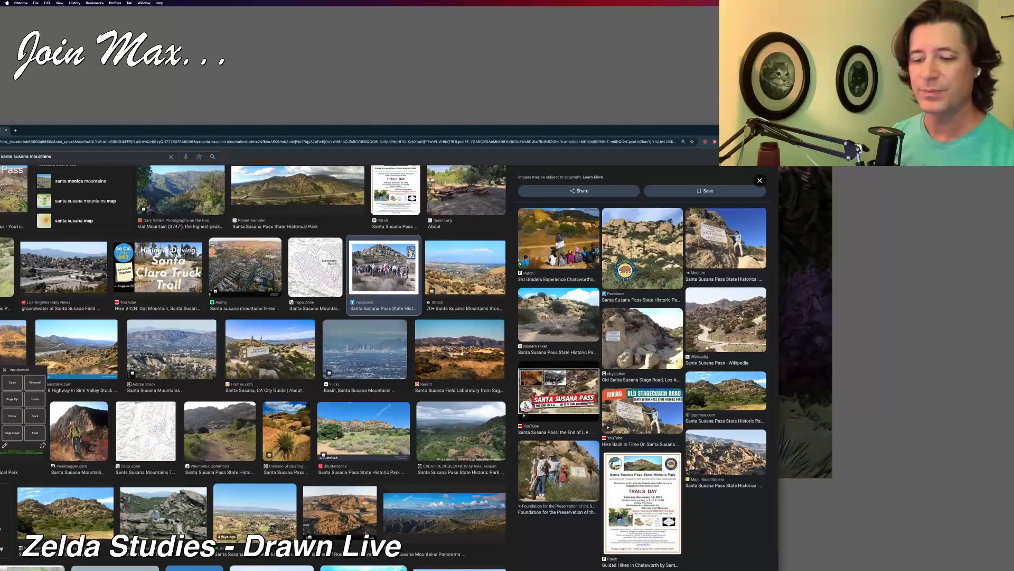
pyautogui.click(200, 352)
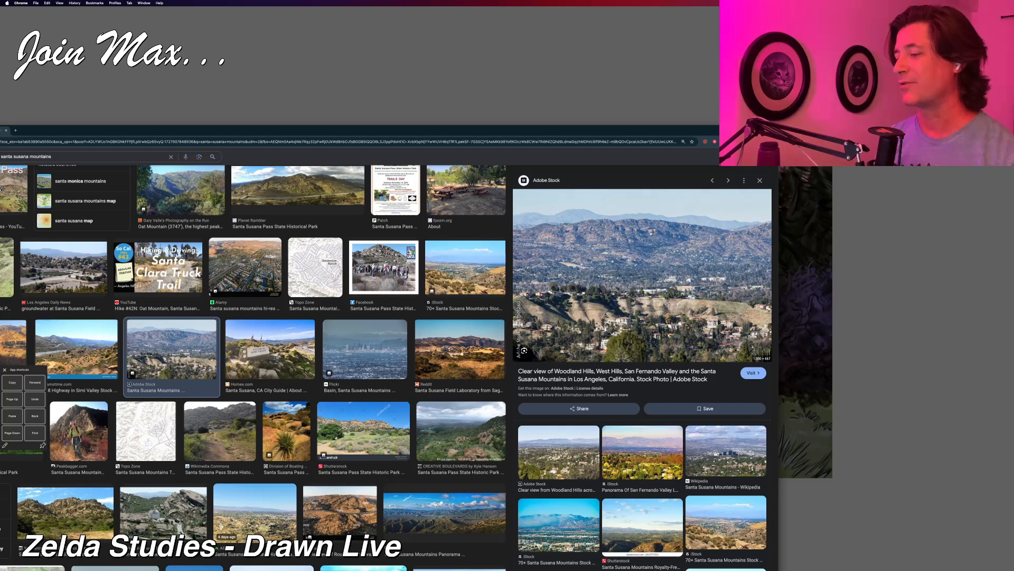
pyautogui.scroll(-4, 642, 316)
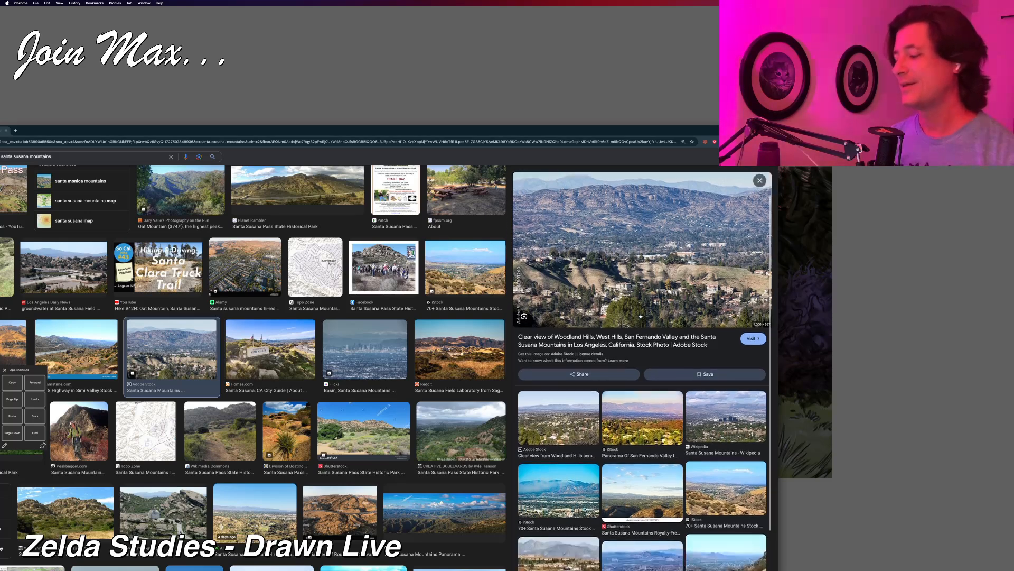
pyautogui.scroll(-2, 399, 387)
pyautogui.scroll(-4, 399, 387)
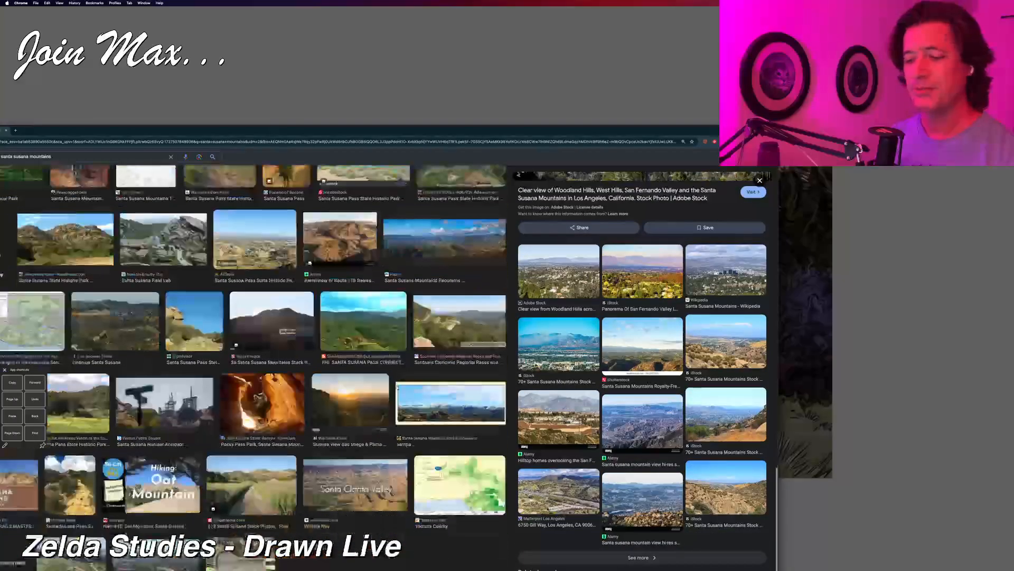
# Step: Preview the Tripadvisor rock formation photo and the preservation foundation's boulder photo, and look through further results
pyautogui.click(194, 320)
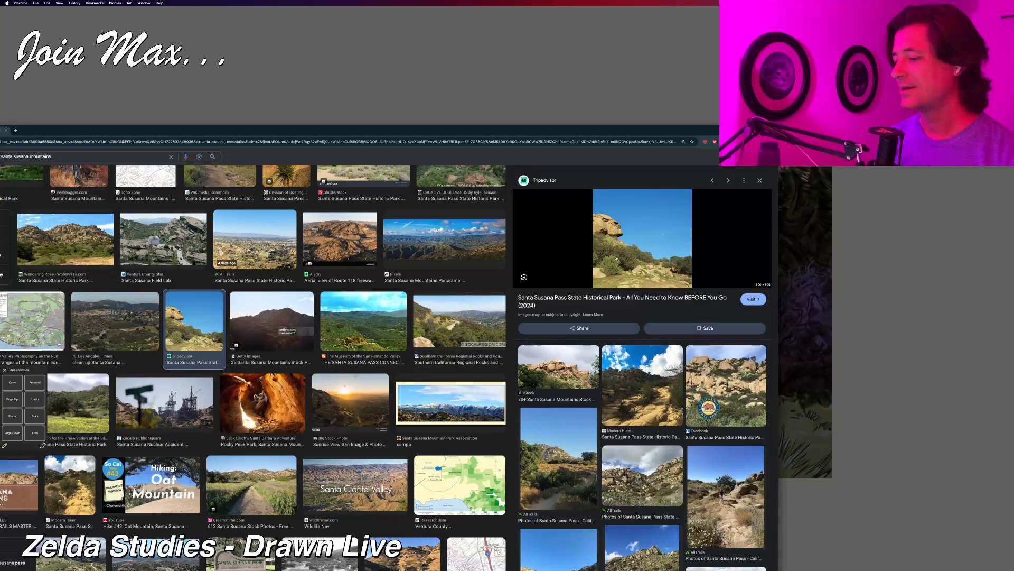
pyautogui.scroll(-5, 722, 368)
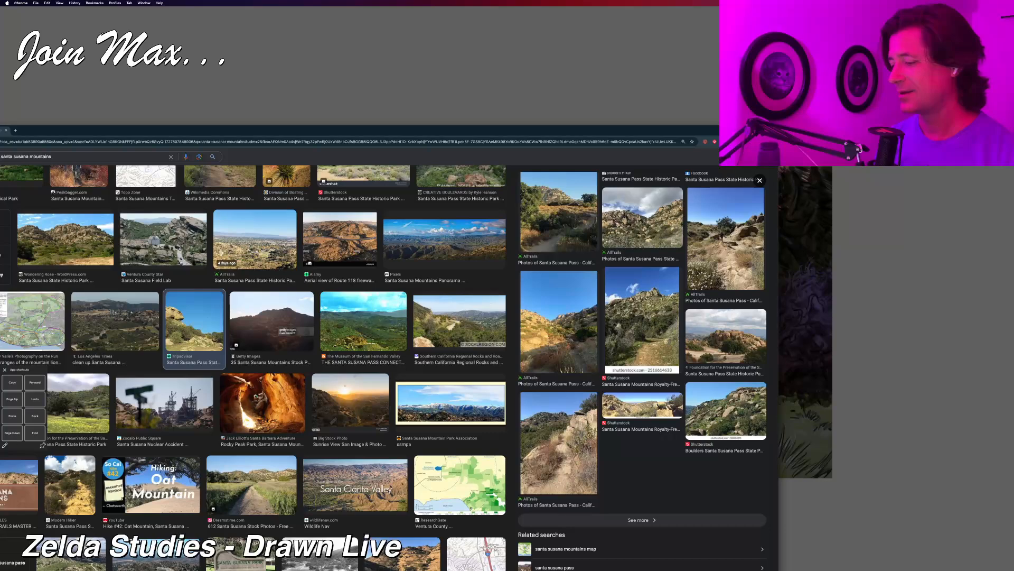
pyautogui.click(722, 331)
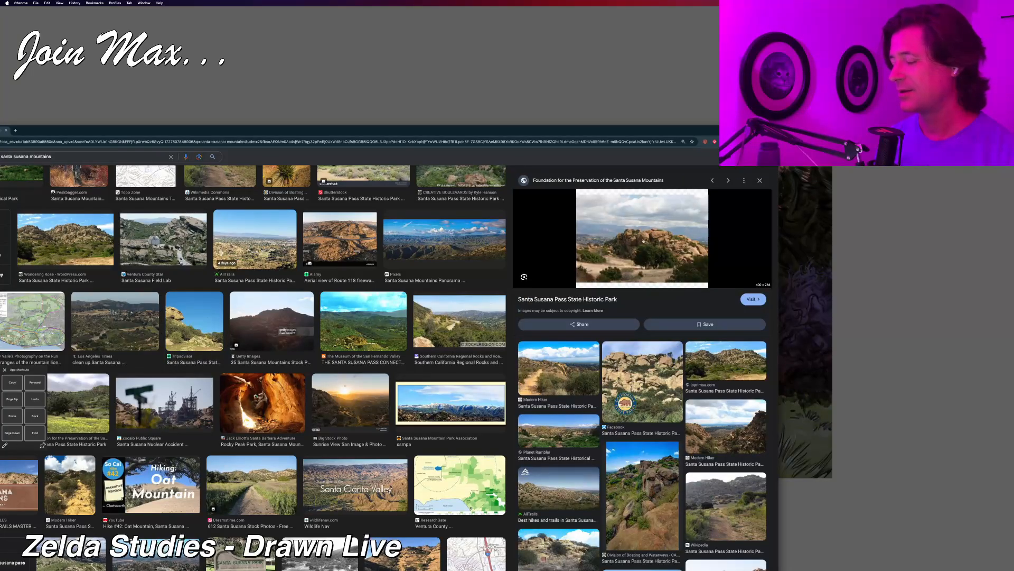
pyautogui.scroll(-12, 453, 376)
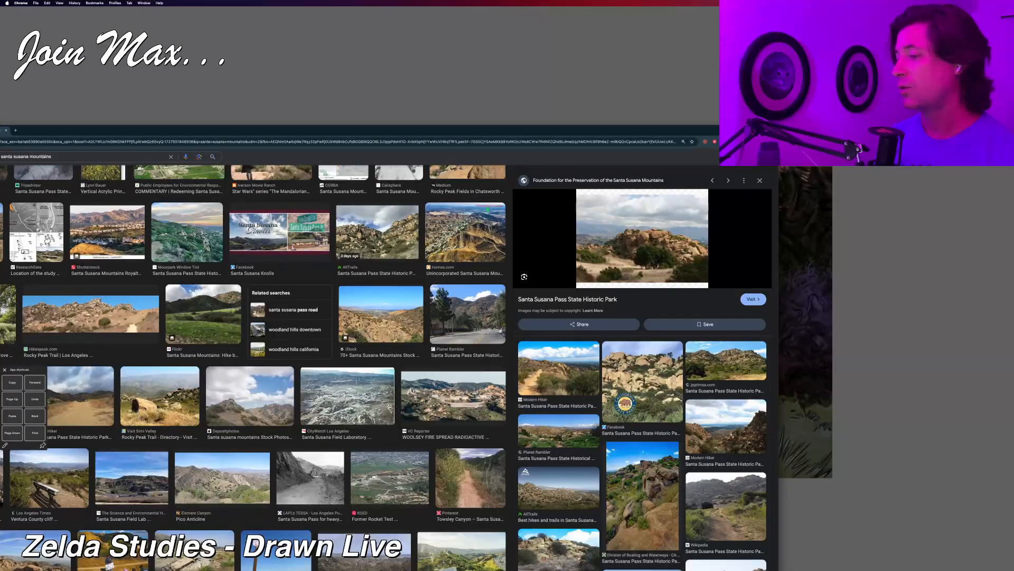
# Step: Move the browser window off the canvas display and return to Corel Painter with the painting enlarged
pyautogui.moveTo(778, 127)
pyautogui.mouseDown()
pyautogui.moveTo(613, 102)
pyautogui.moveTo(151, 97)
pyautogui.mouseUp()
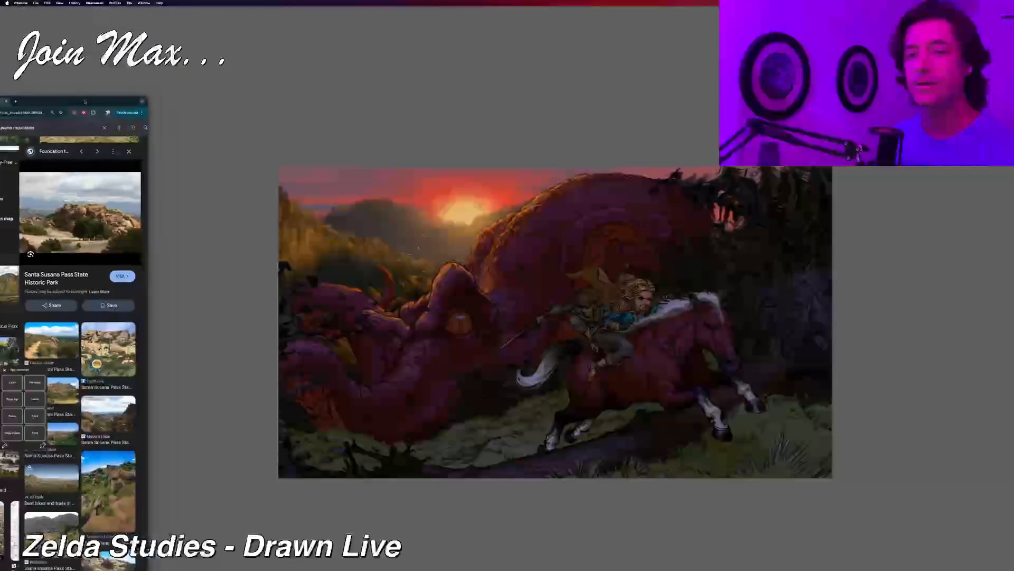
pyautogui.moveTo(85, 101)
pyautogui.mouseDown()
pyautogui.moveTo(912, 2)
pyautogui.moveTo(1013, 1)
pyautogui.mouseUp()
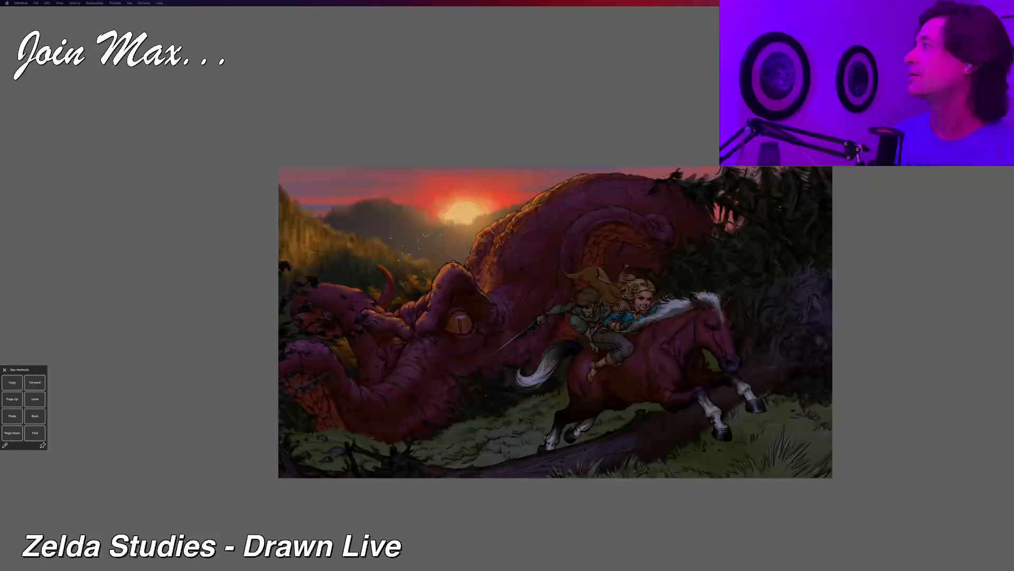
pyautogui.click(405, 97)
pyautogui.press('super+plus')
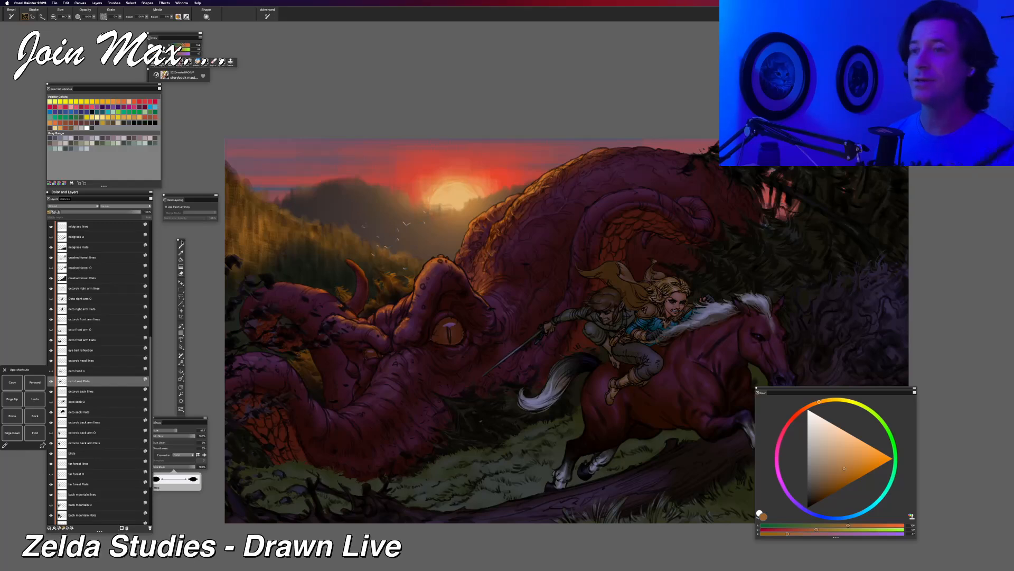
# Step: Activate the Brush tool and toggle the visibility of the creature's head and neck flats layers to check their contents
pyautogui.click(181, 247)
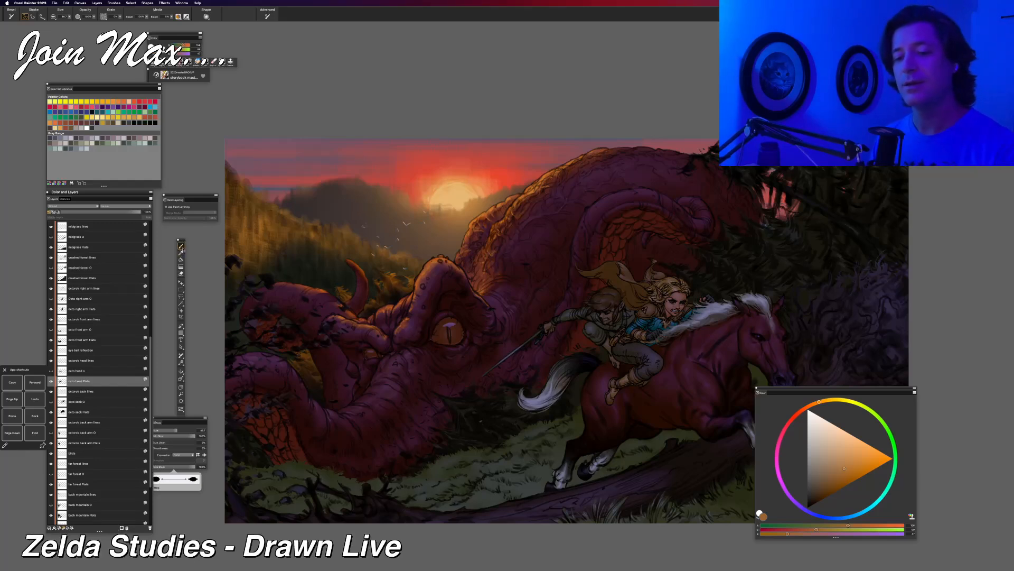
pyautogui.click(51, 381)
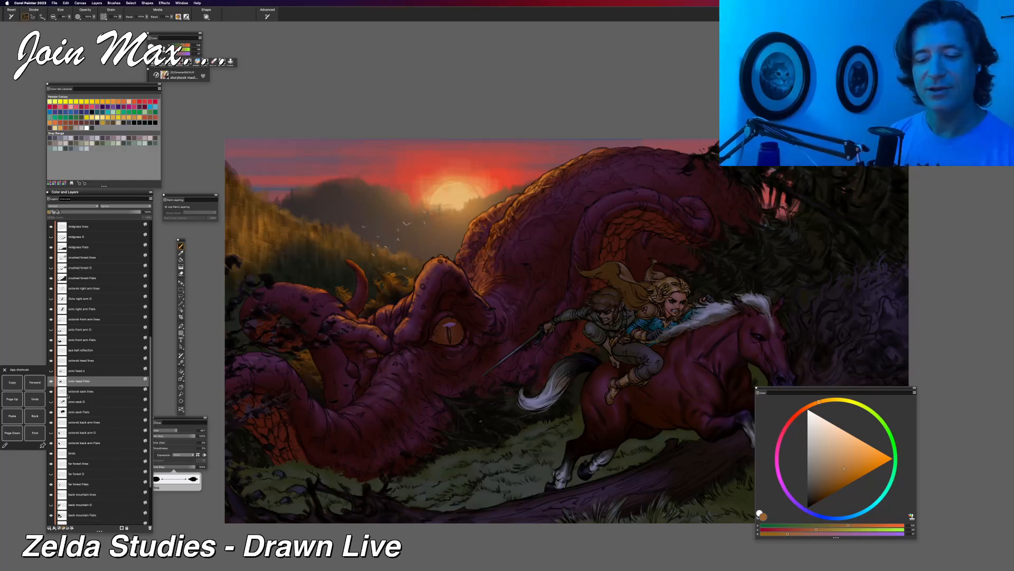
pyautogui.click(51, 412)
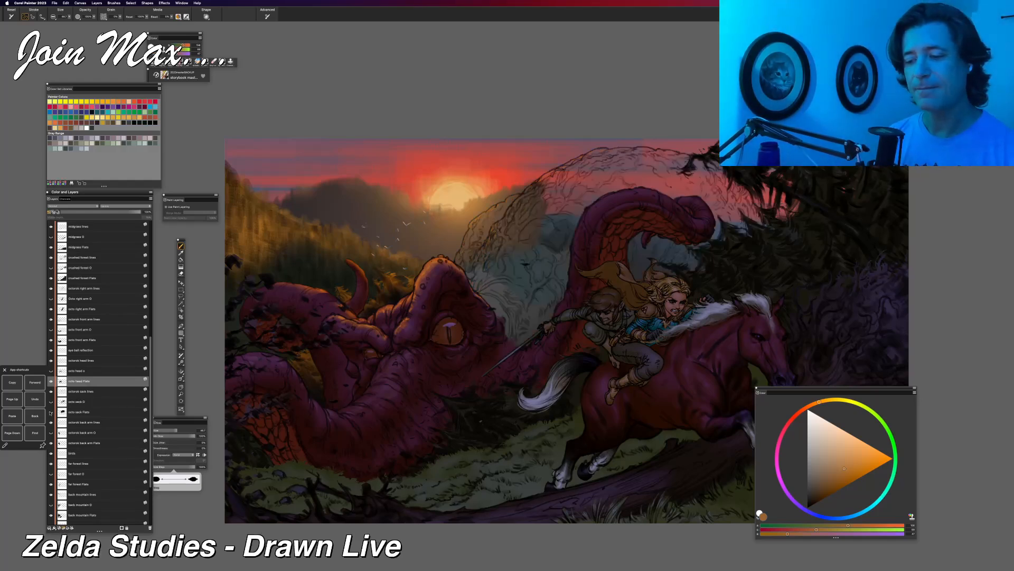
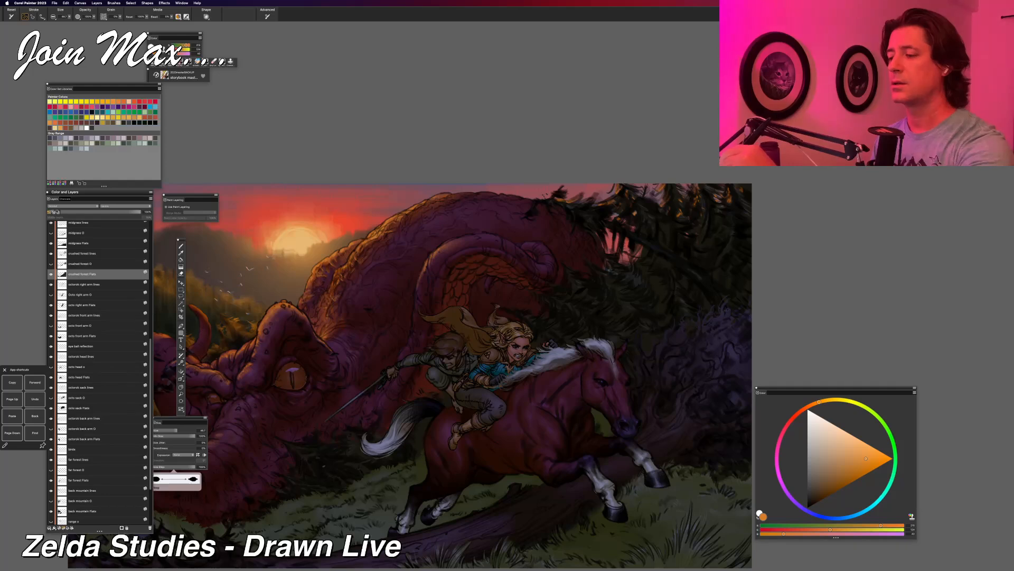
# Step: Examine the crushed forest and the riders up close, as well as the painting's whole composition
pyautogui.press('super+plus')
pyautogui.moveTo(641, 287); pyautogui.dragTo(540, 283)
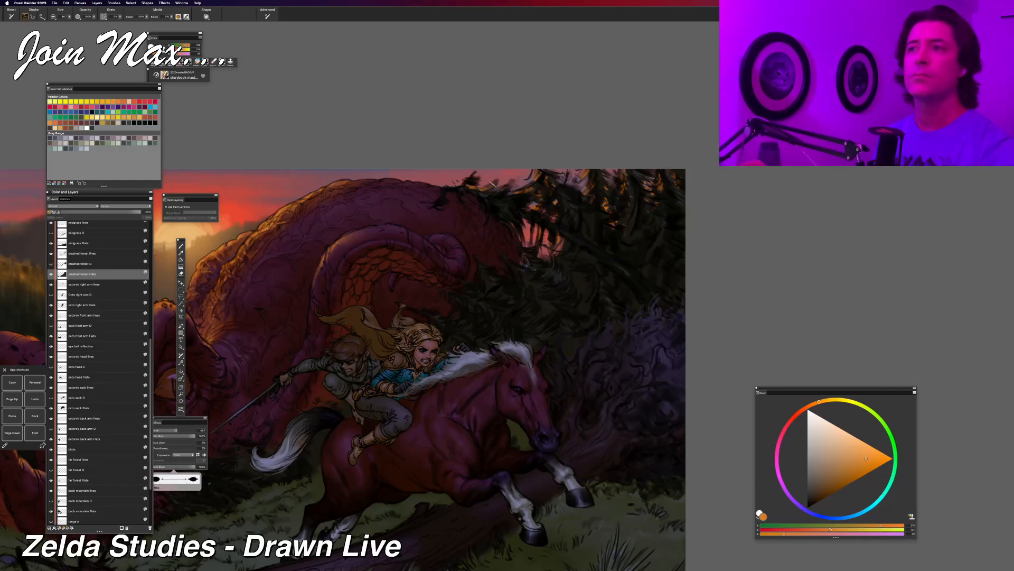
pyautogui.moveTo(424, 387); pyautogui.dragTo(561, 438)
pyautogui.moveTo(415, 403); pyautogui.dragTo(446, 388)
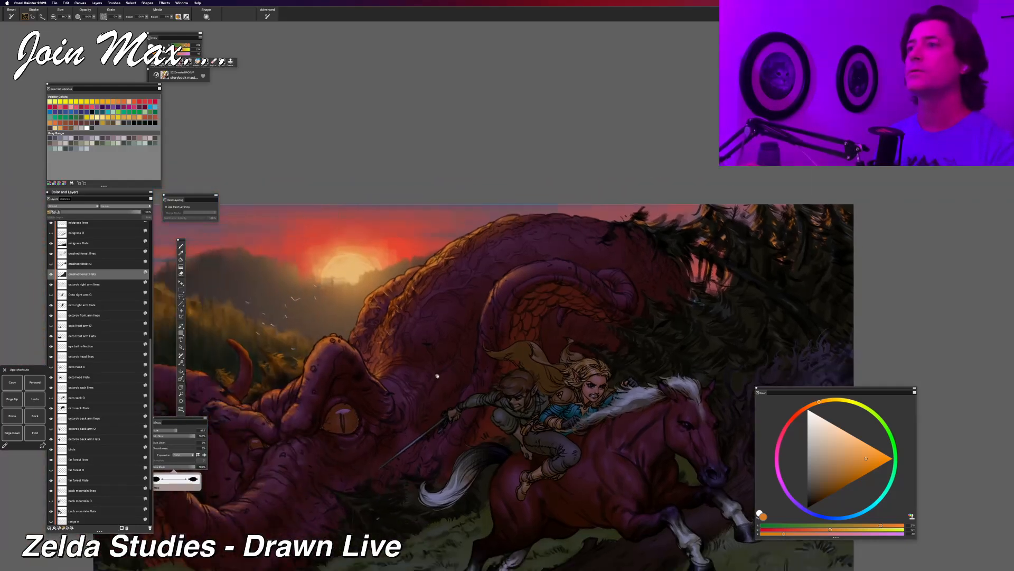
pyautogui.press('super+minus')
pyautogui.moveTo(431, 421); pyautogui.dragTo(446, 423)
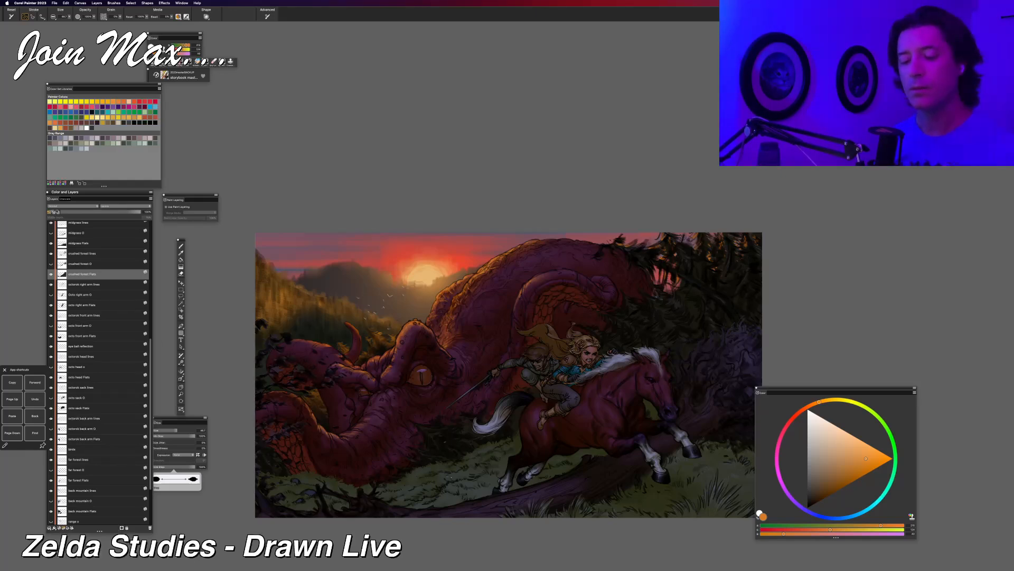
pyautogui.moveTo(359, 413); pyautogui.dragTo(343, 416)
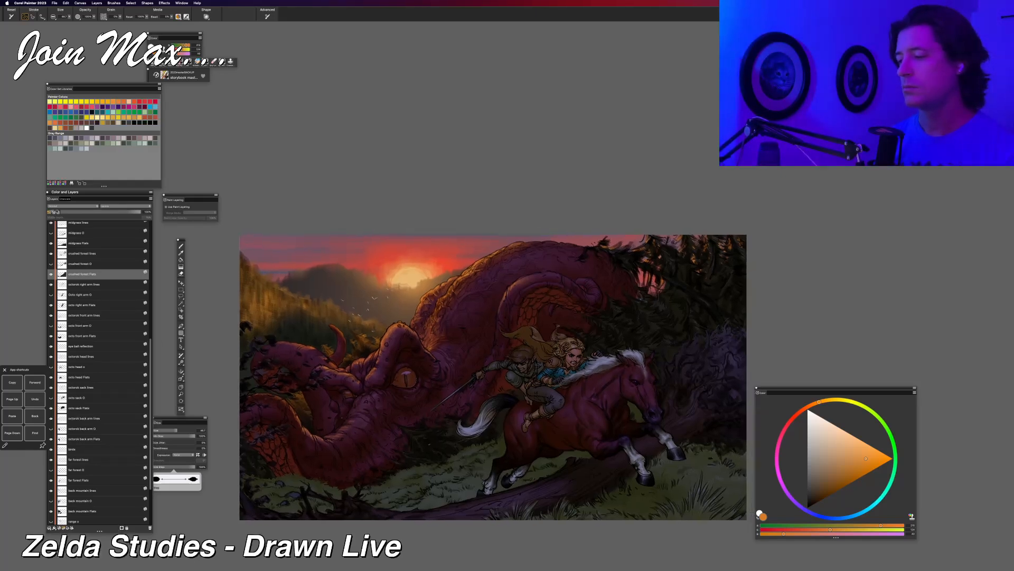
# Step: Check the midgrass Flats layer by toggling its visibility and make it the active layer
pyautogui.scroll(1, 72, 289)
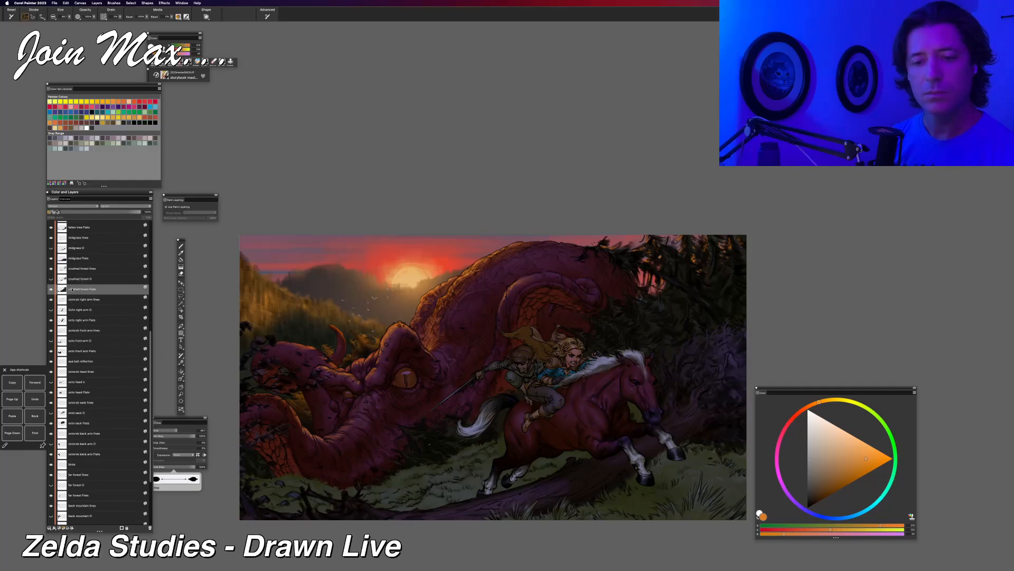
pyautogui.scroll(1, 72, 289)
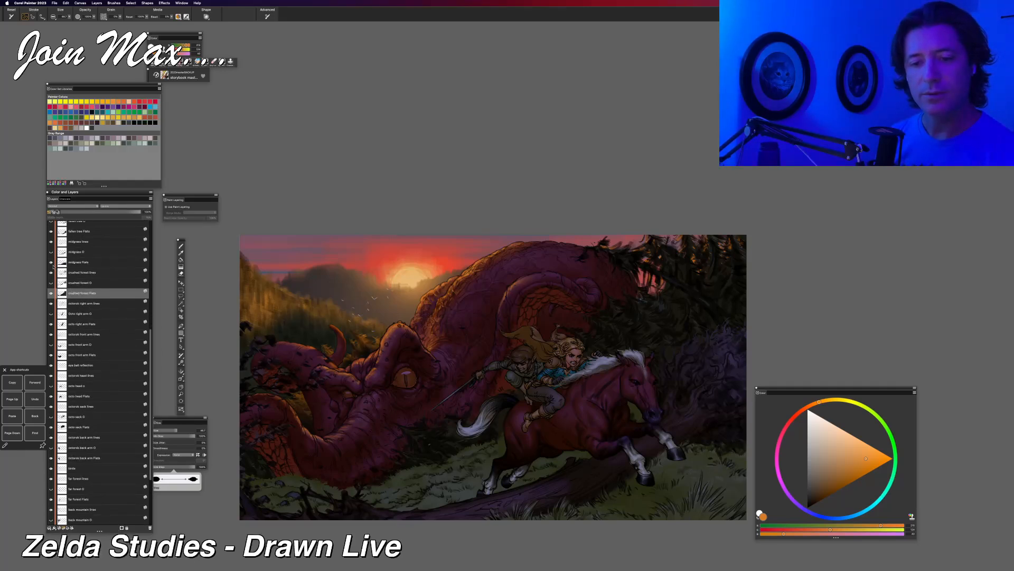
pyautogui.click(51, 263)
pyautogui.click(52, 263)
pyautogui.click(51, 263)
pyautogui.click(52, 263)
pyautogui.click(51, 262)
pyautogui.click(52, 262)
pyautogui.click(72, 262)
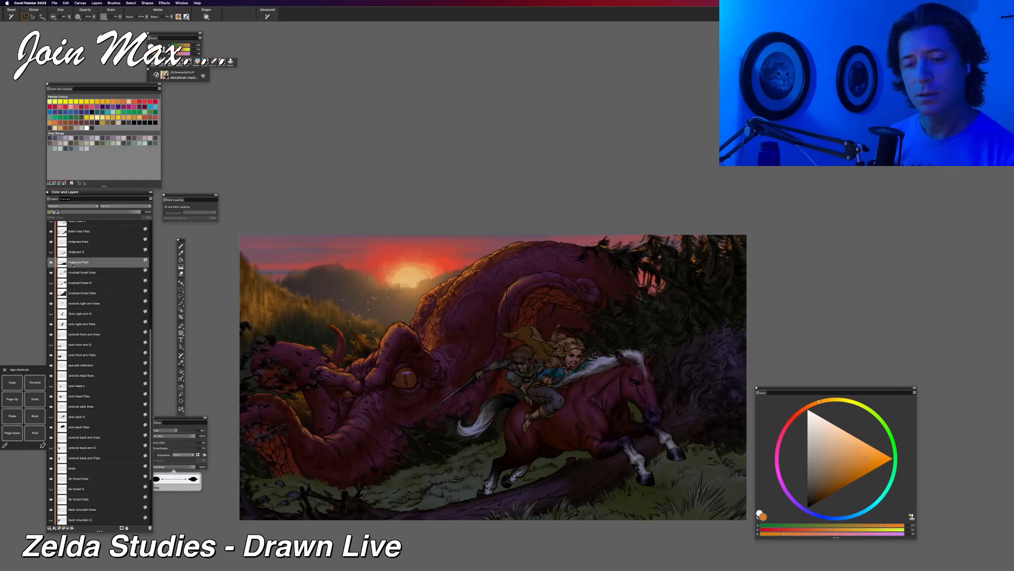
# Step: Sample the dark green of the grass below the creature's arm and shift the color to a light golden orange
pyautogui.scroll(1, 435, 419)
pyautogui.scroll(-3, 396, 445)
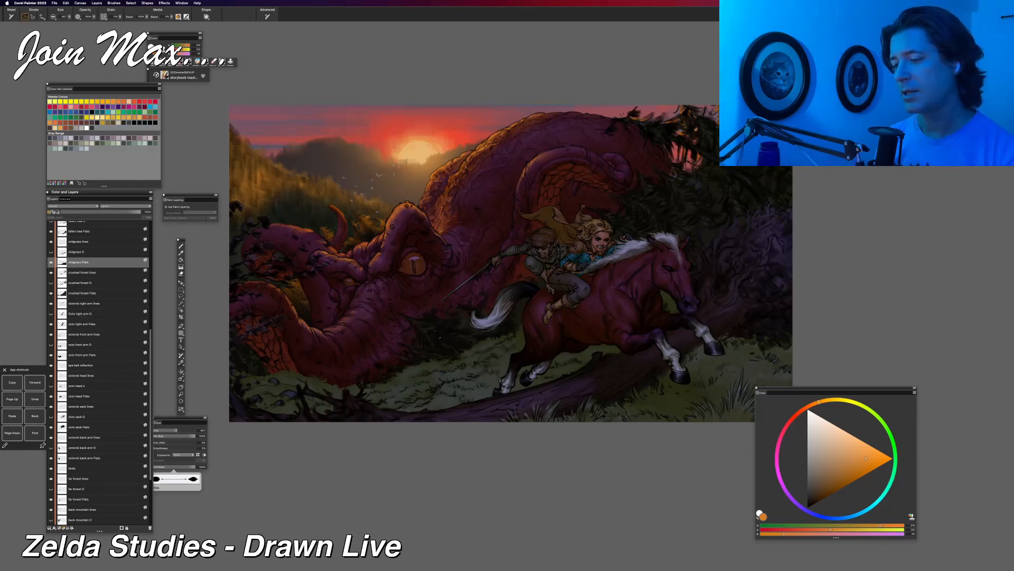
pyautogui.scroll(2, 533, 396)
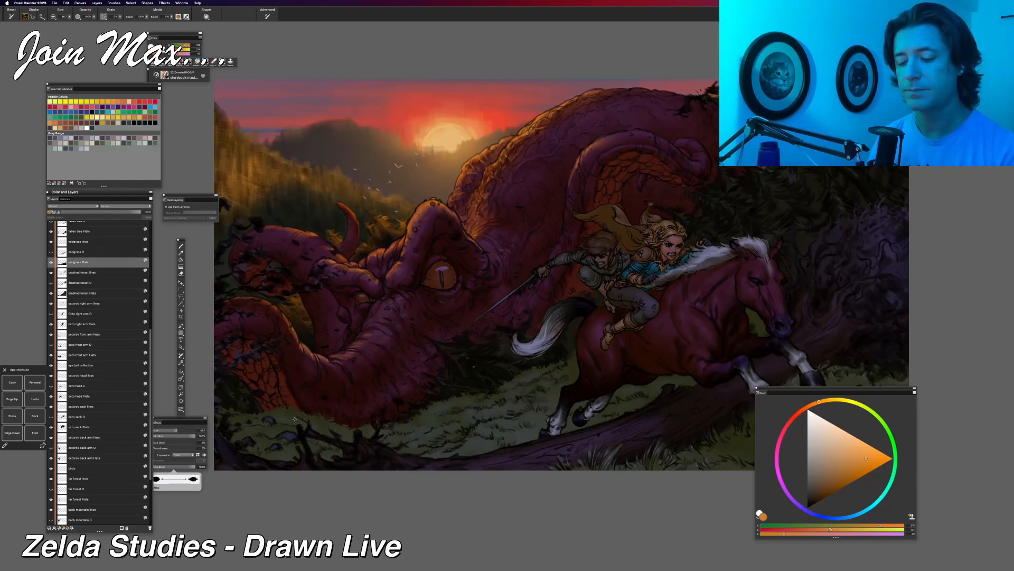
pyautogui.keyDown('alt'); pyautogui.click(264, 396); pyautogui.keyUp('alt')
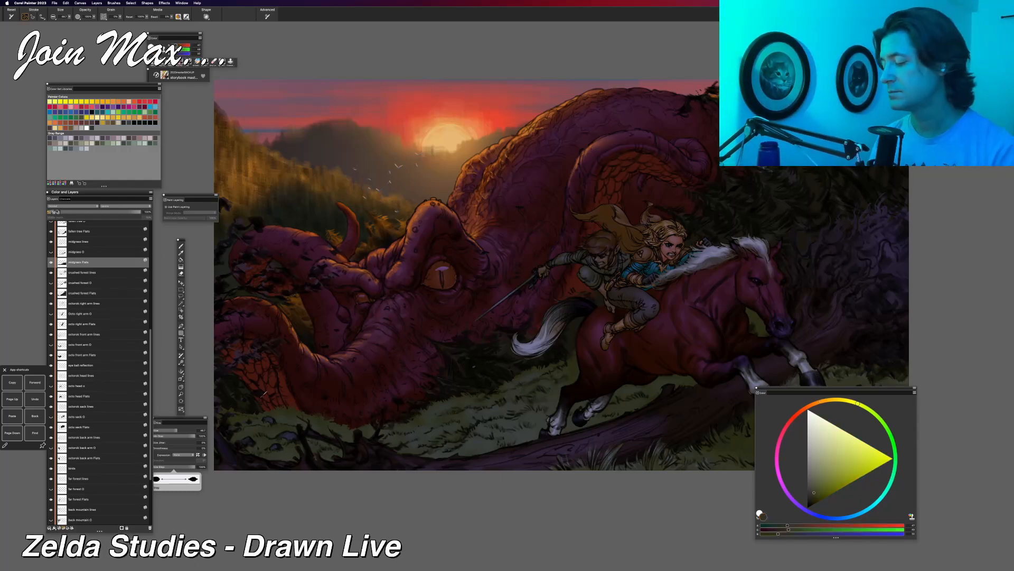
pyautogui.click(799, 525)
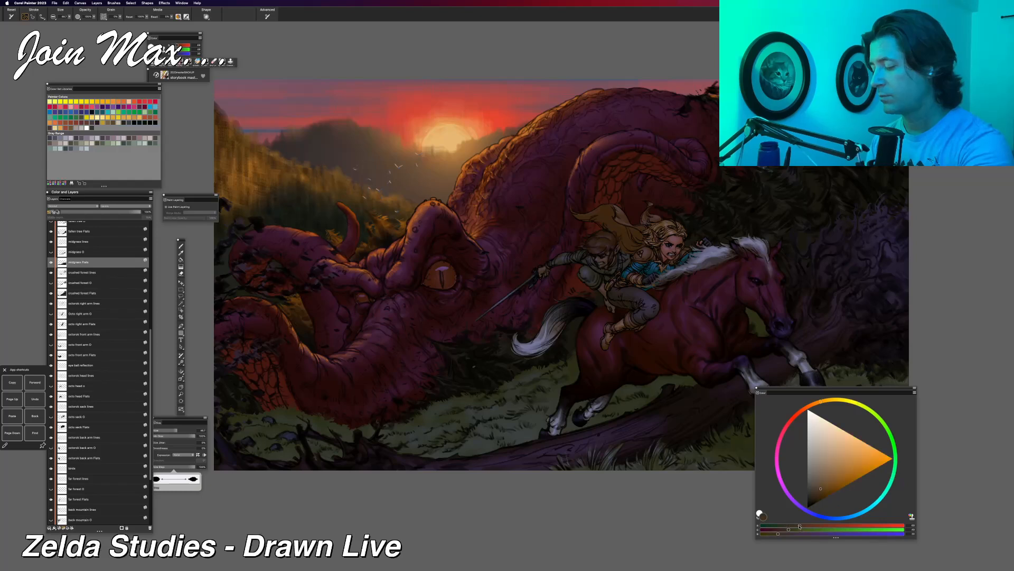
pyautogui.click(802, 529)
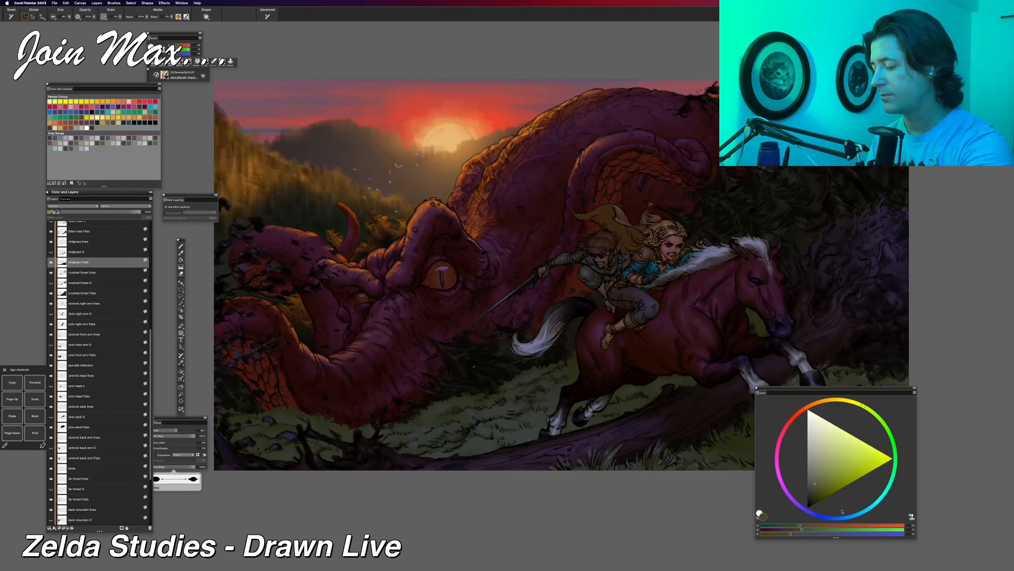
pyautogui.click(891, 527)
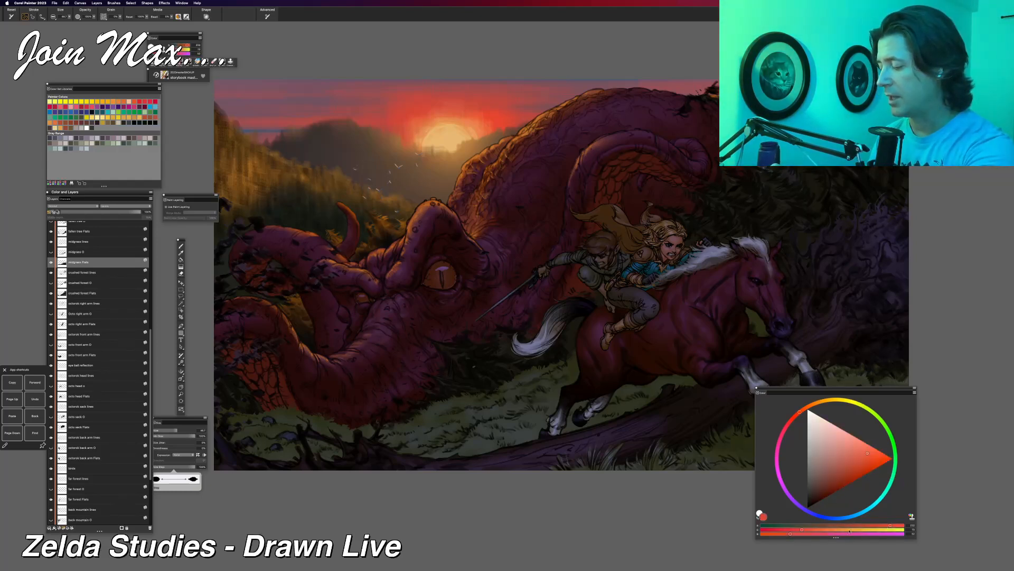
pyautogui.click(848, 529)
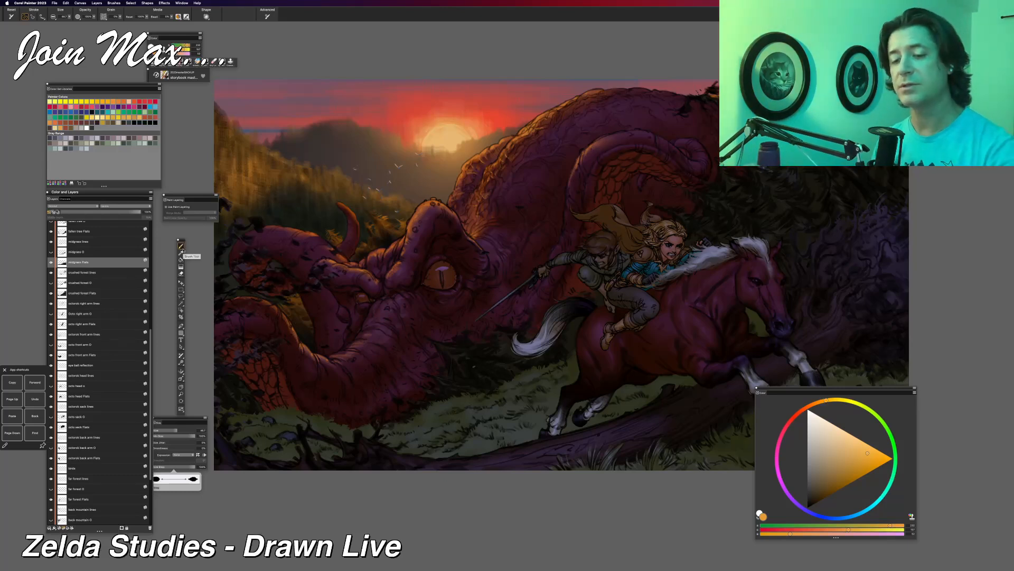
# Step: Brush the first golden sunlight touches onto the grass behind the dead branches in the painting's lower-left foreground
pyautogui.moveTo(253, 450); pyautogui.dragTo(235, 422)
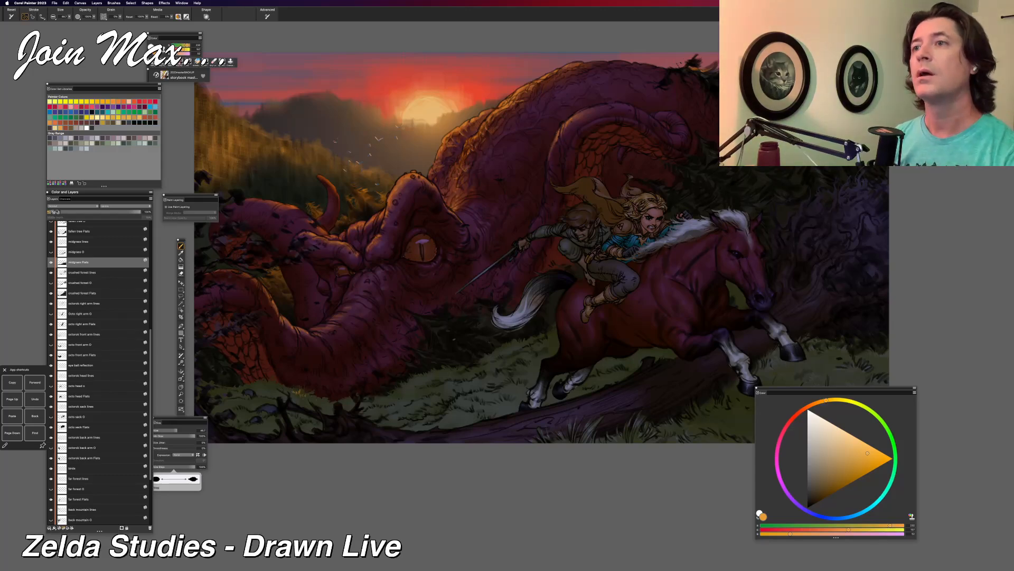
pyautogui.moveTo(295, 386); pyautogui.dragTo(326, 350)
pyautogui.press('super+plus')
pyautogui.moveTo(278, 389); pyautogui.dragTo(368, 329)
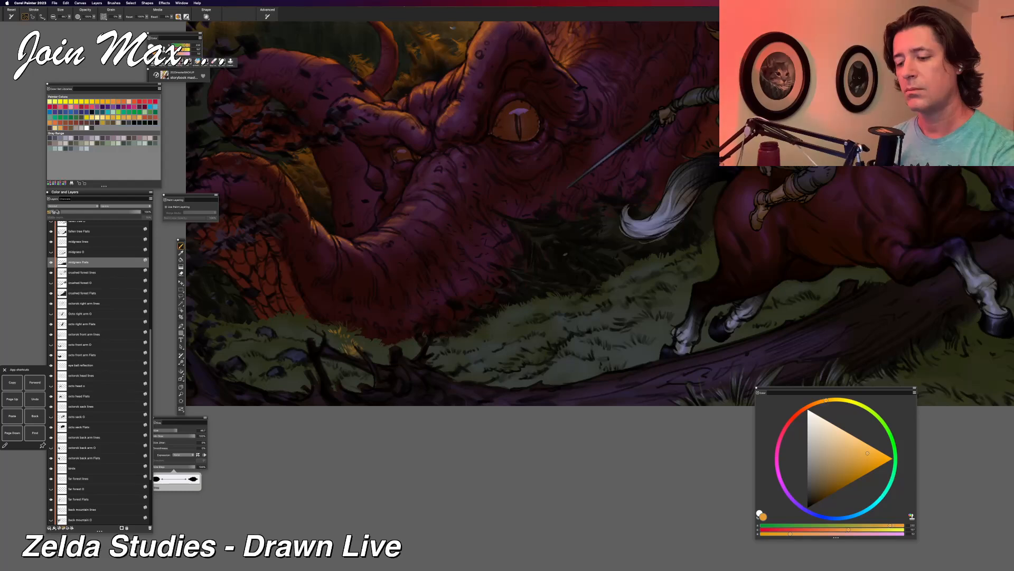
pyautogui.moveTo(320, 326)
pyautogui.mouseDown()
pyautogui.moveTo(330, 338)
pyautogui.moveTo(312, 334)
pyautogui.mouseUp()
pyautogui.press('super+minus')
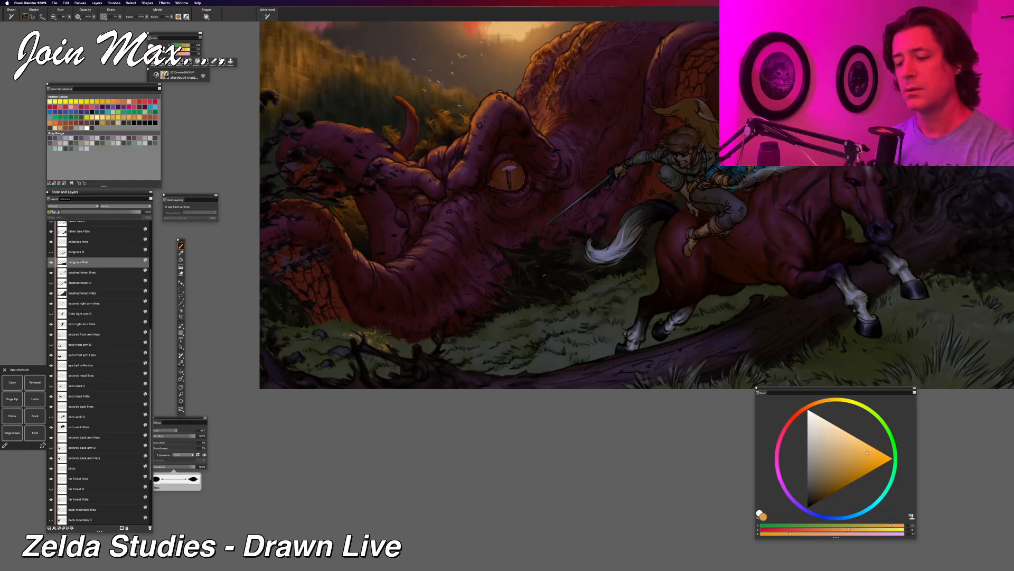
# Step: Build up the golden highlights on the grass blades around the dead branches beneath the creature's arm
pyautogui.scroll(3, 368, 281)
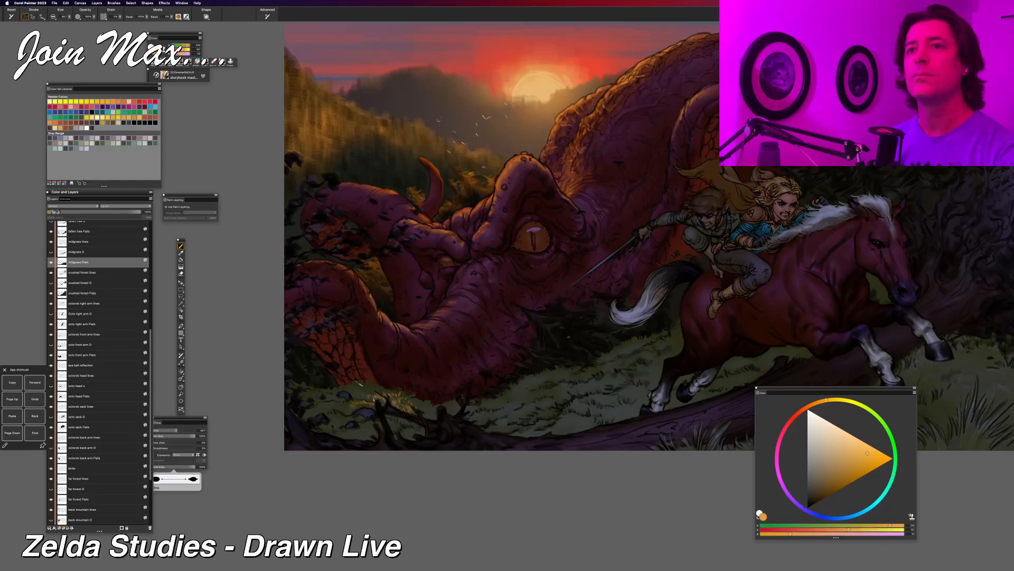
pyautogui.moveTo(334, 411); pyautogui.dragTo(360, 382)
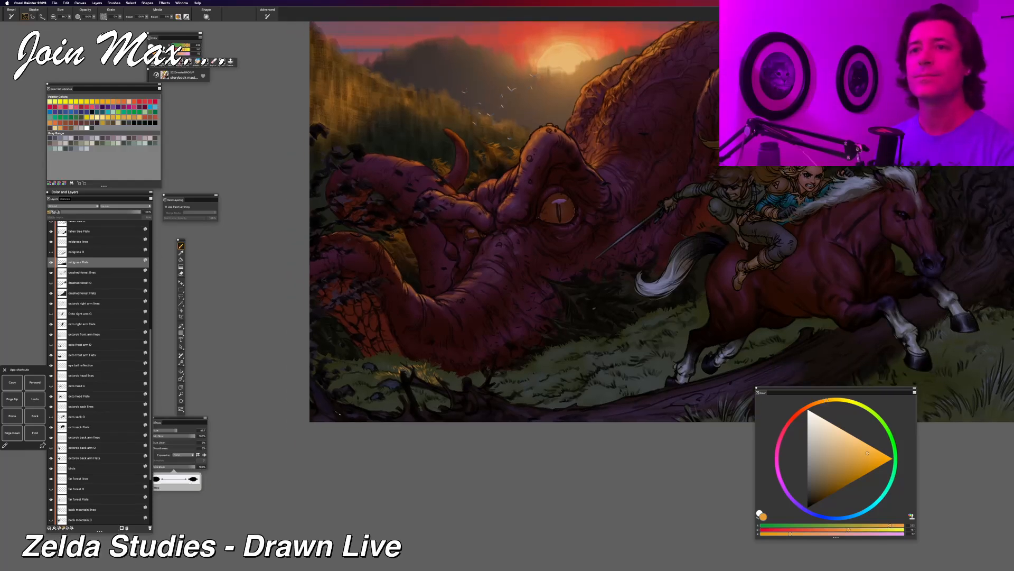
pyautogui.press('super+plus')
pyautogui.moveTo(339, 423); pyautogui.dragTo(379, 371)
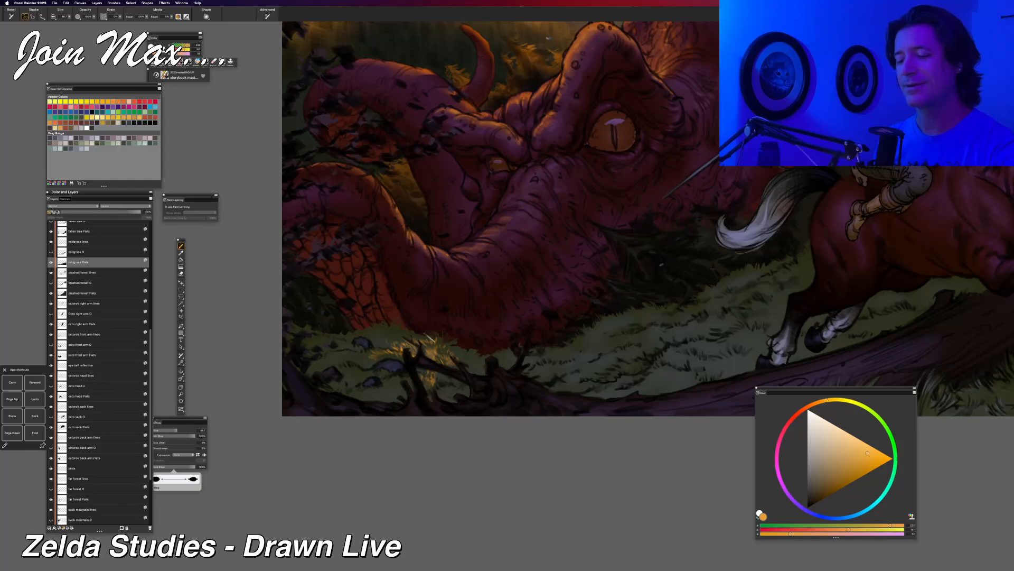
pyautogui.press('super+minus')
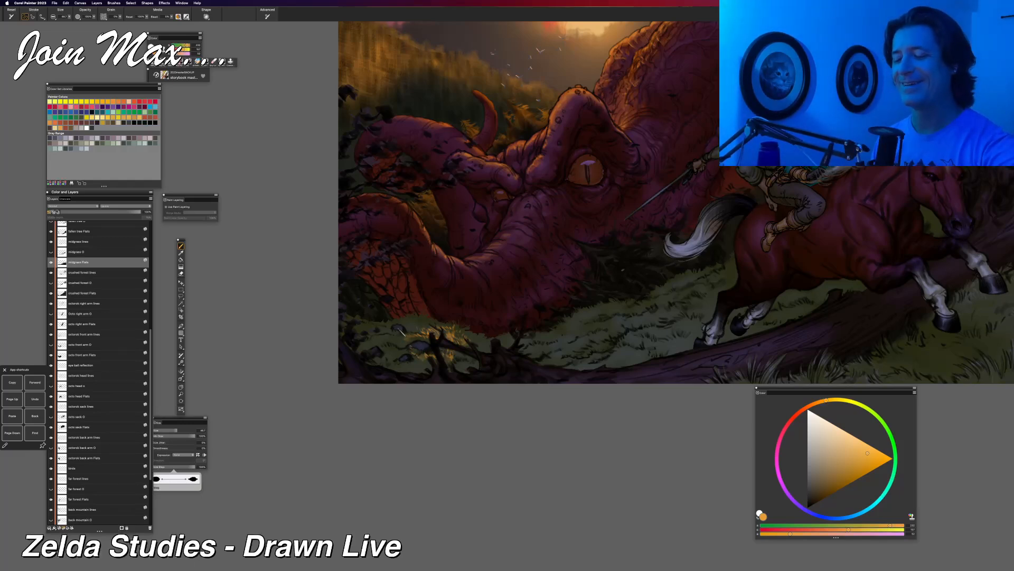
pyautogui.moveTo(406, 370); pyautogui.dragTo(384, 414)
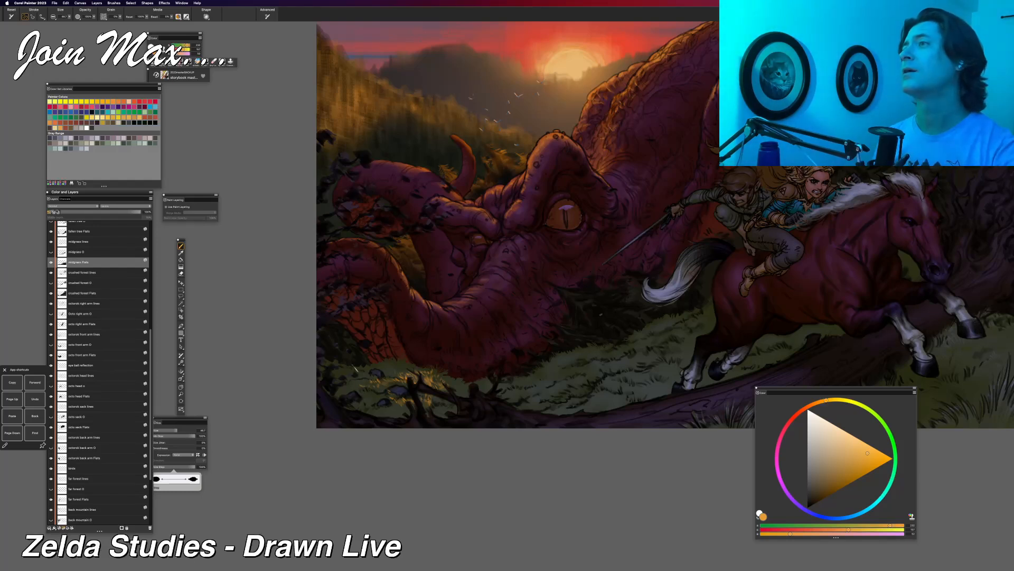
# Step: Judge the lit grass against the whole composition and add more golden strokes beside the branches
pyautogui.press('super+minus')
pyautogui.press('super+minus')
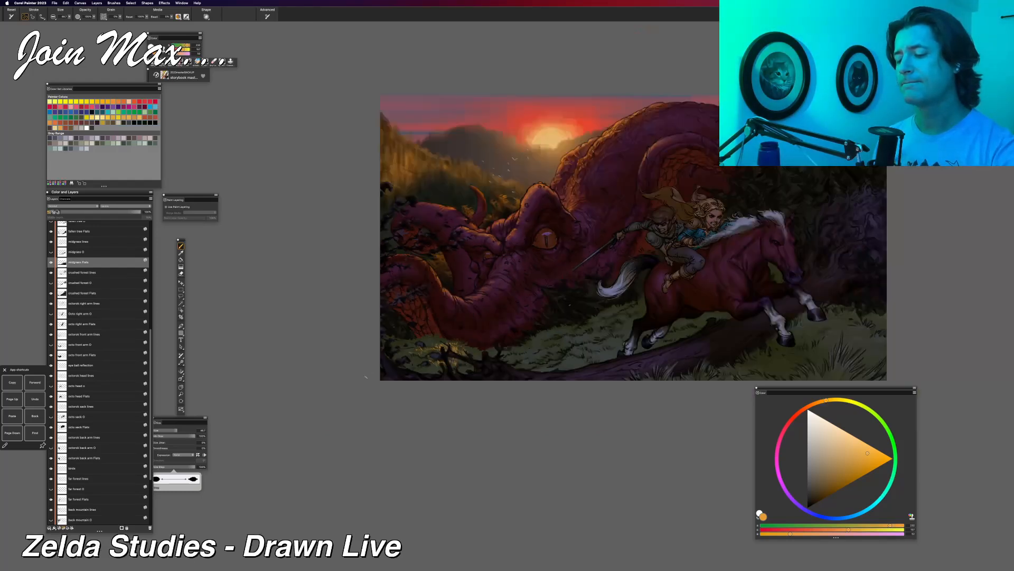
pyautogui.press('super+plus')
pyautogui.press('super+plus')
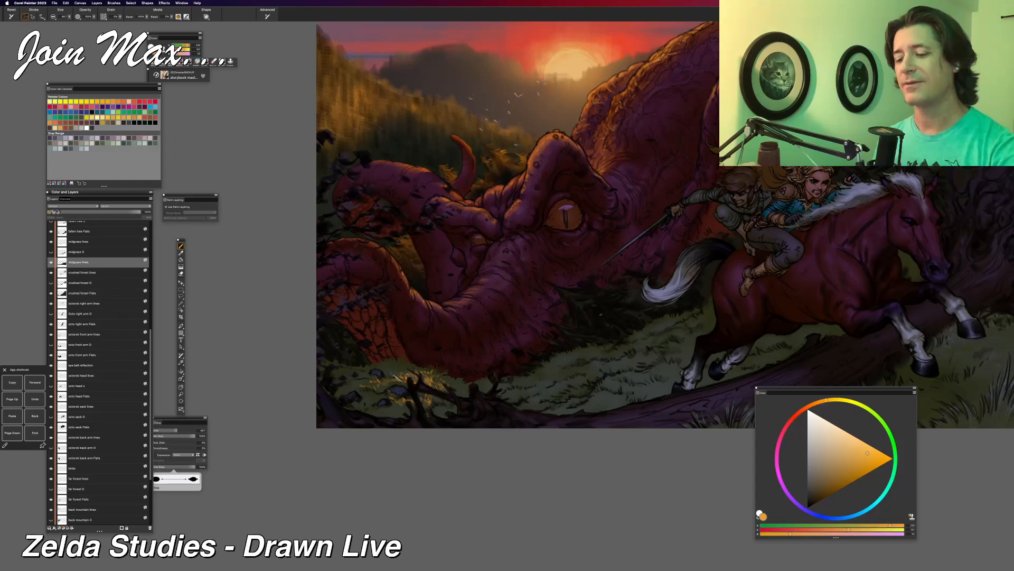
pyautogui.moveTo(407, 372); pyautogui.dragTo(396, 370)
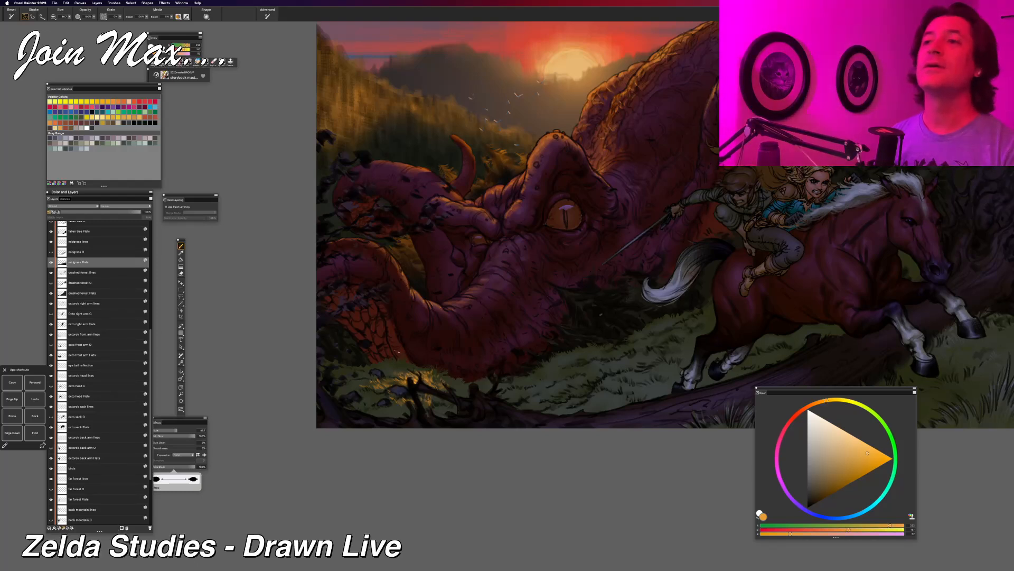
# Step: Extend the golden grass strokes among the small stones toward the painting's left edge
pyautogui.press('super+plus')
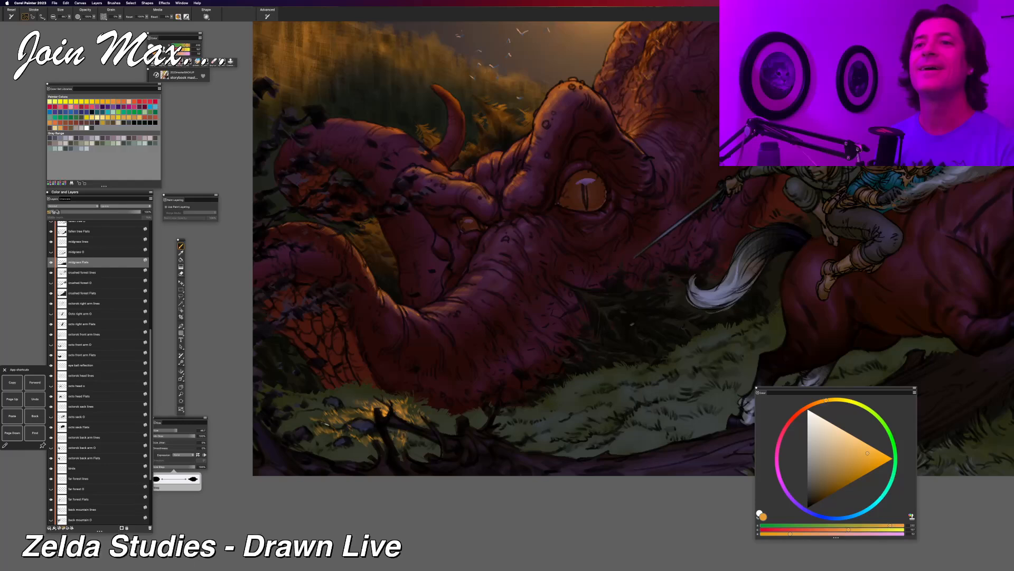
pyautogui.moveTo(324, 424); pyautogui.dragTo(339, 386)
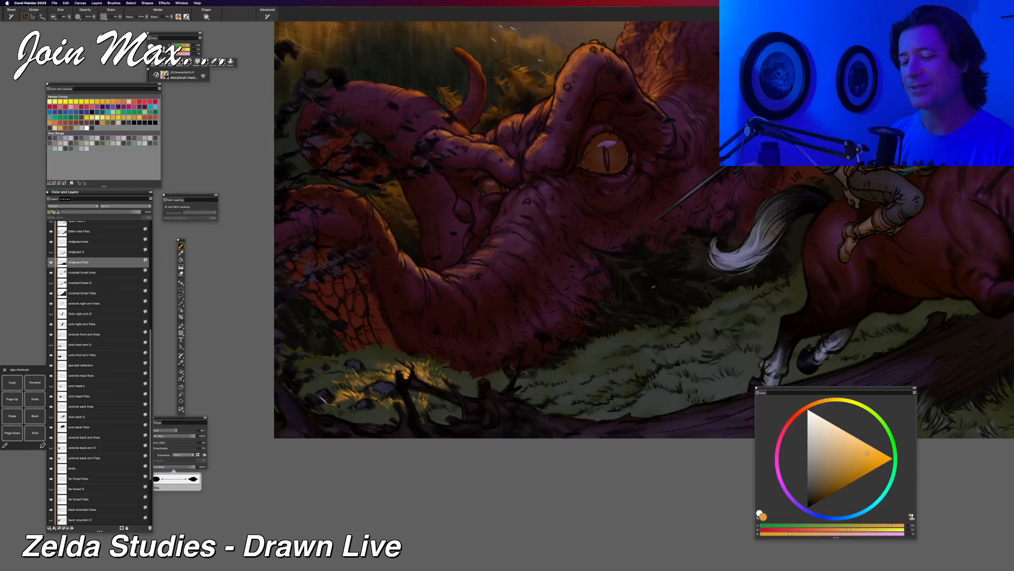
pyautogui.press('super+minus')
pyautogui.press('super+minus')
pyautogui.moveTo(378, 408); pyautogui.dragTo(330, 428)
pyautogui.press('super+plus')
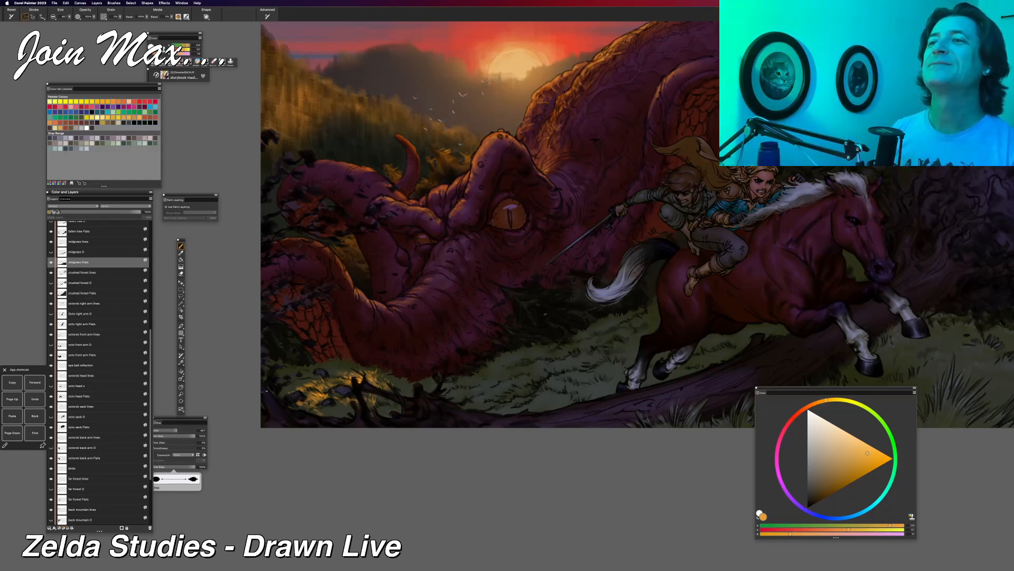
# Step: Examine the golden grass highlights up close and in relation to the creature, the riders and the sunset
pyautogui.hscroll(-5, 316, 431)
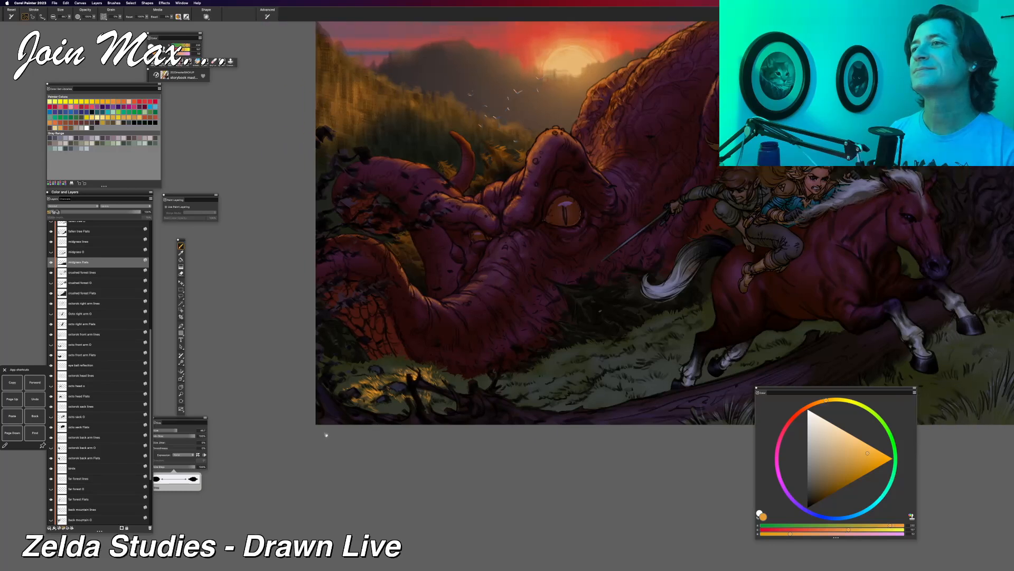
pyautogui.hscroll(5, 333, 448)
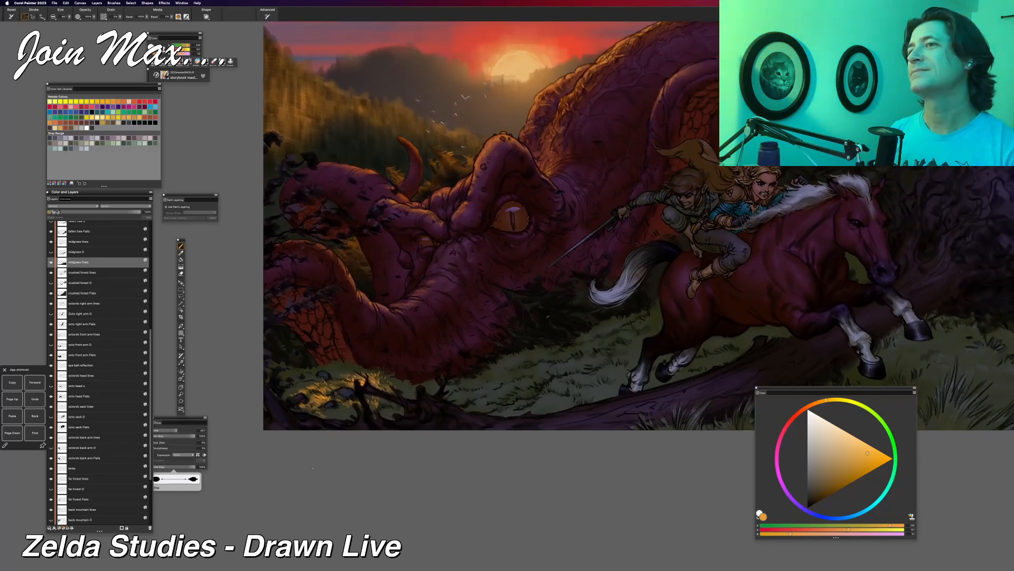
pyautogui.hscroll(4, 324, 467)
pyautogui.scroll(2, 311, 473)
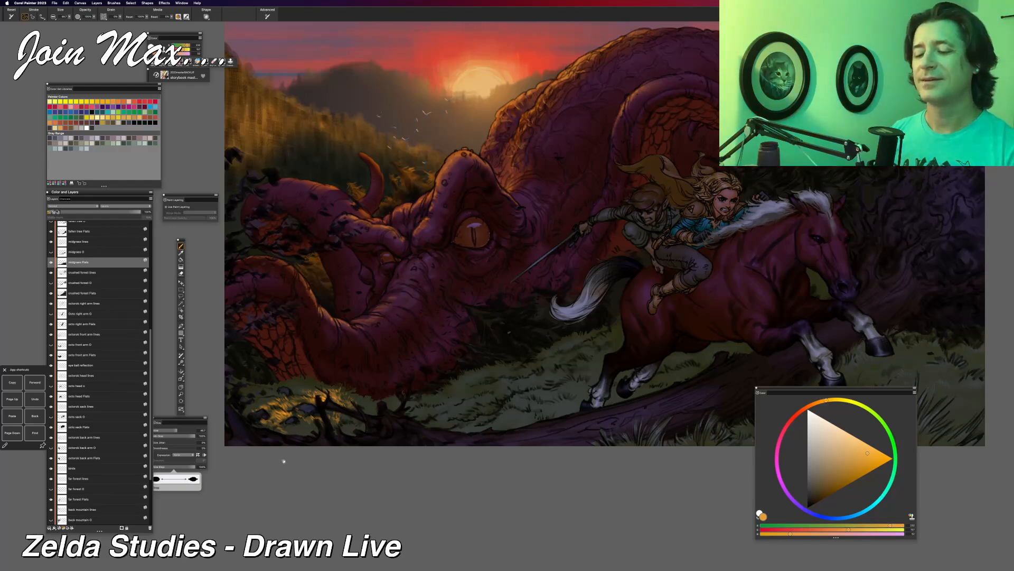
pyautogui.hscroll(-3, 286, 468)
pyautogui.scroll(1, 286, 468)
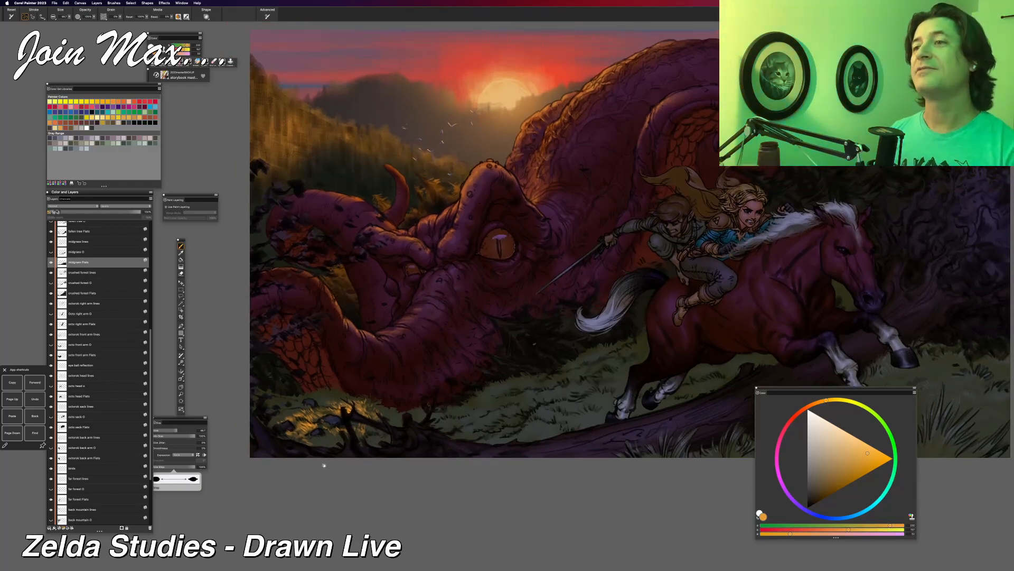
pyautogui.hscroll(-3, 321, 469)
pyautogui.scroll(-2, 321, 469)
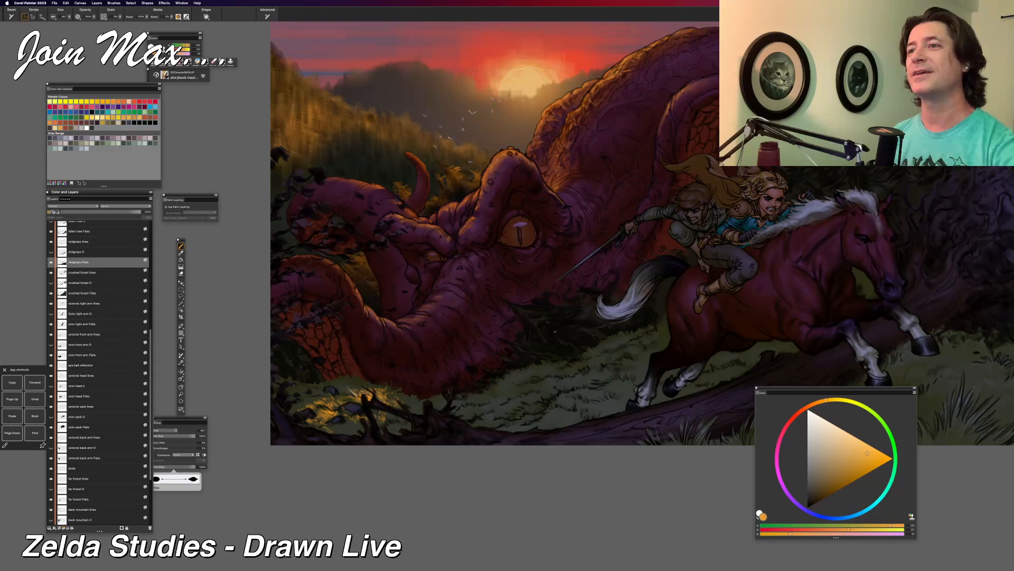
pyautogui.scroll(5, 443, 371)
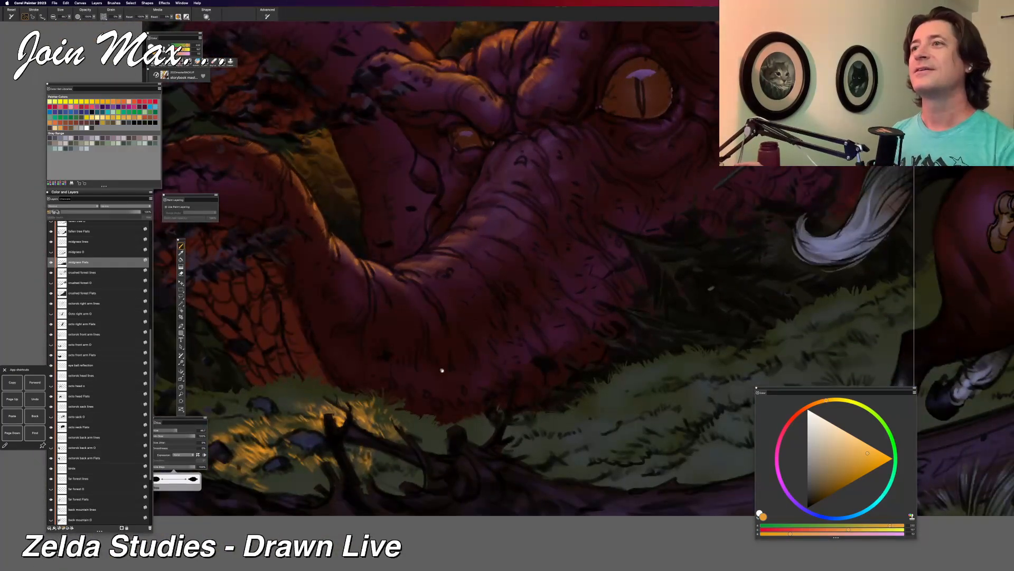
pyautogui.press('super+minus')
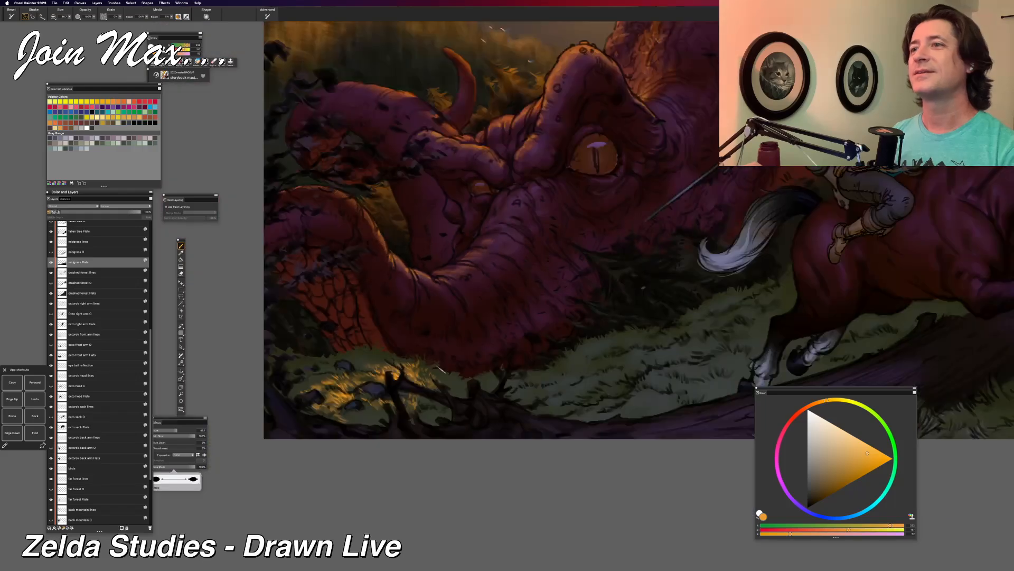
pyautogui.moveTo(541, 429); pyautogui.dragTo(339, 489)
pyautogui.press('super+minus')
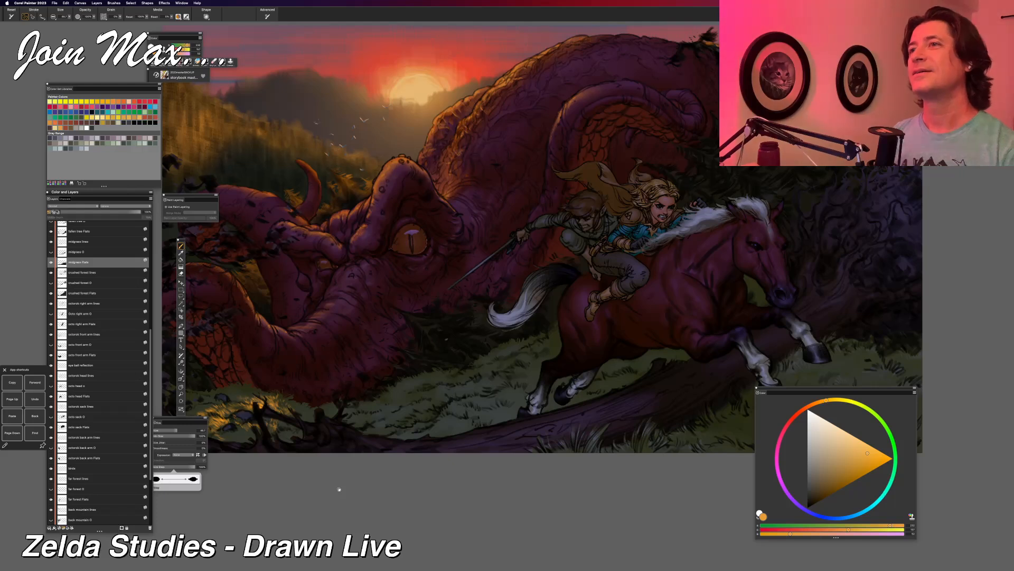
# Step: Try a wide golden orange stroke on the grass behind the horse's hind legs and undo it
pyautogui.moveTo(490, 354)
pyautogui.mouseDown()
pyautogui.moveTo(503, 420)
pyautogui.moveTo(497, 349)
pyautogui.moveTo(514, 417)
pyautogui.moveTo(493, 349)
pyautogui.moveTo(499, 420)
pyautogui.mouseUp()
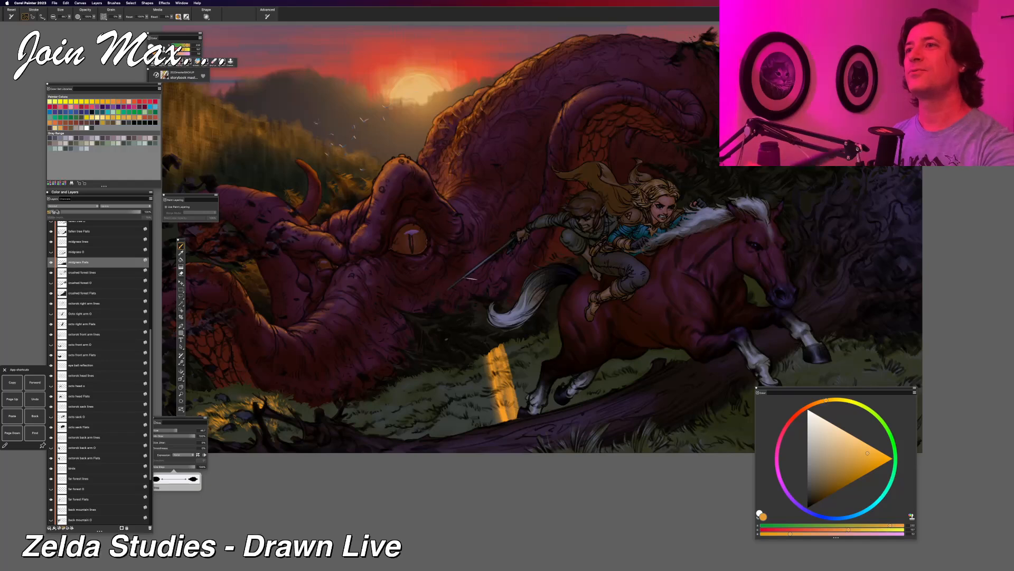
pyautogui.press('super+z')
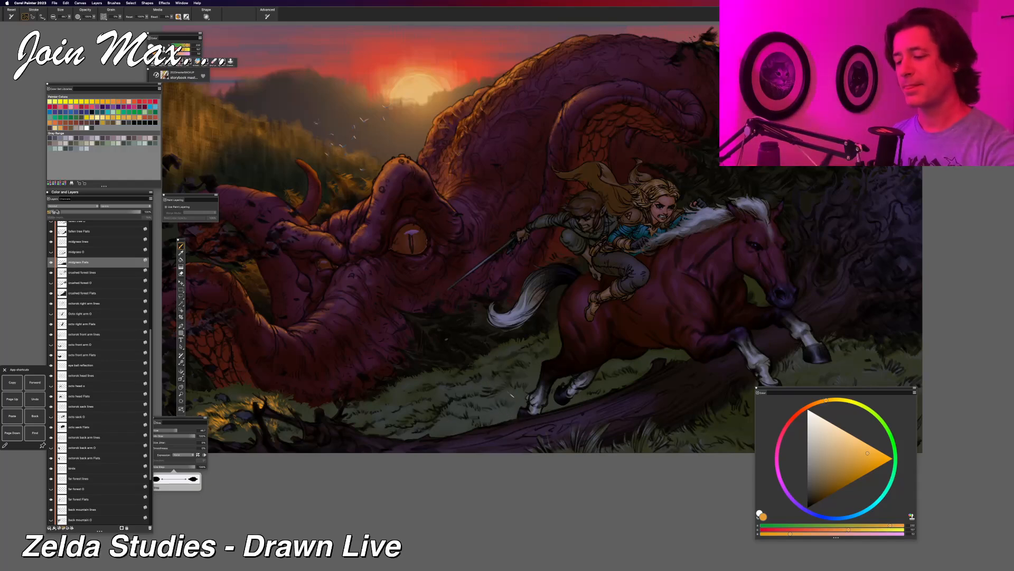
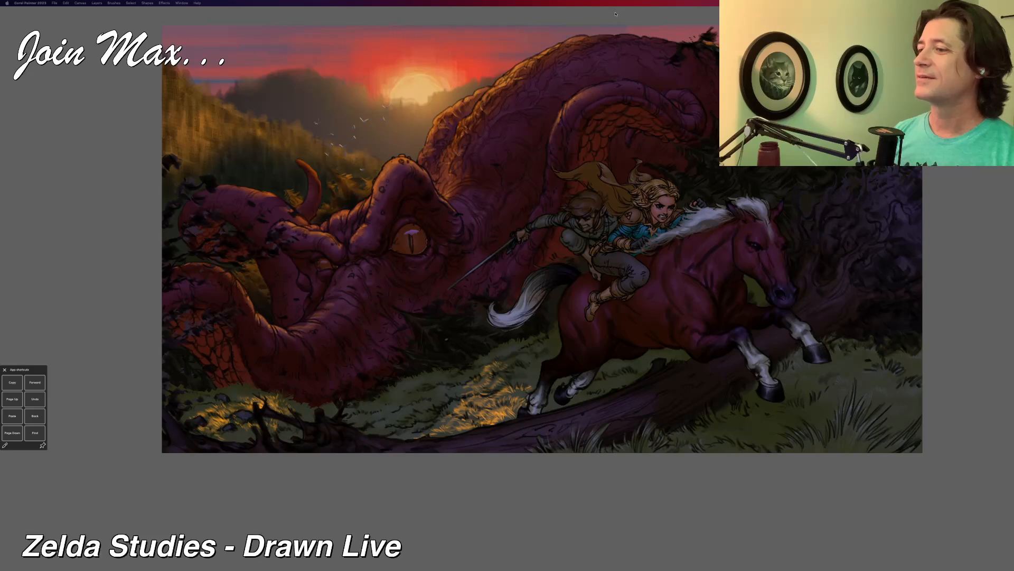
# Step: Bring the hidden palettes back and check the golden grass patch behind the horse against the whole composition
pyautogui.press('Tab')
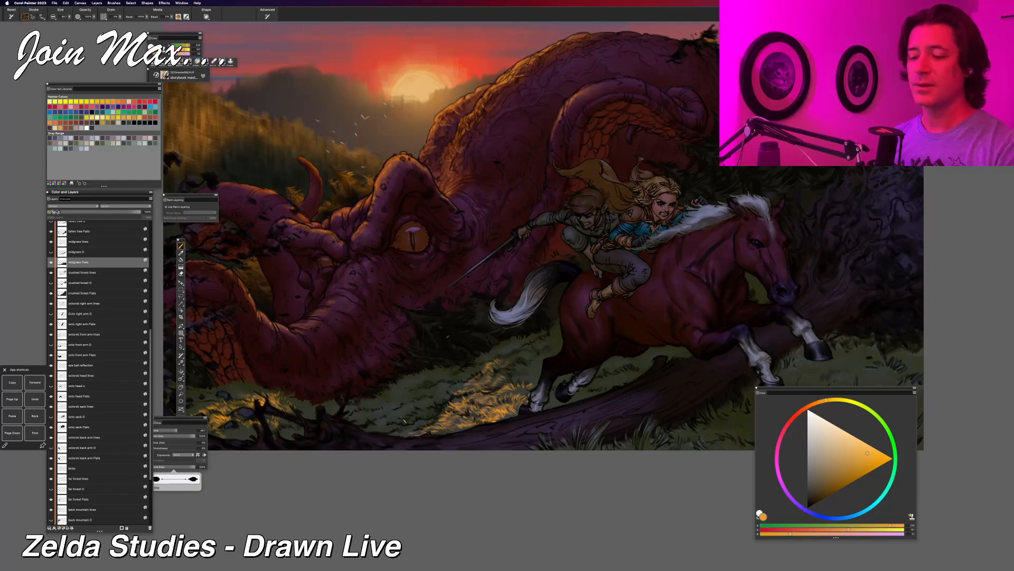
pyautogui.press('super+minus')
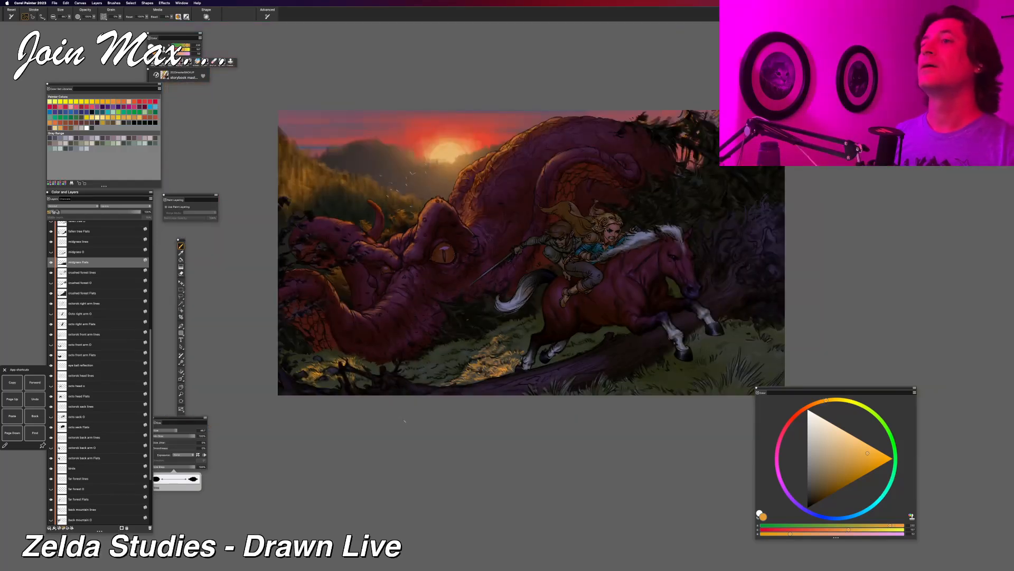
pyautogui.press('super+plus')
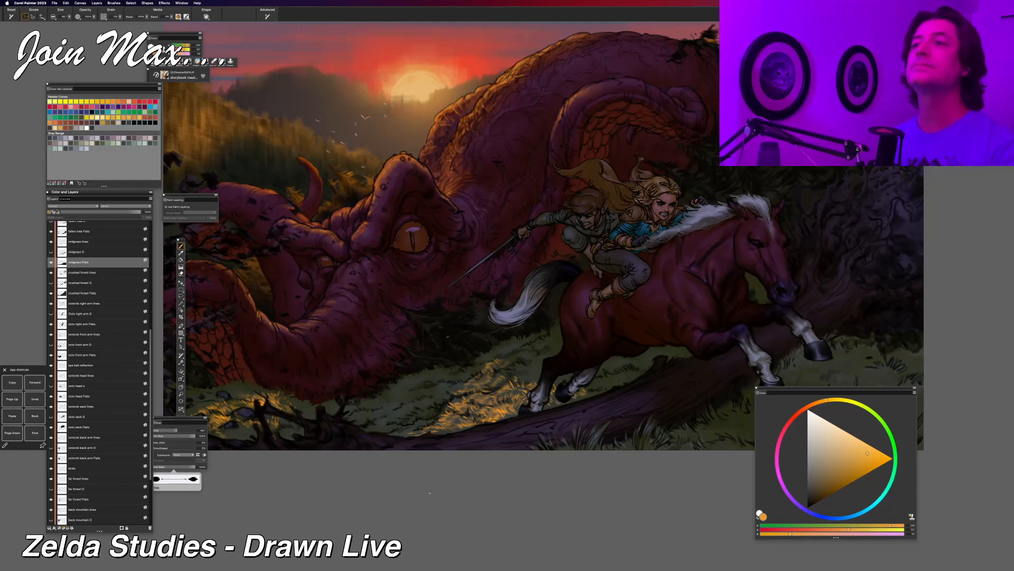
# Step: View the whole painting without palettes, bring the Chrome window with the Catwoman pumpkin figure over it and enlarge the window
pyautogui.press('super+minus')
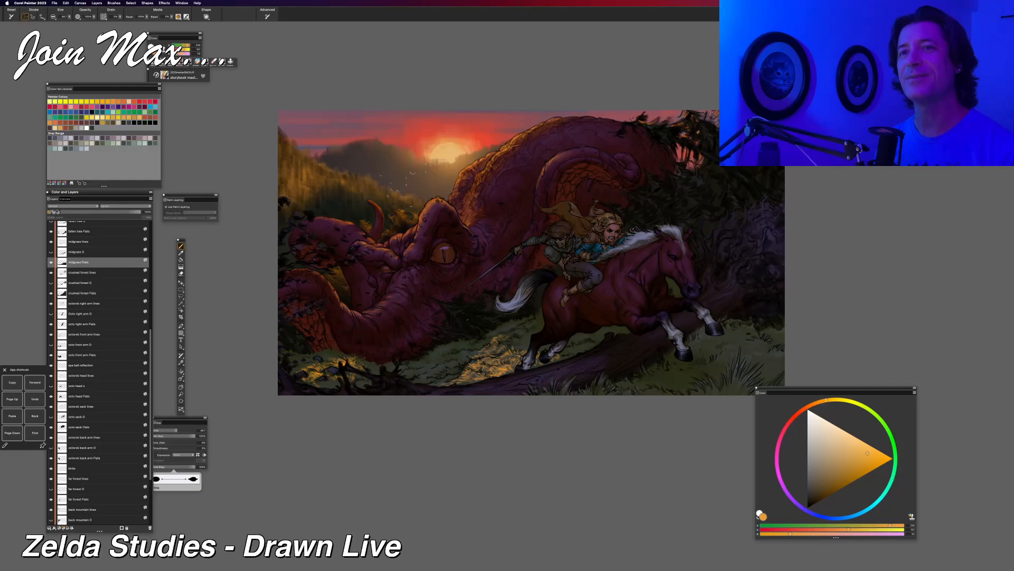
pyautogui.press('Tab')
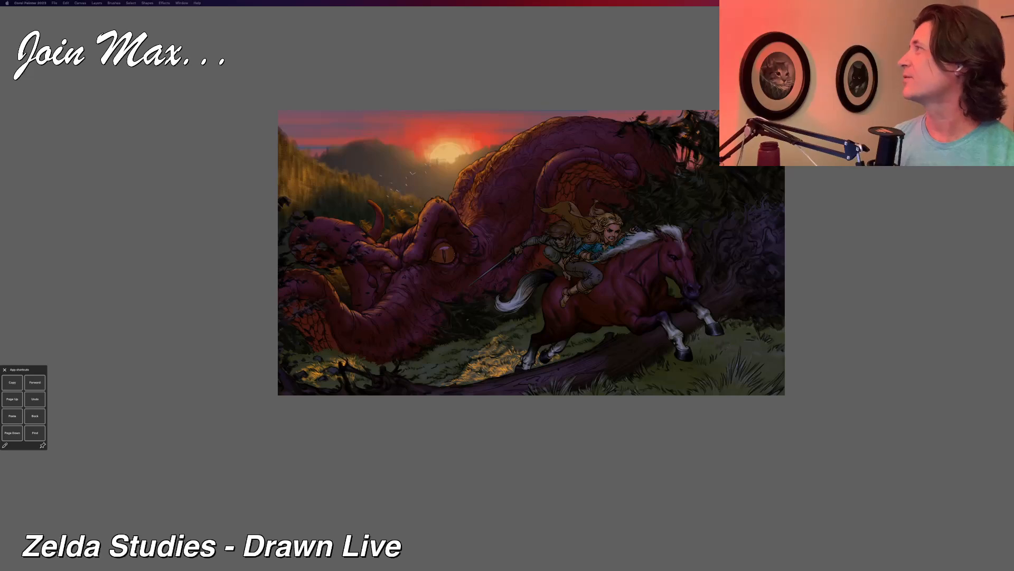
pyautogui.moveTo(792, 1); pyautogui.dragTo(377, 90)
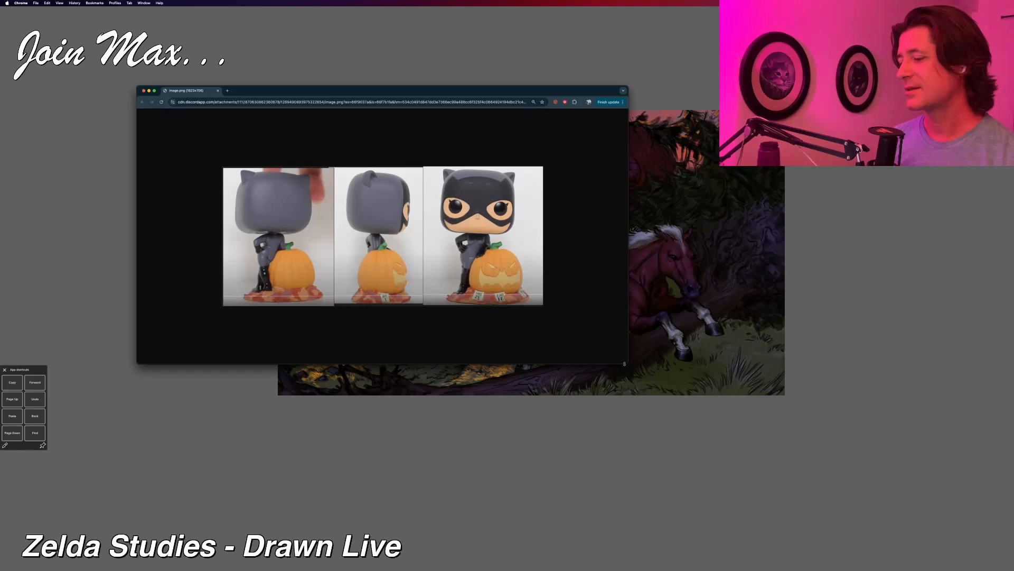
pyautogui.moveTo(624, 363); pyautogui.dragTo(919, 569)
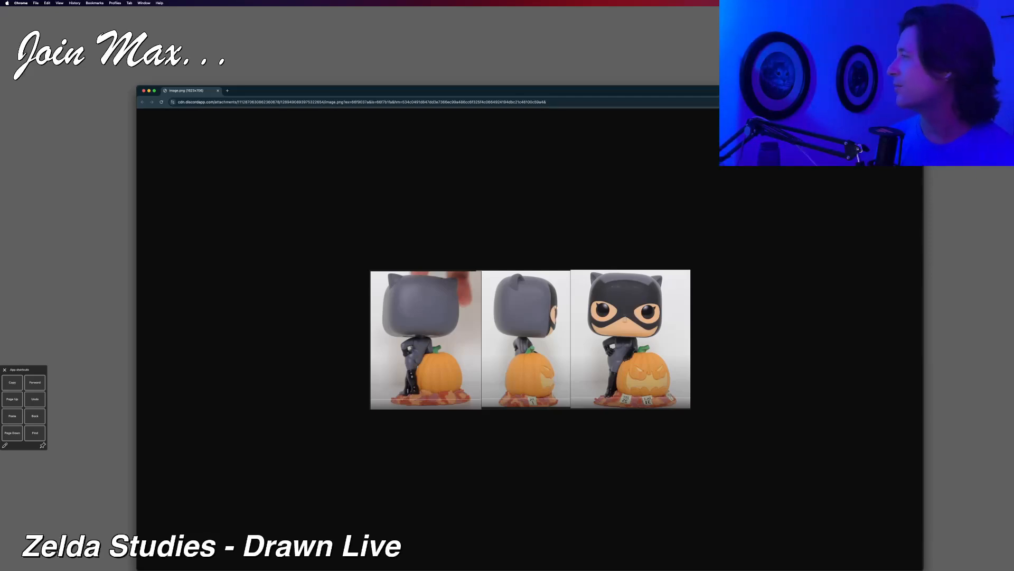
# Step: Bring in the Chrome window with the hooded blonde figure renders, enlarge it and magnify the three views for inspection
pyautogui.moveTo(761, 50); pyautogui.dragTo(532, 51)
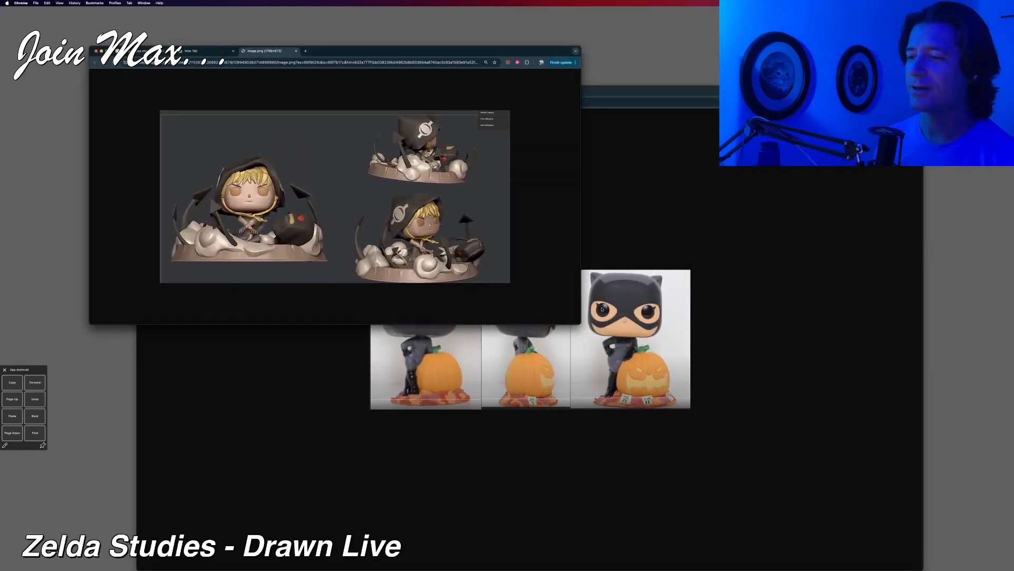
pyautogui.moveTo(578, 323); pyautogui.dragTo(946, 569)
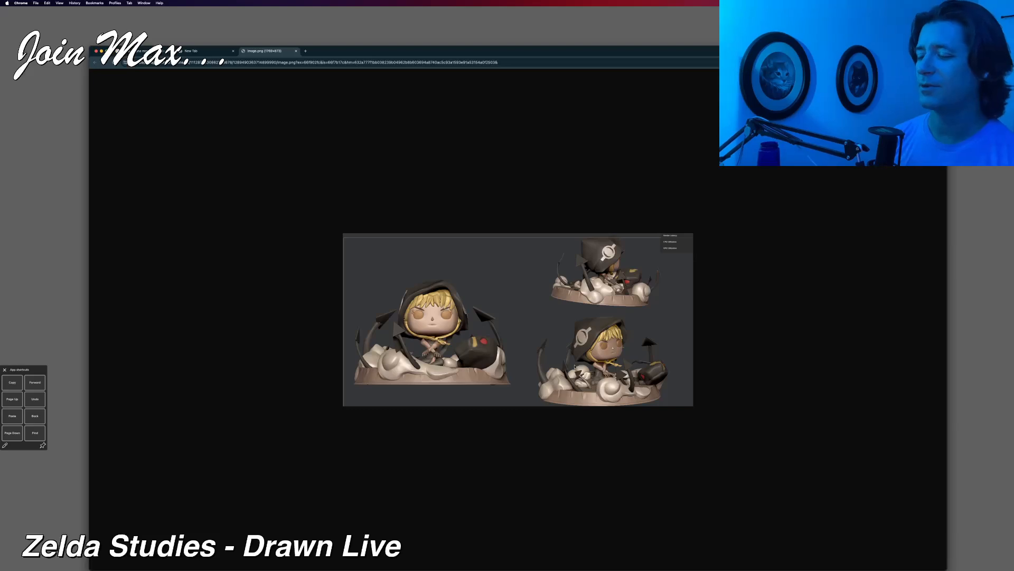
pyautogui.press('super+plus')
pyautogui.press('super+plus')
pyautogui.press('super+plus')
pyautogui.press('super+plus')
pyautogui.press('super+plus')
pyautogui.press('super+plus')
pyautogui.press('super+plus')
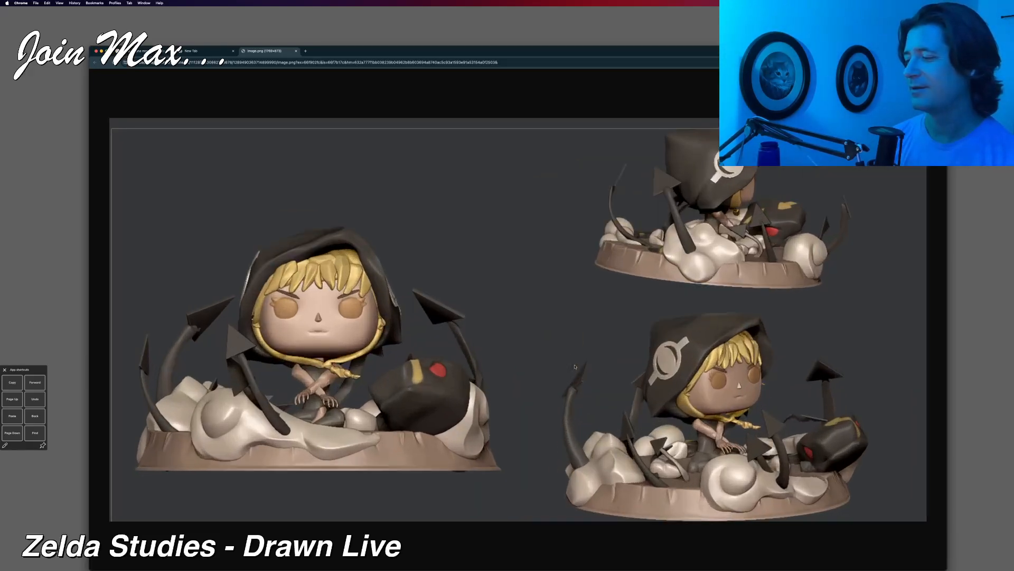
# Step: Switch to Corel Painter and temporarily show the original thumbnails layer to compare the grayscale sketch with the colored painting
pyautogui.press('super+Tab')
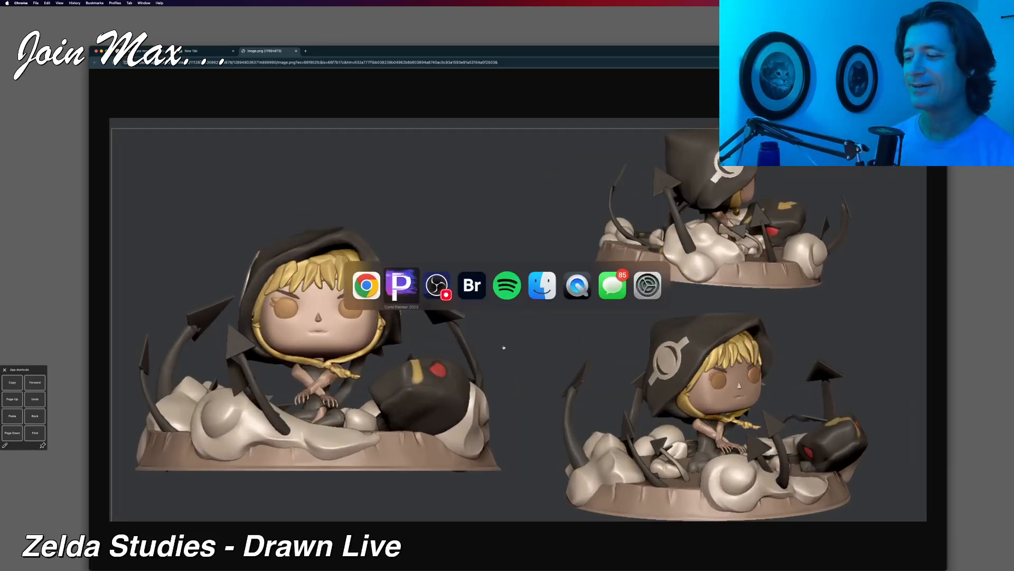
pyautogui.click(403, 292)
pyautogui.scroll(5, 67, 241)
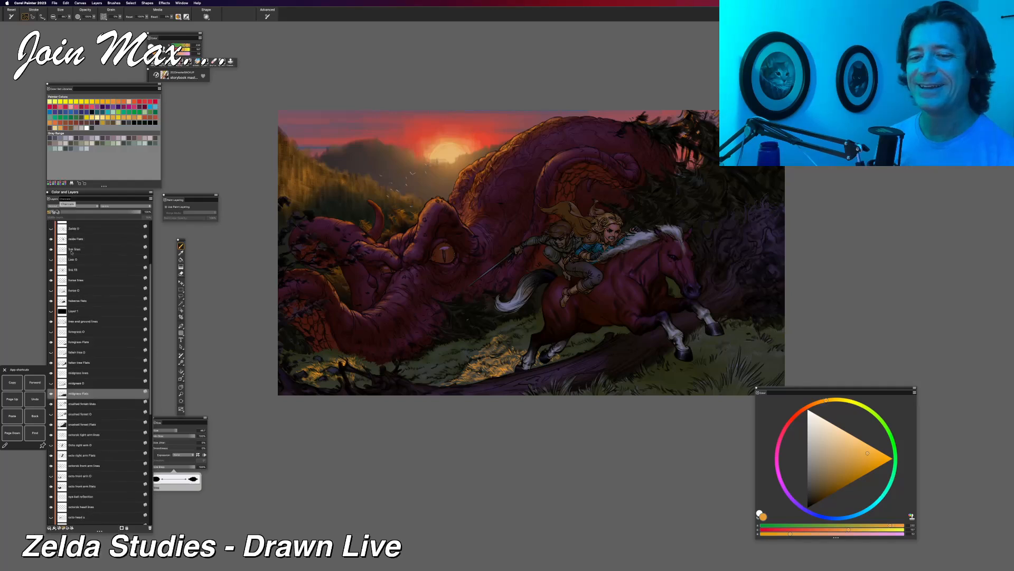
pyautogui.scroll(2, 67, 241)
pyautogui.click(52, 235)
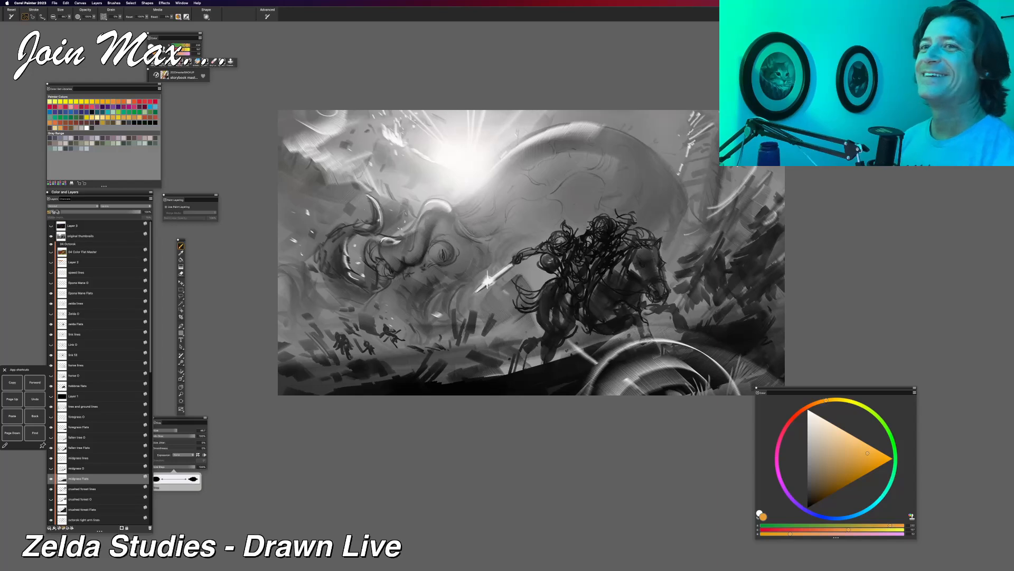
pyautogui.scroll(5, 471, 189)
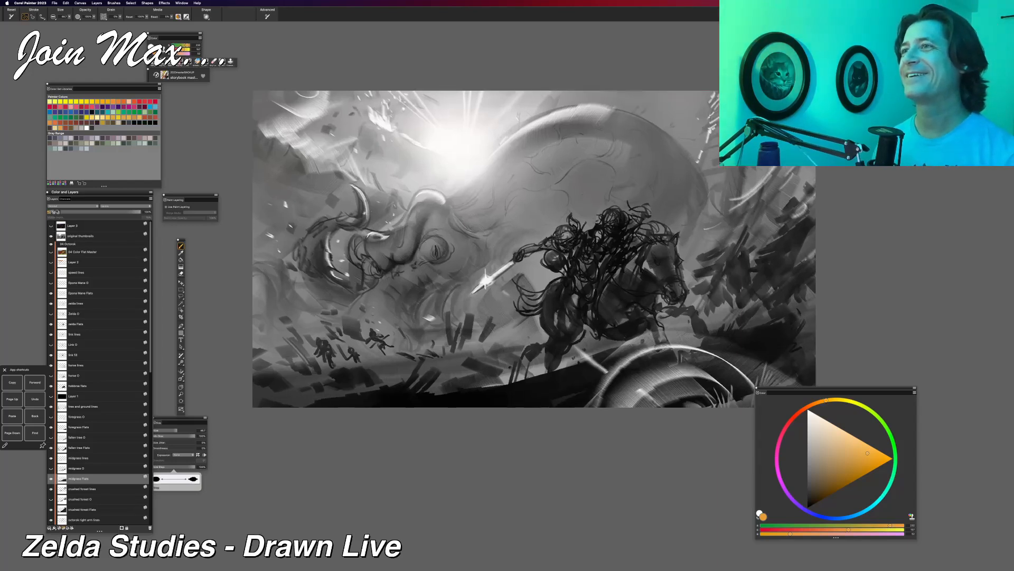
pyautogui.scroll(5, 470, 190)
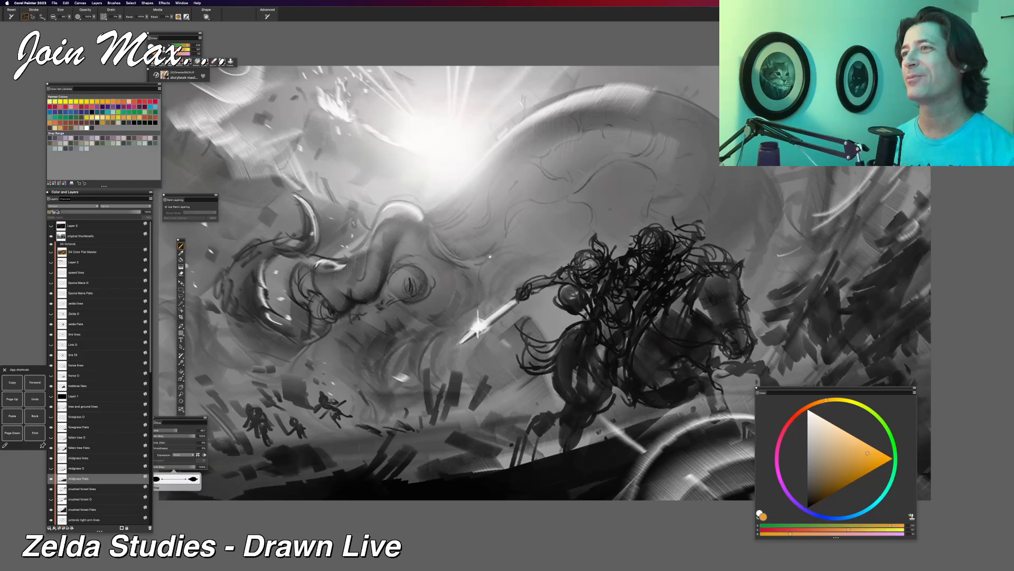
pyautogui.press('super+minus')
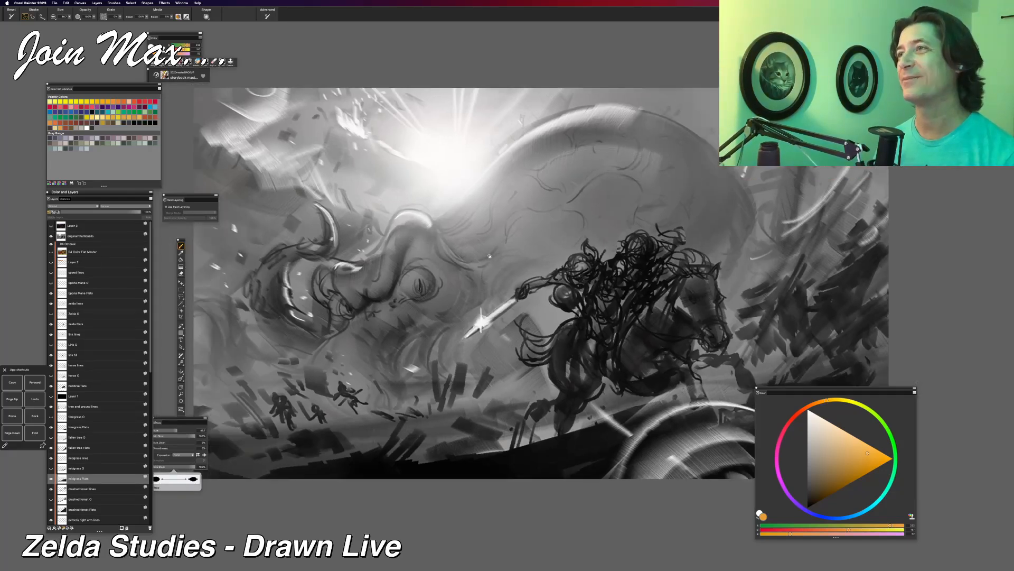
pyautogui.press('super+minus')
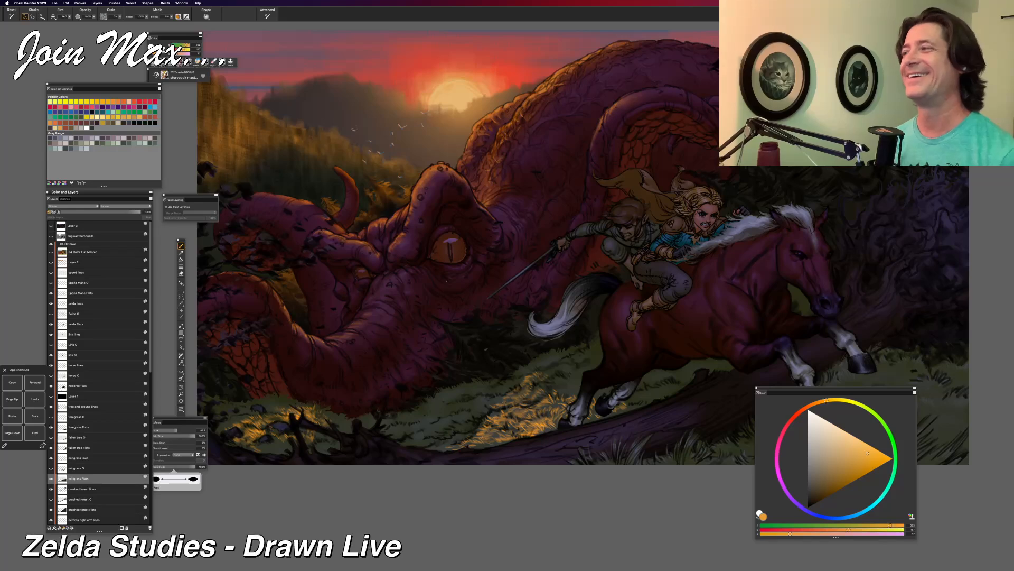
# Step: Switch to Chrome, move the hooded figure window aside and bring the Catwoman figure's three views to the front
pyautogui.press('super+Tab')
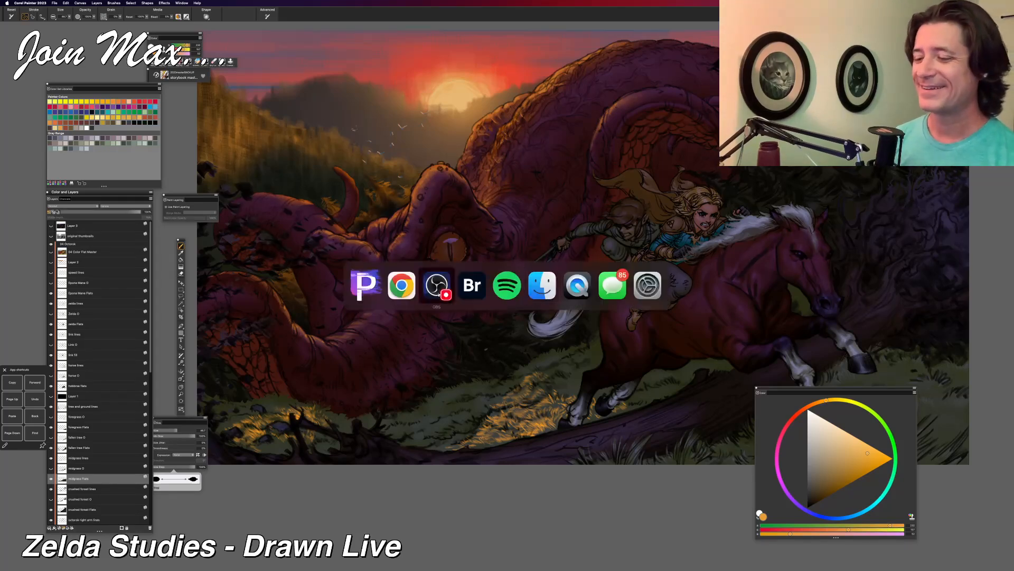
pyautogui.click(401, 271)
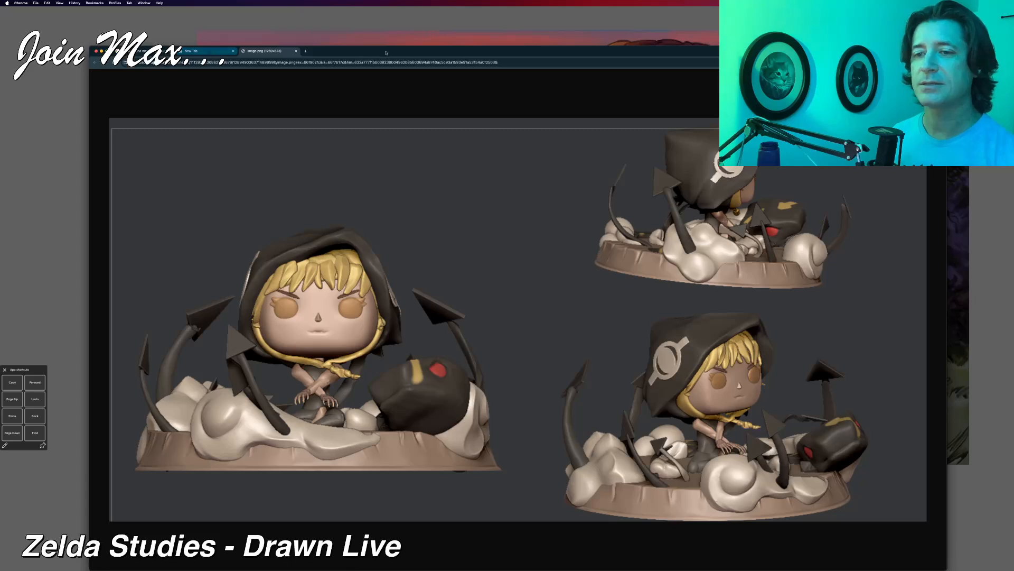
pyautogui.moveTo(405, 52); pyautogui.dragTo(932, 183)
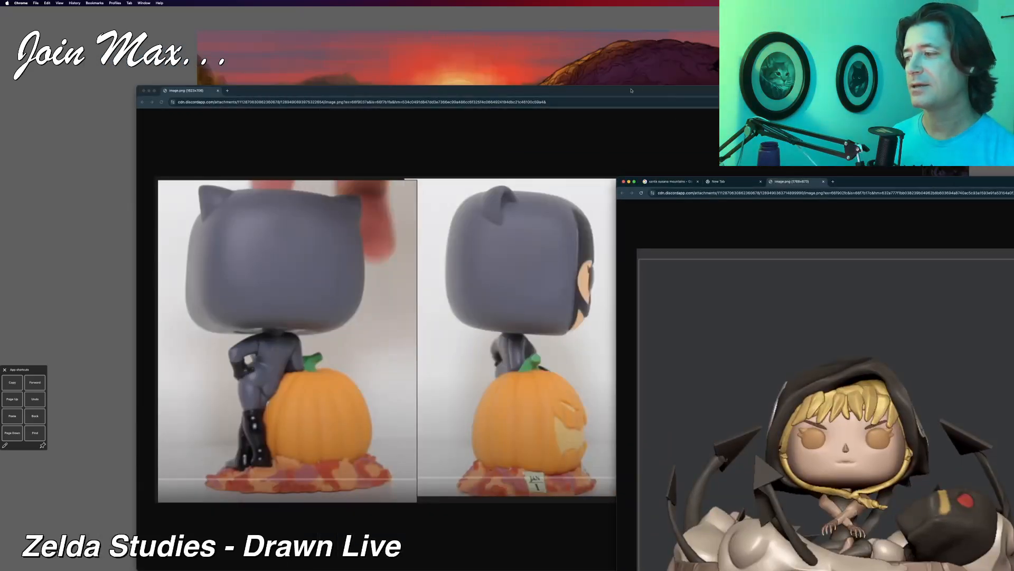
pyautogui.click(631, 90)
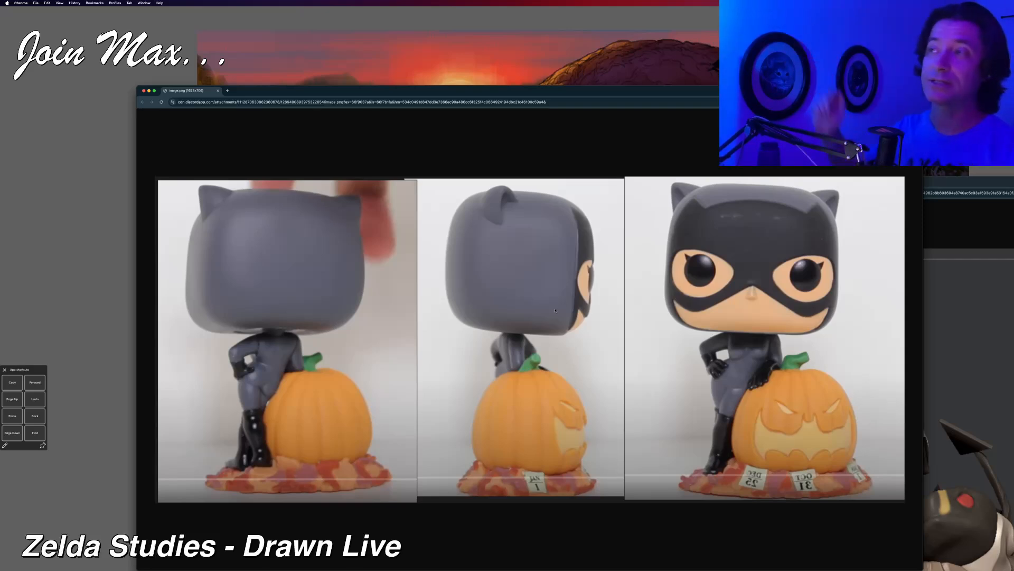
# Step: Move the second Chrome window back over the Catwoman figure and view the animation of the winged figure
pyautogui.press('super+Tab')
pyautogui.press('super+Tab')
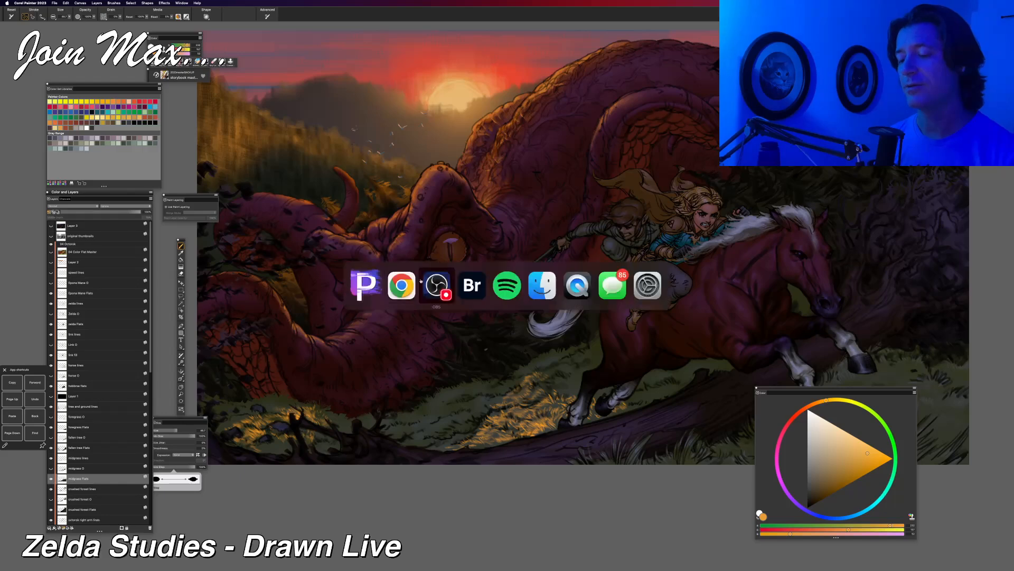
pyautogui.press('super+Tab')
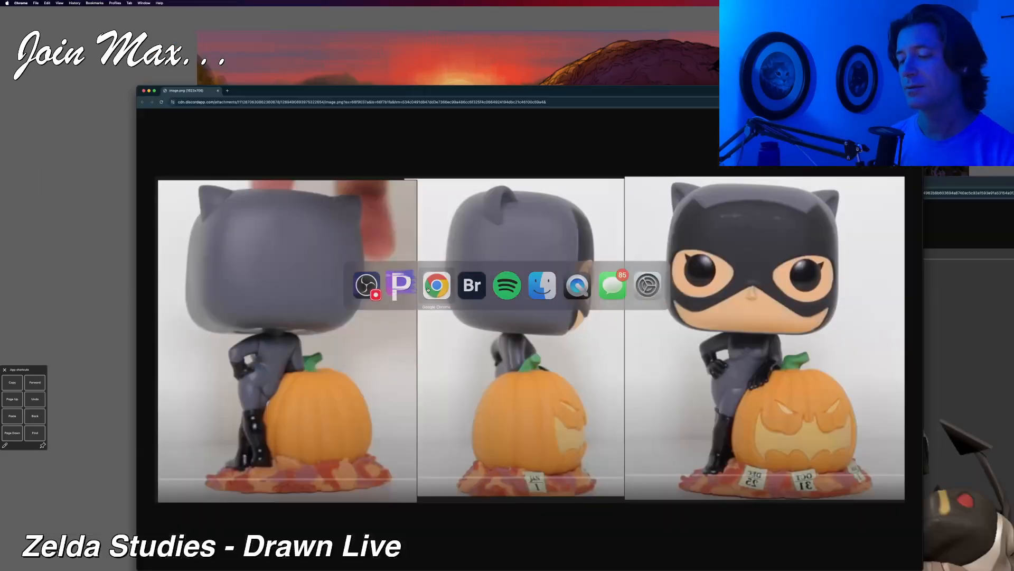
pyautogui.moveTo(901, 185); pyautogui.dragTo(396, 73)
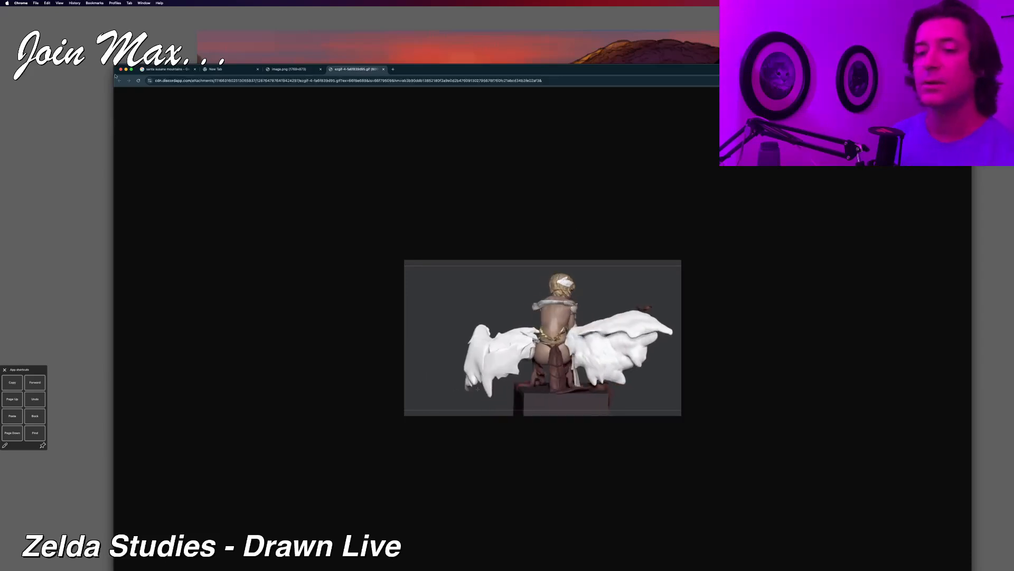
# Step: Close the winged figure, hooded figure and New Tab pages, minimize both Chrome windows and return to Corel Painter
pyautogui.click(384, 70)
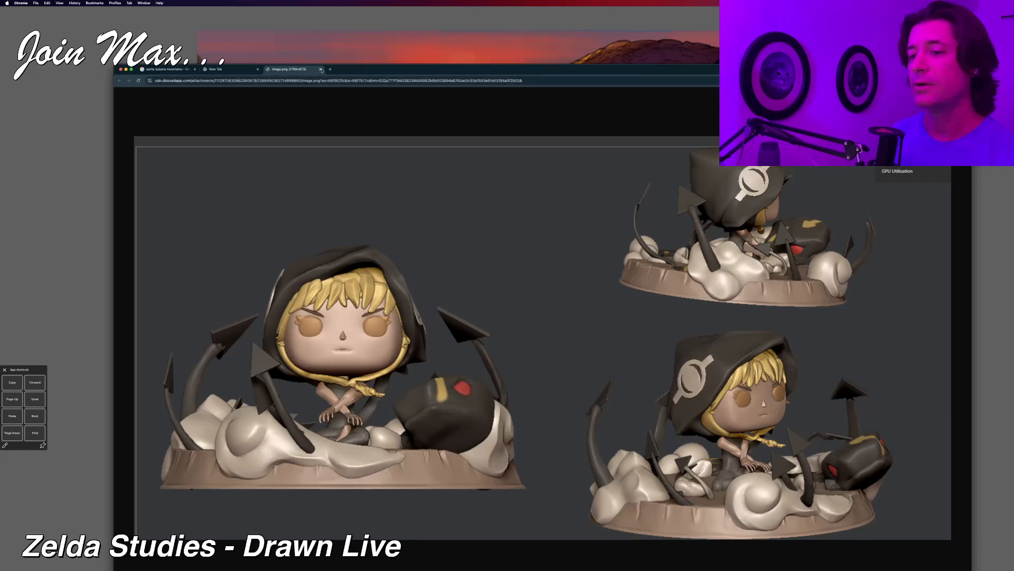
pyautogui.press('super+w')
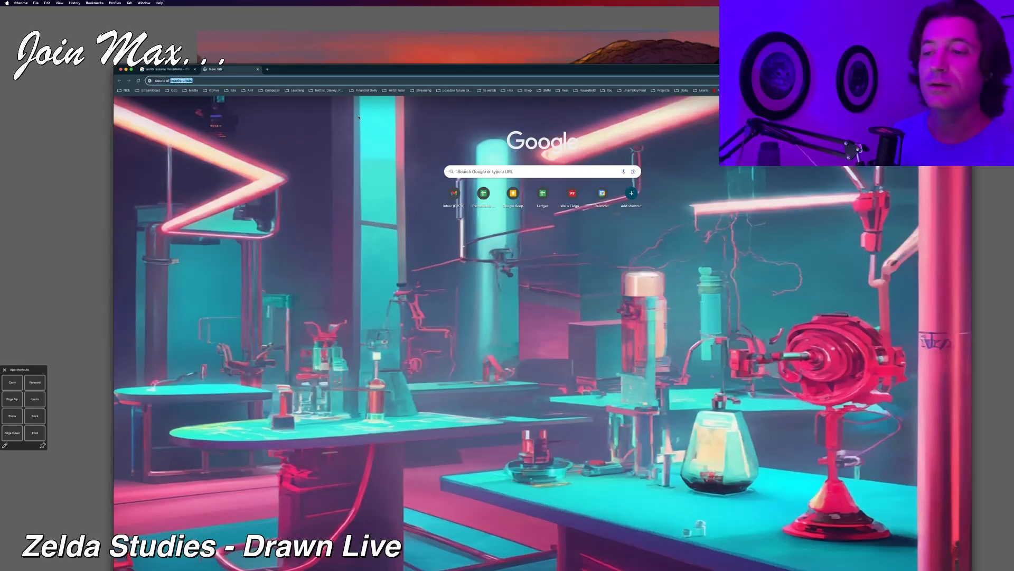
pyautogui.press('super+w')
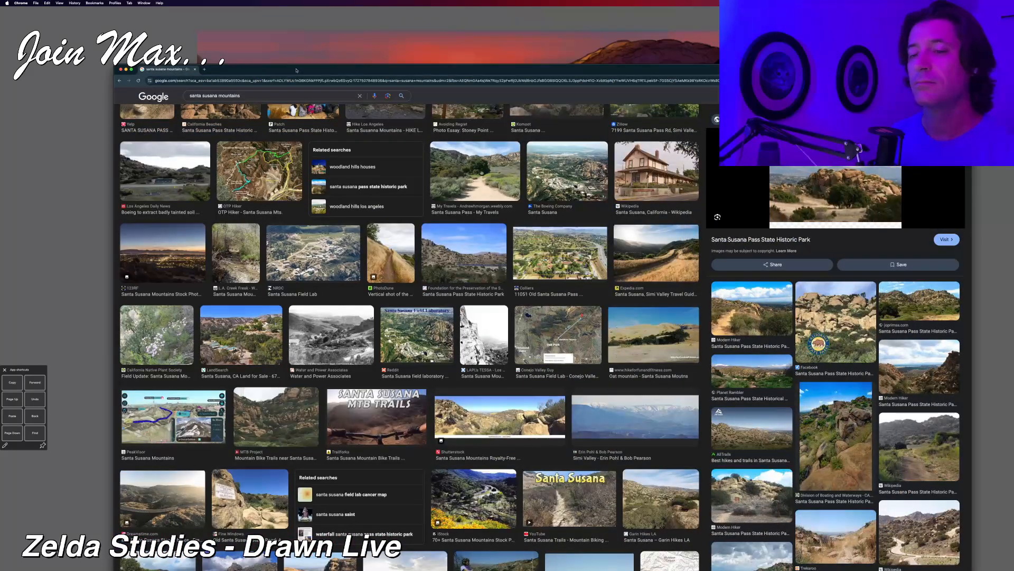
pyautogui.press('super+m')
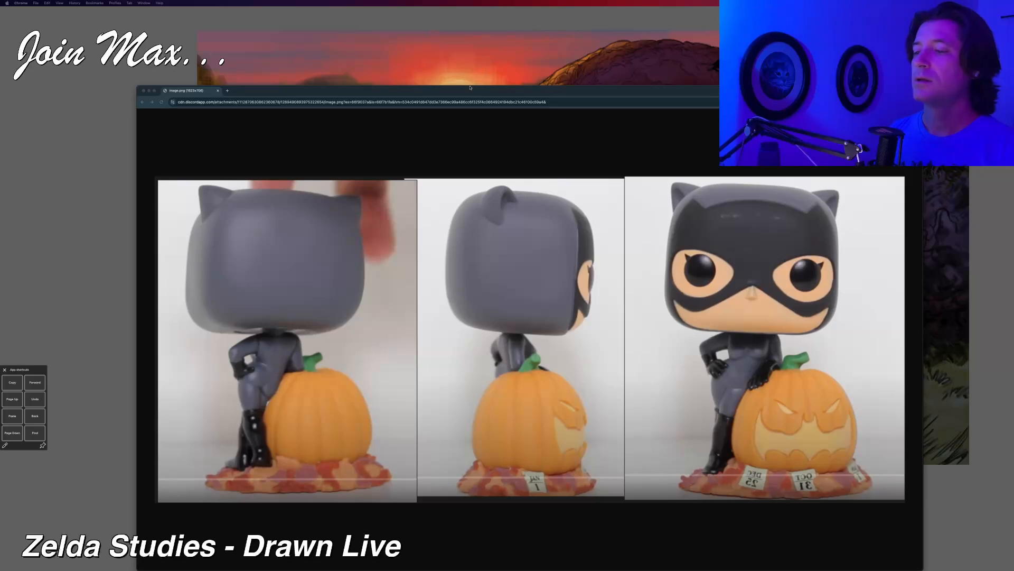
pyautogui.press('super+m')
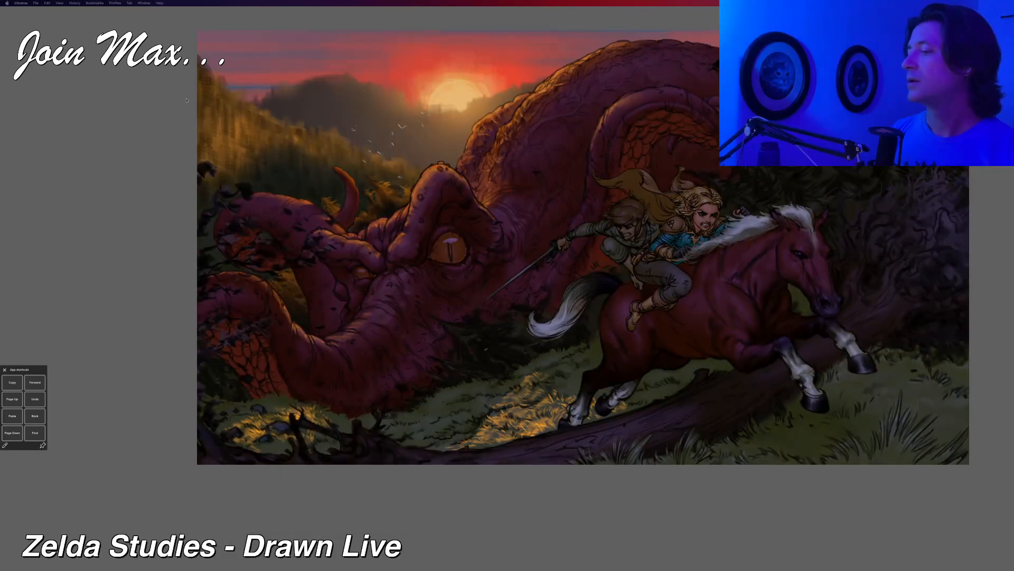
pyautogui.click(118, 104)
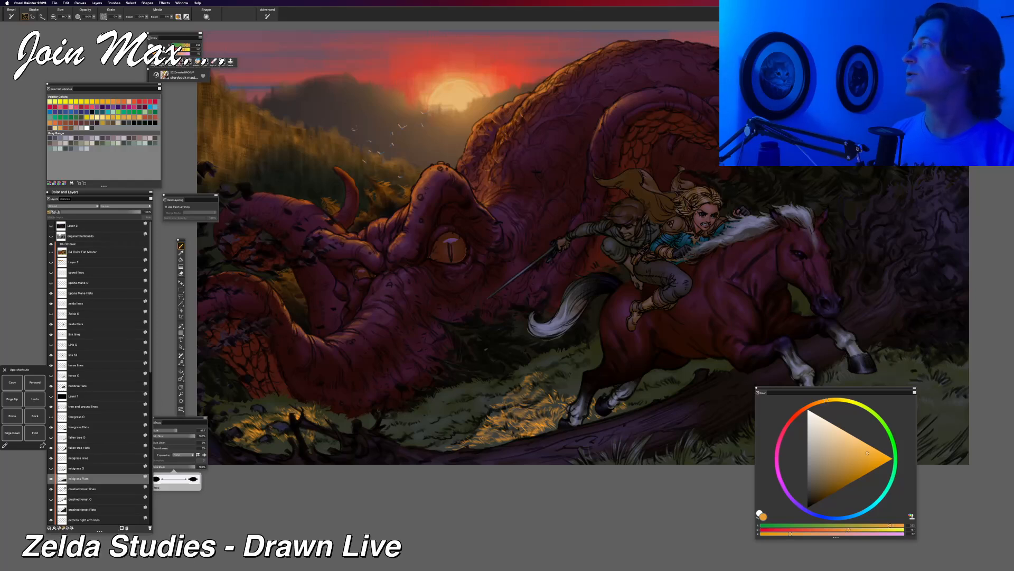
# Step: Bring in the Chrome window with the winged figure animation, examine it and move the window off the painting
pyautogui.press('super+Tab')
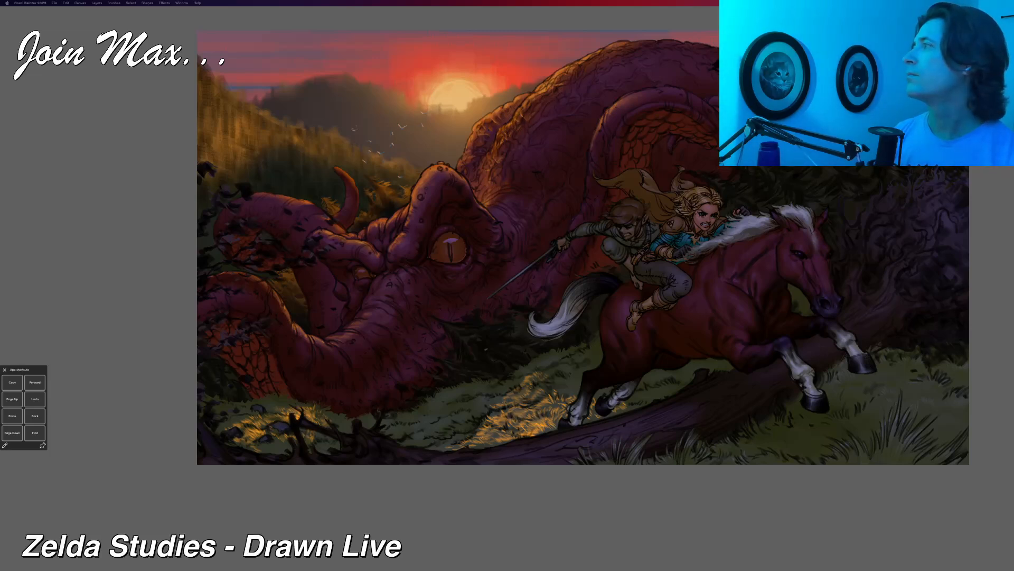
pyautogui.moveTo(319, 0); pyautogui.dragTo(319, 124)
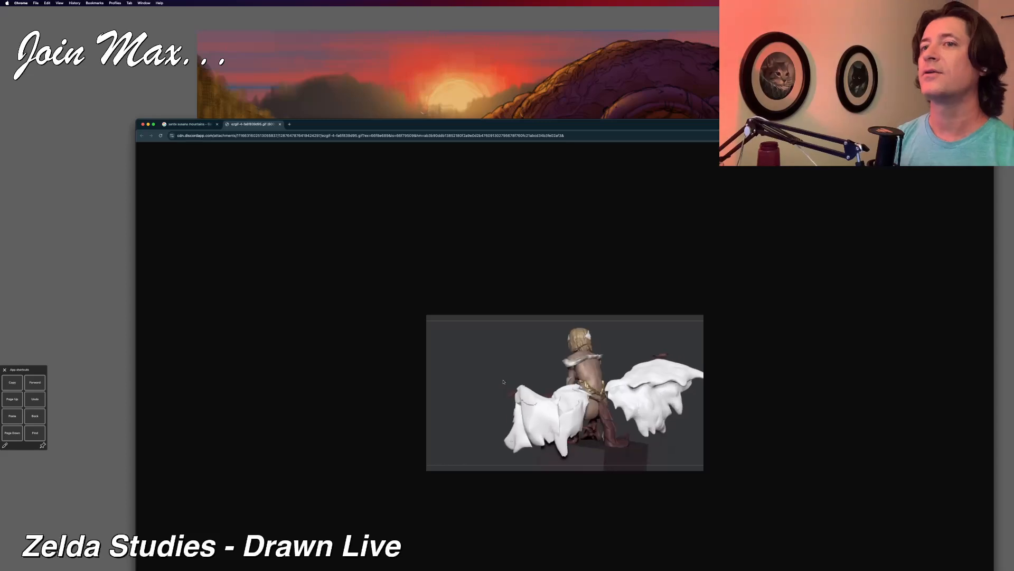
pyautogui.moveTo(455, 125); pyautogui.dragTo(1013, 52)
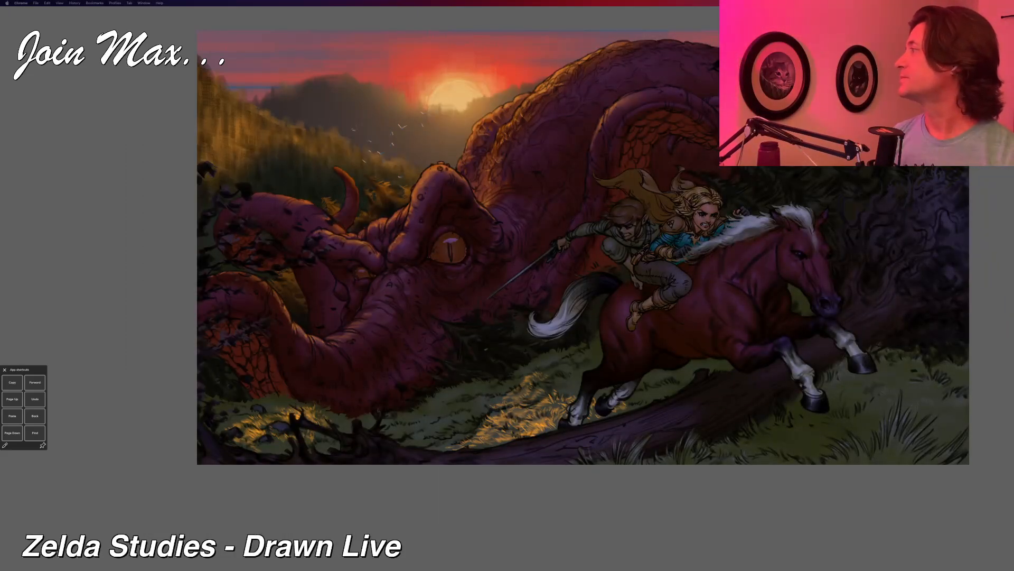
# Step: Return to Corel Painter and check the golden grass against the whole sunset composition
pyautogui.click(118, 273)
pyautogui.press('super+minus')
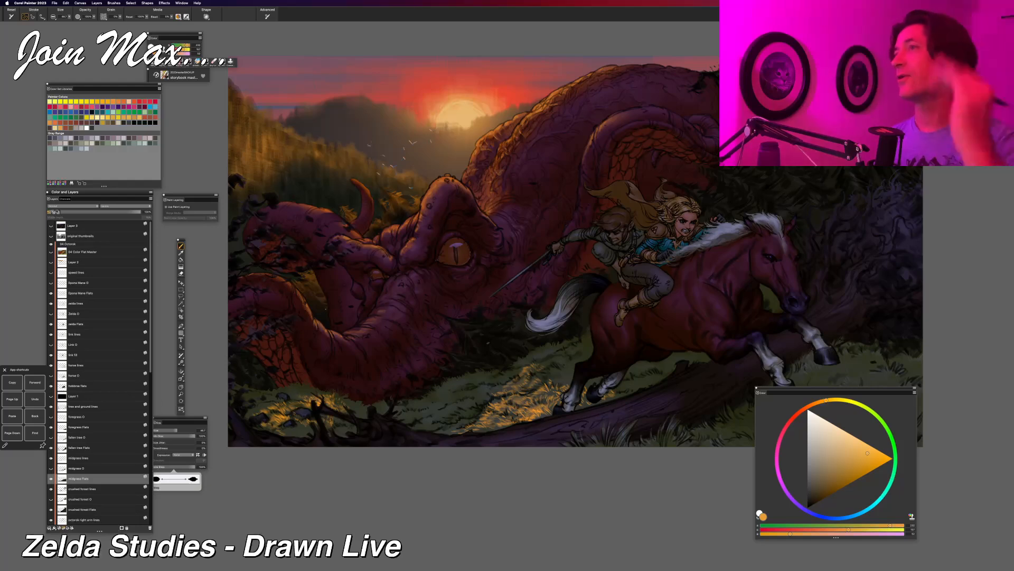
pyautogui.scroll(-2, 326, 311)
pyautogui.scroll(1, 382, 292)
pyautogui.moveTo(382, 291); pyautogui.dragTo(357, 308)
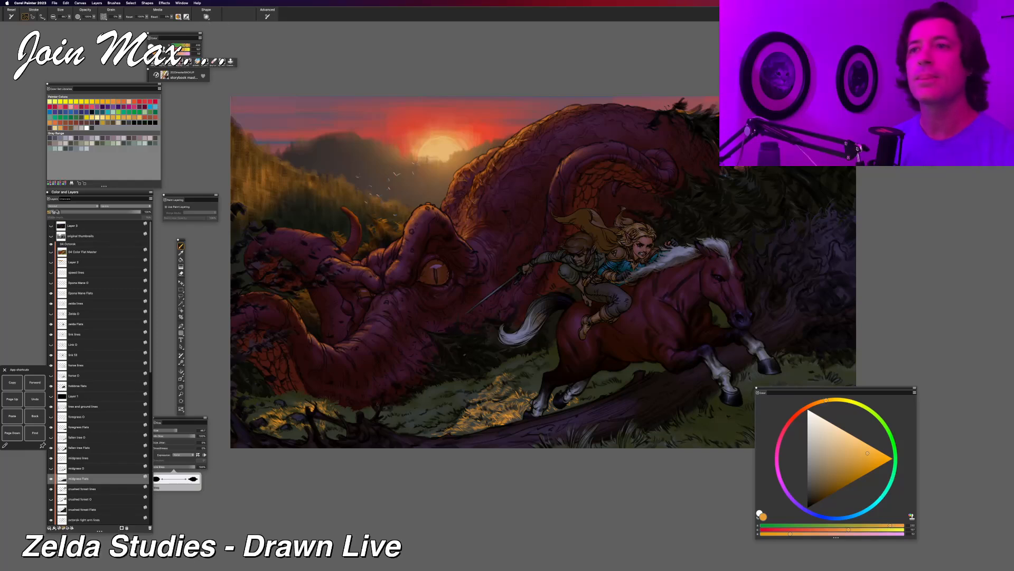
# Step: Hide the palettes, bring in the Chrome window with the hooded character's costume references and enlarge it to view the full sheet
pyautogui.press('Tab')
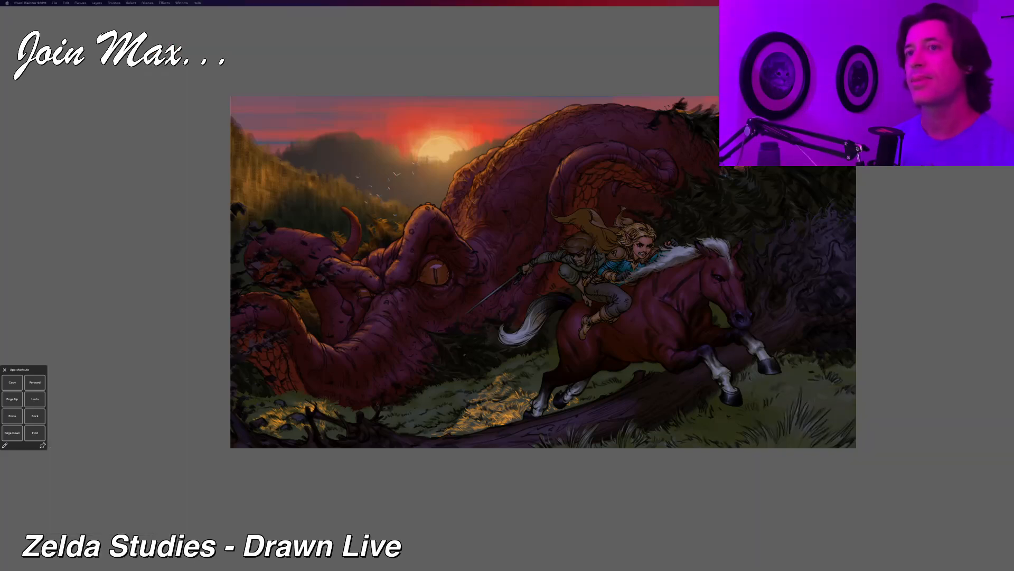
pyautogui.moveTo(898, 5); pyautogui.dragTo(285, 49)
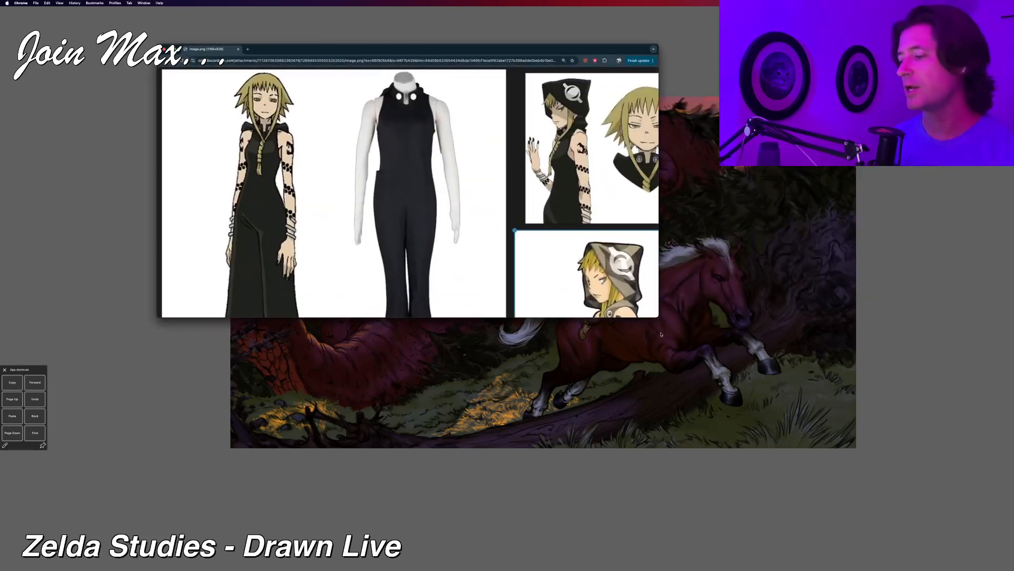
pyautogui.moveTo(658, 316); pyautogui.dragTo(982, 570)
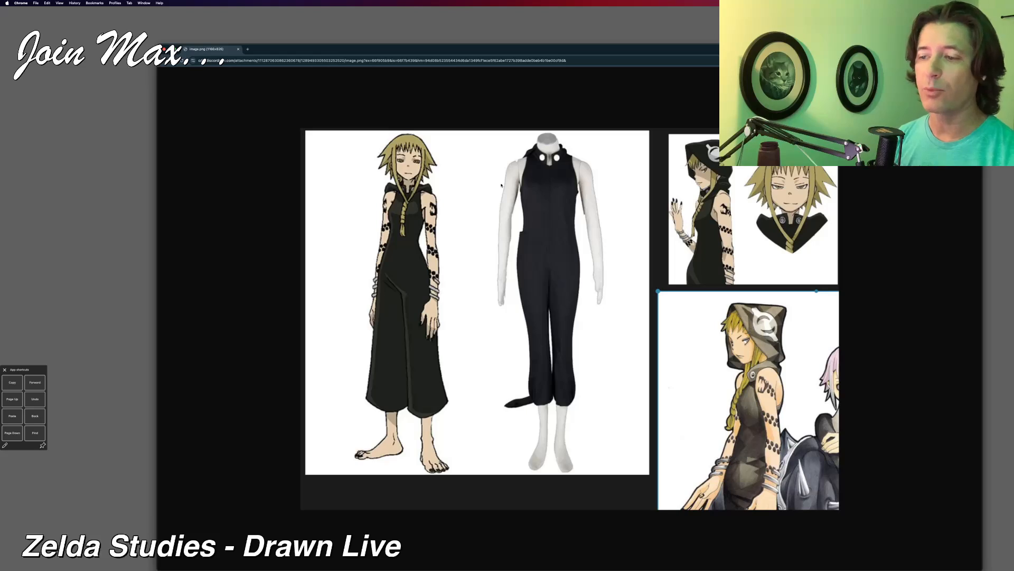
# Step: Reposition the Chrome window and examine the three sculpt views of the hooded figure
pyautogui.moveTo(649, 50); pyautogui.dragTo(535, 30)
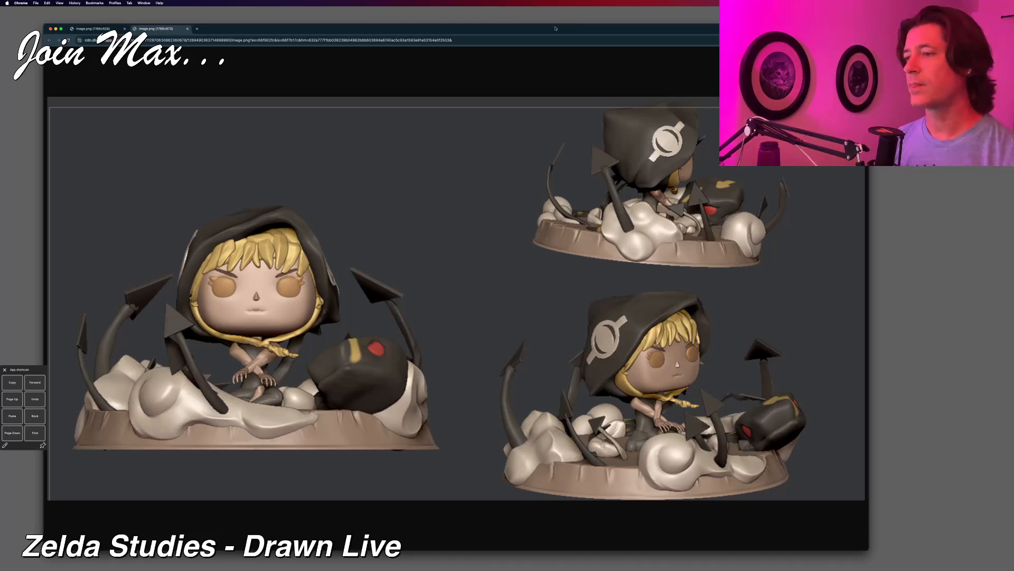
pyautogui.moveTo(556, 29); pyautogui.dragTo(612, 26)
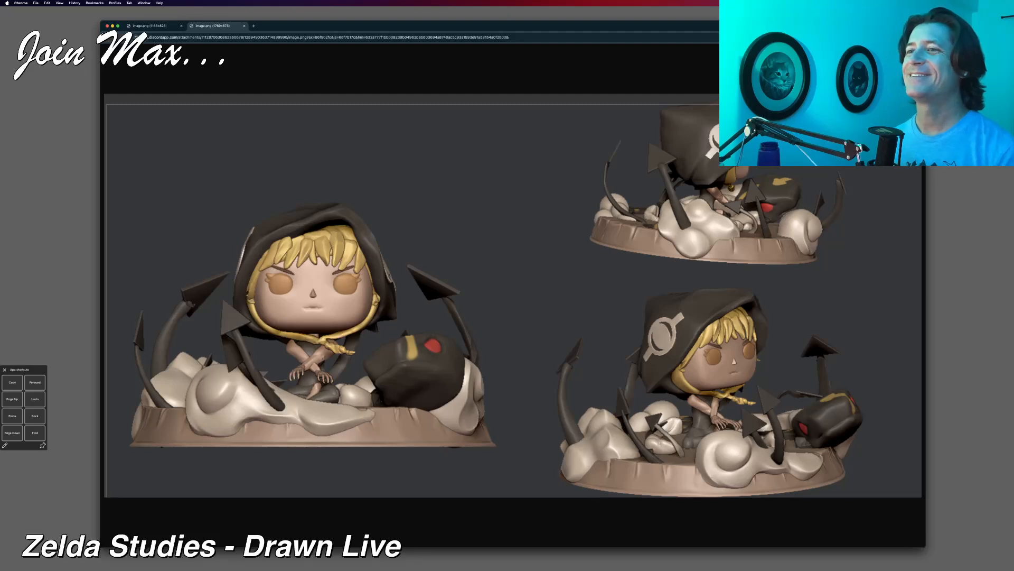
# Step: Switch to Corel Painter, reposition the painting and hide the palettes to view the whole composition
pyautogui.press('super+Tab')
pyautogui.press('super+Tab')
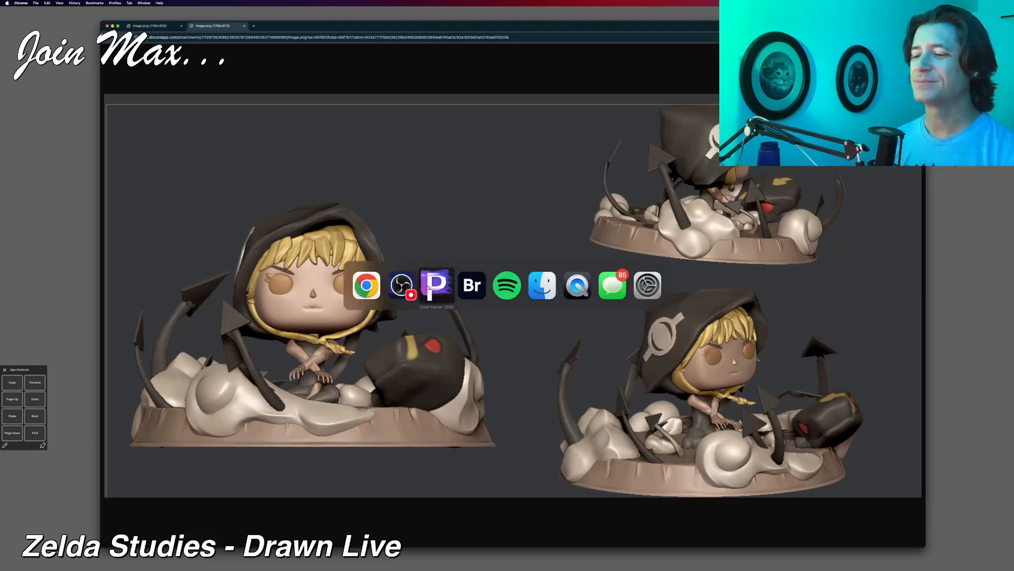
pyautogui.moveTo(464, 282); pyautogui.dragTo(435, 321)
pyautogui.scroll(1, 435, 322)
pyautogui.scroll(-2, 505, 378)
pyautogui.moveTo(437, 267); pyautogui.dragTo(425, 218)
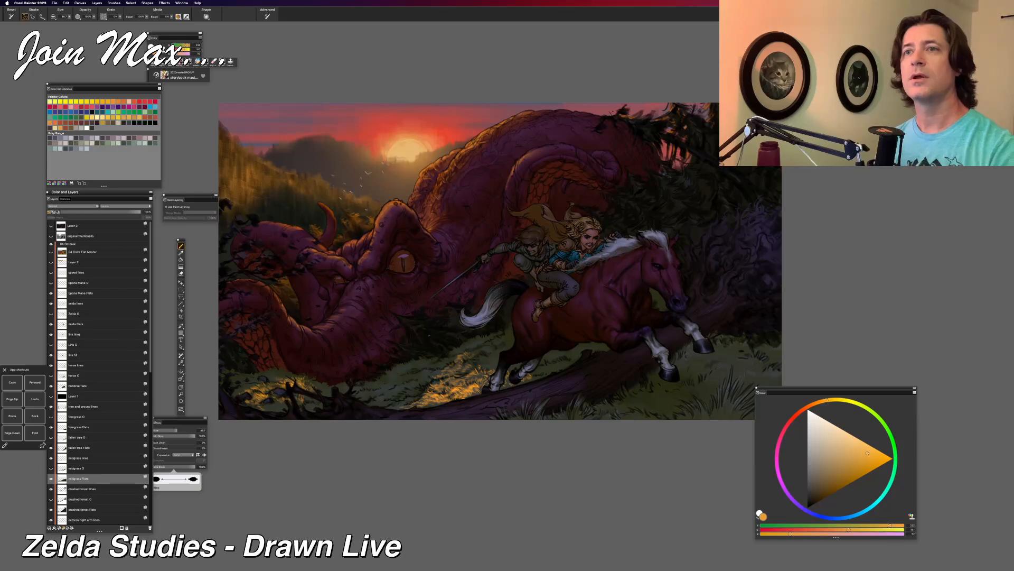
pyautogui.press('Tab')
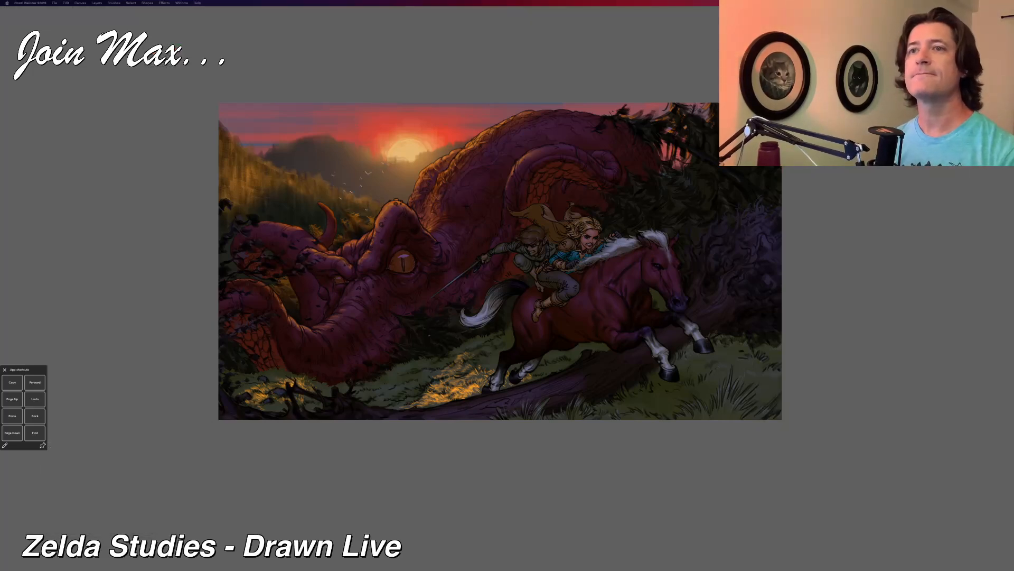
# Step: Bring Chrome forward, close the page with the crouching pose and arrow references, and return to the painting in Corel Painter
pyautogui.press('super+Tab')
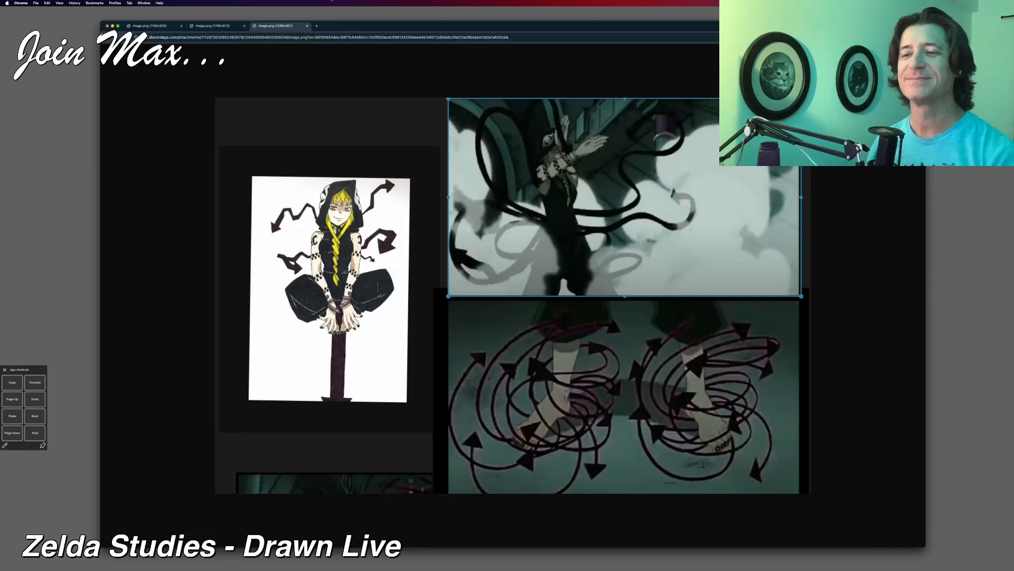
pyautogui.click(307, 25)
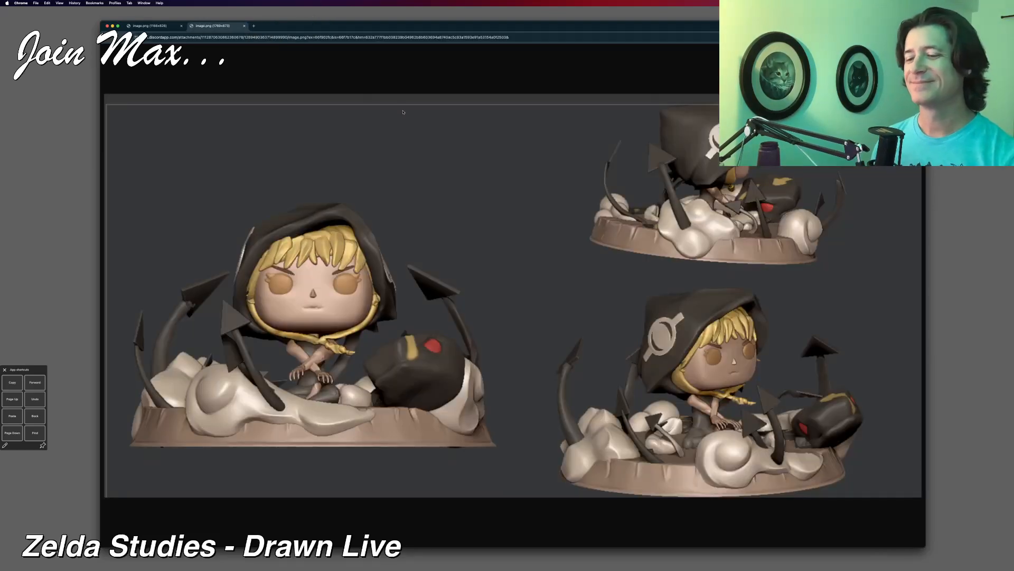
pyautogui.press('super+Tab')
pyautogui.click(437, 281)
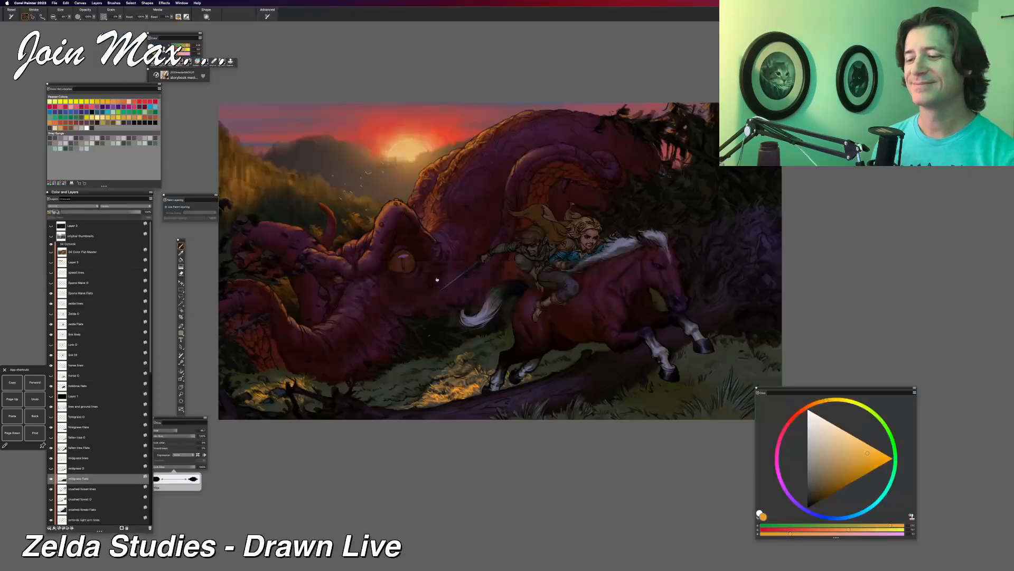
pyautogui.moveTo(466, 211); pyautogui.dragTo(460, 229)
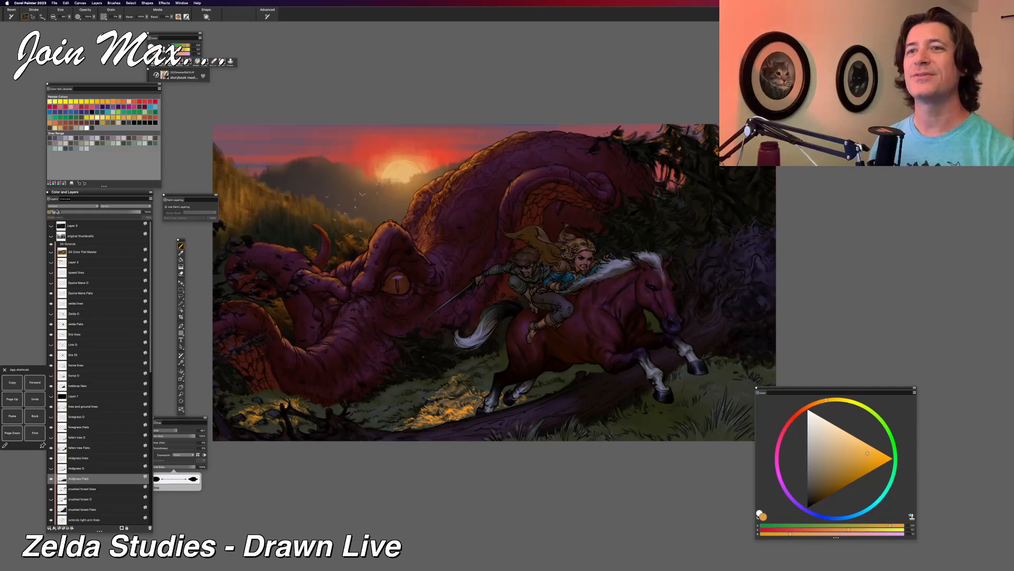
# Step: Switch to Chrome and compare the snake references, costume sheet and hooded figure sculpt
pyautogui.press('super+Tab')
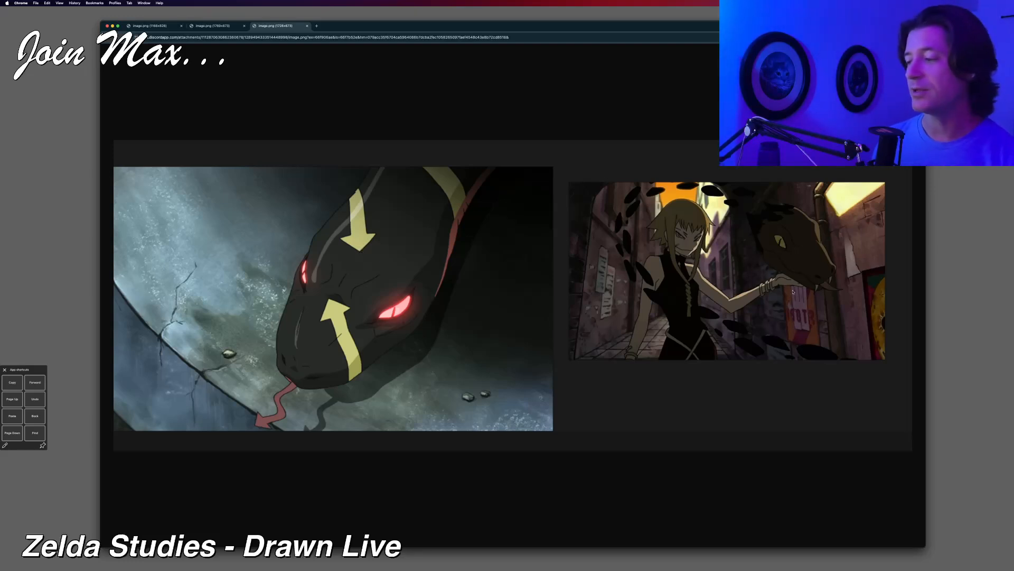
pyautogui.press('super+Tab')
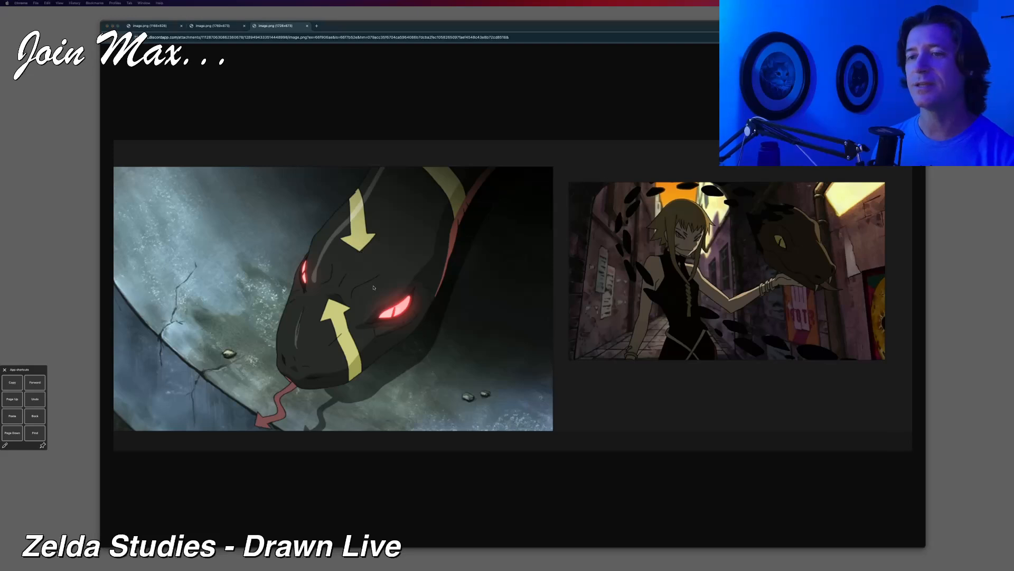
pyautogui.click(227, 28)
pyautogui.click(153, 26)
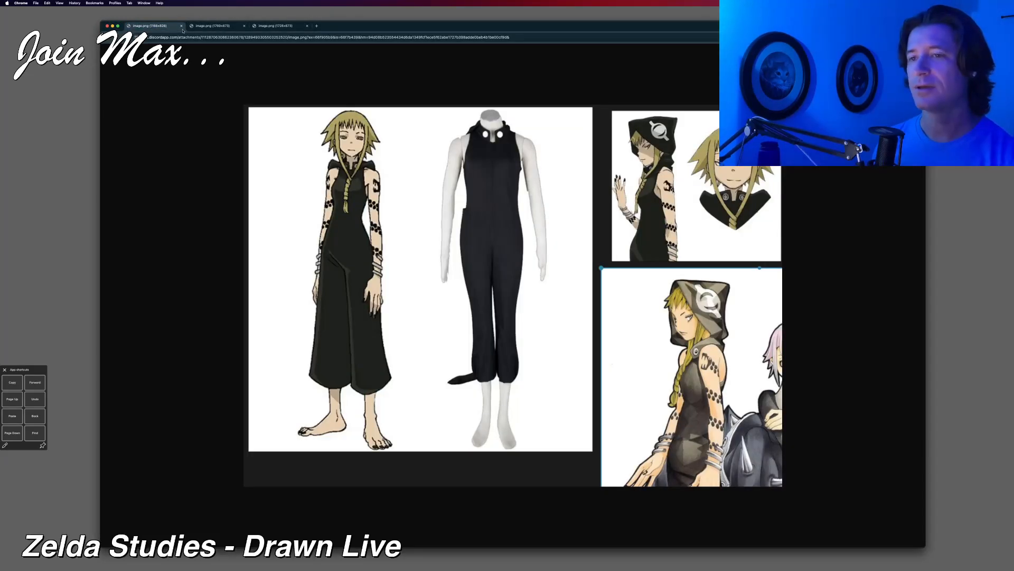
pyautogui.click(227, 28)
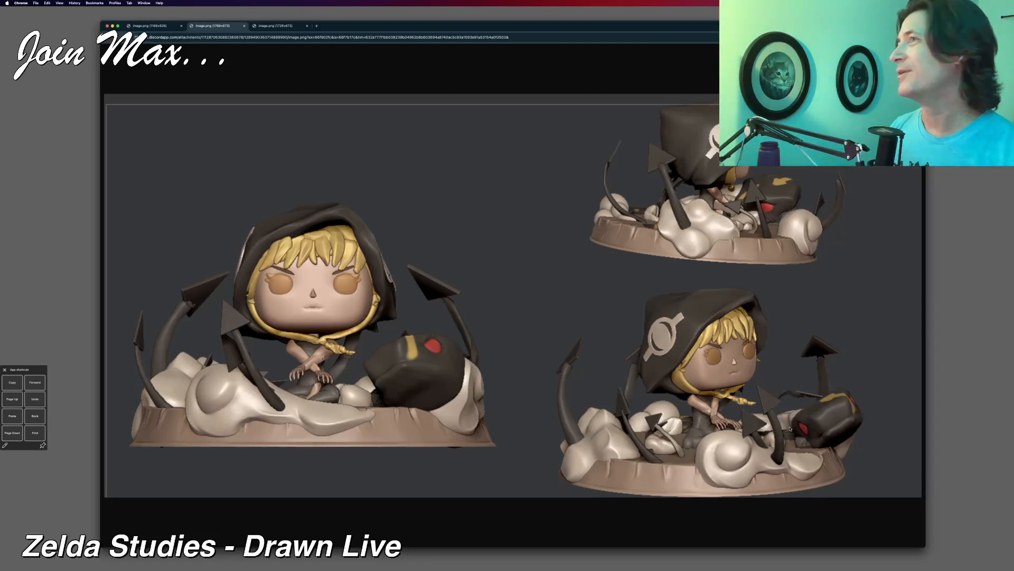
# Step: Return to Corel Painter and check how the sunset composition reads at thumbnail size
pyautogui.press('super+Tab')
pyautogui.press('super+Tab')
pyautogui.press('super+Tab')
pyautogui.press('super+Tab')
pyautogui.click(436, 287)
pyautogui.moveTo(433, 316)
pyautogui.mouseDown()
pyautogui.moveTo(423, 276)
pyautogui.moveTo(414, 303)
pyautogui.mouseUp()
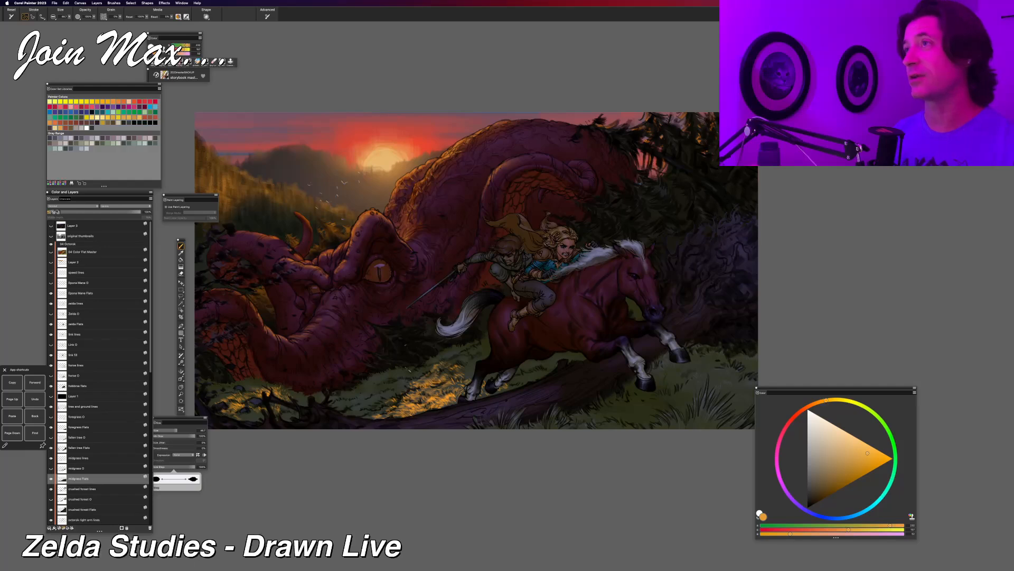
pyautogui.press('super+minus')
pyautogui.press('super+minus')
pyautogui.press('super+minus')
pyautogui.press('super+minus')
pyautogui.press('super+minus')
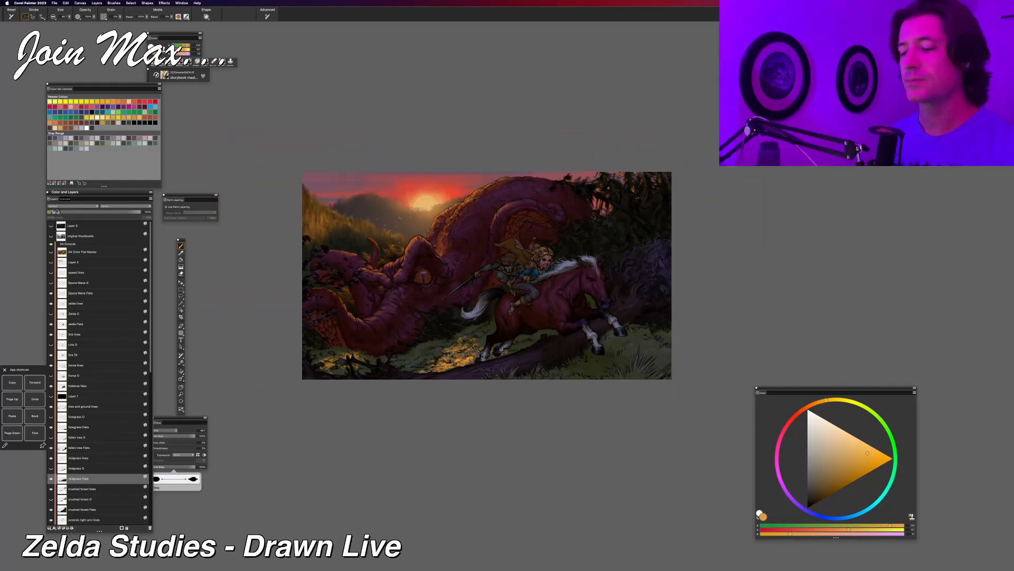
pyautogui.press('super+minus')
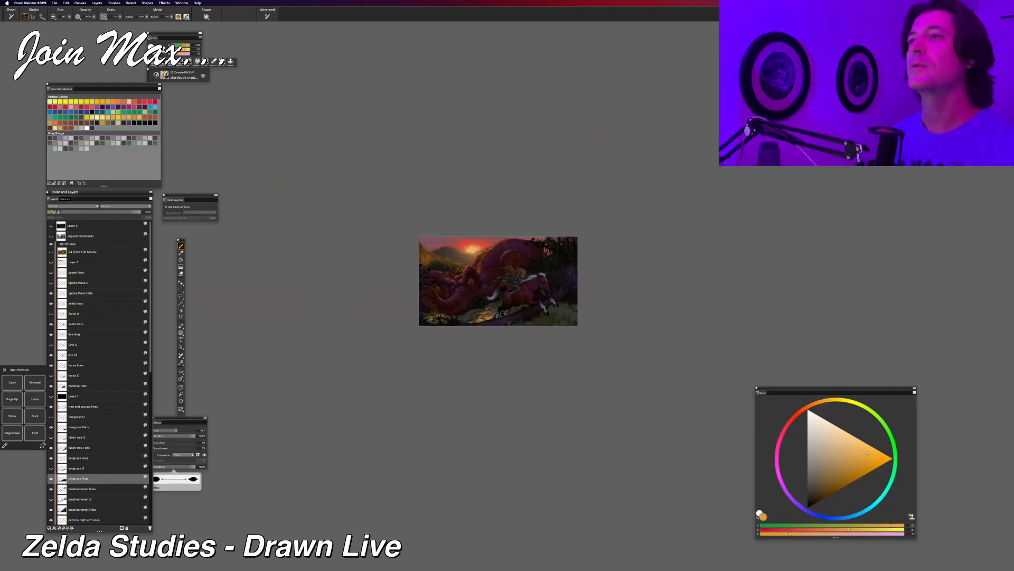
# Step: Examine the enlarged painting, comparing the riders, the creature and the golden grass light against the sunset
pyautogui.press('super+equal')
pyautogui.press('super+equal')
pyautogui.press('super+equal')
pyautogui.press('super+equal')
pyautogui.press('super+equal')
pyautogui.press('super+equal')
pyautogui.press('super+equal')
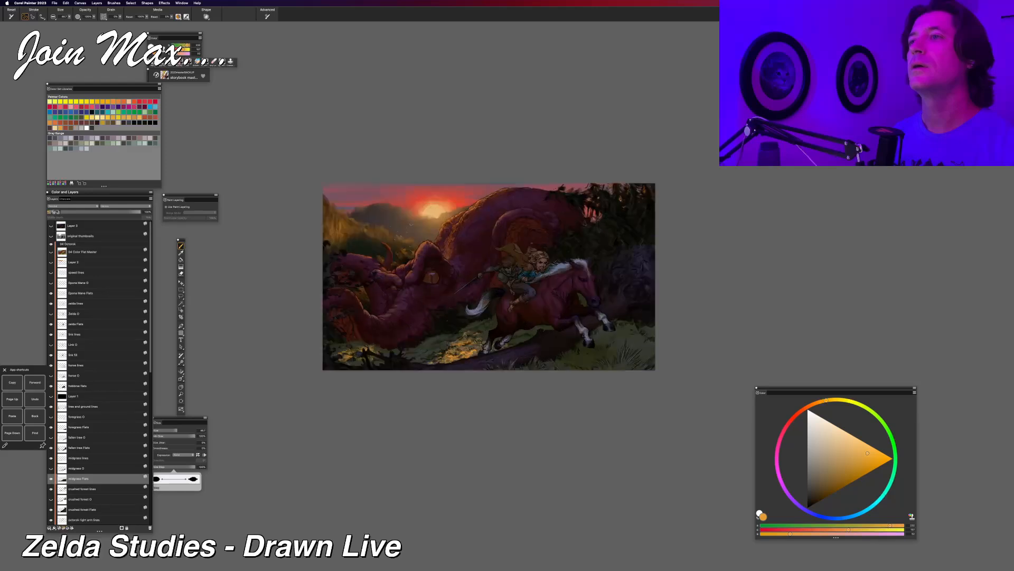
pyautogui.press('super+equal')
pyautogui.press('super+minus')
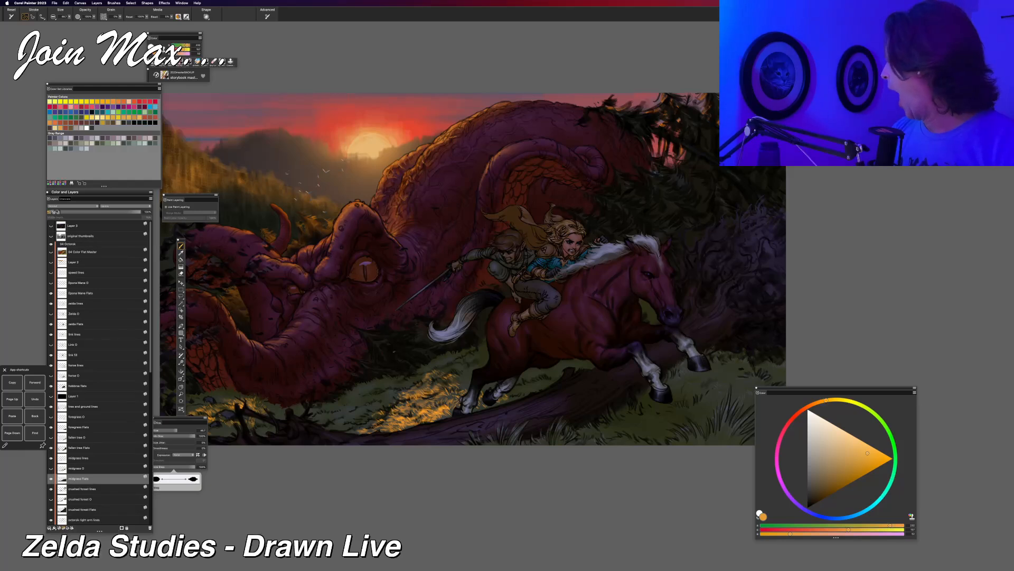
pyautogui.press('super+equal')
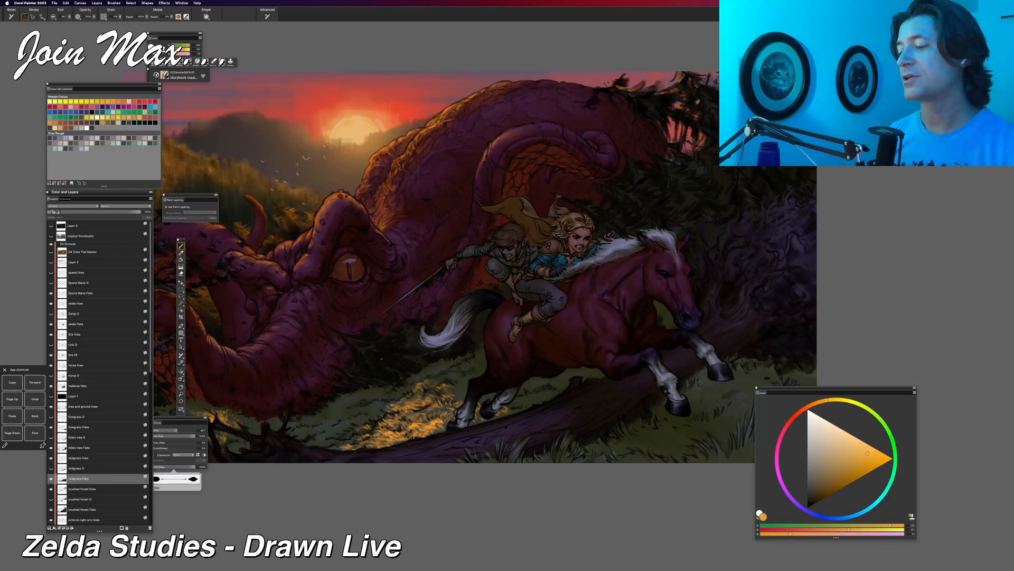
pyautogui.press('super+plus')
pyautogui.press('super+plus')
pyautogui.press('super+minus')
pyautogui.press('super+minus')
pyautogui.press('super+minus')
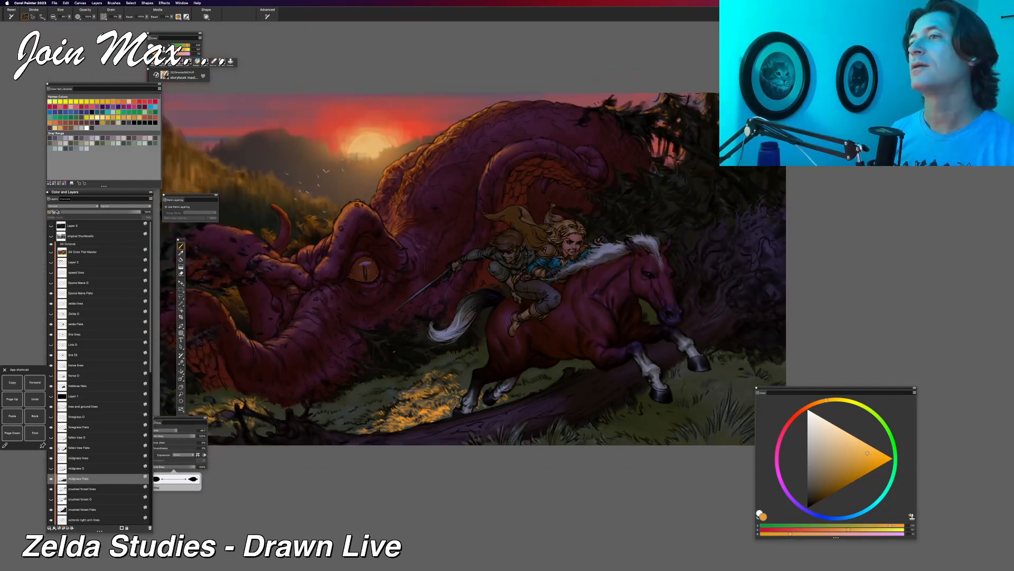
pyautogui.moveTo(523, 295); pyautogui.dragTo(579, 303)
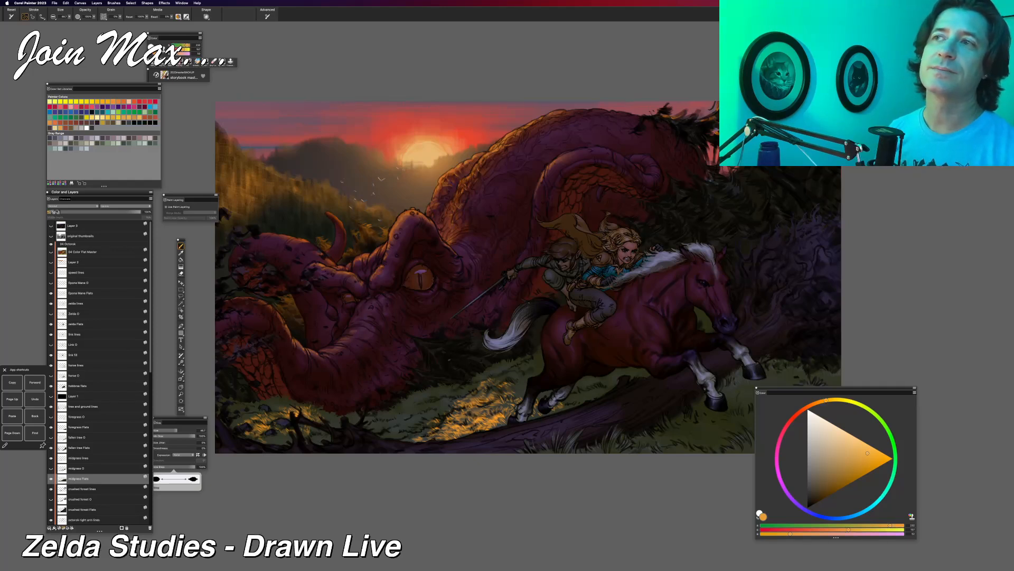
pyautogui.moveTo(529, 303)
pyautogui.mouseDown()
pyautogui.moveTo(573, 302)
pyautogui.moveTo(539, 304)
pyautogui.mouseUp()
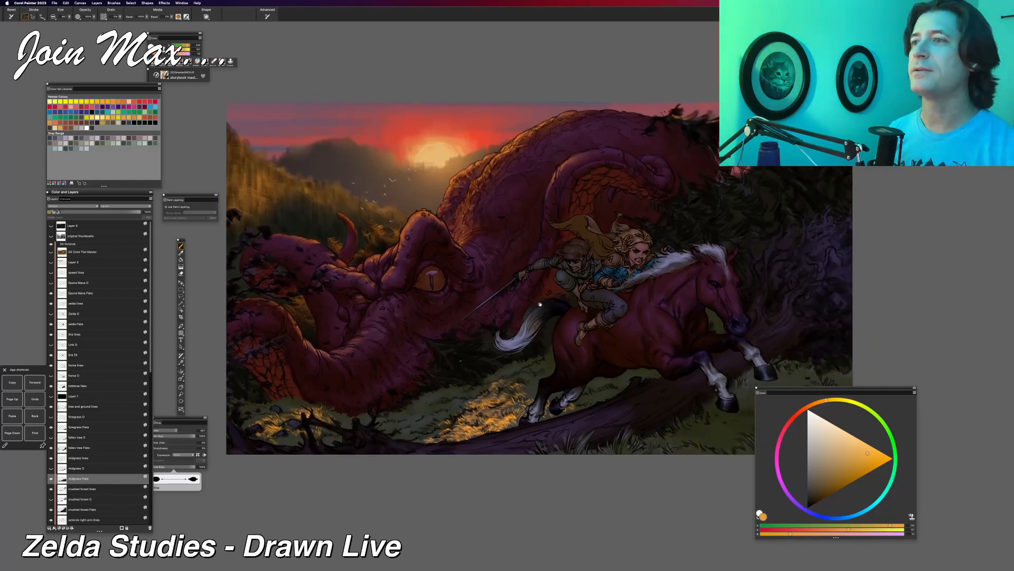
pyautogui.moveTo(533, 344)
pyautogui.mouseDown()
pyautogui.moveTo(522, 349)
pyautogui.moveTo(531, 286)
pyautogui.moveTo(542, 337)
pyautogui.mouseUp()
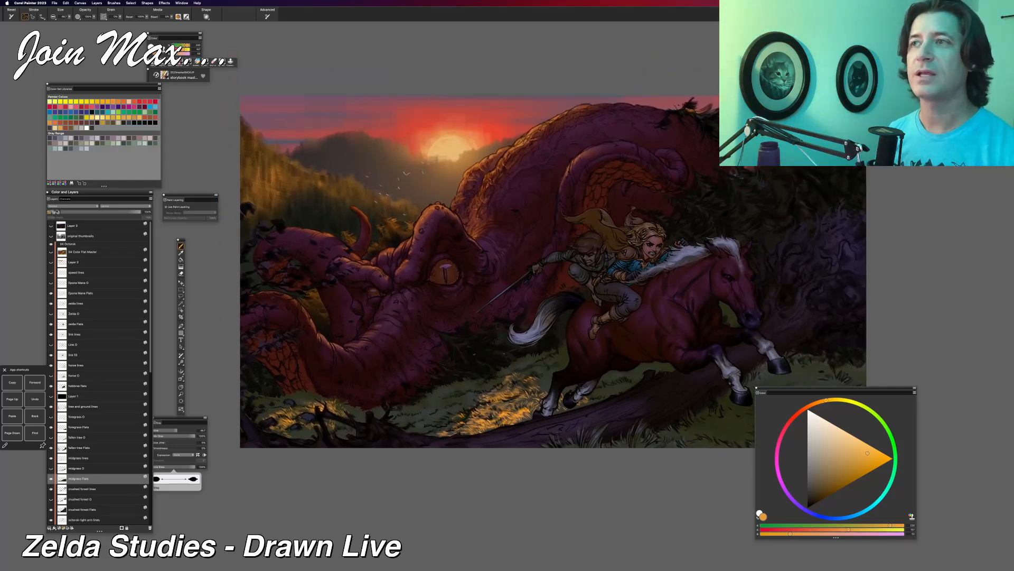
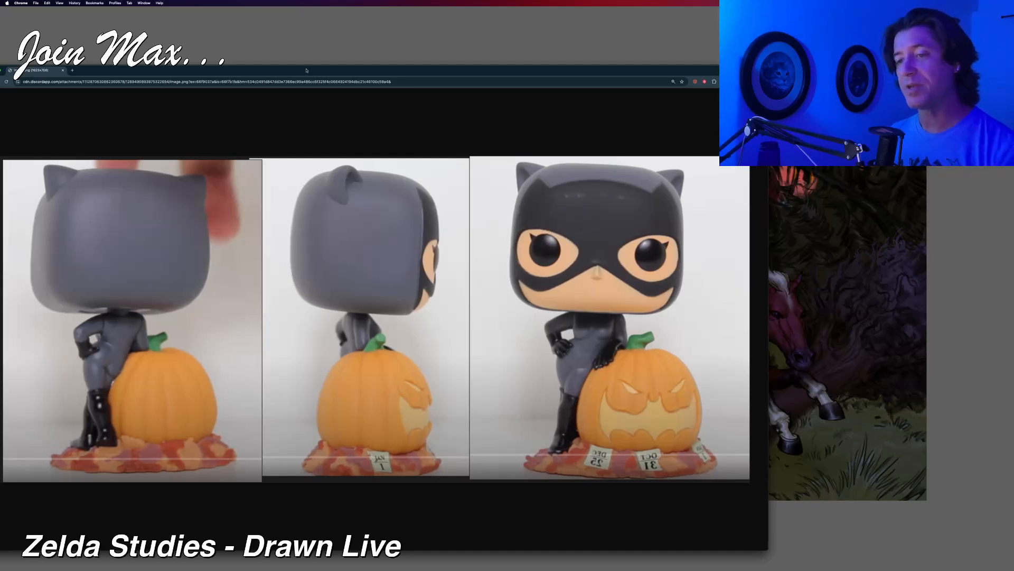
# Step: Close the Catwoman pumpkin figure page in Chrome and return to the painting in Corel Painter
pyautogui.press('super+w')
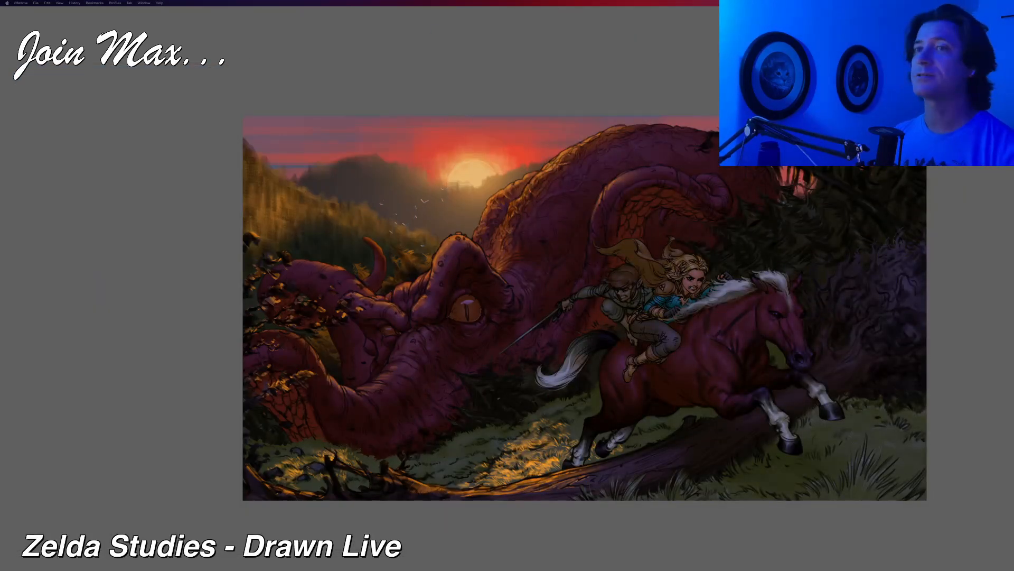
pyautogui.click(526, 59)
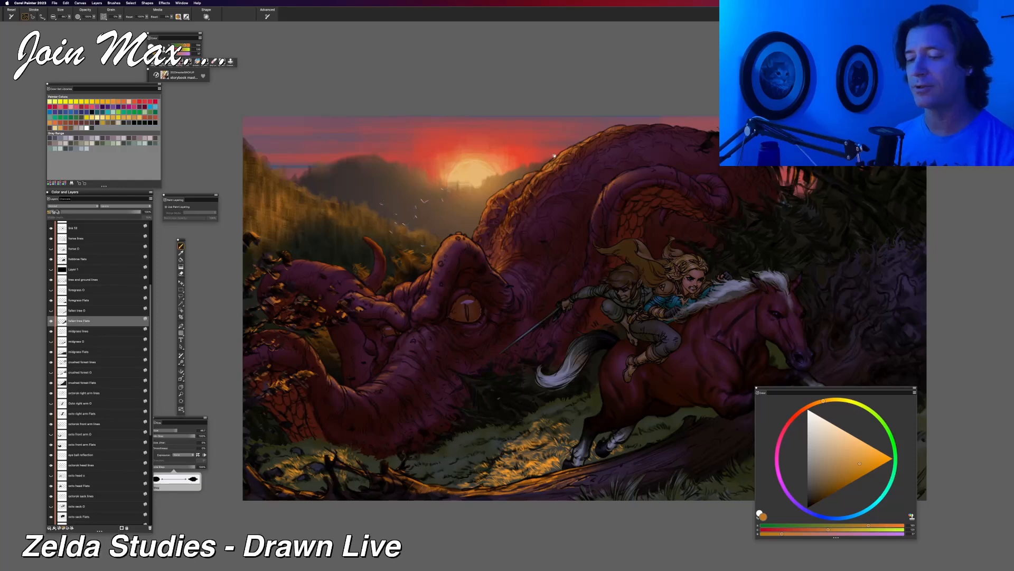
pyautogui.moveTo(554, 156)
pyautogui.mouseDown()
pyautogui.moveTo(467, 199)
pyautogui.moveTo(541, 179)
pyautogui.mouseUp()
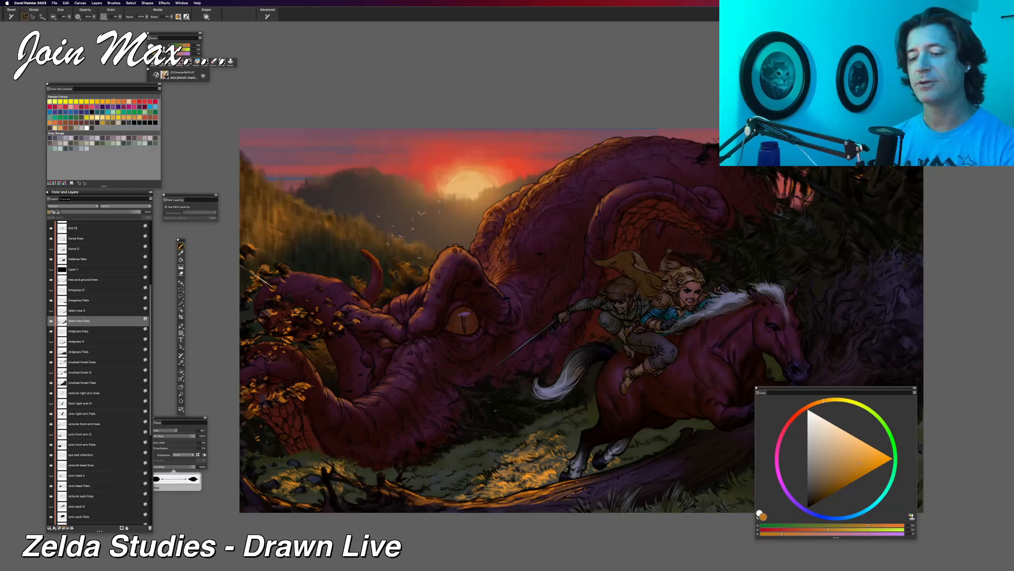
# Step: Check the orange-lit leaves and fallen tree against the whole composition at small and large sizes
pyautogui.press('super+minus')
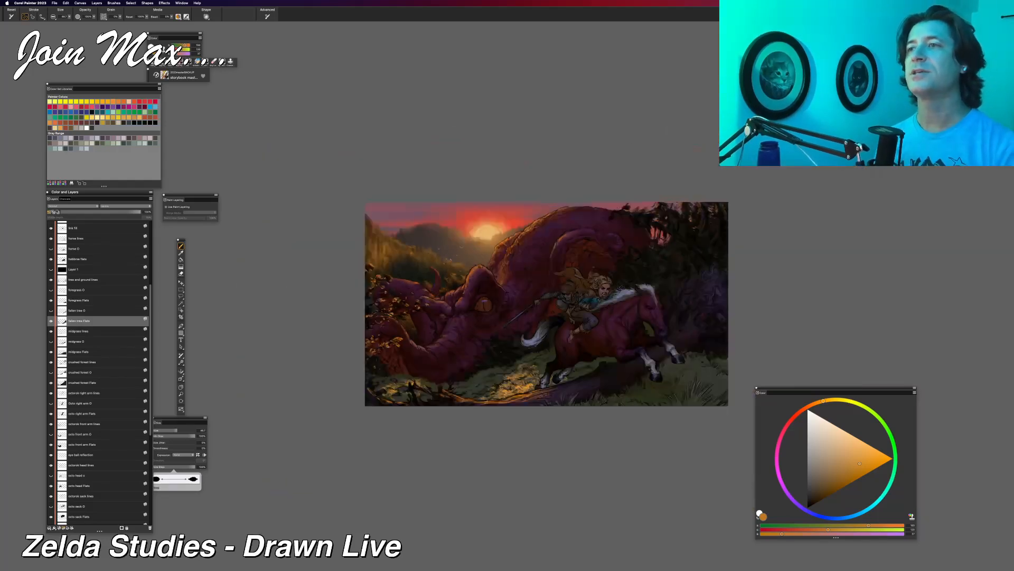
pyautogui.moveTo(295, 255); pyautogui.dragTo(270, 262)
pyautogui.press('super+plus')
pyautogui.press('super+plus')
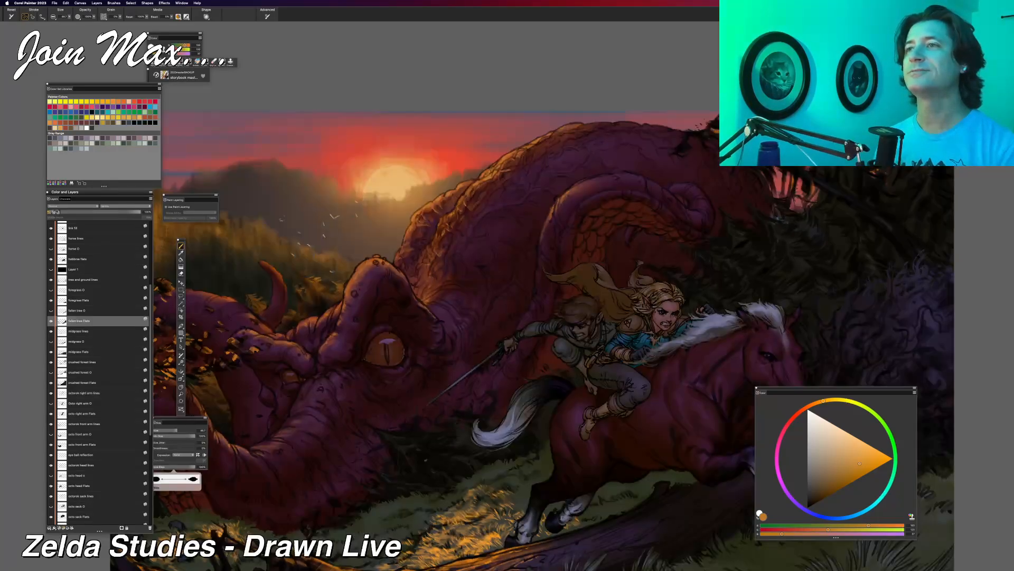
pyautogui.press('super+minus')
pyautogui.press('super+plus')
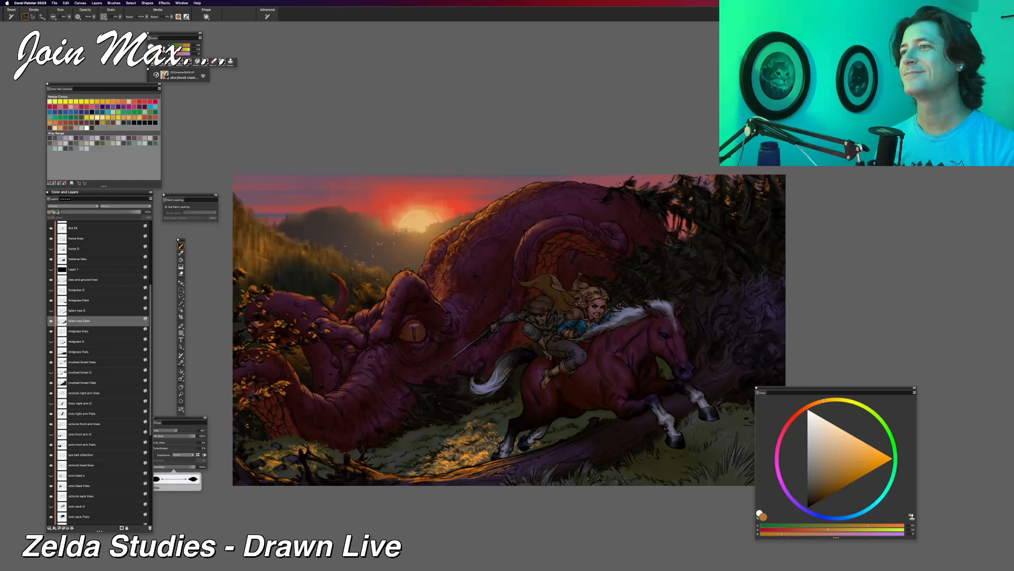
pyautogui.press('super+plus')
pyautogui.moveTo(344, 252); pyautogui.dragTo(311, 250)
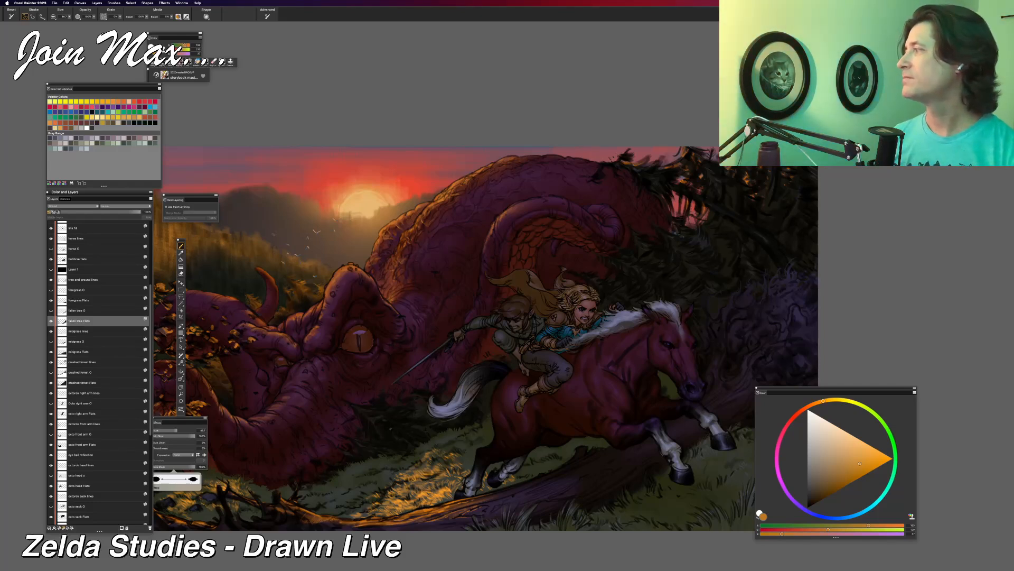
# Step: Sample a dark reddish brown from the horse's body as the painting color
pyautogui.scroll(-4, 389, 222)
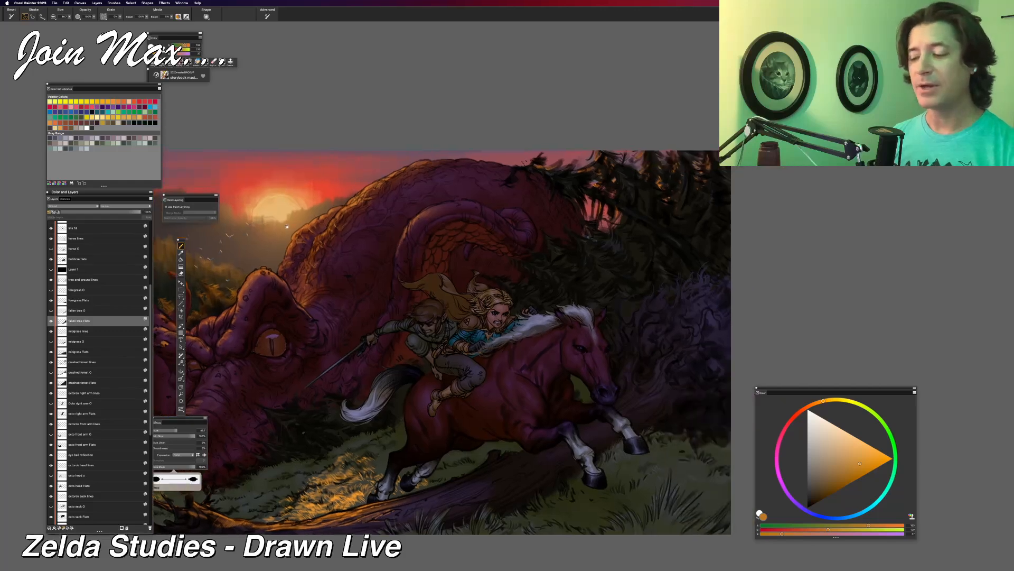
pyautogui.scroll(2, 438, 317)
pyautogui.scroll(1, 386, 239)
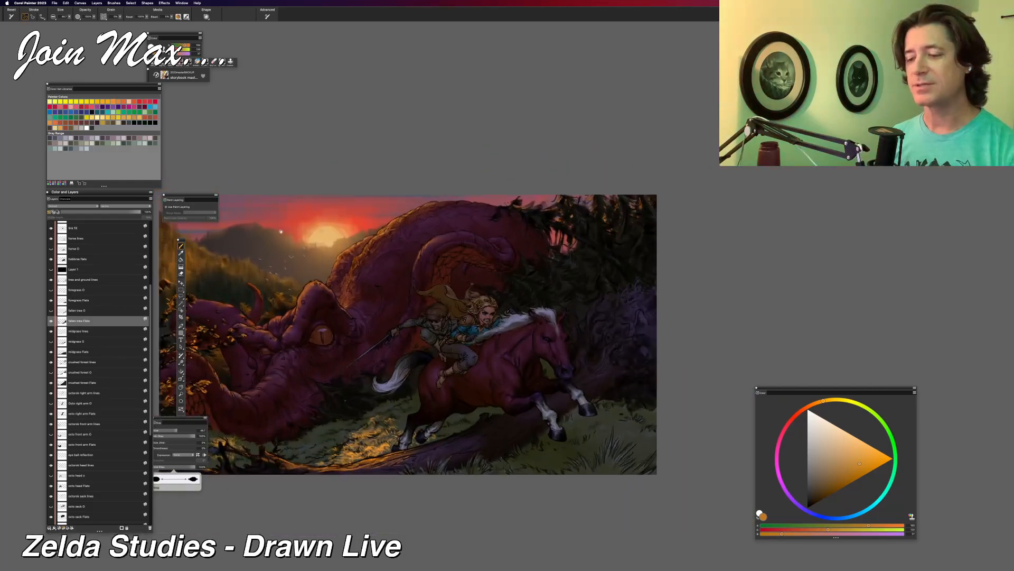
pyautogui.moveTo(386, 238)
pyautogui.mouseDown()
pyautogui.moveTo(463, 240)
pyautogui.moveTo(384, 243)
pyautogui.mouseUp()
pyautogui.scroll(1, 422, 244)
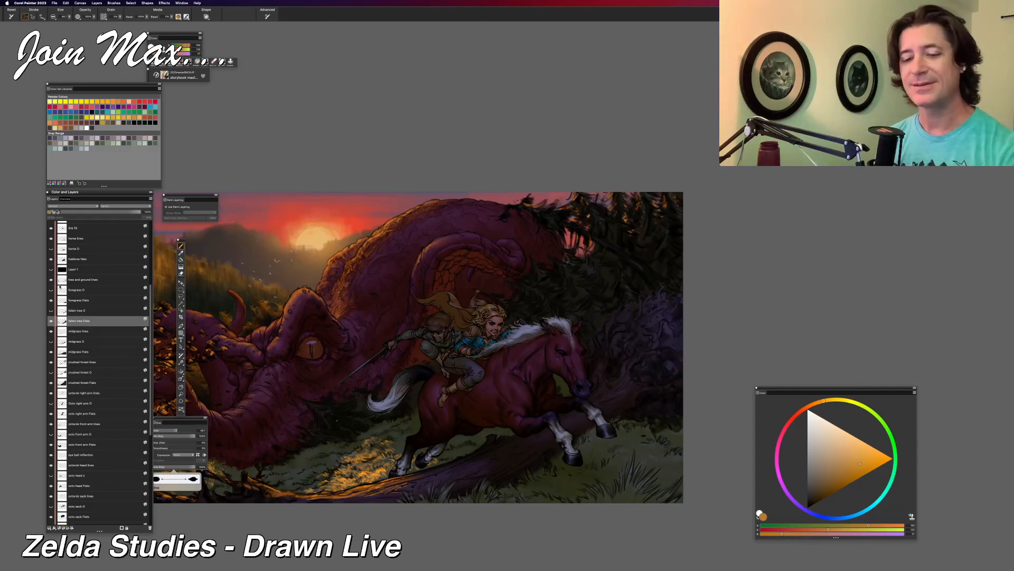
pyautogui.doubleClick(69, 259)
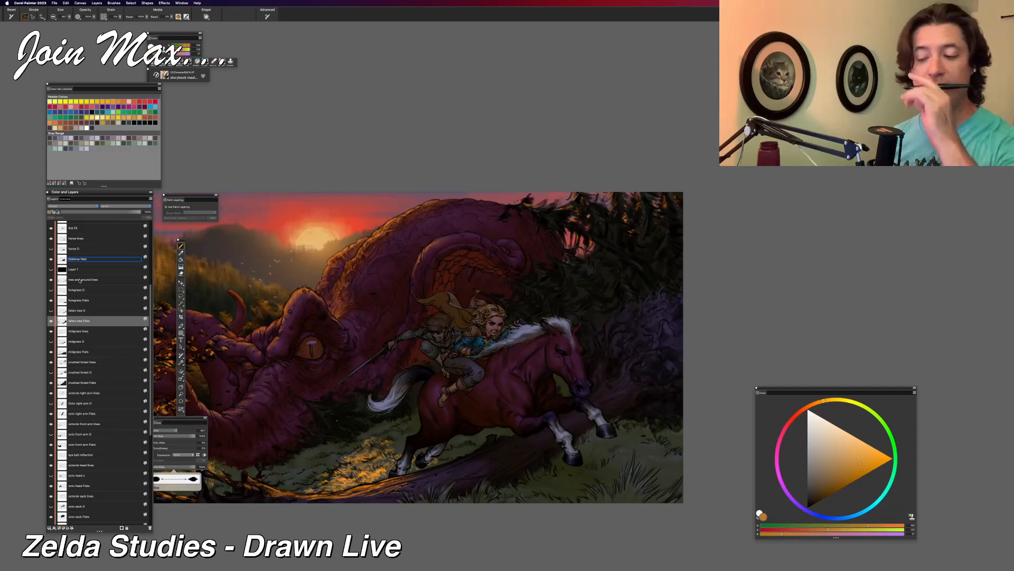
pyautogui.click(180, 253)
pyautogui.click(520, 402)
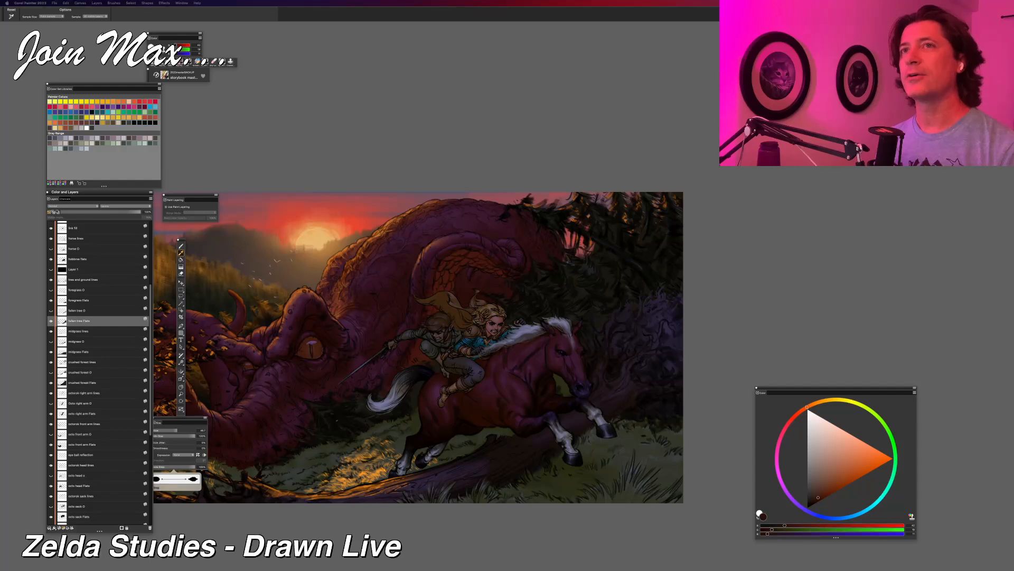
# Step: Look over the hand-pose reference sheet in Chrome, return to Corel Painter and view the painting without panels
pyautogui.press('Tab')
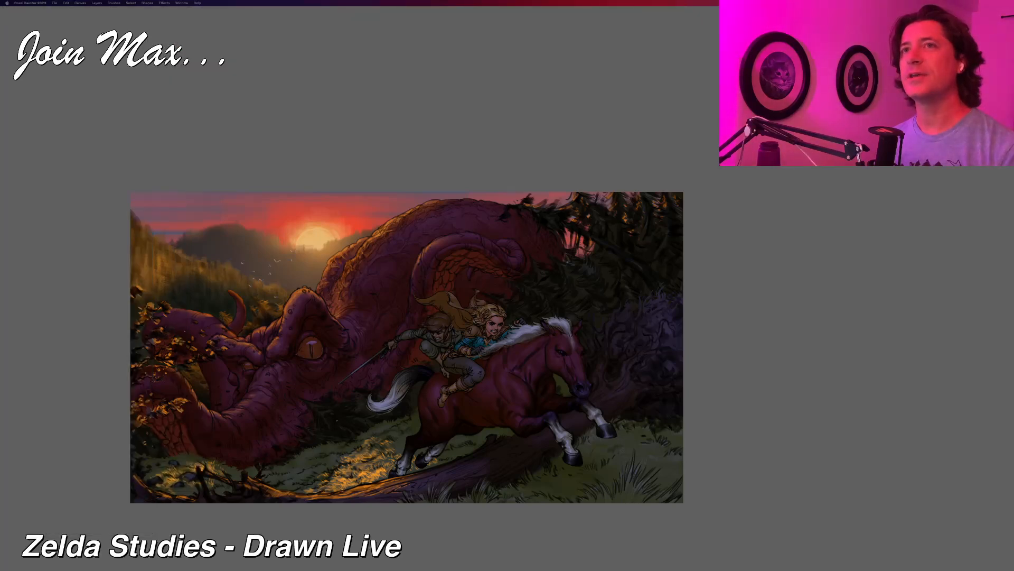
pyautogui.press('super+Tab')
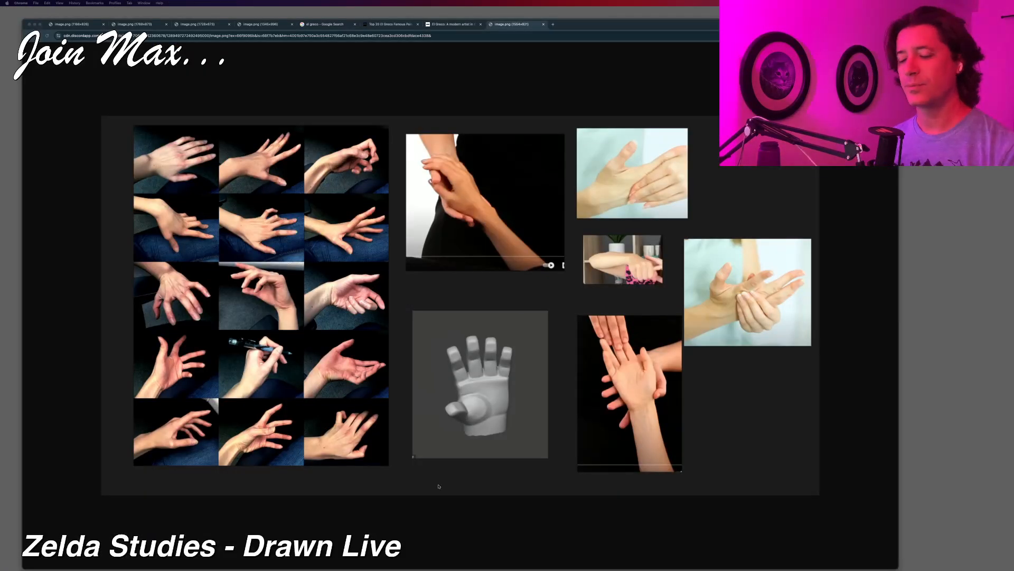
pyautogui.click(315, 560)
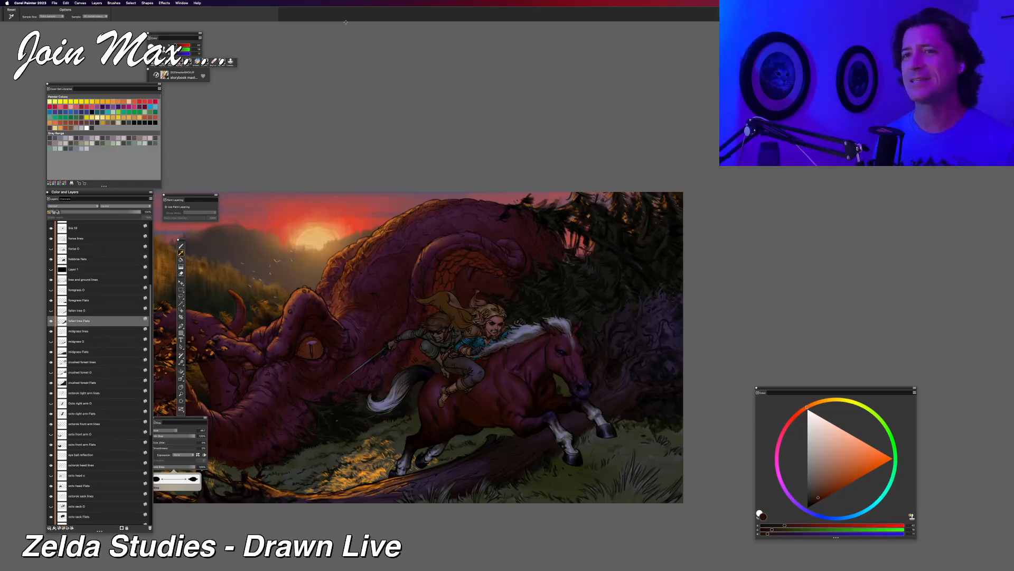
pyautogui.press('Tab')
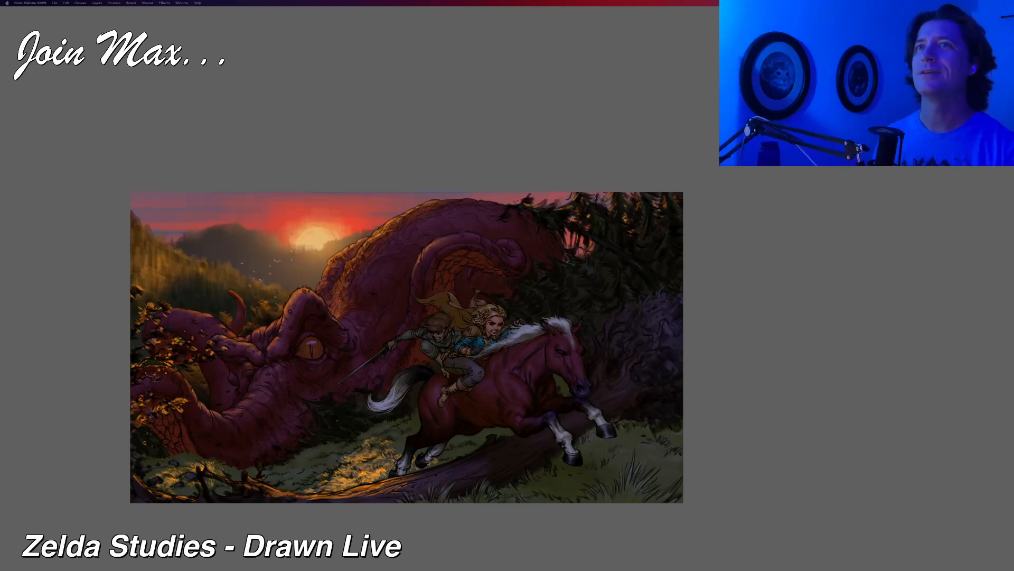
pyautogui.press('Tab')
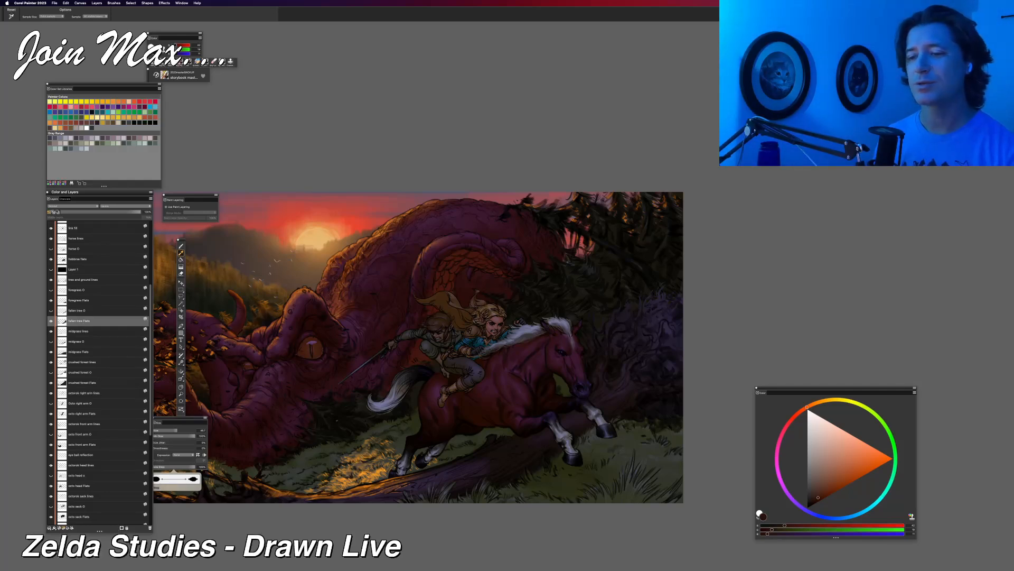
pyautogui.press('Tab')
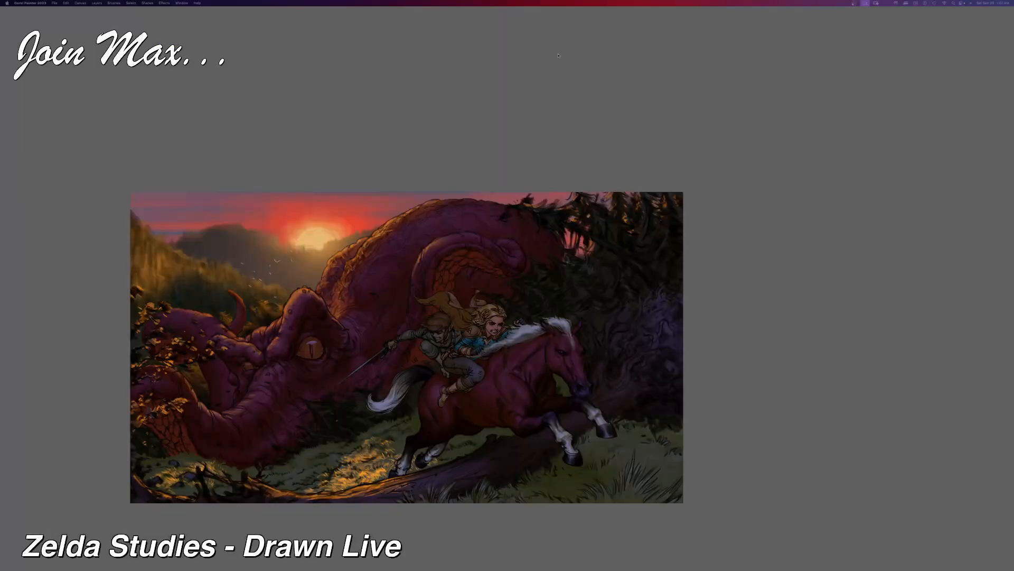
pyautogui.press('Tab')
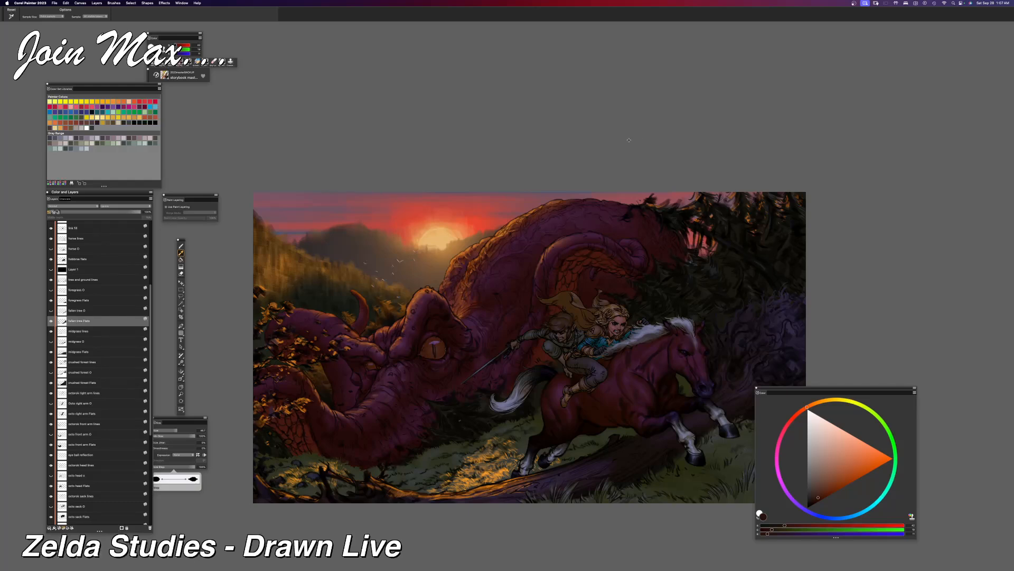
pyautogui.moveTo(629, 140); pyautogui.dragTo(537, 133)
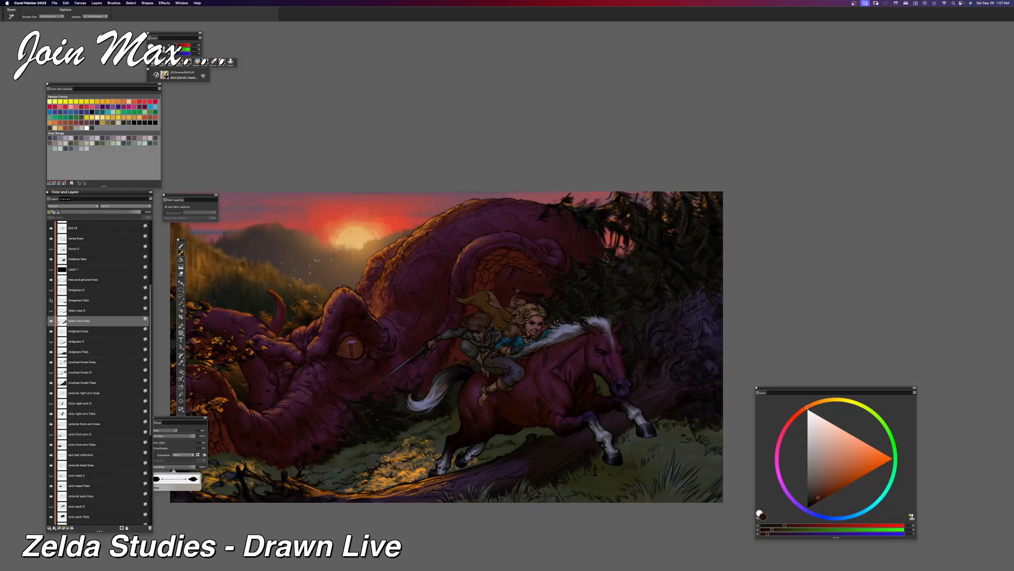
# Step: Compare the painting with and without the flats layer just above Layer 1 and save it as a new iteration
pyautogui.click(51, 259)
pyautogui.click(51, 258)
pyautogui.click(55, 3)
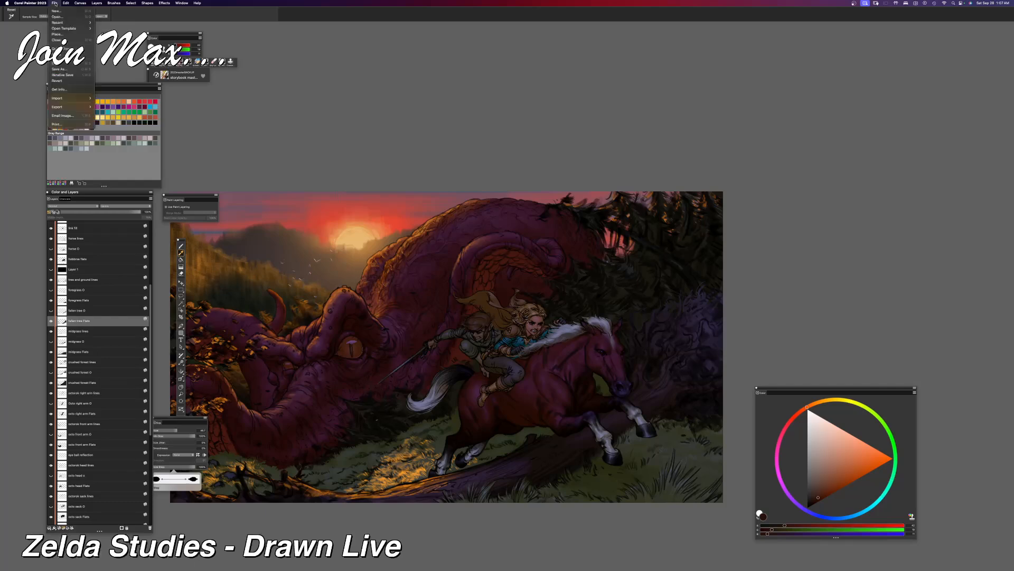
pyautogui.click(56, 72)
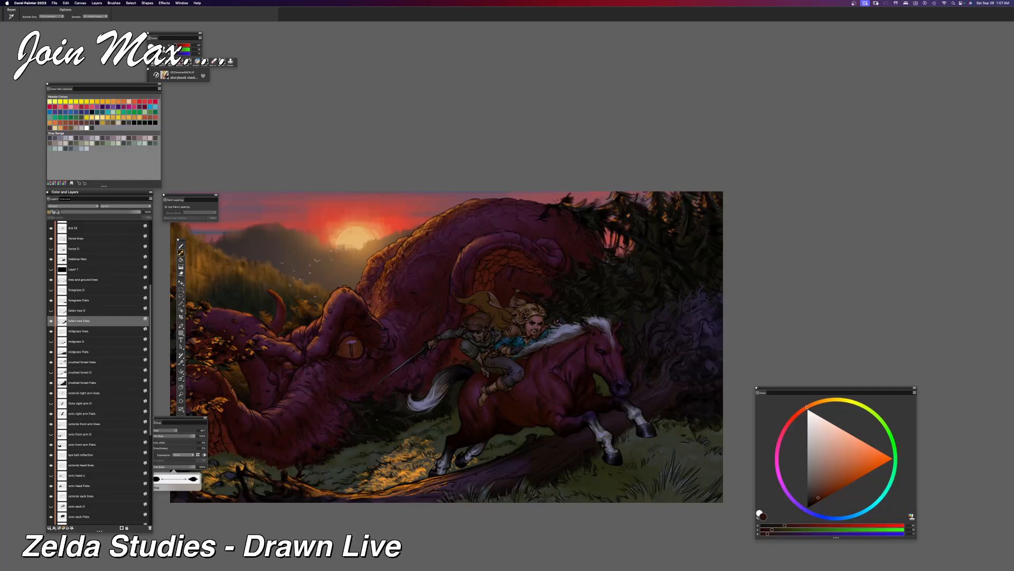
# Step: Duplicate the sun layer in place directly above the original sun layer
pyautogui.press('Tab')
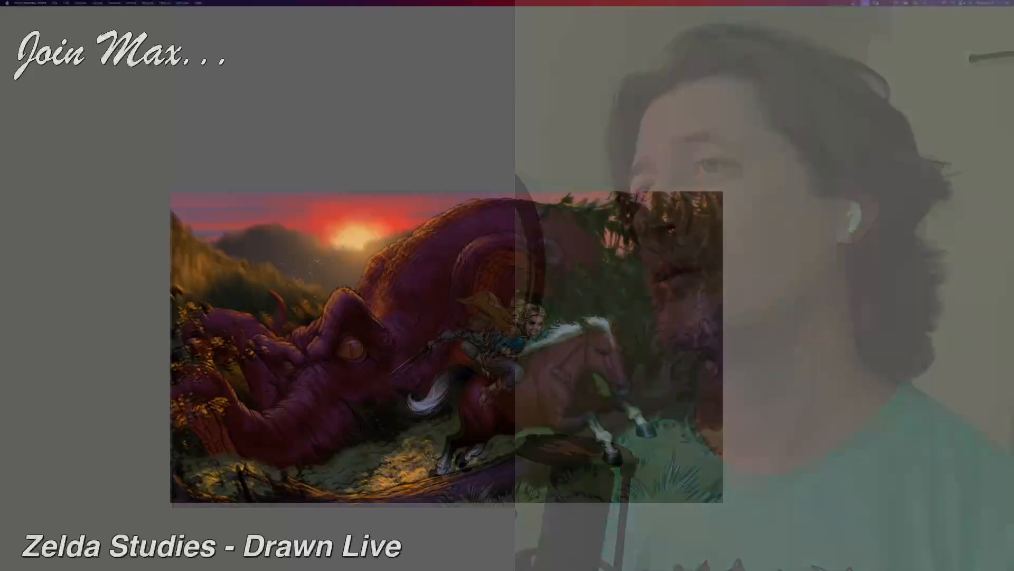
pyautogui.click(408, 214)
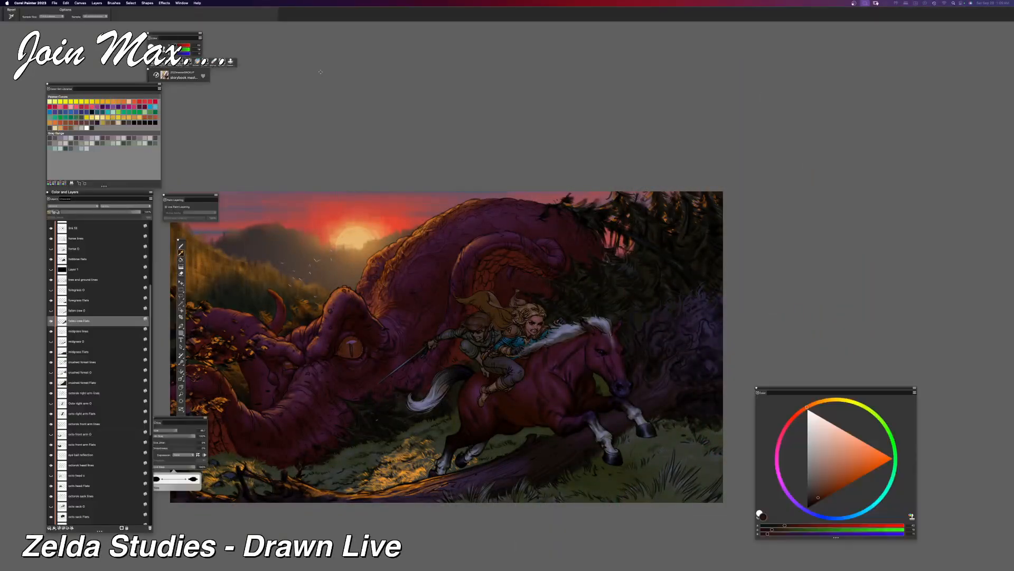
pyautogui.scroll(4, 408, 214)
pyautogui.moveTo(408, 214)
pyautogui.mouseDown()
pyautogui.moveTo(538, 109)
pyautogui.moveTo(442, 159)
pyautogui.mouseUp()
pyautogui.scroll(1, 500, 129)
pyautogui.scroll(-4, 464, 148)
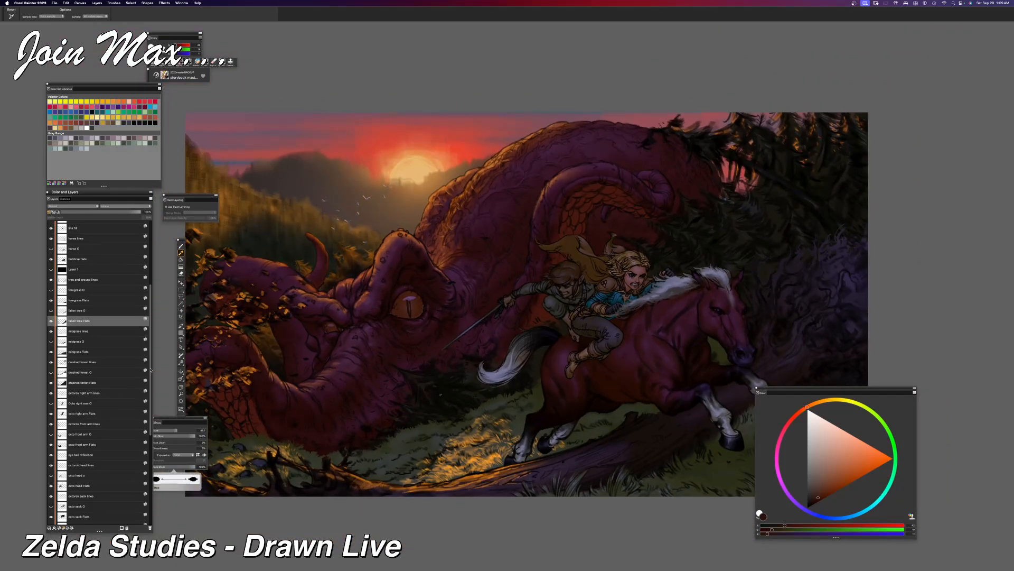
pyautogui.moveTo(151, 370); pyautogui.dragTo(147, 460)
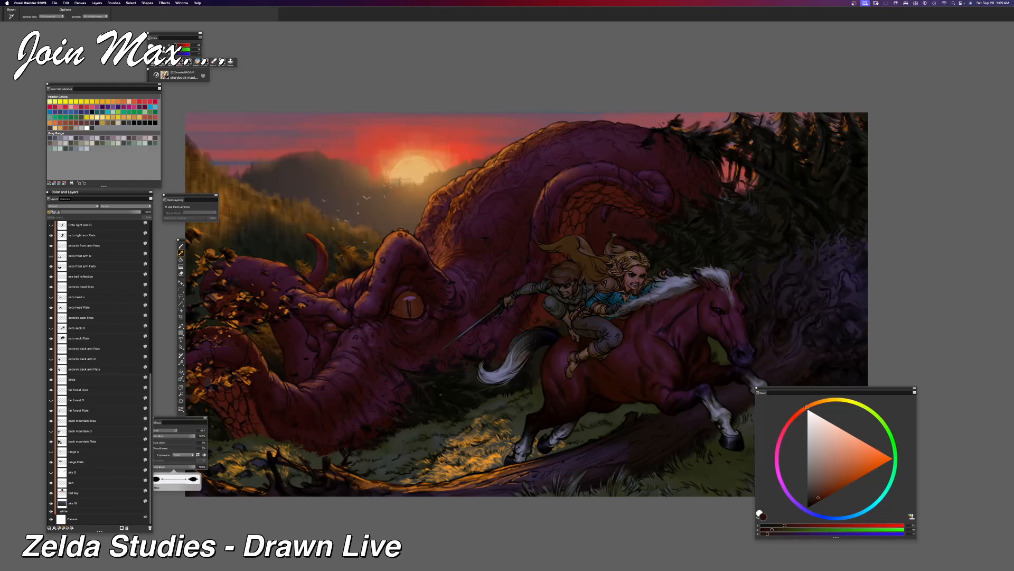
pyautogui.click(51, 483)
pyautogui.click(51, 482)
pyautogui.click(79, 482)
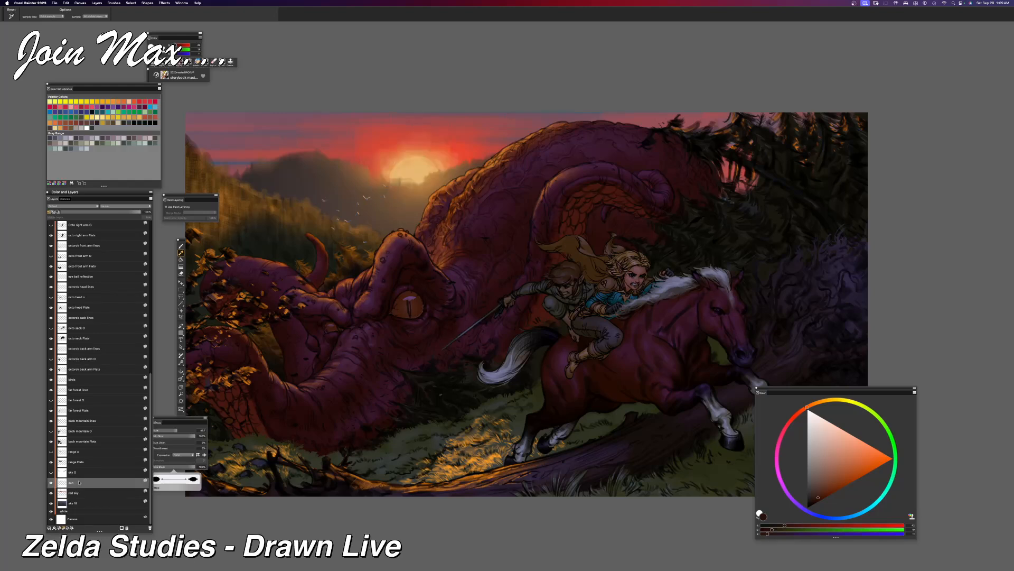
pyautogui.press('super+c')
pyautogui.press('super+shift+v')
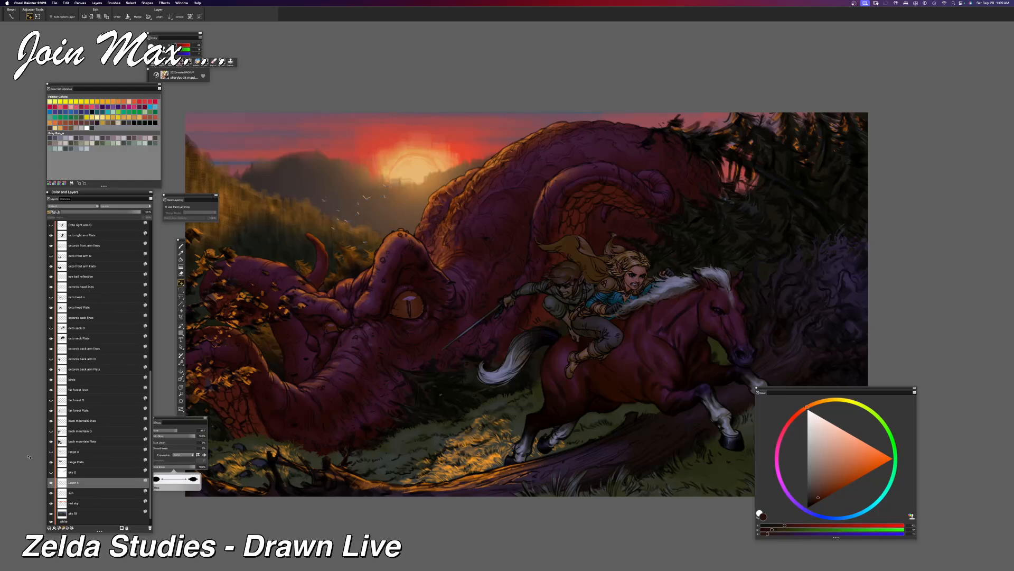
# Step: Set the duplicated sun layer to Screen and lower its opacity to roughly a quarter, checking the glow at small and large sizes
pyautogui.click(71, 206)
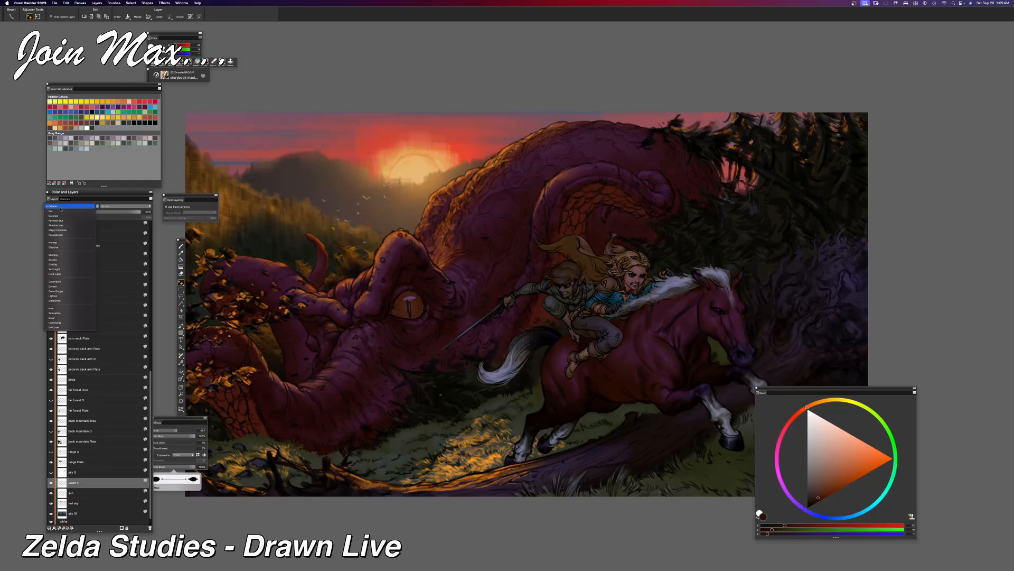
pyautogui.click(64, 258)
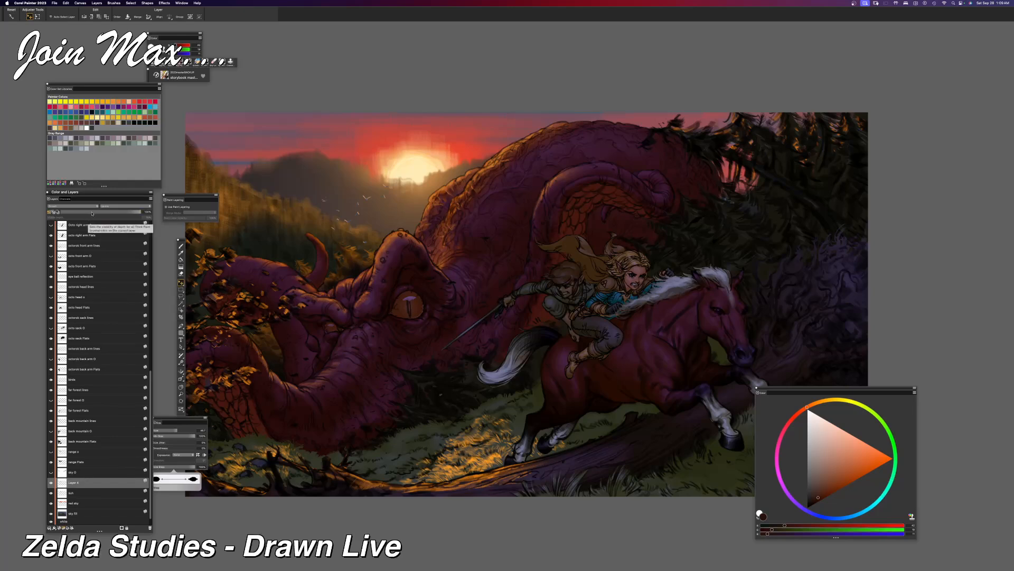
pyautogui.moveTo(141, 212); pyautogui.dragTo(96, 213)
pyautogui.scroll(-6, 563, 300)
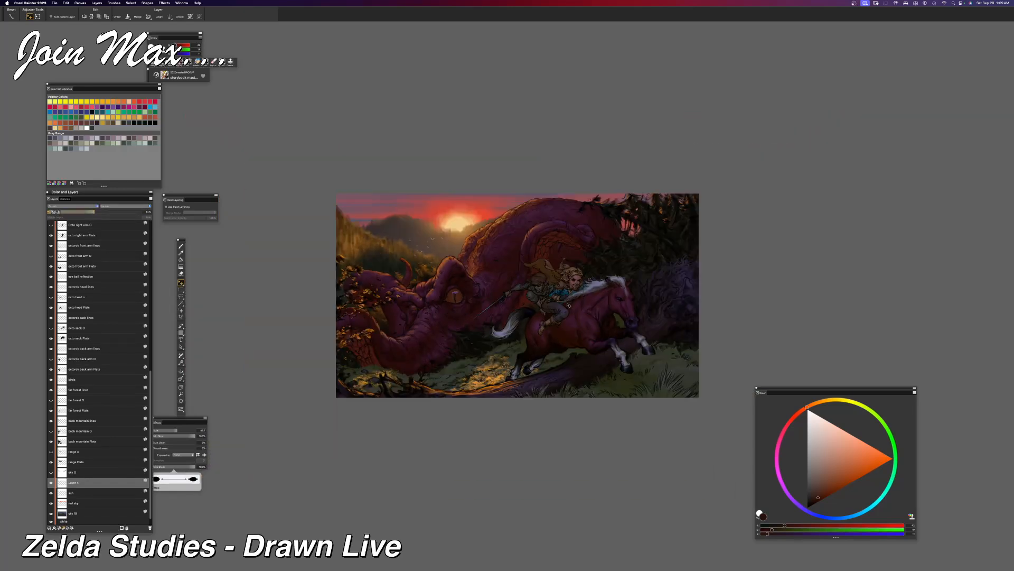
pyautogui.scroll(4, 568, 305)
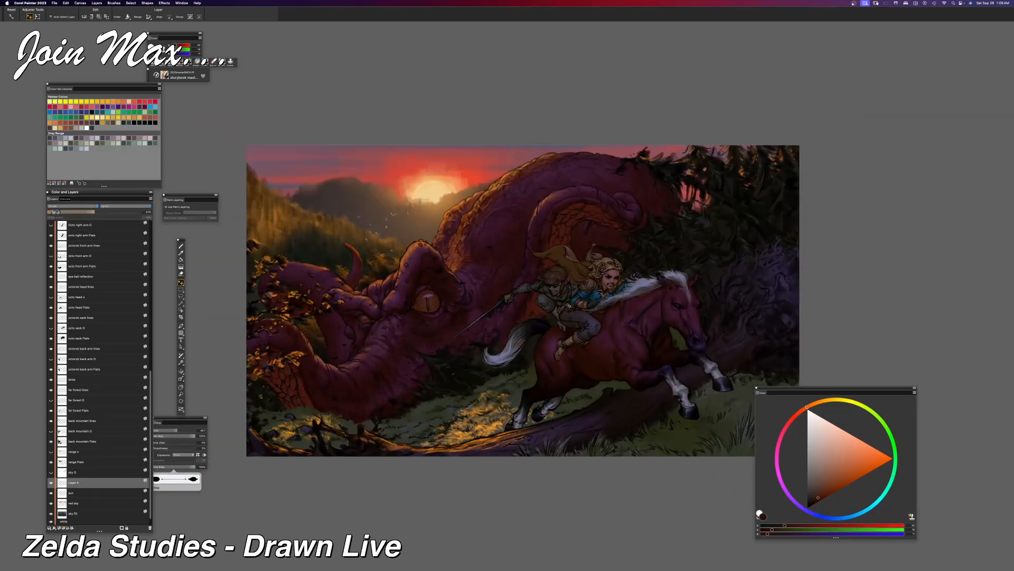
pyautogui.scroll(1, 569, 305)
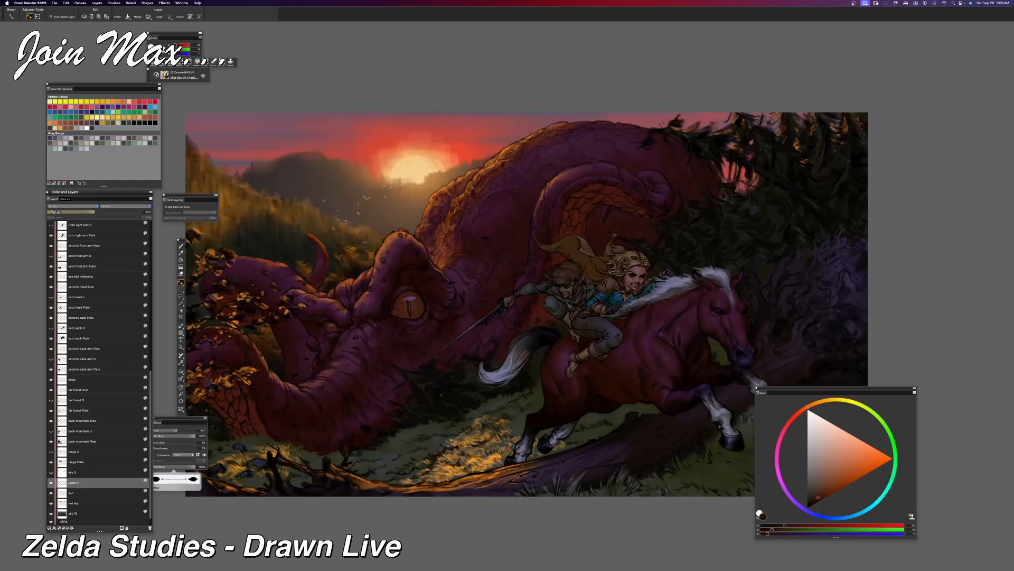
pyautogui.moveTo(95, 212); pyautogui.dragTo(83, 213)
pyautogui.scroll(-10, 568, 263)
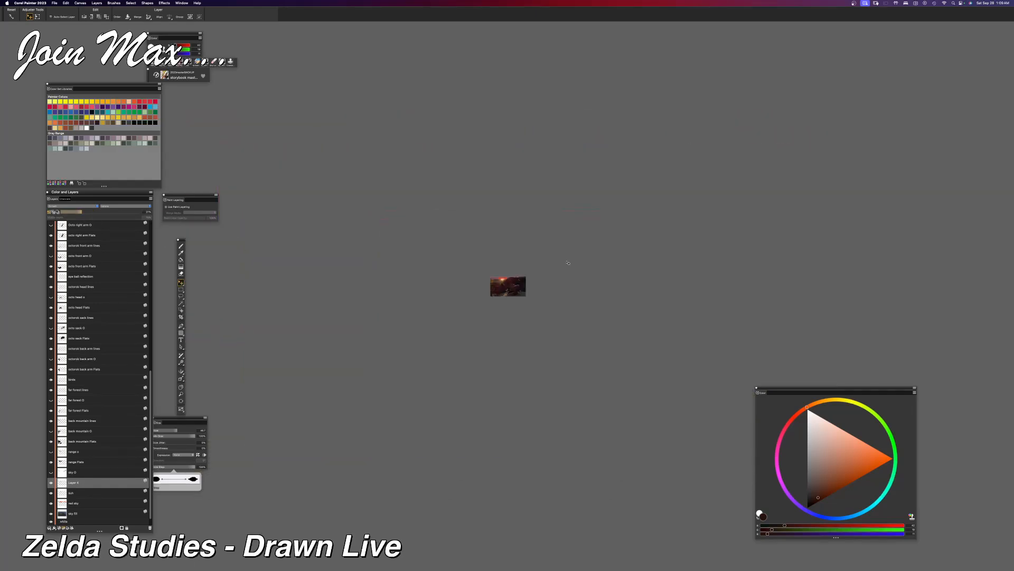
pyautogui.scroll(10, 568, 262)
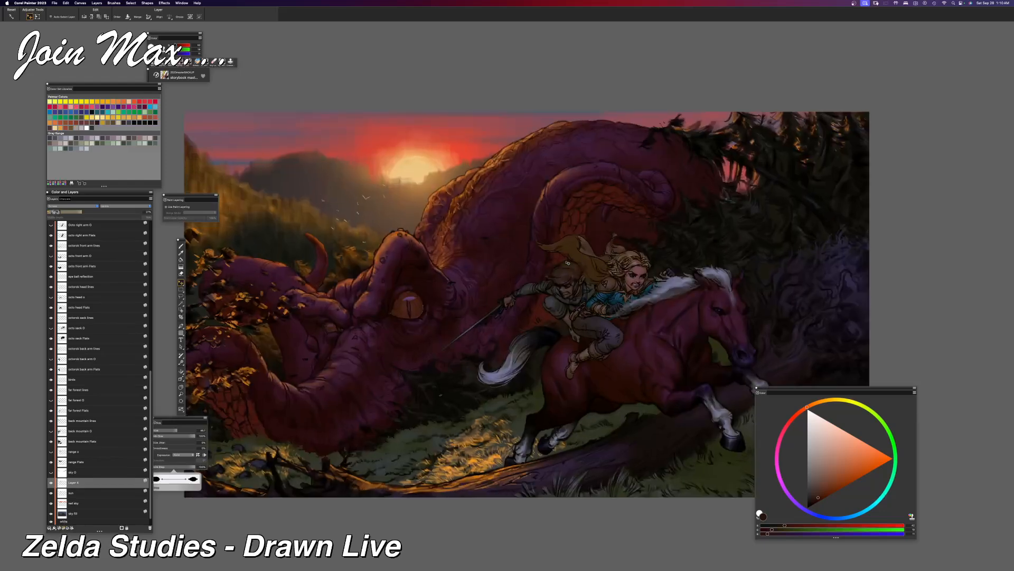
# Step: Check the brightened sun against the whole scene, switch back to the brush and save another iteration of the painting
pyautogui.moveTo(567, 263); pyautogui.dragTo(520, 266)
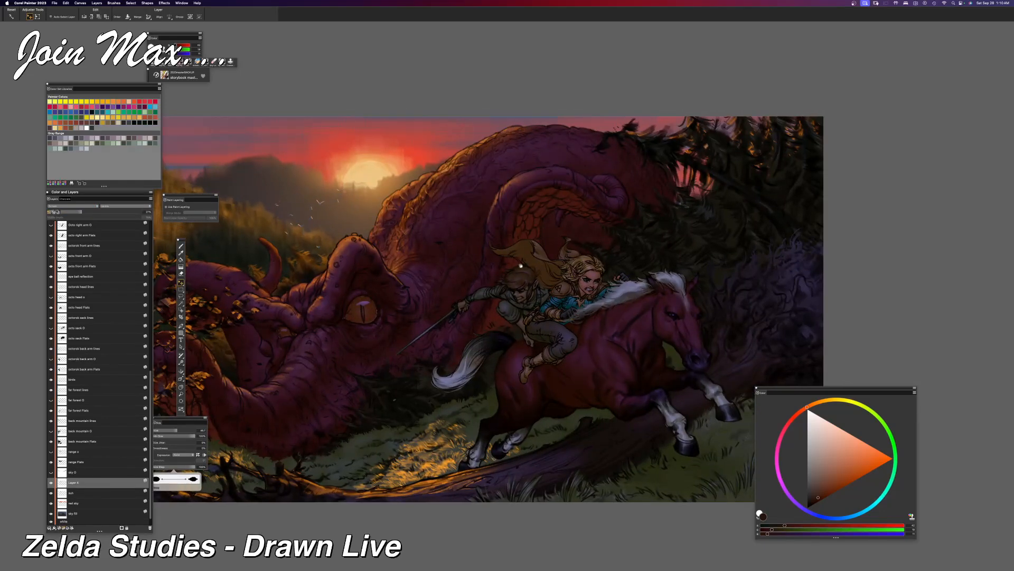
pyautogui.moveTo(448, 272); pyautogui.dragTo(533, 271)
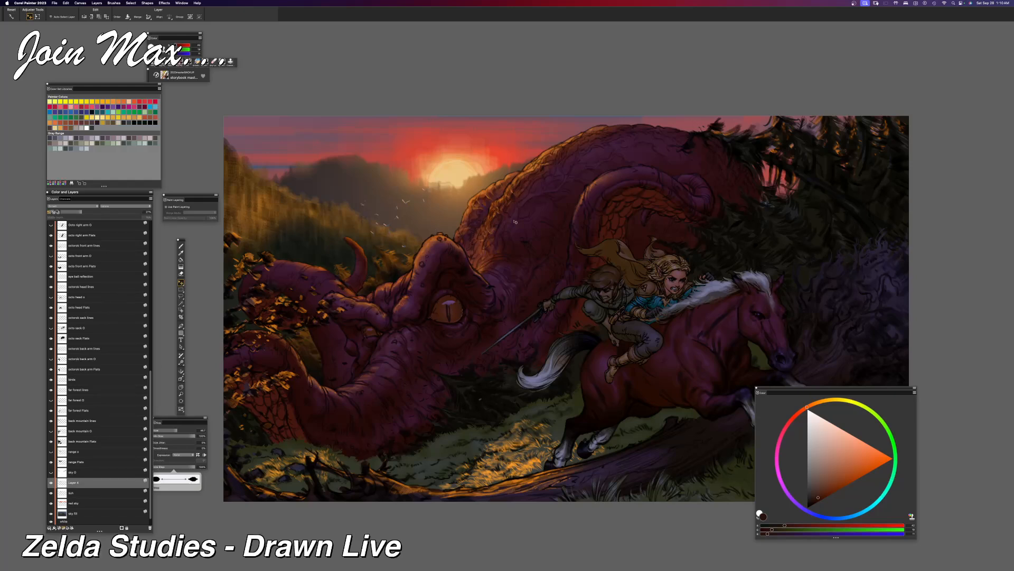
pyautogui.moveTo(664, 297)
pyautogui.mouseDown()
pyautogui.moveTo(701, 301)
pyautogui.moveTo(544, 291)
pyautogui.mouseUp()
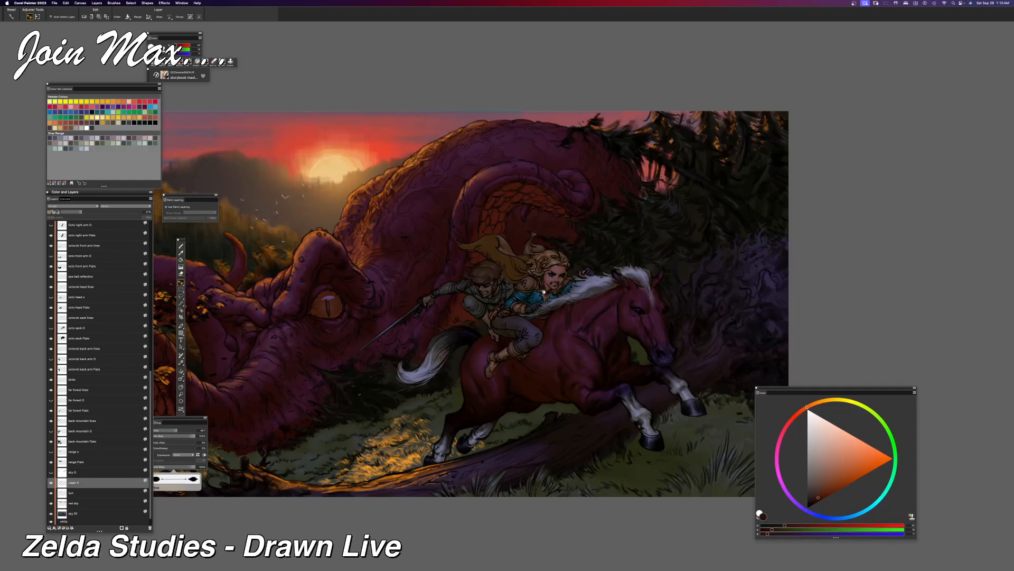
pyautogui.press('b')
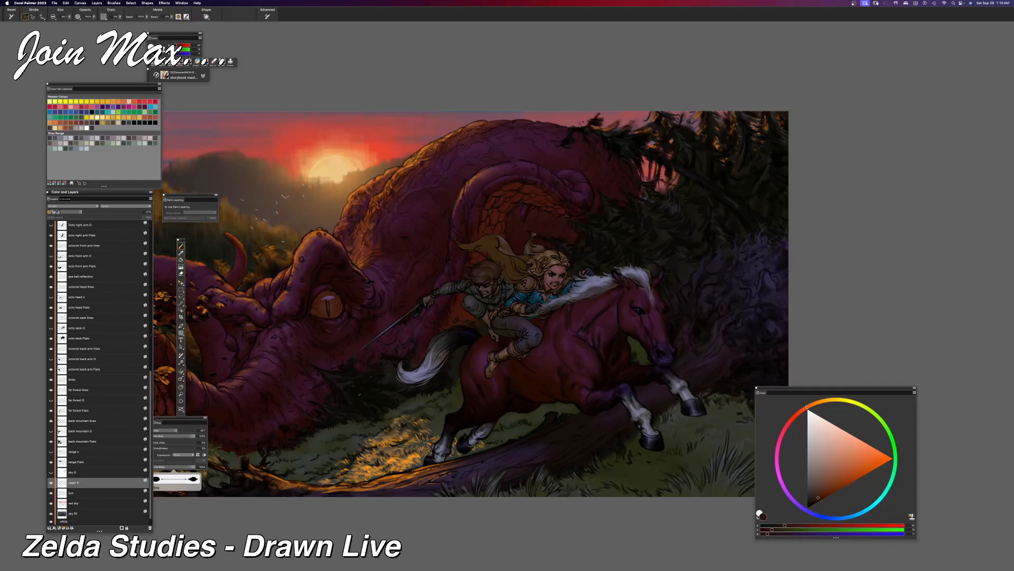
pyautogui.moveTo(150, 372); pyautogui.dragTo(151, 219)
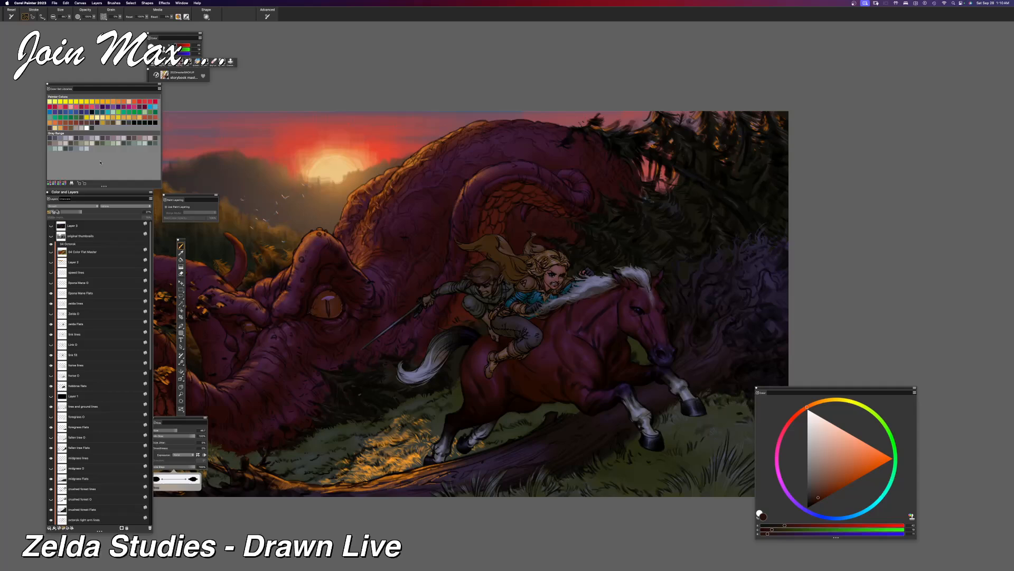
pyautogui.click(55, 2)
pyautogui.click(55, 74)
# Step: Bring the Chrome window with the chibi figure references over the painting and resize it to view the three figures
pyautogui.press('Tab')
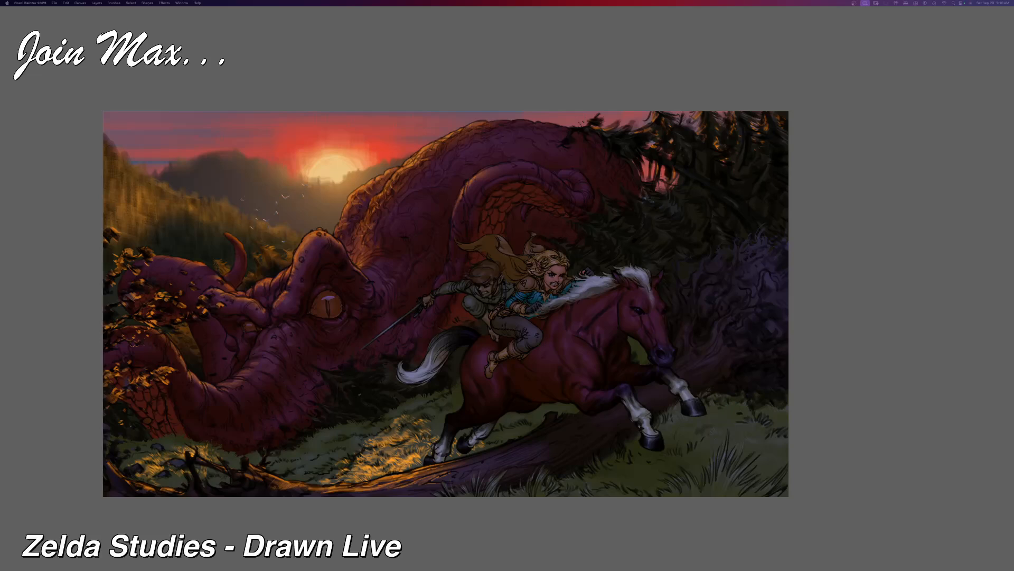
pyautogui.moveTo(846, 1)
pyautogui.mouseDown()
pyautogui.moveTo(758, 1)
pyautogui.moveTo(294, 110)
pyautogui.moveTo(319, 83)
pyautogui.mouseUp()
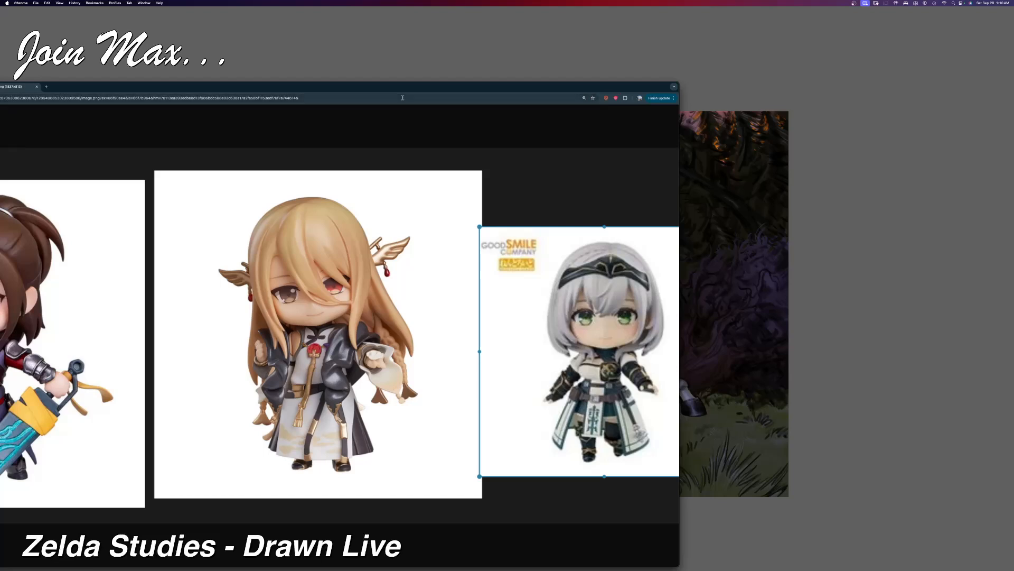
pyautogui.moveTo(404, 91); pyautogui.dragTo(539, 7)
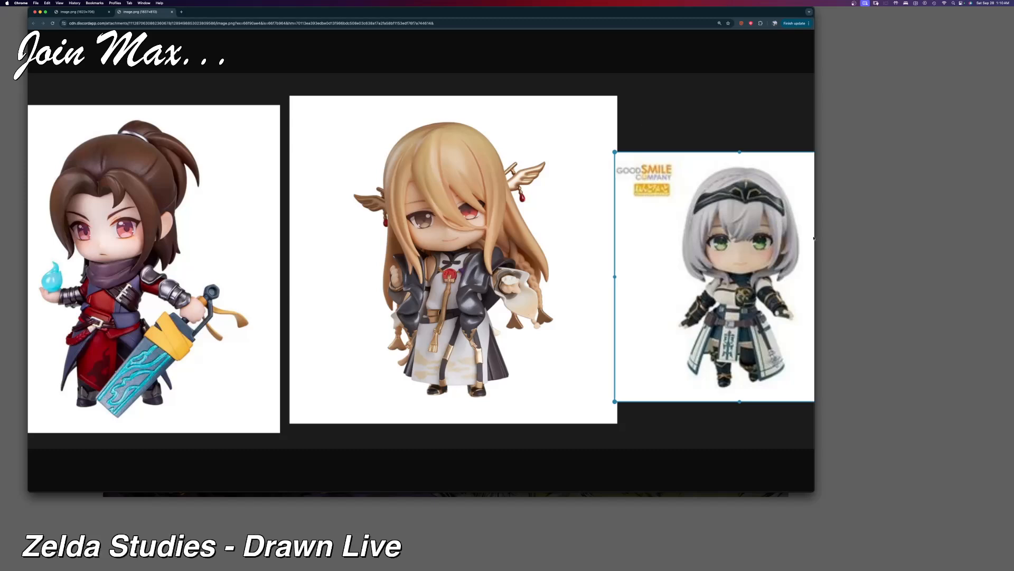
pyautogui.moveTo(813, 489); pyautogui.dragTo(1010, 543)
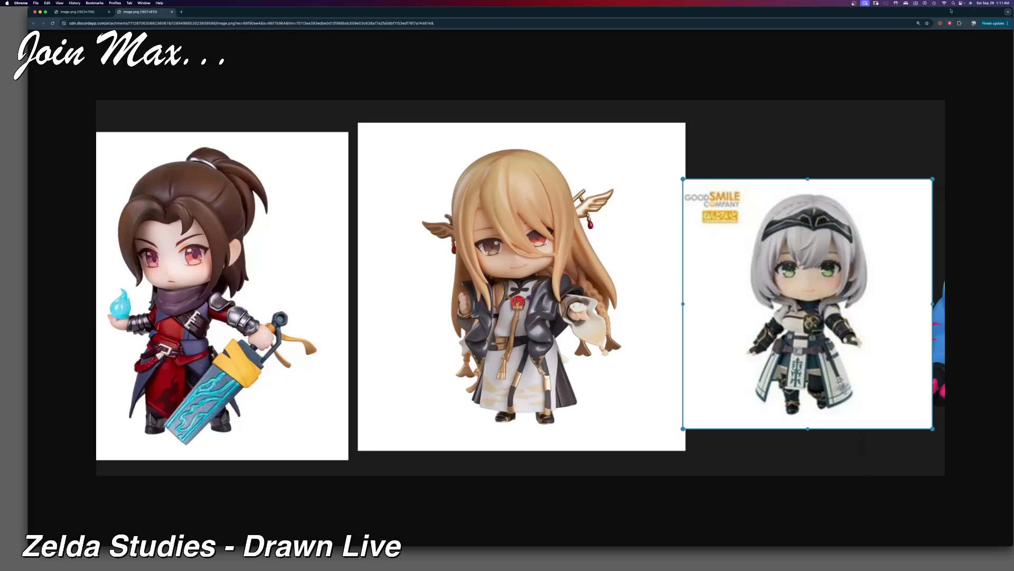
pyautogui.moveTo(952, 11); pyautogui.dragTo(945, 25)
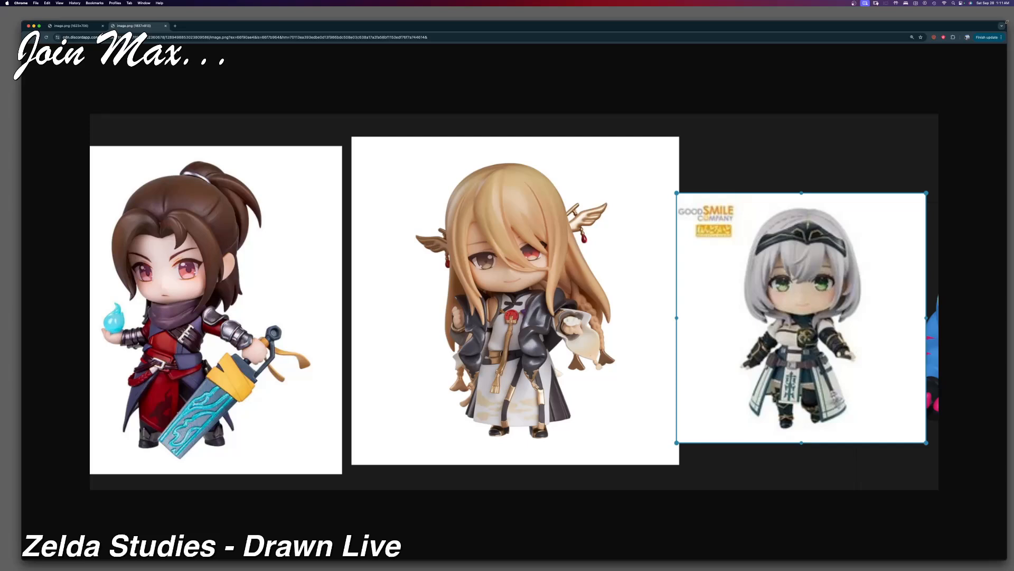
pyautogui.moveTo(1007, 21); pyautogui.dragTo(869, 47)
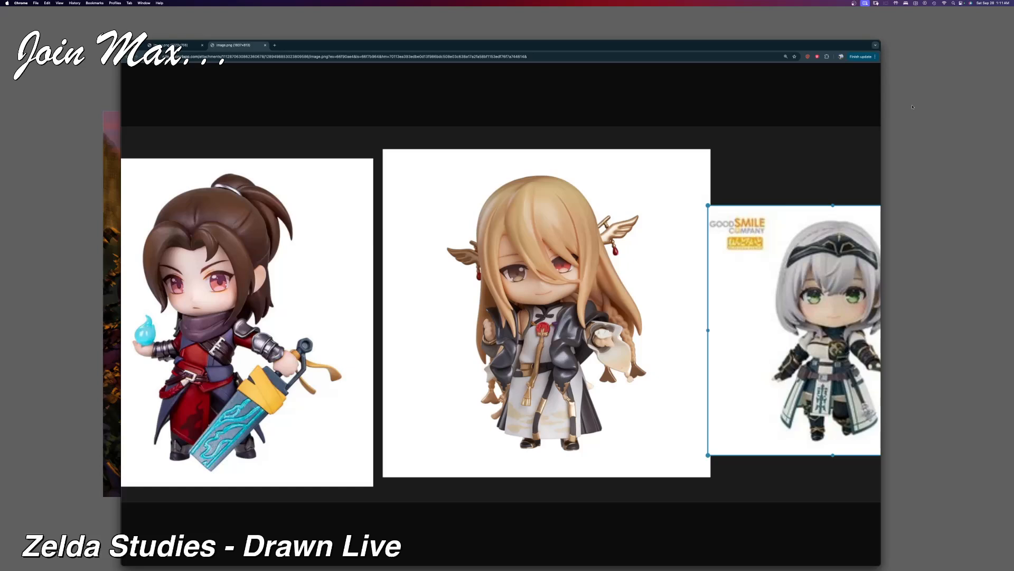
# Step: Switch back to Corel Painter and check the whole sunset scene at smaller and larger sizes
pyautogui.click(906, 184)
pyautogui.scroll(-3, 905, 184)
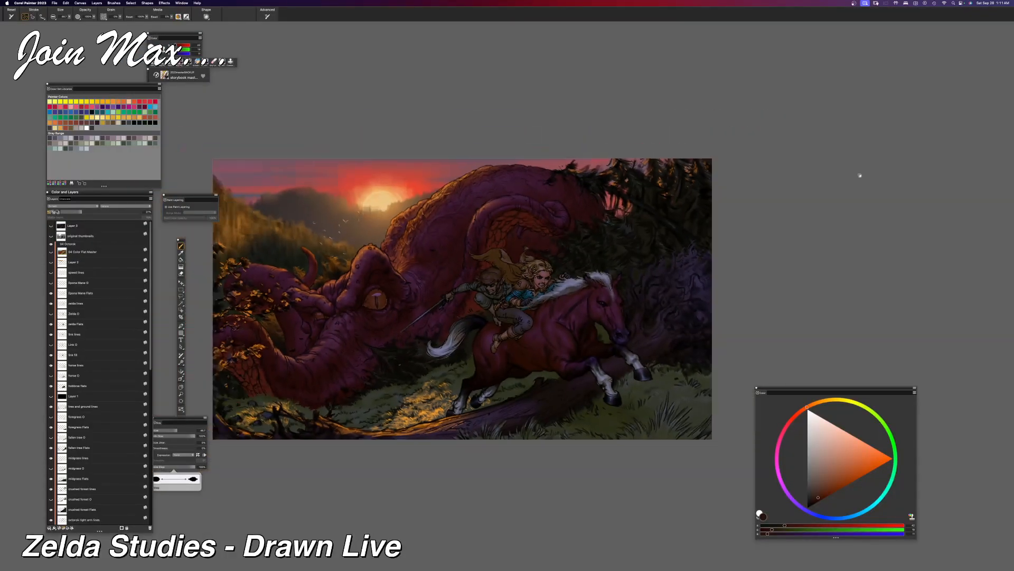
pyautogui.moveTo(827, 178); pyautogui.dragTo(806, 184)
pyautogui.scroll(2, 807, 184)
pyautogui.scroll(2, 806, 184)
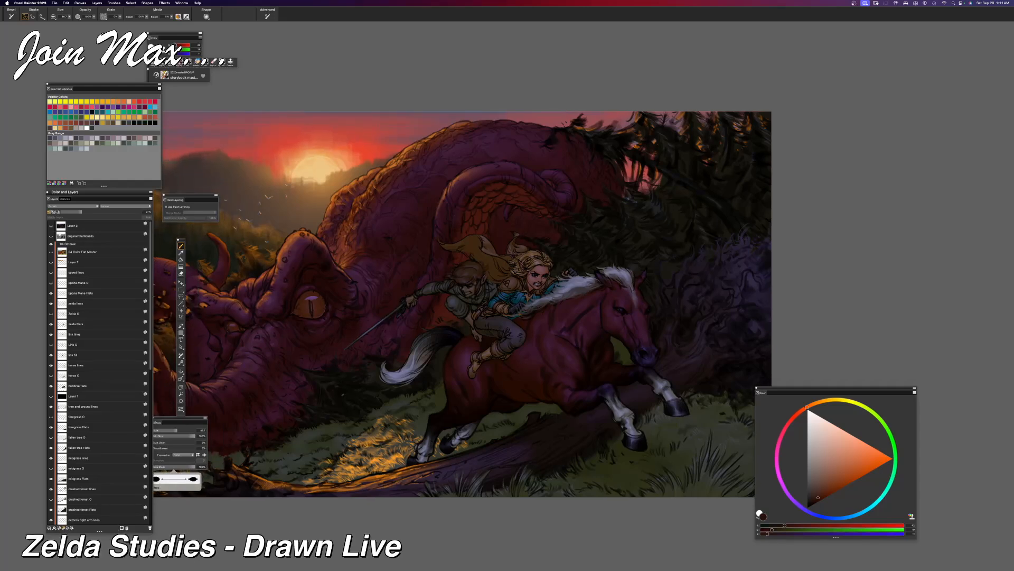
# Step: Hide the painting's palettes, bring over the Chrome window with the secret of mana search and browse its image results
pyautogui.press('Tab')
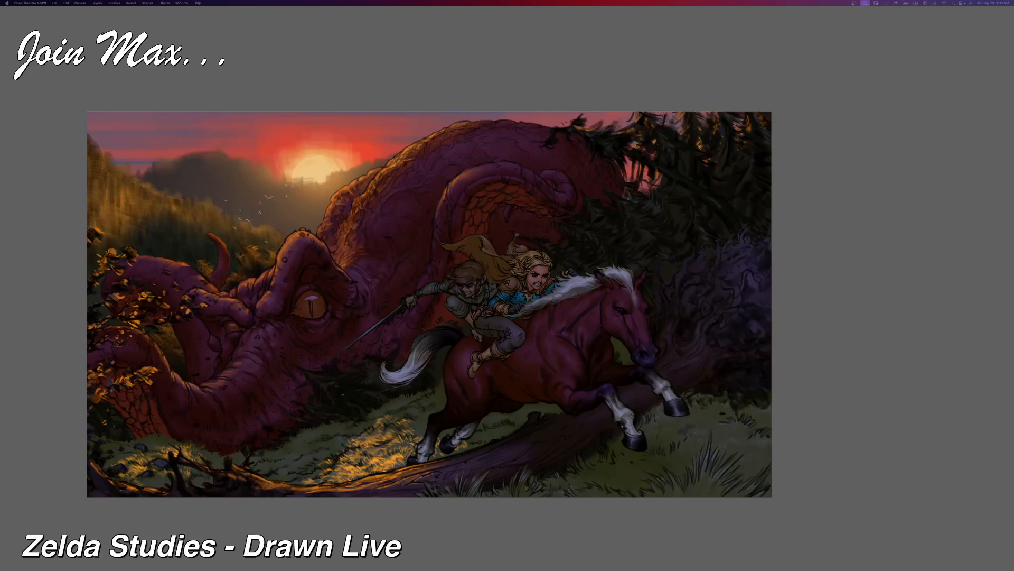
pyautogui.moveTo(1013, 0)
pyautogui.mouseDown()
pyautogui.moveTo(524, 45)
pyautogui.moveTo(518, 70)
pyautogui.moveTo(612, 40)
pyautogui.moveTo(523, 26)
pyautogui.moveTo(562, 57)
pyautogui.mouseUp()
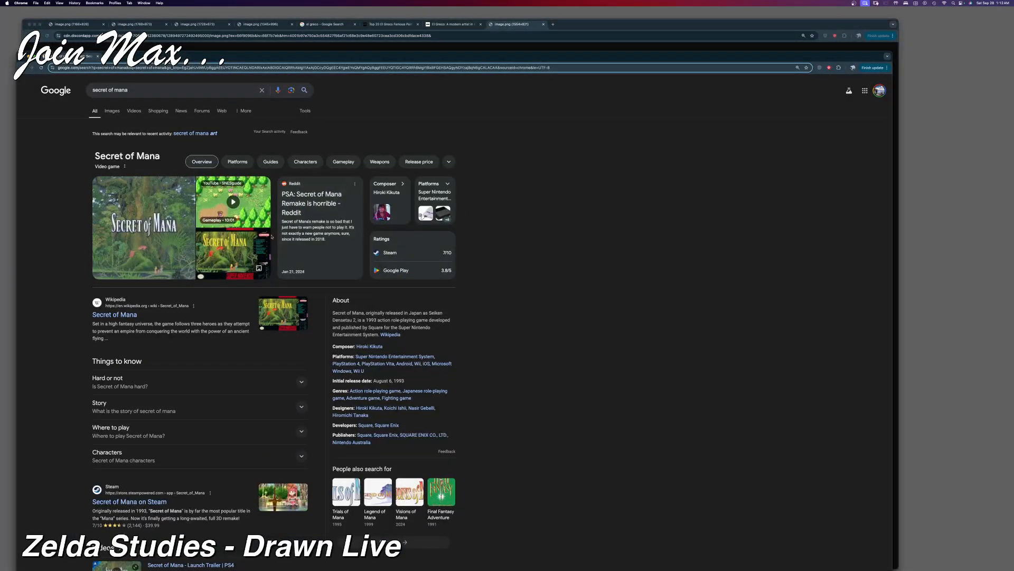
pyautogui.click(113, 110)
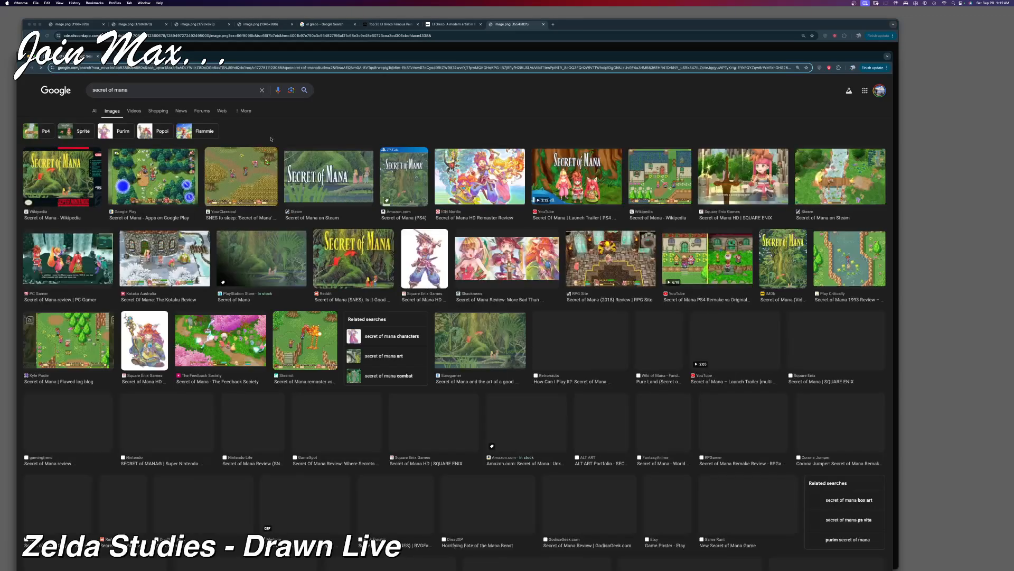
pyautogui.scroll(-2, 376, 193)
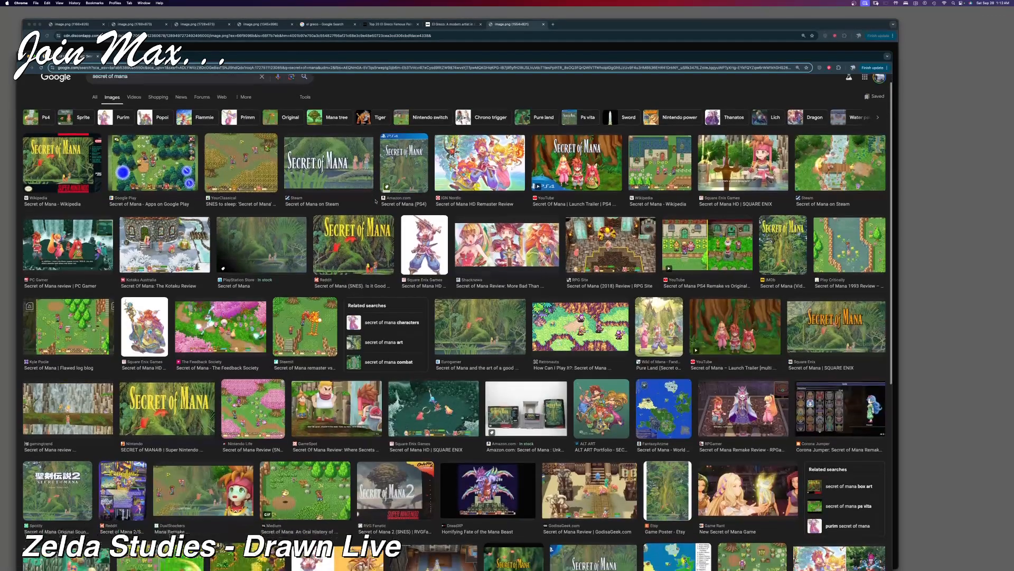
pyautogui.scroll(-5, 375, 202)
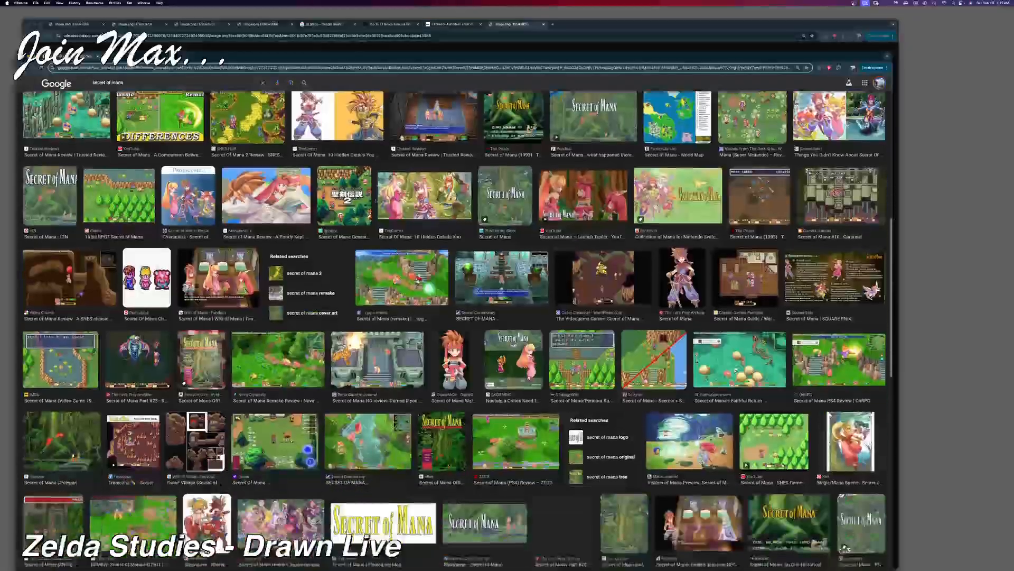
pyautogui.scroll(4, 376, 202)
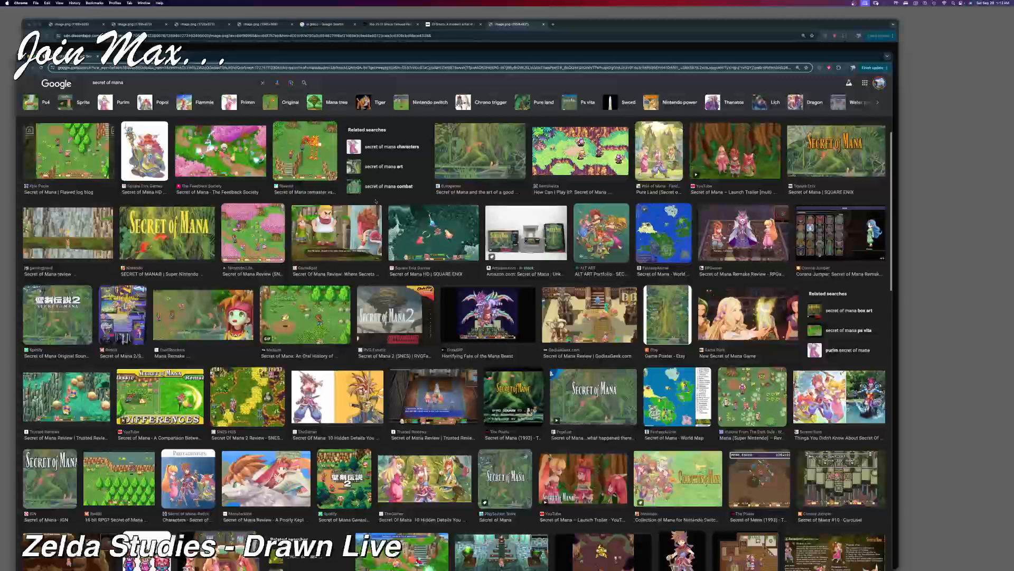
pyautogui.scroll(2, 376, 201)
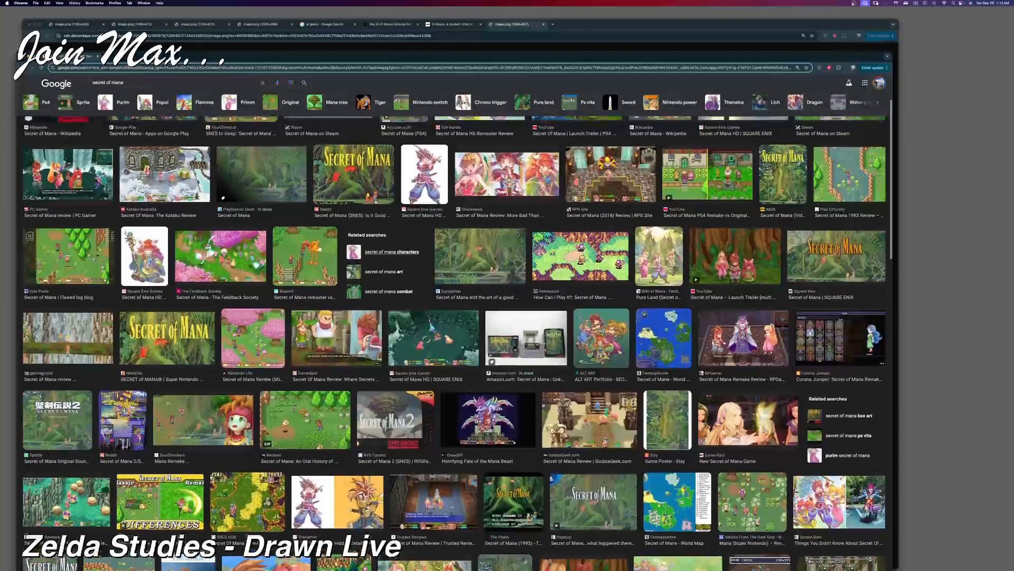
pyautogui.scroll(2, 376, 201)
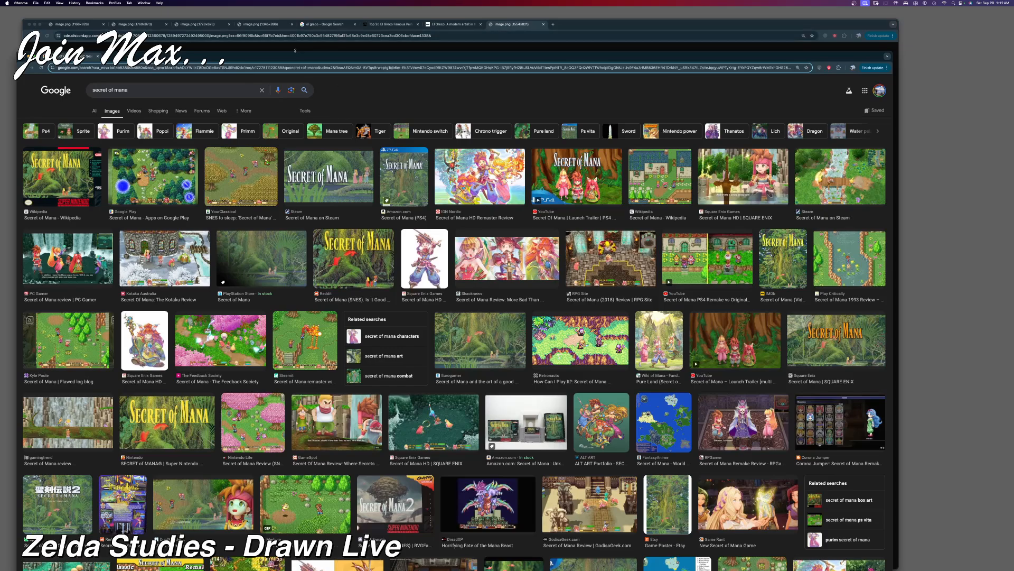
# Step: Rearrange the Secret of Mana results window and preview the YourClassical game screenshot before moving the window off this screen
pyautogui.moveTo(289, 55); pyautogui.dragTo(337, 39)
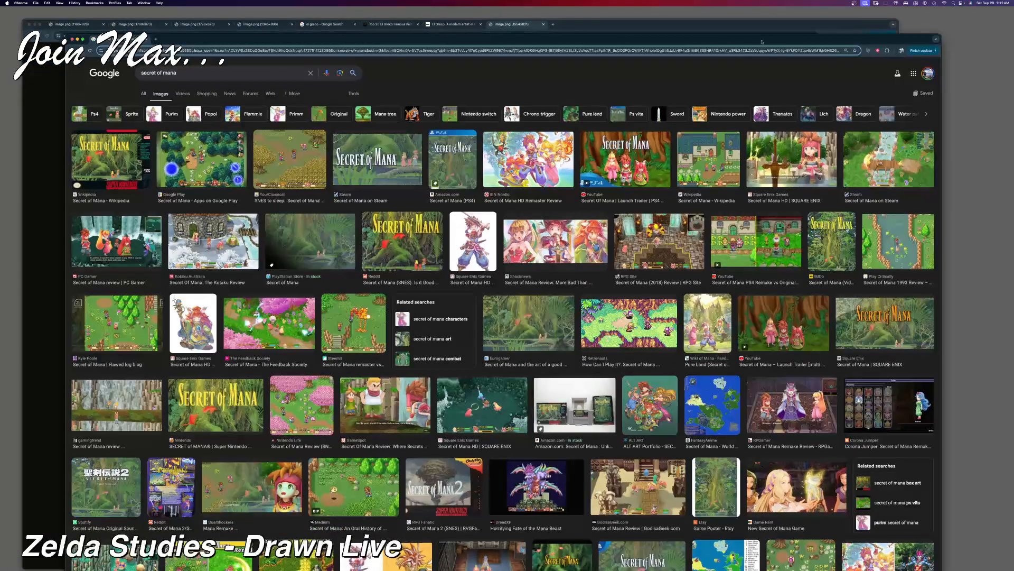
pyautogui.moveTo(940, 31); pyautogui.dragTo(956, 0)
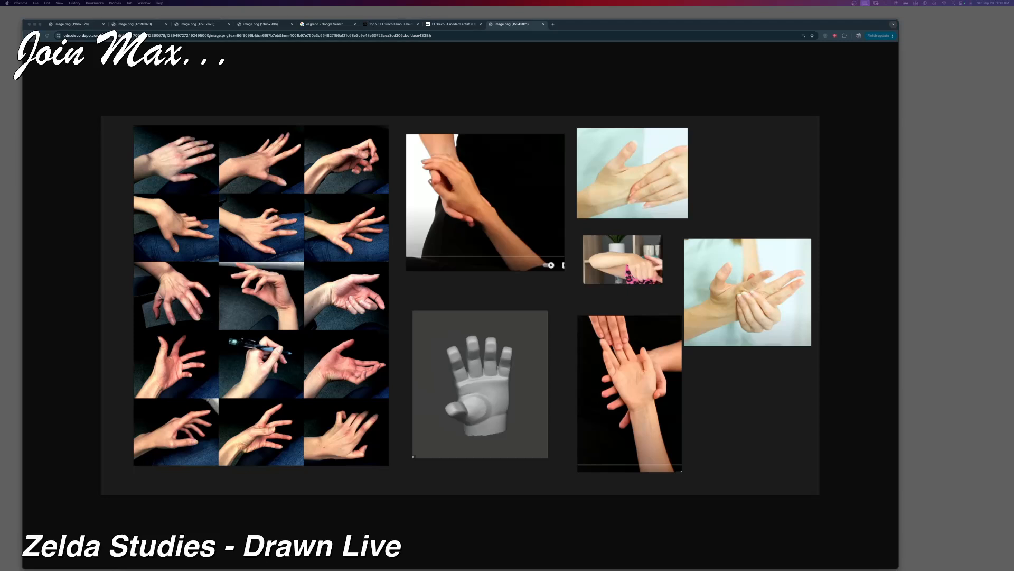
pyautogui.moveTo(957, 0); pyautogui.dragTo(355, 78)
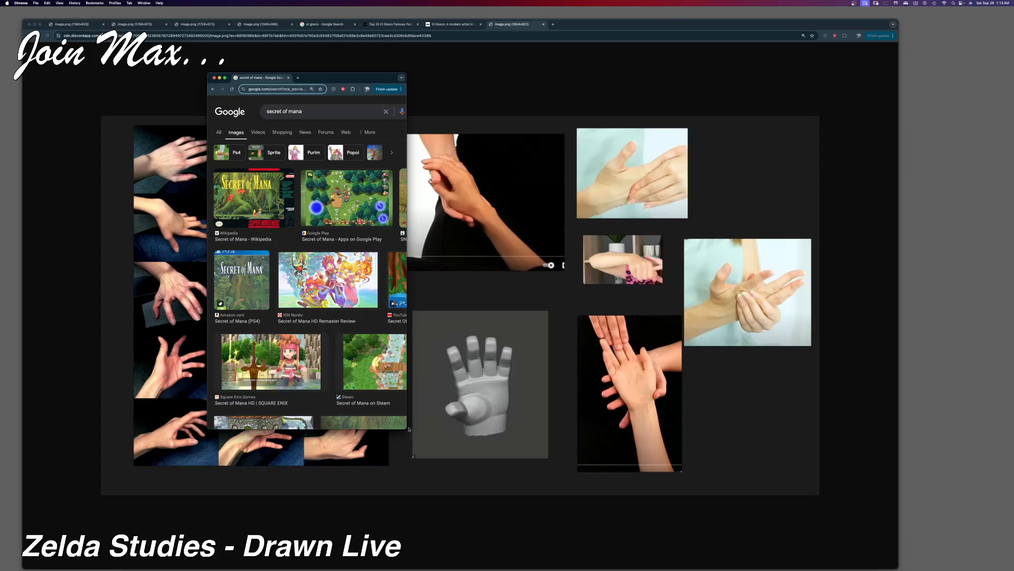
pyautogui.moveTo(407, 428); pyautogui.dragTo(821, 562)
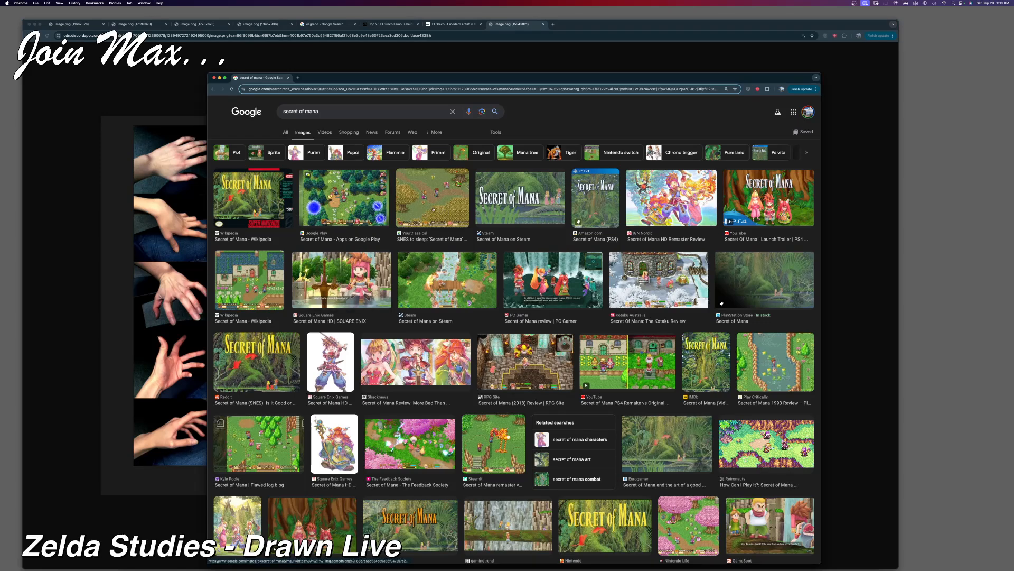
pyautogui.click(399, 213)
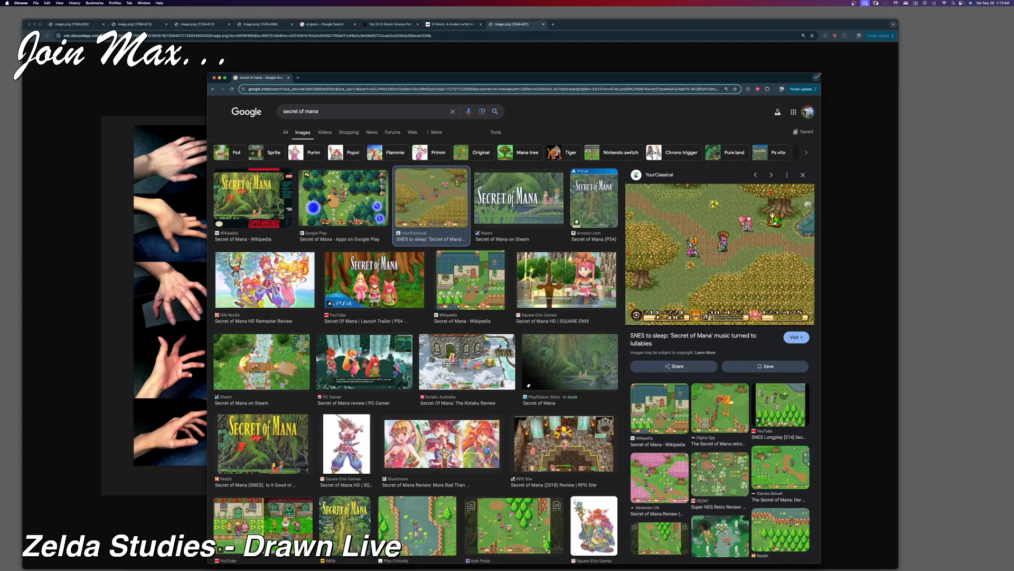
pyautogui.moveTo(819, 75); pyautogui.dragTo(962, 0)
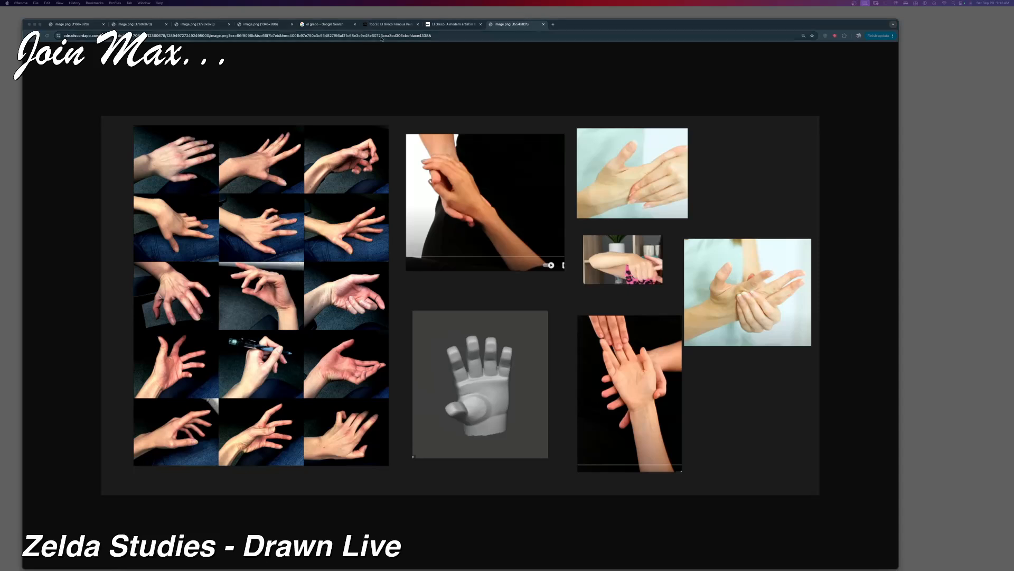
# Step: Return from the hand references in Chrome to Corel Painter and review the full painting at reduced and enlarged sizes
pyautogui.click(589, 24)
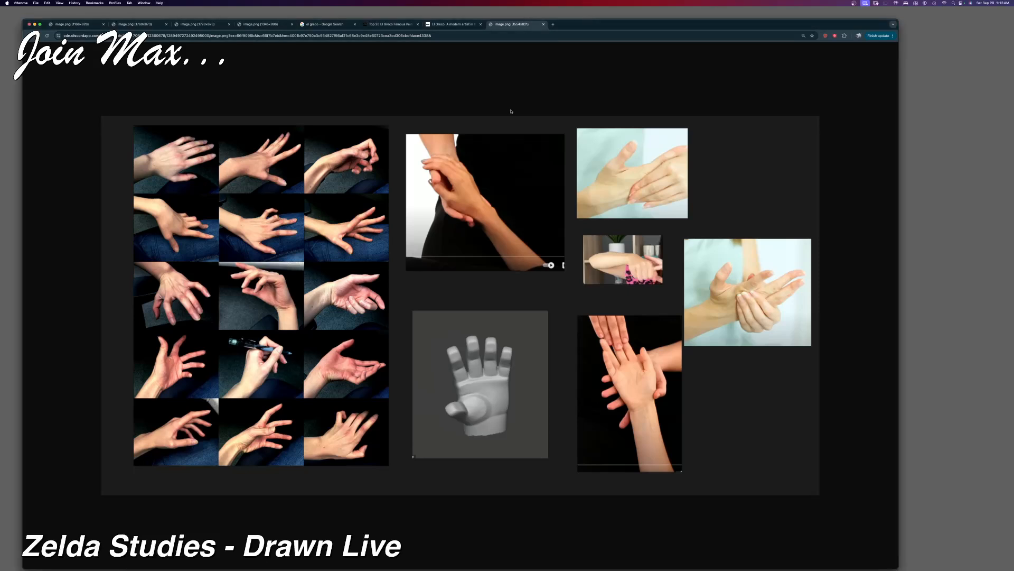
pyautogui.press('super+Tab')
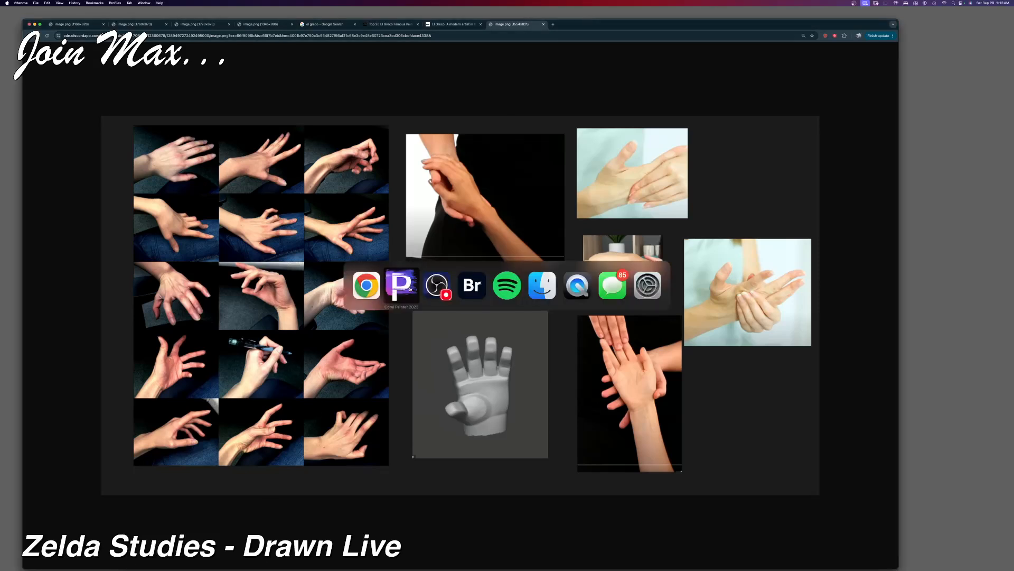
pyautogui.click(411, 288)
pyautogui.press('super+minus')
pyautogui.press('super+minus')
pyautogui.press('super+minus')
pyautogui.press('super+minus')
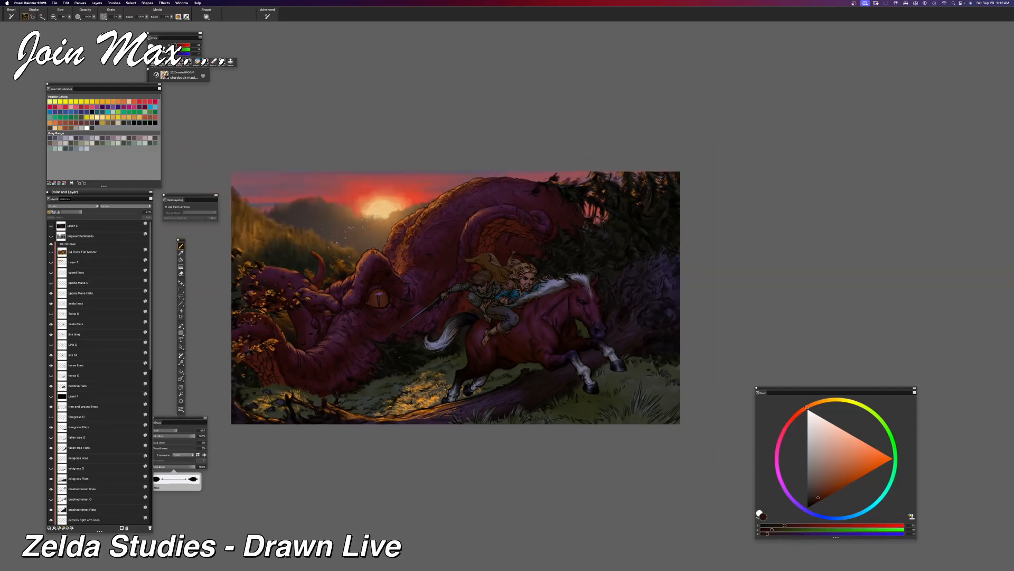
pyautogui.moveTo(402, 287); pyautogui.dragTo(439, 283)
pyautogui.press('super+plus')
pyautogui.press('super+plus')
pyautogui.press('super+plus')
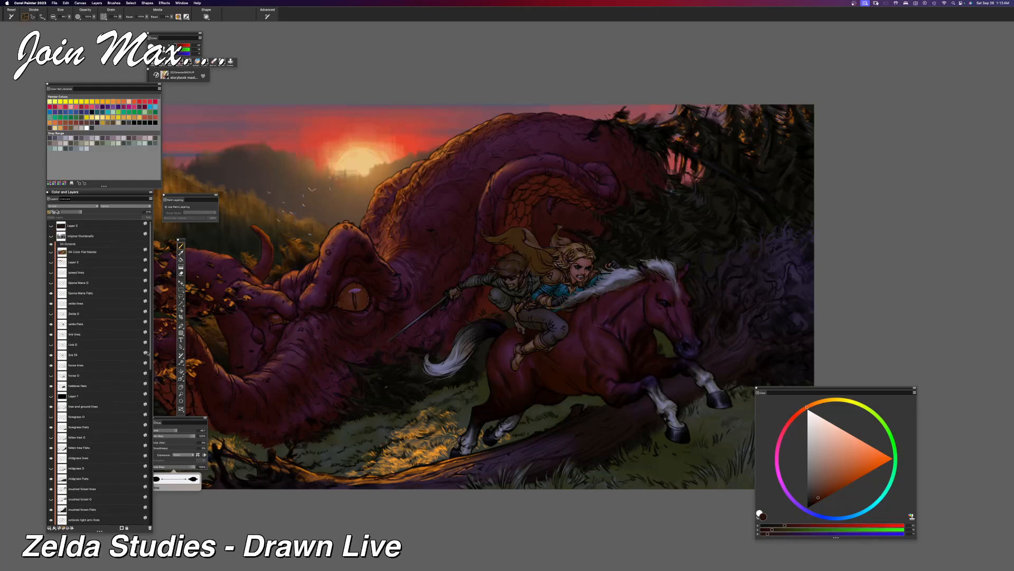
# Step: Compare the sunset with and without the layer directly above the sun layer, leaving it visible and checking the scene at a smaller size
pyautogui.moveTo(149, 355); pyautogui.dragTo(152, 516)
pyautogui.click(51, 472)
pyautogui.click(52, 473)
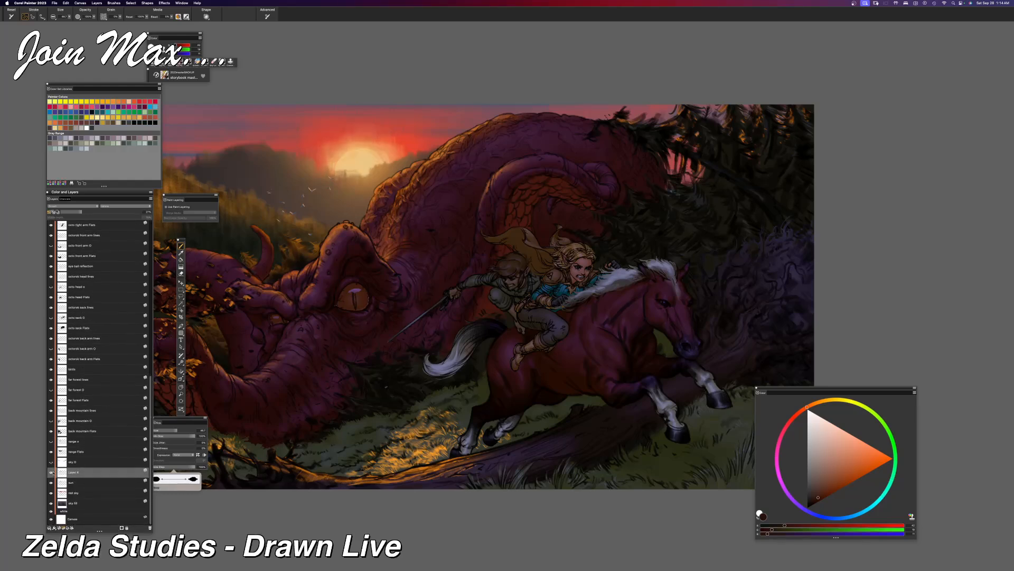
pyautogui.click(51, 472)
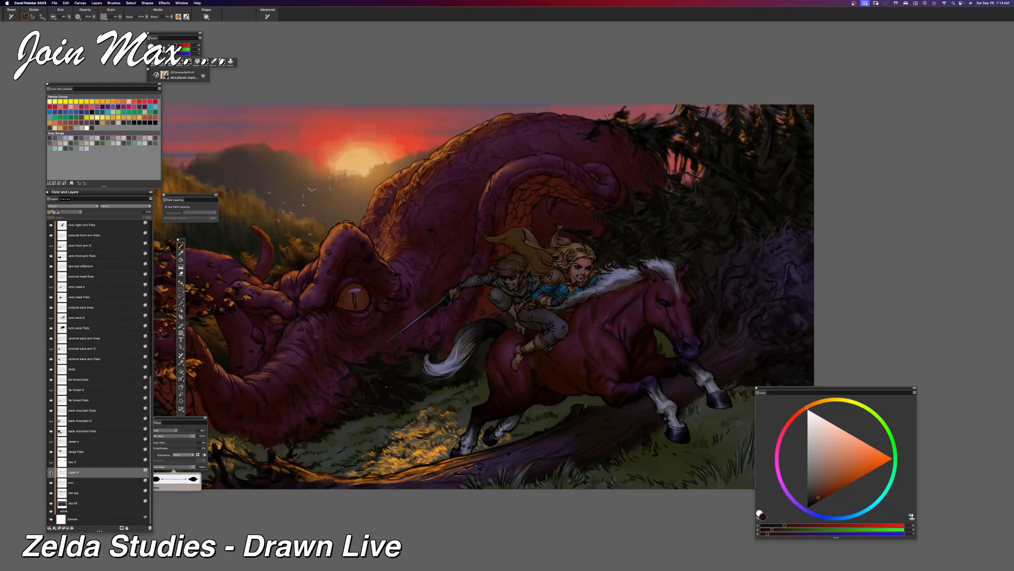
pyautogui.click(52, 472)
pyautogui.click(51, 472)
pyautogui.click(52, 472)
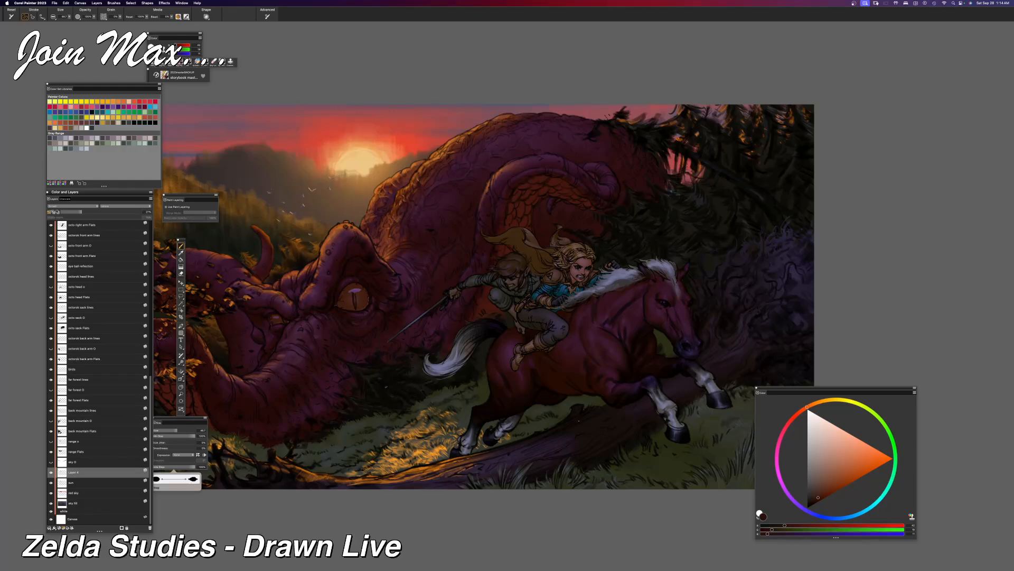
pyautogui.scroll(-4, 579, 421)
pyautogui.scroll(2, 579, 421)
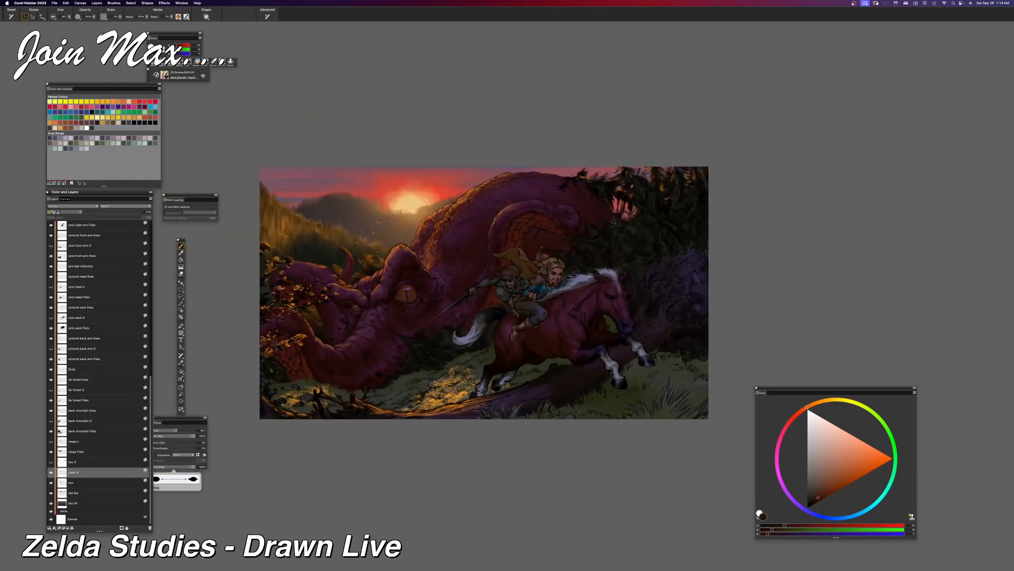
pyautogui.scroll(2, 617, 395)
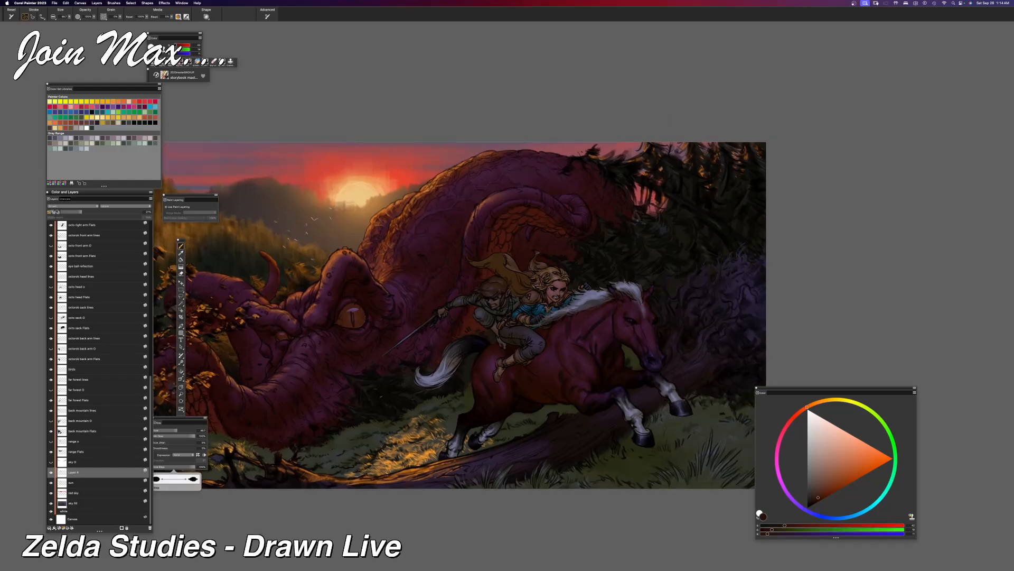
# Step: Look through the upper part of the layer stack and examine the riders, horse and creature at several sizes
pyautogui.moveTo(151, 420); pyautogui.dragTo(147, 259)
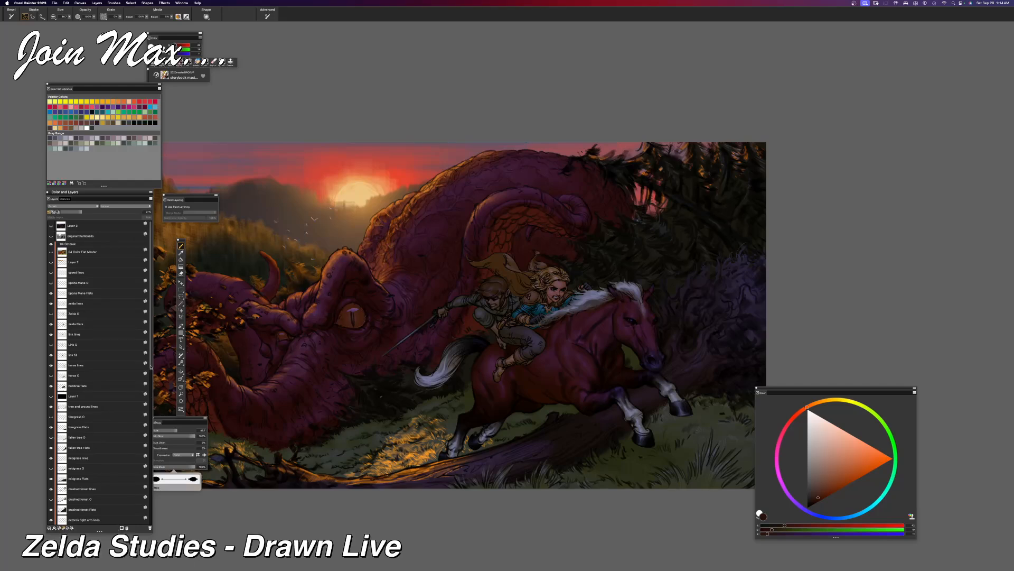
pyautogui.scroll(-3, 148, 393)
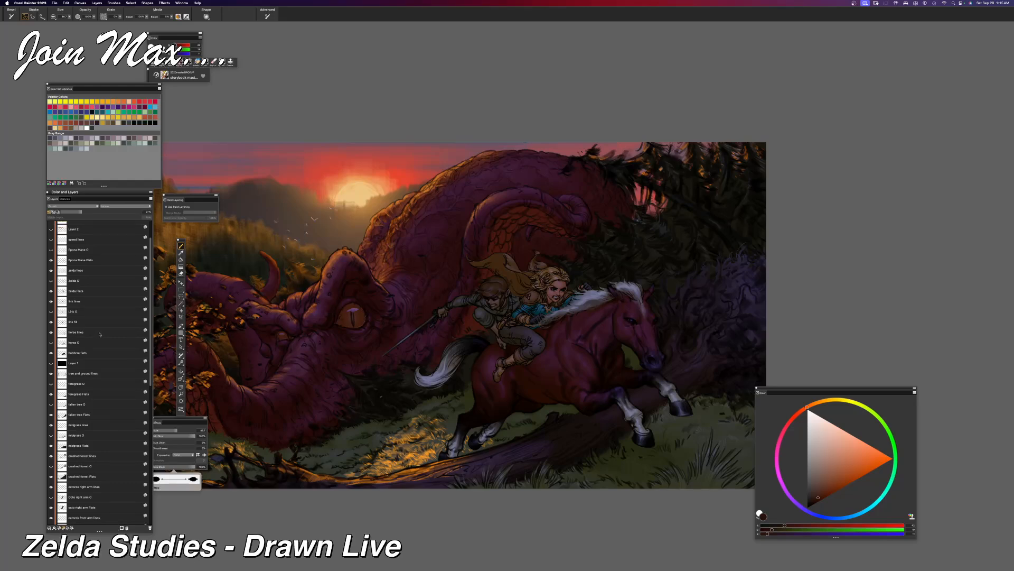
pyautogui.press('super+plus')
pyautogui.press('super+plus')
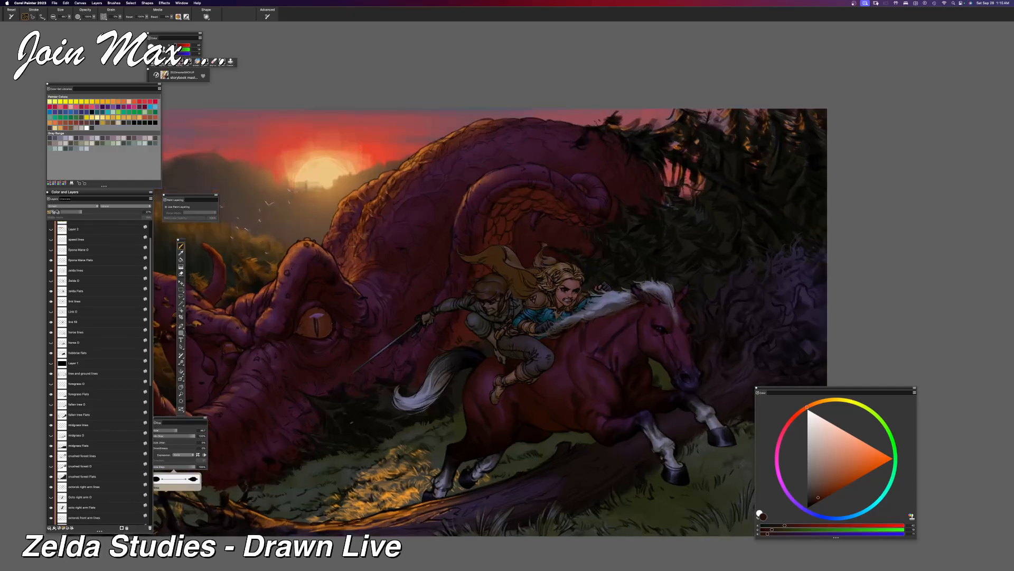
pyautogui.moveTo(412, 283); pyautogui.dragTo(497, 232)
pyautogui.press('super+minus')
pyautogui.press('super+minus')
pyautogui.press('super+plus')
pyautogui.press('super+plus')
pyautogui.press('super+plus')
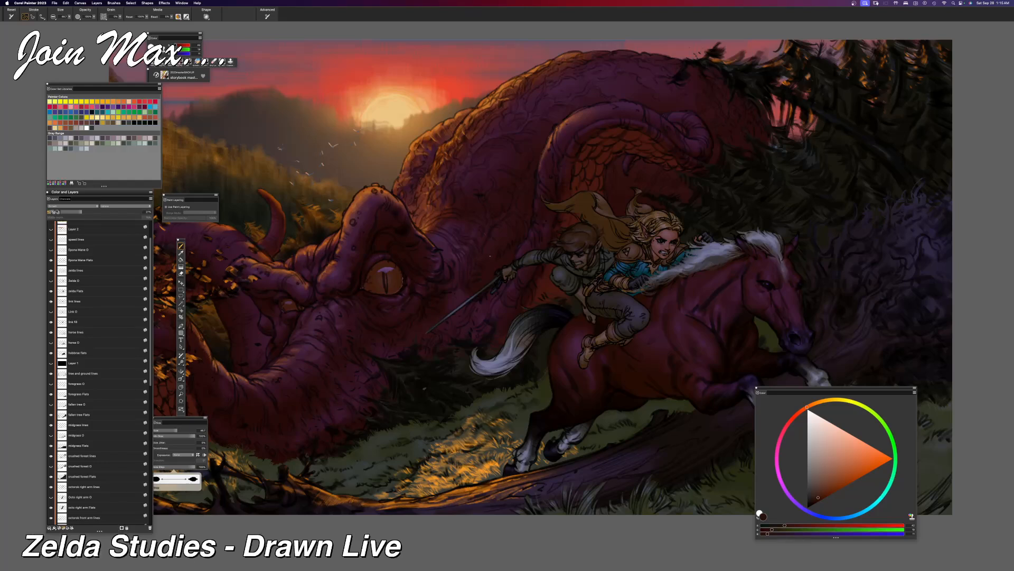
# Step: Examine the creature and riders against the upper part of the layer stack
pyautogui.moveTo(470, 212); pyautogui.dragTo(434, 232)
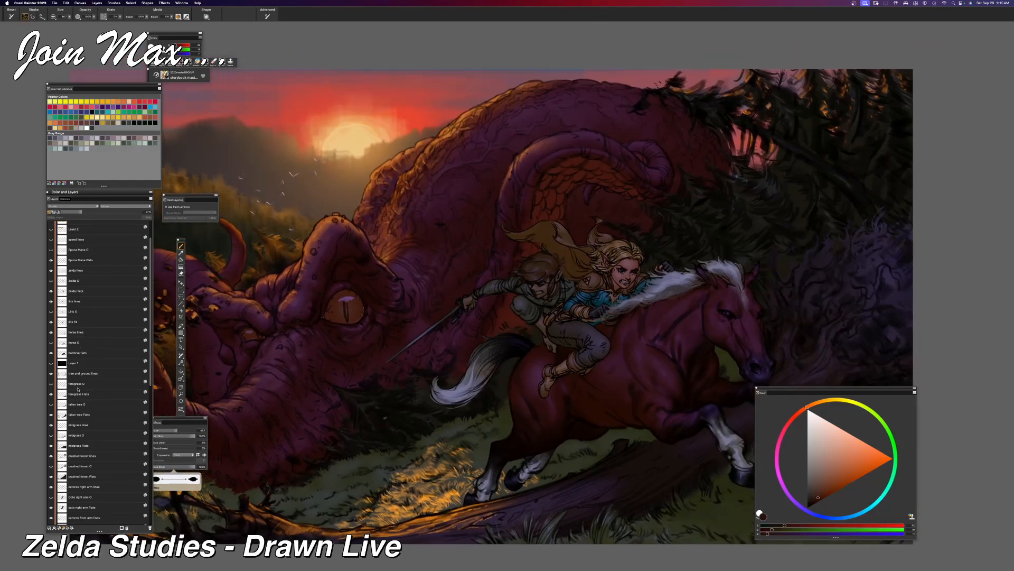
pyautogui.scroll(-1, 78, 389)
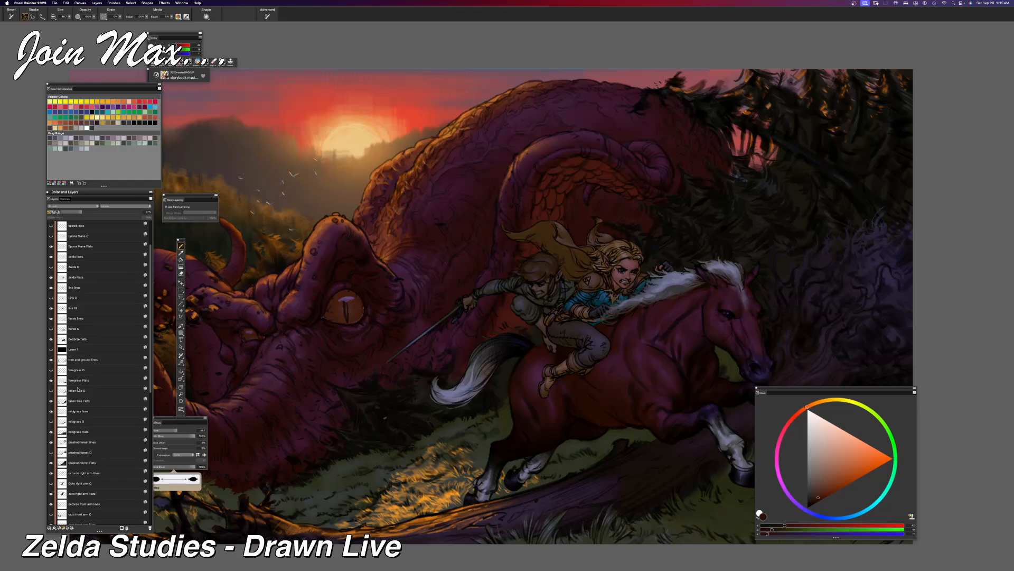
pyautogui.moveTo(322, 338); pyautogui.dragTo(296, 339)
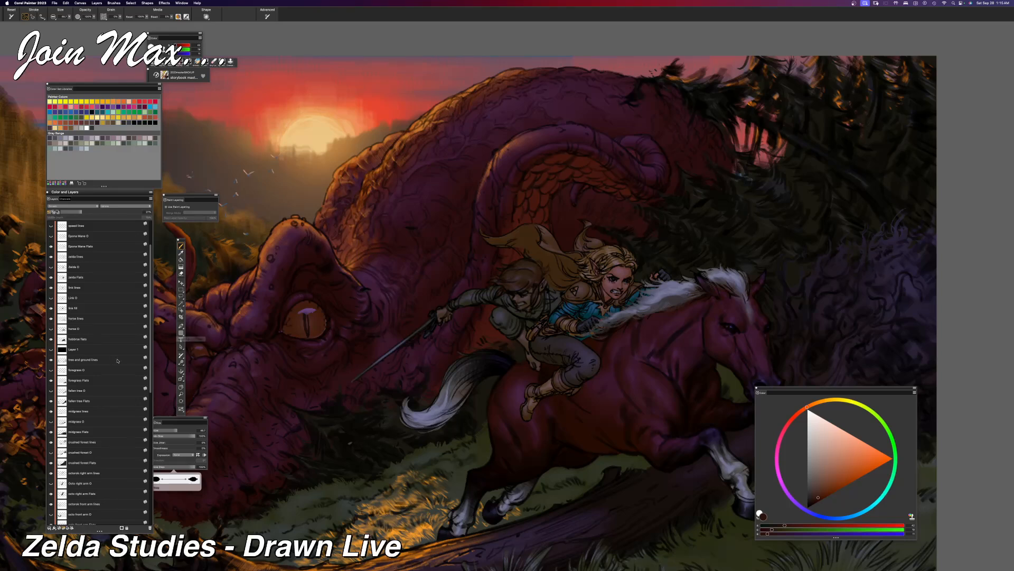
pyautogui.scroll(1, 117, 357)
pyautogui.scroll(3, 117, 357)
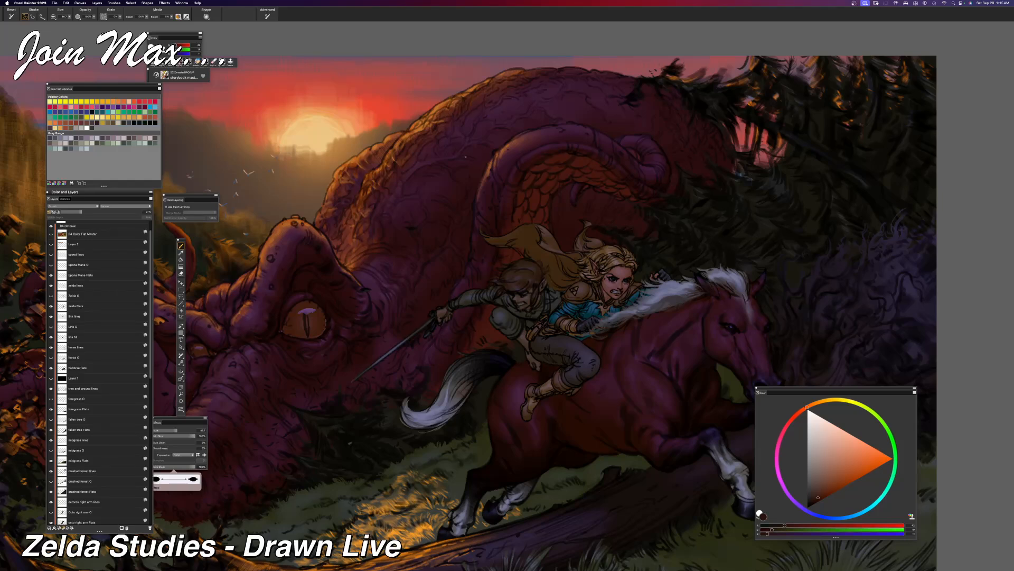
# Step: Bring the Secret of Mana image results in Chrome onto this screen, enlarge the window to show the results, and move it off again
pyautogui.moveTo(719, 3)
pyautogui.mouseDown()
pyautogui.moveTo(437, 15)
pyautogui.moveTo(333, 36)
pyautogui.mouseUp()
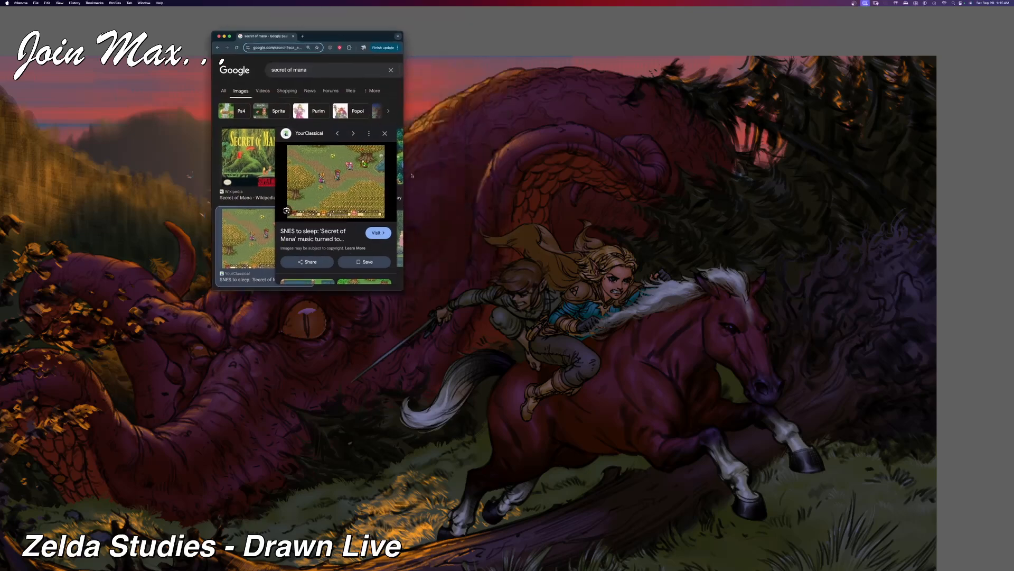
pyautogui.moveTo(401, 293); pyautogui.dragTo(748, 570)
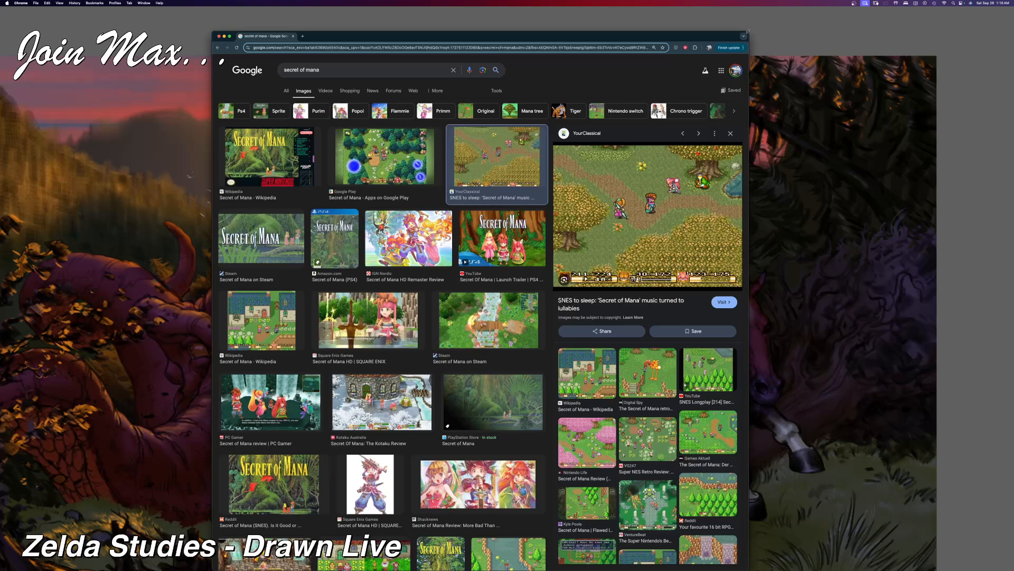
pyautogui.moveTo(747, 32); pyautogui.dragTo(1013, 0)
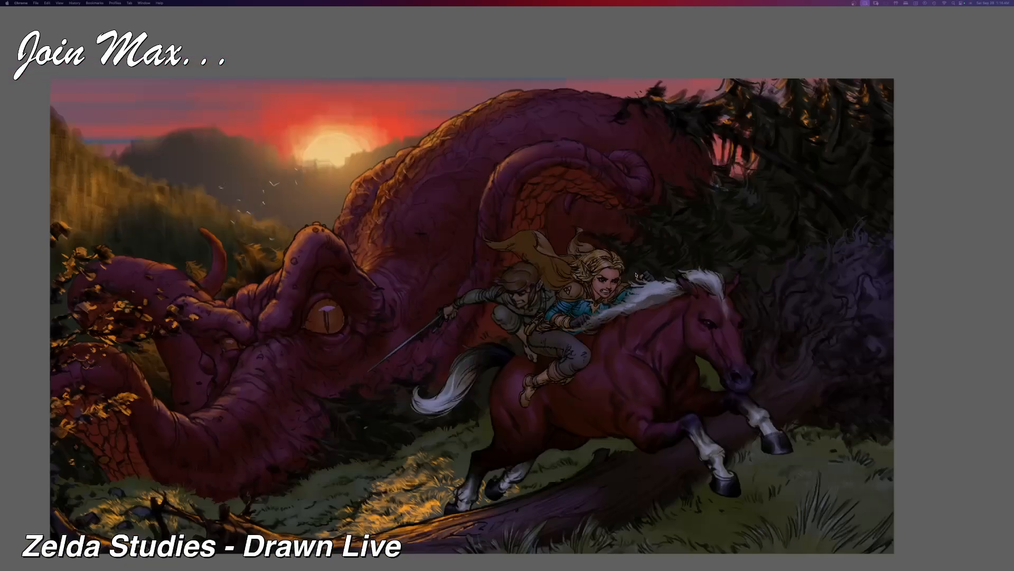
# Step: Return to Corel Painter and look through the layer stack from the sky layers up to the character layers
pyautogui.moveTo(638, 240); pyautogui.dragTo(600, 245)
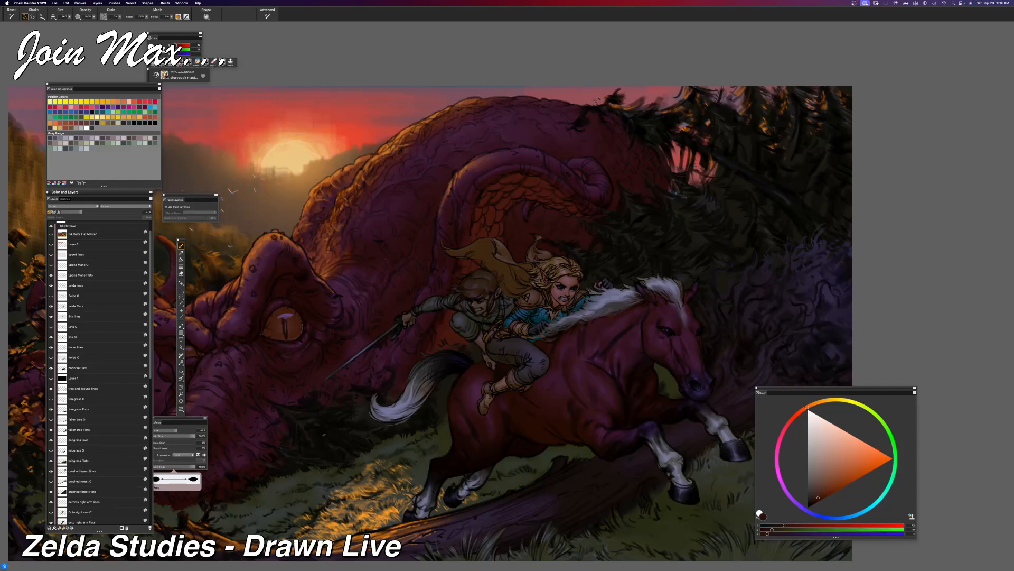
pyautogui.press('super+Tab')
pyautogui.press('super+shift+Tab')
pyautogui.moveTo(407, 280); pyautogui.dragTo(400, 241)
pyautogui.scroll(-10, 98, 370)
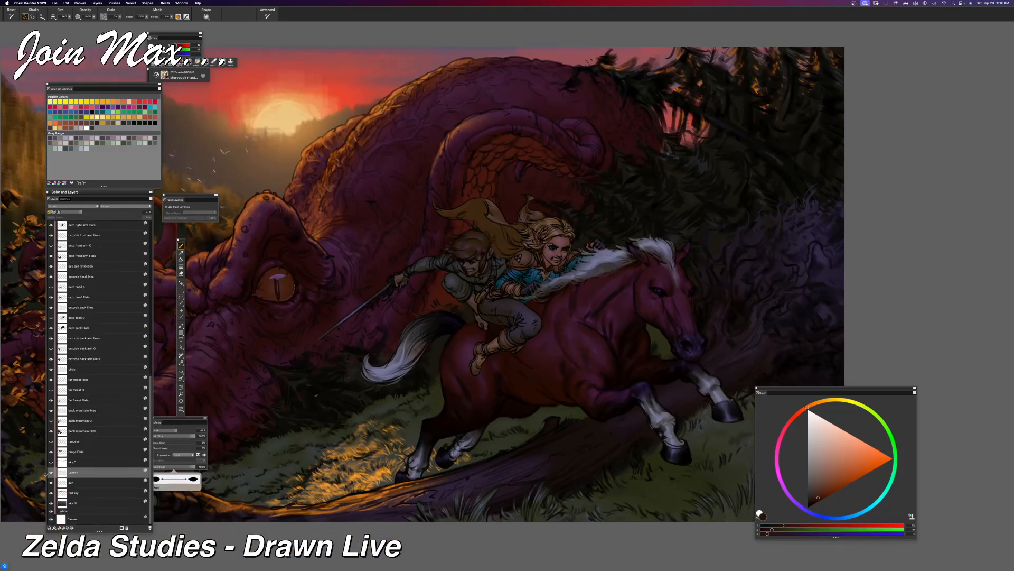
pyautogui.scroll(10, 91, 446)
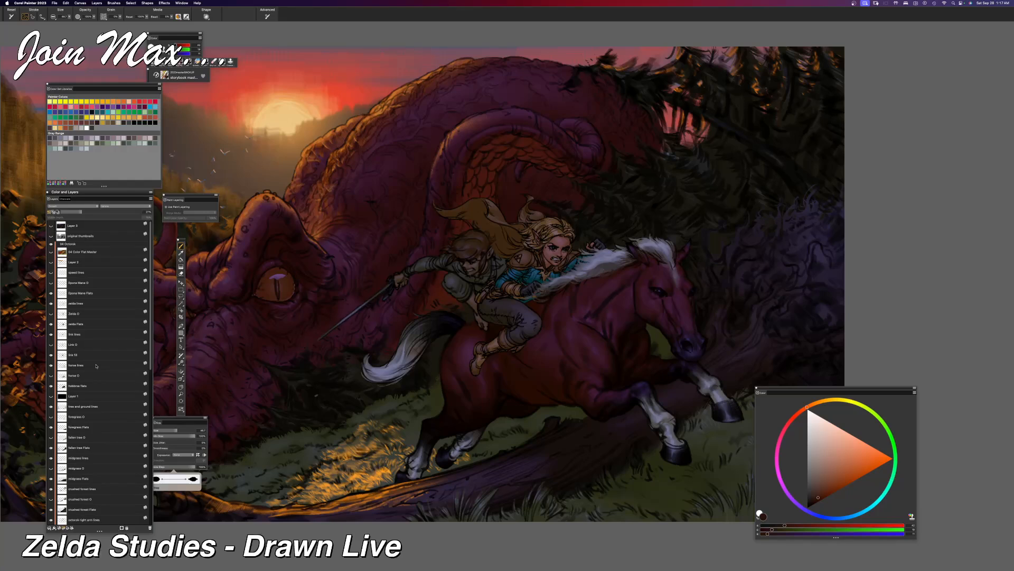
pyautogui.scroll(-1, 96, 366)
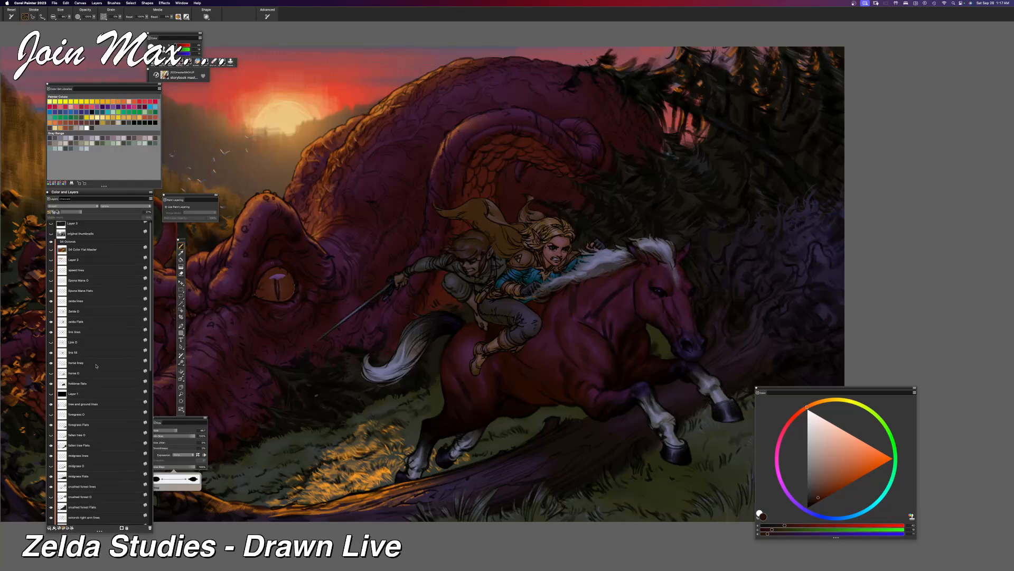
pyautogui.scroll(-2, 85, 403)
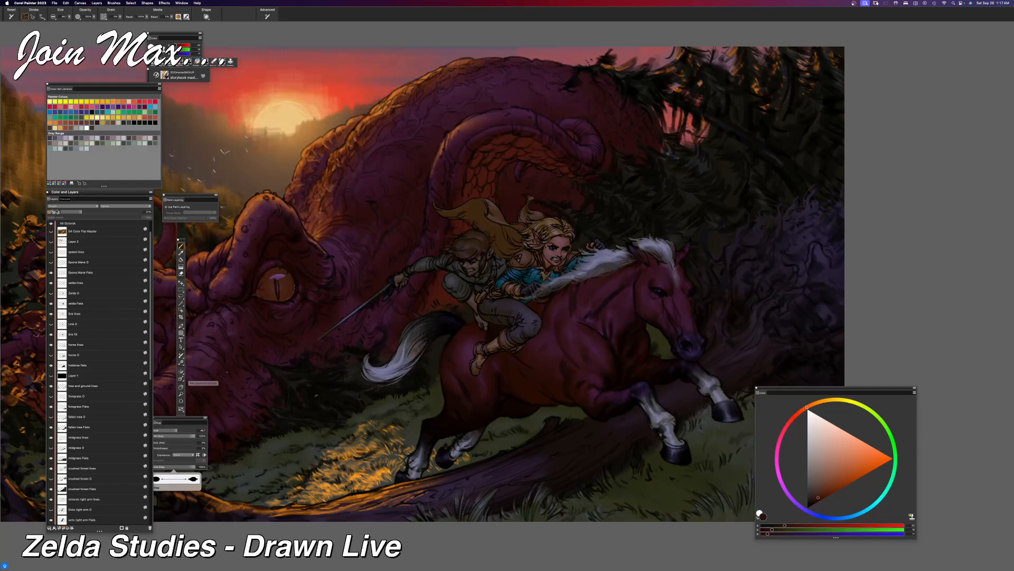
# Step: Examine the riders close up and the whole composition at reduced size
pyautogui.press('super+minus')
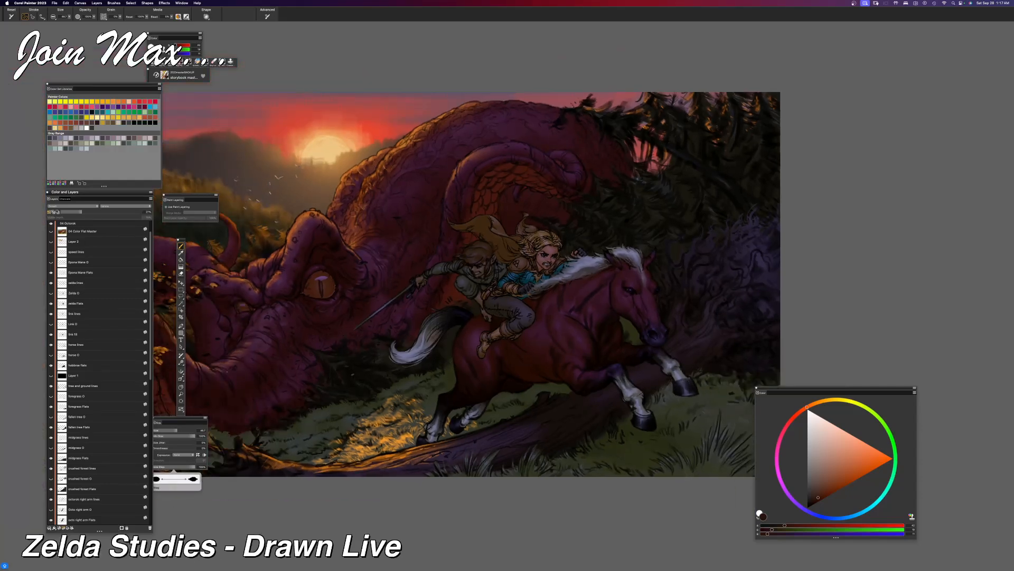
pyautogui.press('super+plus')
pyautogui.press('super+plus')
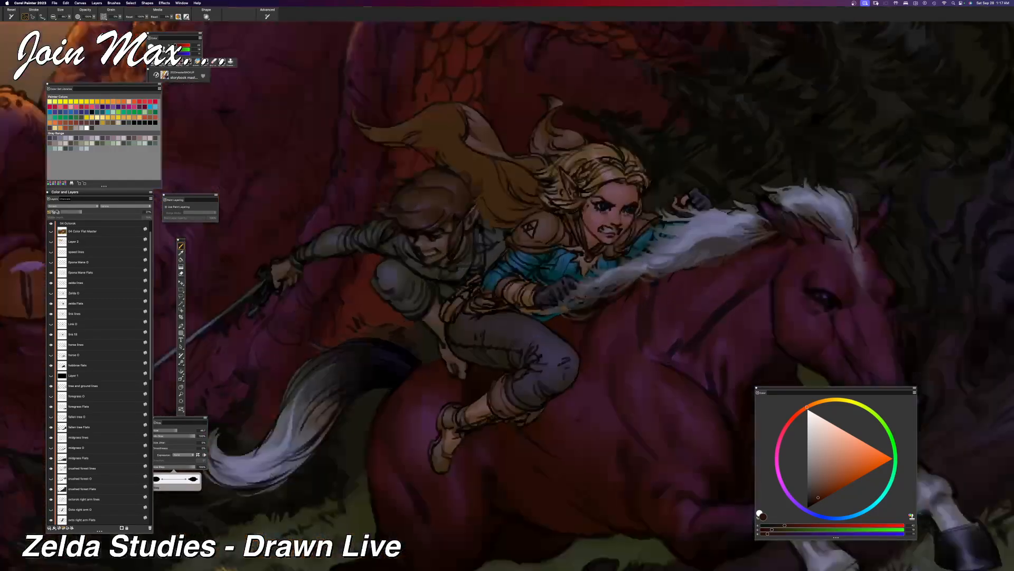
pyautogui.press('super+minus')
pyautogui.press('super+minus')
pyautogui.press('super+minus')
pyautogui.press('super+plus')
pyautogui.press('super+plus')
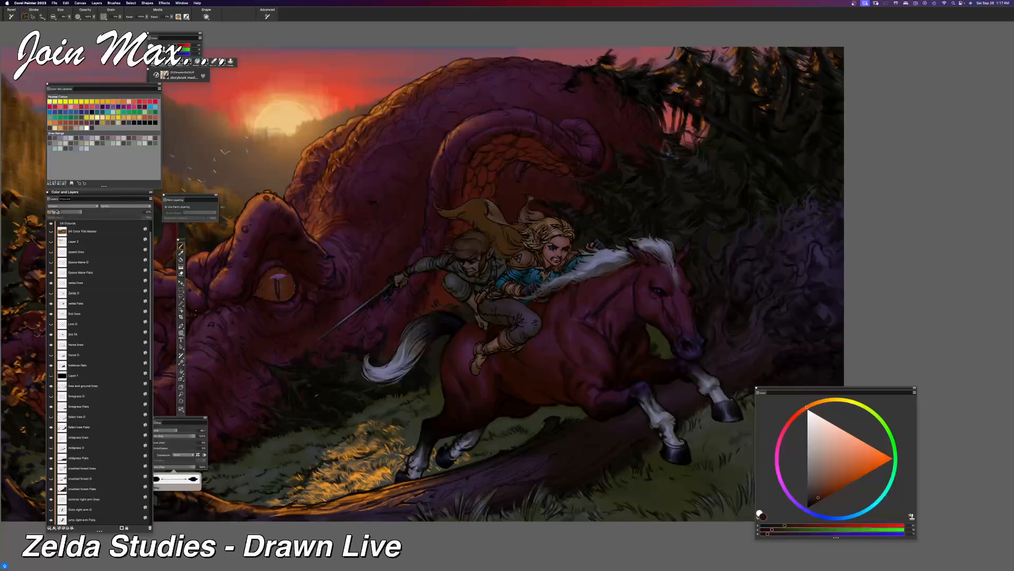
# Step: Find and select the horse's flats layer by picking it with the Layer Adjuster on the horse's rump
pyautogui.scroll(-1, 87, 377)
pyautogui.scroll(-3, 87, 377)
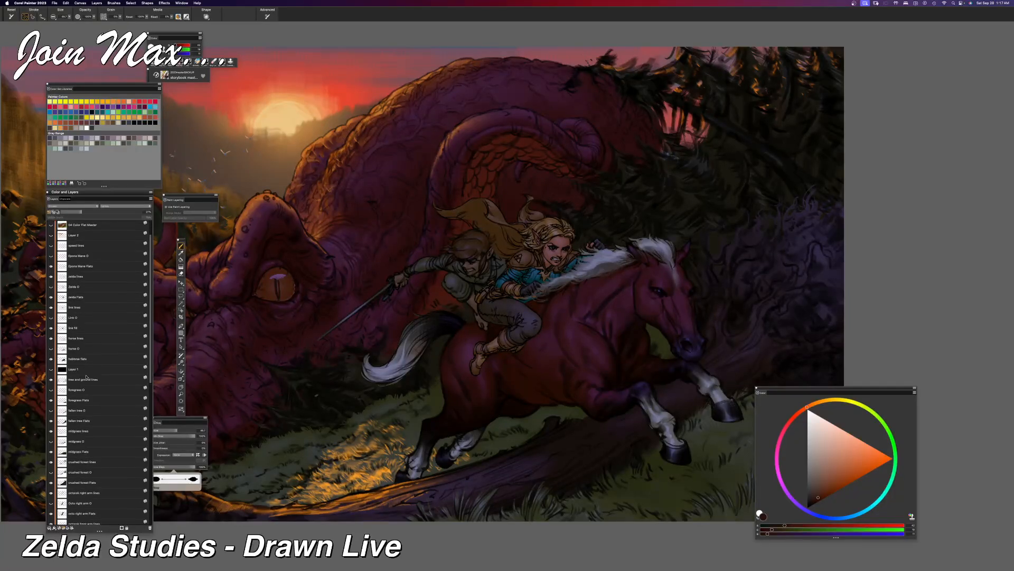
pyautogui.scroll(1, 87, 376)
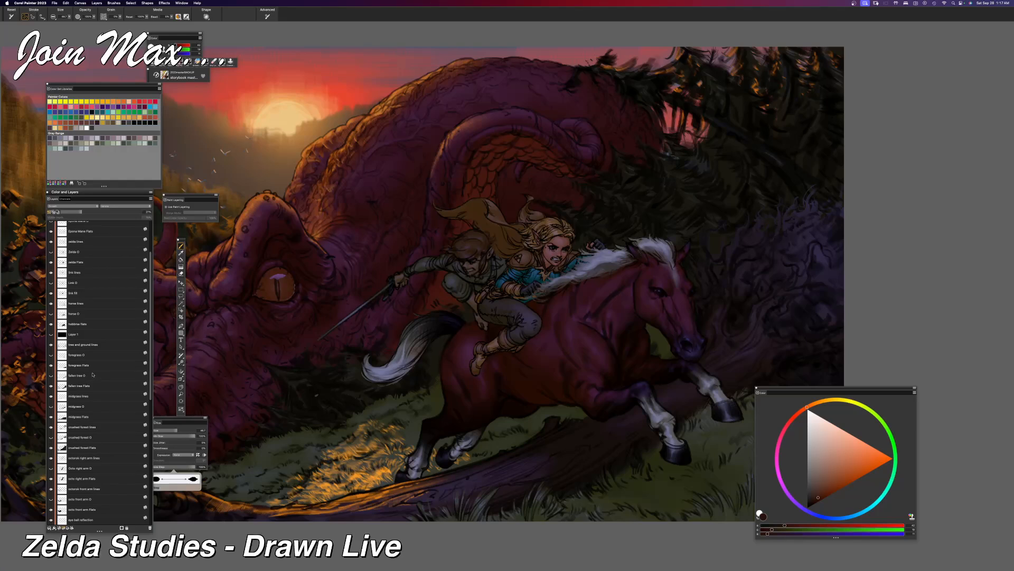
pyautogui.scroll(-1, 93, 374)
pyautogui.scroll(2, 62, 352)
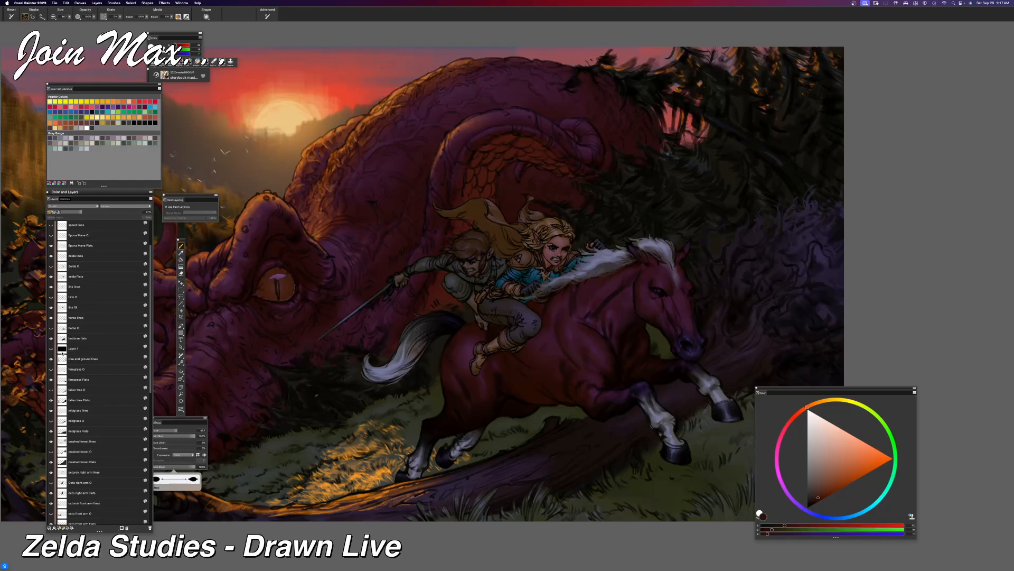
pyautogui.scroll(5, 72, 341)
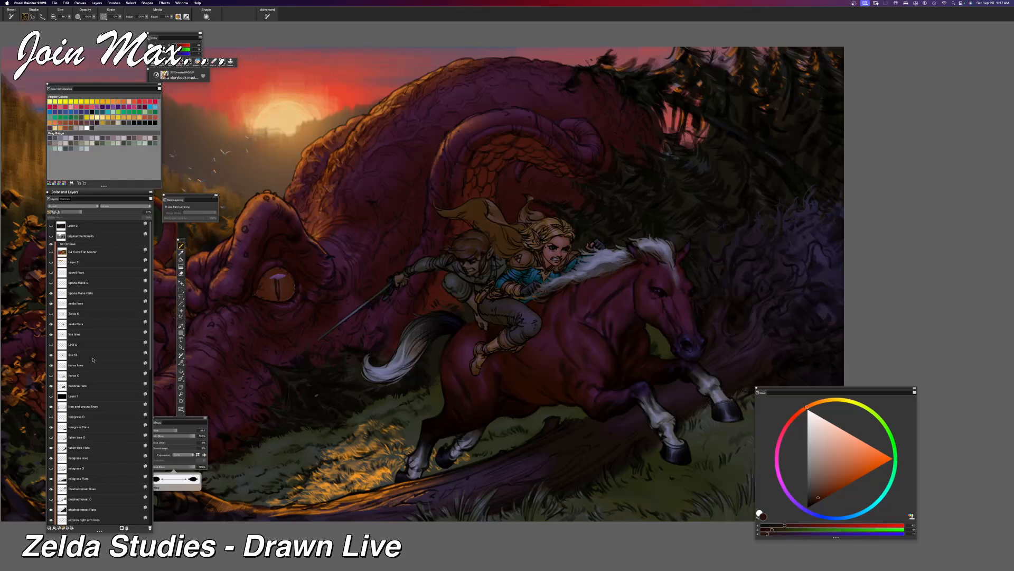
pyautogui.click(88, 343)
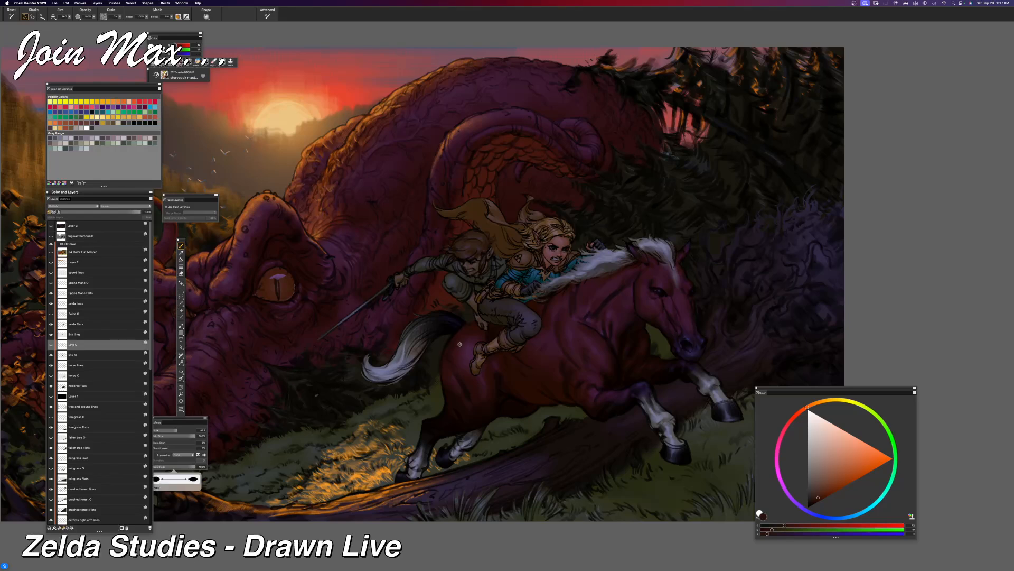
pyautogui.press('f')
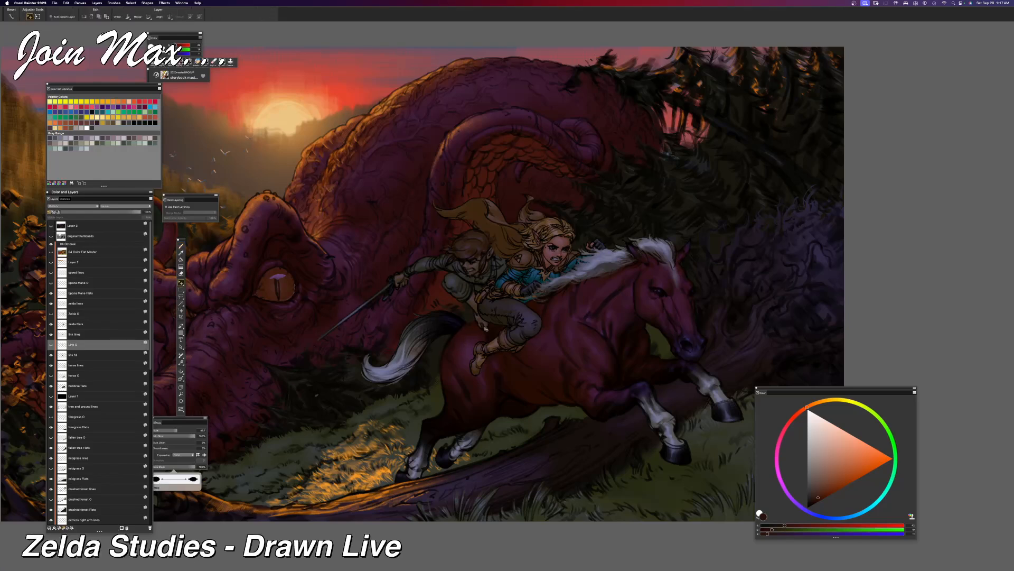
pyautogui.rightClick(467, 333)
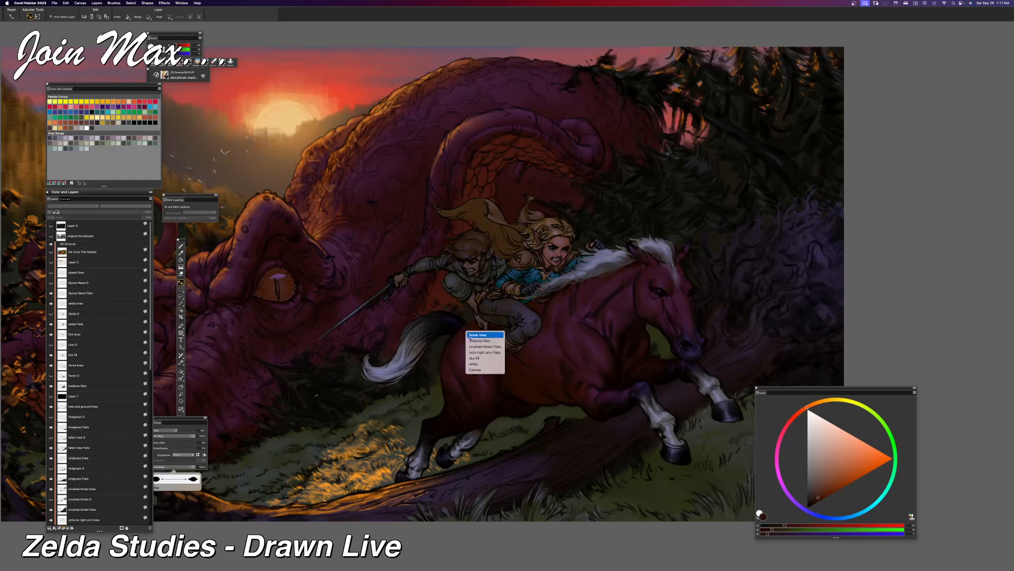
pyautogui.click(478, 340)
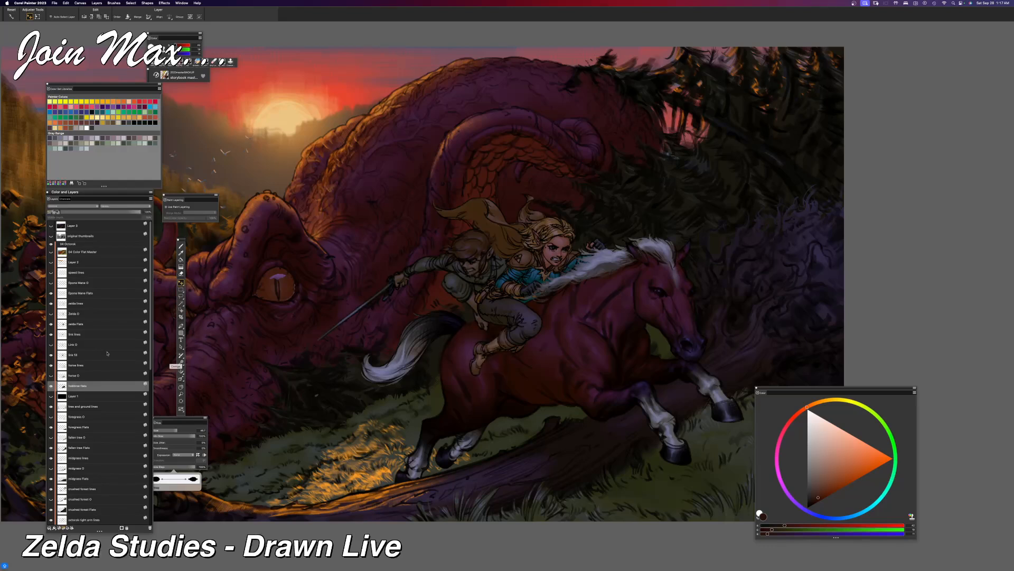
# Step: Check what the horse's flats layer contains by toggling its visibility, leave it visible, and return to the Brush tool
pyautogui.scroll(-1, 91, 353)
pyautogui.click(50, 364)
pyautogui.click(51, 364)
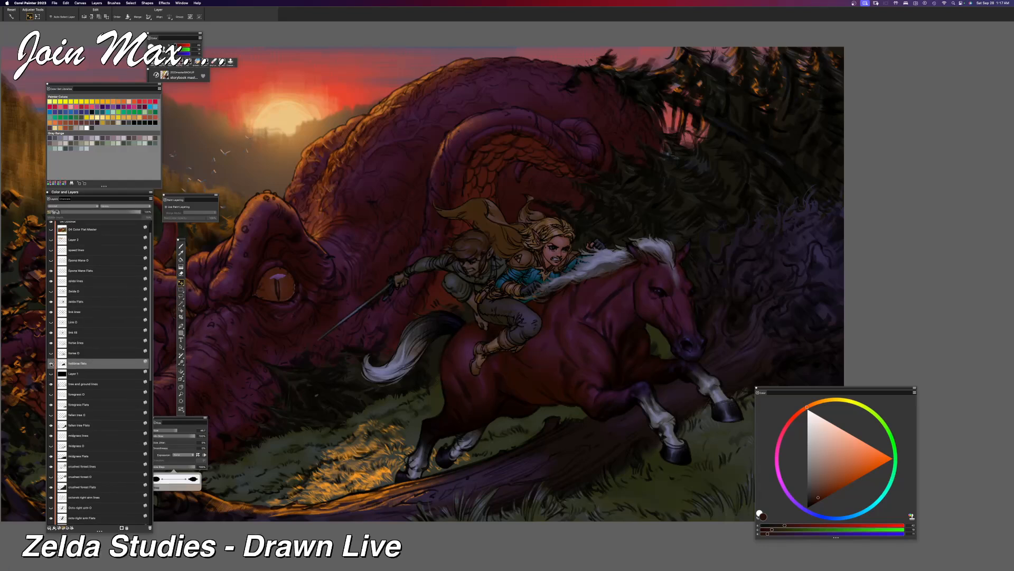
pyautogui.click(50, 364)
pyautogui.click(51, 363)
pyautogui.press('b')
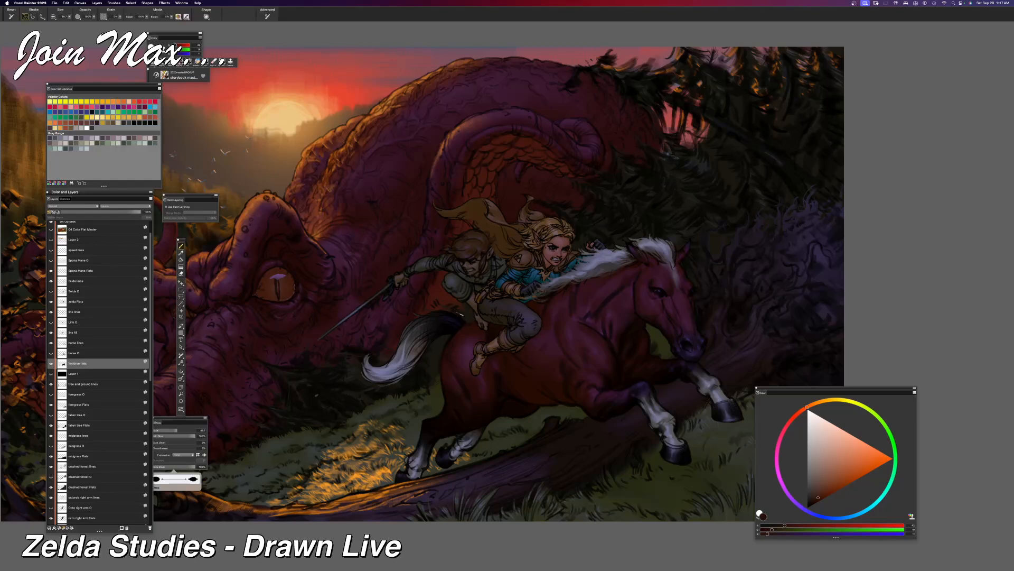
# Step: Sample the reddish brown of the horse's rump and shift the color to a bright orange, keeping the color wheel clear of the horse
pyautogui.keyDown('alt'); pyautogui.click(457, 335); pyautogui.keyUp('alt')
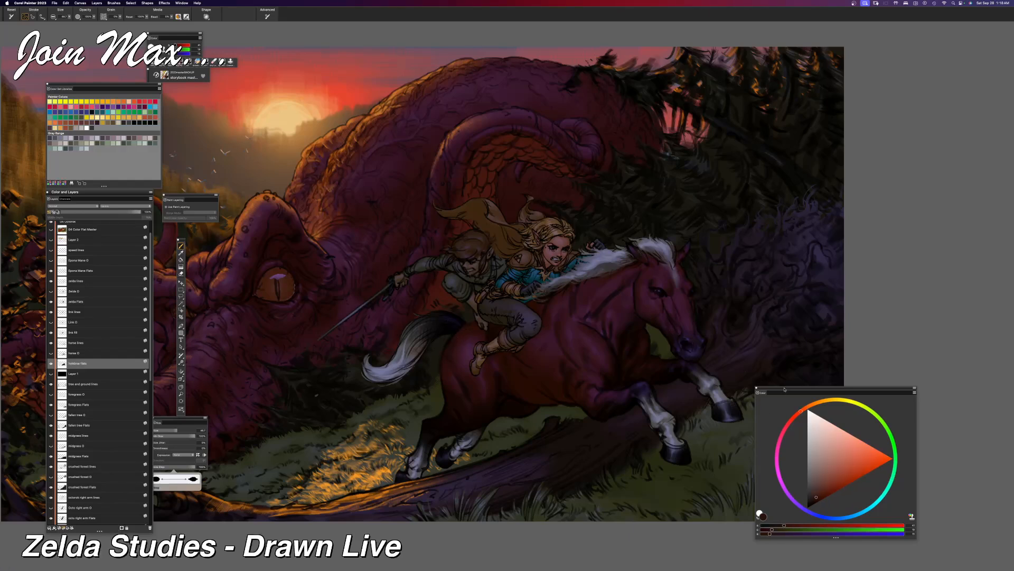
pyautogui.moveTo(786, 391); pyautogui.dragTo(563, 290)
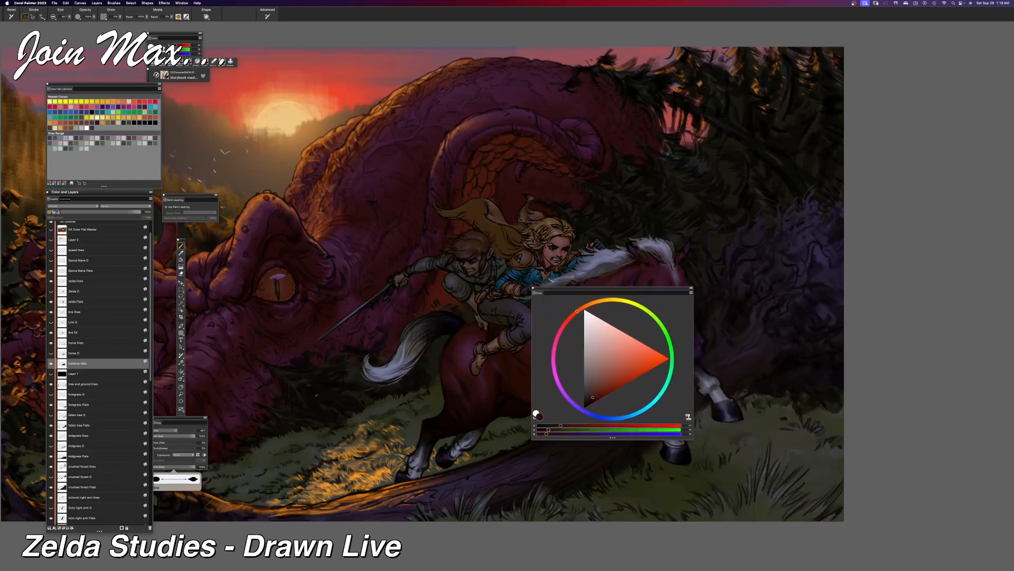
pyautogui.click(574, 425)
pyautogui.click(560, 431)
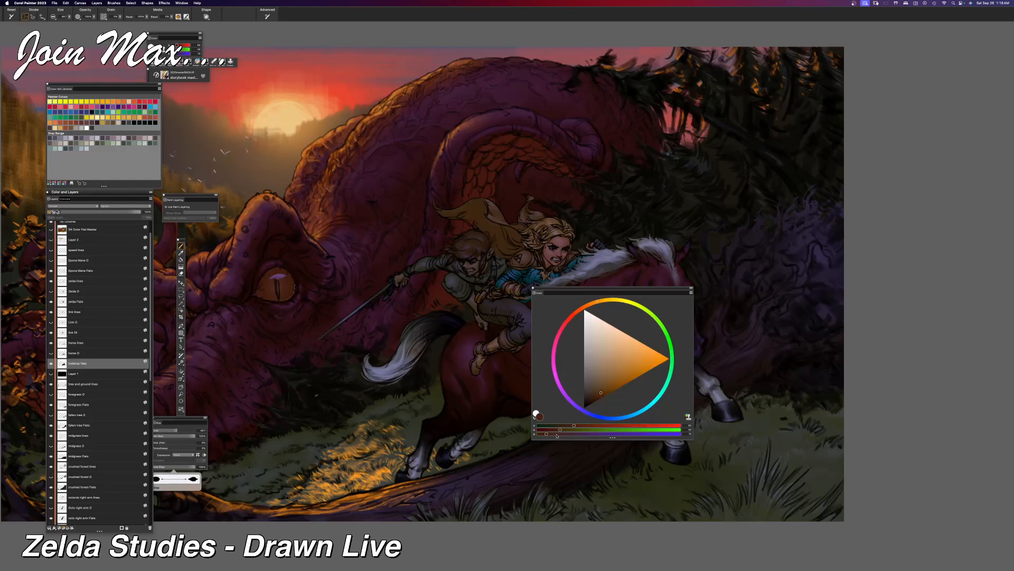
pyautogui.click(653, 425)
pyautogui.click(608, 430)
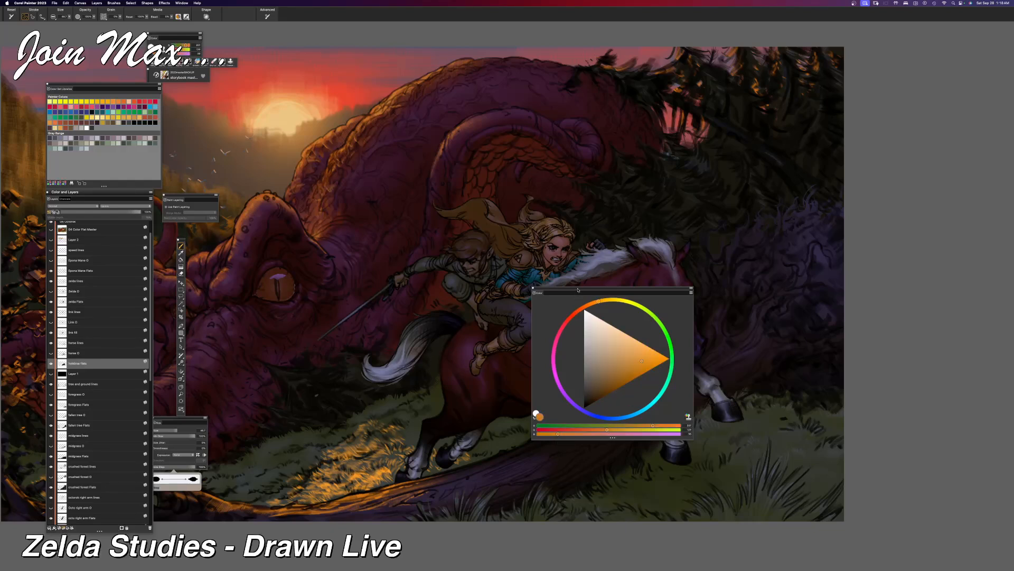
pyautogui.moveTo(578, 289); pyautogui.dragTo(774, 370)
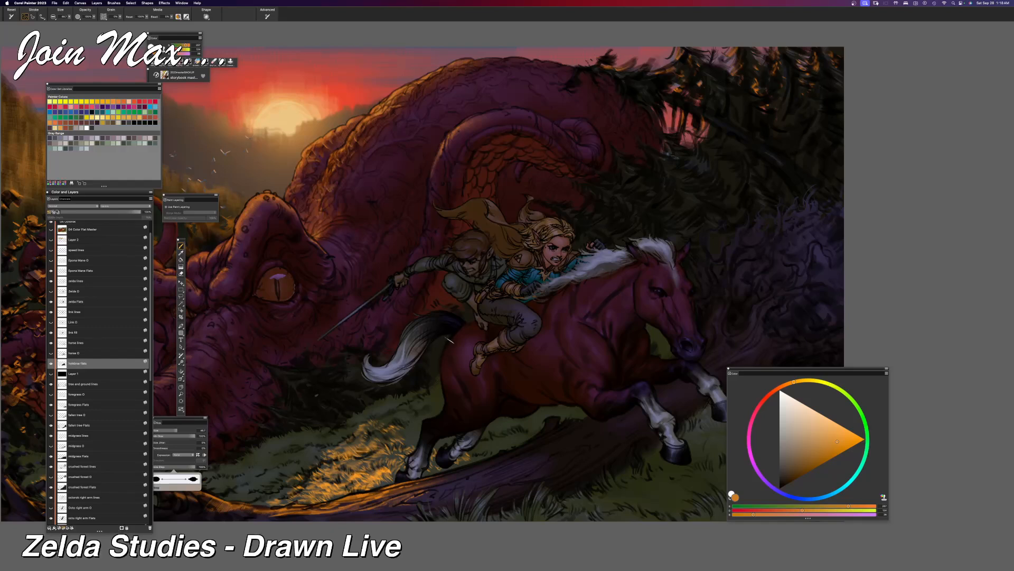
# Step: Paint an orange sunset rim light along the horse's rump, undoing the first stroke, and check it at several sizes
pyautogui.moveTo(446, 348); pyautogui.dragTo(441, 374)
pyautogui.press('super+z')
pyautogui.press('super+plus')
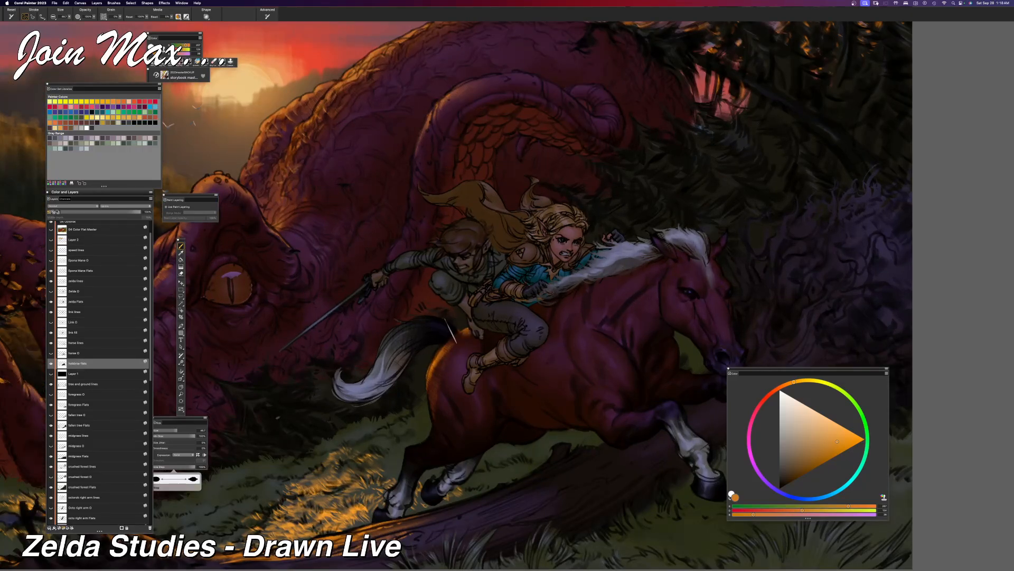
pyautogui.press('super+plus')
pyautogui.press('super+minus')
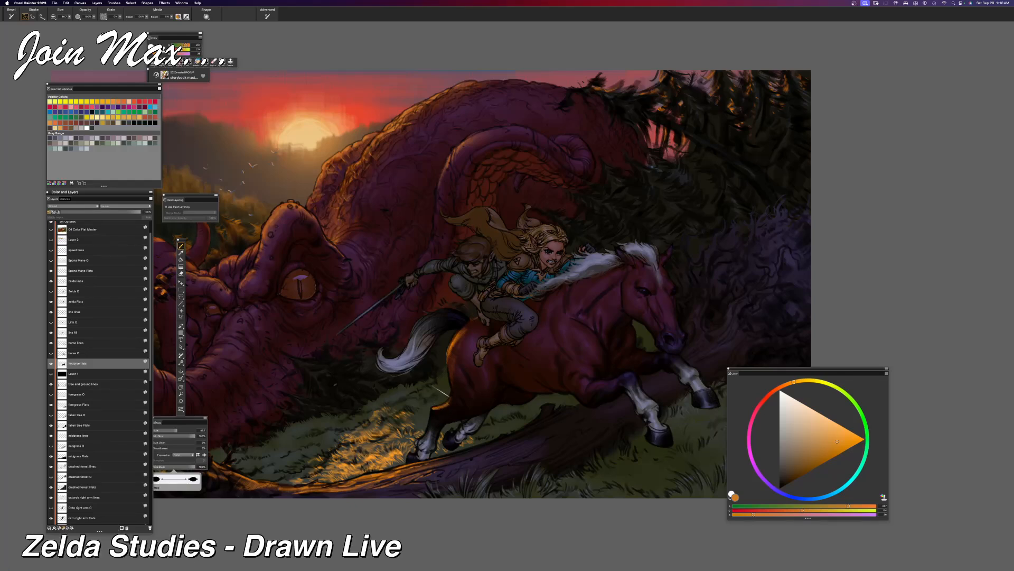
pyautogui.press('super+minus')
pyautogui.moveTo(367, 413); pyautogui.dragTo(405, 383)
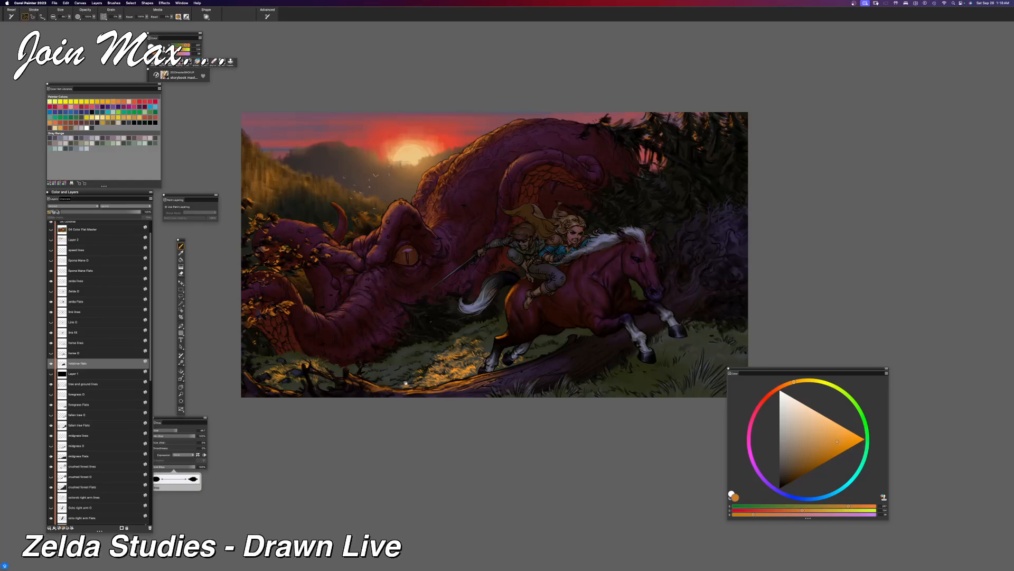
# Step: Paint more orange sunset rim light along the back of the horse's rump and down its hind leg
pyautogui.press('super+plus')
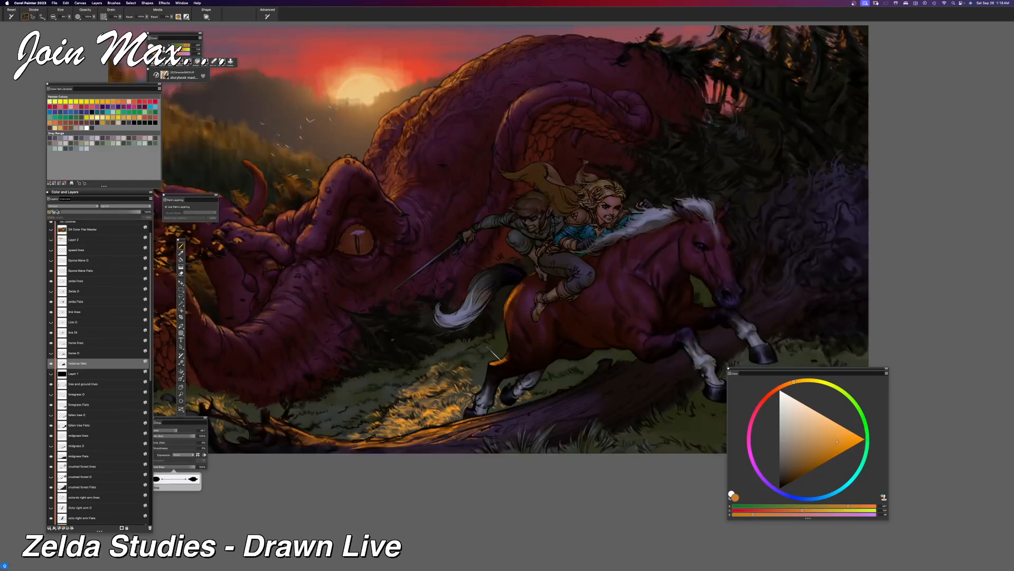
pyautogui.moveTo(503, 349)
pyautogui.mouseDown()
pyautogui.moveTo(499, 361)
pyautogui.moveTo(505, 351)
pyautogui.mouseUp()
pyautogui.moveTo(401, 359); pyautogui.dragTo(377, 362)
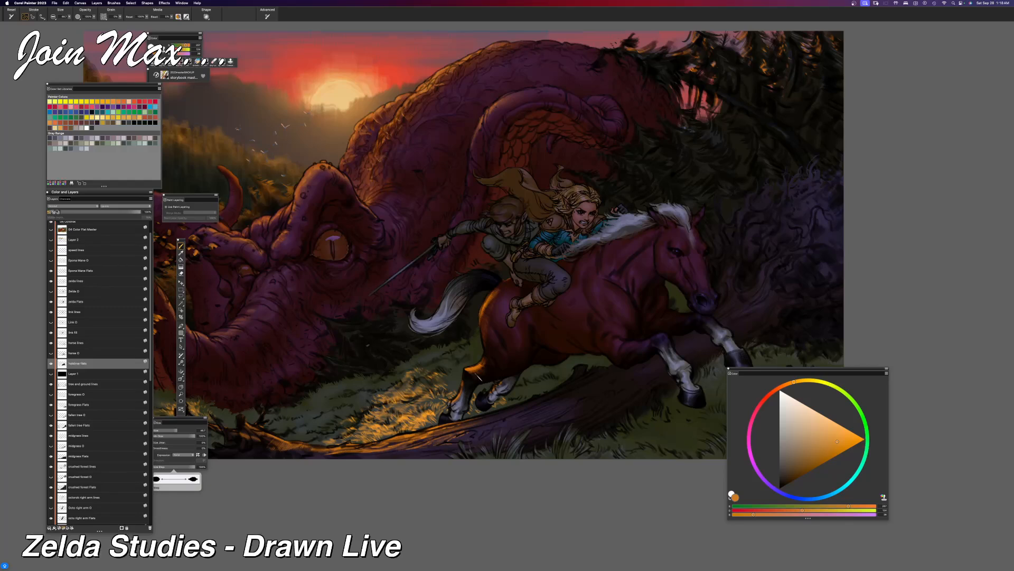
pyautogui.moveTo(375, 433); pyautogui.dragTo(378, 415)
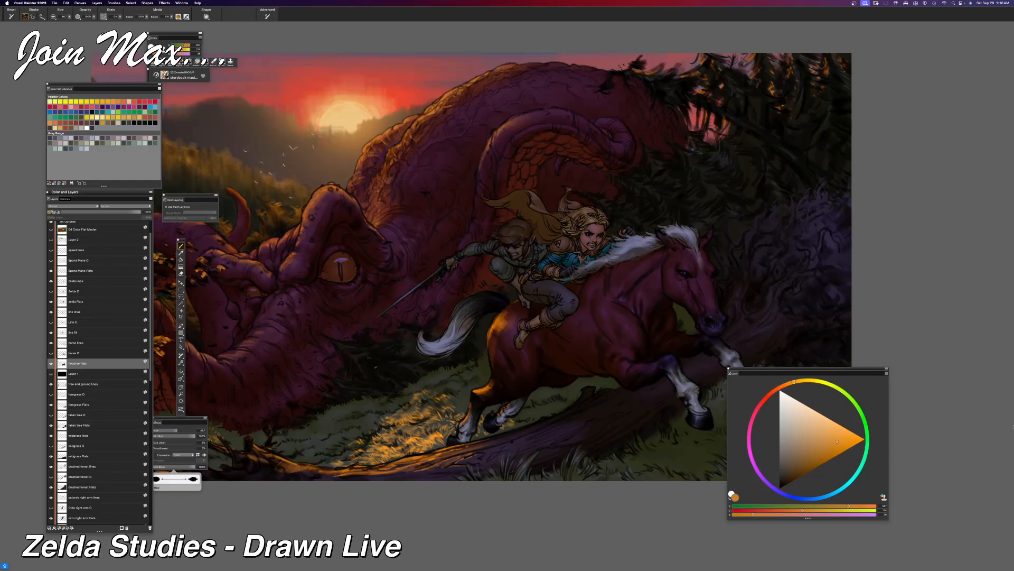
pyautogui.press('F11')
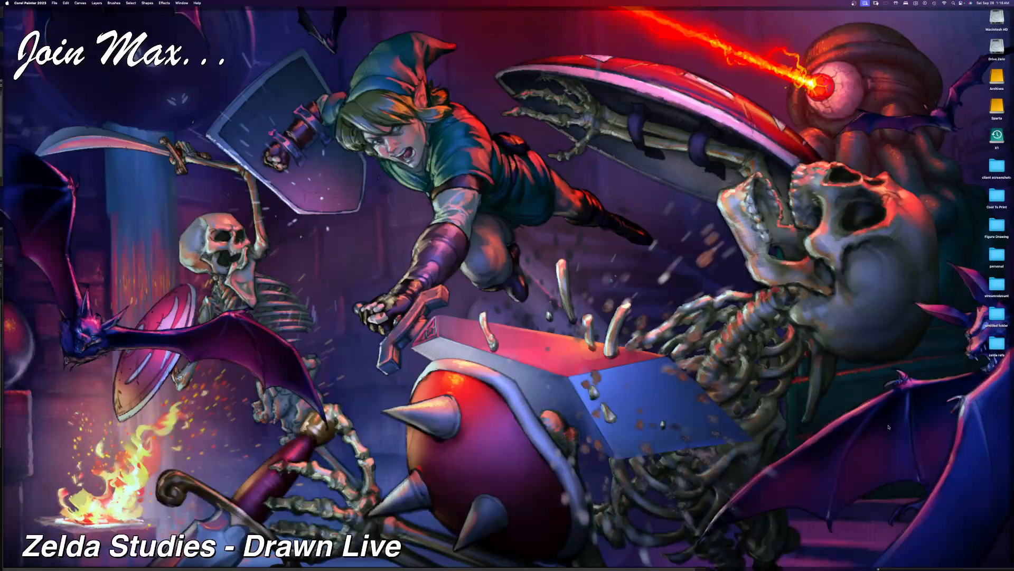
pyautogui.press('F11')
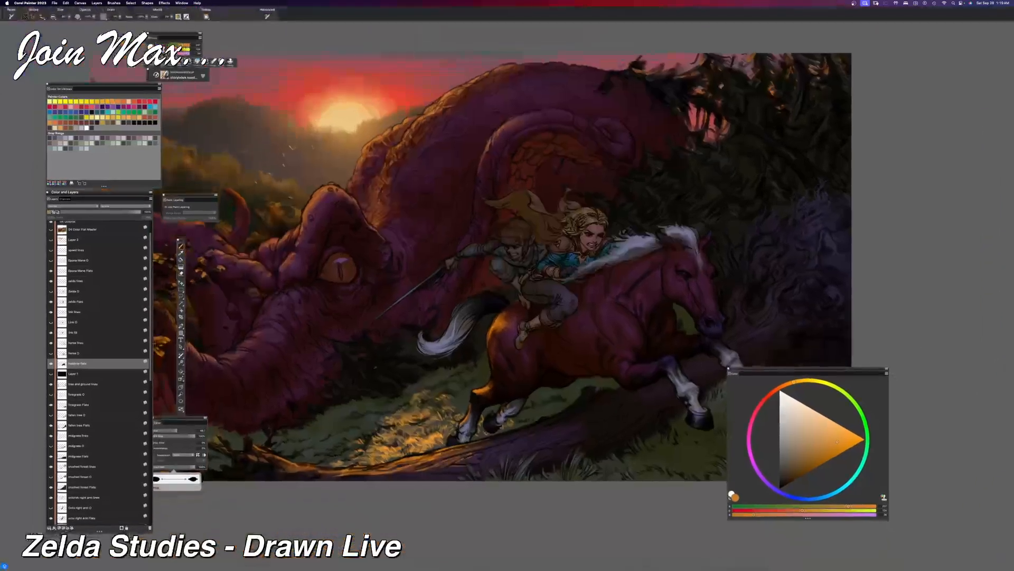
pyautogui.press('super+plus')
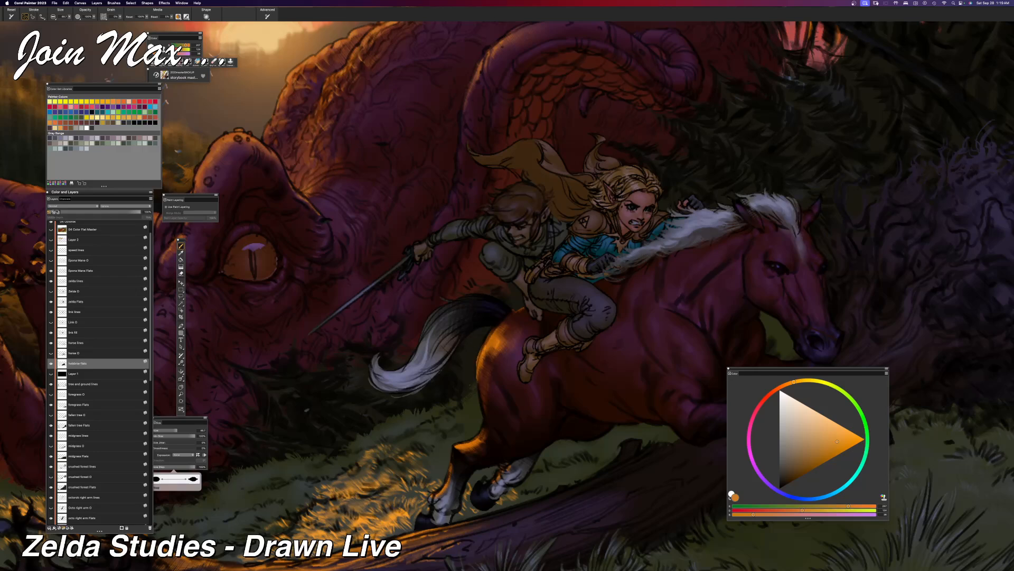
pyautogui.press('super+minus')
pyautogui.press('super+minus')
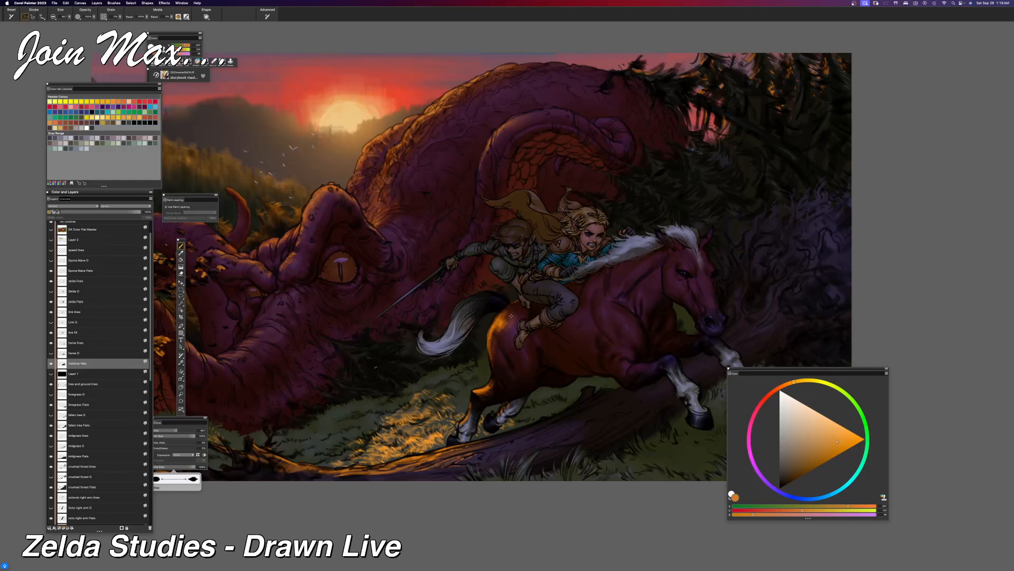
# Step: Shift the painting color to a lighter orange and check the horse's rim light with the whole painting at several reduced sizes
pyautogui.click(829, 448)
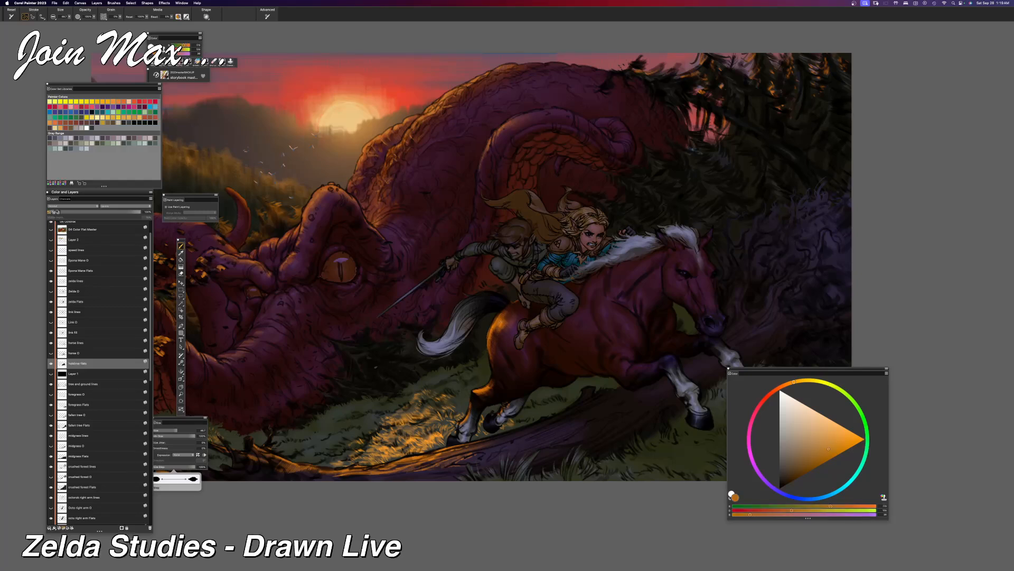
pyautogui.click(833, 421)
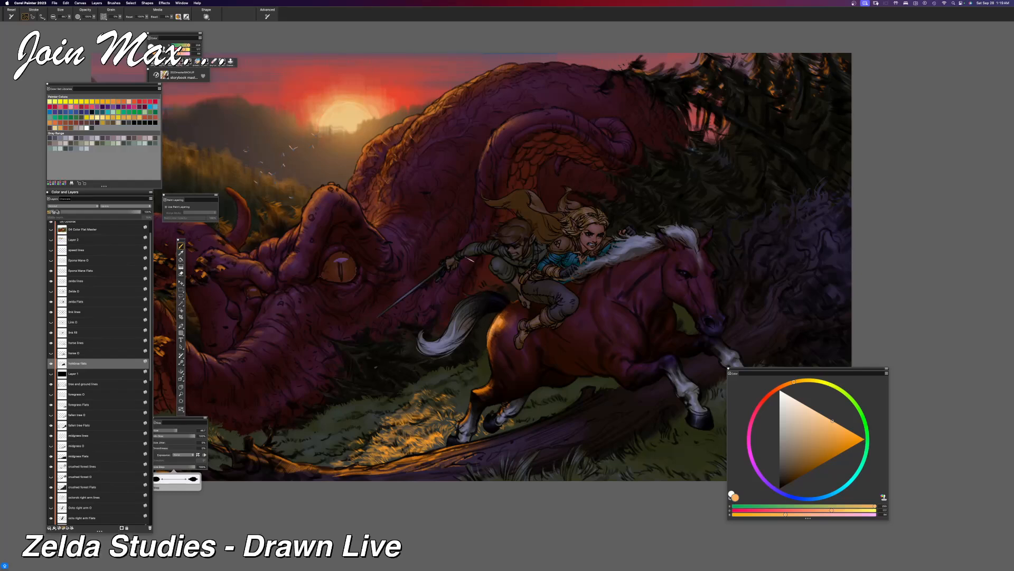
pyautogui.press('super+minus')
pyautogui.press('super+minus')
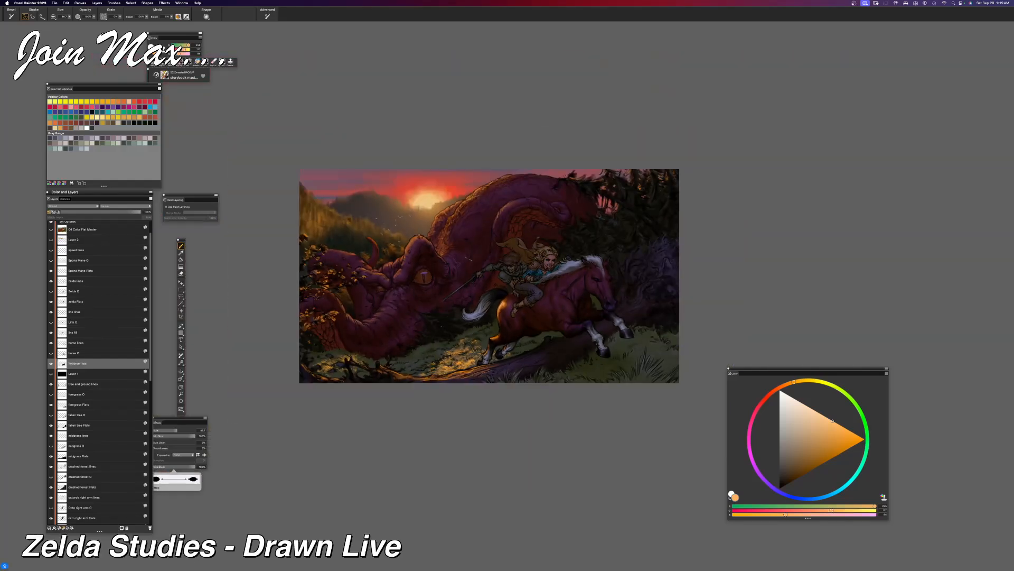
pyautogui.press('super+minus')
pyautogui.press('super+minus')
pyautogui.press('super+minus')
pyautogui.press('super+minus')
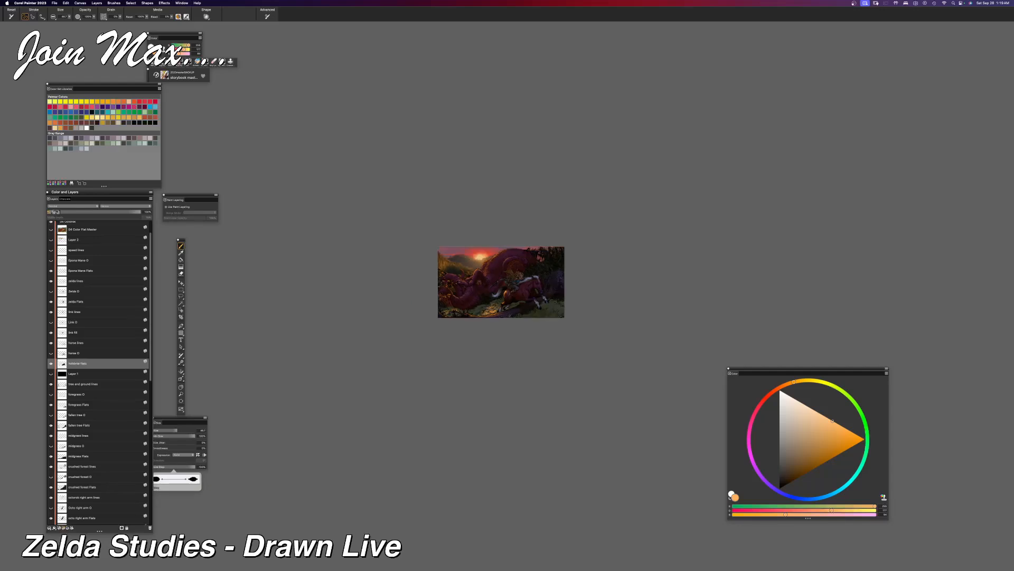
pyautogui.press('super+equal')
pyautogui.press('super+equal')
pyautogui.press('super+equal')
pyautogui.press('super+equal')
pyautogui.press('super+equal')
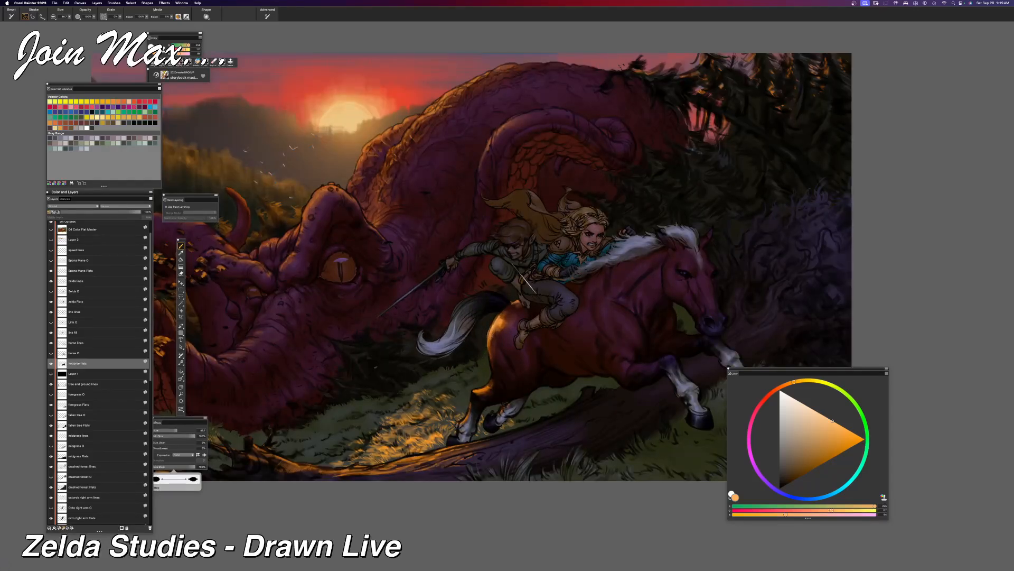
pyautogui.press('super+minus')
pyautogui.press('super+minus')
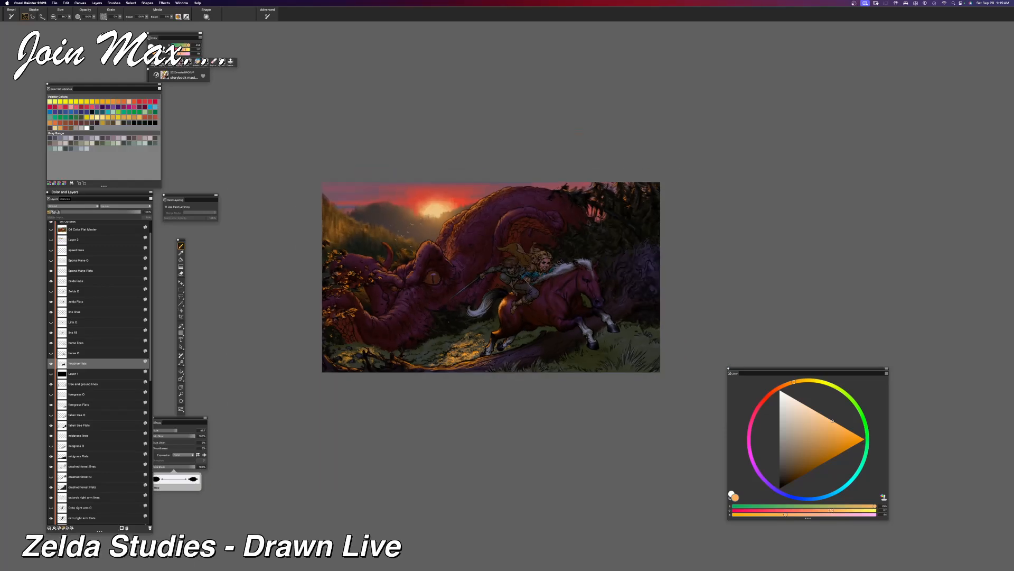
# Step: Sample the cool gray of the horse's tail as the painting color
pyautogui.press('super+z')
pyautogui.press('super+z')
pyautogui.press('super+plus')
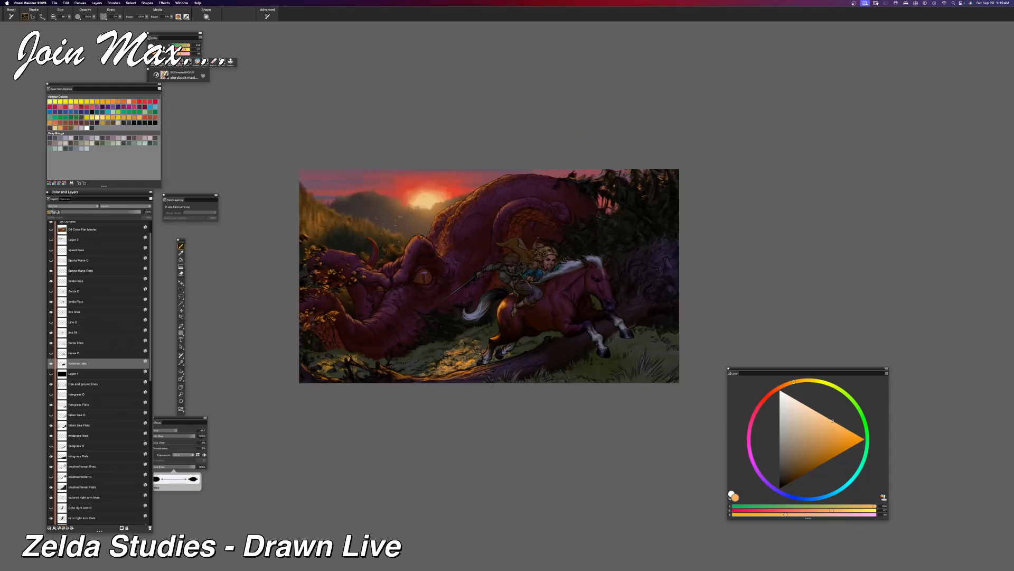
pyautogui.press('super+plus')
pyautogui.press('super+plus')
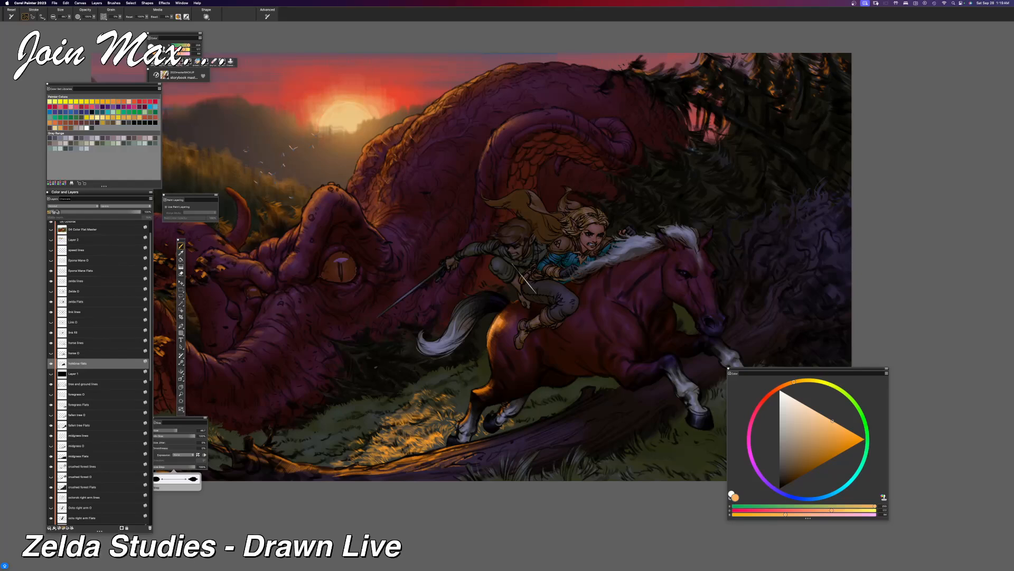
pyautogui.keyDown('alt'); pyautogui.click(448, 341); pyautogui.keyUp('alt')
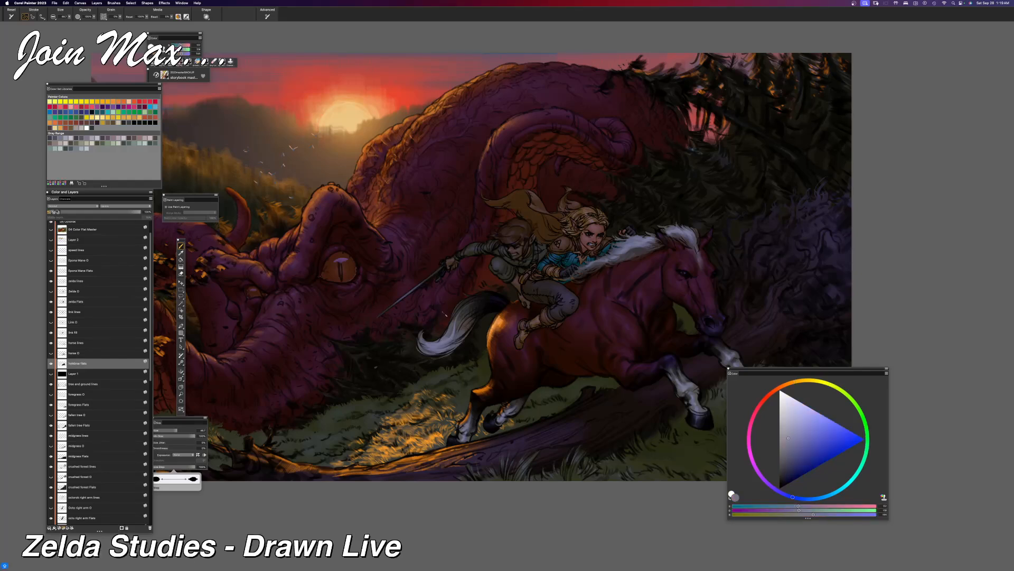
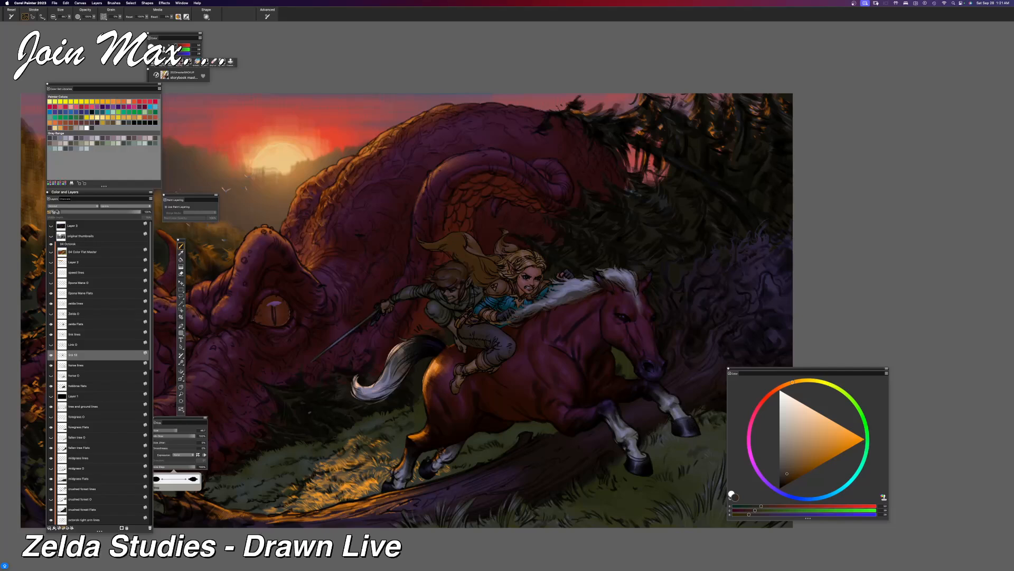
# Step: Review the whole painting with the interface panels hidden, restore them, and compare the scene at different sizes
pyautogui.press('Tab')
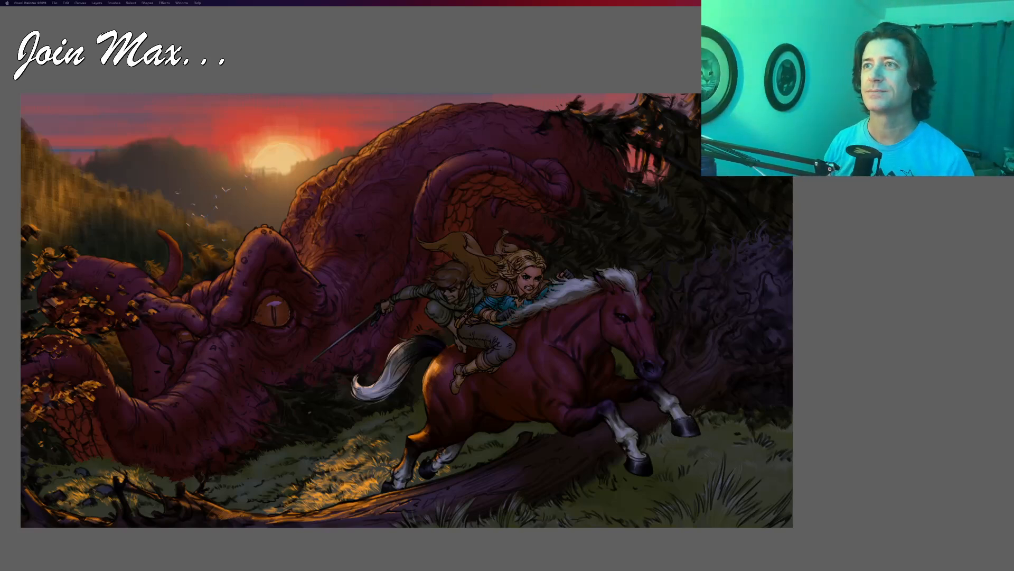
pyautogui.press('Tab')
pyautogui.press('super+plus')
pyautogui.press('super+minus')
pyautogui.press('super+minus')
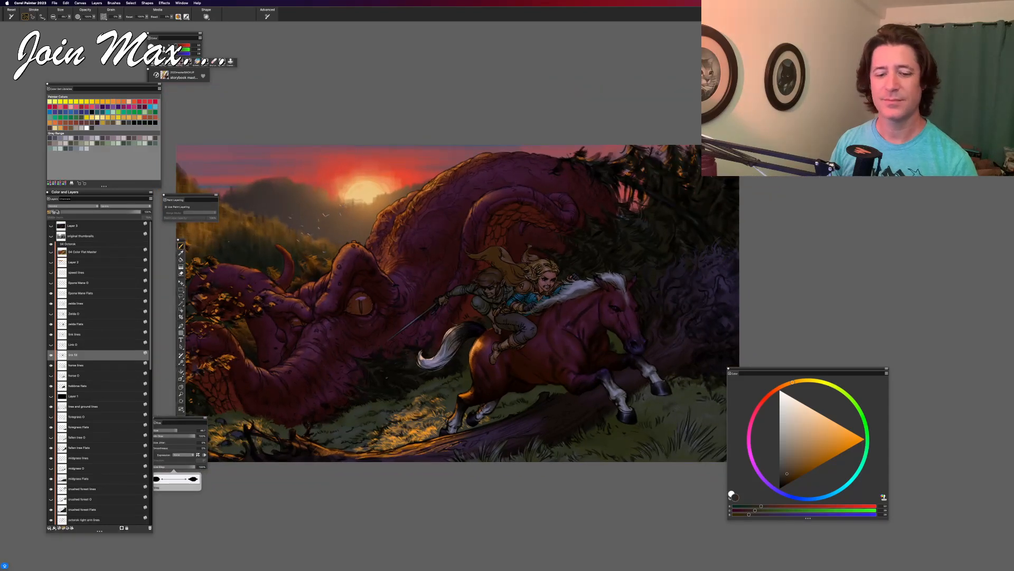
# Step: Compare the horse's orange rump highlight with the colors of the sun and its surrounding glow using the Dropper
pyautogui.click(181, 253)
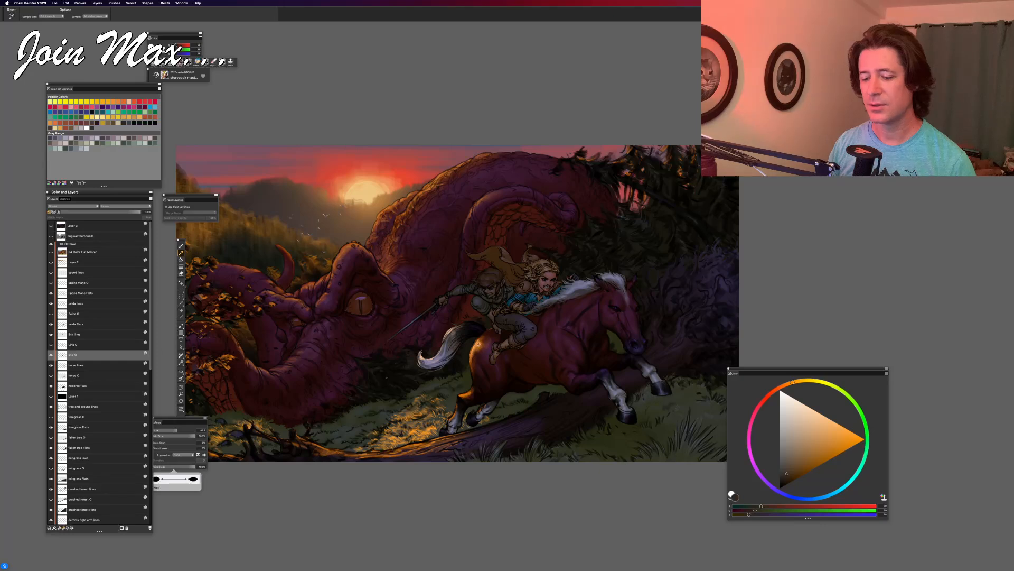
pyautogui.click(478, 344)
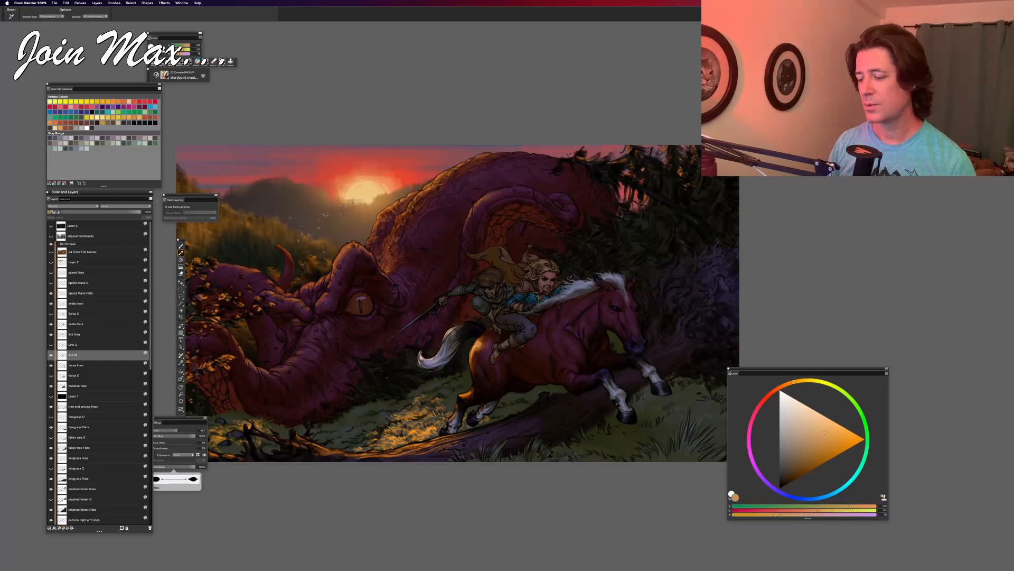
pyautogui.click(363, 196)
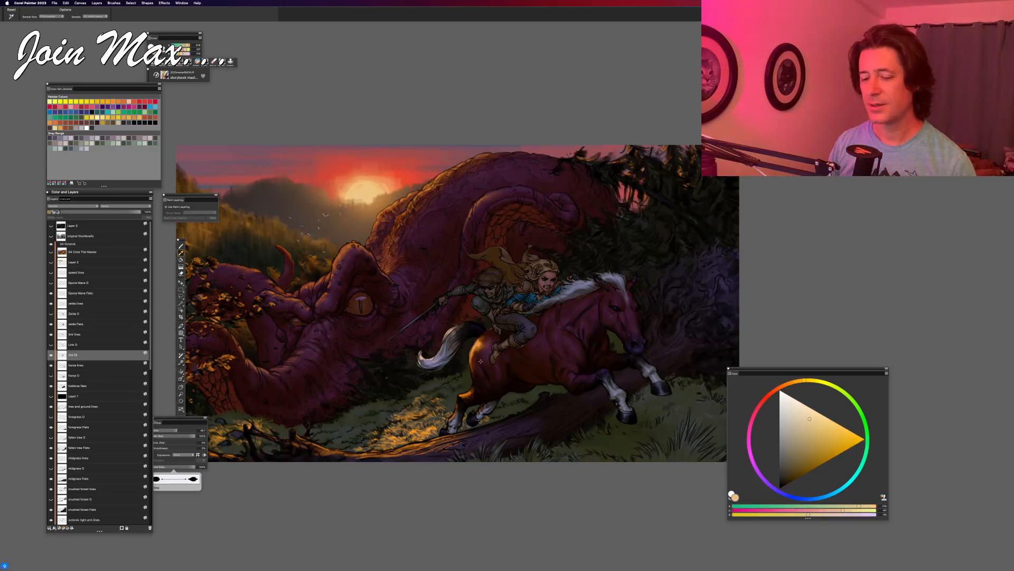
pyautogui.click(379, 194)
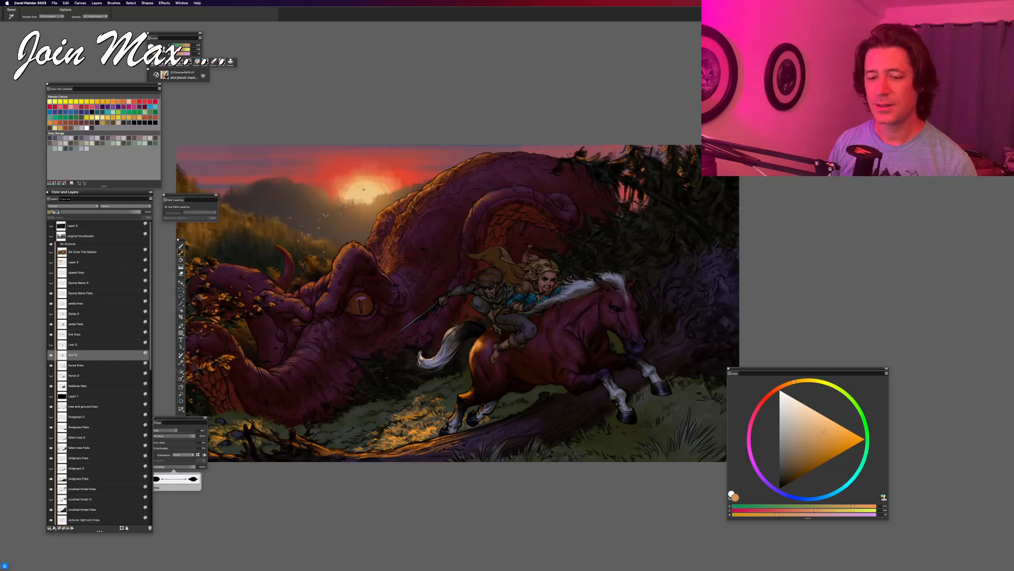
pyautogui.click(364, 189)
# Step: Raise the opacity of the glow layer just above the sun layer to intensify the light around the sun
pyautogui.scroll(-10, 101, 417)
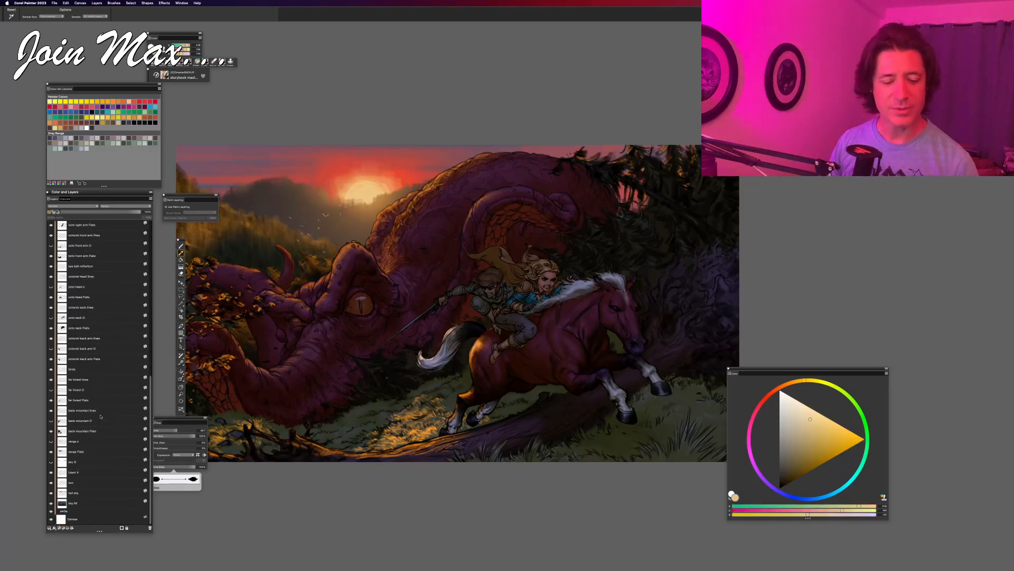
pyautogui.click(76, 472)
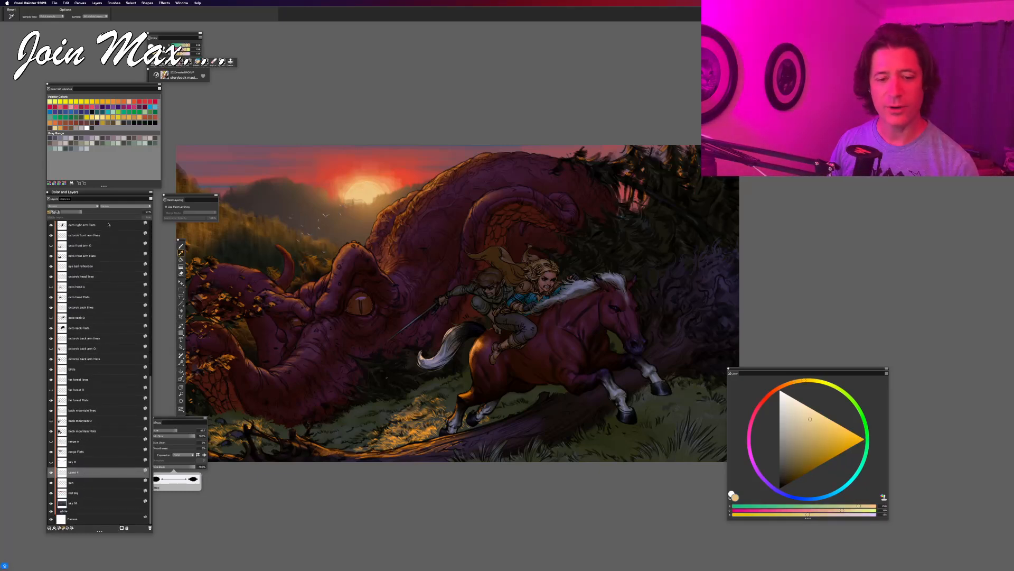
pyautogui.moveTo(107, 211); pyautogui.dragTo(135, 213)
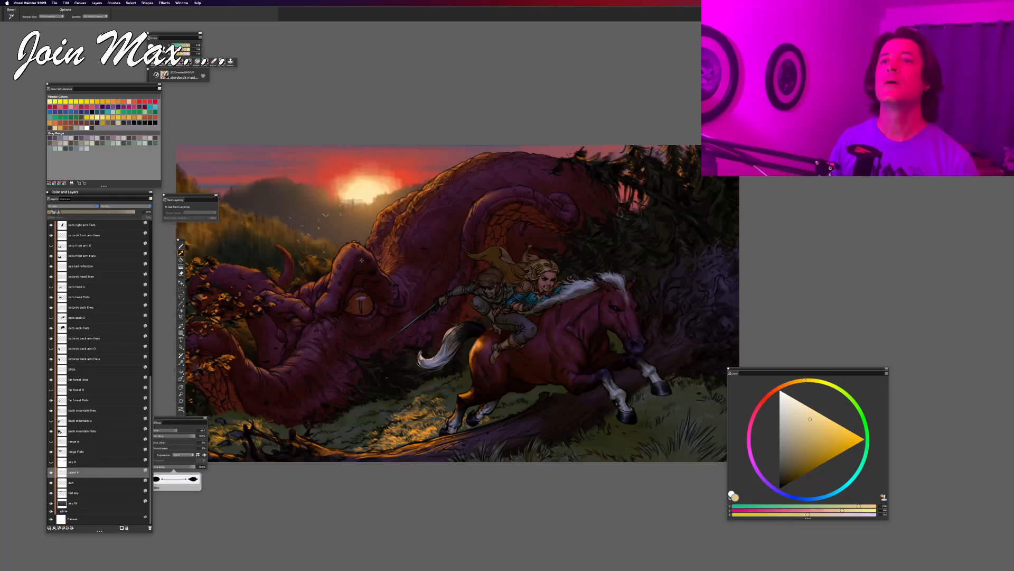
# Step: Check what the Epona Mane Flats layer contains by toggling its visibility, leave it visible, and select it
pyautogui.moveTo(426, 234); pyautogui.dragTo(504, 252)
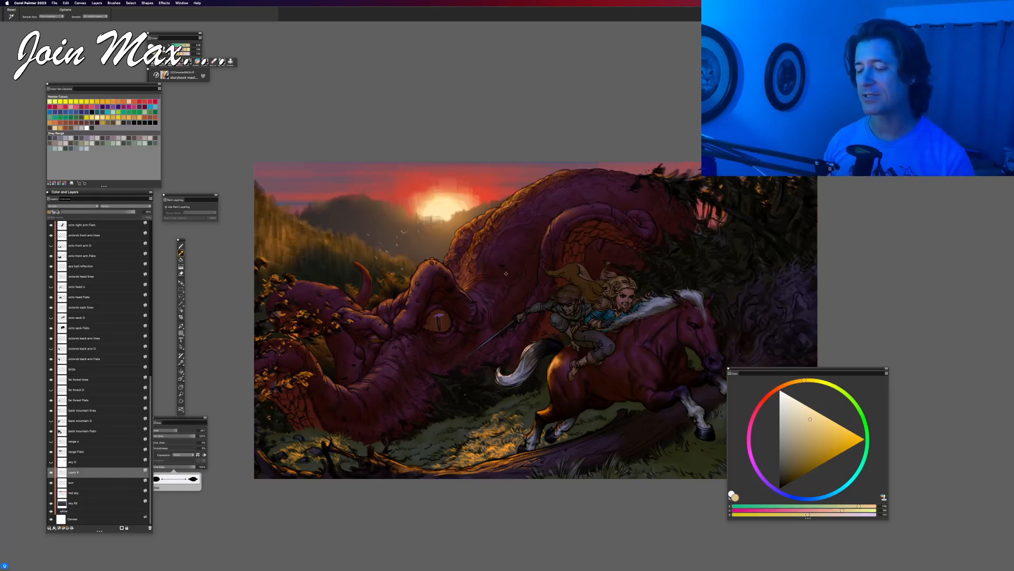
pyautogui.scroll(-2, 506, 273)
pyautogui.hscroll(2, 506, 273)
pyautogui.scroll(3, 521, 255)
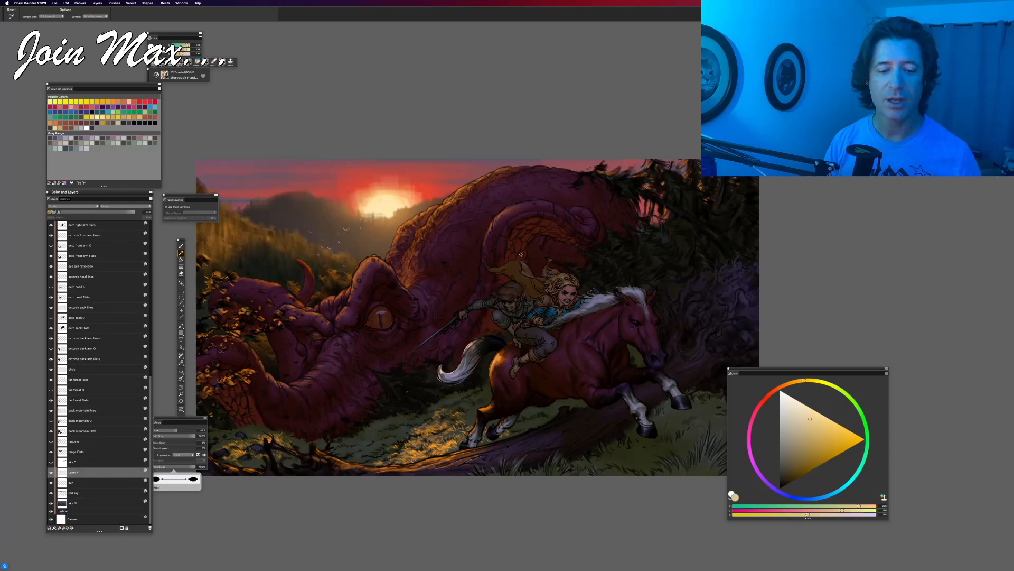
pyautogui.scroll(15, 152, 418)
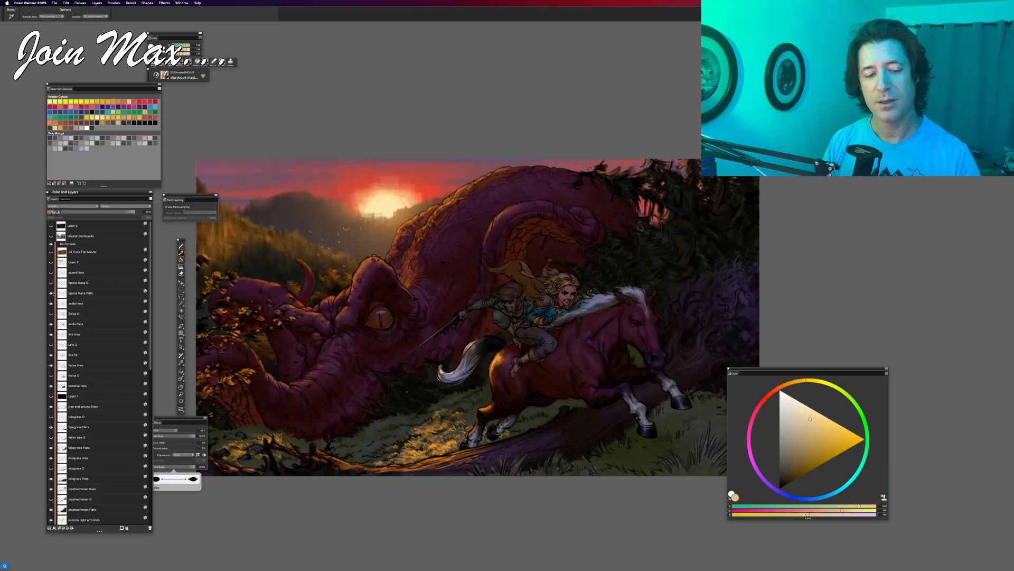
pyautogui.click(52, 294)
pyautogui.click(51, 293)
pyautogui.click(51, 293)
pyautogui.click(51, 293)
pyautogui.click(79, 293)
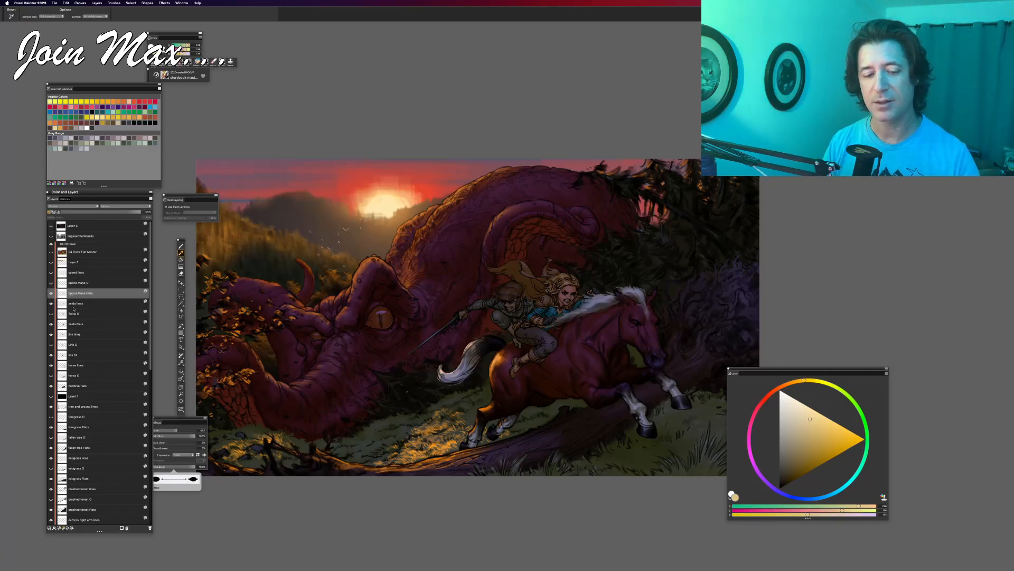
# Step: Return to the Brush tool and sample a pale warm gray from the horse's tail
pyautogui.press('b')
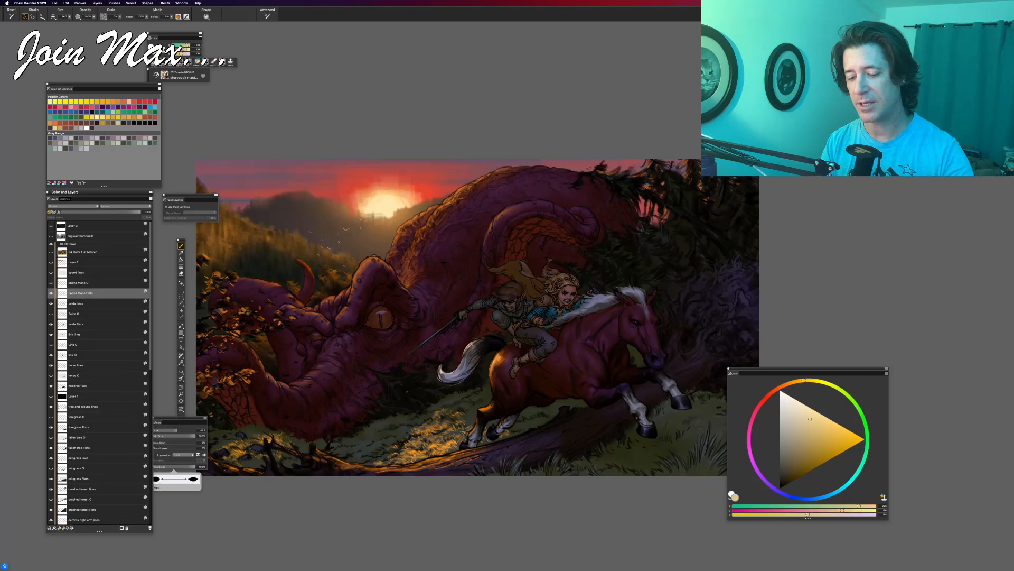
pyautogui.keyDown('alt'); pyautogui.click(455, 371); pyautogui.keyUp('alt')
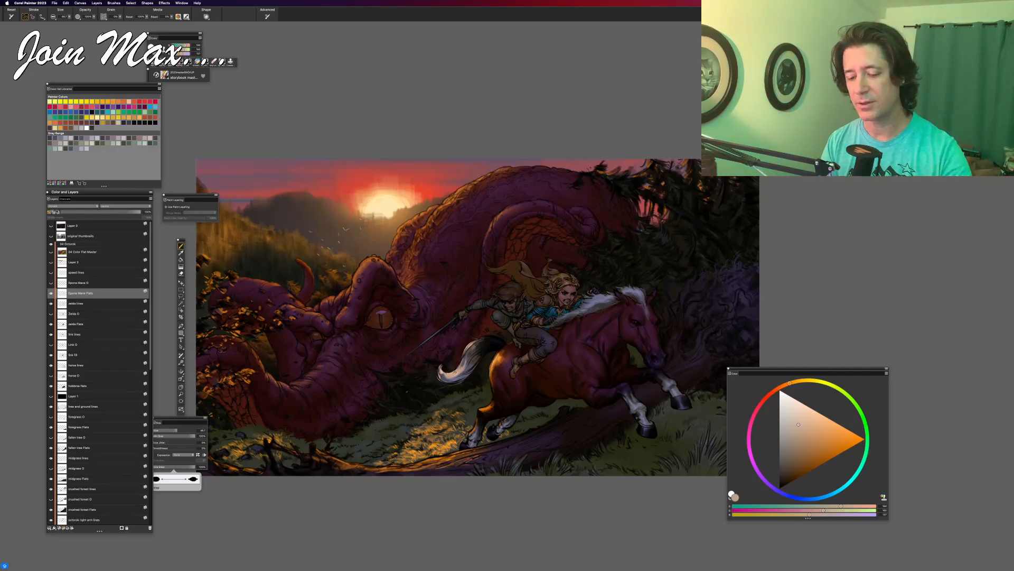
pyautogui.keyDown('alt'); pyautogui.click(477, 359); pyautogui.keyUp('alt')
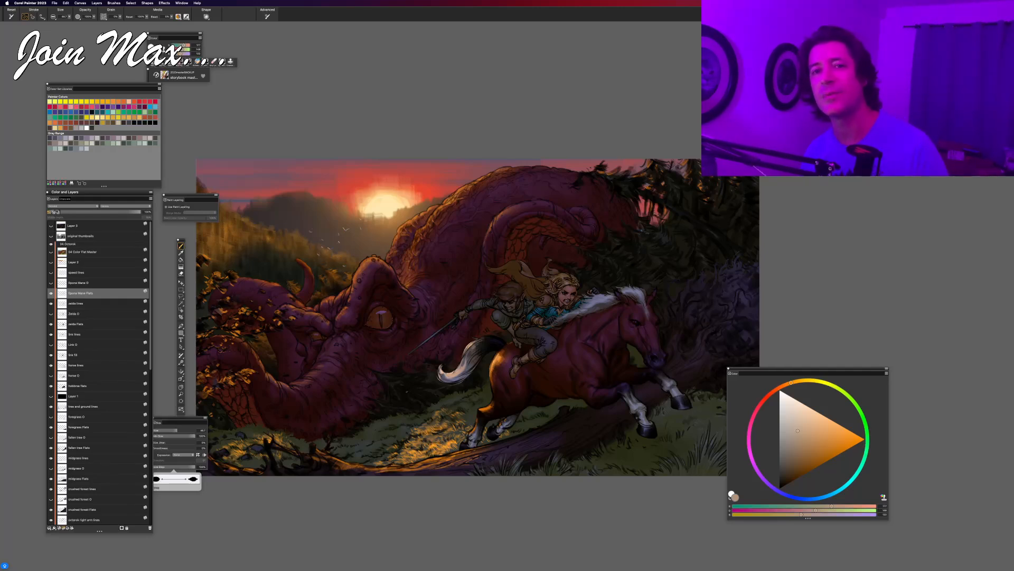
# Step: Examine the whole dragon-and-horse painting, with the palettes hidden and shown
pyautogui.press('Tab')
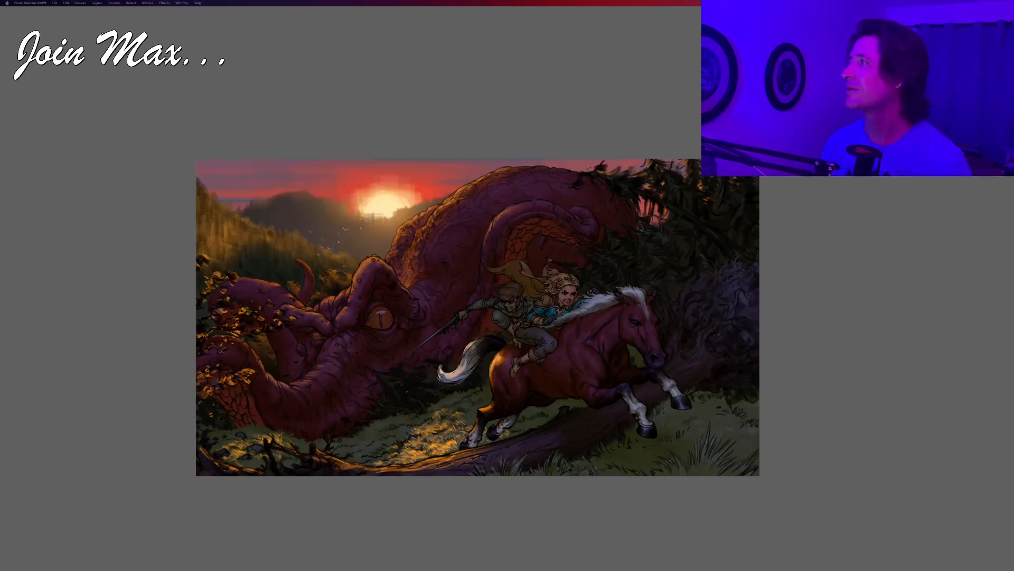
pyautogui.press('super+Tab')
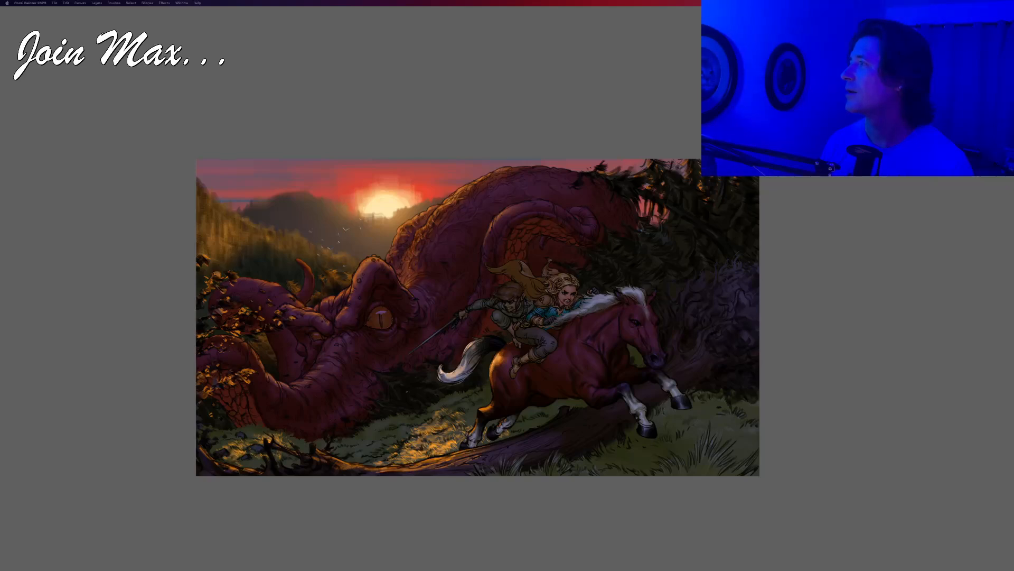
pyautogui.press('Tab')
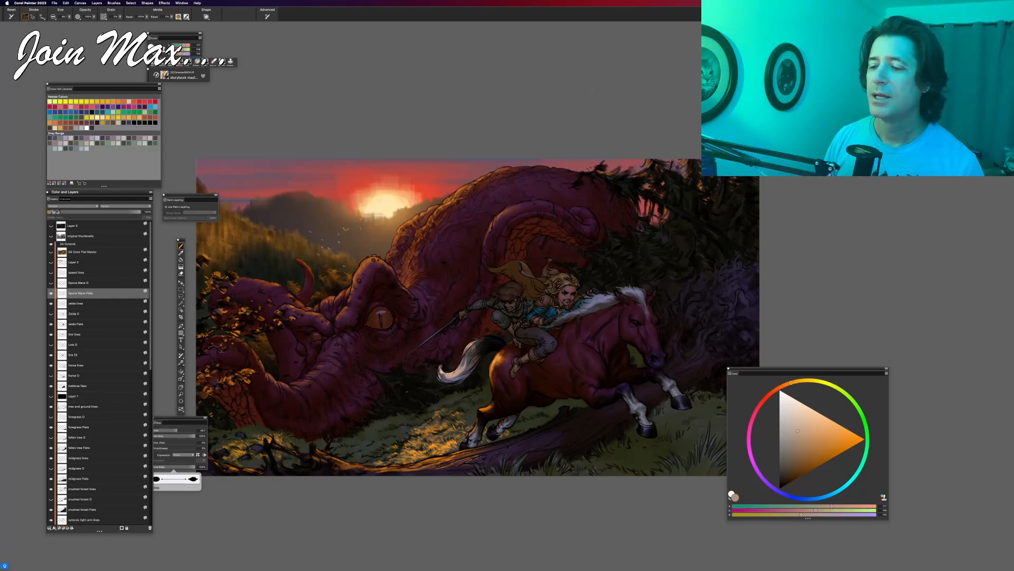
pyautogui.scroll(-2, 550, 44)
pyautogui.scroll(1, 572, 64)
pyautogui.scroll(1, 508, 285)
pyautogui.scroll(-4, 507, 285)
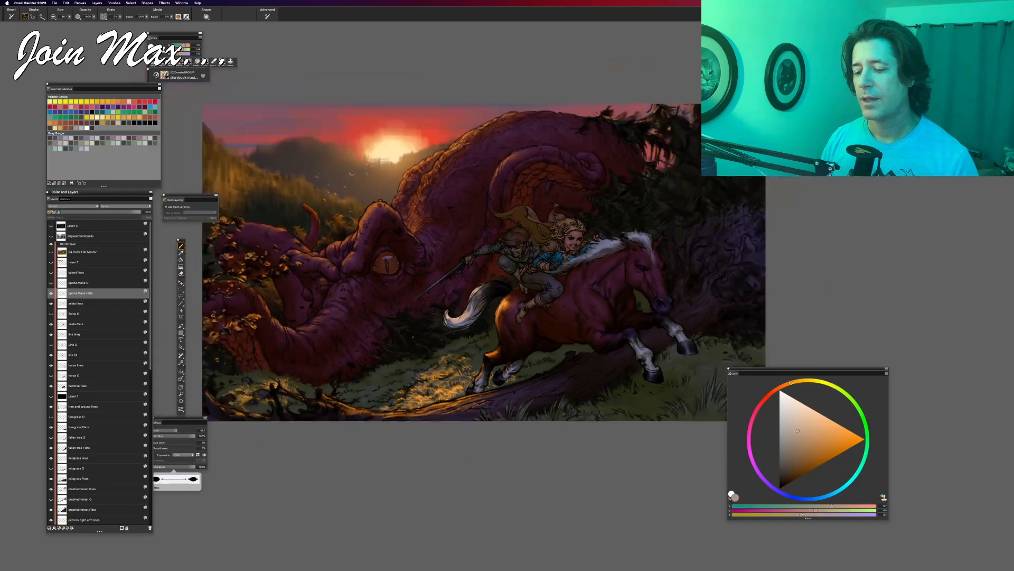
pyautogui.scroll(4, 507, 285)
pyautogui.scroll(-2, 486, 264)
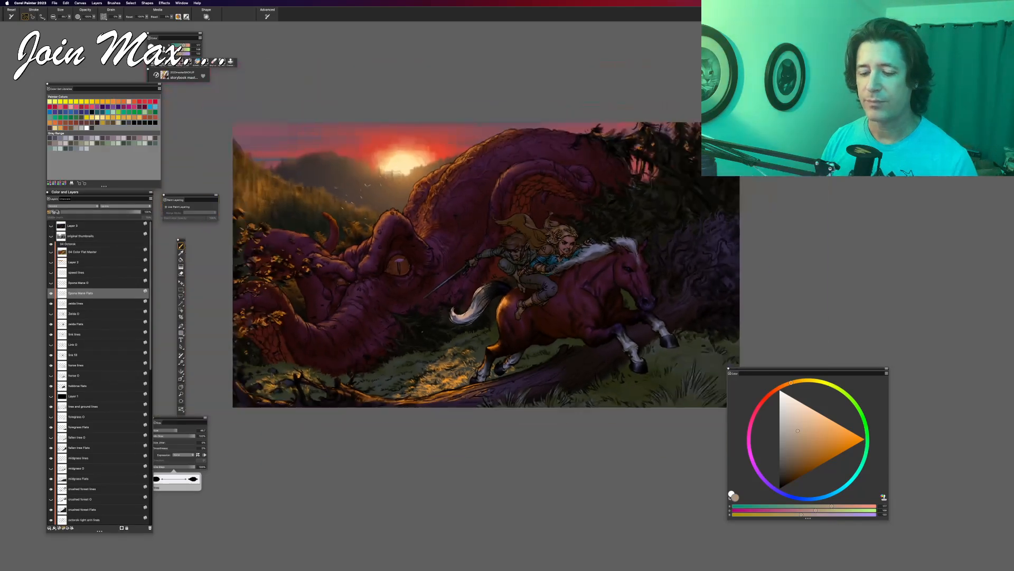
pyautogui.moveTo(571, 70); pyautogui.dragTo(535, 91)
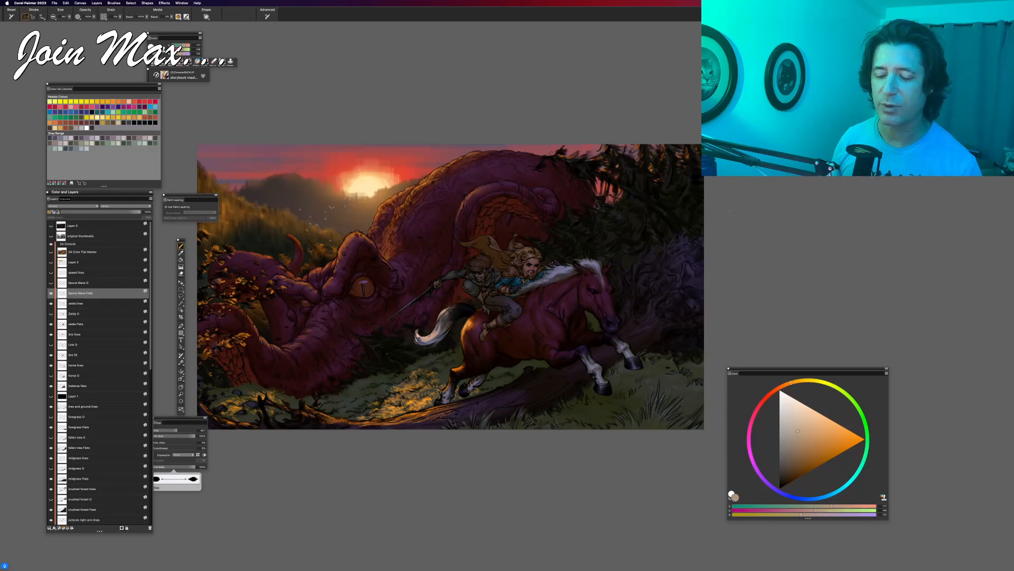
pyautogui.scroll(4, 508, 286)
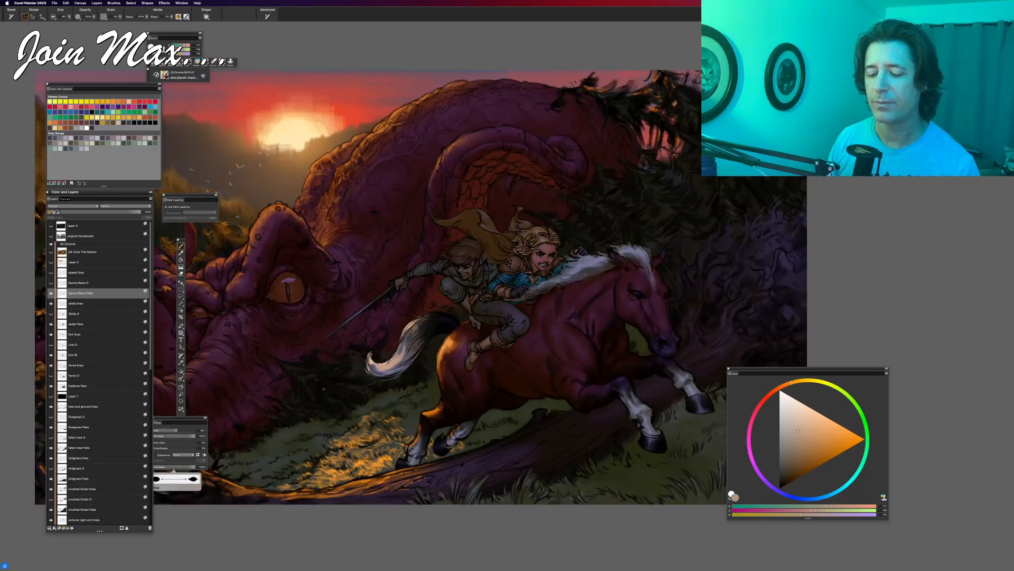
pyautogui.scroll(-2, 507, 285)
pyautogui.moveTo(866, 262)
pyautogui.mouseDown()
pyautogui.moveTo(760, 276)
pyautogui.moveTo(821, 255)
pyautogui.mouseUp()
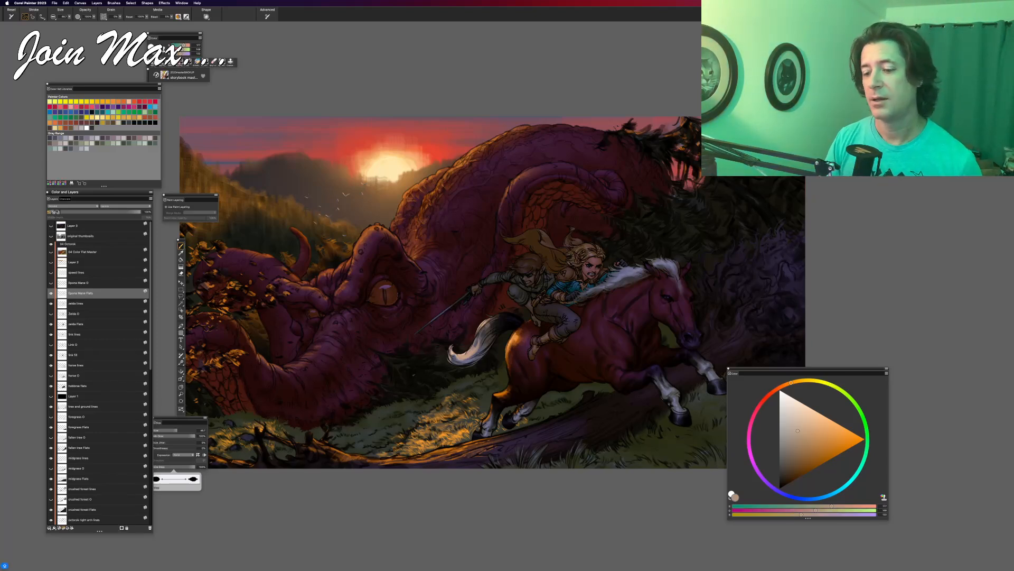
pyautogui.moveTo(855, 218); pyautogui.dragTo(815, 233)
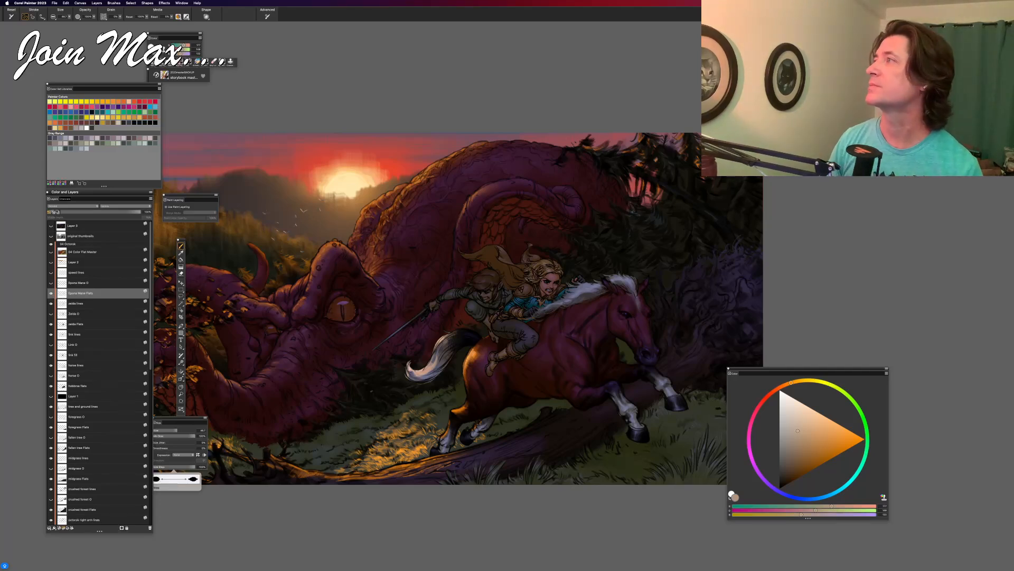
pyautogui.press('Tab')
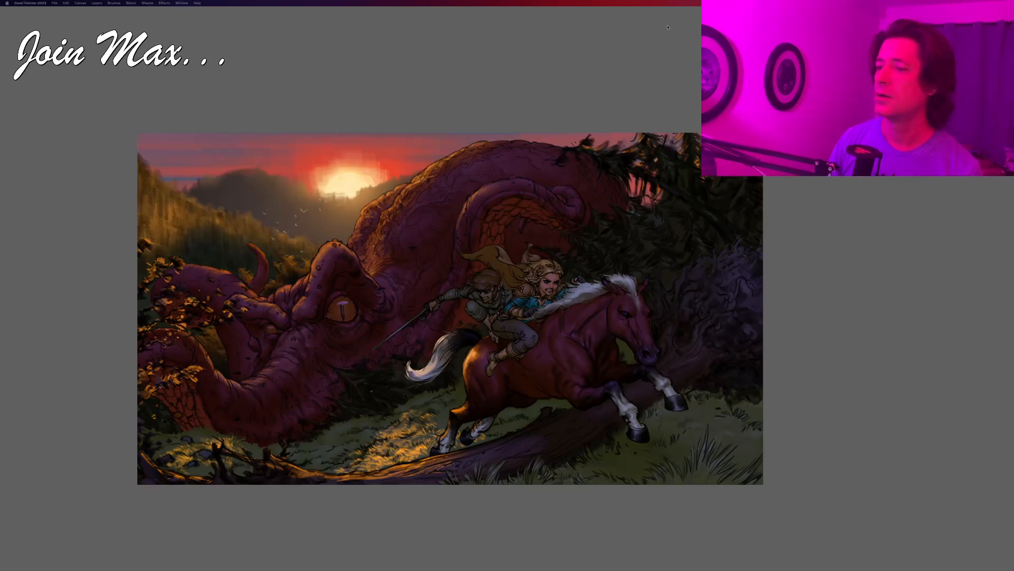
pyautogui.press('Tab')
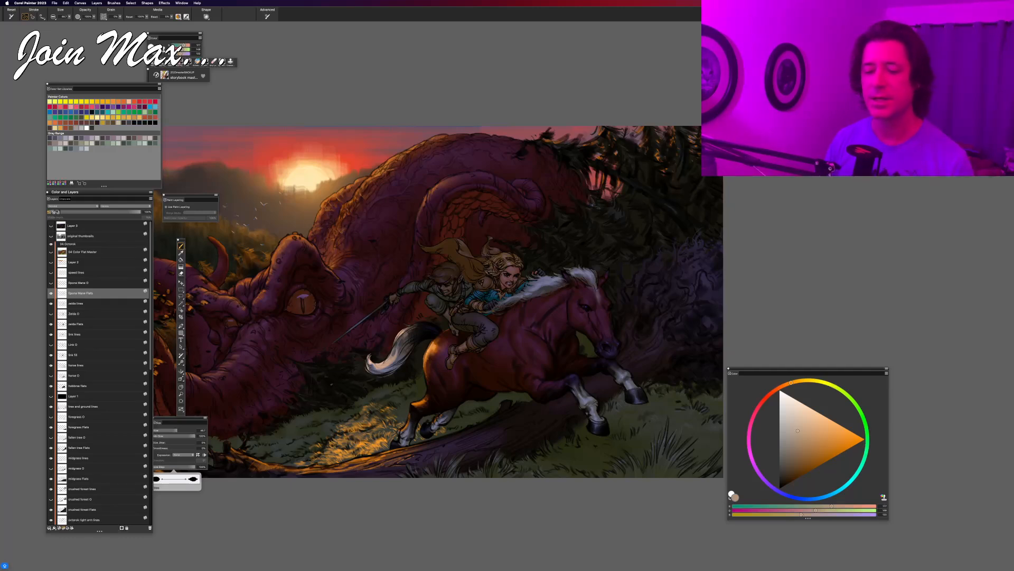
# Step: Save the painting
pyautogui.press('super+plus')
pyautogui.press('super+plus')
pyautogui.press('super+plus')
pyautogui.moveTo(572, 160); pyautogui.dragTo(637, 132)
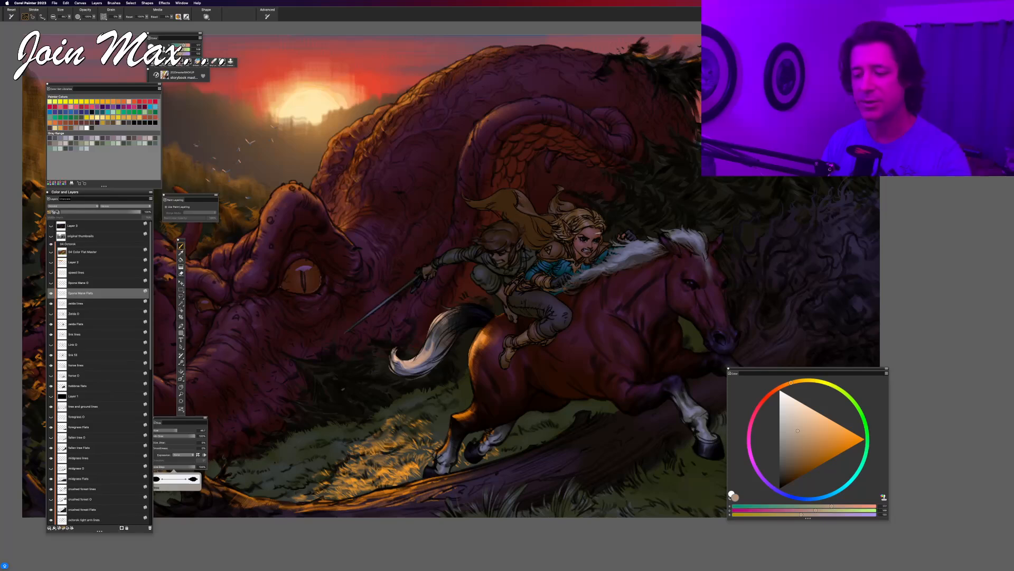
pyautogui.moveTo(331, 442); pyautogui.dragTo(357, 431)
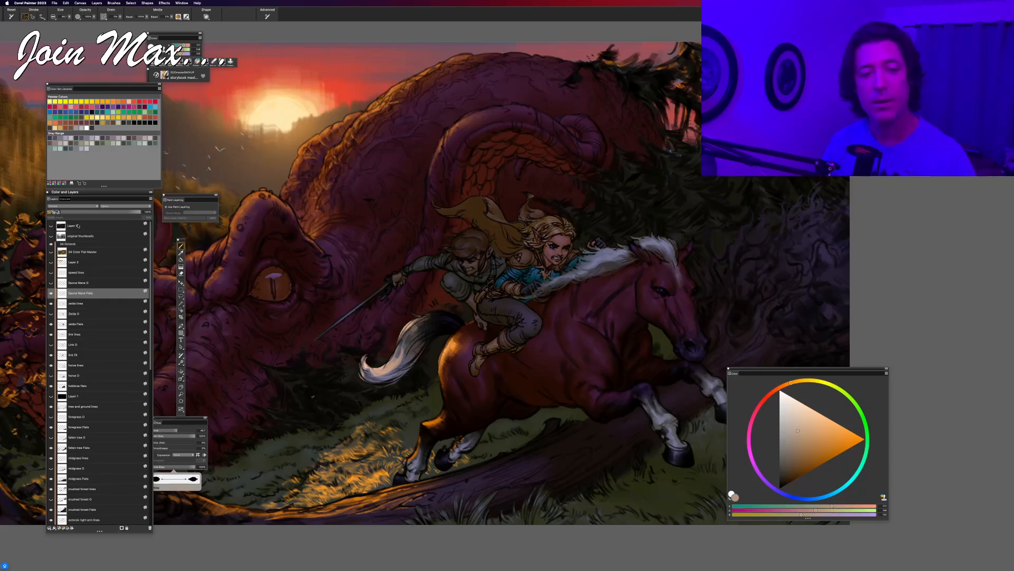
pyautogui.click(54, 3)
pyautogui.click(68, 62)
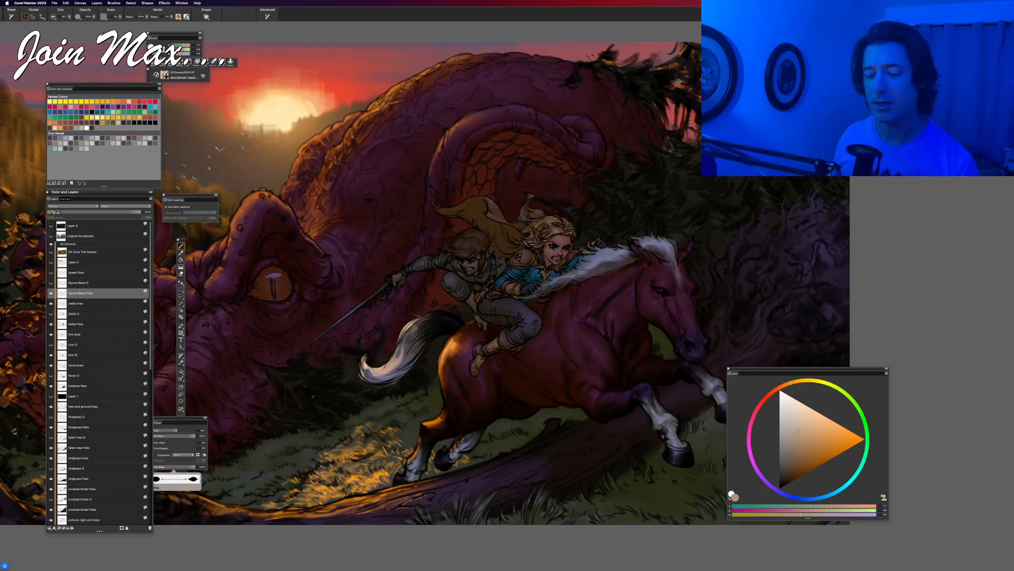
pyautogui.press('super+minus')
pyautogui.press('super+plus')
pyautogui.moveTo(540, 267); pyautogui.dragTo(525, 291)
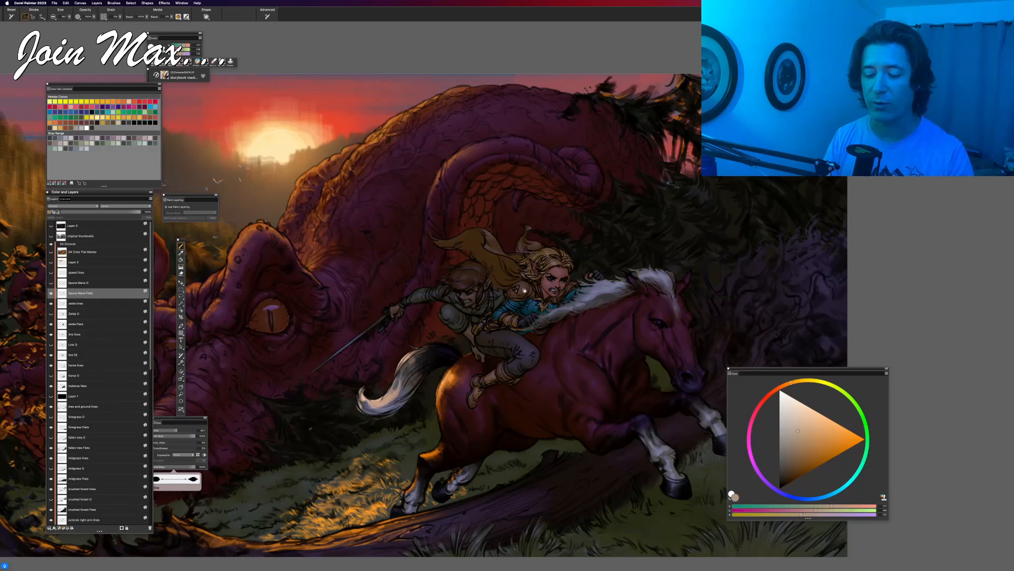
pyautogui.moveTo(396, 455); pyautogui.dragTo(365, 465)
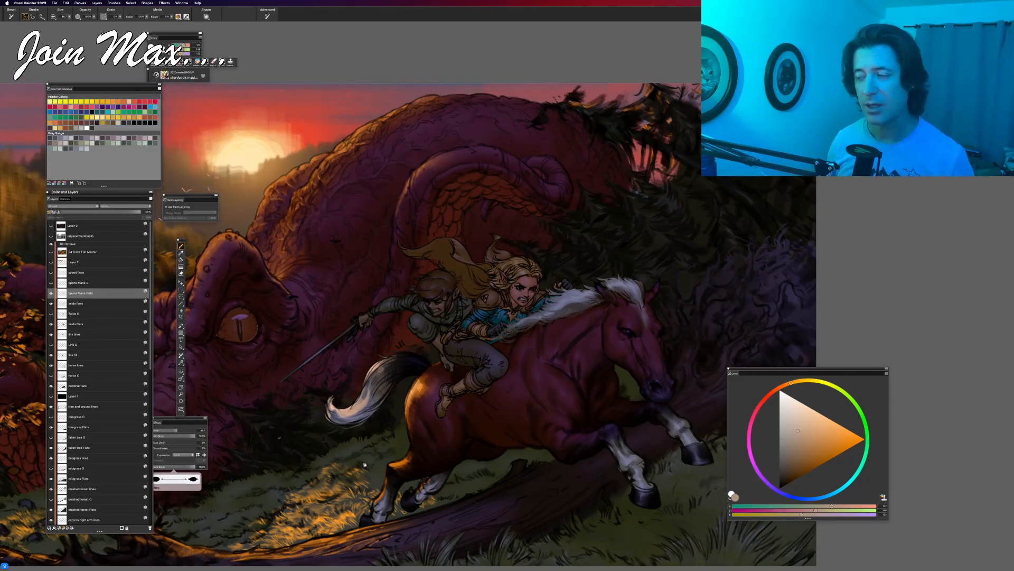
pyautogui.press('XF86AudioLowerVolume')
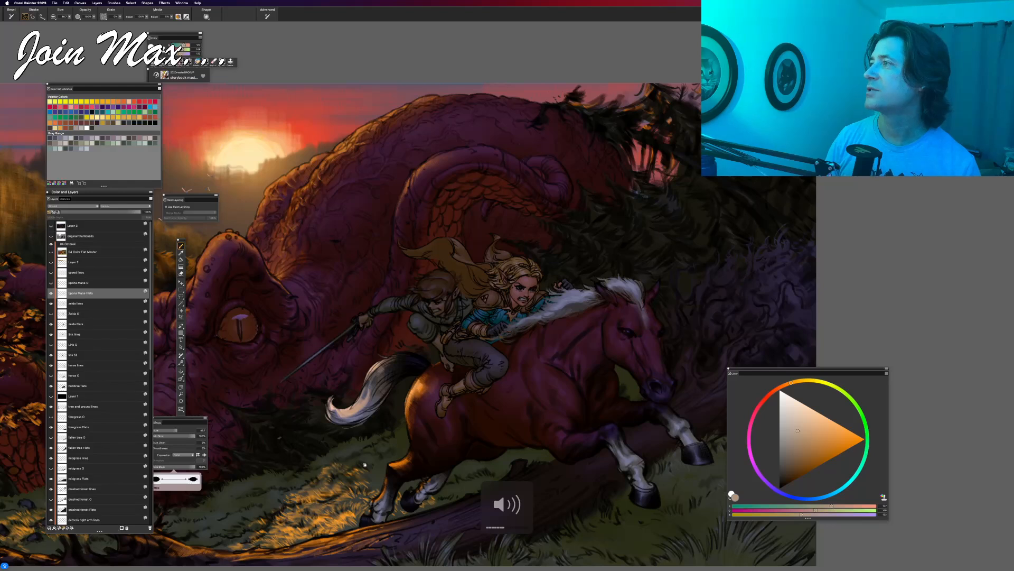
pyautogui.moveTo(364, 448); pyautogui.dragTo(381, 462)
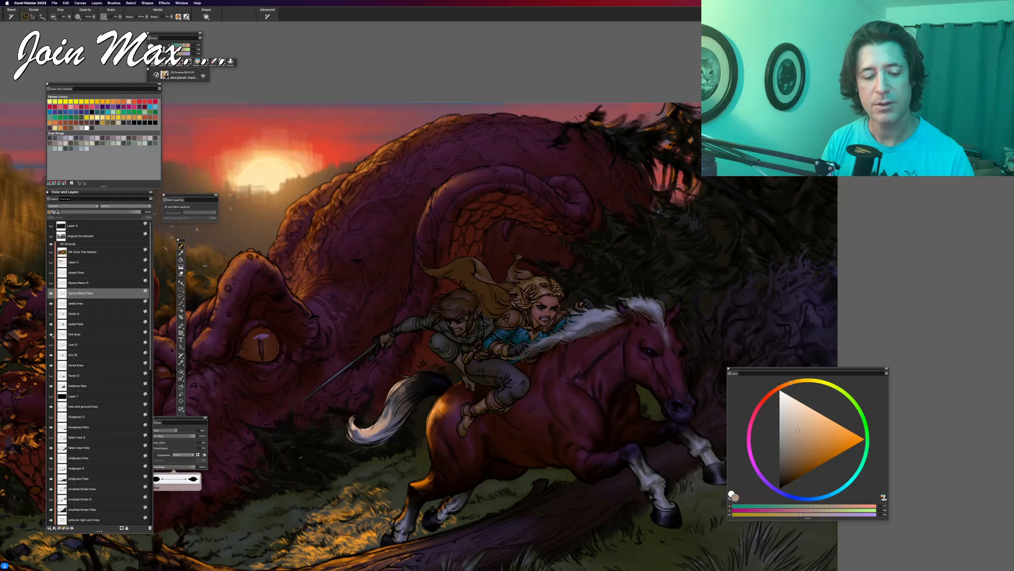
# Step: Identify the sword-wielding rider's flats layer by toggling its visibility, and make that layer, directly below Link G, active
pyautogui.click(51, 355)
pyautogui.click(51, 355)
pyautogui.click(79, 355)
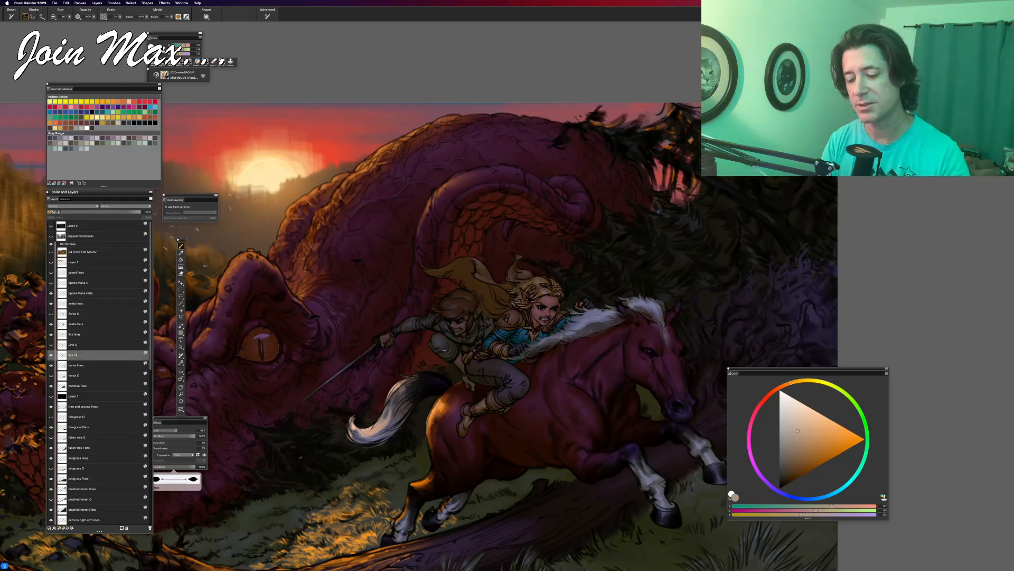
# Step: Sample the sword rider's dark green clothing, shift the colour to a warm golden orange, and paint sunset light on his sleeve
pyautogui.keyDown('alt'); pyautogui.click(458, 340); pyautogui.keyUp('alt')
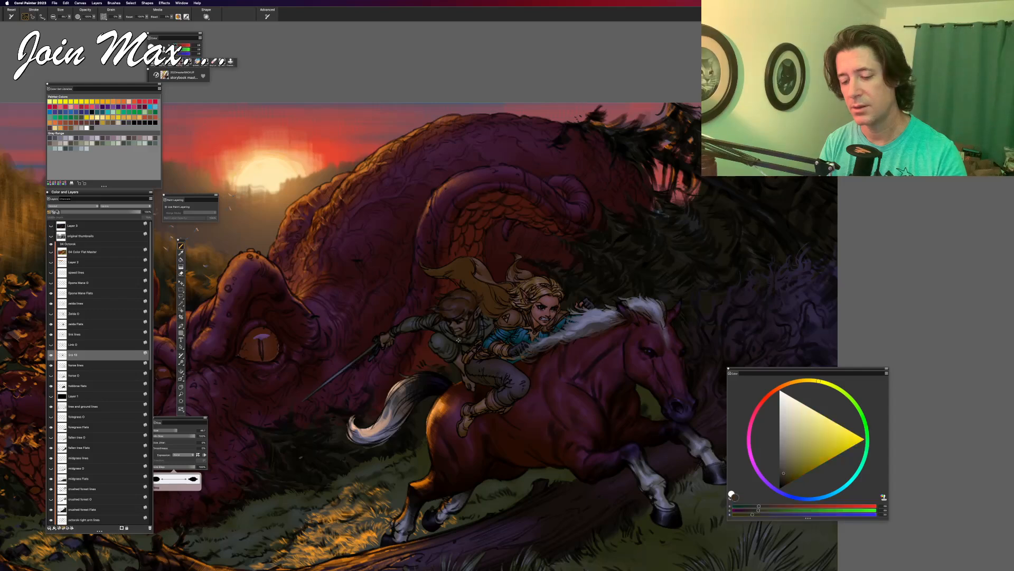
pyautogui.click(771, 506)
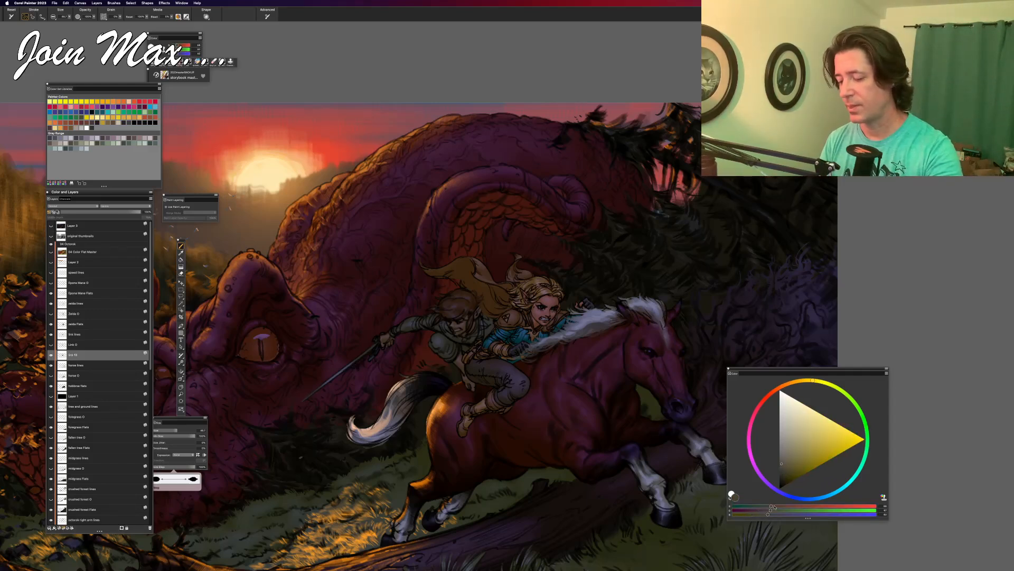
pyautogui.click(765, 514)
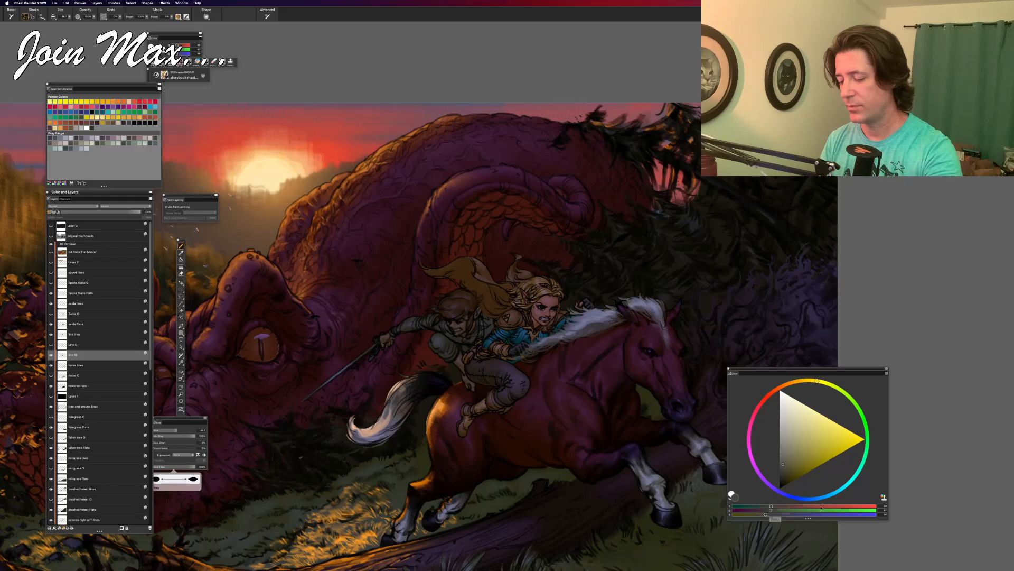
pyautogui.click(847, 508)
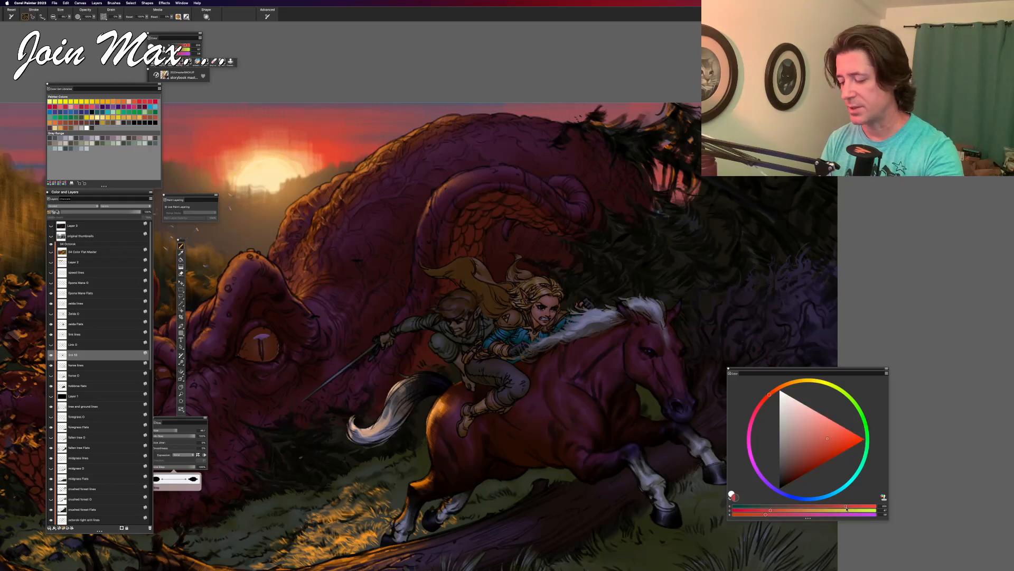
pyautogui.click(810, 510)
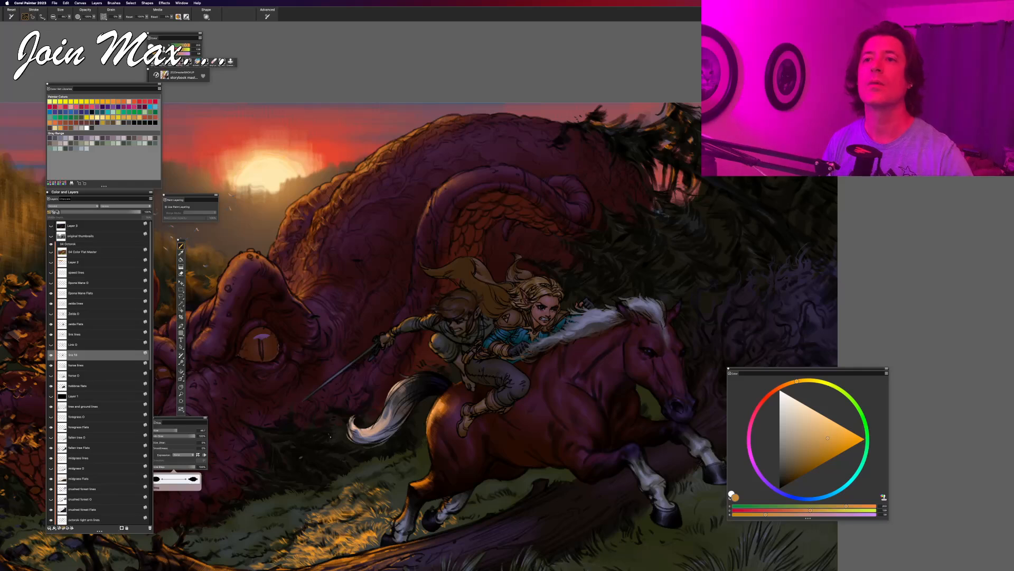
# Step: Sample the sword rider's dark glove, lighten the colour to a pale warm orange, and paint highlights on the glove
pyautogui.press('super+plus')
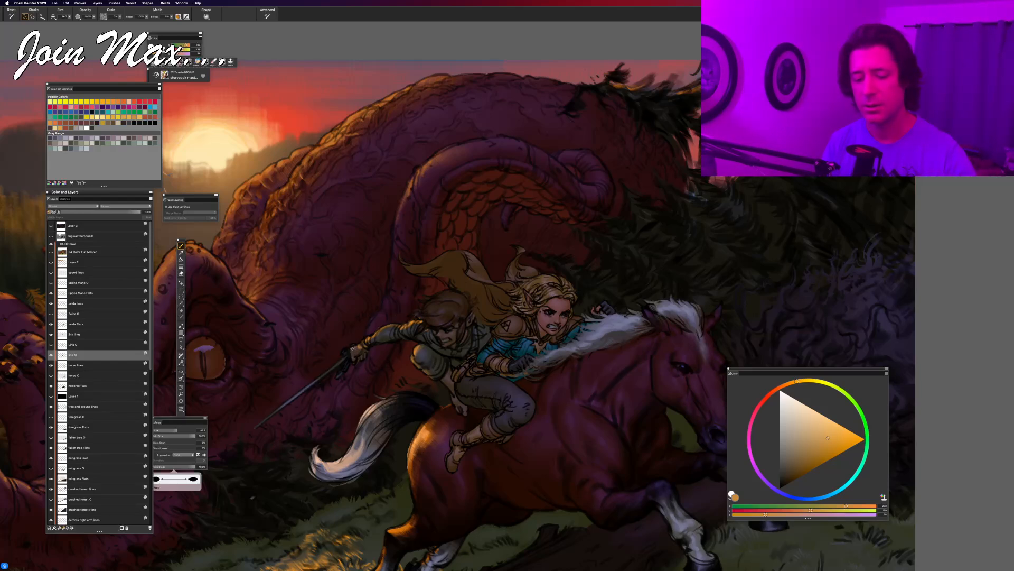
pyautogui.keyDown('alt'); pyautogui.click(353, 349); pyautogui.keyUp('alt')
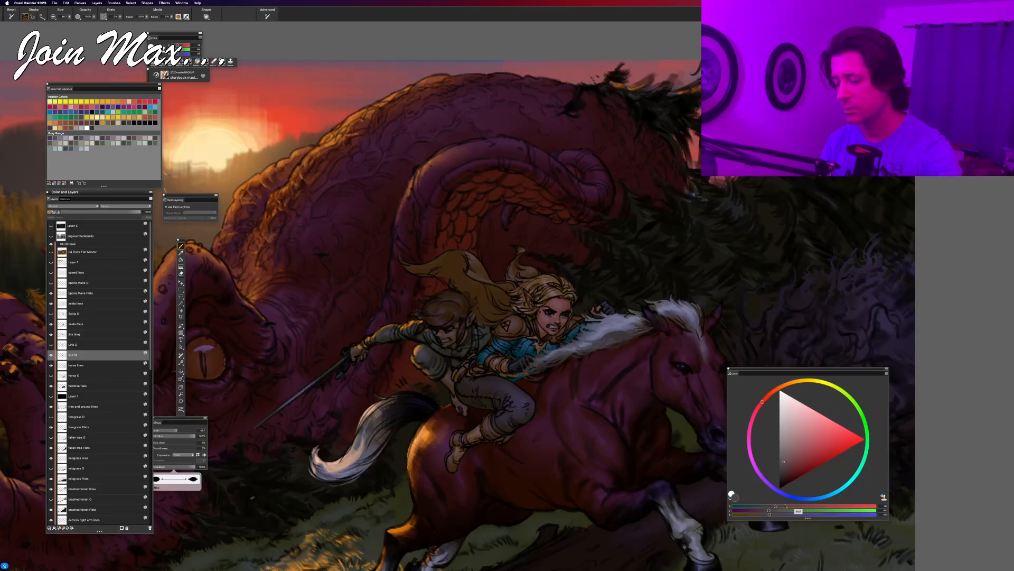
pyautogui.click(787, 506)
pyautogui.click(779, 511)
pyautogui.click(779, 514)
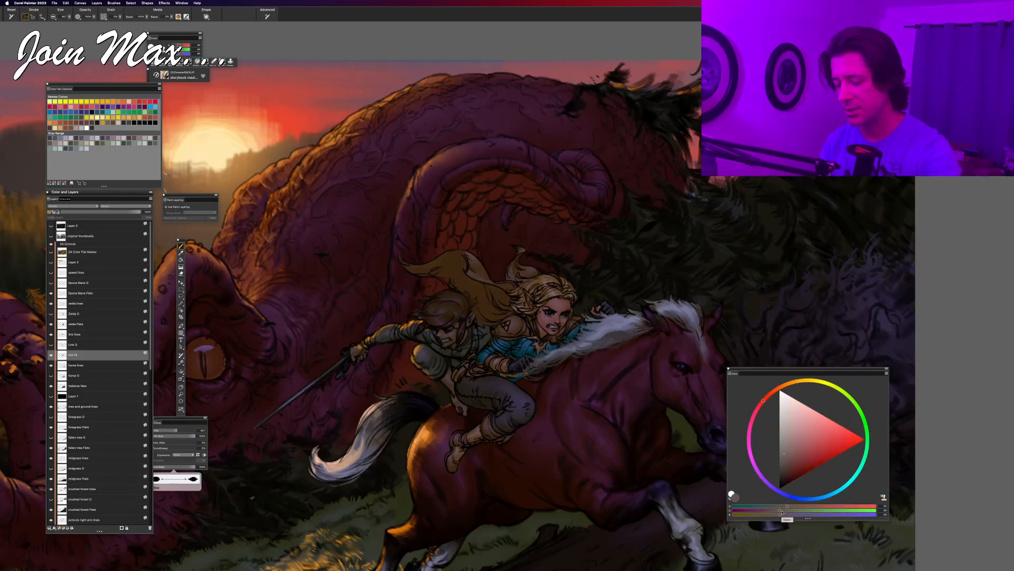
pyautogui.click(861, 506)
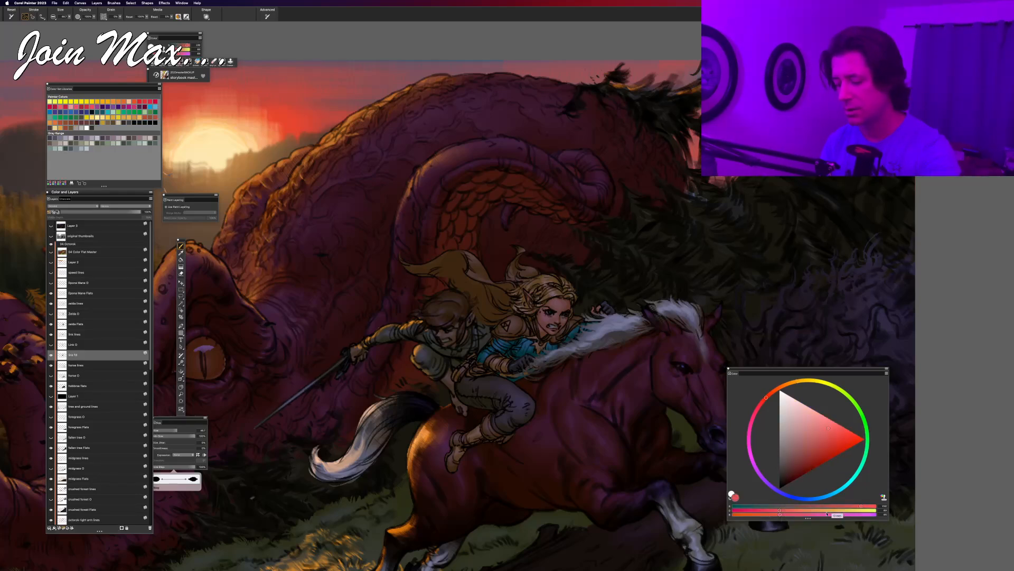
pyautogui.click(826, 511)
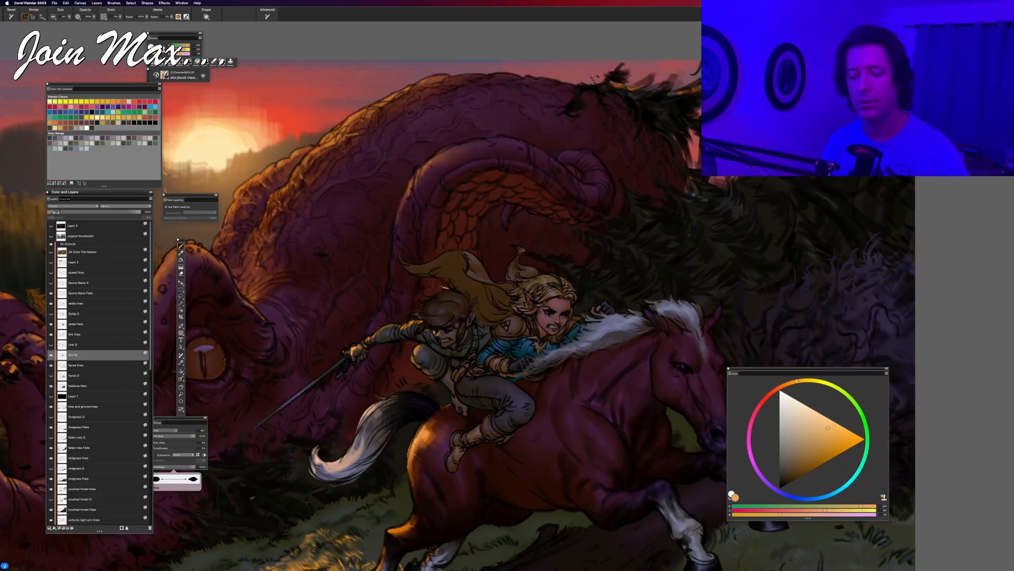
# Step: Sample the sword rider's brown hair, brighten the colour to a saturated golden orange, and paint rim light on the hair
pyautogui.keyDown('alt'); pyautogui.click(412, 300); pyautogui.keyUp('alt')
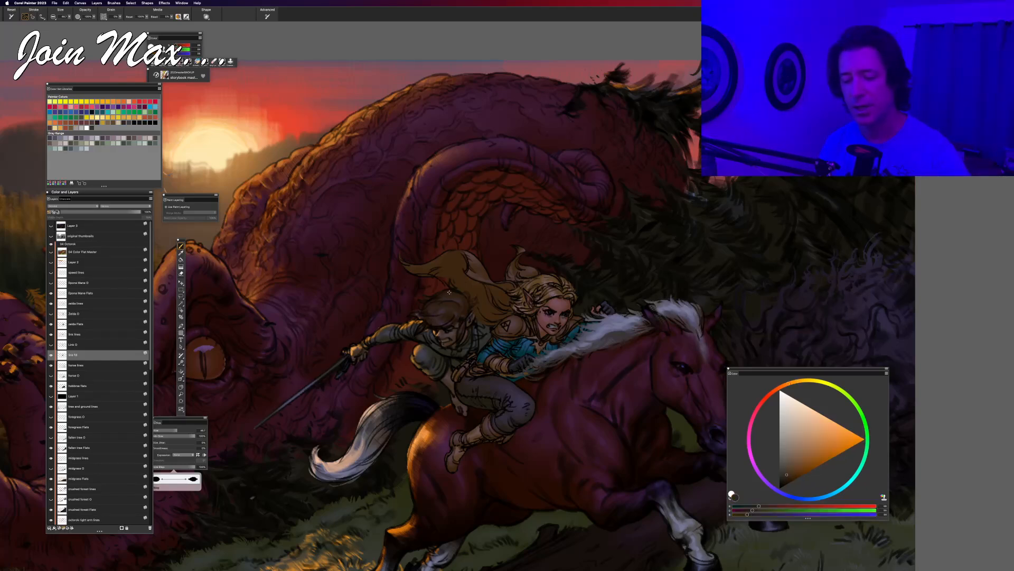
pyautogui.click(772, 506)
pyautogui.click(765, 510)
pyautogui.click(758, 515)
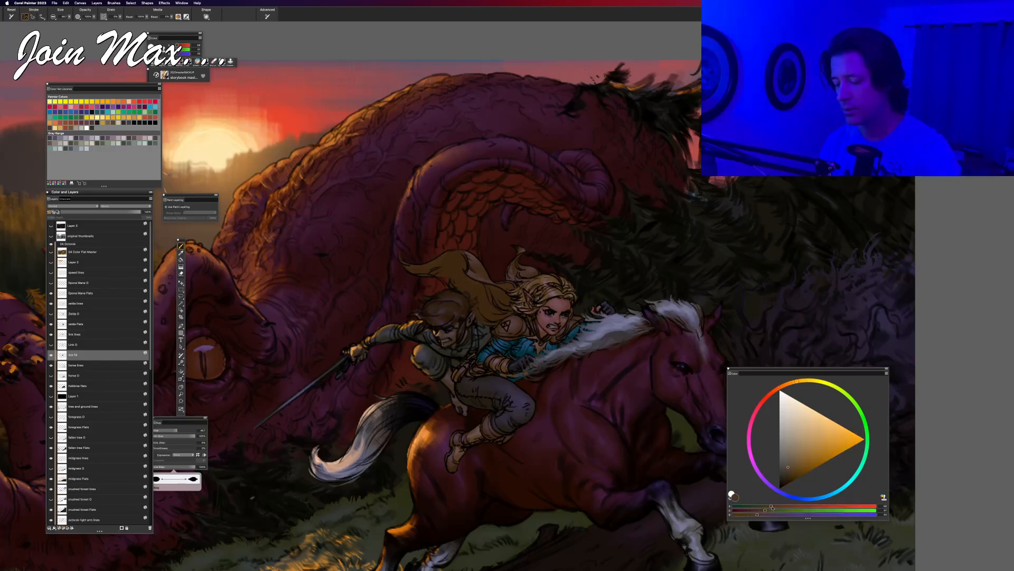
pyautogui.click(854, 507)
pyautogui.click(812, 510)
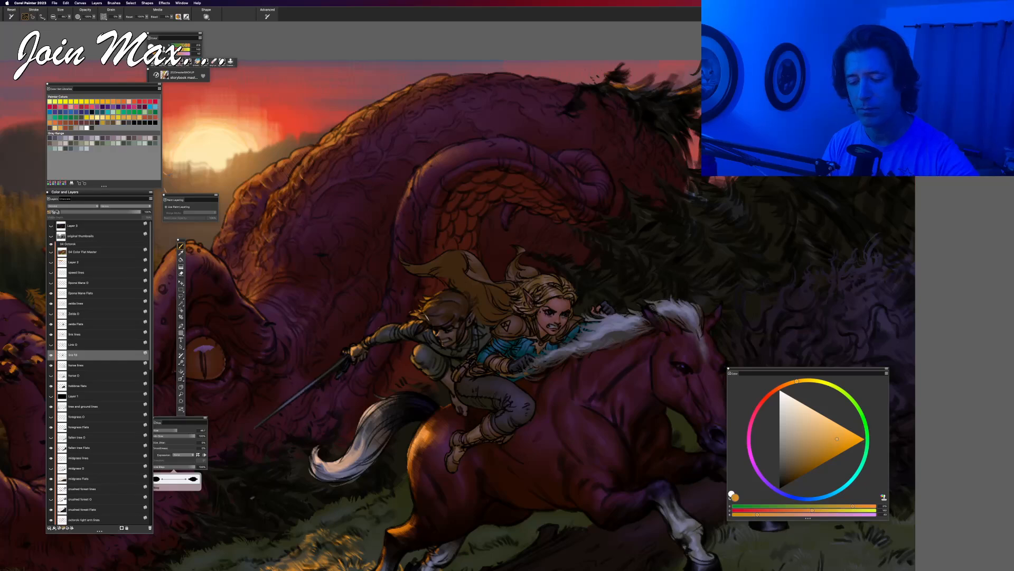
pyautogui.moveTo(441, 257); pyautogui.dragTo(495, 268)
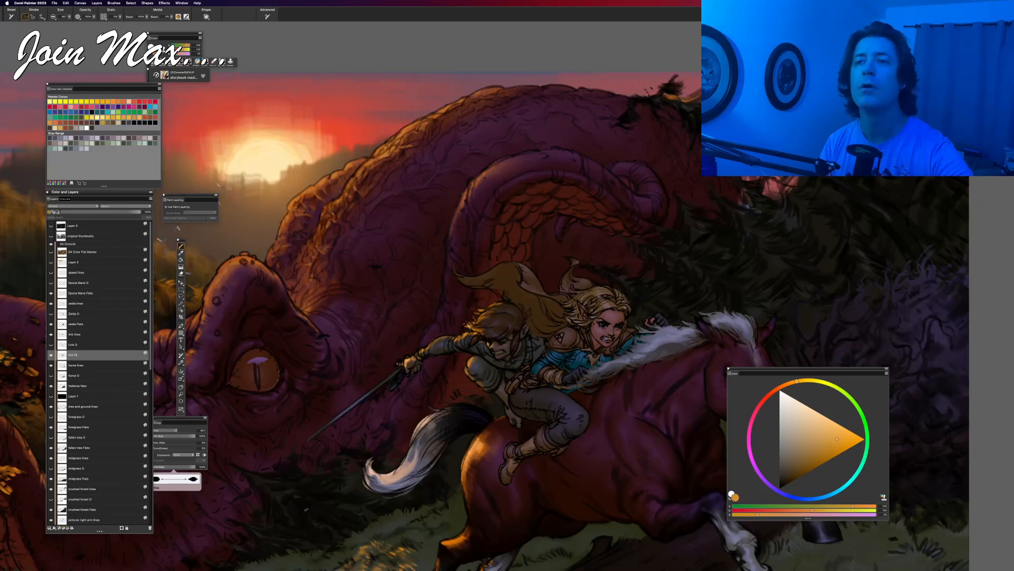
pyautogui.scroll(-4, 454, 319)
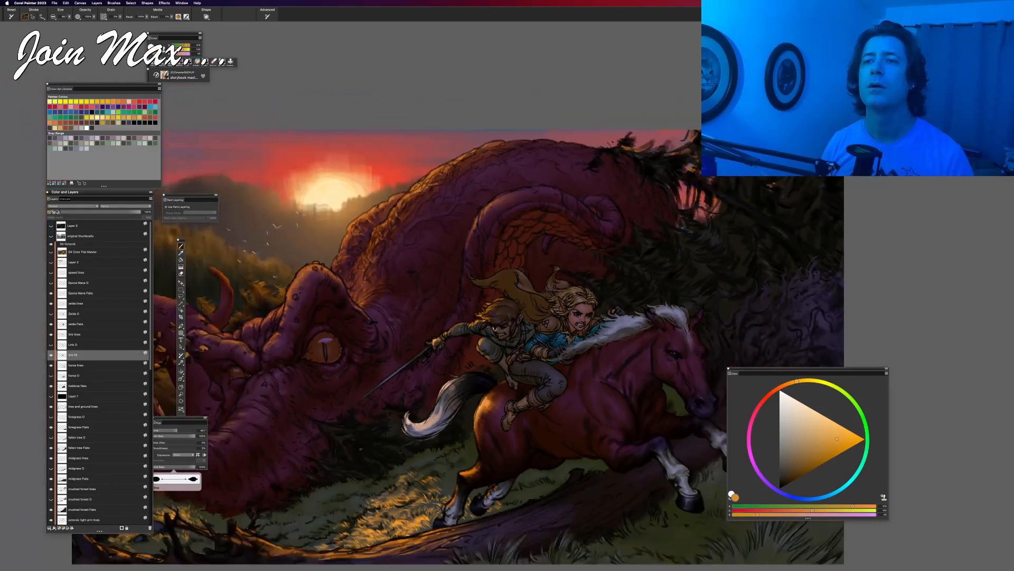
pyautogui.scroll(5, 457, 369)
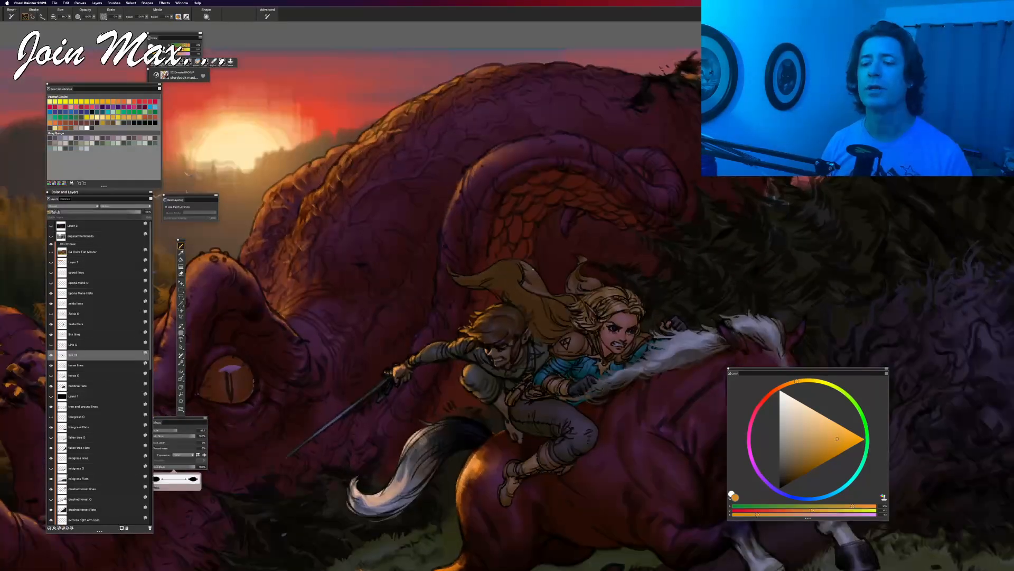
# Step: Sample the dark blue-grey of the sword blade and shift the colour to a pale warm orange
pyautogui.scroll(-6, 514, 286)
pyautogui.moveTo(519, 293); pyautogui.dragTo(538, 270)
pyautogui.scroll(7, 538, 270)
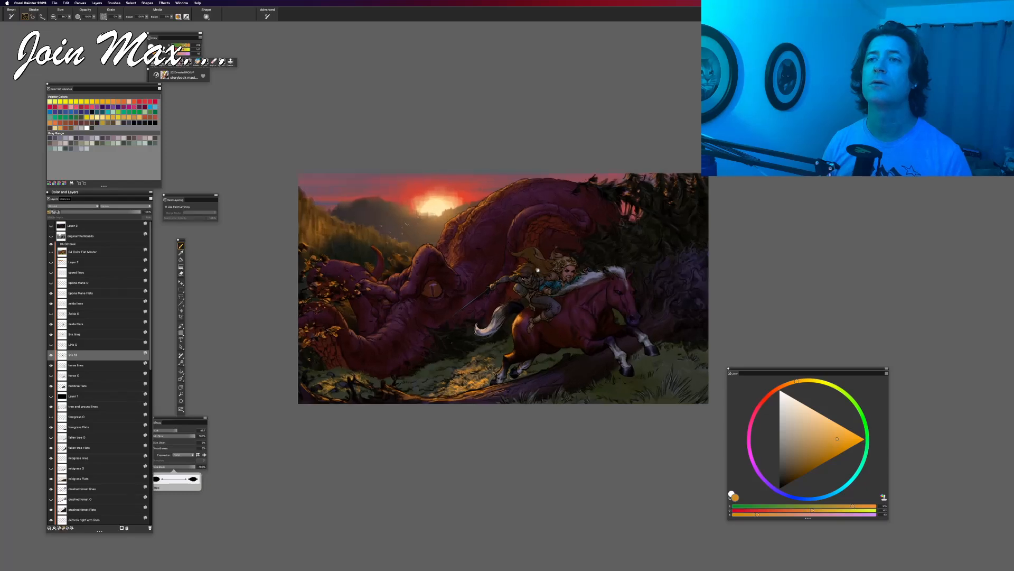
pyautogui.scroll(5, 538, 269)
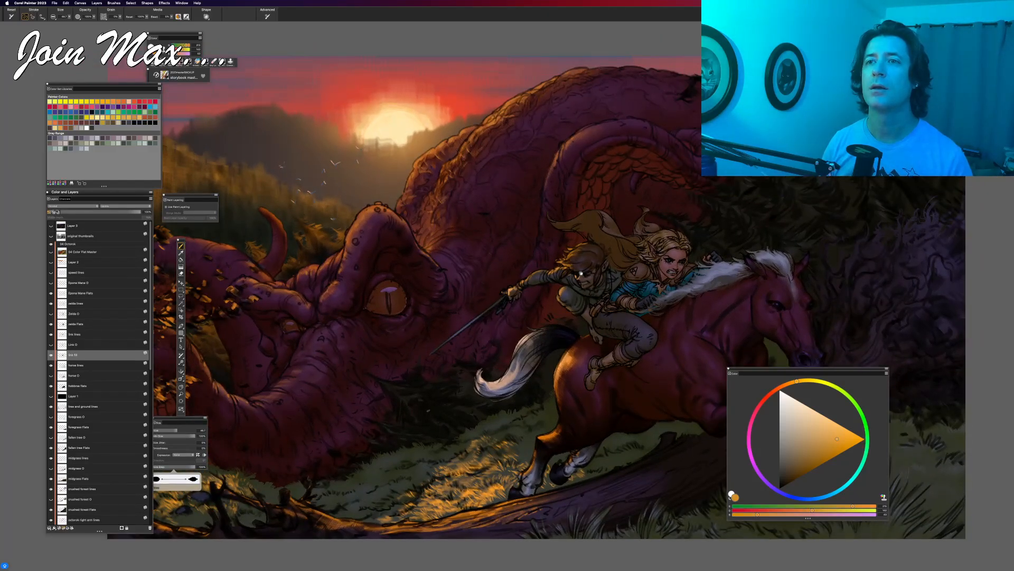
pyautogui.moveTo(581, 273); pyautogui.dragTo(551, 277)
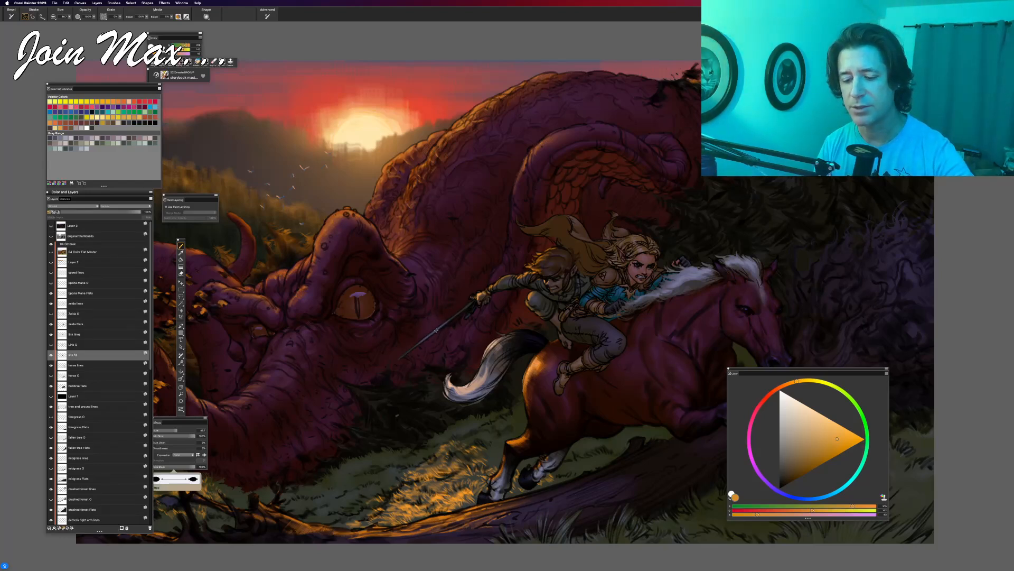
pyautogui.keyDown('alt'); pyautogui.click(468, 314); pyautogui.keyUp('alt')
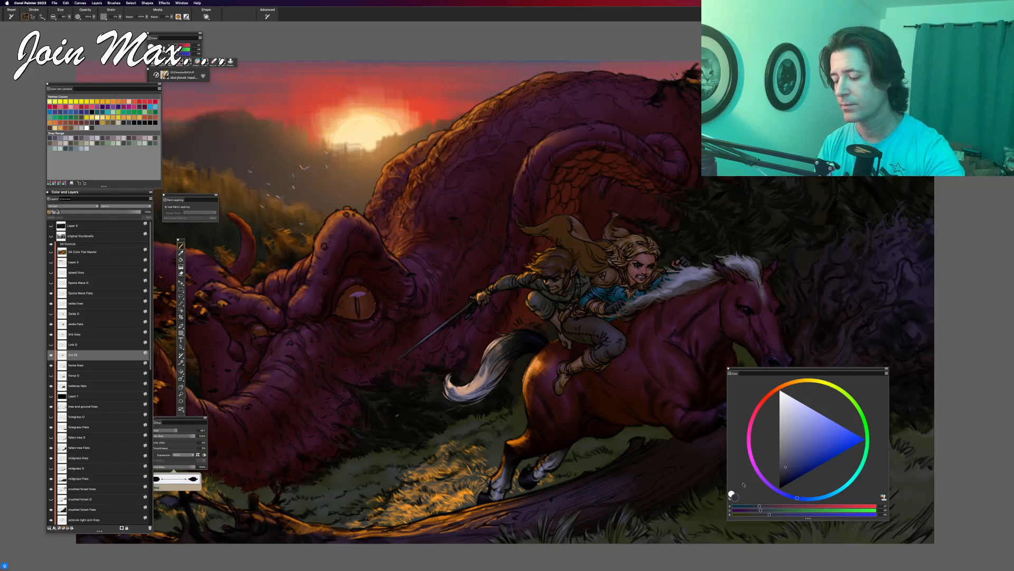
pyautogui.click(772, 506)
pyautogui.click(773, 509)
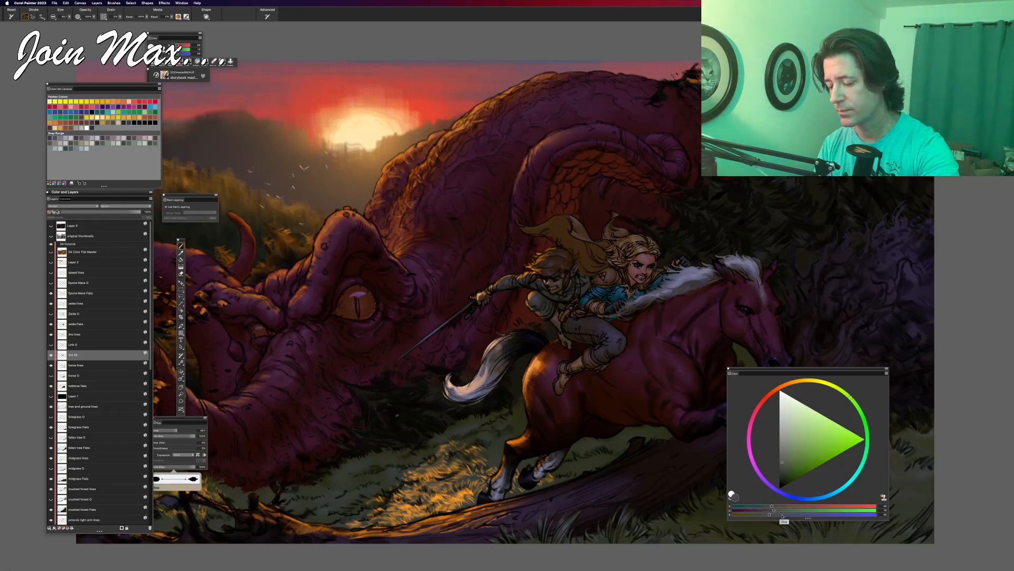
pyautogui.click(783, 514)
pyautogui.click(845, 506)
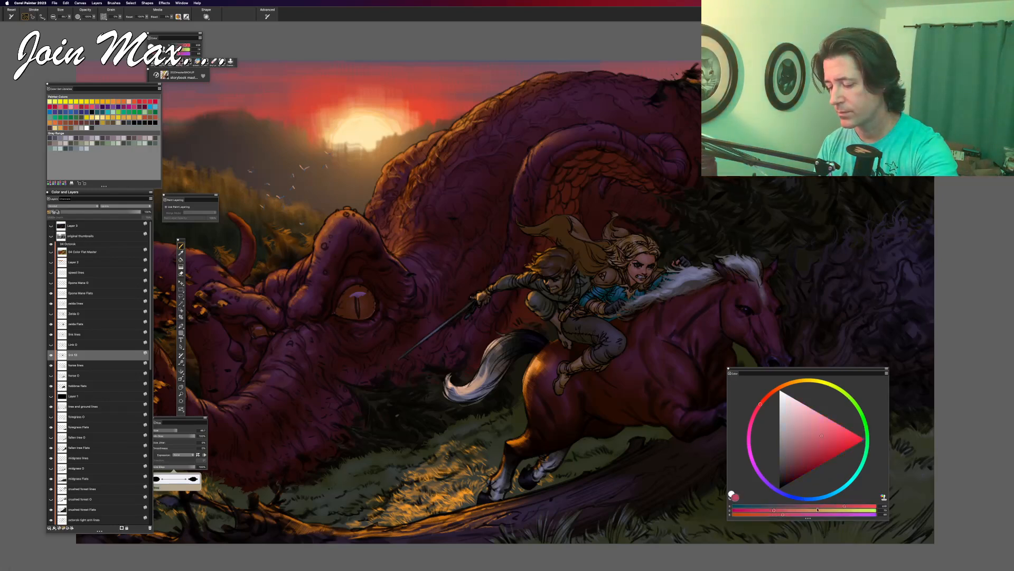
pyautogui.click(815, 510)
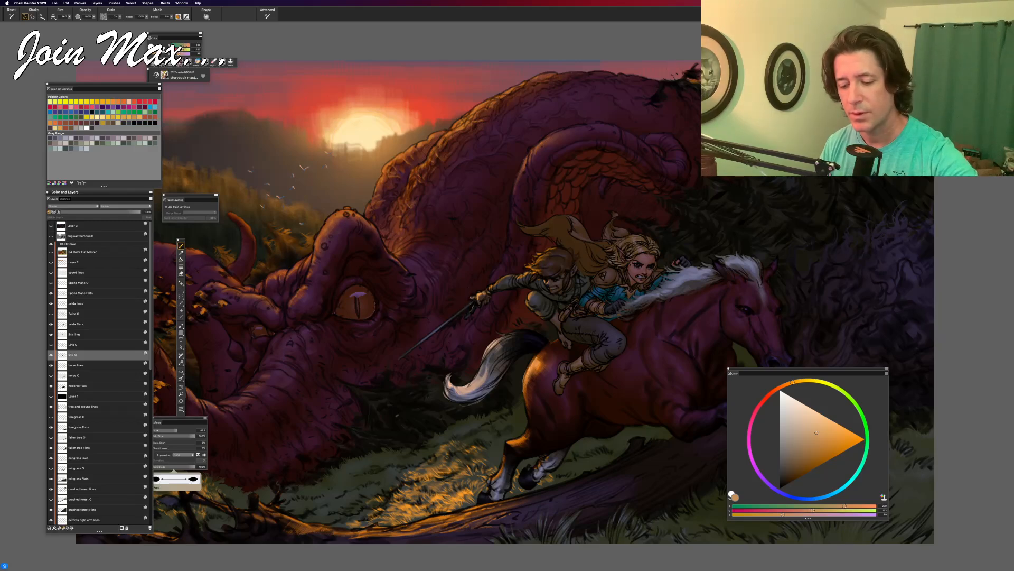
# Step: Make the zelda Flats layer active for painting the blonde rider
pyautogui.moveTo(457, 279)
pyautogui.mouseDown()
pyautogui.moveTo(428, 272)
pyautogui.moveTo(385, 290)
pyautogui.moveTo(339, 265)
pyautogui.mouseUp()
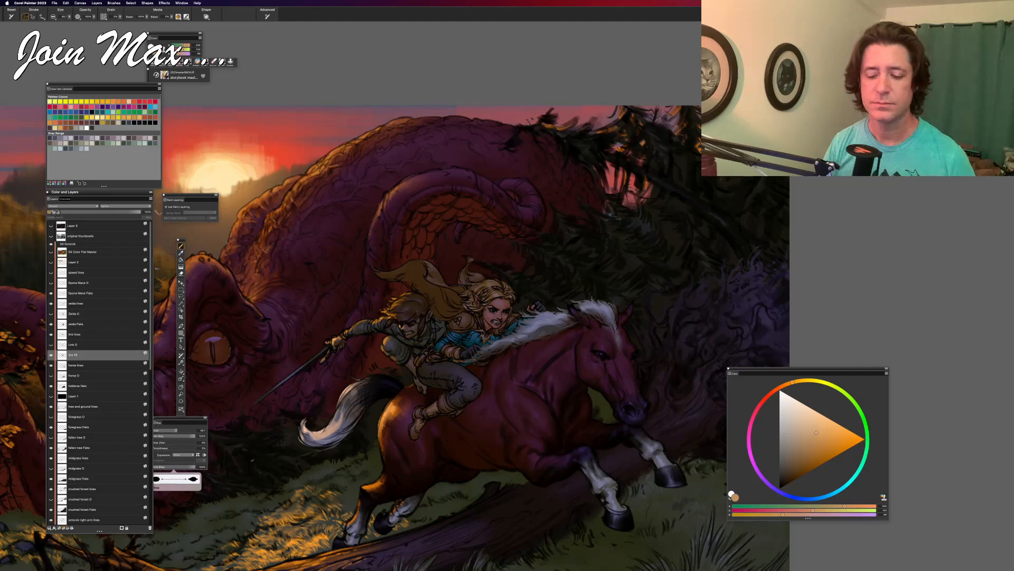
pyautogui.moveTo(400, 227); pyautogui.dragTo(370, 238)
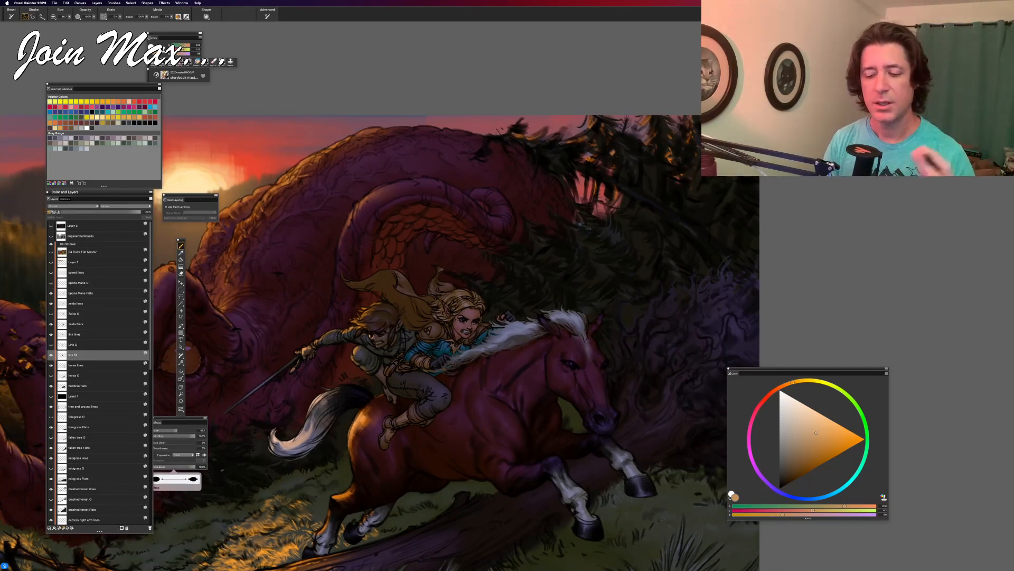
pyautogui.moveTo(253, 333)
pyautogui.mouseDown()
pyautogui.moveTo(287, 331)
pyautogui.moveTo(383, 362)
pyautogui.mouseUp()
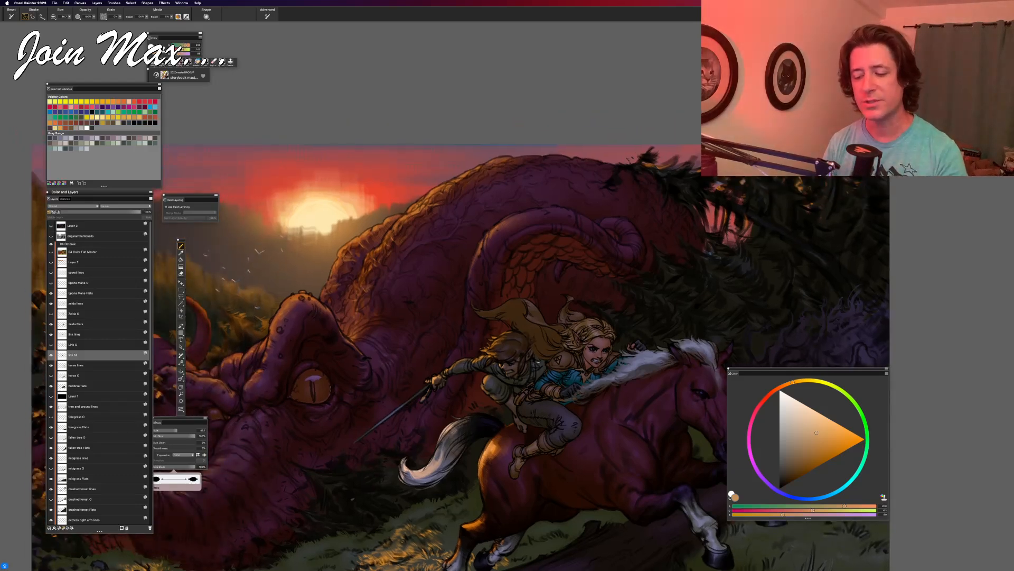
pyautogui.moveTo(529, 388); pyautogui.dragTo(455, 385)
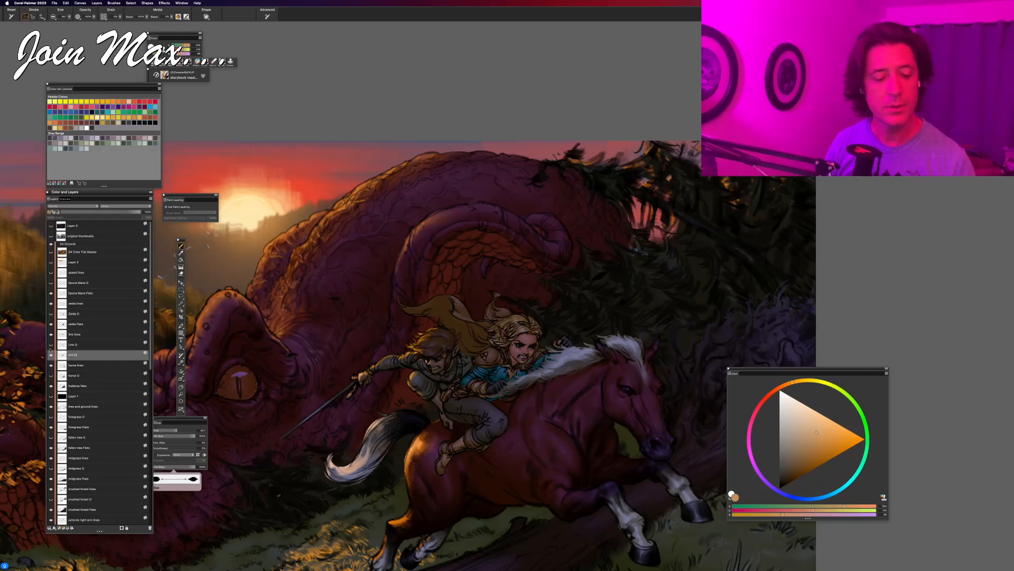
pyautogui.click(74, 328)
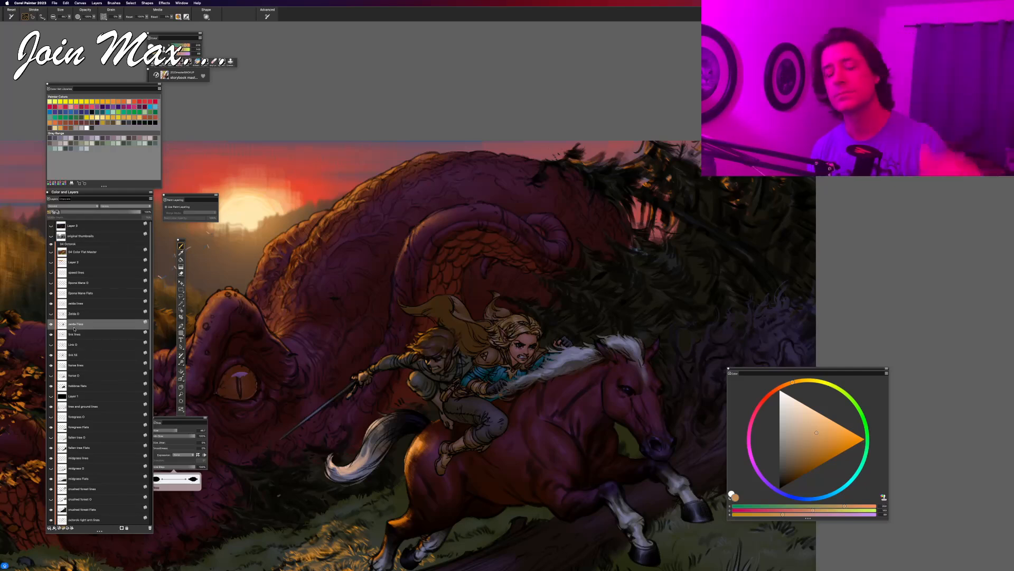
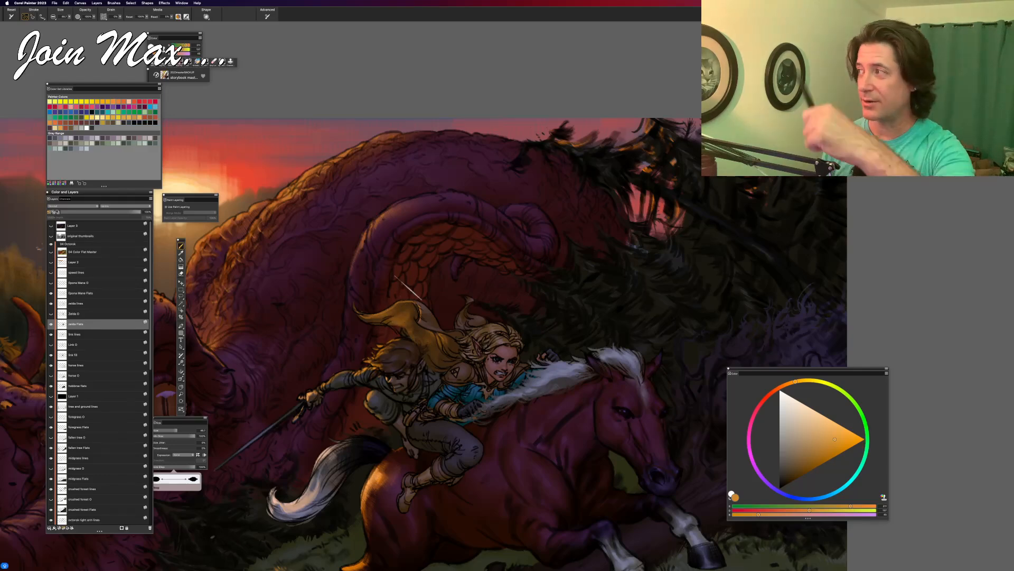
# Step: Examine the sunset lighting on the blonde rider's hair, comparing close-up views with the whole composition
pyautogui.press('super+minus')
pyautogui.press('super+minus')
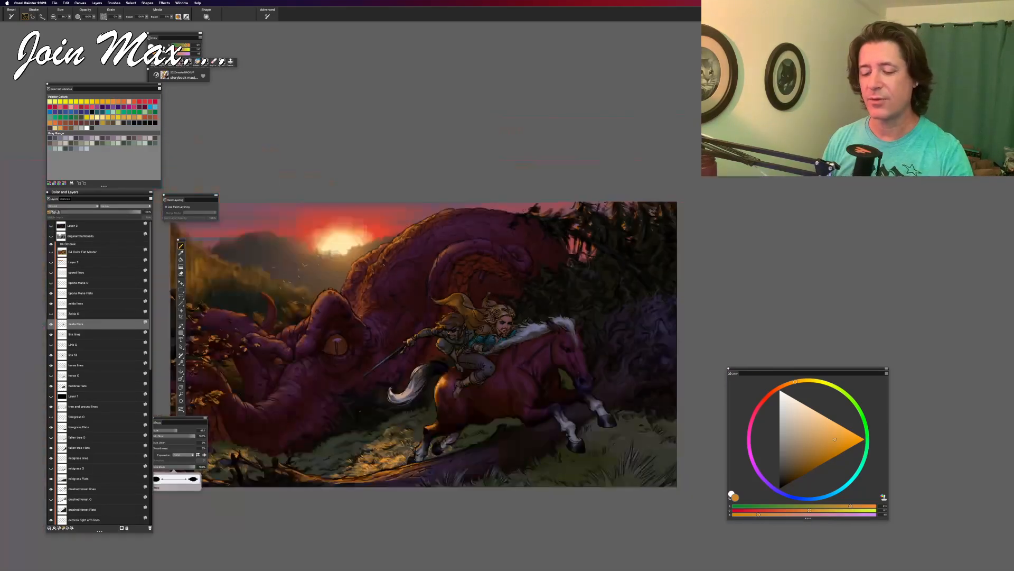
pyautogui.press('super+plus')
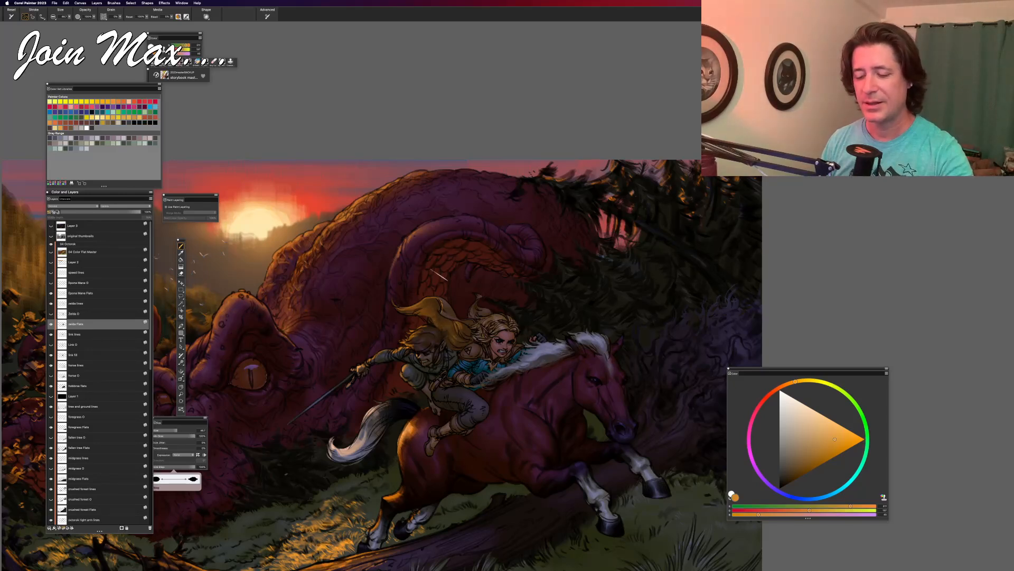
pyautogui.press('super+minus')
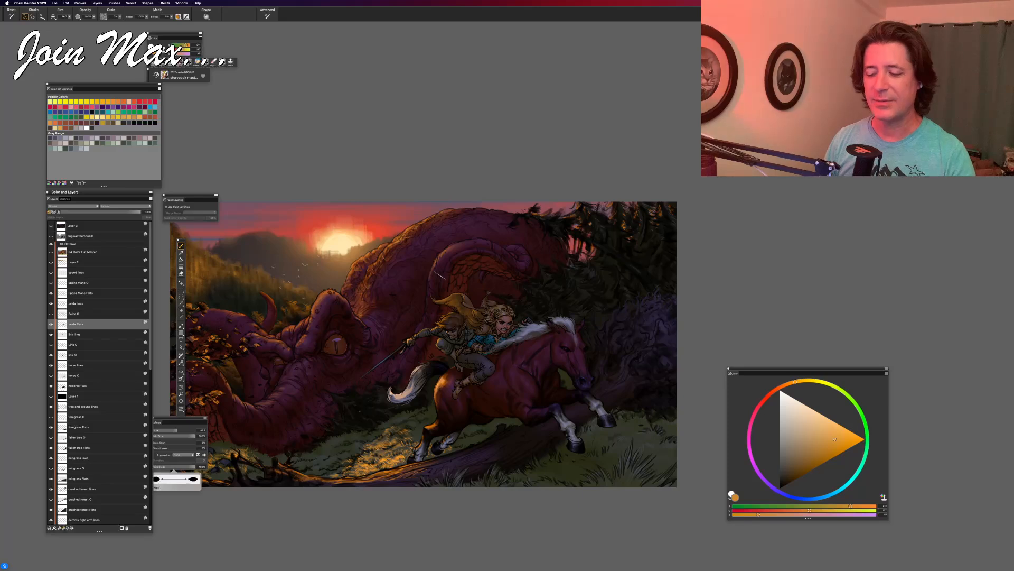
pyautogui.press('super+plus')
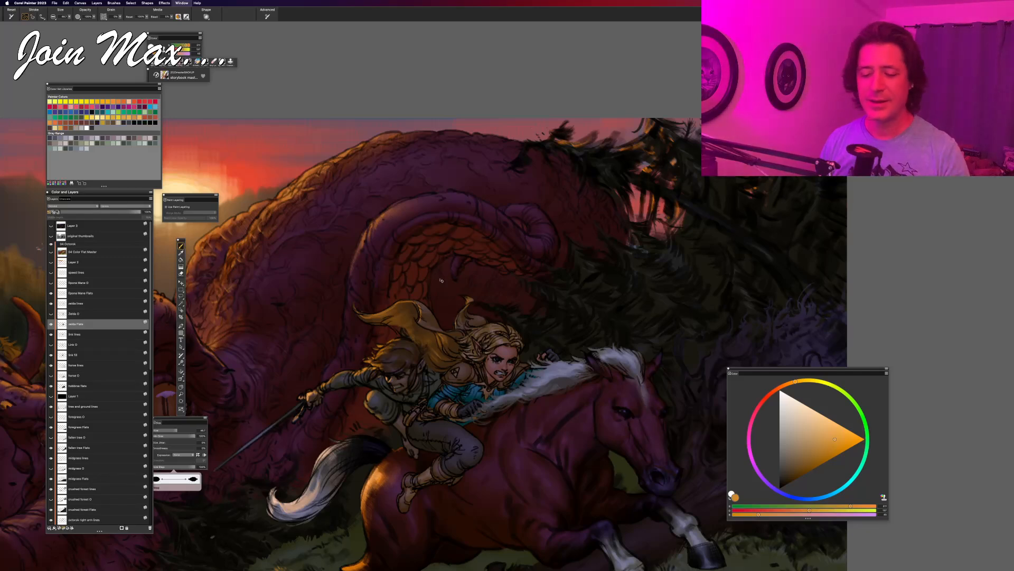
pyautogui.press('super+minus')
pyautogui.press('super+plus')
pyautogui.press('super+minus')
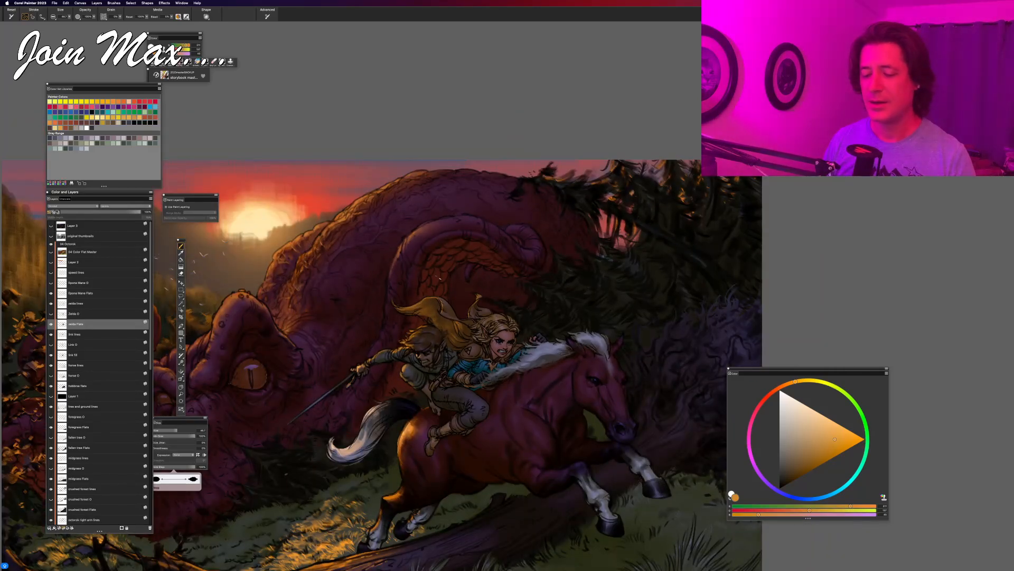
pyautogui.press('super+plus')
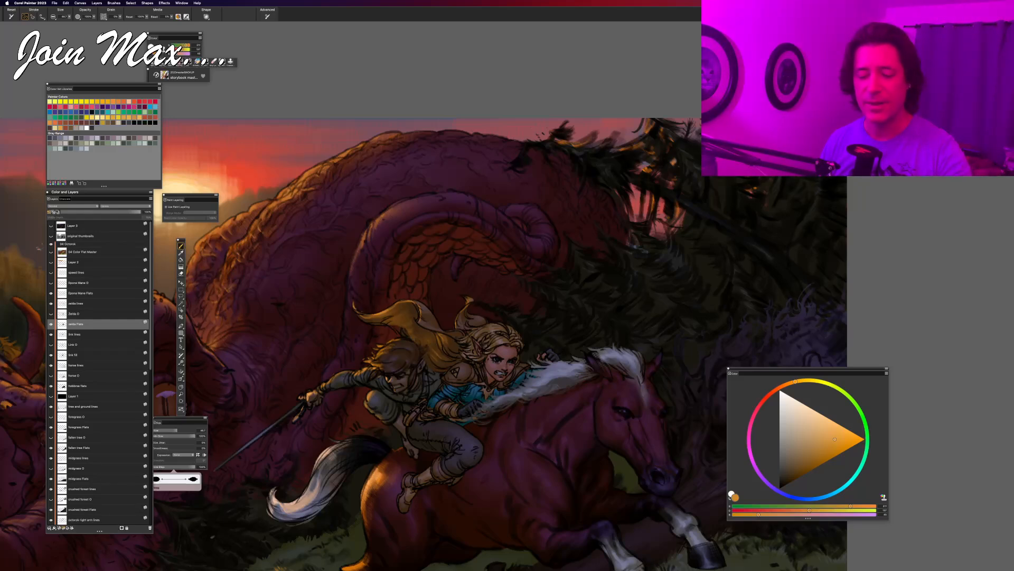
pyautogui.press('super+minus')
pyautogui.press('super+minus')
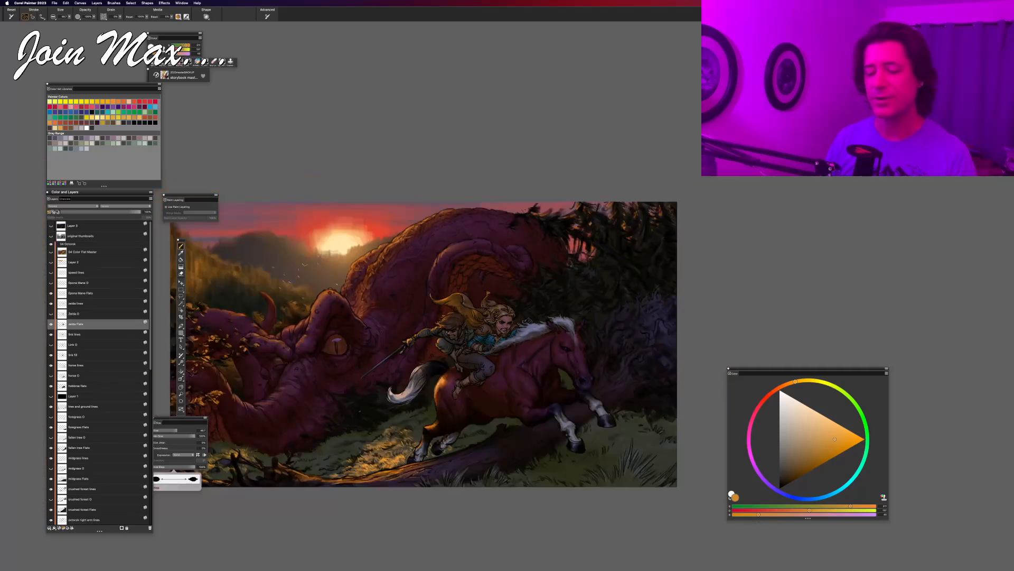
pyautogui.press('super+equal')
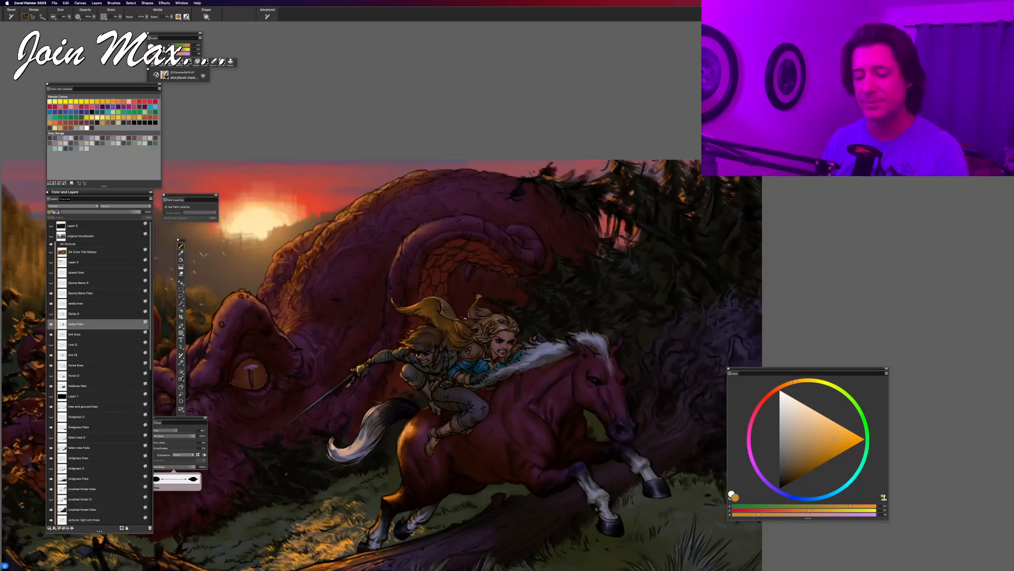
pyautogui.press('super+minus')
pyautogui.press('super+minus')
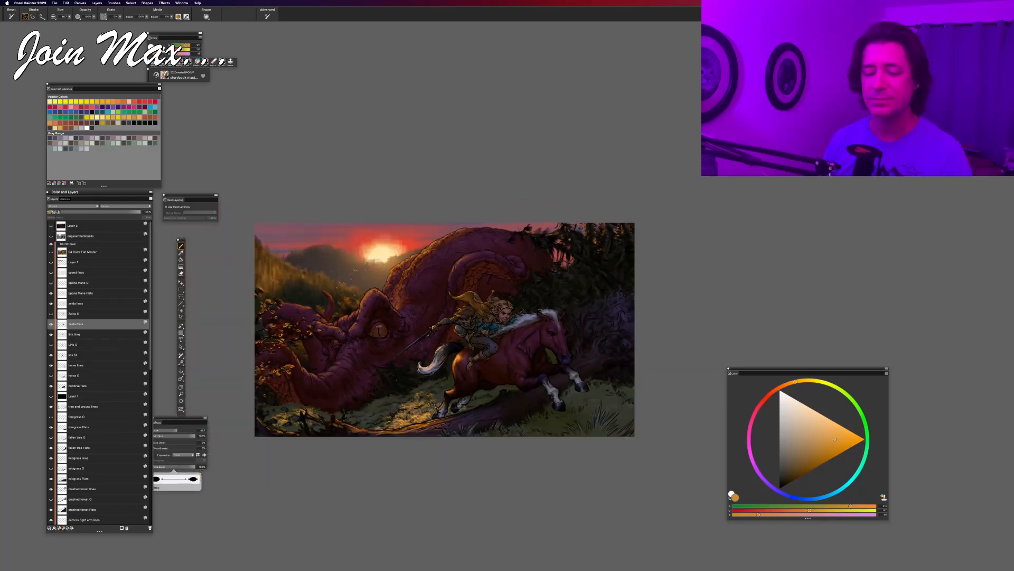
pyautogui.press('super+equal')
pyautogui.press('super+equal')
pyautogui.press('super+equal')
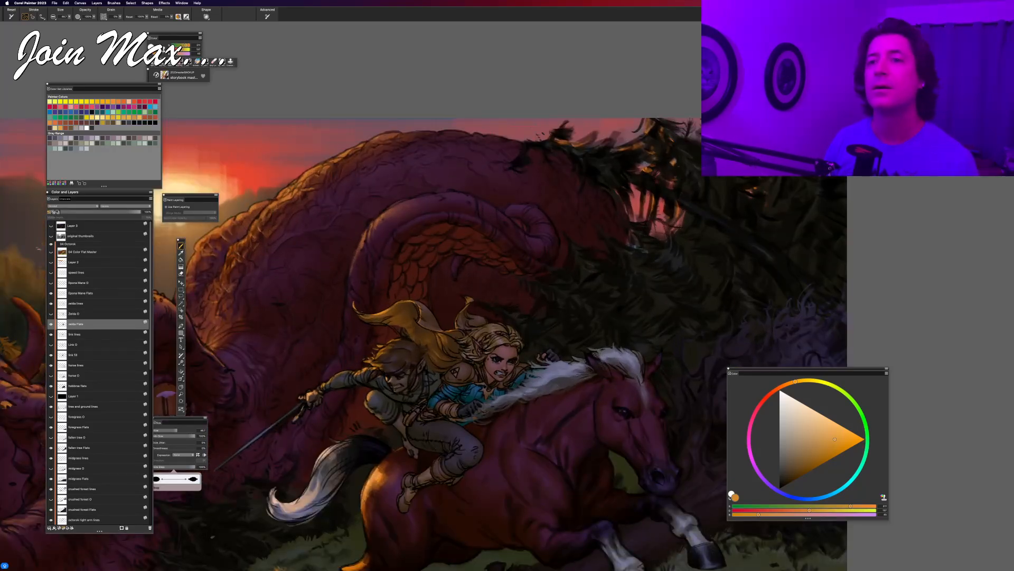
# Step: Sample the dark brown of the boot on the horse's flank and shift the colour to a bright warm orange
pyautogui.moveTo(502, 297)
pyautogui.mouseDown()
pyautogui.moveTo(593, 224)
pyautogui.moveTo(634, 215)
pyautogui.moveTo(584, 213)
pyautogui.mouseUp()
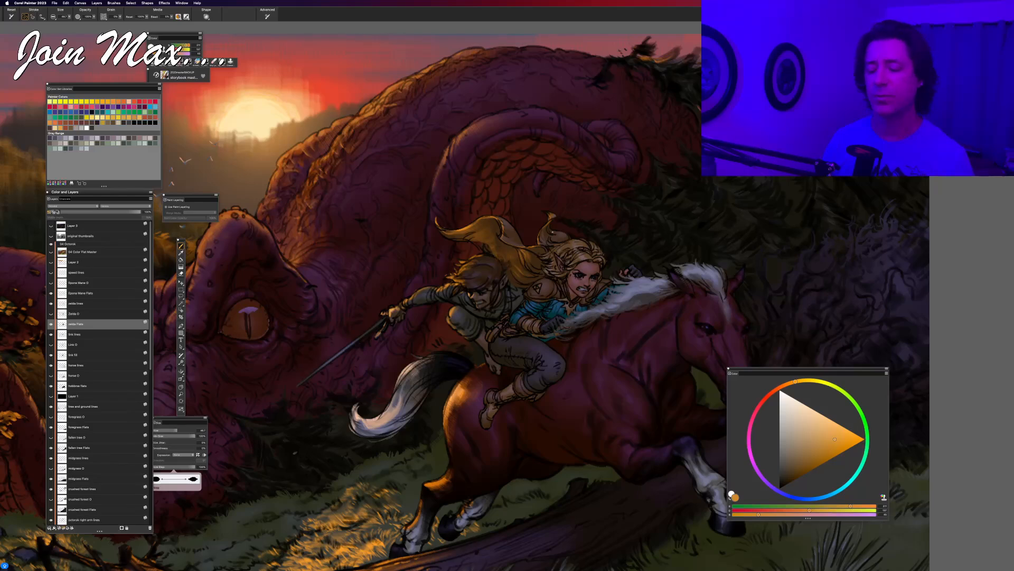
pyautogui.moveTo(593, 219); pyautogui.dragTo(516, 242)
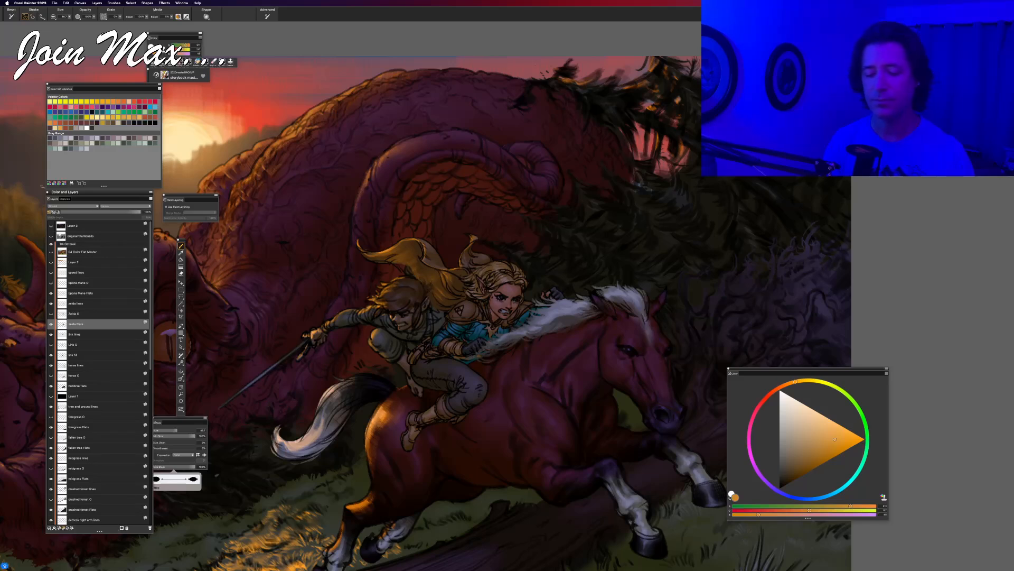
pyautogui.keyDown('alt'); pyautogui.click(410, 422); pyautogui.keyUp('alt')
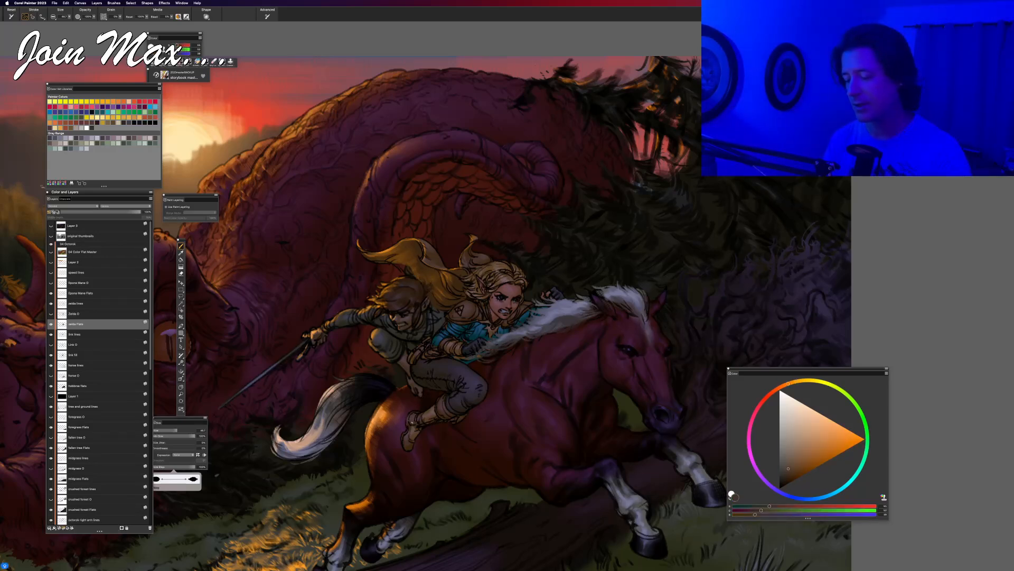
pyautogui.click(781, 505)
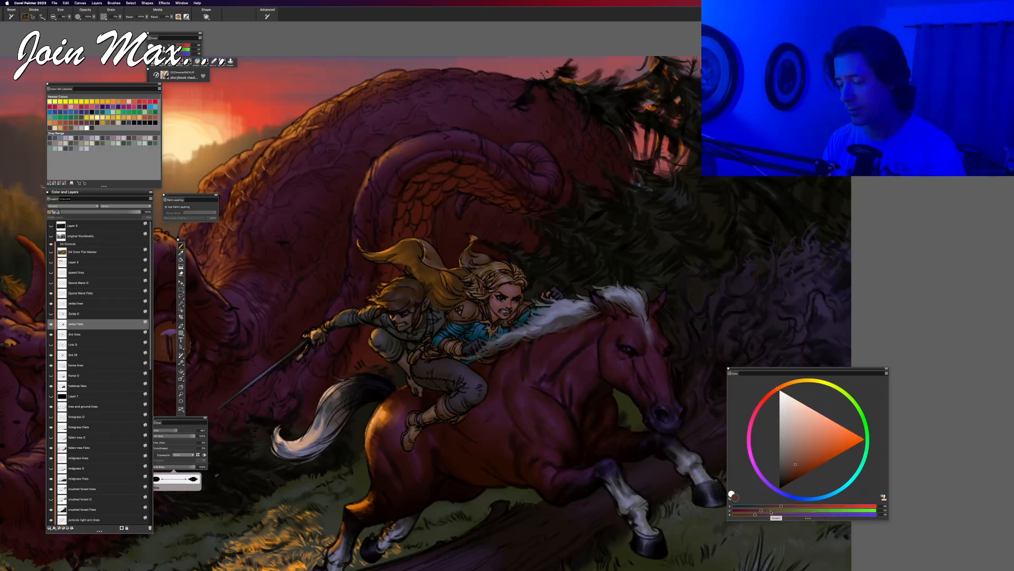
pyautogui.click(771, 510)
pyautogui.click(767, 515)
pyautogui.click(857, 505)
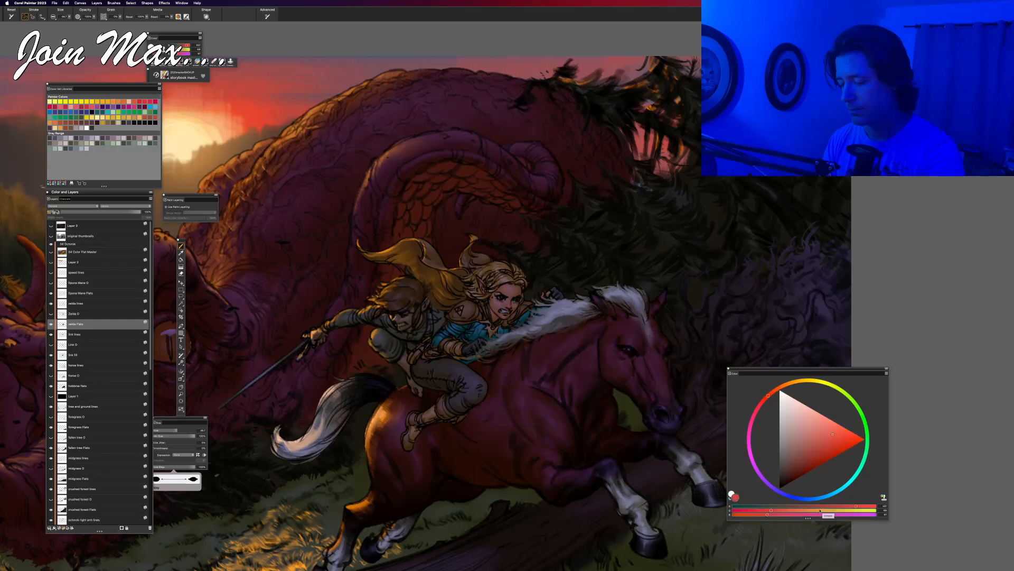
pyautogui.click(812, 510)
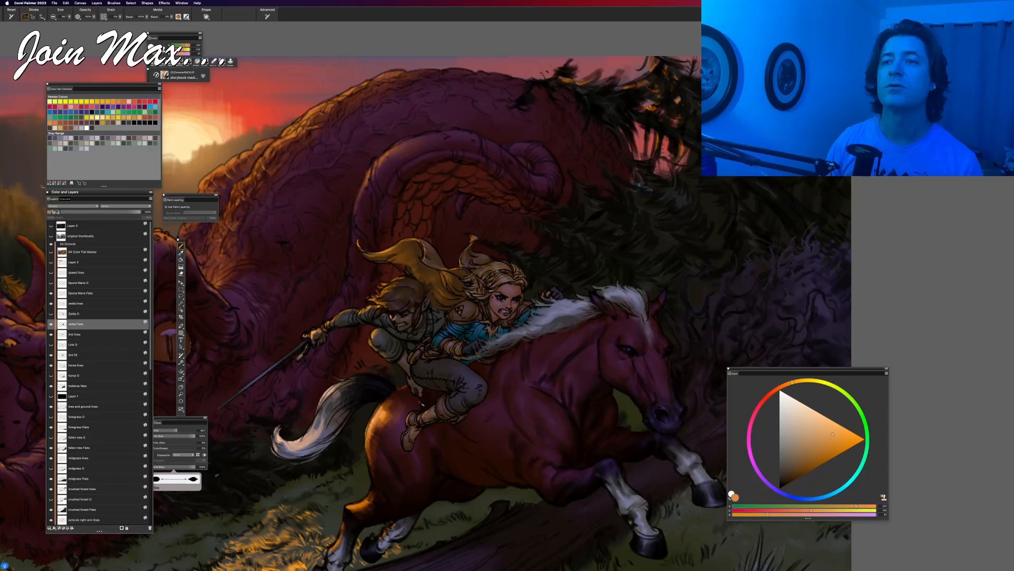
# Step: Review the whole illustration, including once with the interface panels hidden, and inspect the lighting on both riders up close
pyautogui.press('super+minus')
pyautogui.press('super+minus')
pyautogui.press('super+minus')
pyautogui.moveTo(428, 383); pyautogui.dragTo(603, 365)
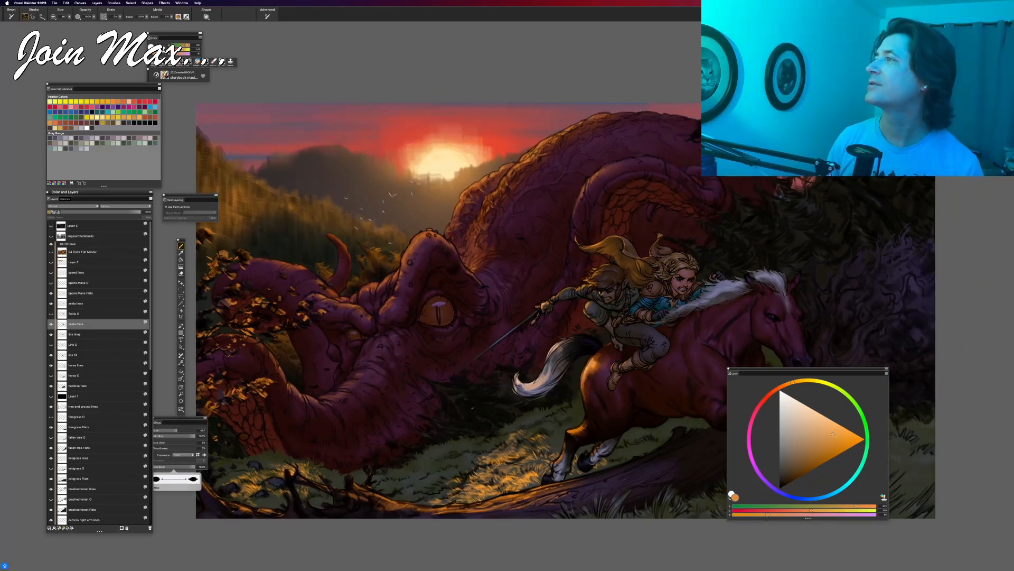
pyautogui.press('Tab')
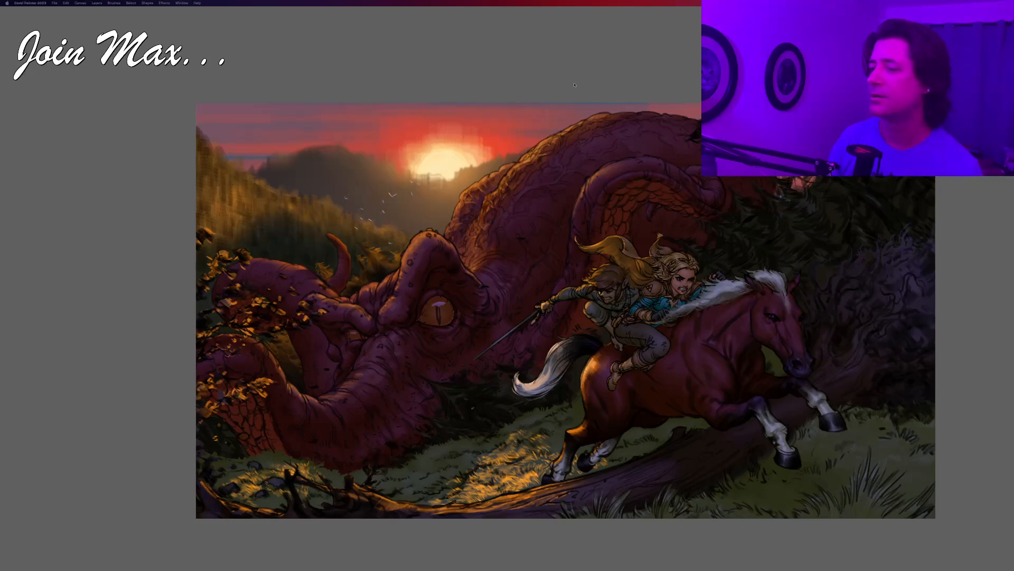
pyautogui.press('Tab')
pyautogui.press('super+minus')
pyautogui.moveTo(572, 114); pyautogui.dragTo(477, 128)
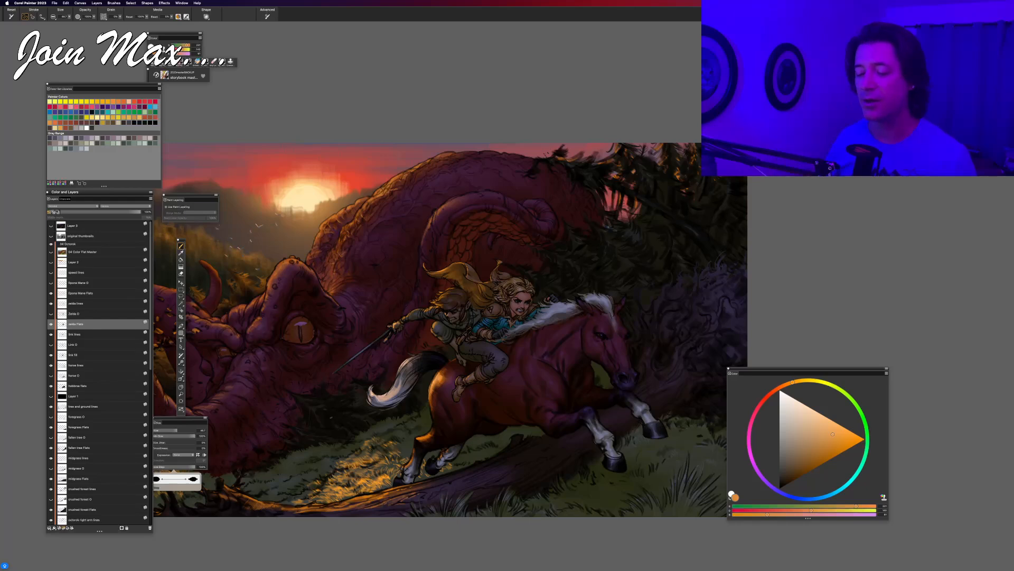
pyautogui.scroll(3, 513, 127)
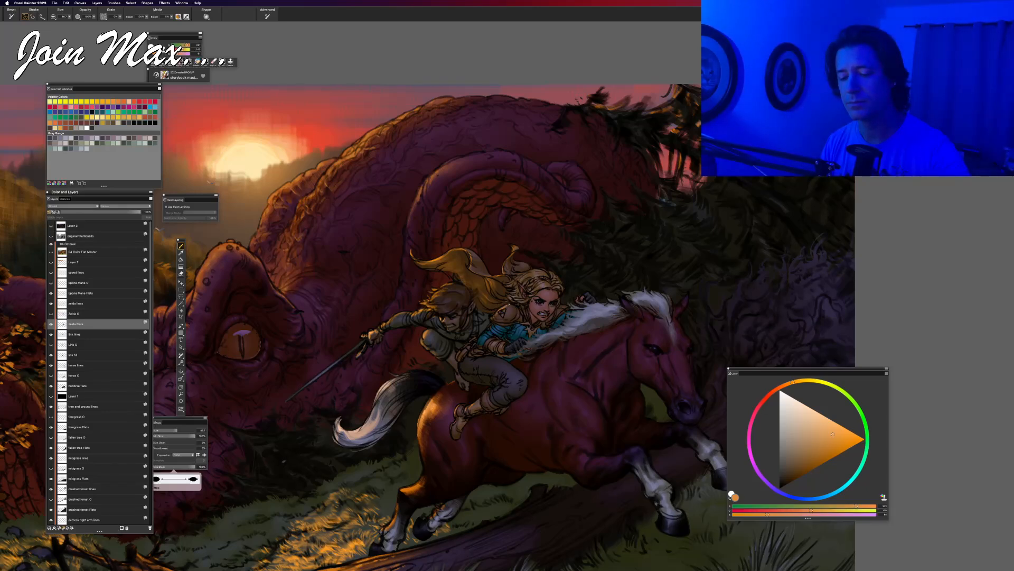
pyautogui.moveTo(478, 248); pyautogui.dragTo(466, 244)
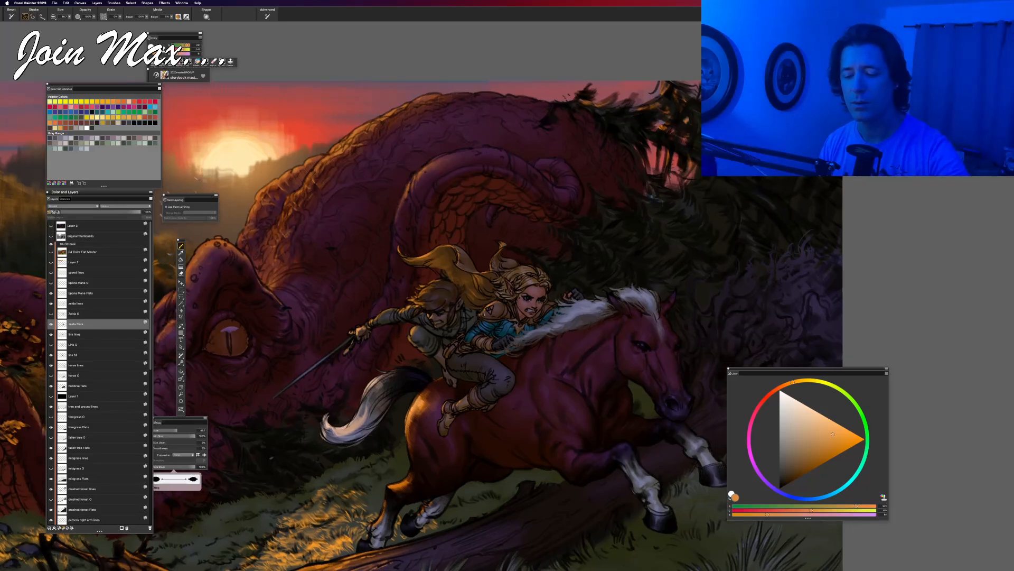
pyautogui.moveTo(382, 350); pyautogui.dragTo(353, 357)
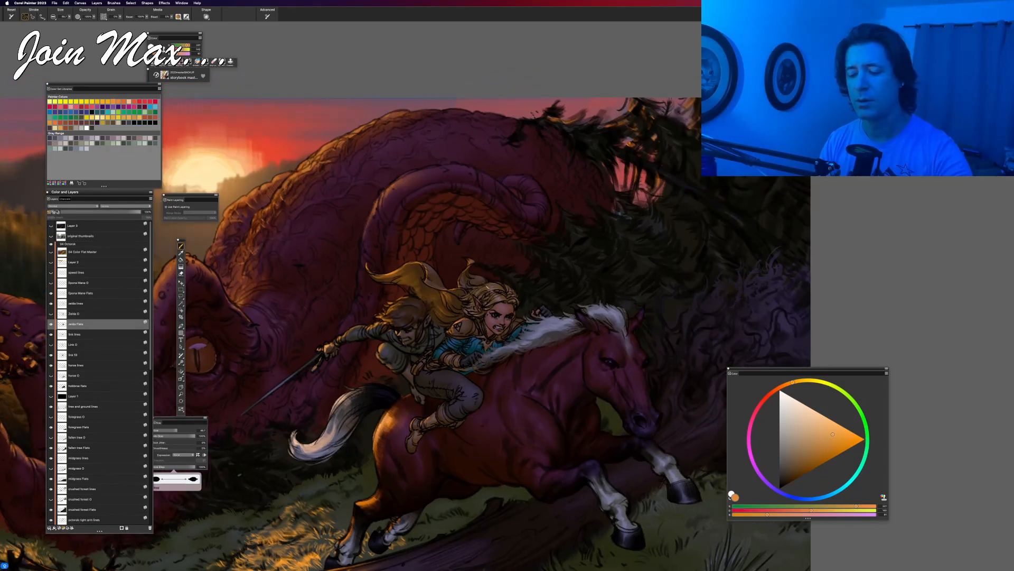
pyautogui.keyDown('alt'); pyautogui.click(488, 286); pyautogui.keyUp('alt')
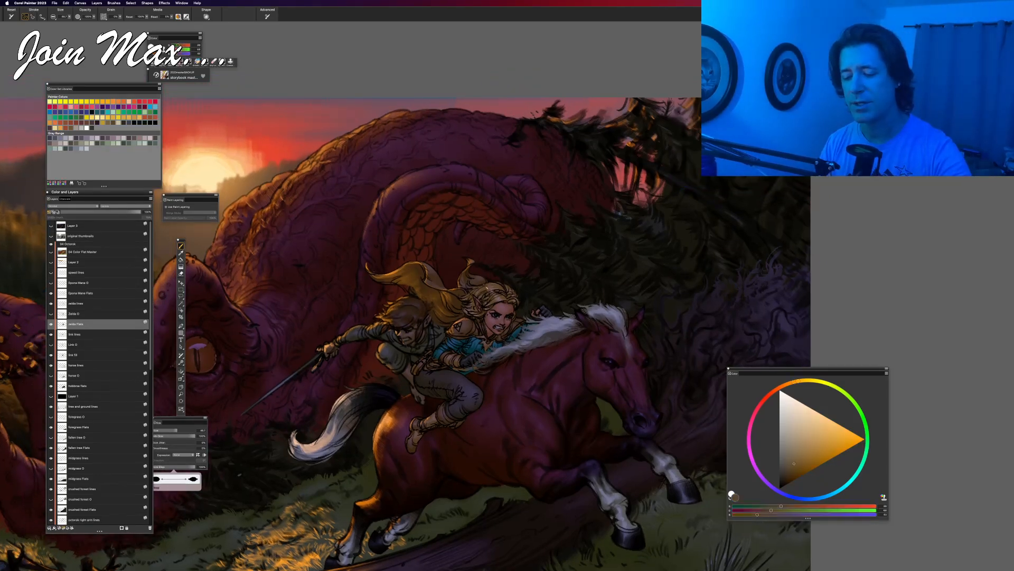
pyautogui.click(792, 506)
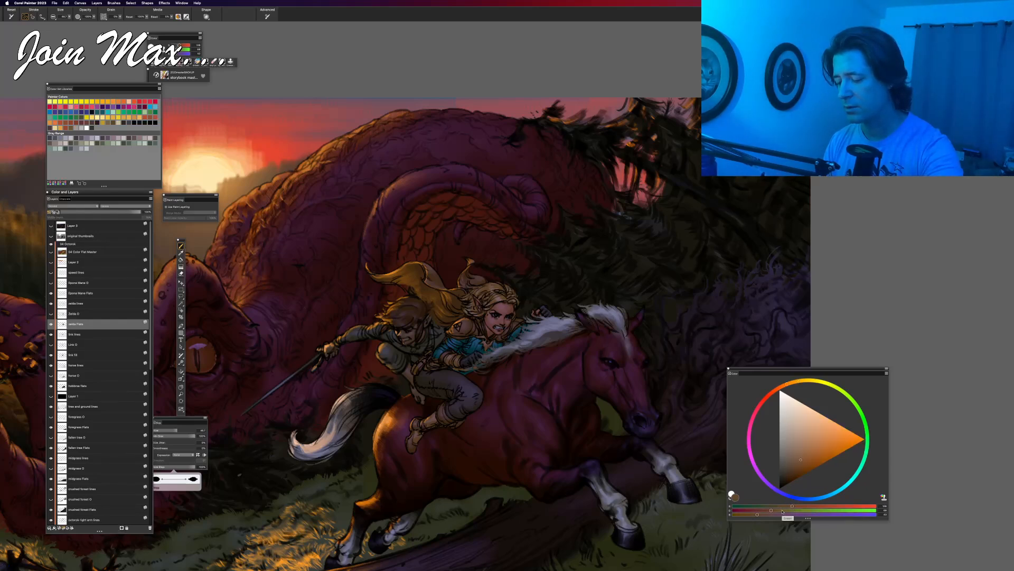
pyautogui.click(783, 510)
pyautogui.click(771, 515)
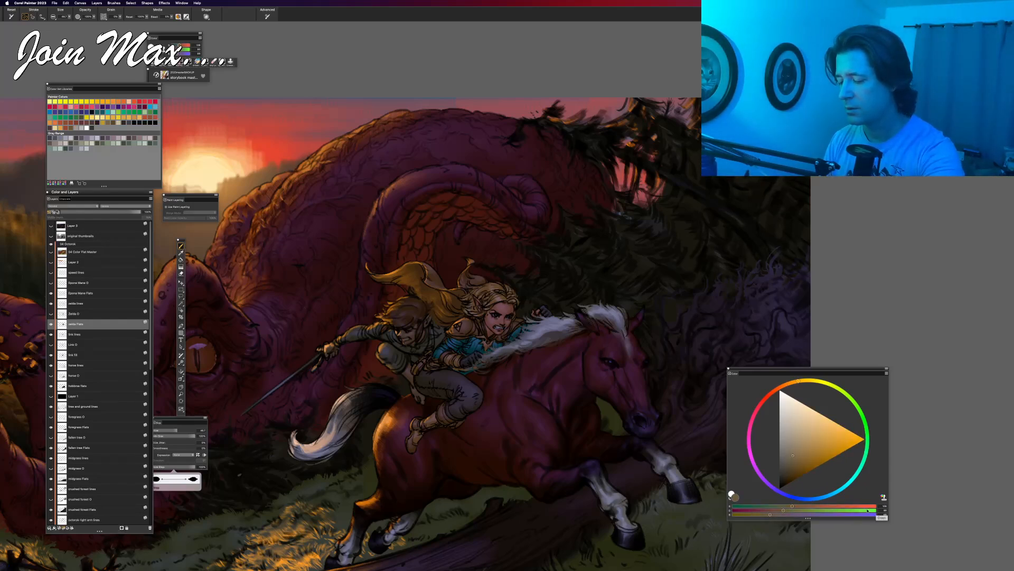
pyautogui.click(868, 511)
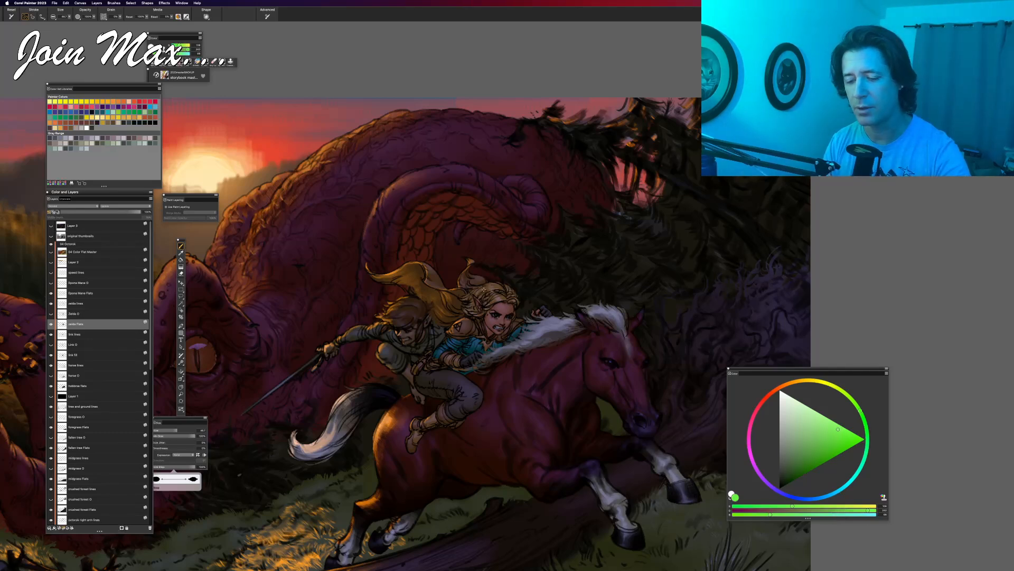
# Step: Sample the brown of the blonde rider's hair and shift the colour to a bright golden orange
pyautogui.keyDown('alt'); pyautogui.click(484, 289); pyautogui.keyUp('alt')
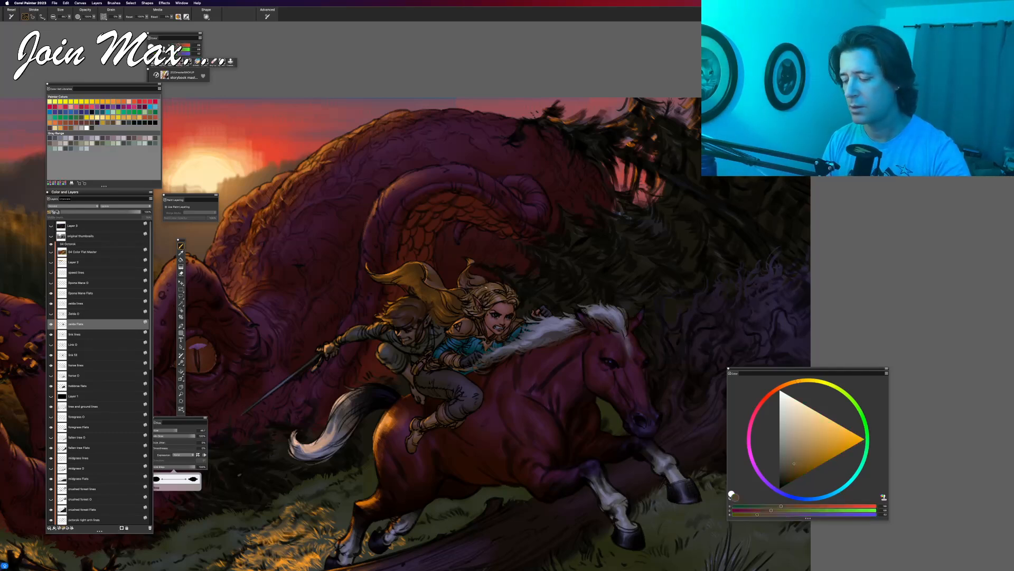
pyautogui.click(793, 506)
pyautogui.click(783, 511)
pyautogui.click(769, 515)
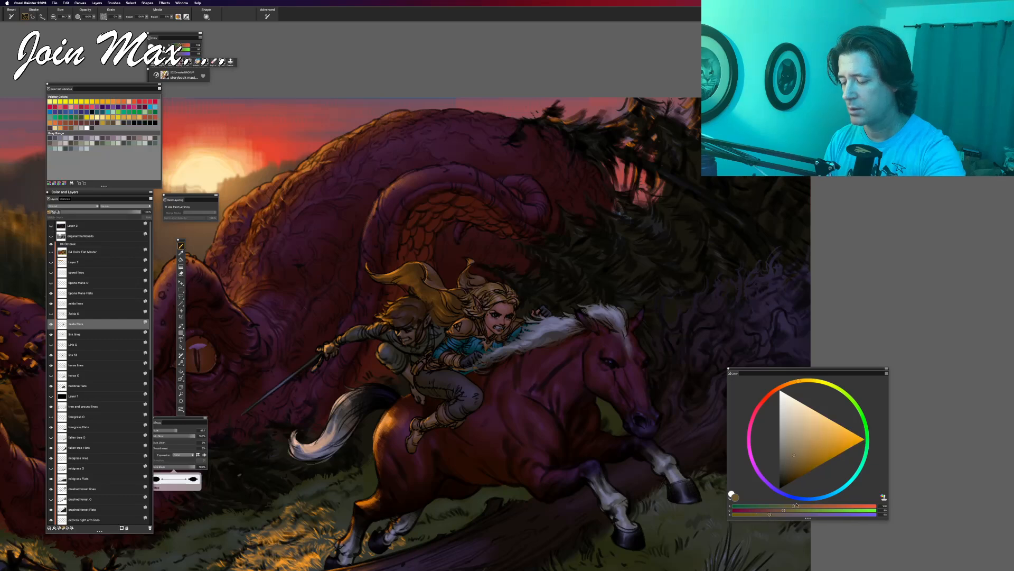
pyautogui.click(867, 506)
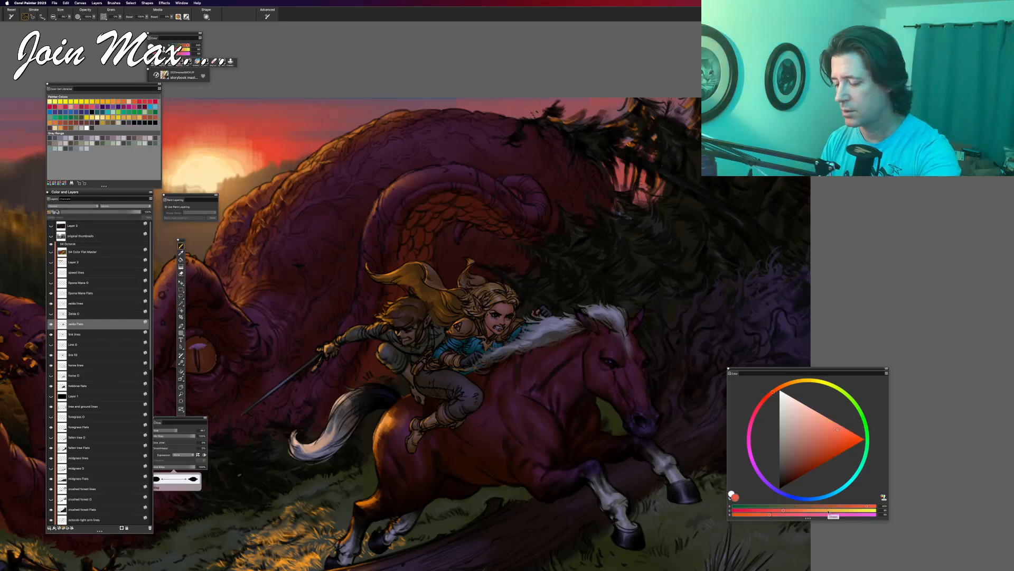
pyautogui.click(832, 510)
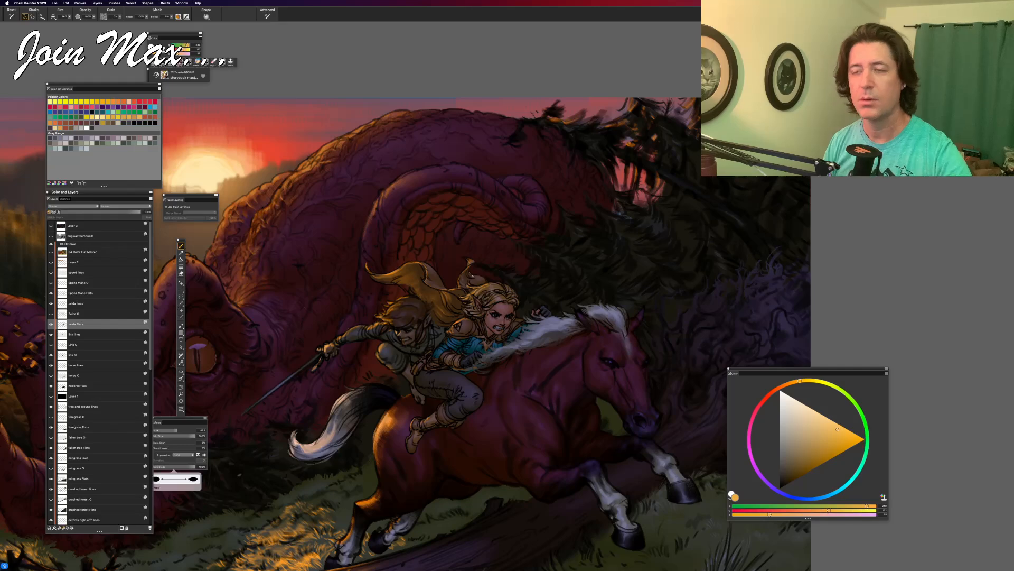
# Step: Examine the lighting on the blonde rider, comparing close-up views with the whole composition
pyautogui.press('super+=')
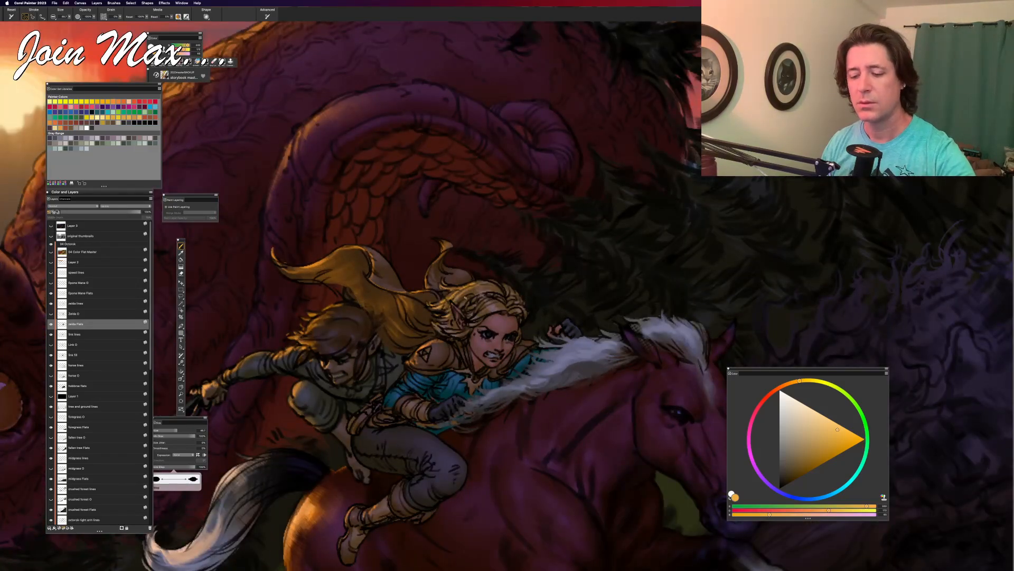
pyautogui.moveTo(472, 308); pyautogui.dragTo(540, 234)
pyautogui.press('super+=')
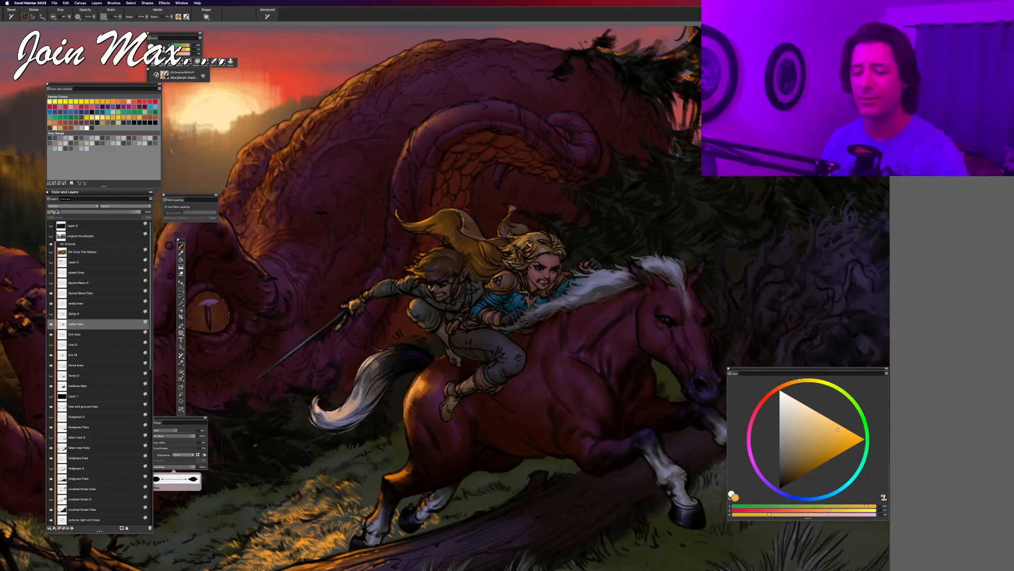
pyautogui.press('super+minus')
pyautogui.press('super+minus')
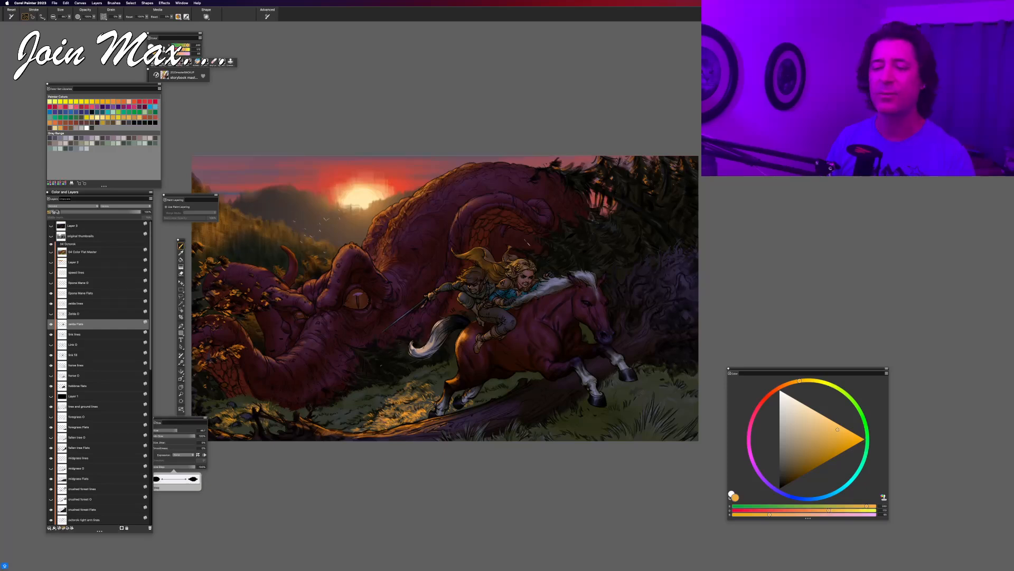
pyautogui.press('super+plus')
pyautogui.press('super+plus')
pyautogui.press('super+plus')
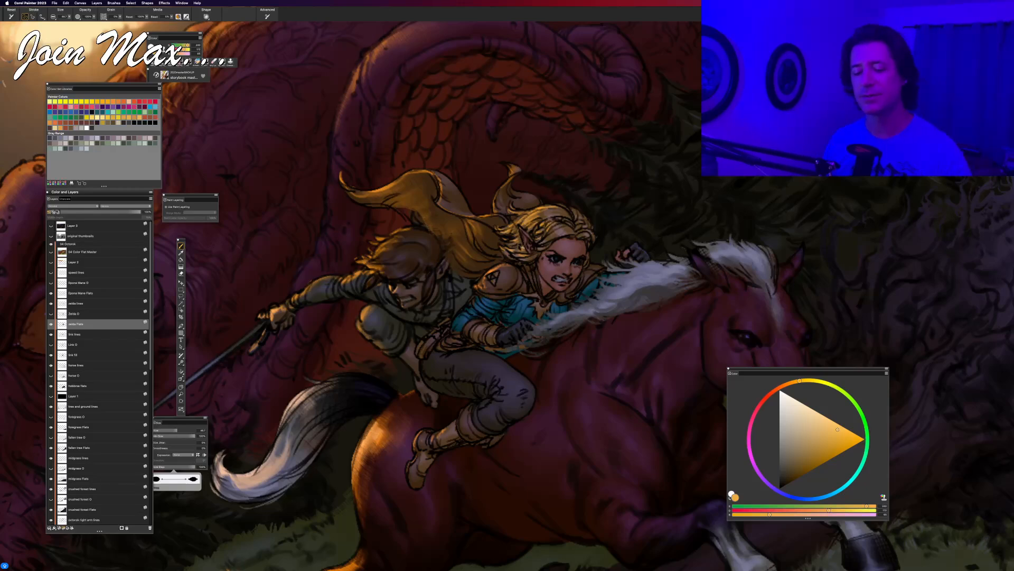
# Step: Sample the dark brown at the hip of the trousers and shift the colour to a bright warm orange
pyautogui.keyDown('alt'); pyautogui.click(427, 370); pyautogui.keyUp('alt')
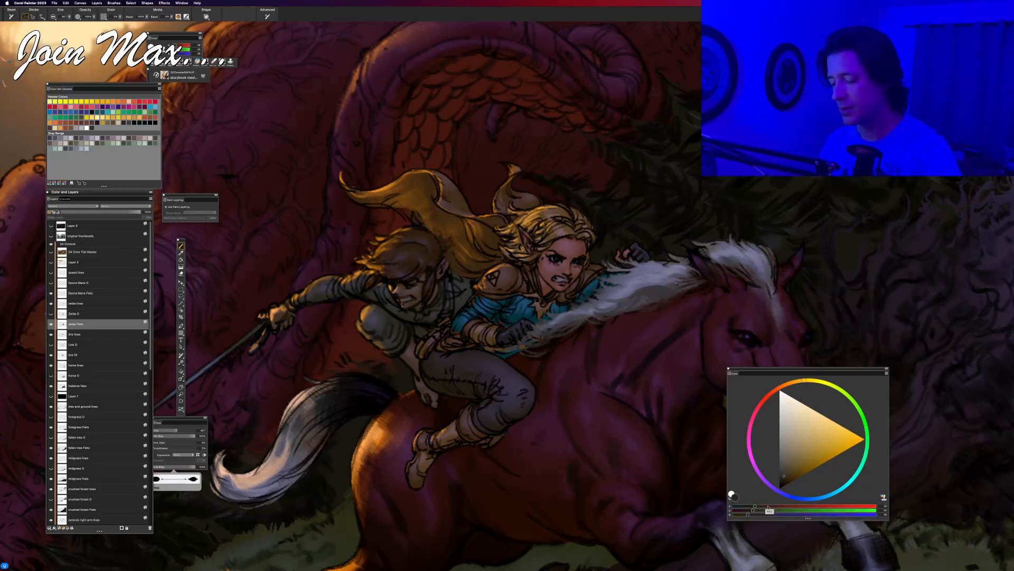
pyautogui.click(768, 505)
pyautogui.click(765, 510)
pyautogui.click(760, 514)
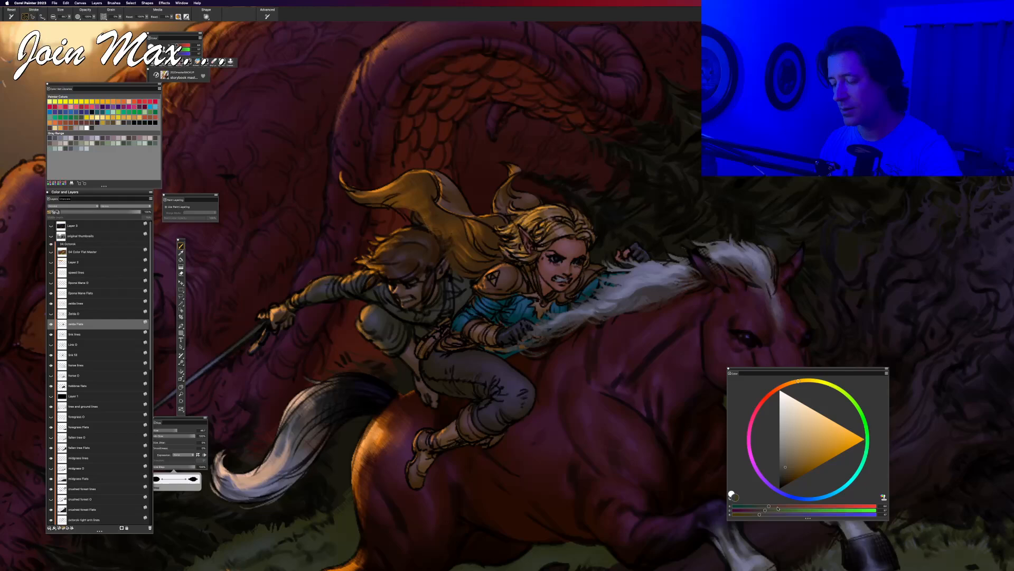
pyautogui.click(855, 505)
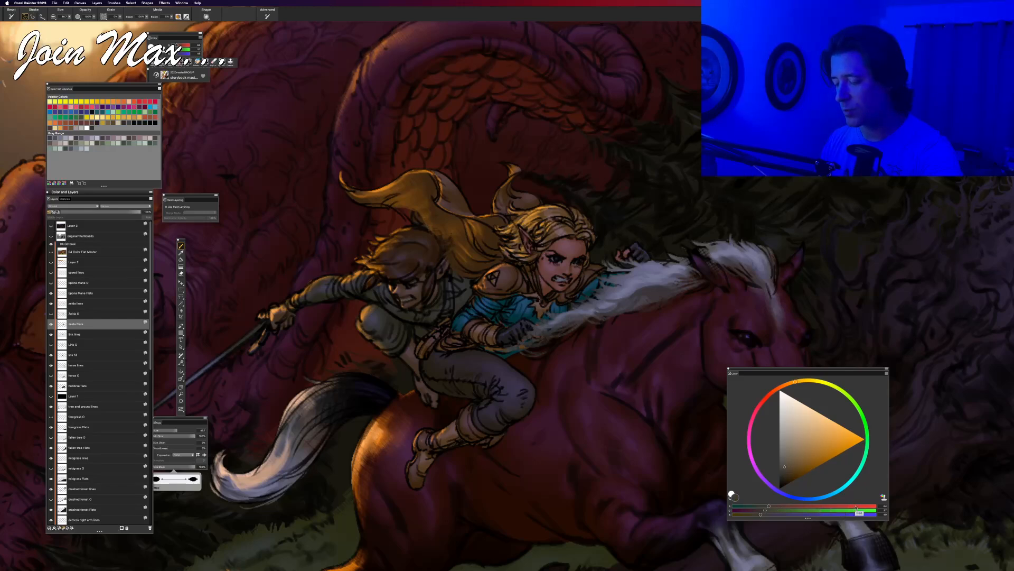
pyautogui.click(812, 509)
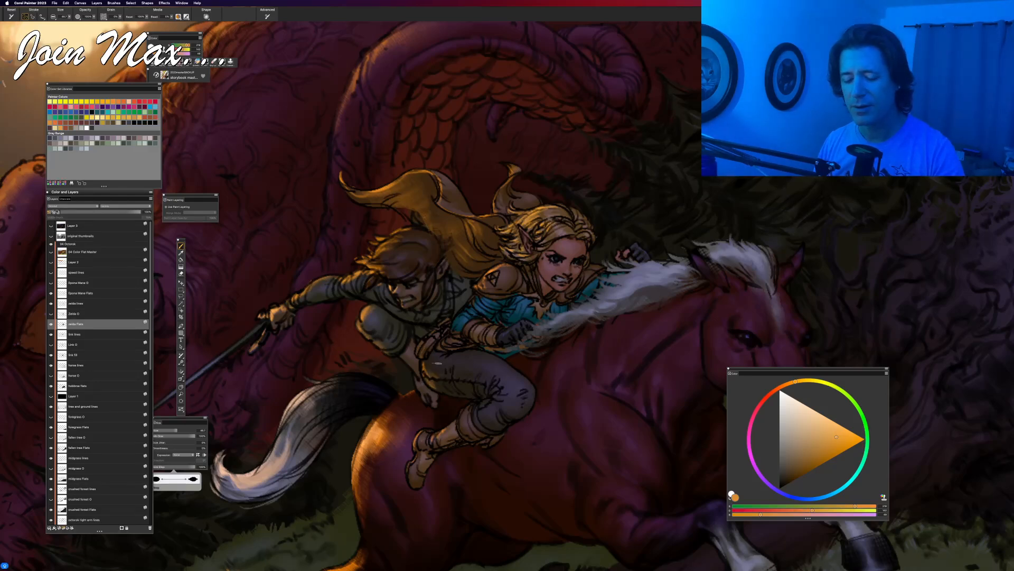
# Step: Compare the riders' lighting close up with the whole illustration and undo the last brush stroke
pyautogui.press('super+0')
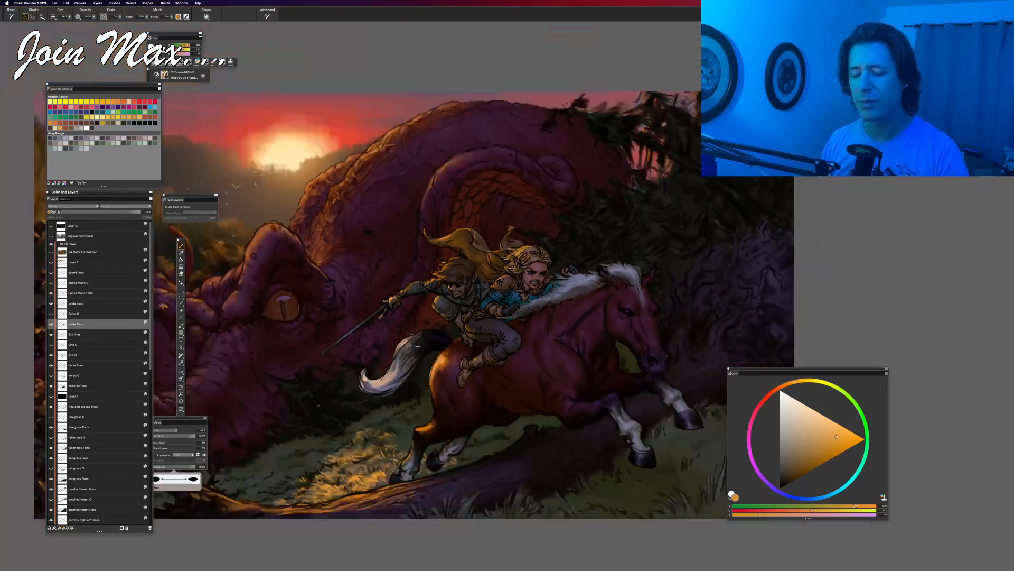
pyautogui.press('super+plus')
pyautogui.press('super+minus')
pyautogui.press('super+minus')
pyautogui.press('super+minus')
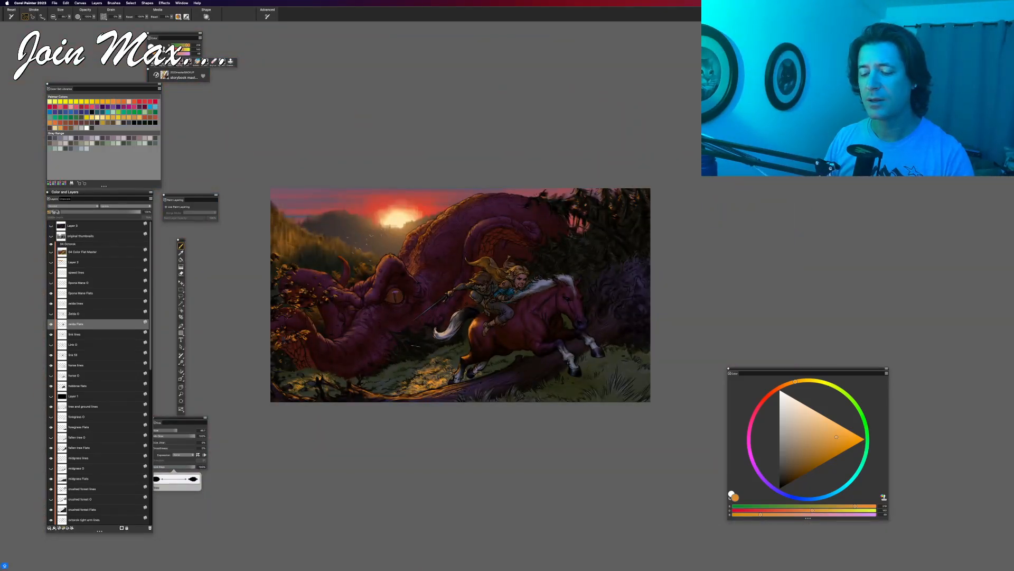
pyautogui.press('super+plus')
pyautogui.press('super+plus')
pyautogui.press('super+plus')
pyautogui.press('super+plus')
pyautogui.press('super+z')
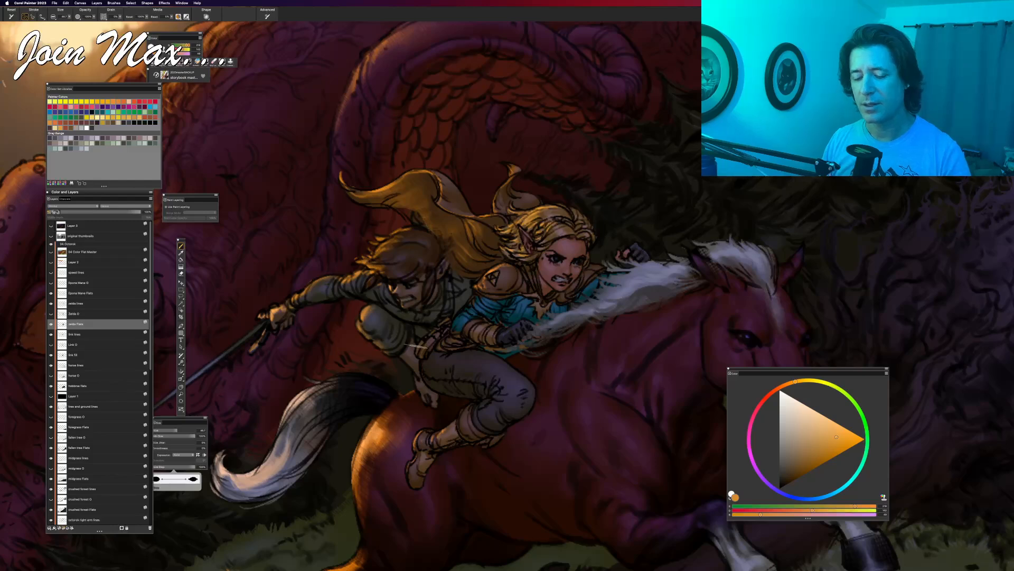
# Step: Review the complete composition at reduced size to judge how the riders read against the dragon
pyautogui.press('super+minus')
pyautogui.press('super+minus')
pyautogui.press('super+minus')
pyautogui.press('super+minus')
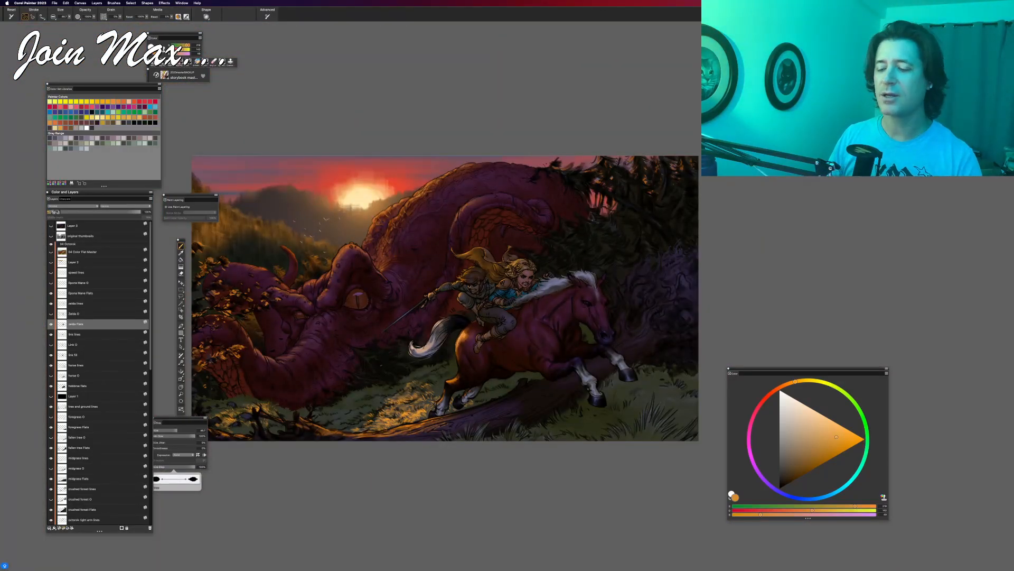
pyautogui.press('super+minus')
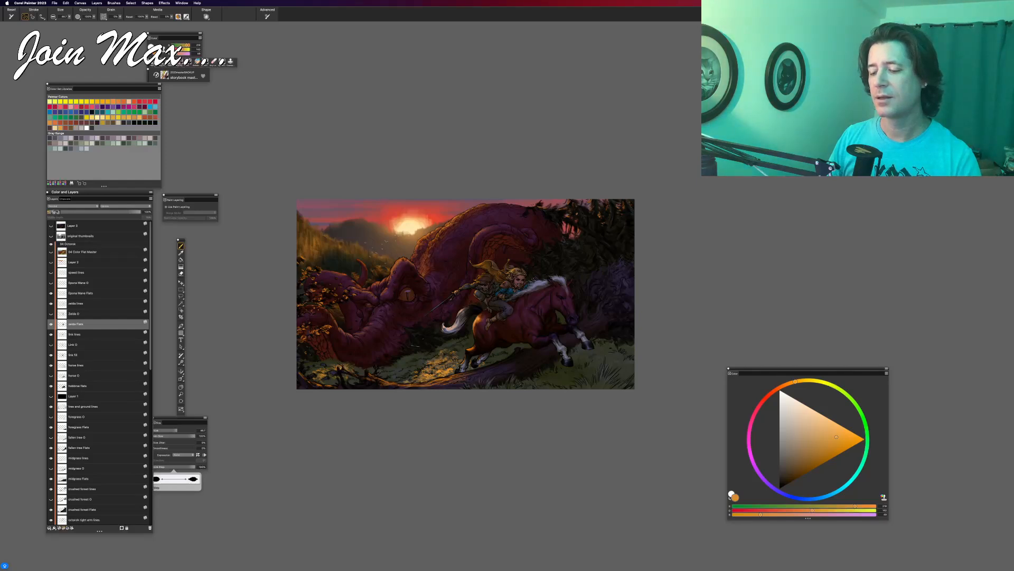
pyautogui.press('super+equal')
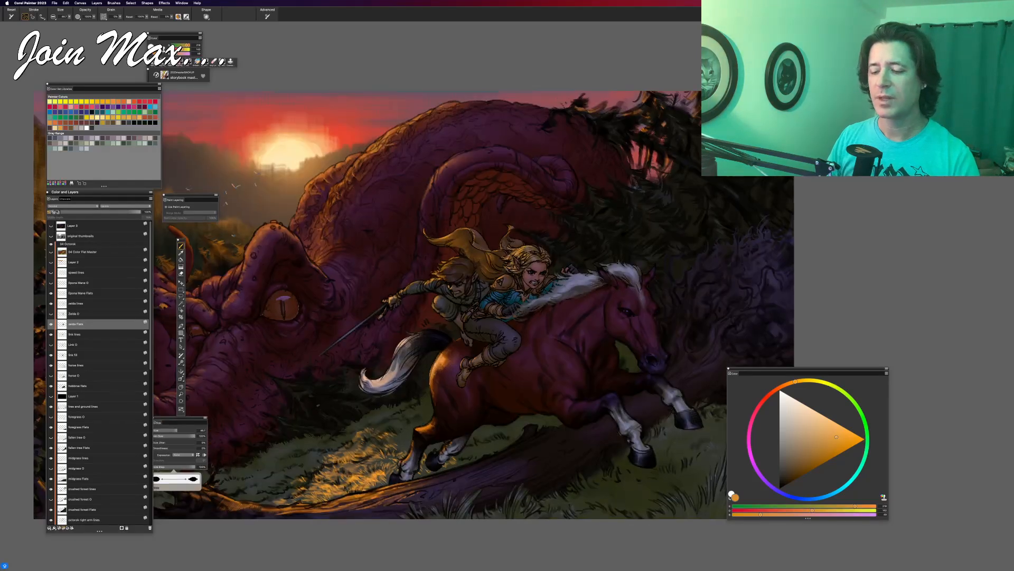
# Step: Sample the grey of the horse's mane, check the mane layer's visibility, and make Epona Mane Flats the active layer
pyautogui.keyDown('alt'); pyautogui.click(585, 283); pyautogui.keyUp('alt')
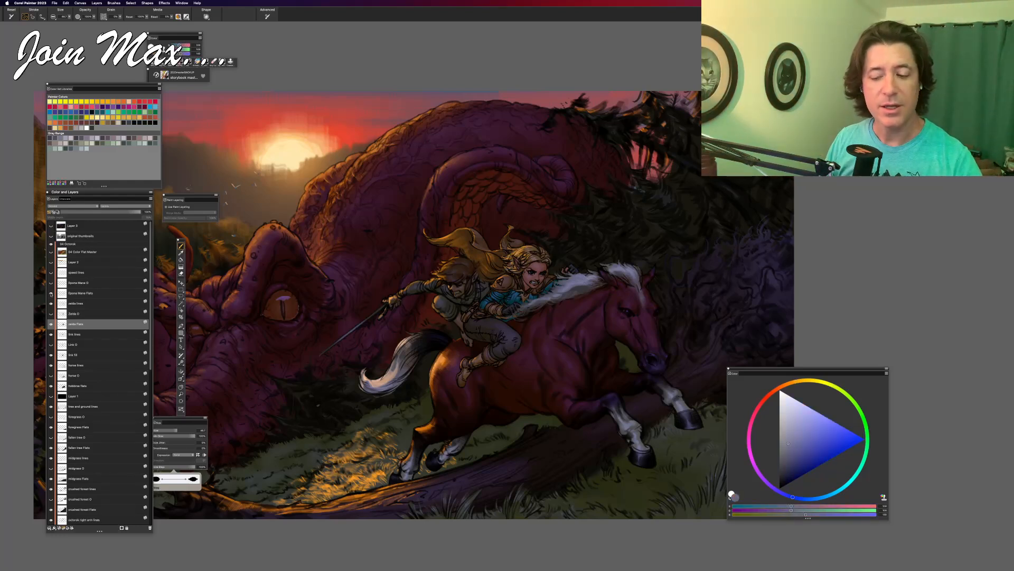
pyautogui.click(51, 294)
pyautogui.click(51, 294)
pyautogui.click(80, 293)
pyautogui.moveTo(484, 416); pyautogui.dragTo(341, 401)
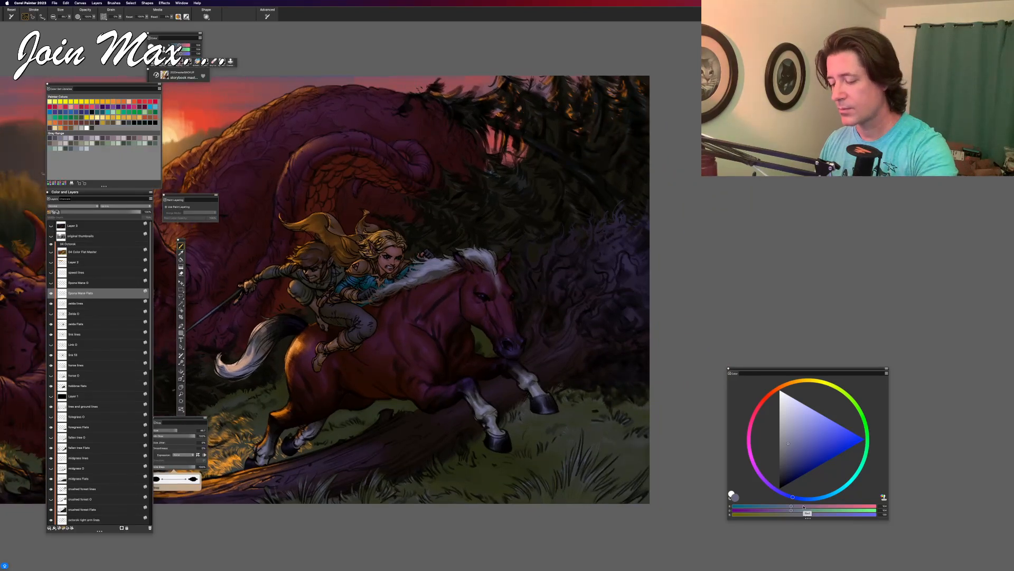
# Step: Lighten the sampled mane grey and shift it to a pale warm peach
pyautogui.click(803, 506)
pyautogui.click(804, 510)
pyautogui.click(816, 514)
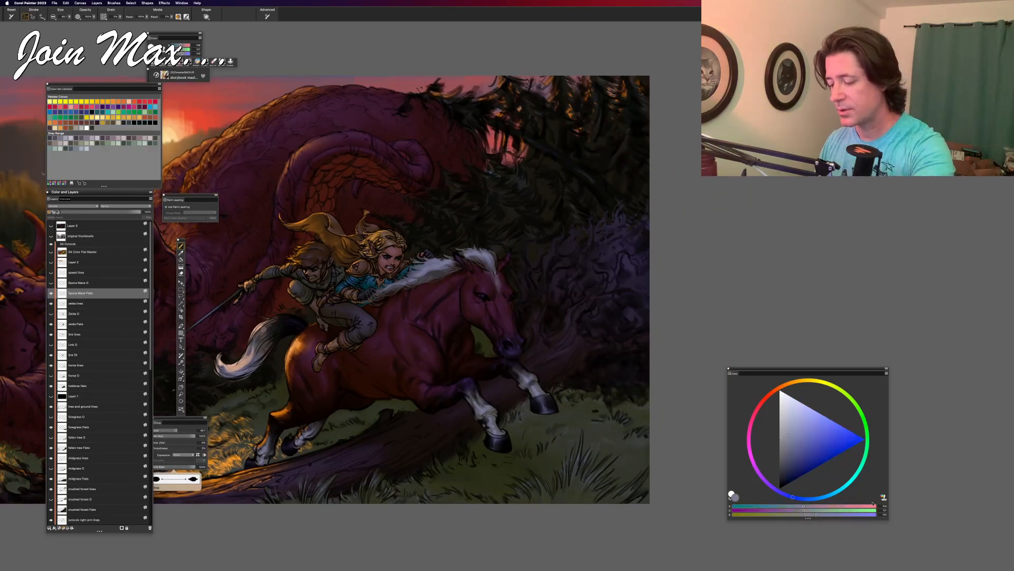
pyautogui.click(873, 505)
pyautogui.click(846, 511)
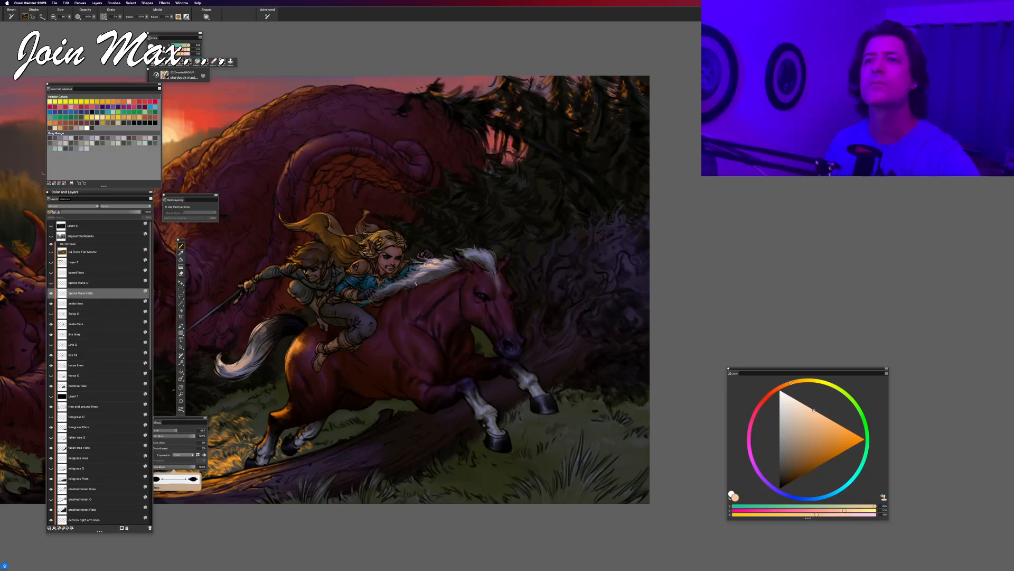
# Step: Paint a pale peach highlight on the horse's mane near the blonde rider and check it against the whole composition
pyautogui.press('super+plus')
pyautogui.moveTo(328, 224); pyautogui.dragTo(386, 228)
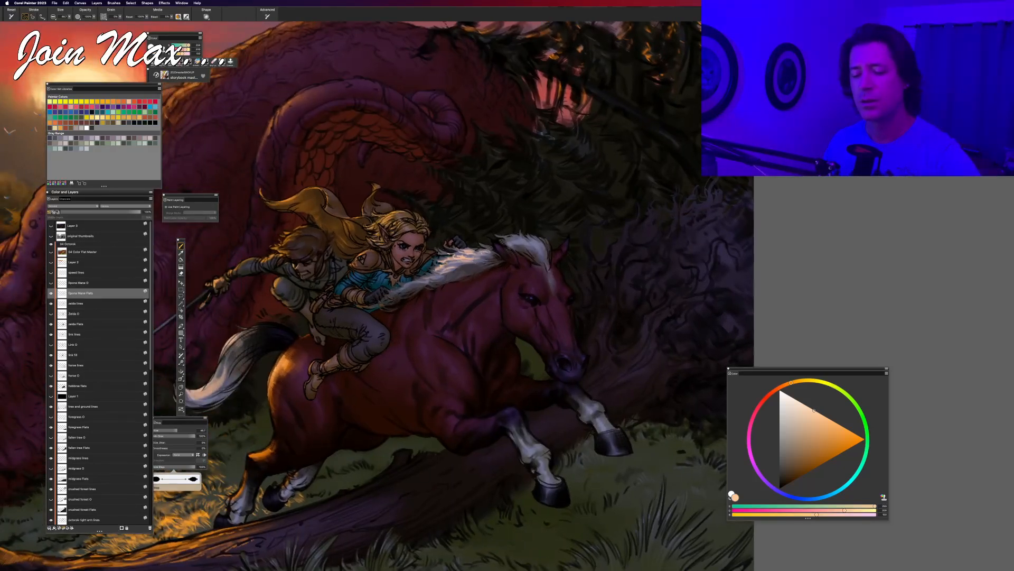
pyautogui.moveTo(418, 278); pyautogui.dragTo(449, 265)
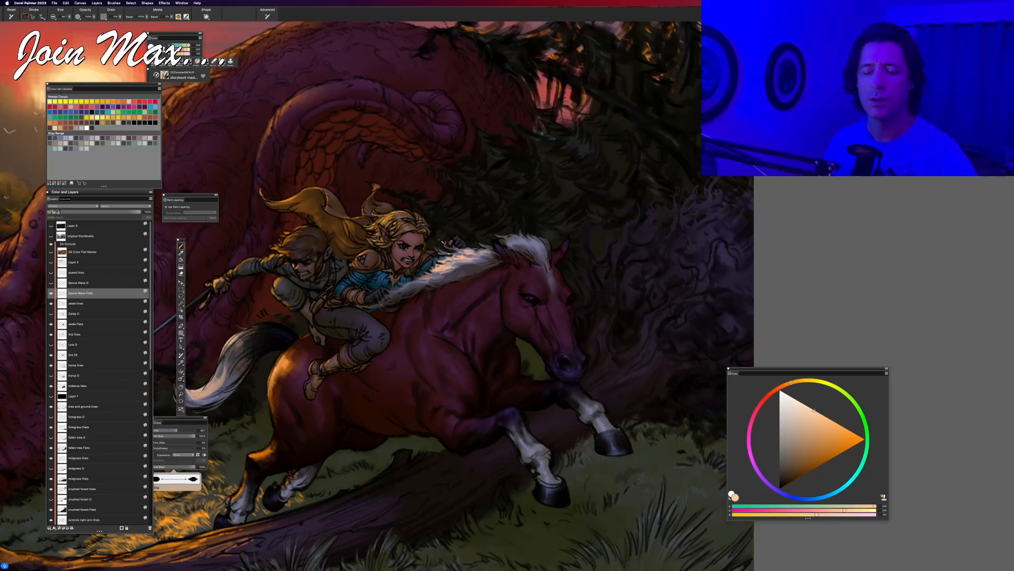
pyautogui.press('super+0')
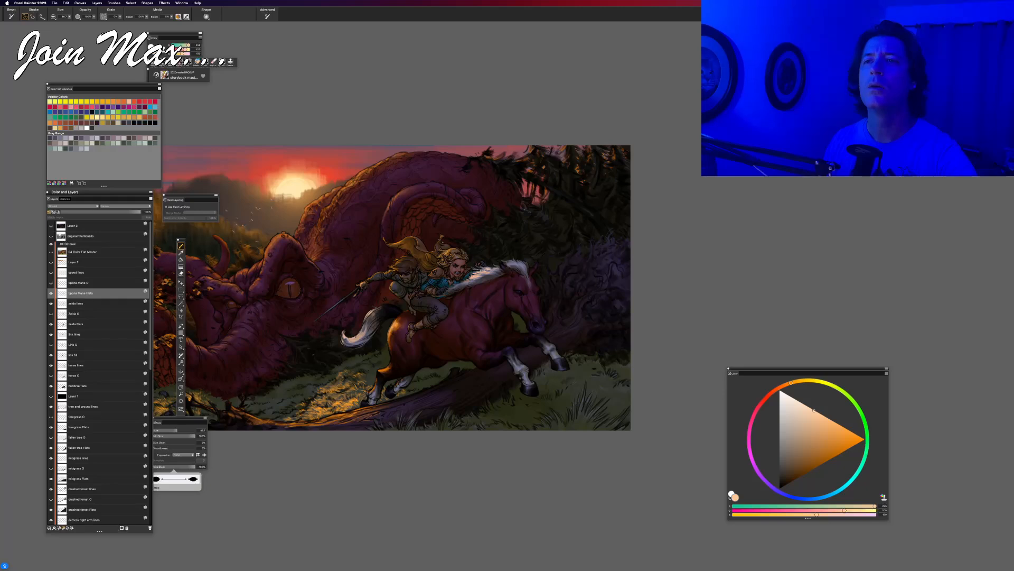
pyautogui.press('super+plus')
pyautogui.press('super+plus')
# Step: Undo the recent highlight strokes on the horse's mane
pyautogui.press('super+z')
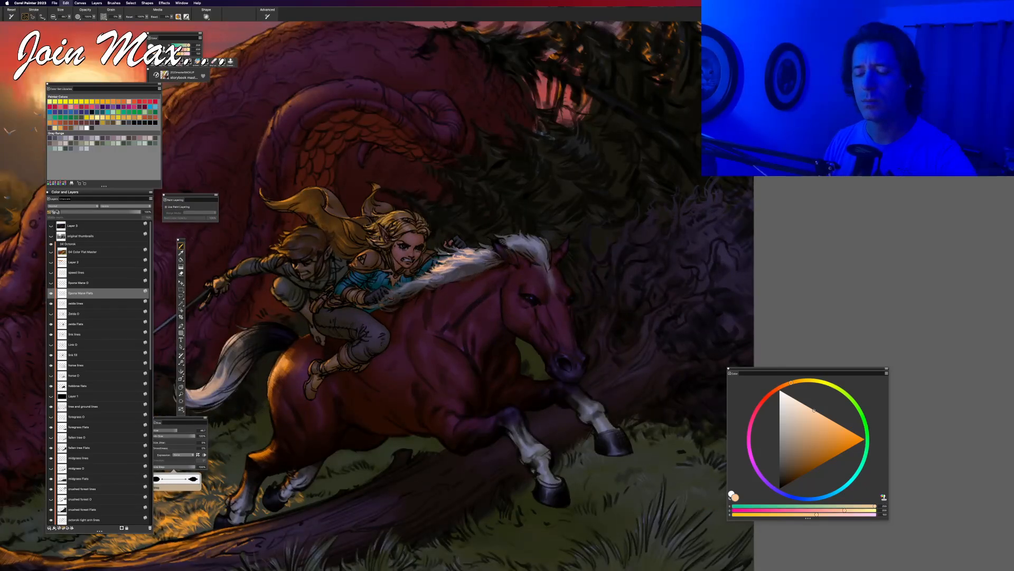
pyautogui.press('super+z')
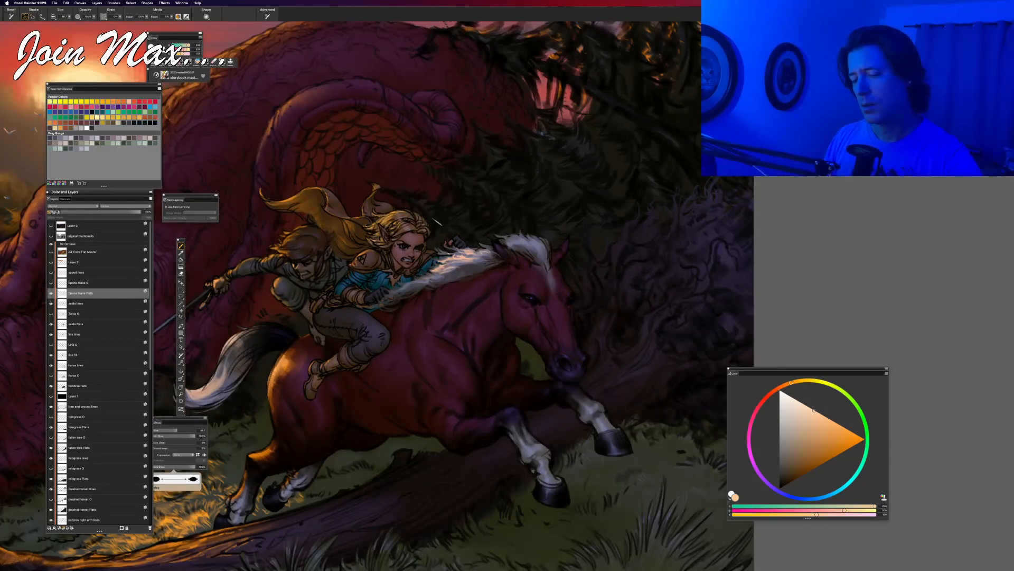
pyautogui.press('super+z')
pyautogui.press('super+z')
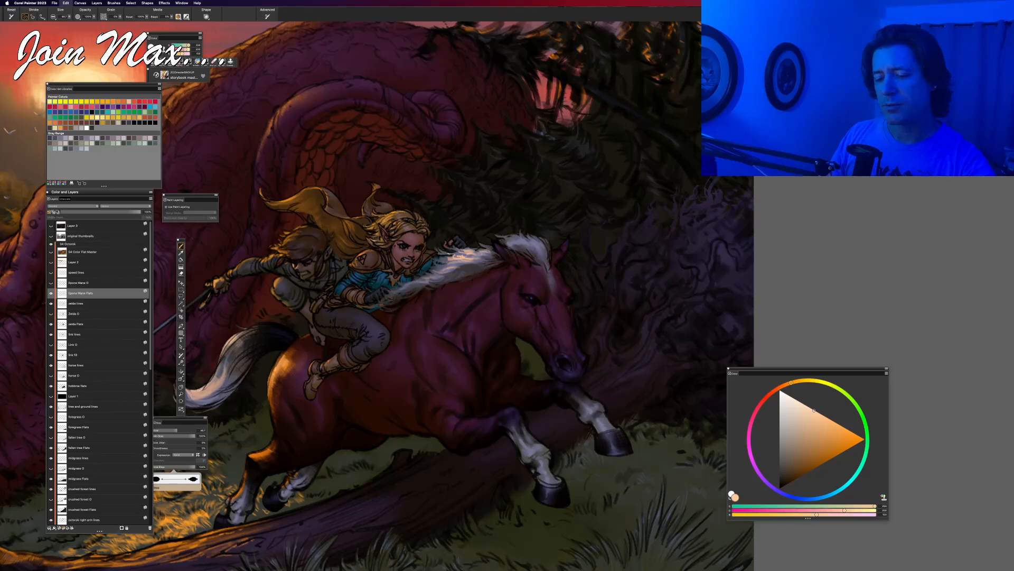
pyautogui.press('super+z')
pyautogui.press('super+z')
pyautogui.press('super+z')
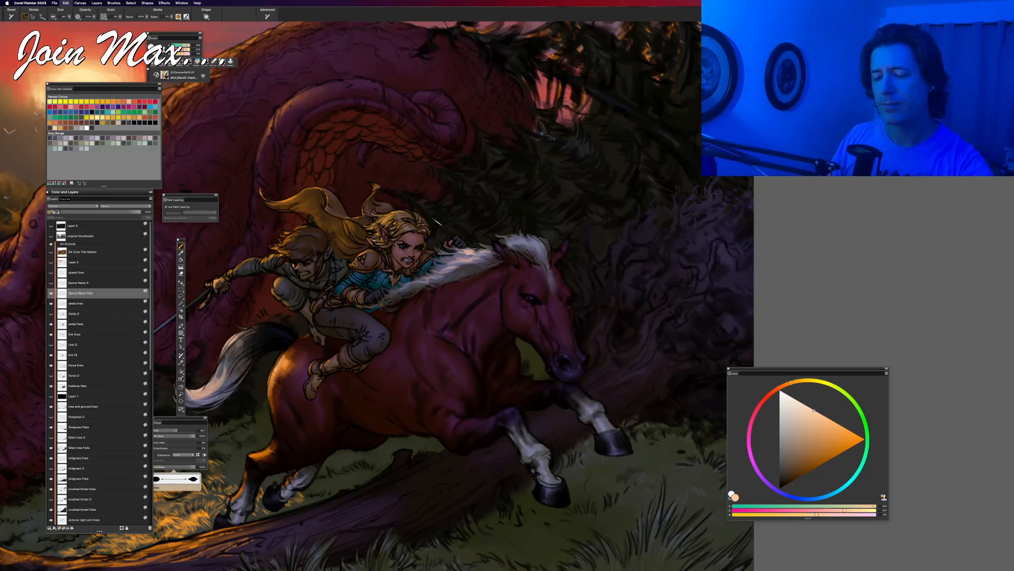
pyautogui.press('super+z')
pyautogui.press('super+z')
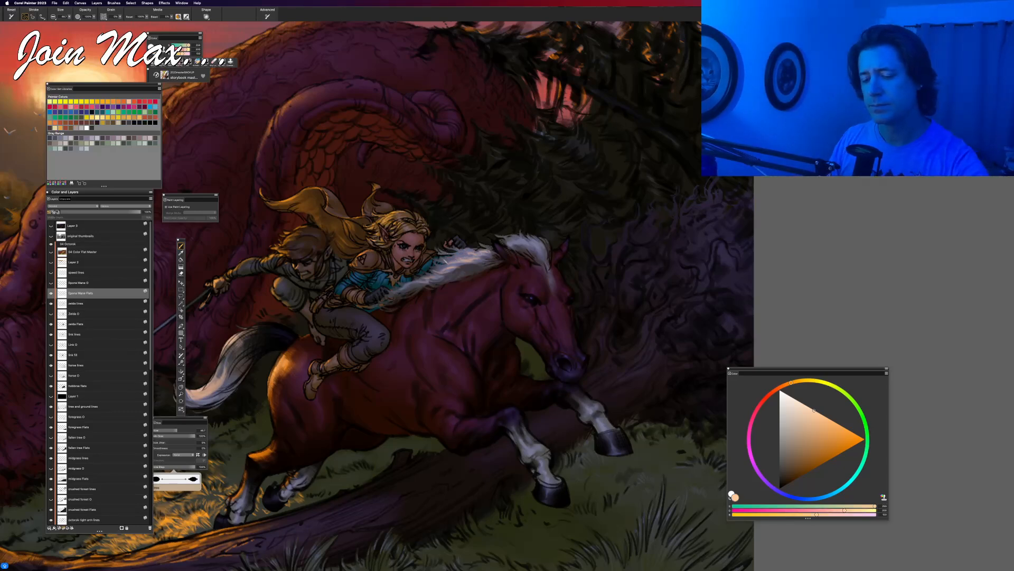
# Step: Paint short pale peach strokes along the horse's mane beside the blonde rider
pyautogui.moveTo(454, 258); pyautogui.dragTo(437, 263)
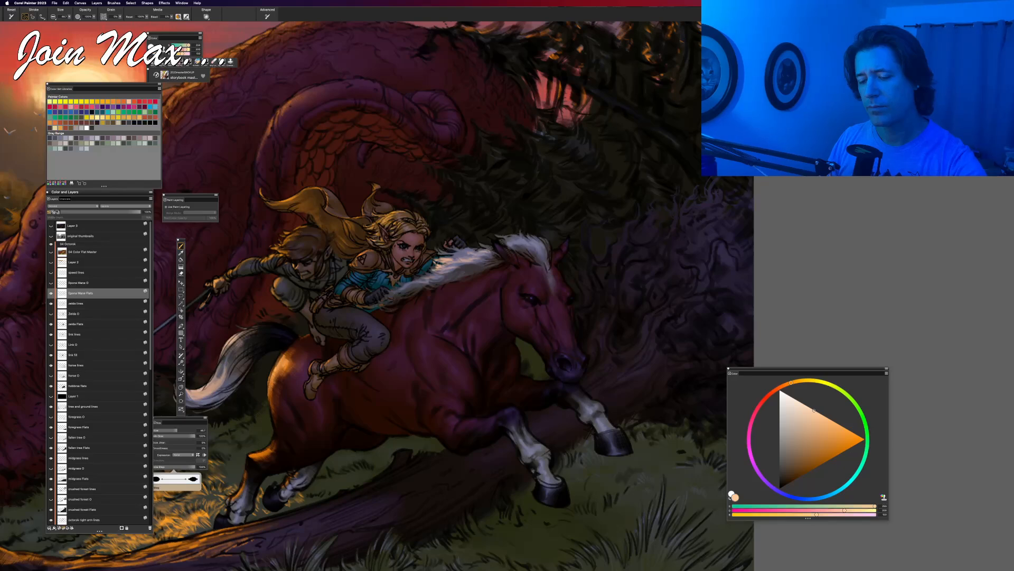
pyautogui.moveTo(461, 254); pyautogui.dragTo(444, 254)
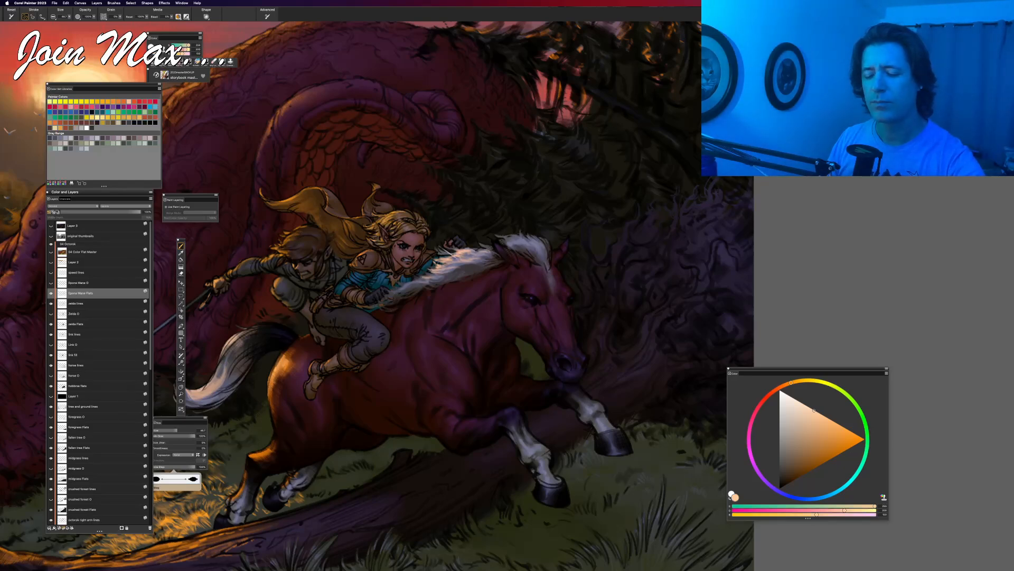
pyautogui.press('capslock')
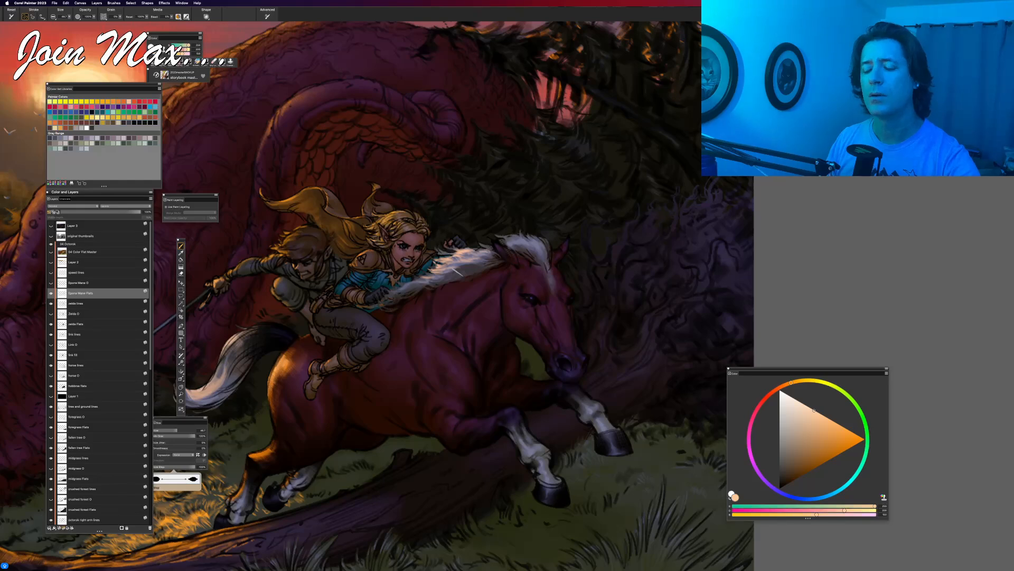
pyautogui.moveTo(434, 273); pyautogui.dragTo(416, 279)
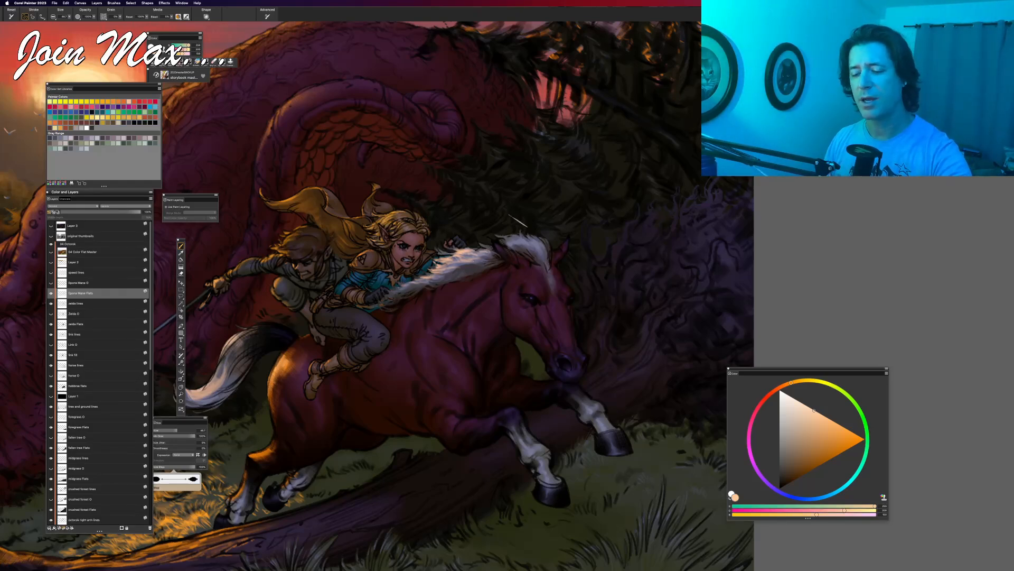
# Step: Make the horse's flats layer active and sample the pale peach highlight at the crest of the mane
pyautogui.keyDown('alt'); pyautogui.click(540, 284); pyautogui.keyUp('alt')
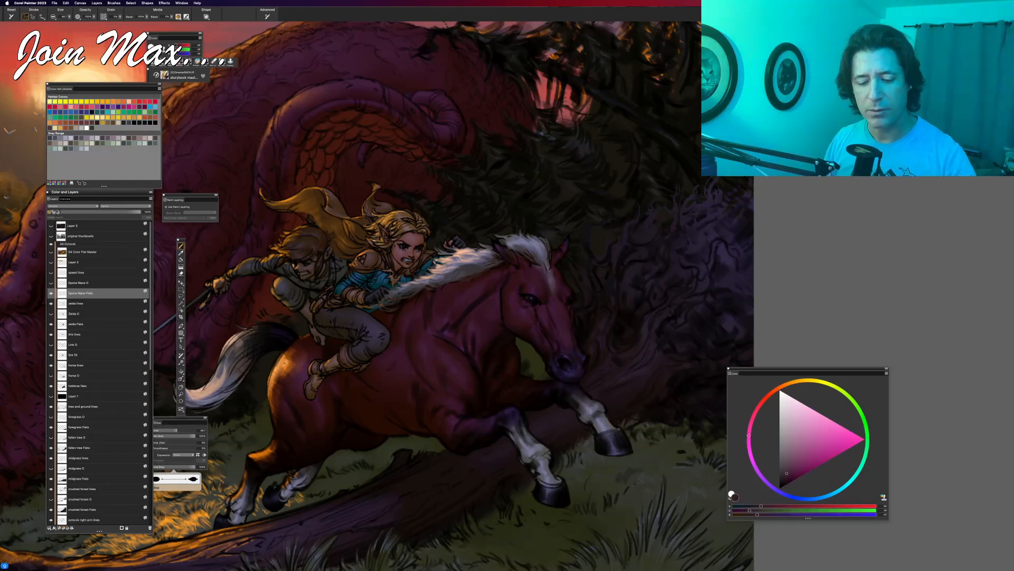
pyautogui.keyDown('alt'); pyautogui.click(283, 361); pyautogui.keyUp('alt')
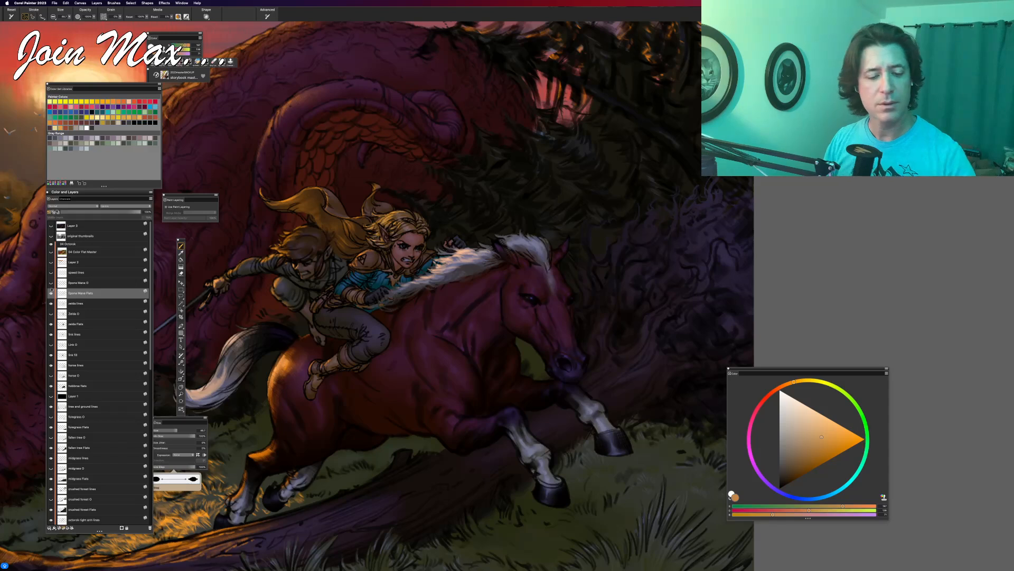
pyautogui.click(74, 386)
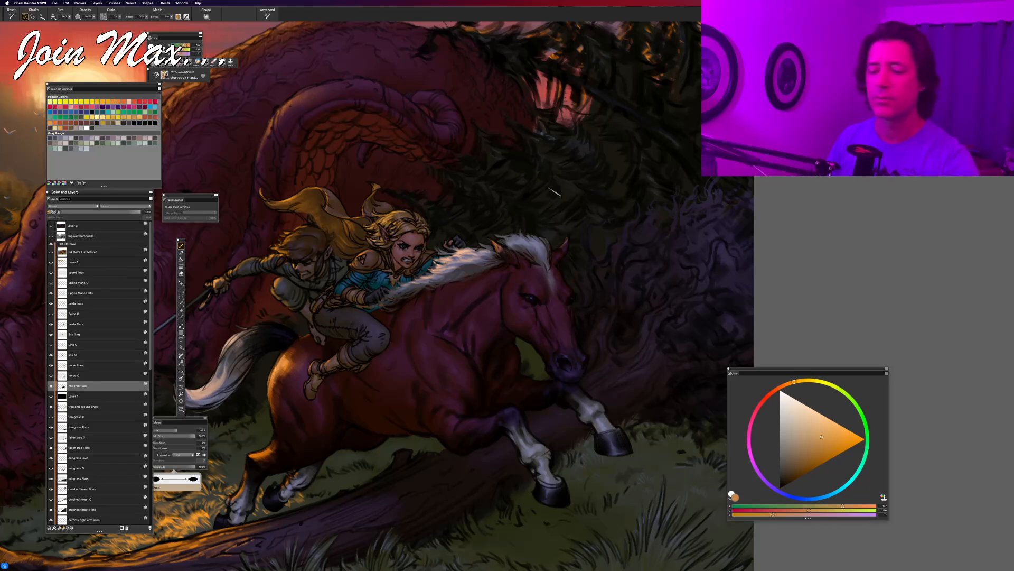
pyautogui.keyDown('alt'); pyautogui.click(504, 242); pyautogui.keyUp('alt')
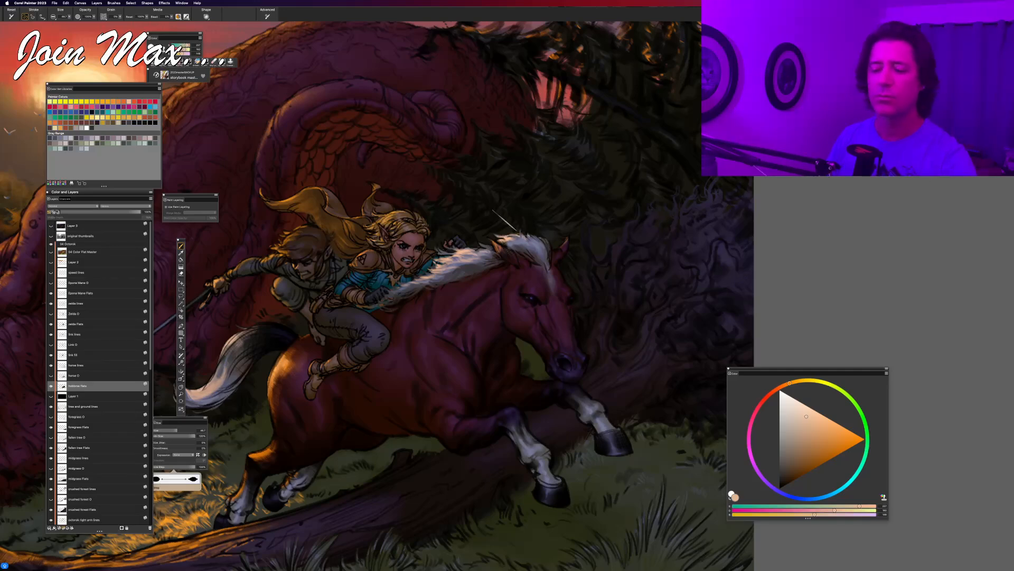
# Step: Compare the horse and riders in close and full views to judge the mane lighting within the composition
pyautogui.press('super+0')
pyautogui.press('super+plus')
pyautogui.press('super+plus')
pyautogui.press('super+plus')
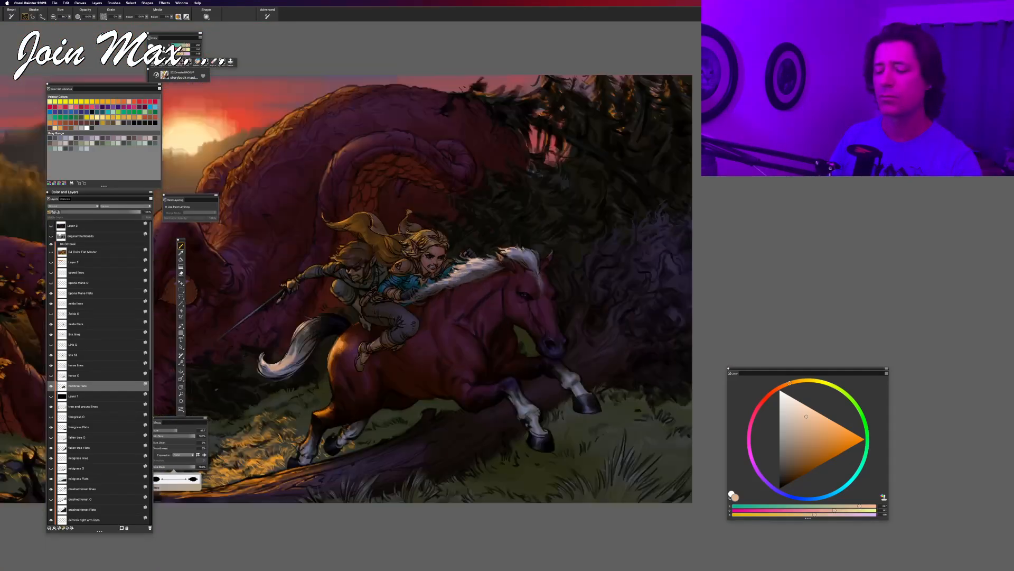
pyautogui.press('super+minus')
pyautogui.press('super+minus')
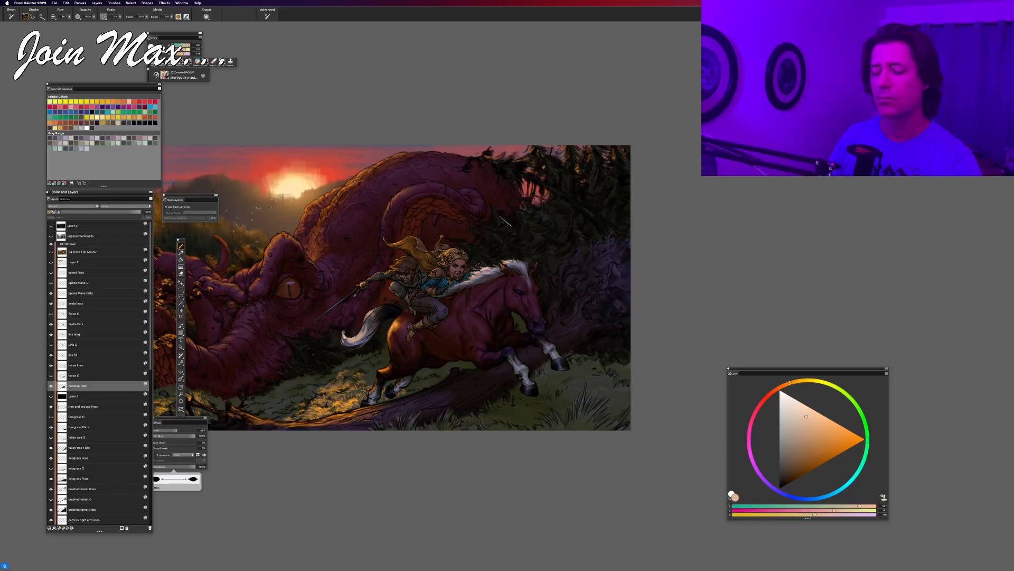
pyautogui.press('super+plus')
pyautogui.press('super+plus')
pyautogui.press('super+minus')
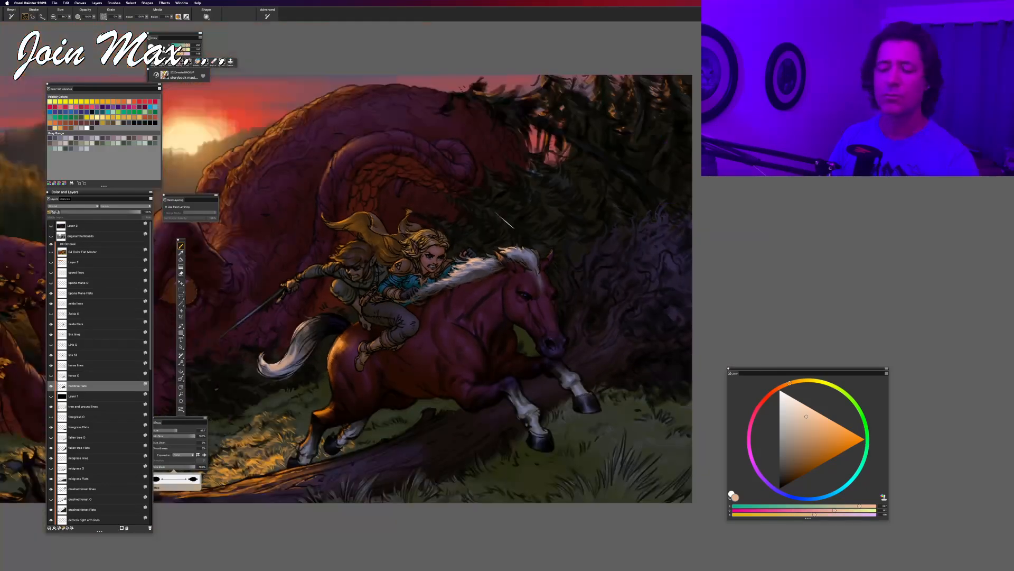
pyautogui.press('super+minus')
pyautogui.press('super+plus')
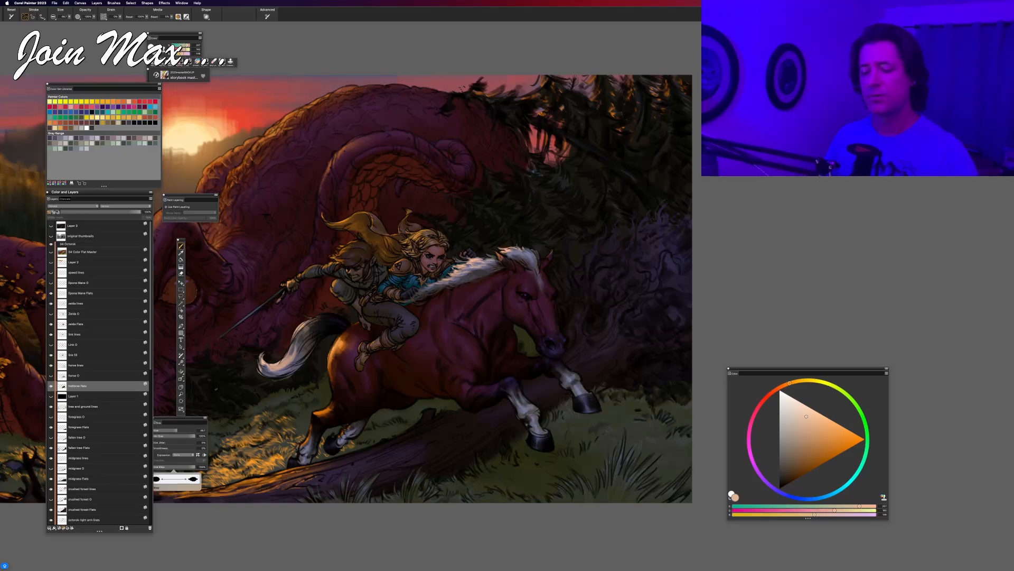
# Step: Sample the dark purple of the horse's body and shift it to a lighter, warm muted orange
pyautogui.keyDown('alt'); pyautogui.click(480, 316); pyautogui.keyUp('alt')
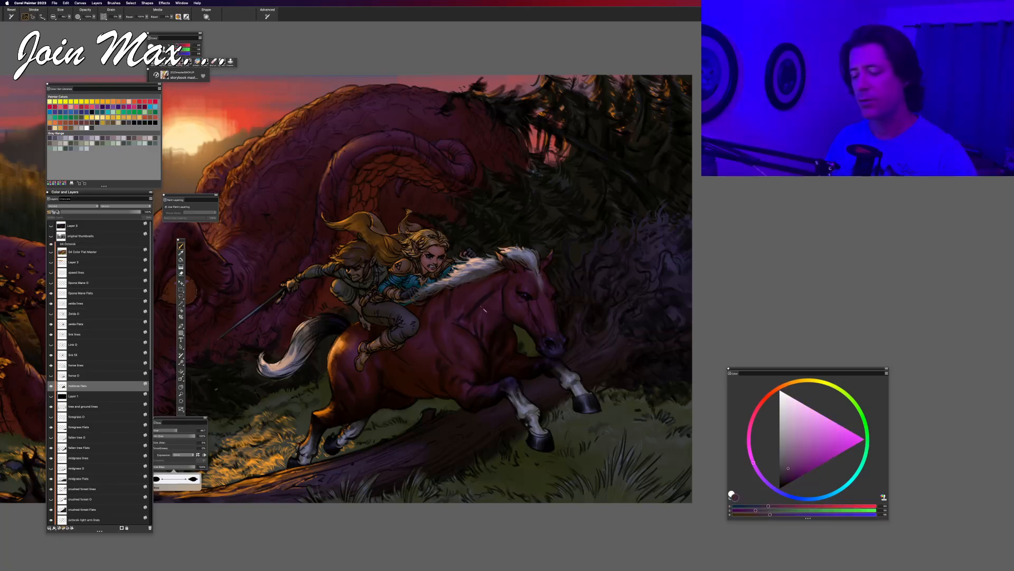
pyautogui.click(768, 510)
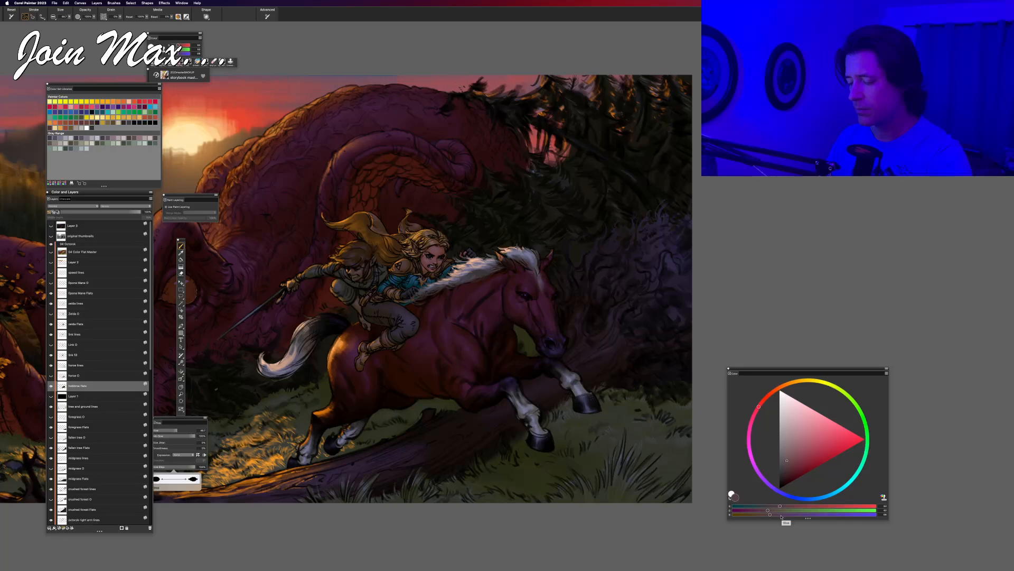
pyautogui.click(782, 514)
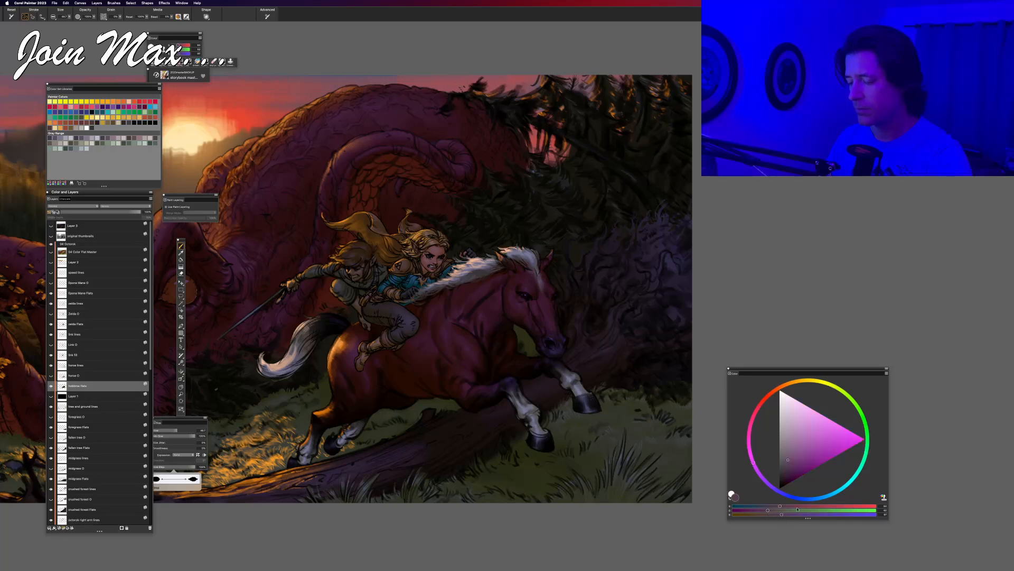
pyautogui.click(858, 506)
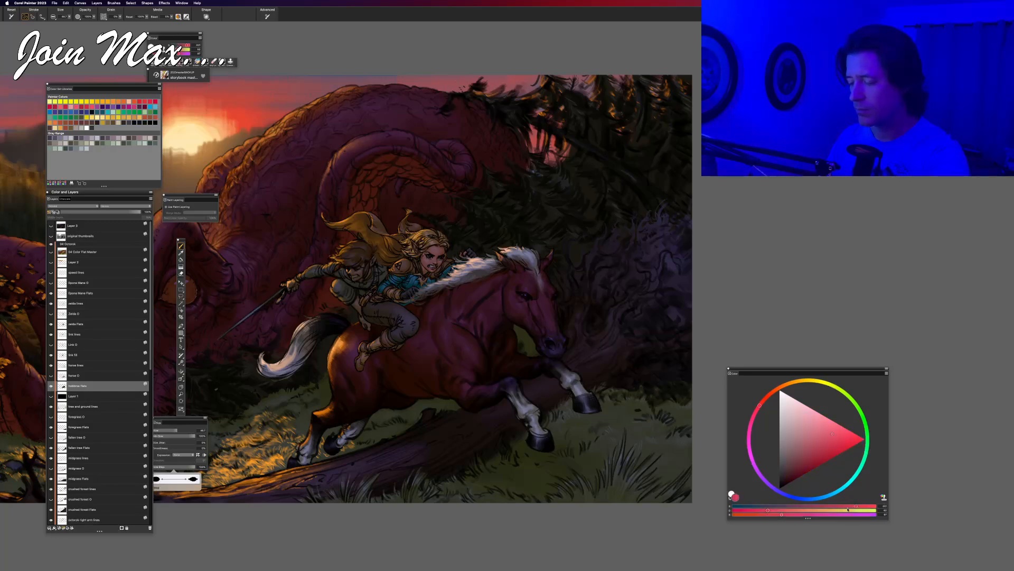
pyautogui.click(819, 510)
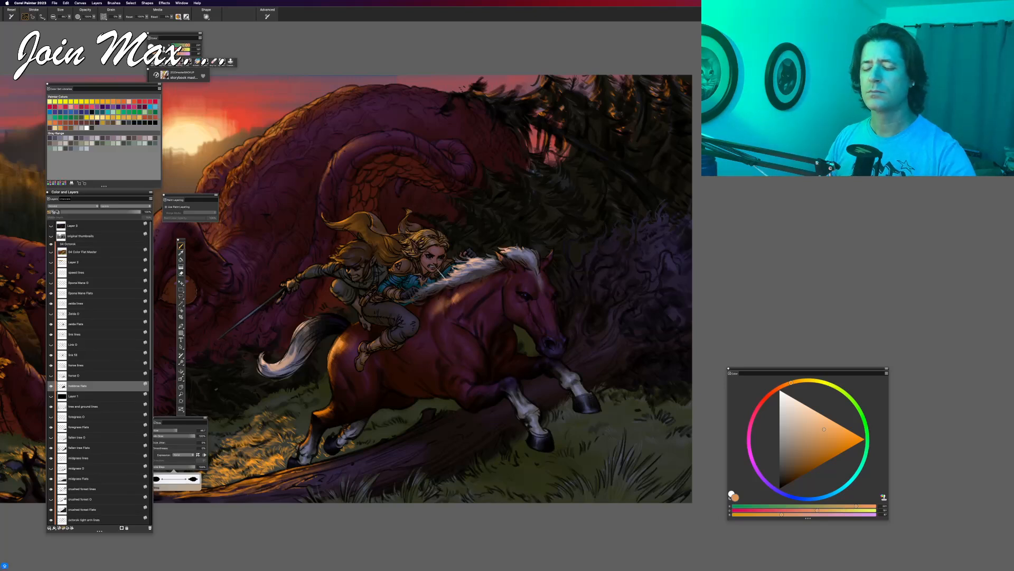
# Step: Check the whole composition at reduced size, return to the riders, and save the painting
pyautogui.press('super+minus')
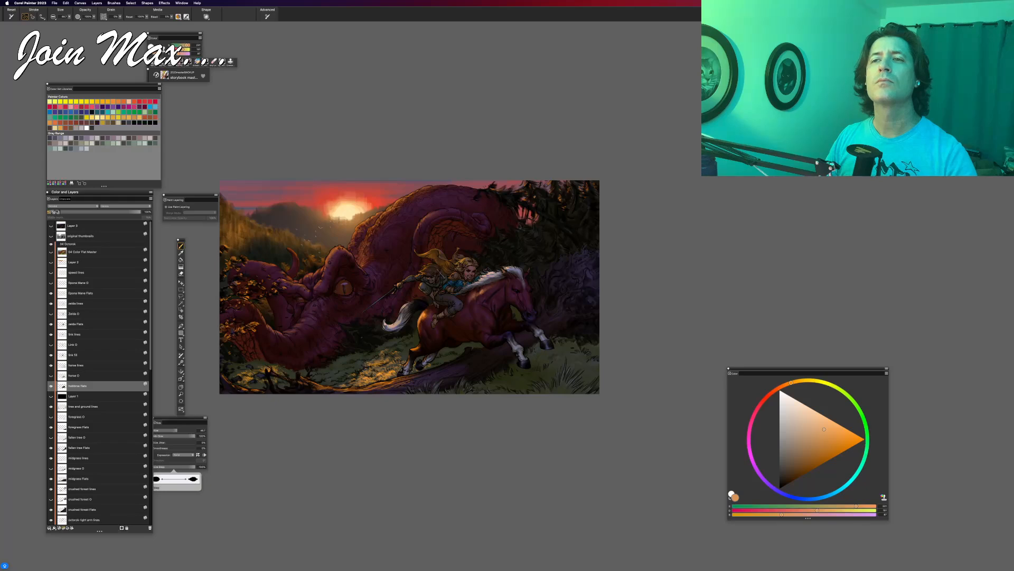
pyautogui.press('super+plus')
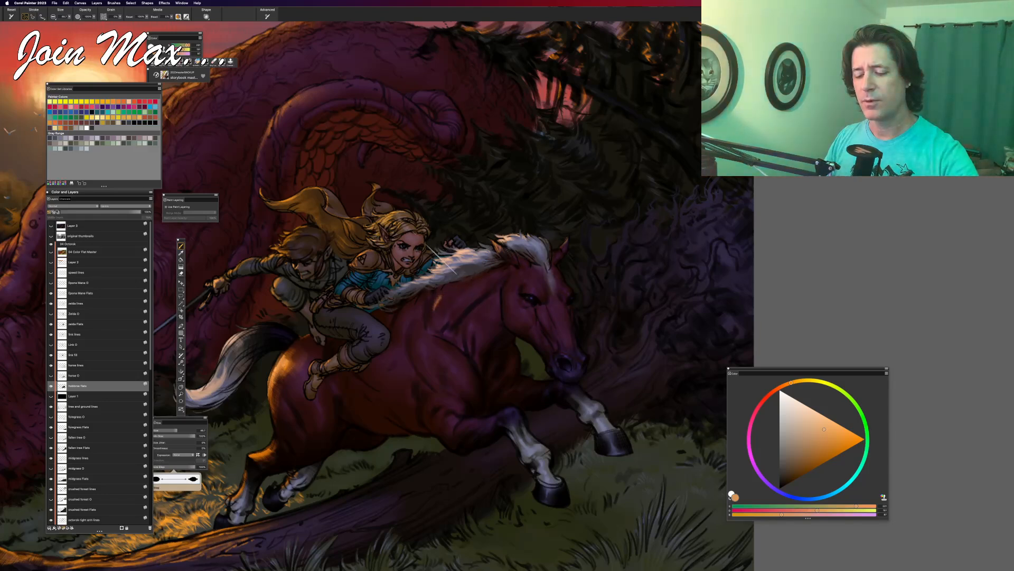
pyautogui.click(54, 2)
pyautogui.click(55, 75)
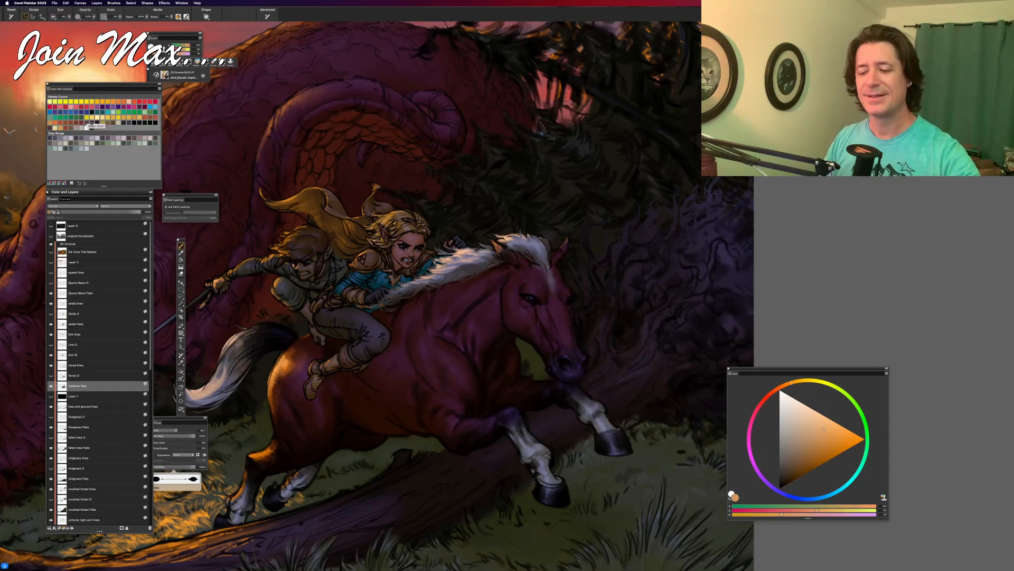
# Step: Try a muted orange highlight stroke on the horse's shoulder below the mane, undo it, and save the painting
pyautogui.moveTo(443, 315); pyautogui.dragTo(452, 290)
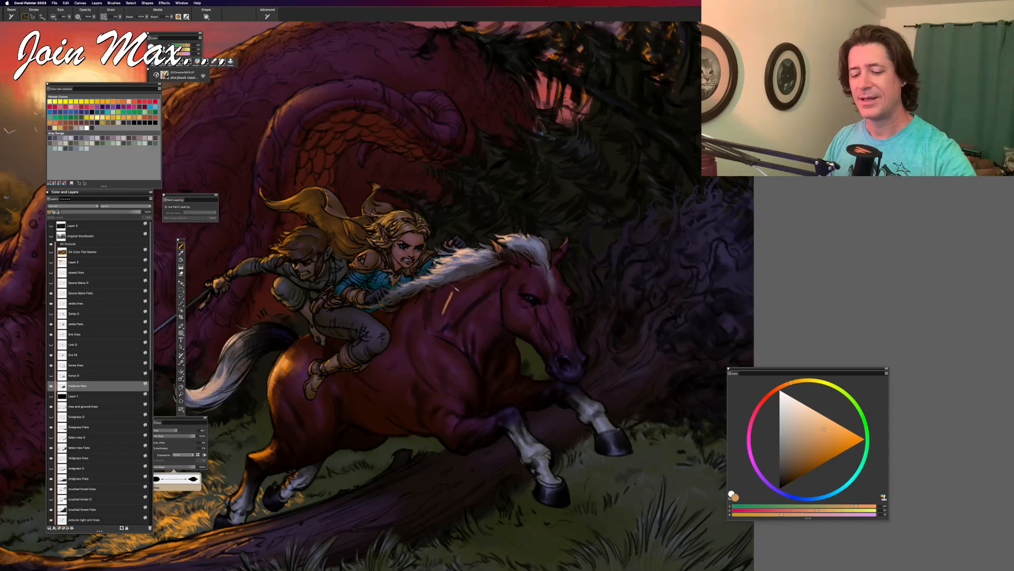
pyautogui.press('super+z')
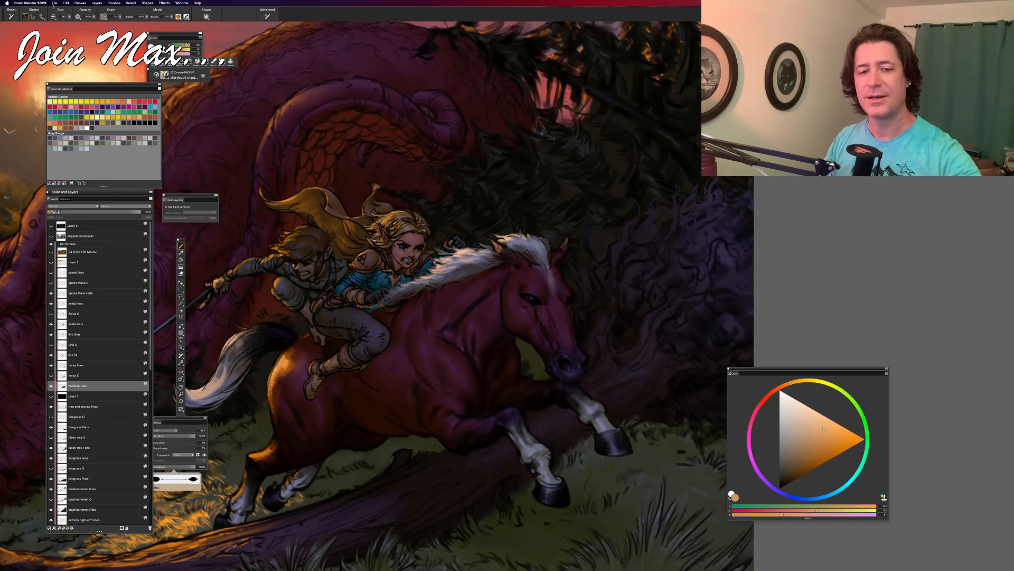
pyautogui.click(54, 3)
pyautogui.click(55, 78)
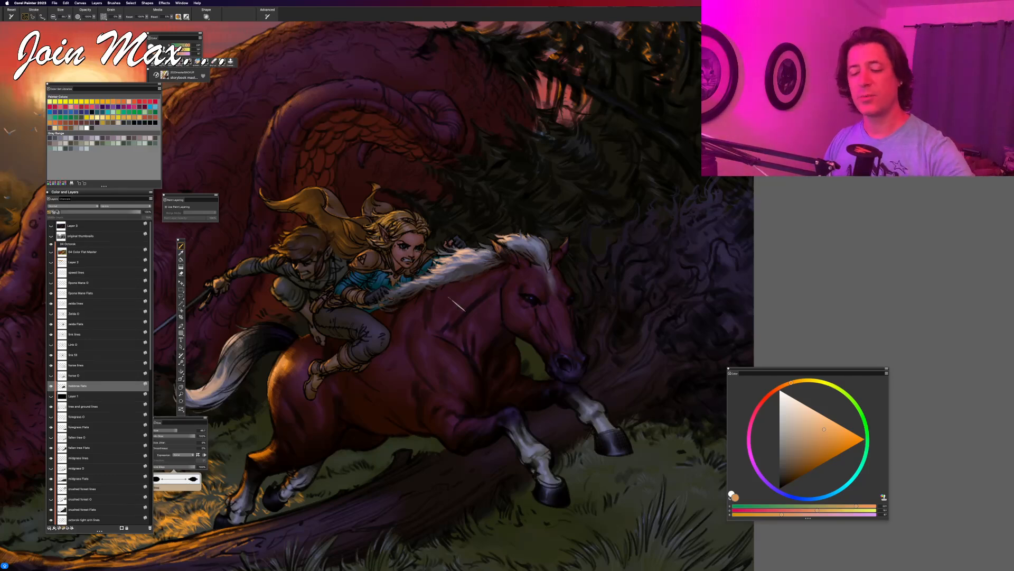
# Step: Examine the lighting on the horse's neck and shoulder up close and against the complete dragon scene
pyautogui.press('super+minus')
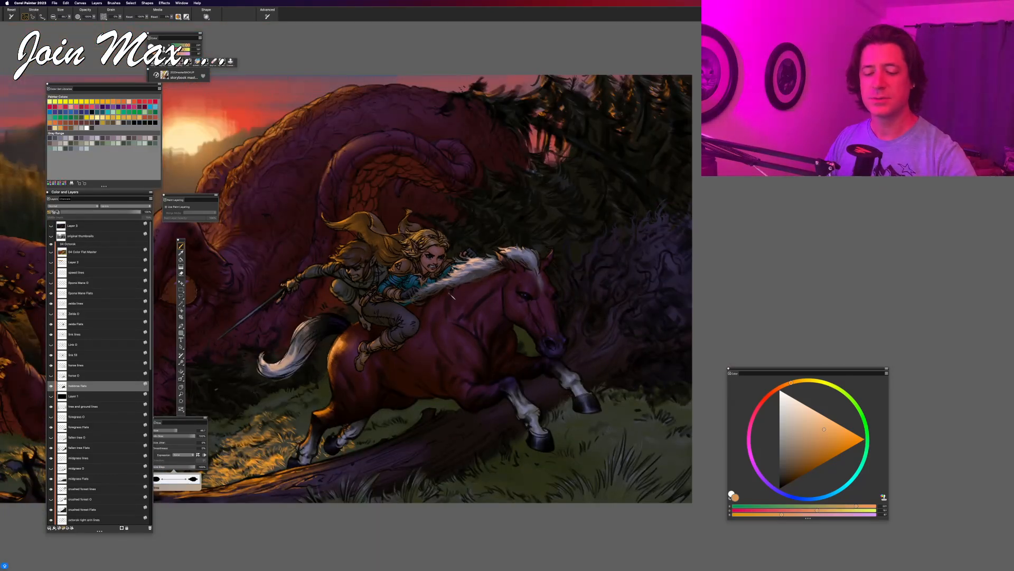
pyautogui.press('super+plus')
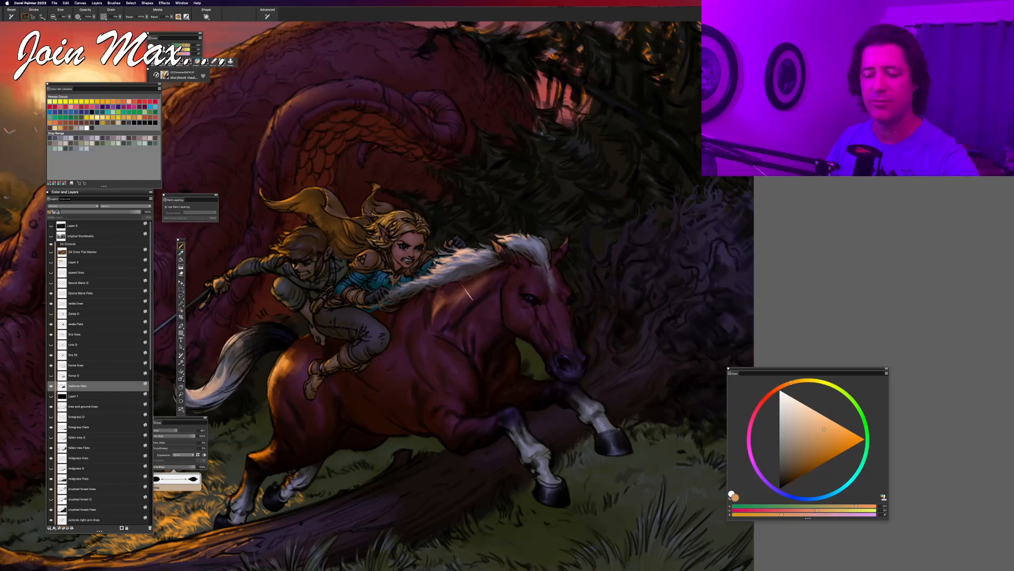
pyautogui.press('super+minus')
pyautogui.press('super+minus')
pyautogui.press('super+minus')
pyautogui.press('super+plus')
pyautogui.press('super+plus')
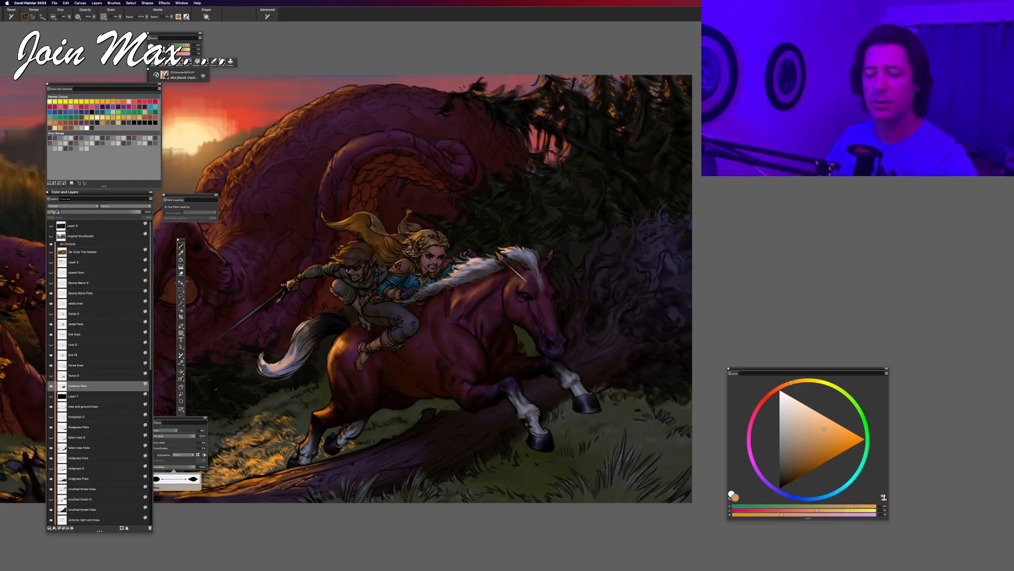
pyautogui.press('super+minus')
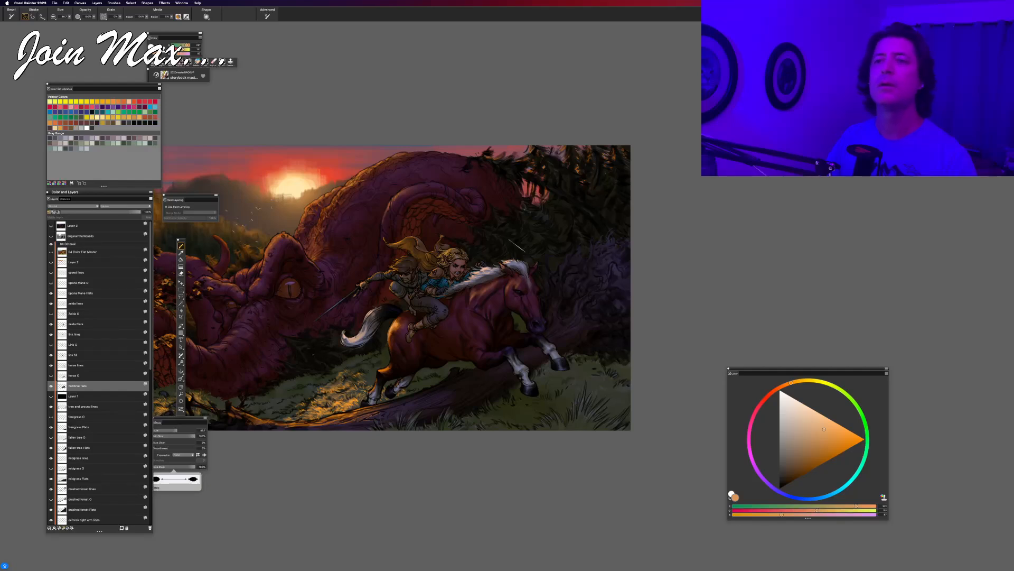
pyautogui.press('super+equal')
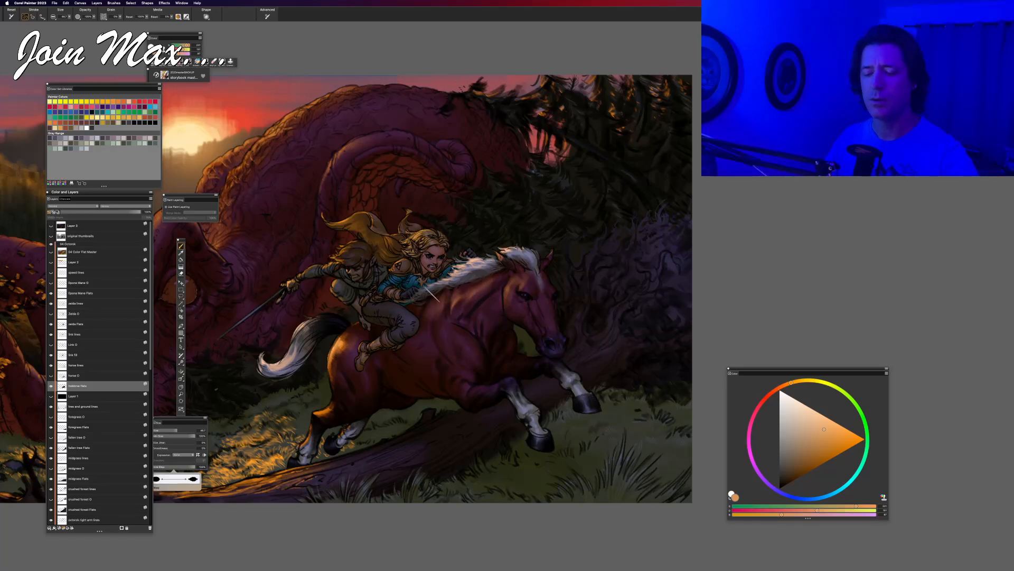
pyautogui.press('super+minus')
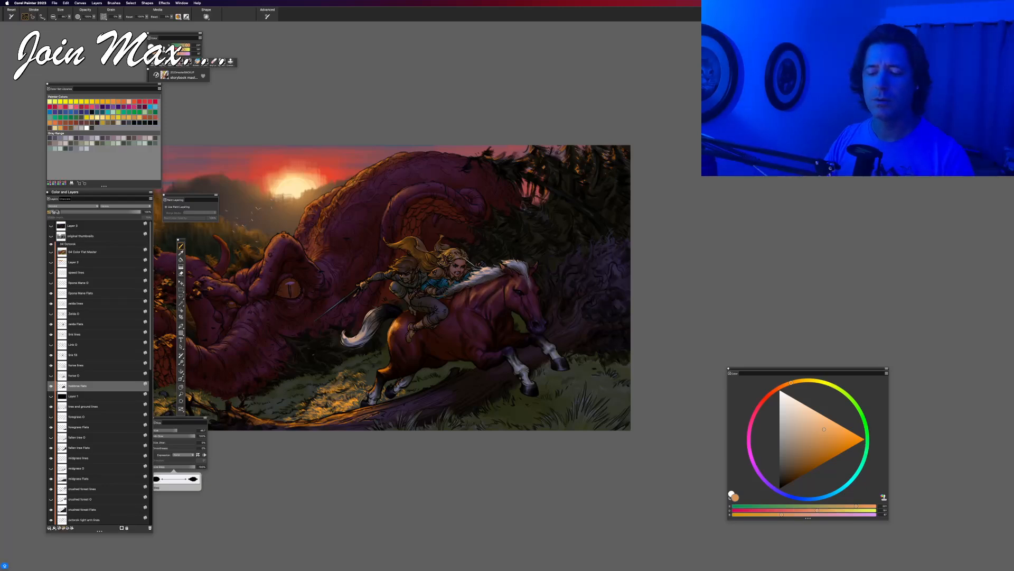
pyautogui.press('super+plus')
pyautogui.press('super+minus')
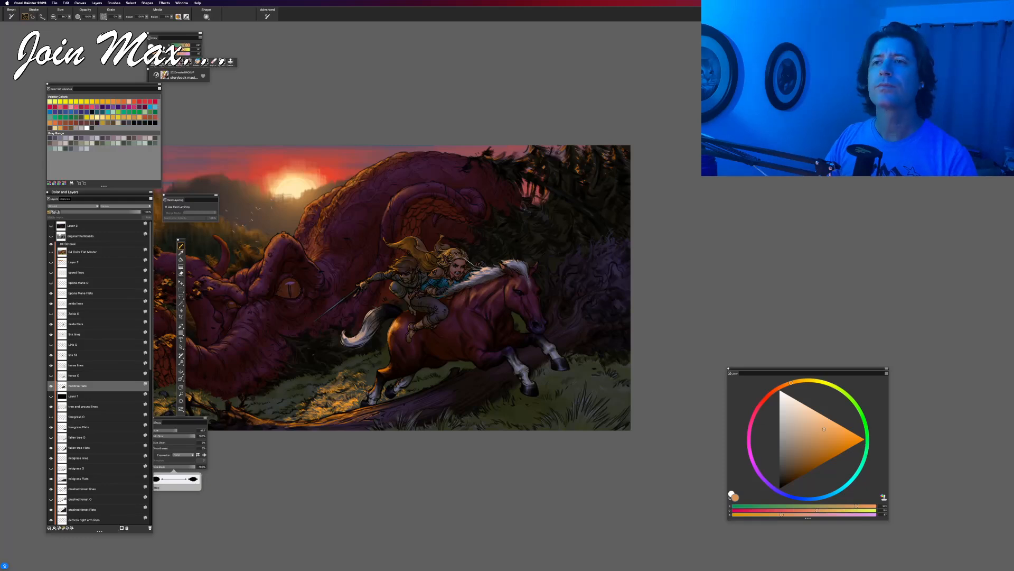
# Step: Examine the horse and riders' lighting up close and against the whole dragon scene at reduced size
pyautogui.press('super+plus')
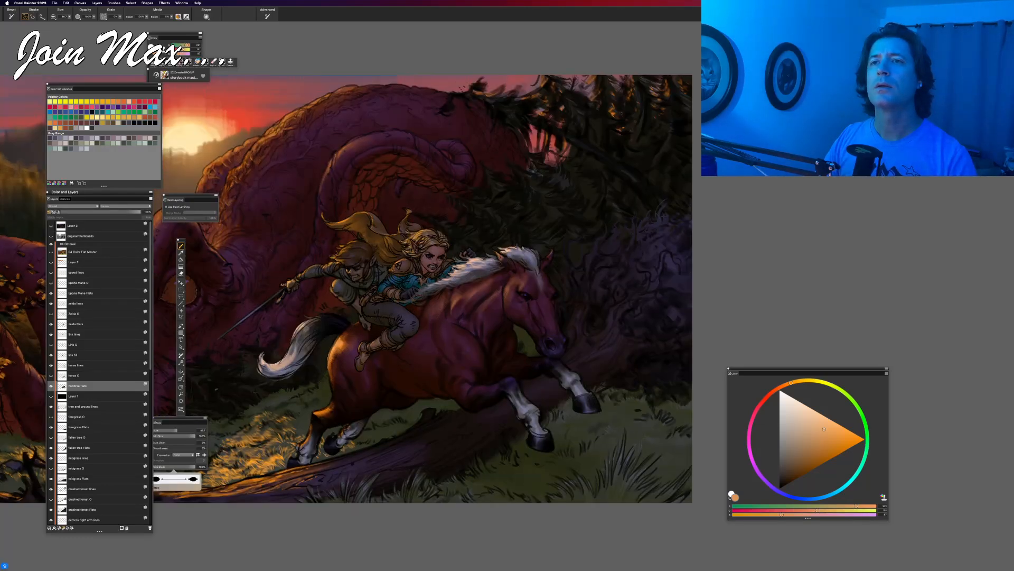
pyautogui.press('super+plus')
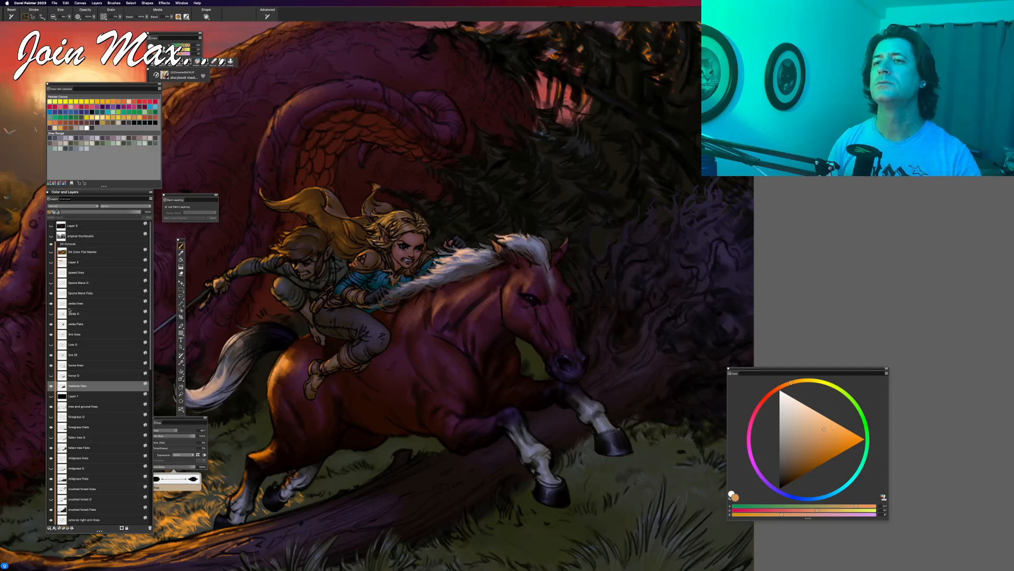
pyautogui.press('super+minus')
pyautogui.press('super+minus')
pyautogui.press('super+minus')
pyautogui.press('super+minus')
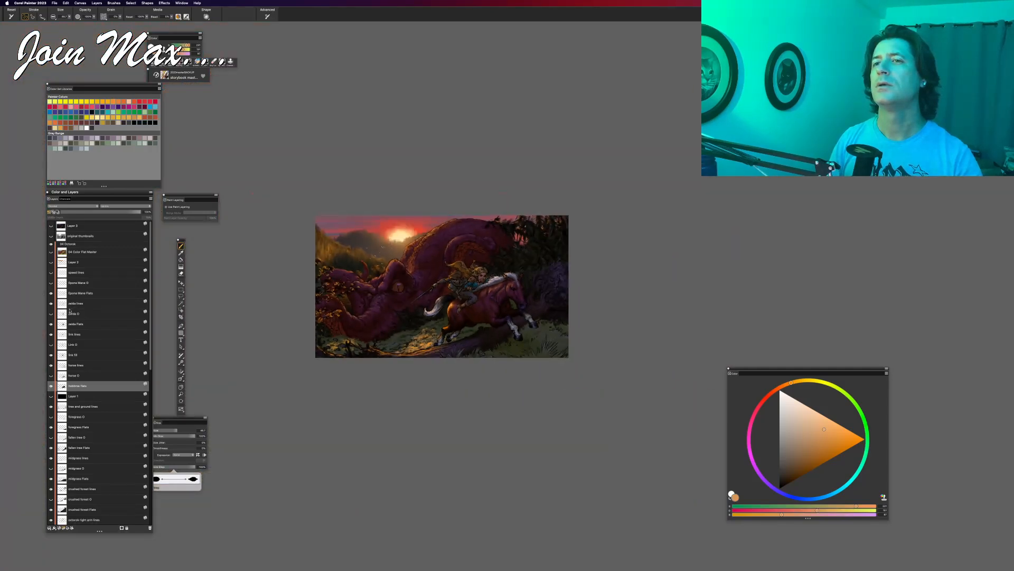
pyautogui.press('super+plus')
pyautogui.press('super+plus')
pyautogui.press('super+plus')
pyautogui.press('super+plus')
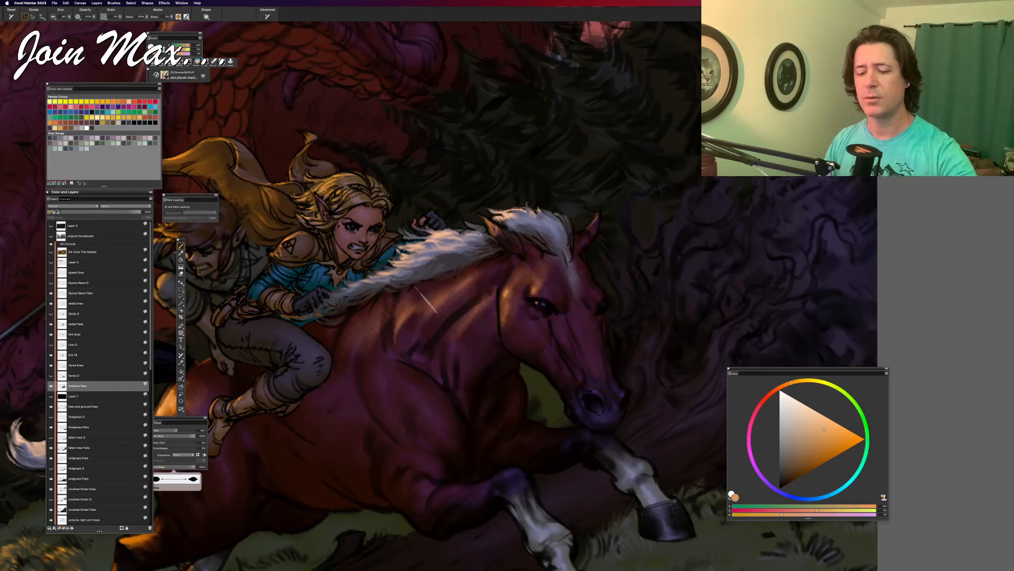
# Step: Paint muted orange highlight strokes along the horse's neck and shoulder below the mane, undoing the ones that do not fit
pyautogui.moveTo(414, 303)
pyautogui.mouseDown()
pyautogui.moveTo(397, 331)
pyautogui.moveTo(420, 333)
pyautogui.mouseUp()
pyautogui.press('super+z')
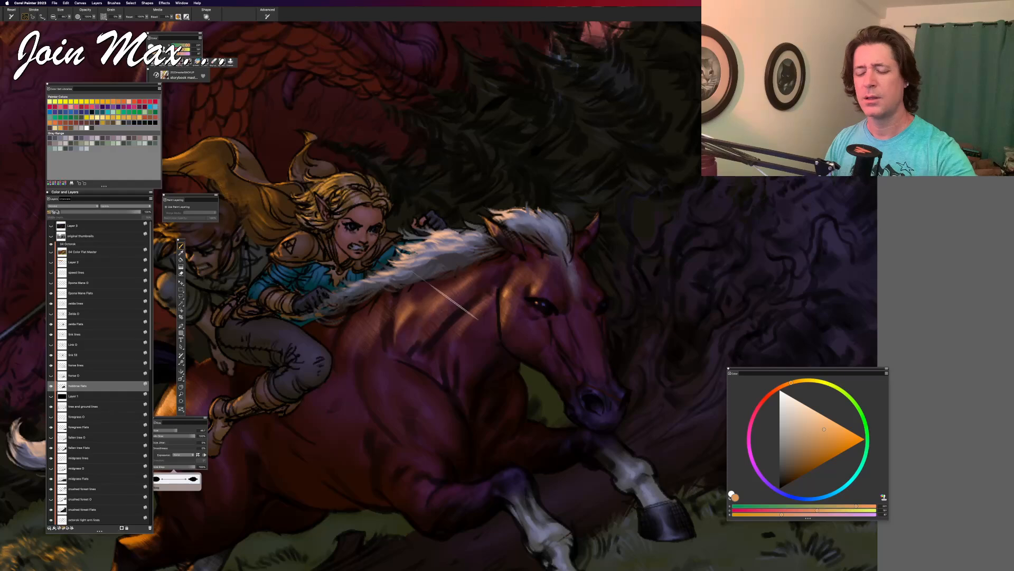
pyautogui.moveTo(463, 304); pyautogui.dragTo(441, 345)
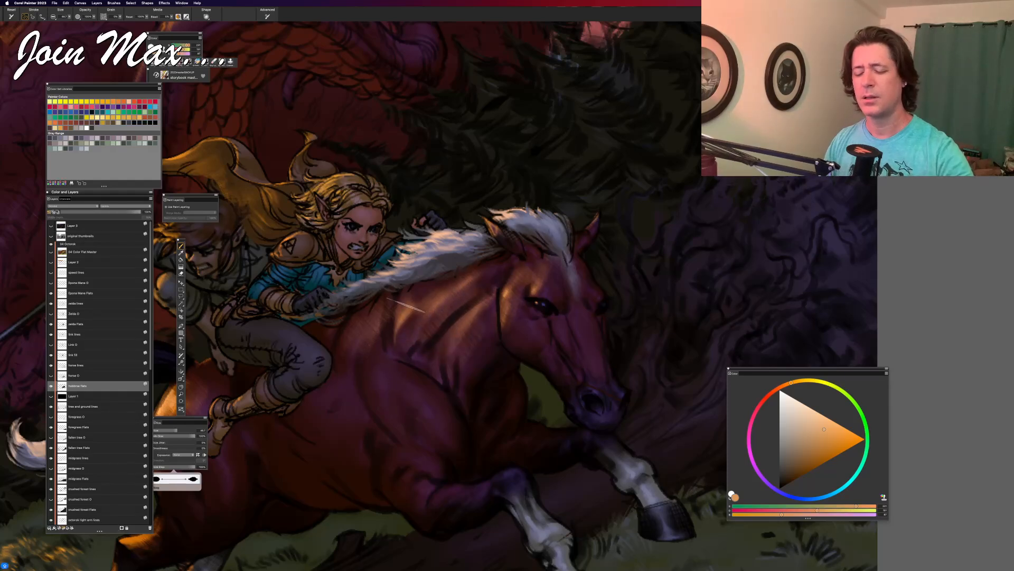
pyautogui.moveTo(377, 366)
pyautogui.mouseDown()
pyautogui.moveTo(398, 390)
pyautogui.moveTo(374, 385)
pyautogui.moveTo(402, 391)
pyautogui.mouseUp()
pyautogui.press('super+z')
pyautogui.press('super+z')
pyautogui.moveTo(362, 365); pyautogui.dragTo(390, 397)
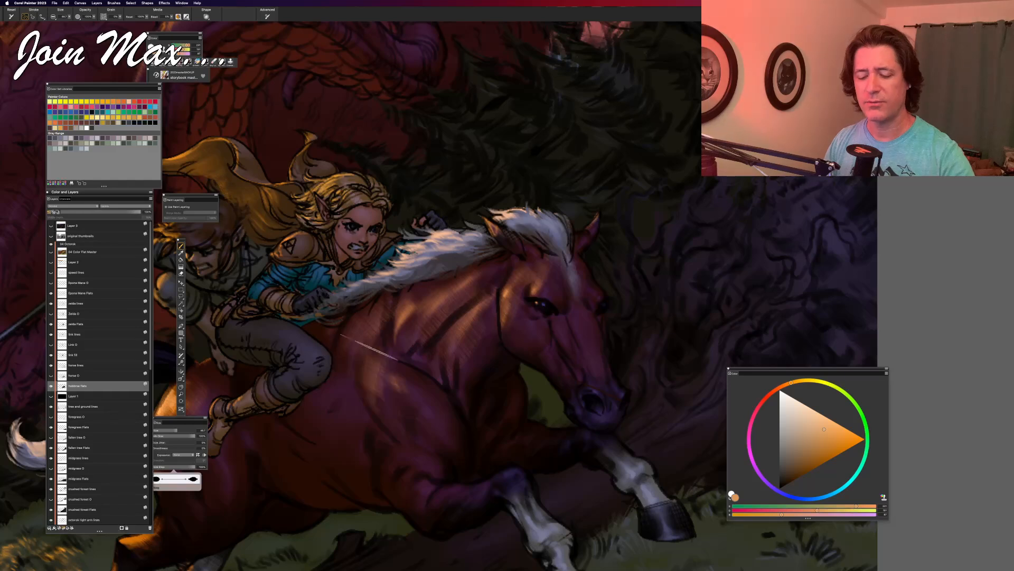
pyautogui.moveTo(366, 352); pyautogui.dragTo(385, 381)
# Step: Compare the new highlights on the horse's neck and shoulder at several magnifications with the full composition
pyautogui.press('super+minus')
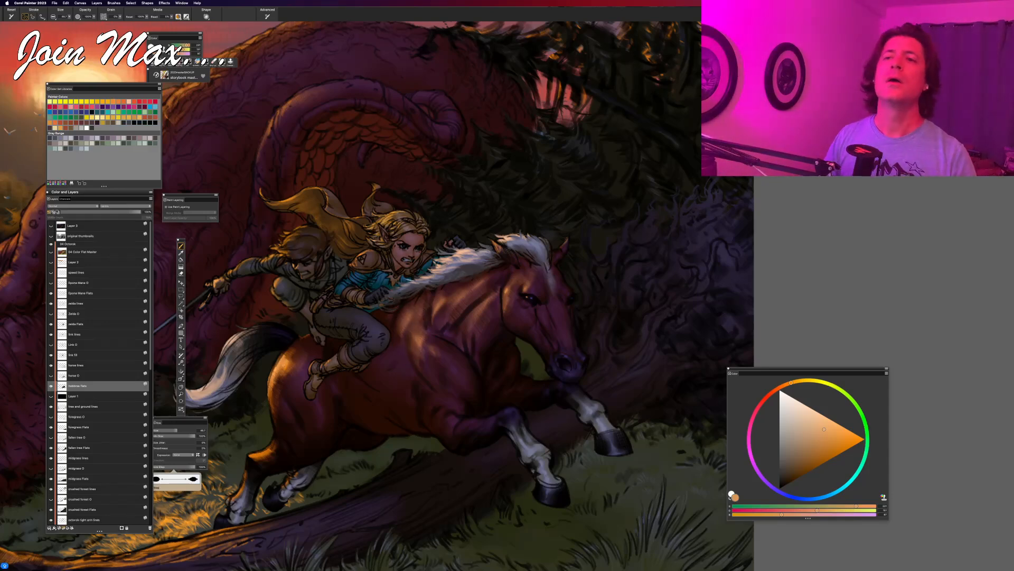
pyautogui.press('super+minus')
pyautogui.press('super+minus')
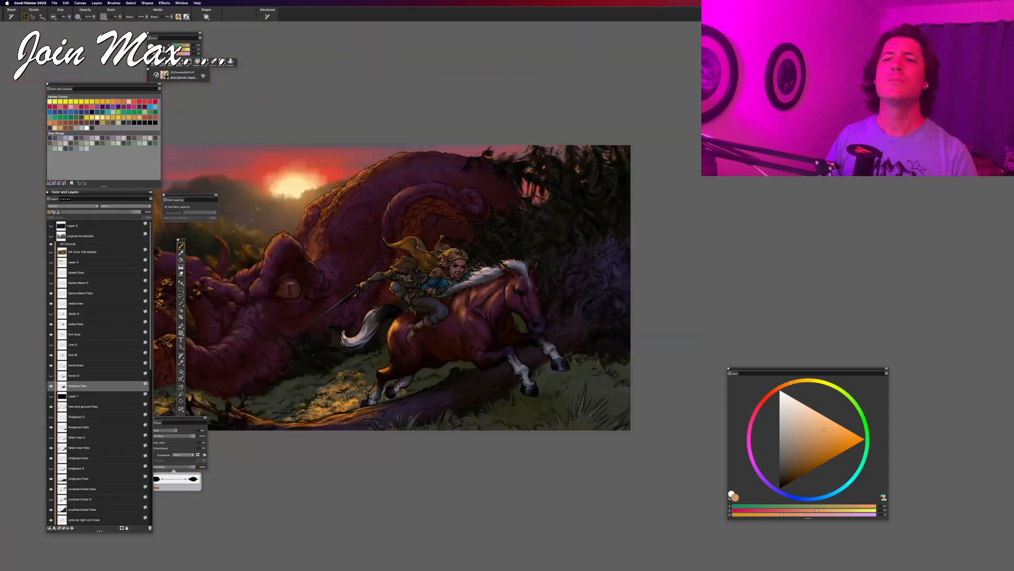
pyautogui.press('super+plus')
pyautogui.press('super+plus')
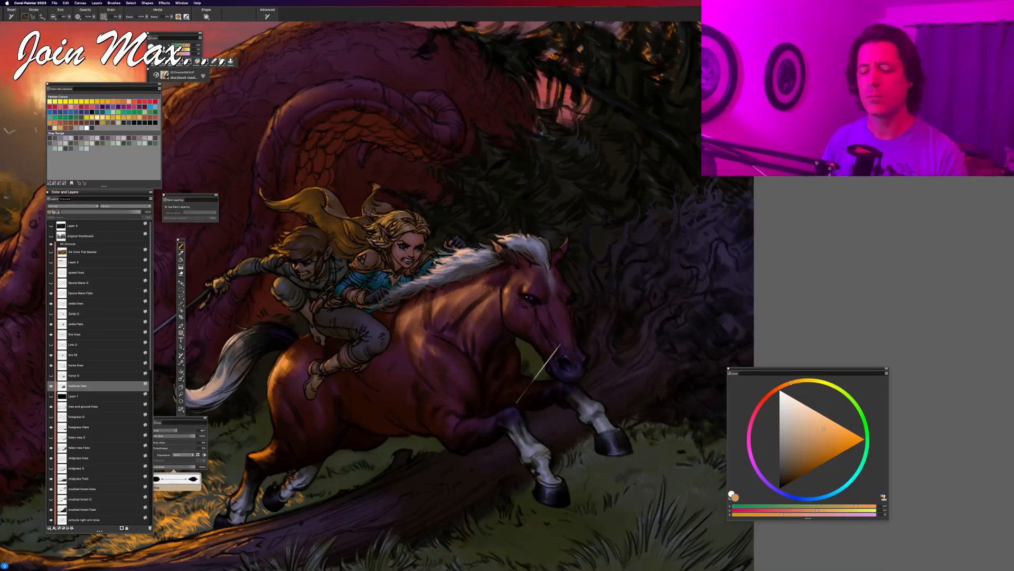
pyautogui.press('super+0')
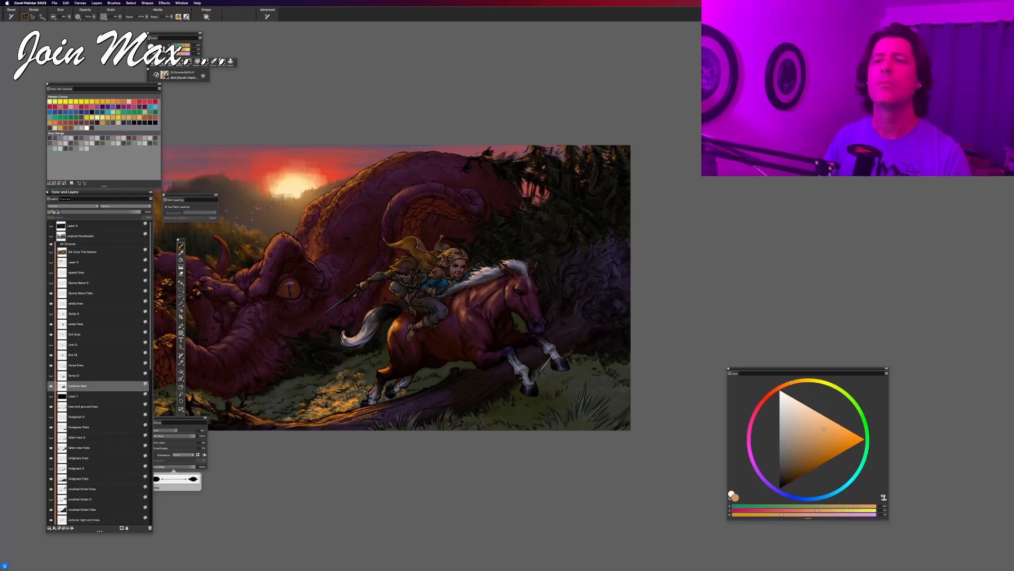
pyautogui.press('super+plus')
pyautogui.press('super+plus')
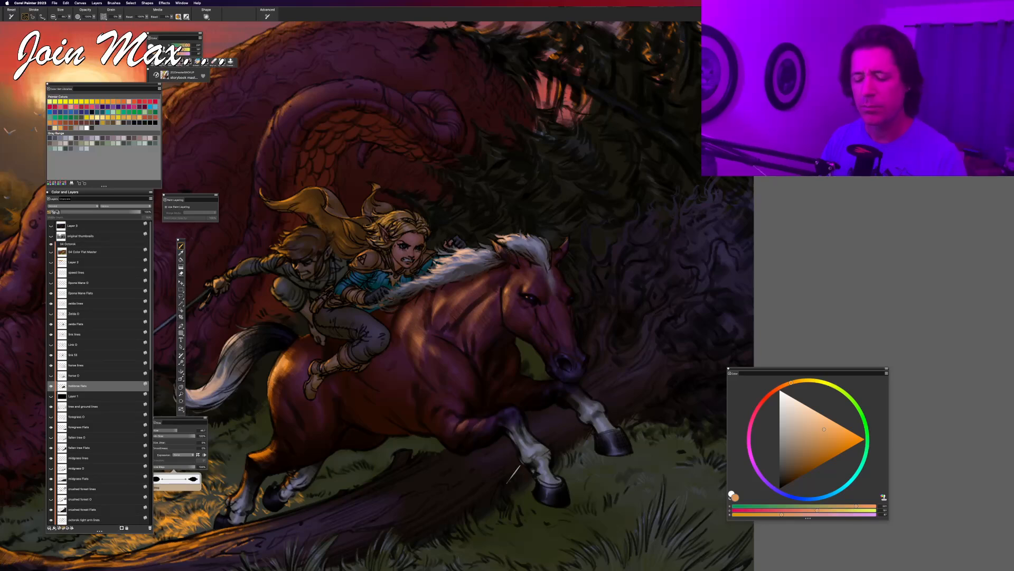
pyautogui.press('super+minus')
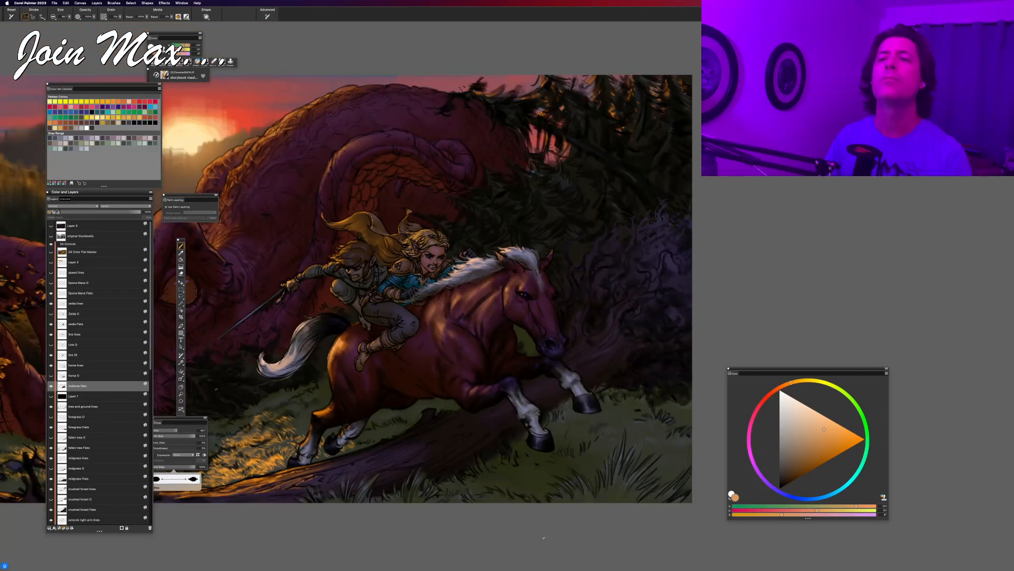
pyautogui.press('super+minus')
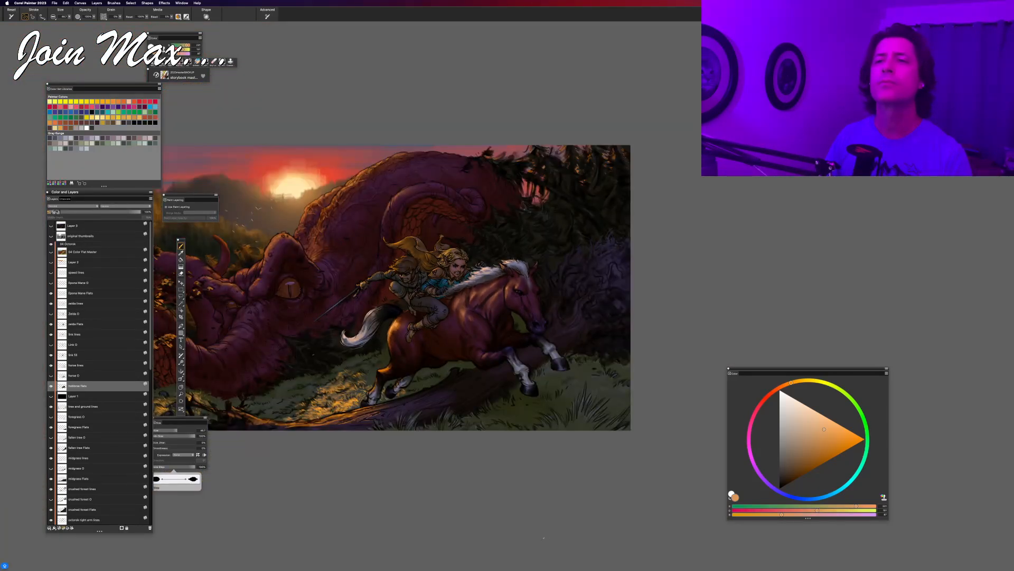
pyautogui.press('super+equal')
pyautogui.press('super+equal')
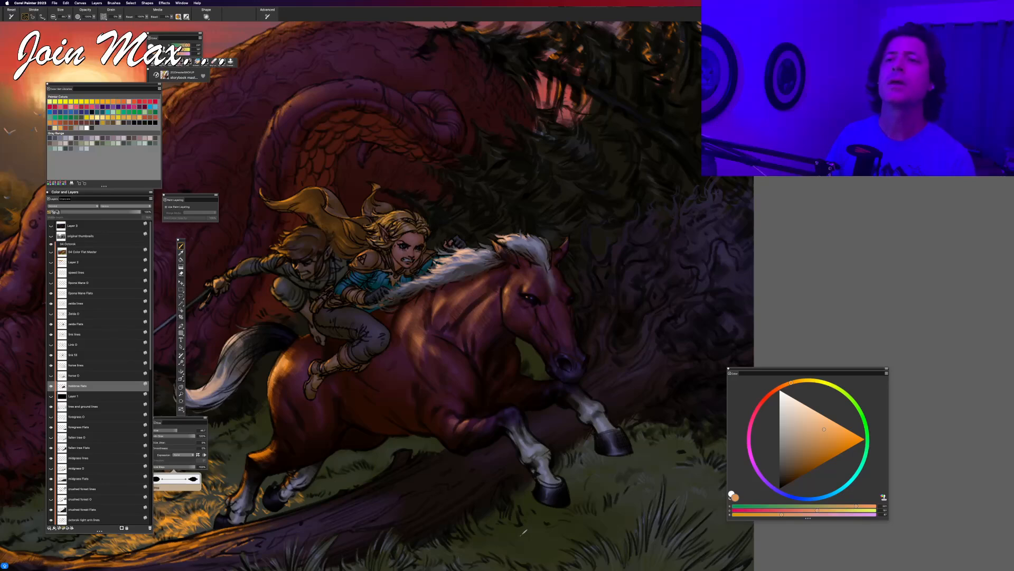
pyautogui.press('super+minus')
pyautogui.press('super+minus')
pyautogui.press('super+plus')
pyautogui.press('super+plus')
pyautogui.press('super+plus')
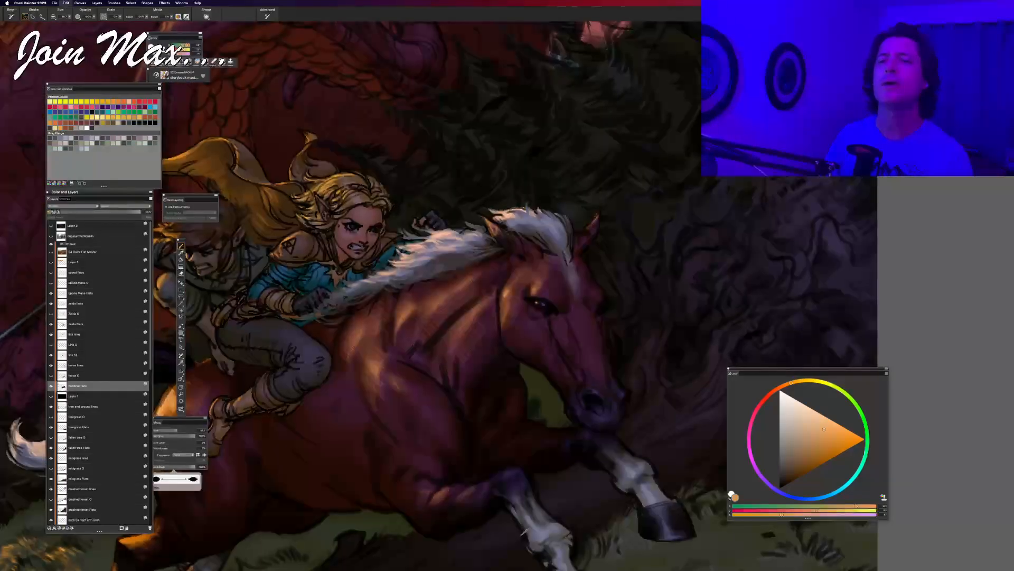
pyautogui.press('super+minus')
pyautogui.press('super+minus')
pyautogui.press('super+plus')
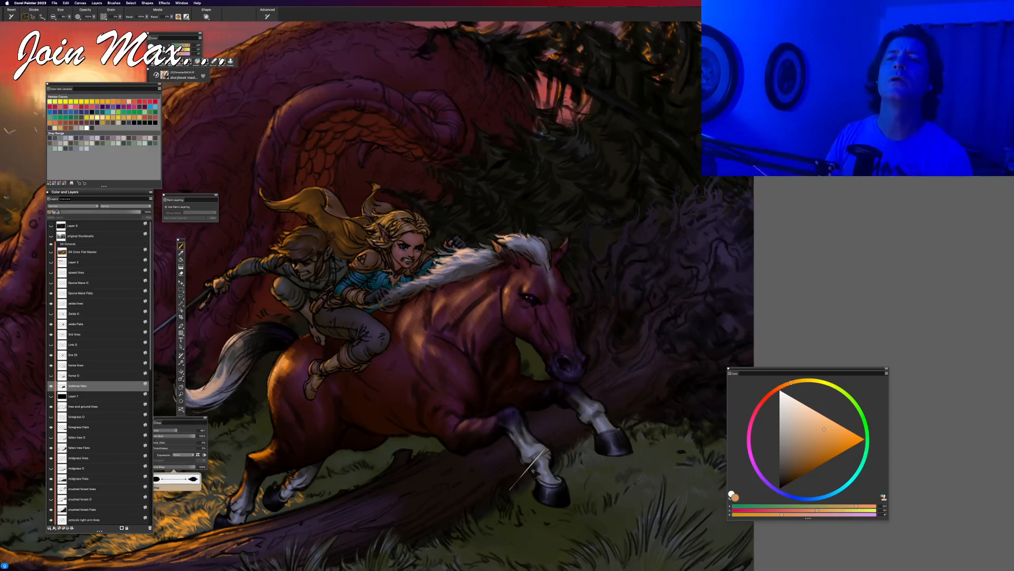
pyautogui.press('super+minus')
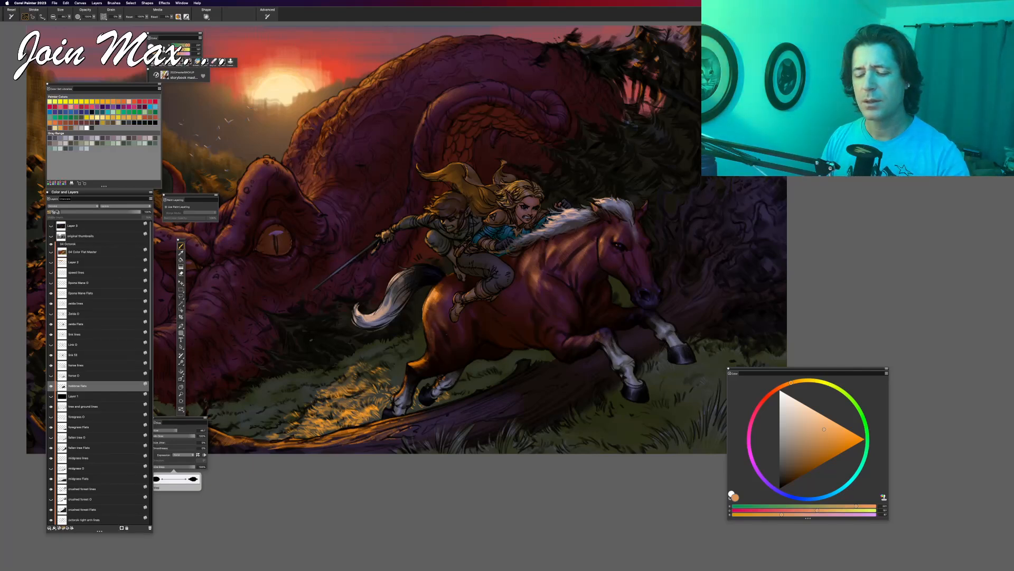
# Step: Try a muted orange stroke on the horse's hindquarters and undo it
pyautogui.moveTo(441, 314); pyautogui.dragTo(433, 349)
pyautogui.press('super+z')
pyautogui.press('super+z')
pyautogui.press('super+z')
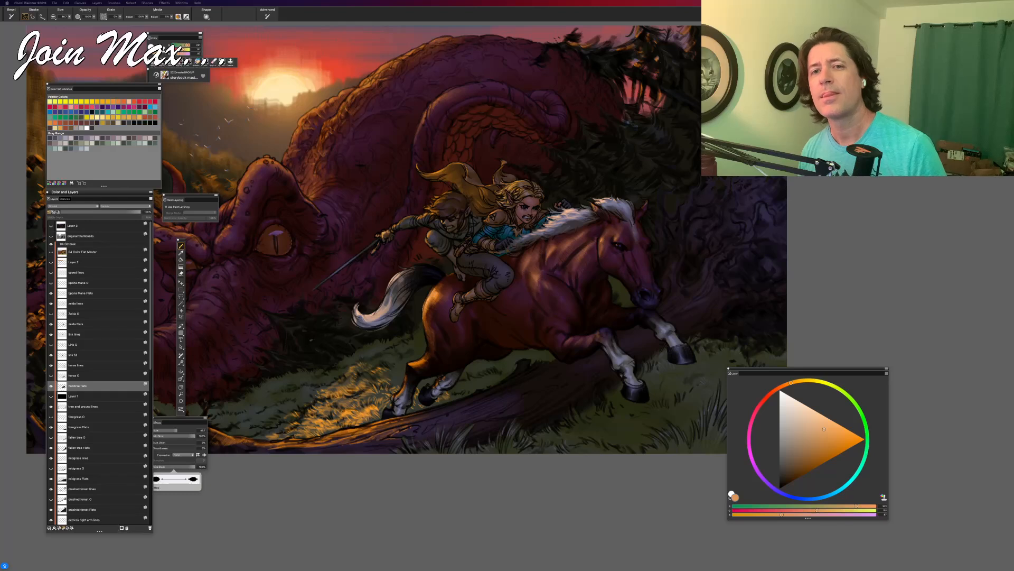
# Step: Hide the interface panels to examine the unobstructed painting
pyautogui.press('Tab')
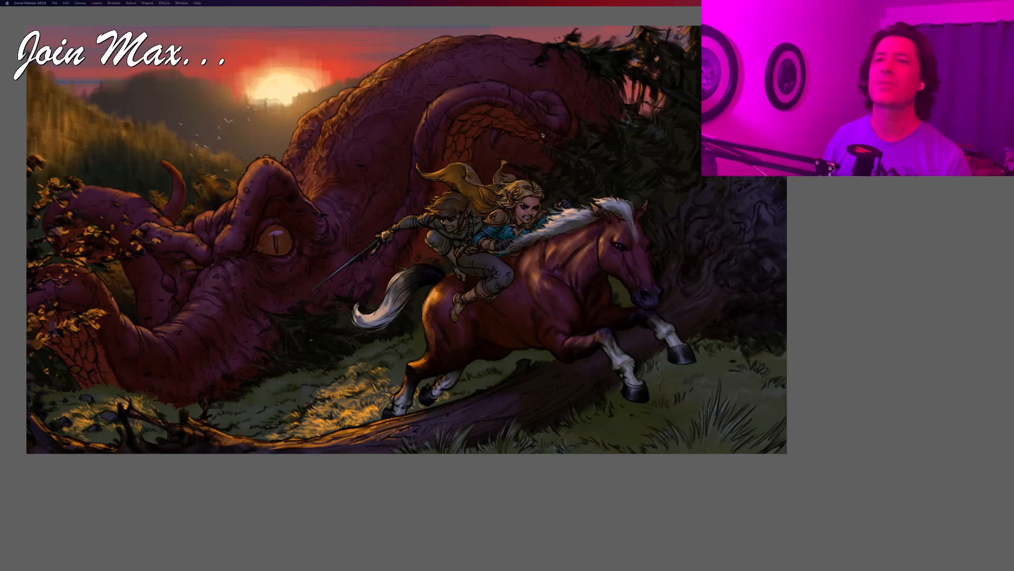
pyautogui.press('super+Tab')
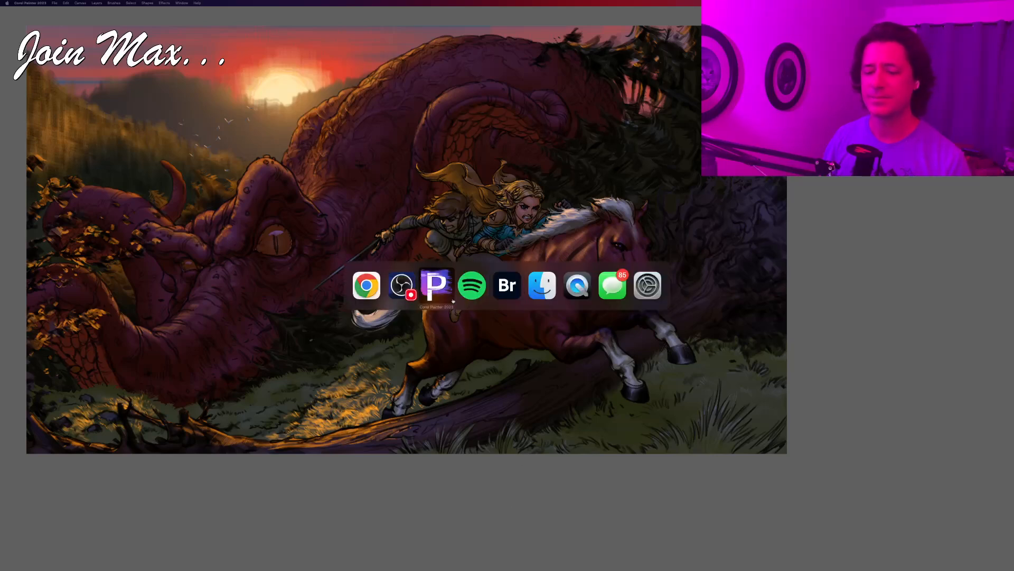
pyautogui.scroll(-3, 480, 316)
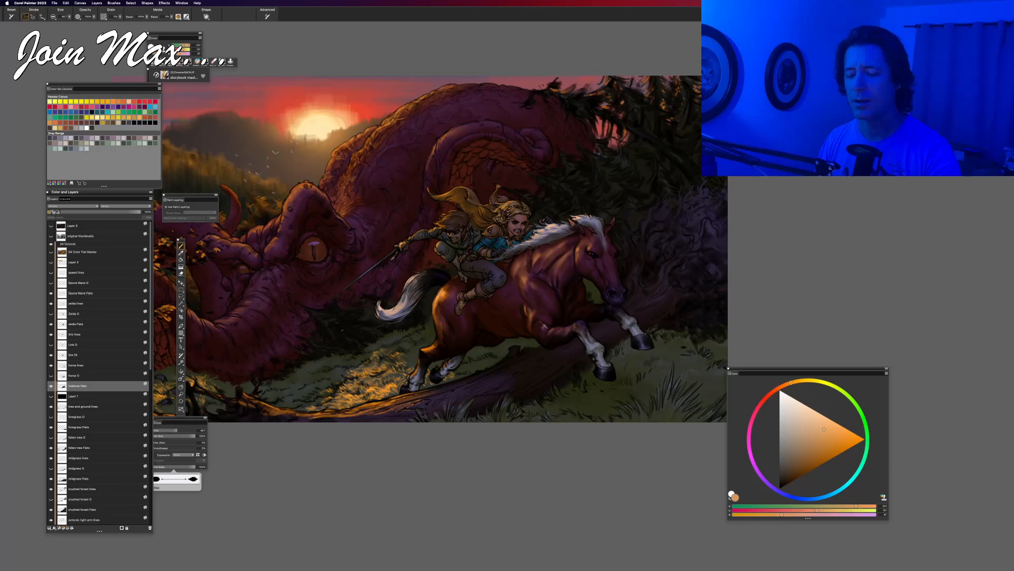
# Step: Undo the last two strokes and check the horse's lighting up close and against the whole composition
pyautogui.press('super+z')
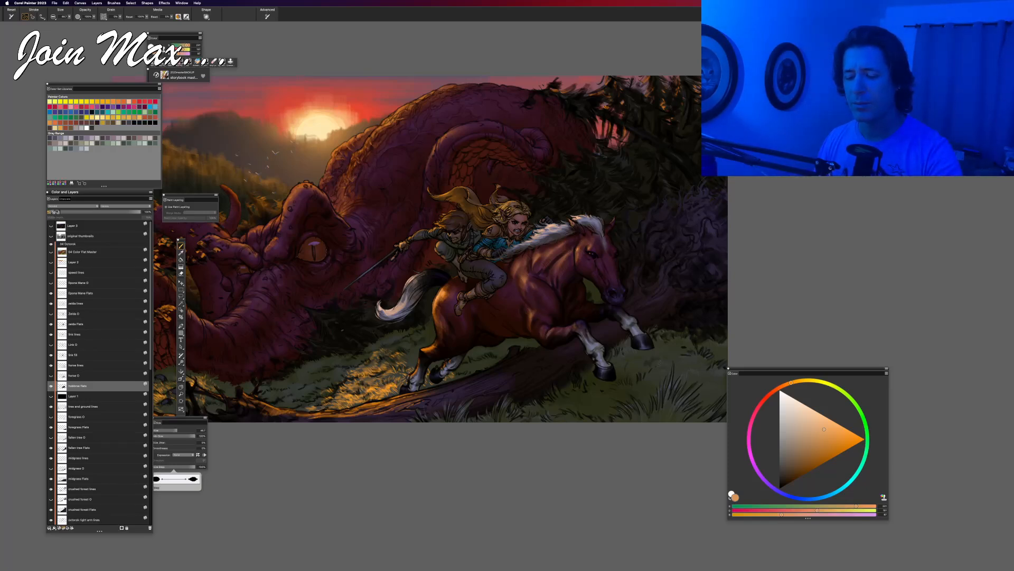
pyautogui.press('super+z')
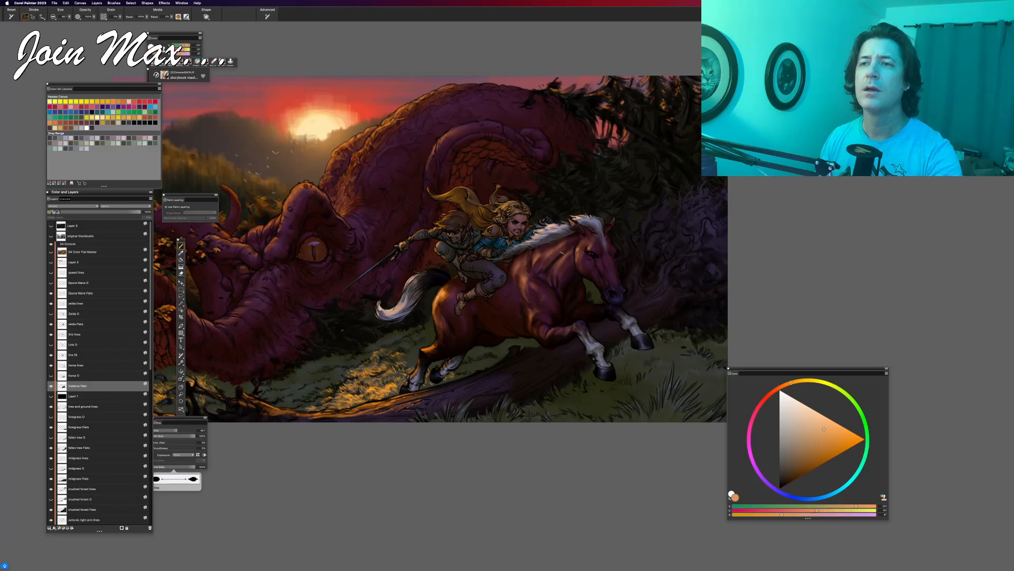
pyautogui.press('super+plus')
pyautogui.press('super+plus')
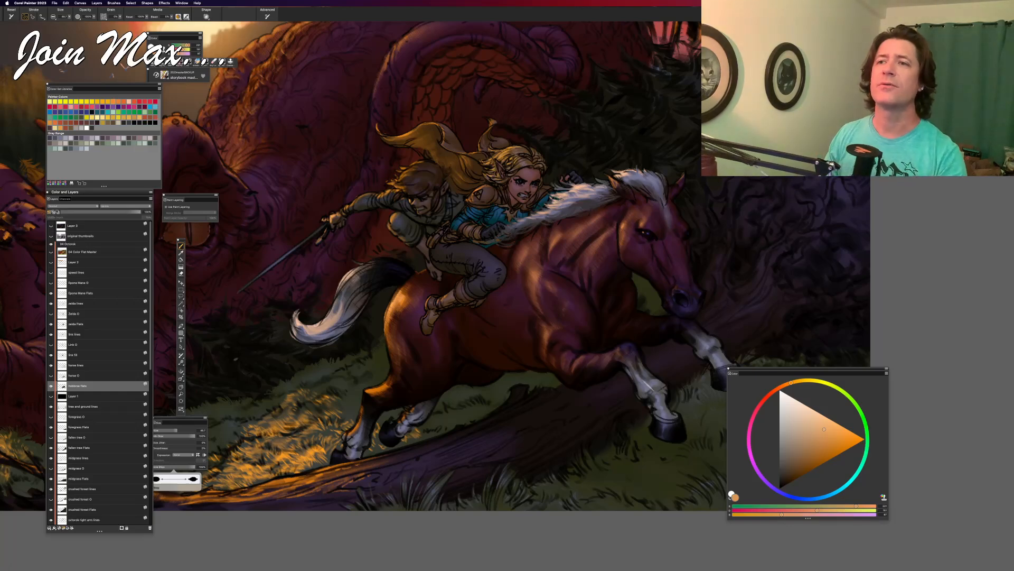
pyautogui.press('super+0')
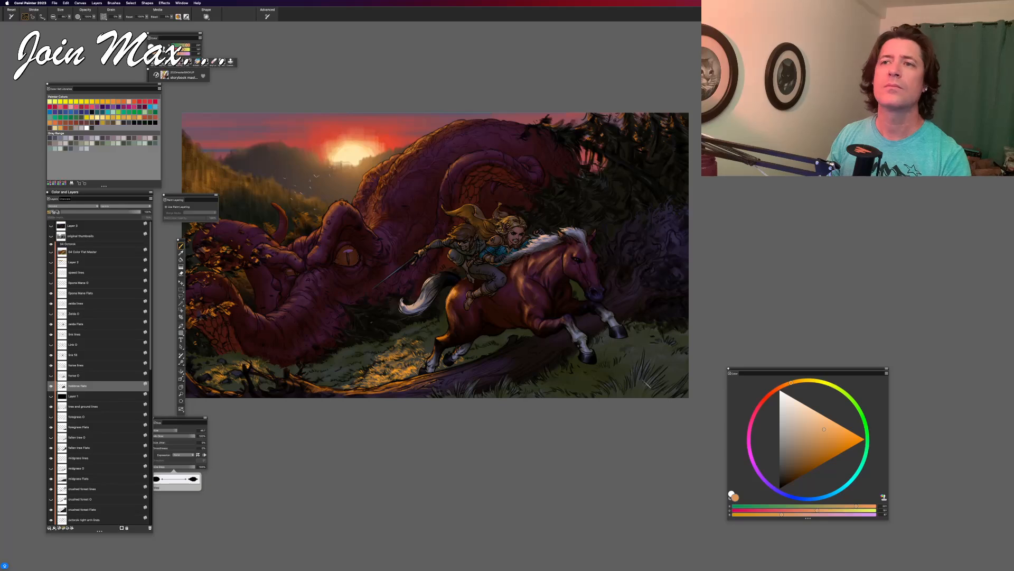
pyautogui.press('super+minus')
pyautogui.press('super+plus')
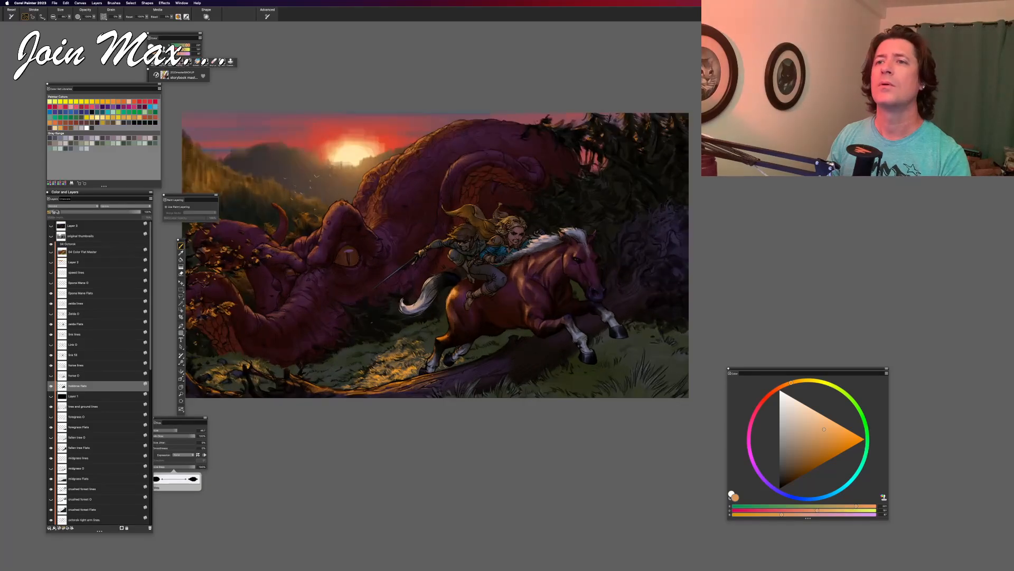
# Step: Step back through the recent highlight strokes on the horse to compare the lighting within the full scene
pyautogui.press('super+z')
pyautogui.press('super+z')
pyautogui.press('super+z')
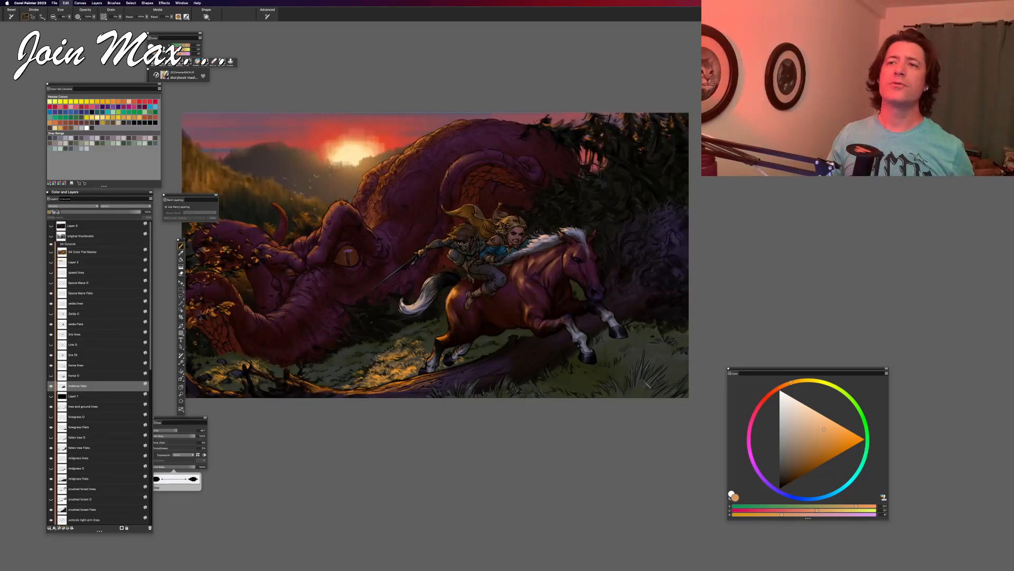
pyautogui.press('super+z')
pyautogui.press('super+z')
pyautogui.press('super+z')
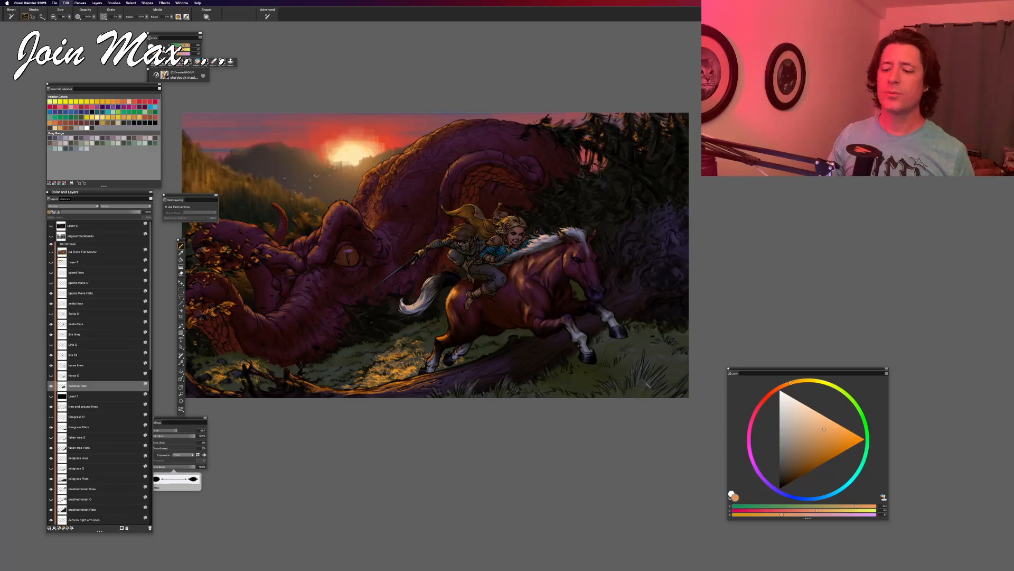
pyautogui.press('super+z')
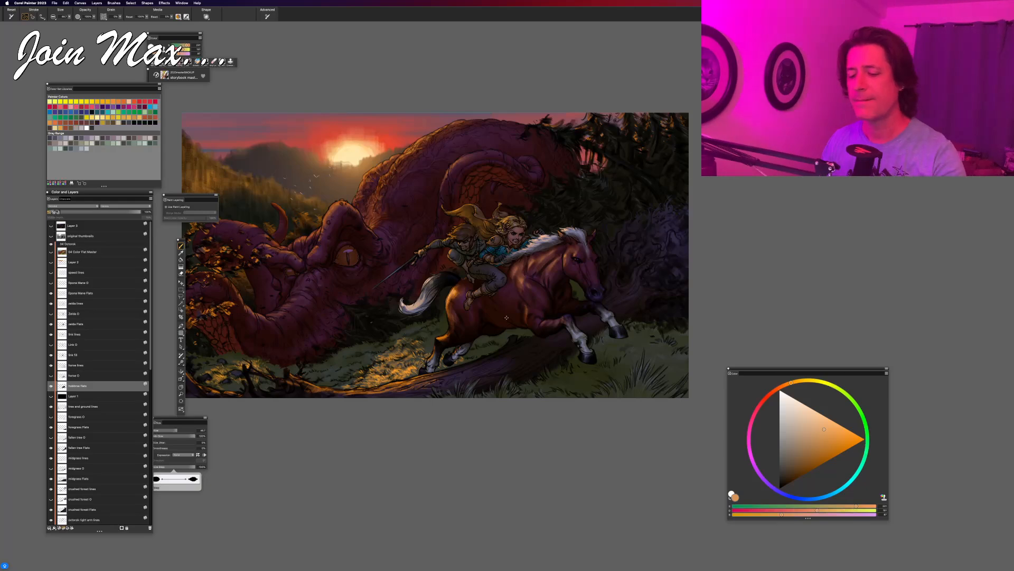
# Step: Sample a dark brown from the horse's body and bring the horse and riders in closer
pyautogui.keyDown('alt'); pyautogui.click(520, 303); pyautogui.keyUp('alt')
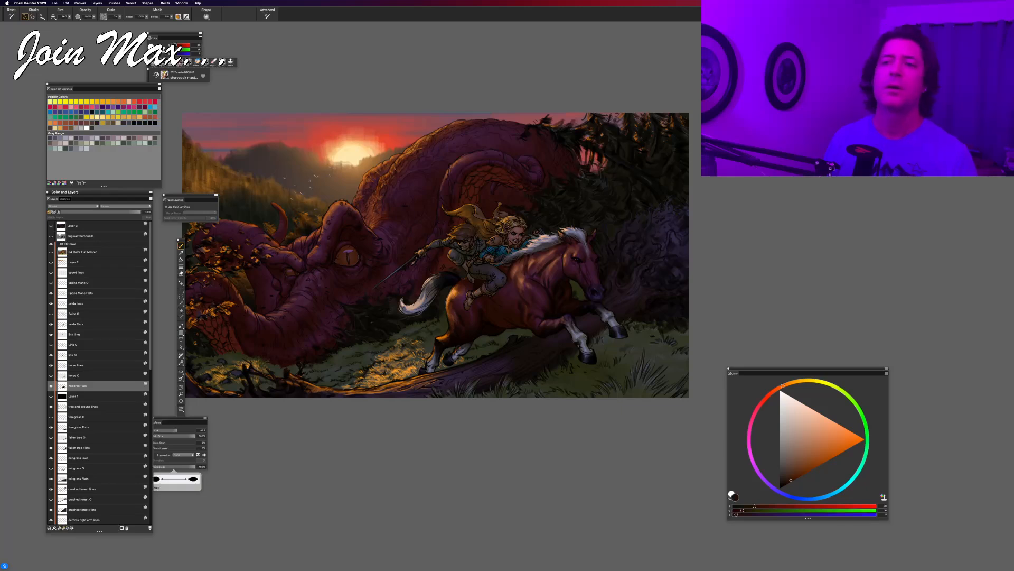
pyautogui.press('super+plus')
pyautogui.moveTo(515, 147); pyautogui.dragTo(560, 140)
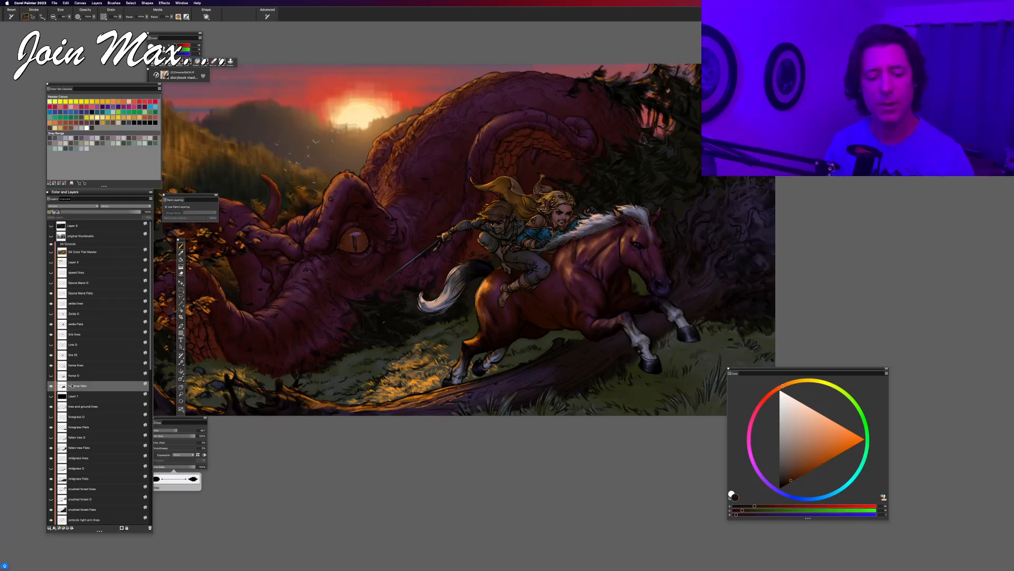
# Step: Paint warm orange sunset highlights along the fallen tree on its Flats layer, using a colour sampled from the sunlit ground
pyautogui.scroll(-5, 146, 436)
pyautogui.scroll(-1, 143, 437)
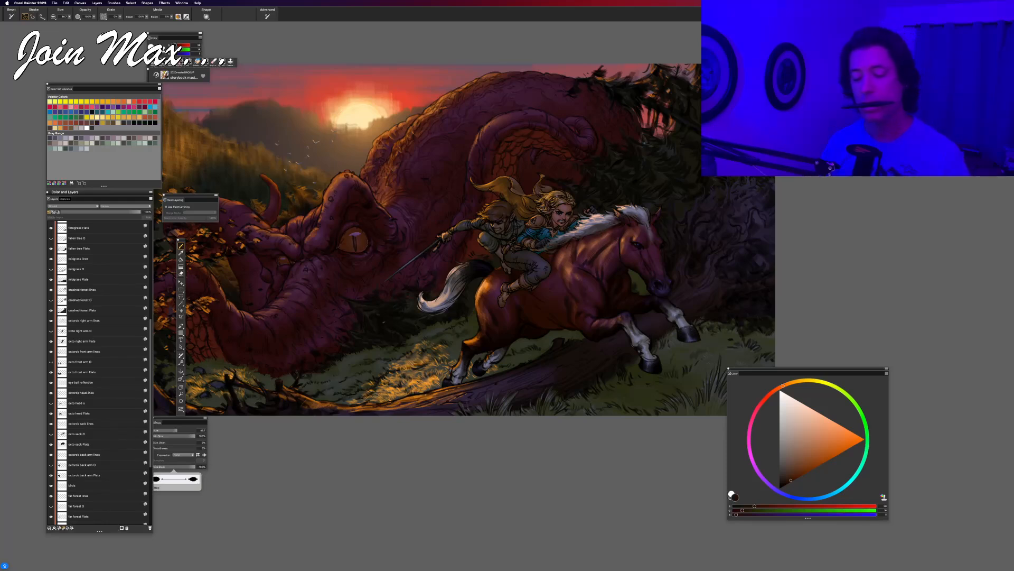
pyautogui.press('f')
pyautogui.rightClick(504, 387)
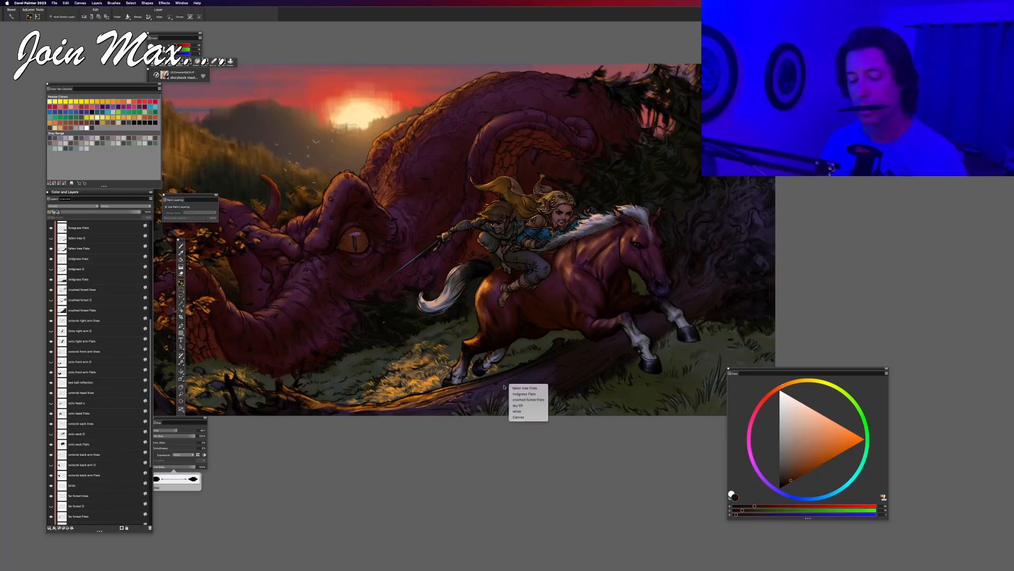
pyautogui.click(505, 390)
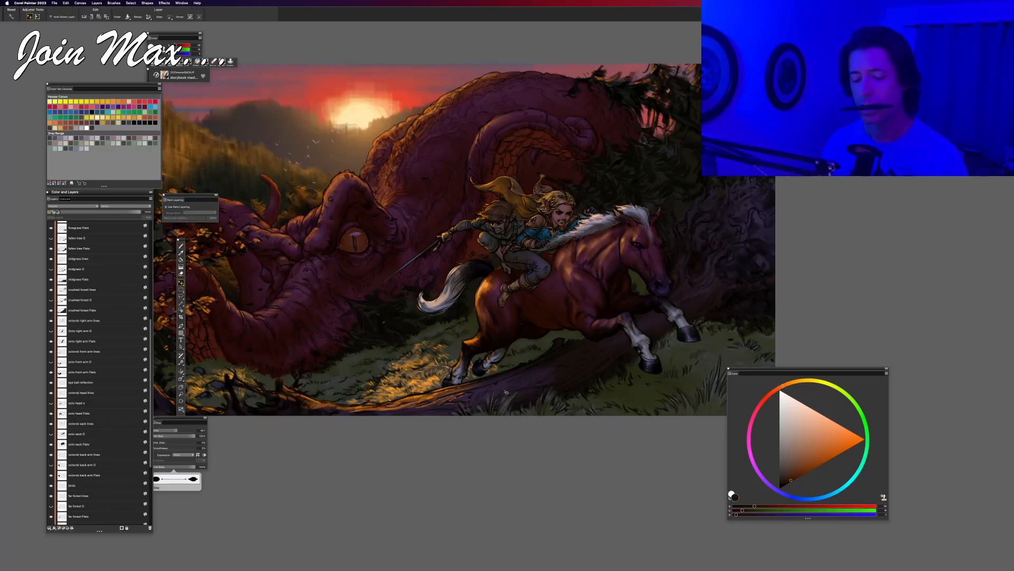
pyautogui.press('b')
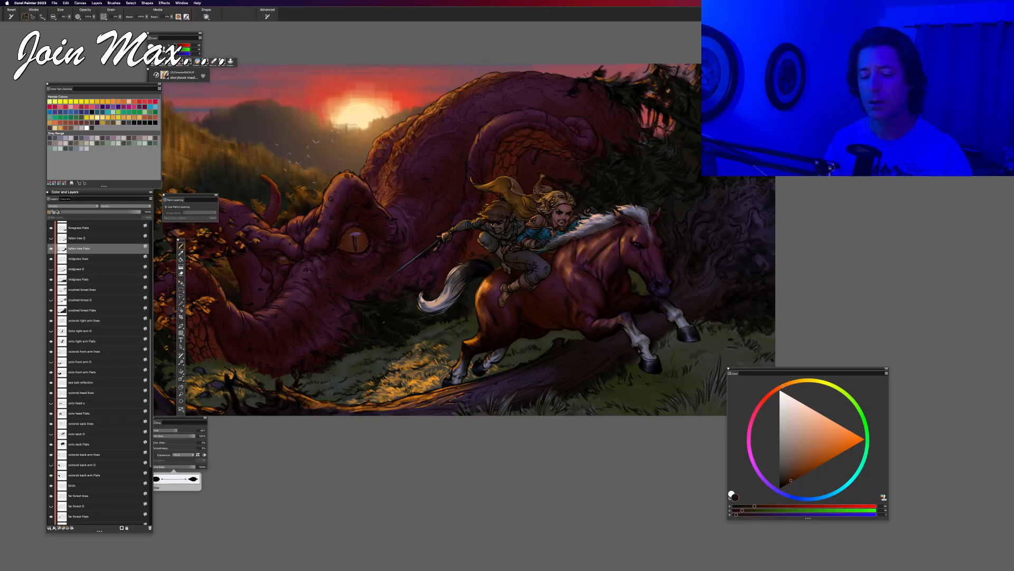
pyautogui.keyDown('alt'); pyautogui.click(430, 397); pyautogui.keyUp('alt')
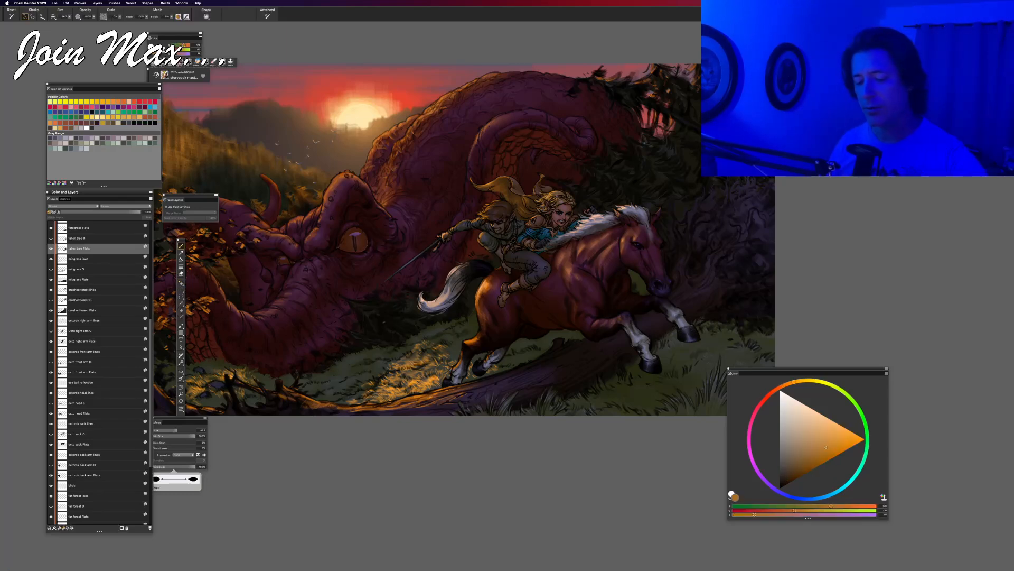
pyautogui.moveTo(470, 386); pyautogui.dragTo(493, 381)
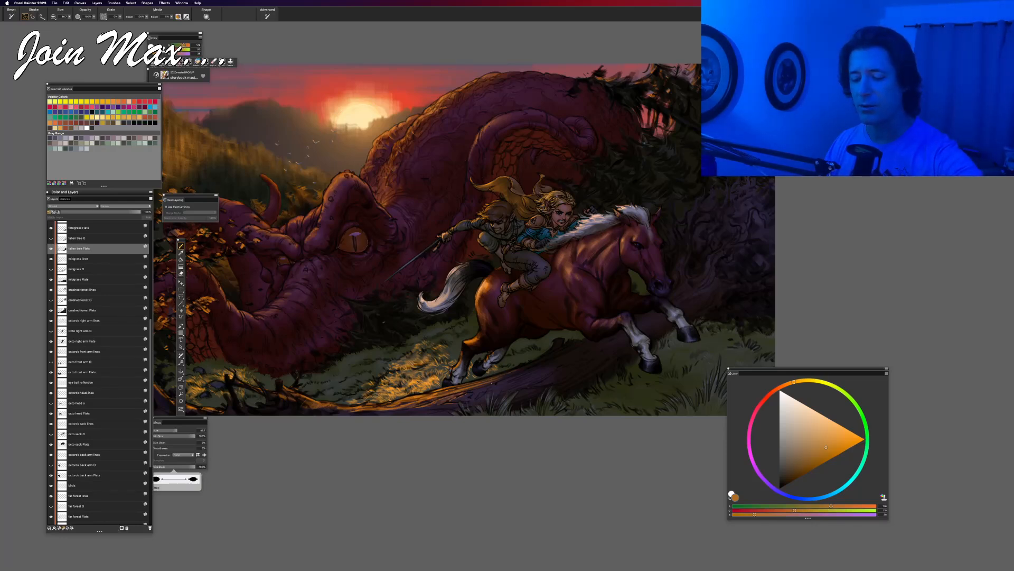
pyautogui.moveTo(495, 389); pyautogui.dragTo(373, 413)
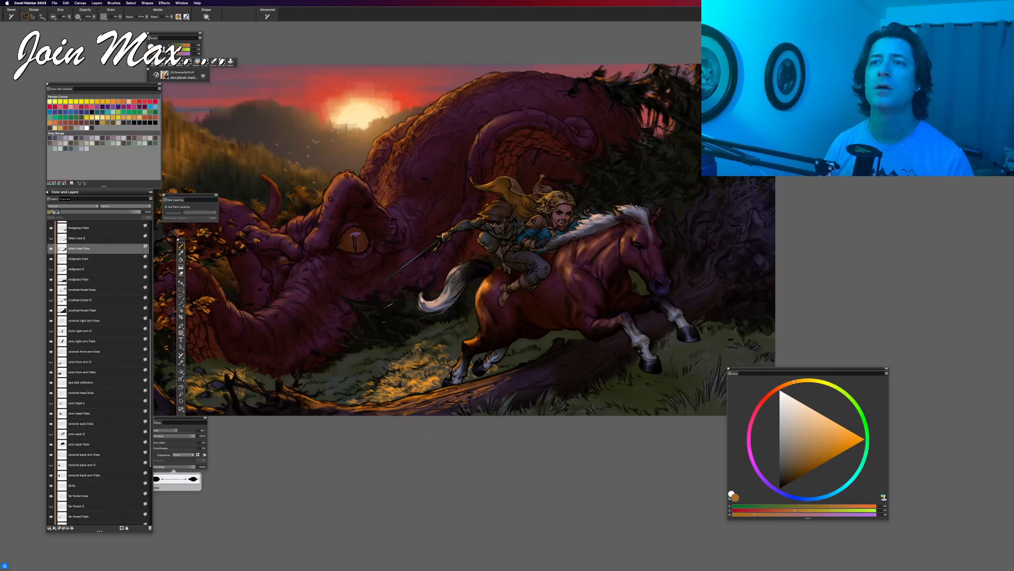
# Step: Mix a lighter, warmer orange from a tone sampled on the sword-bearing rider's shoulder and select that rider's colour layer
pyautogui.scroll(5, 407, 264)
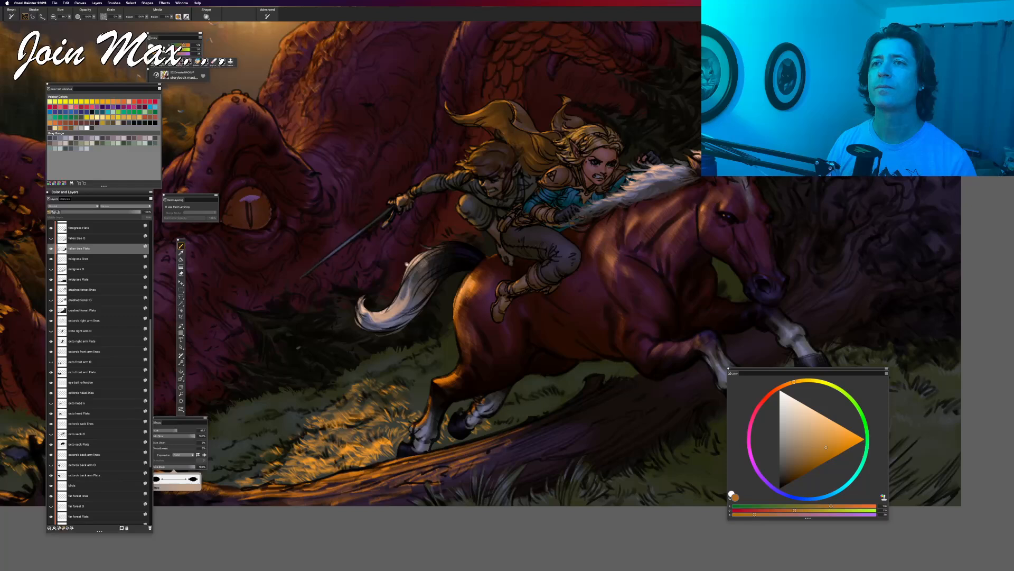
pyautogui.moveTo(406, 265); pyautogui.dragTo(398, 265)
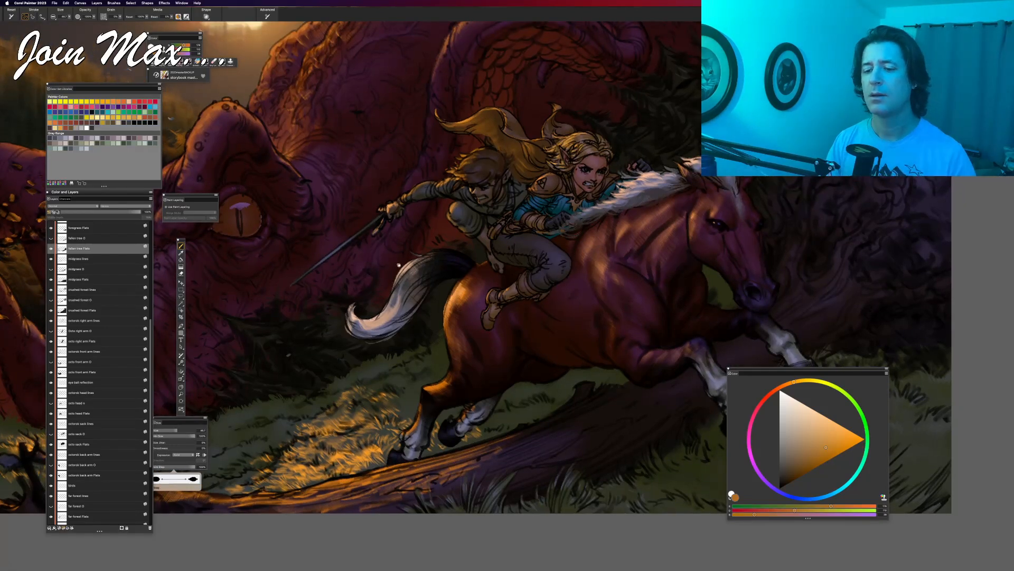
pyautogui.keyDown('alt'); pyautogui.click(454, 206); pyautogui.keyUp('alt')
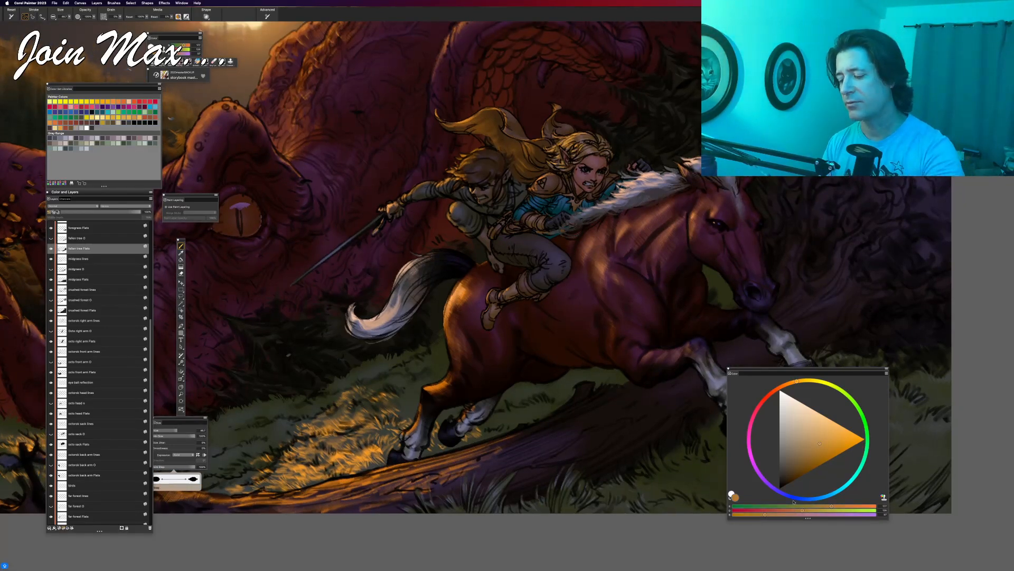
pyautogui.click(838, 506)
pyautogui.click(810, 509)
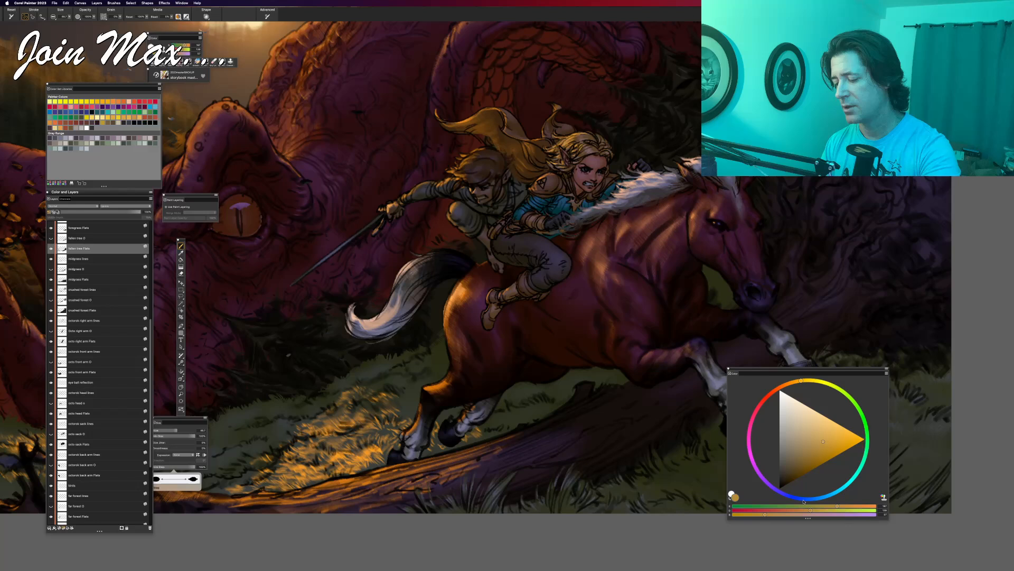
pyautogui.click(773, 514)
pyautogui.click(855, 506)
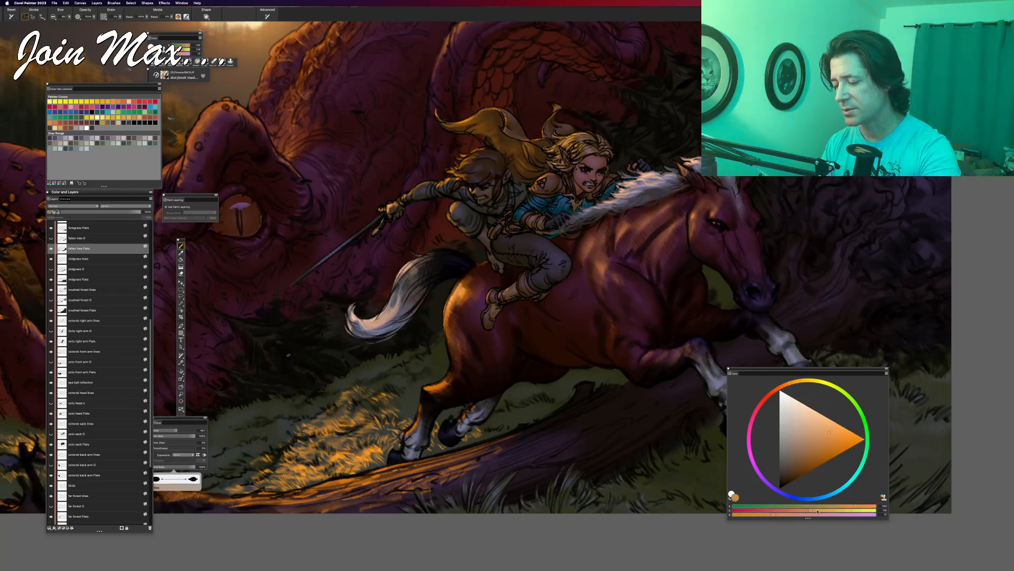
pyautogui.click(817, 510)
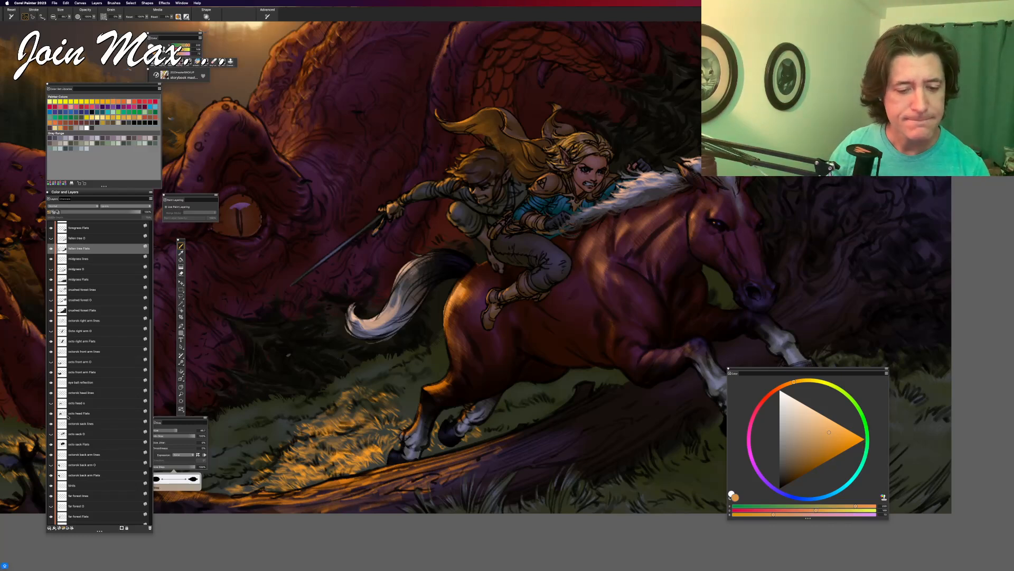
pyautogui.scroll(5, 68, 299)
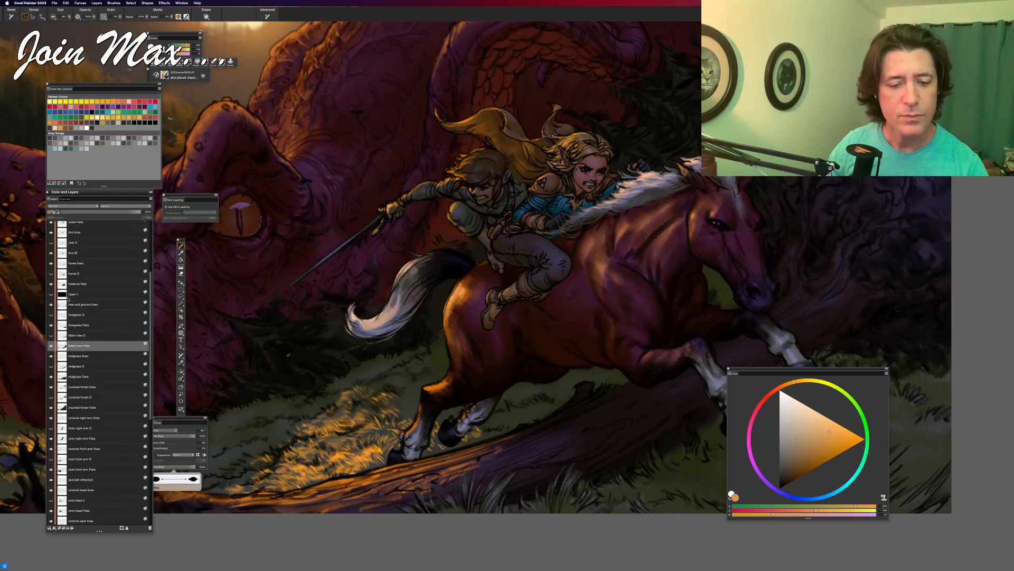
pyautogui.click(70, 254)
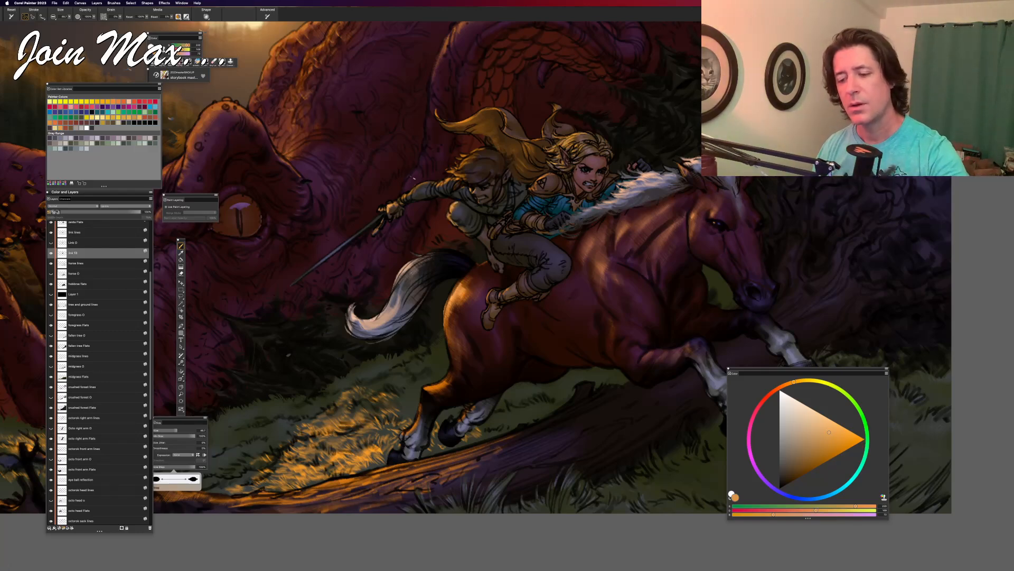
# Step: Sample an ochre from the sword-bearing rider and brighten it to a golden orange for warm highlights on his hair and sleeve
pyautogui.scroll(3, 454, 222)
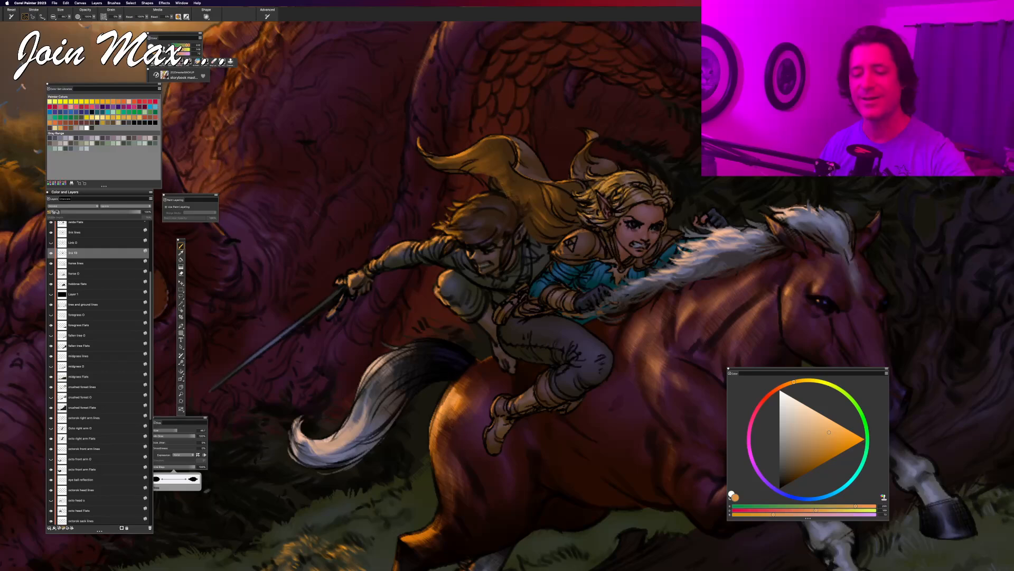
pyautogui.press('super+minus')
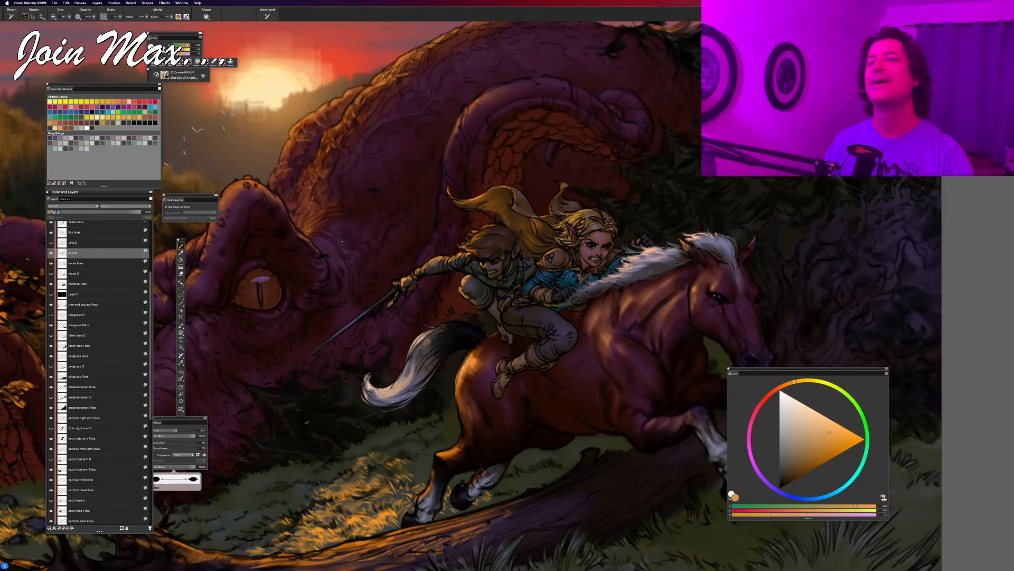
pyautogui.press('super+minus')
pyautogui.press('super+plus')
pyautogui.press('super+plus')
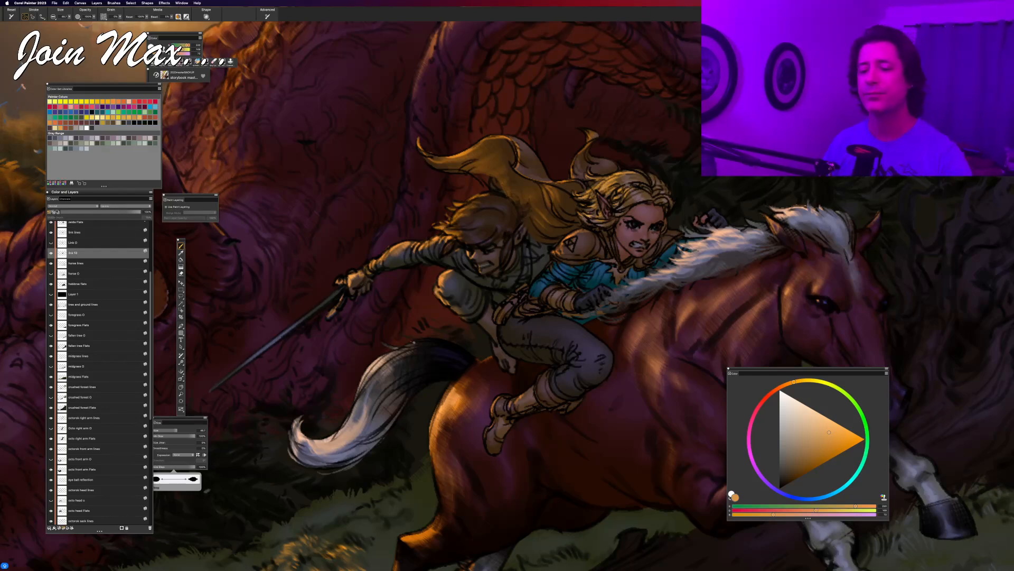
pyautogui.keyDown('alt'); pyautogui.click(448, 232); pyautogui.keyUp('alt')
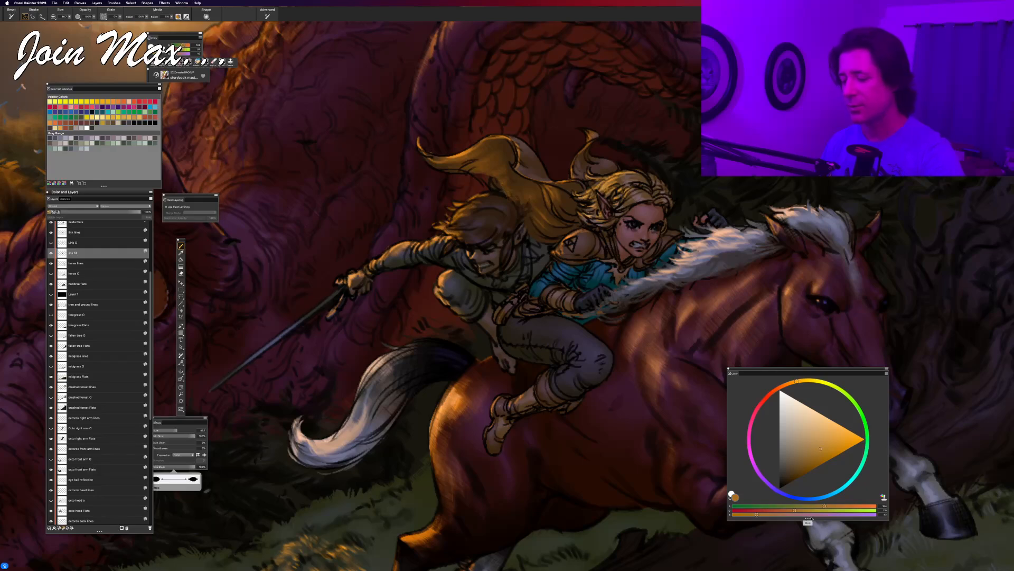
pyautogui.click(833, 507)
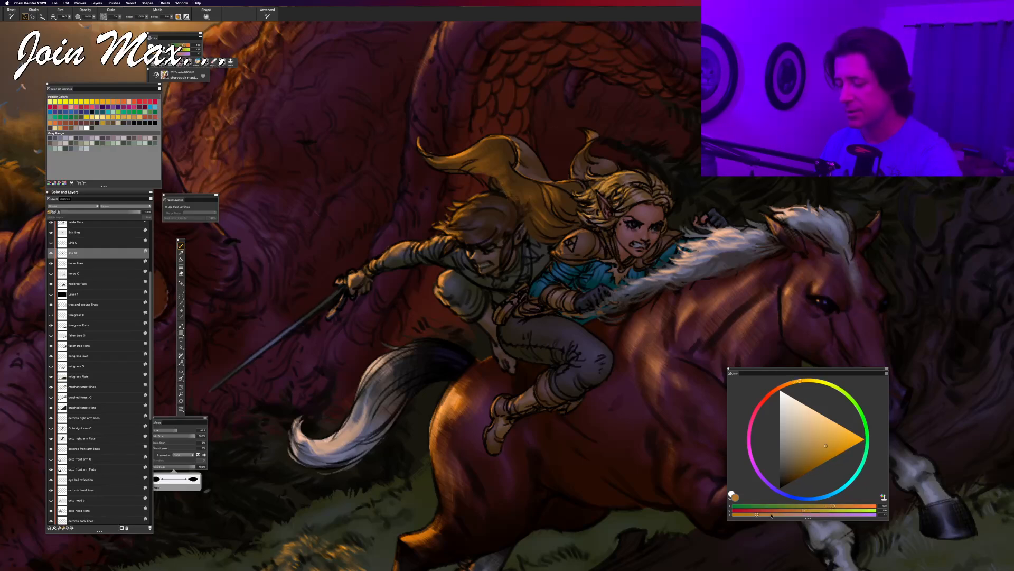
pyautogui.click(868, 506)
pyautogui.click(826, 510)
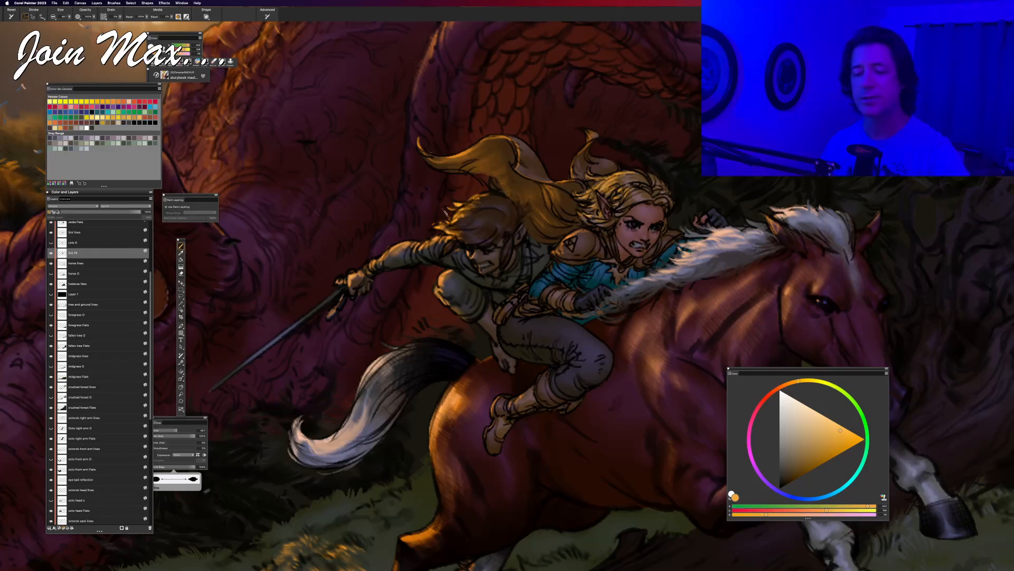
# Step: Sample a softer orange near the sword-bearing rider's shoulder for his highlights and check the lighting against the full scene
pyautogui.press('super+minus')
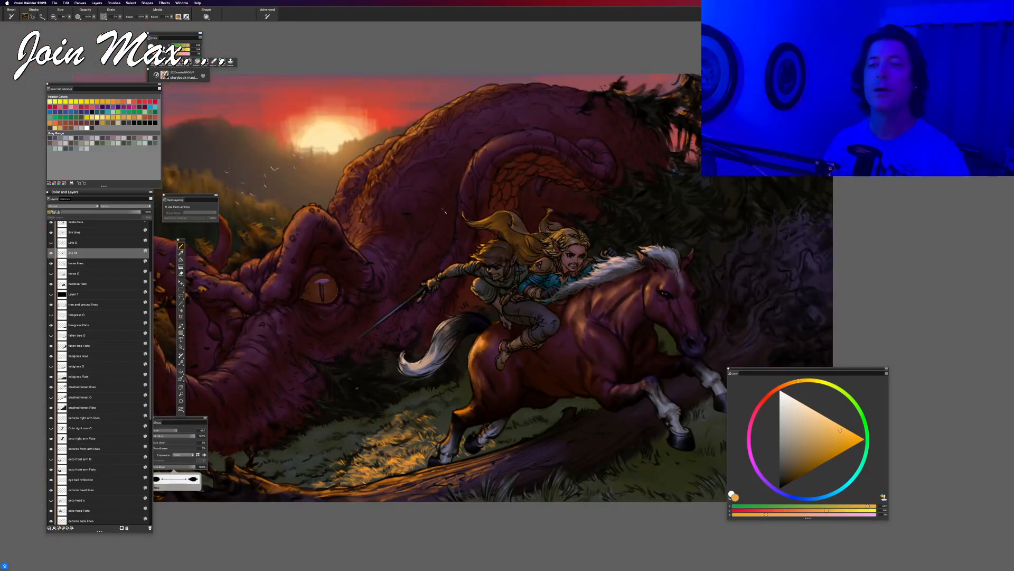
pyautogui.press('super+equal')
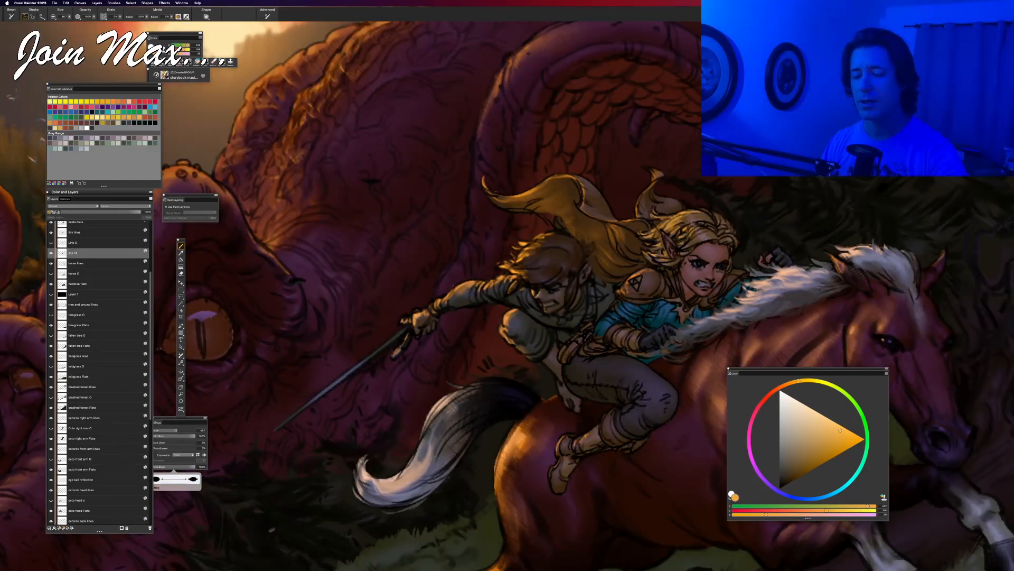
pyautogui.keyDown('alt'); pyautogui.click(504, 276); pyautogui.keyUp('alt')
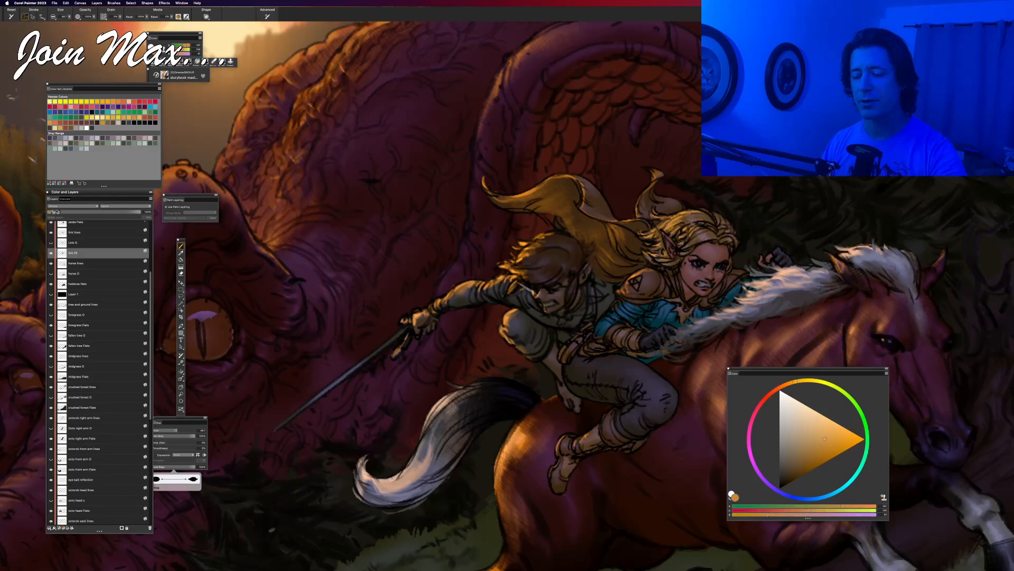
pyautogui.press('super+minus')
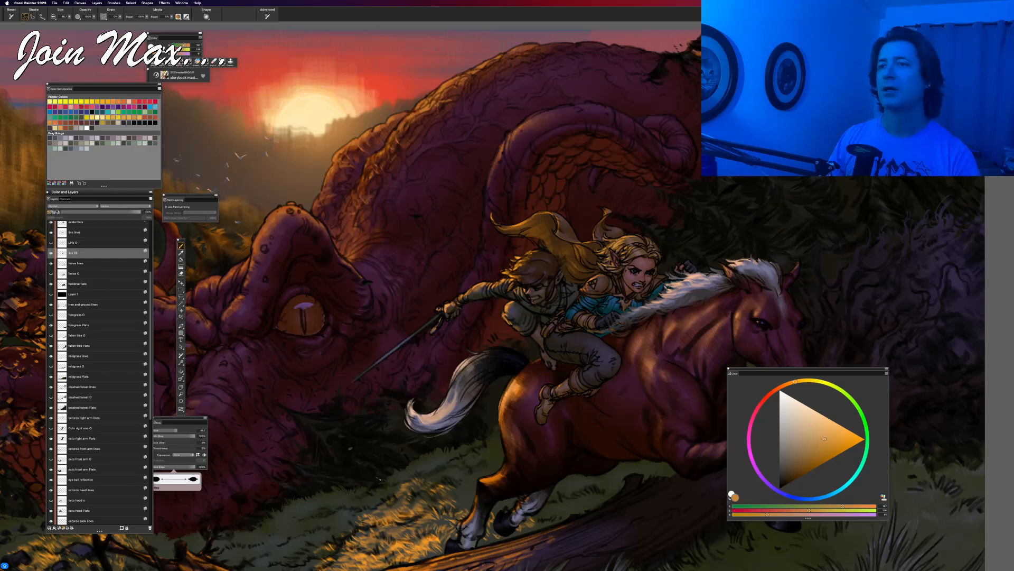
pyautogui.press('super+minus')
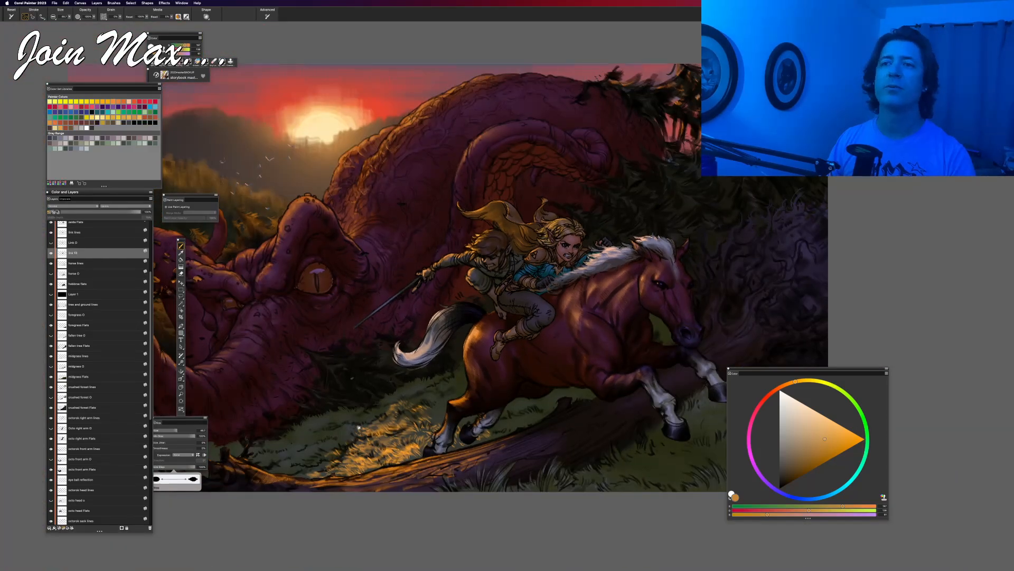
pyautogui.moveTo(363, 425); pyautogui.dragTo(363, 462)
# Step: Save the painting and compare the riders' lighting in the whole composition and up close
pyautogui.click(54, 4)
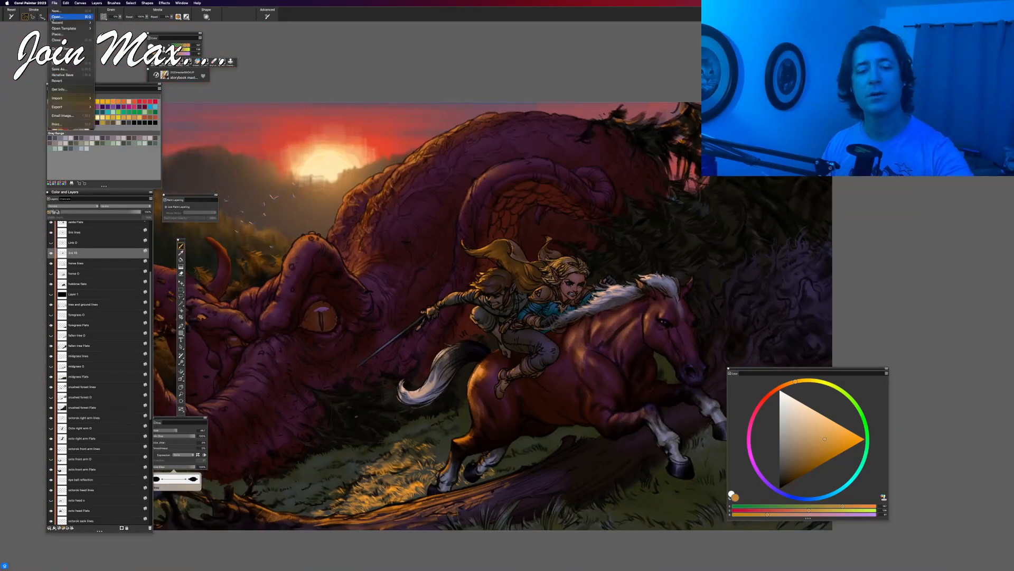
pyautogui.click(59, 64)
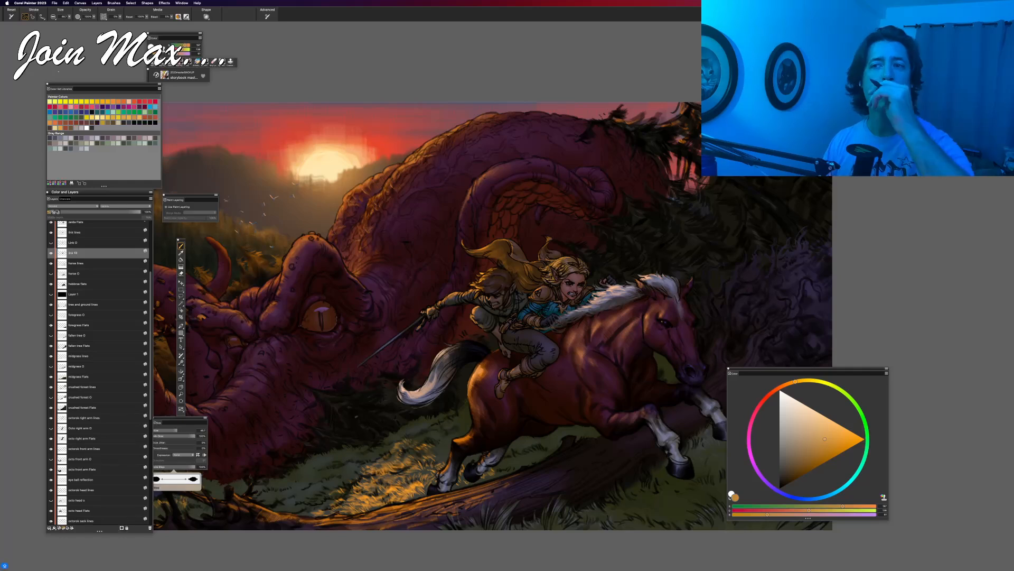
pyautogui.press('super+minus')
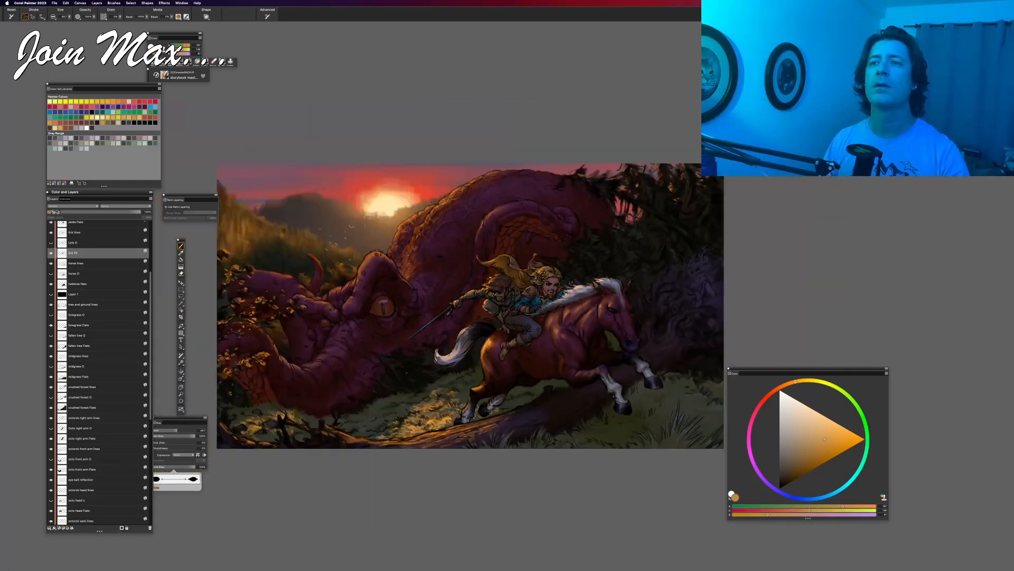
pyautogui.moveTo(334, 420); pyautogui.dragTo(289, 417)
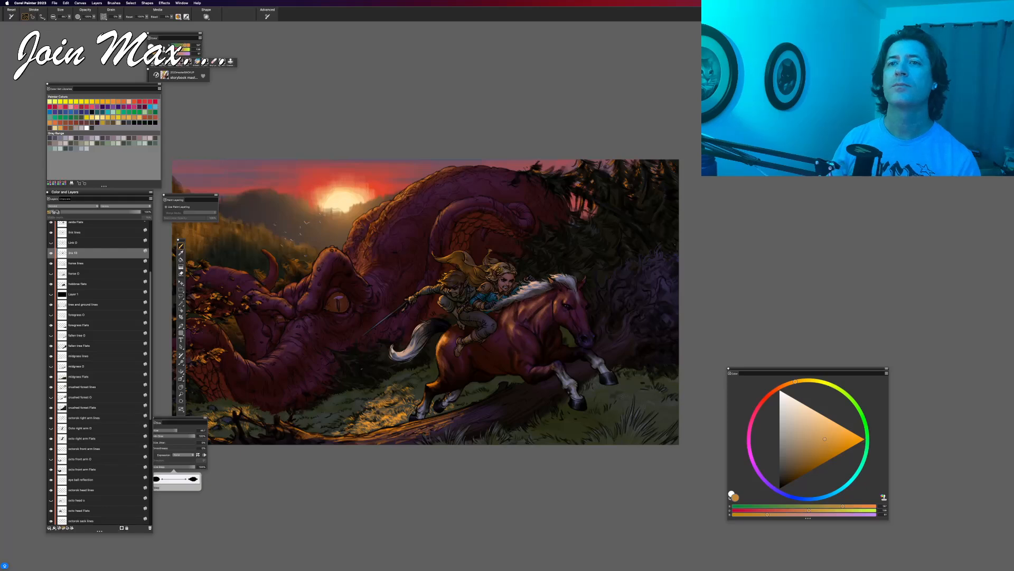
pyautogui.press('super+plus')
pyautogui.press('super+plus')
pyautogui.moveTo(483, 327)
pyautogui.mouseDown()
pyautogui.moveTo(586, 292)
pyautogui.moveTo(556, 257)
pyautogui.mouseUp()
pyautogui.press('super+plus')
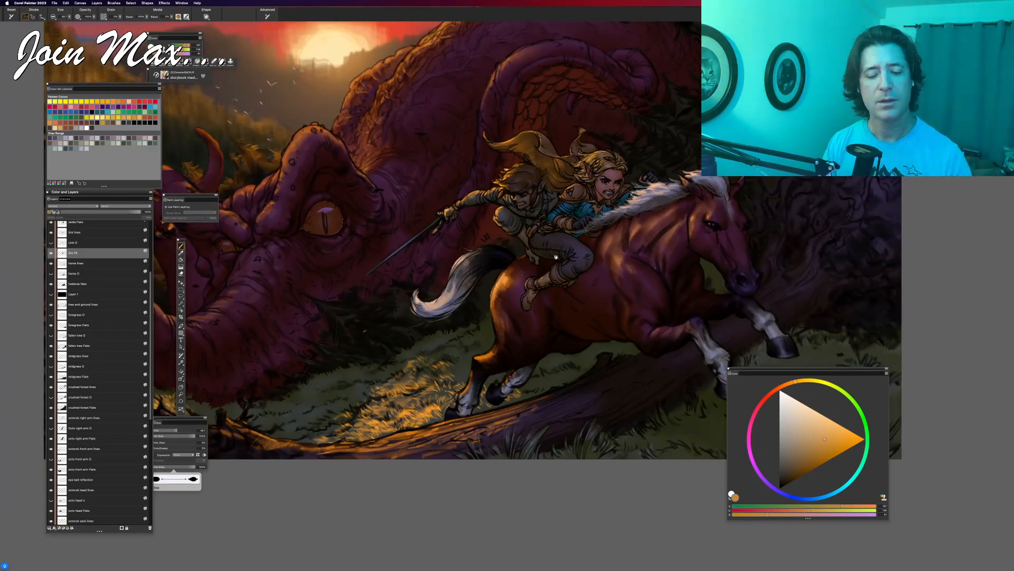
# Step: Select the foreground grass flats layer and sample a golden orange from the sunlit grass for its highlights
pyautogui.moveTo(152, 305); pyautogui.dragTo(159, 390)
pyautogui.scroll(5, 143, 281)
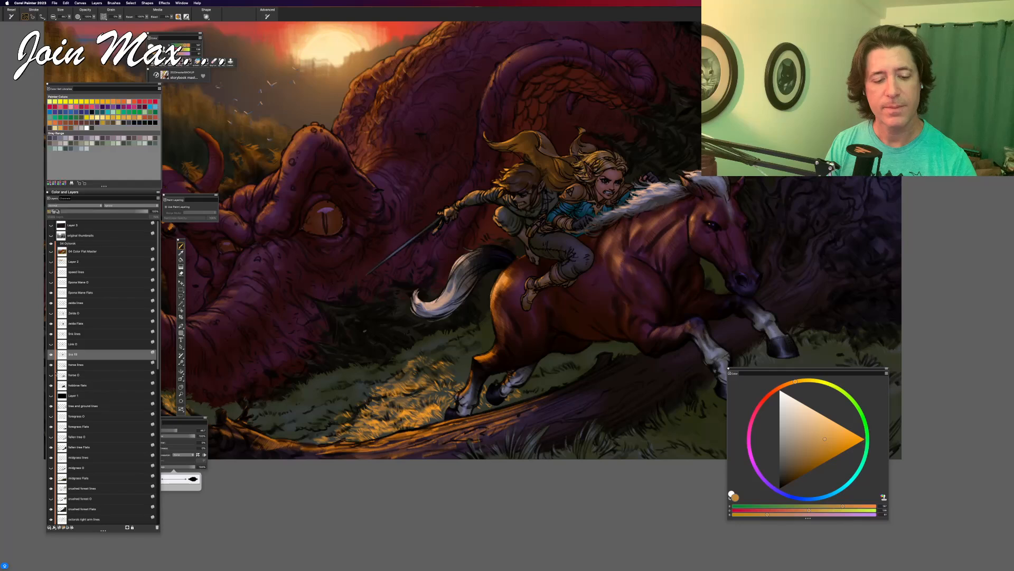
pyautogui.click(55, 427)
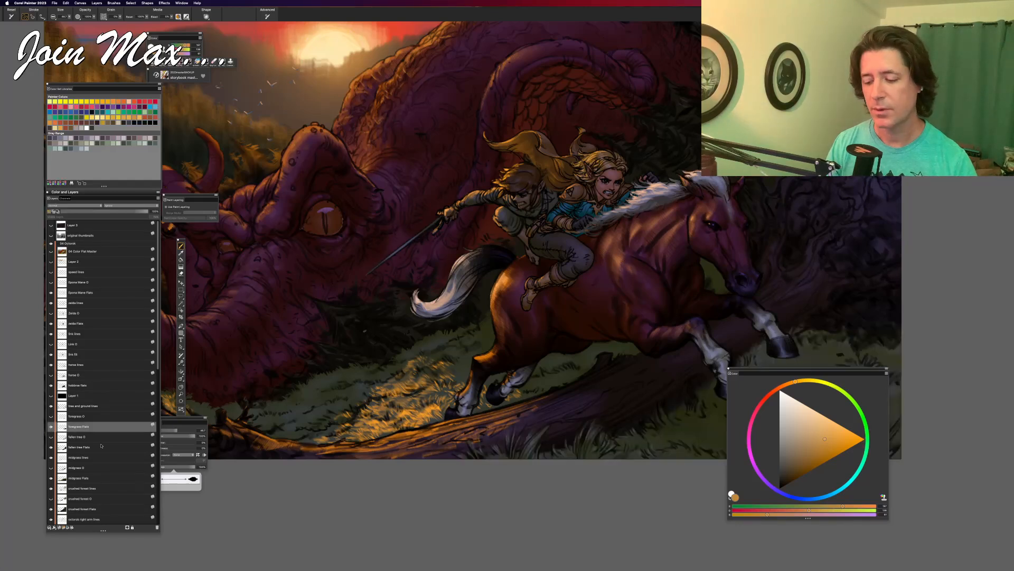
pyautogui.press('v')
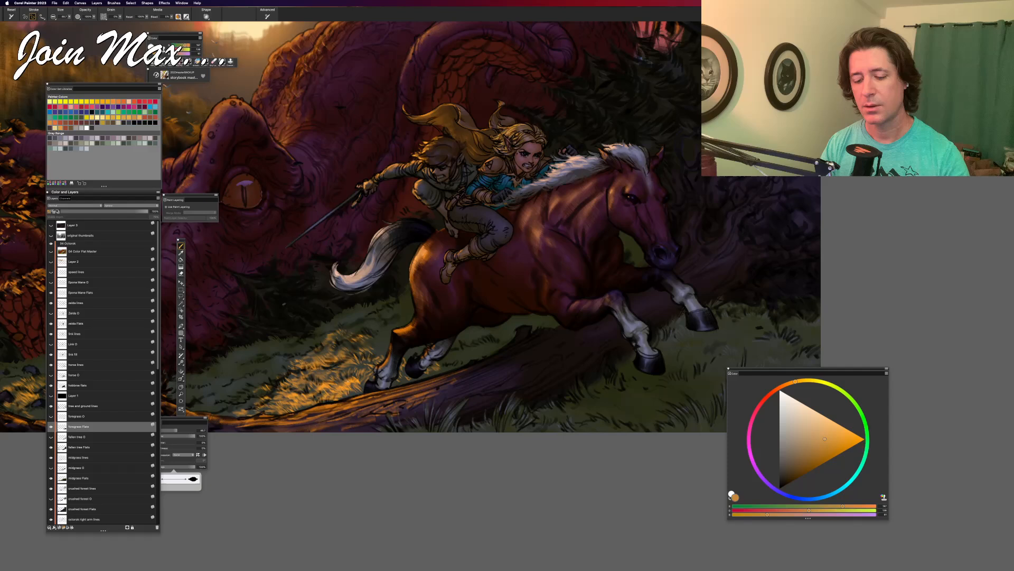
pyautogui.keyDown('alt'); pyautogui.click(348, 381); pyautogui.keyUp('alt')
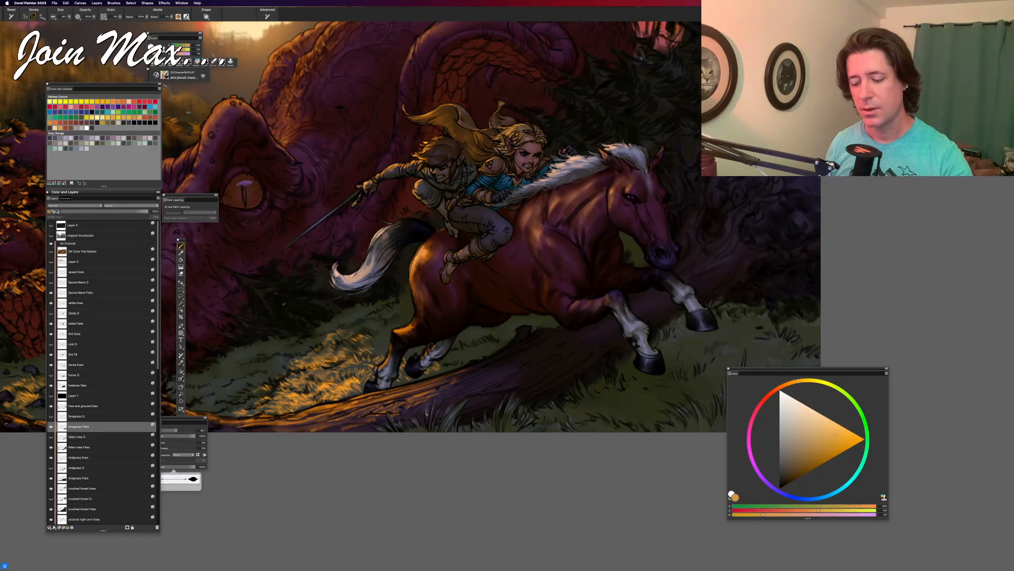
pyautogui.click(42, 16)
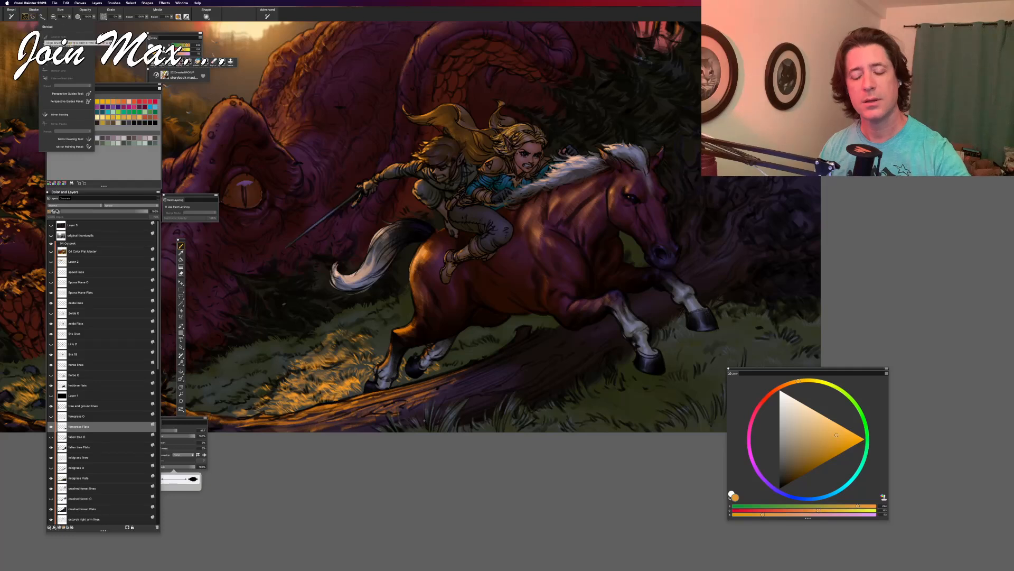
pyautogui.press('b')
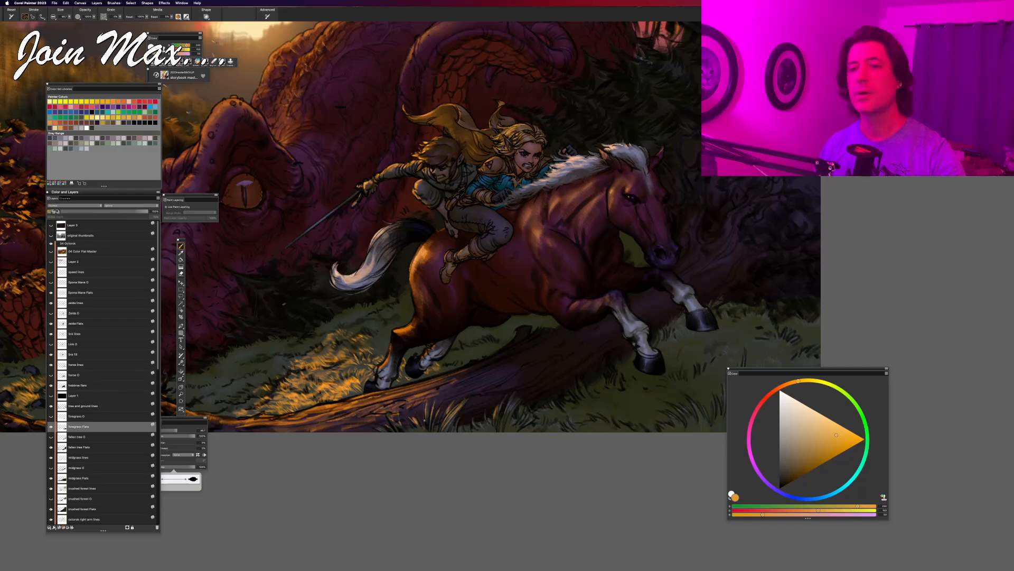
# Step: Examine the sunset lighting on the grass, fallen tree, horse and riders in the whole scene and up close
pyautogui.moveTo(396, 390); pyautogui.dragTo(427, 462)
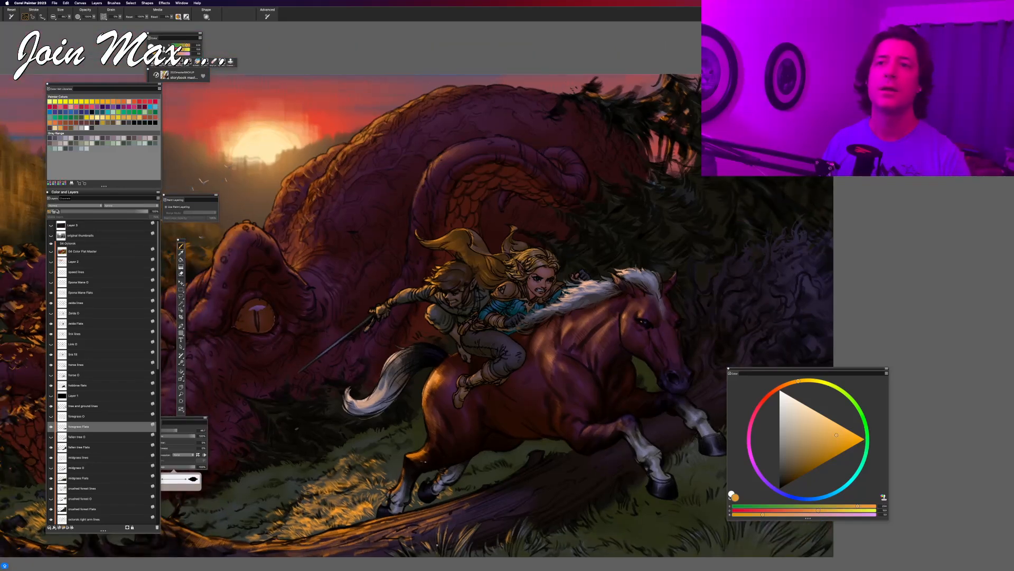
pyautogui.moveTo(423, 461); pyautogui.dragTo(473, 470)
pyautogui.moveTo(370, 457); pyautogui.dragTo(413, 415)
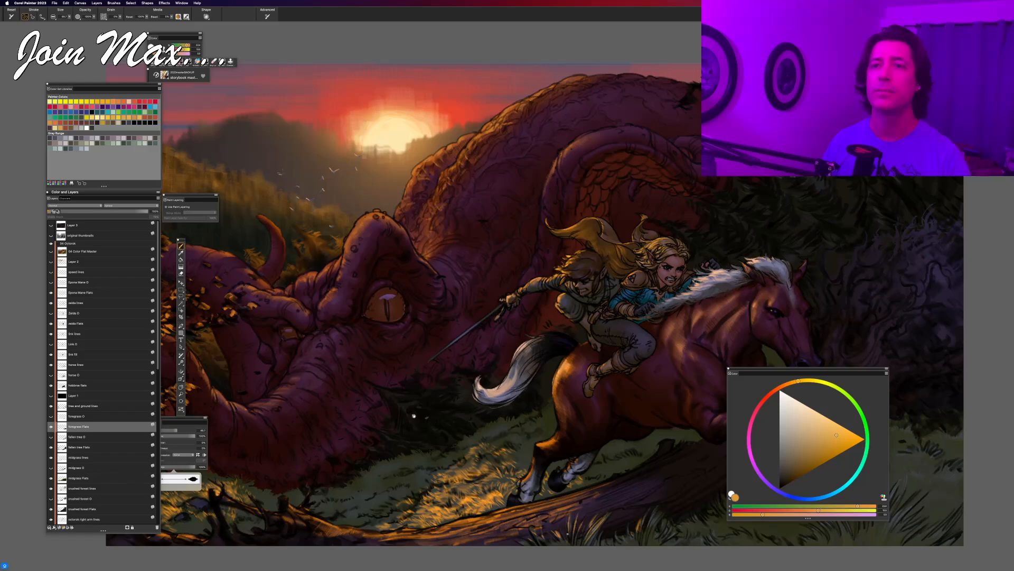
pyautogui.press('super+0')
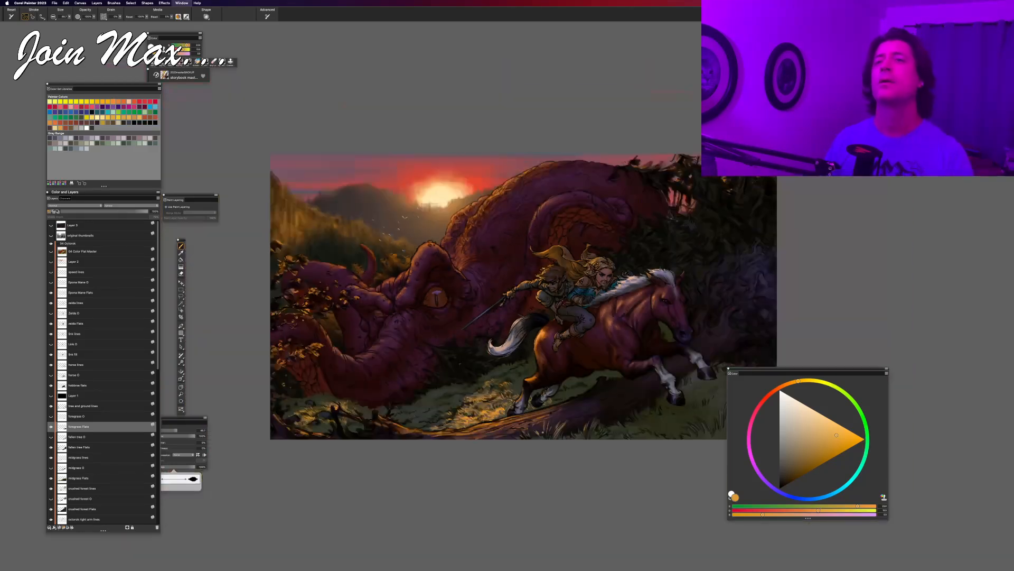
pyautogui.press('super+plus')
pyautogui.press('super+plus')
pyautogui.moveTo(338, 470); pyautogui.dragTo(369, 453)
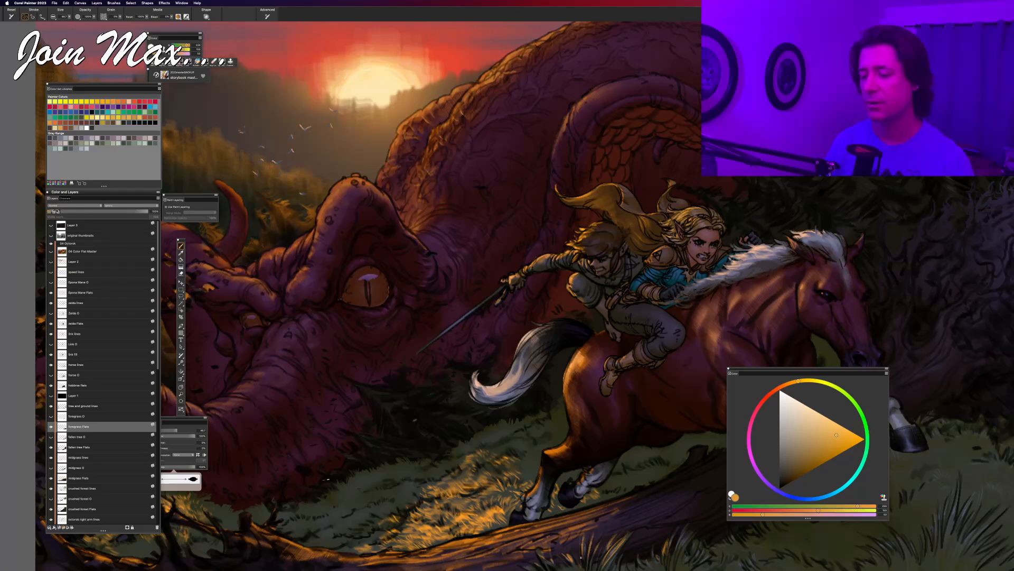
pyautogui.moveTo(377, 497); pyautogui.dragTo(356, 502)
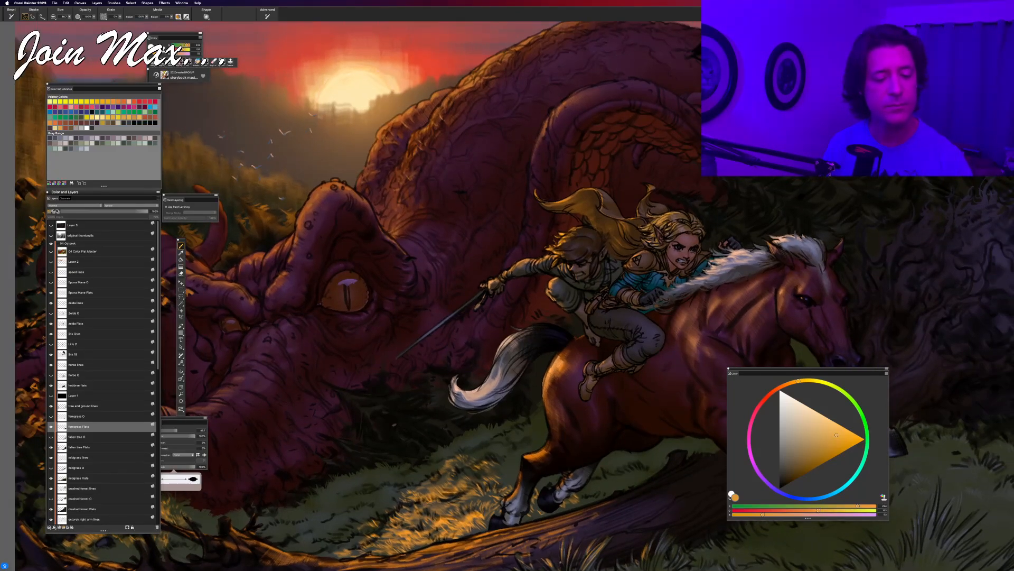
# Step: Make an iterative save of the painting and compare the whole composition with a closer view
pyautogui.click(54, 2)
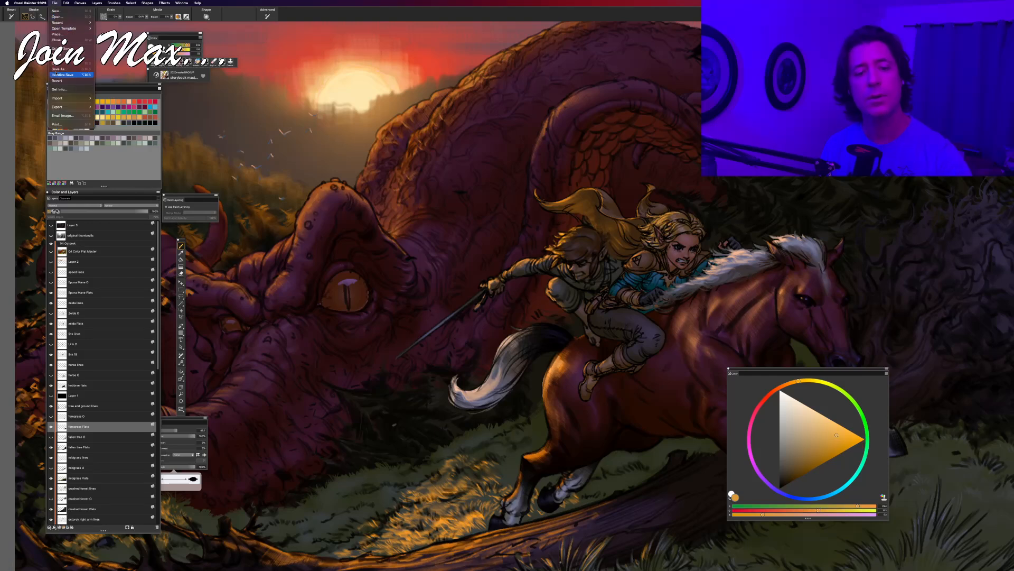
pyautogui.click(59, 75)
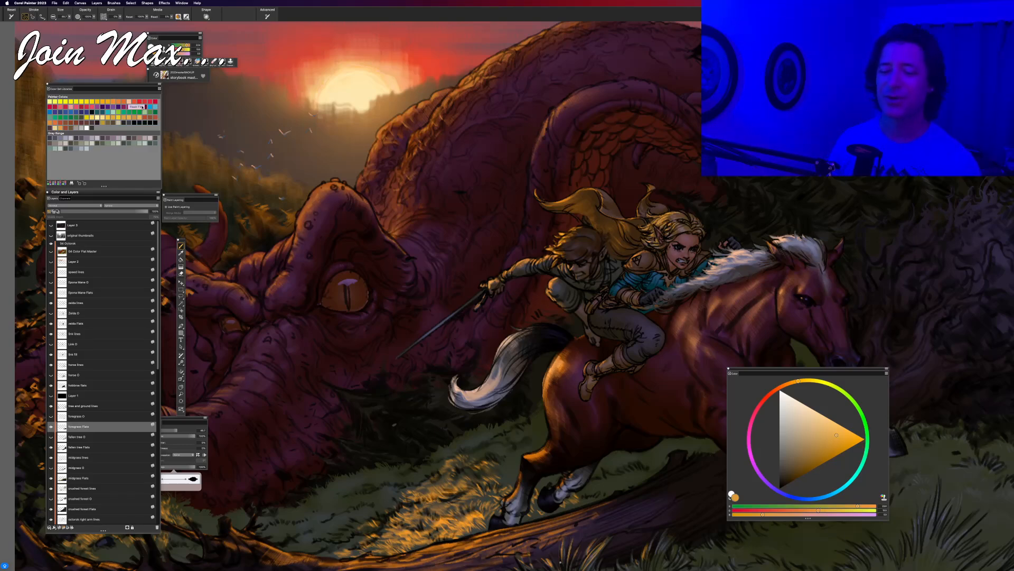
pyautogui.press('super+minus')
pyautogui.press('super+minus')
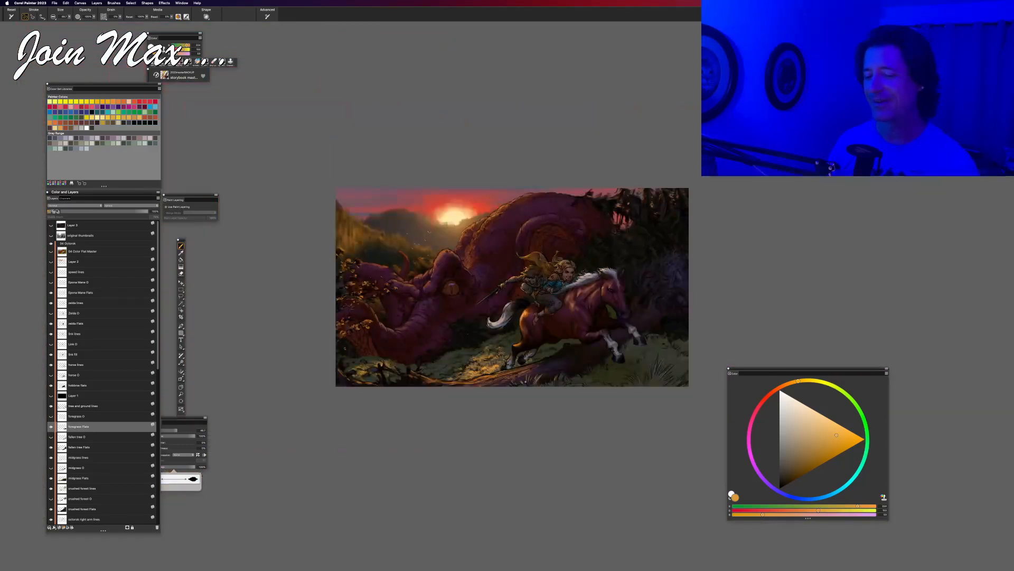
pyautogui.press('super+plus')
pyautogui.press('super+plus')
pyautogui.moveTo(165, 102)
pyautogui.mouseDown()
pyautogui.moveTo(190, 125)
pyautogui.moveTo(163, 119)
pyautogui.mouseUp()
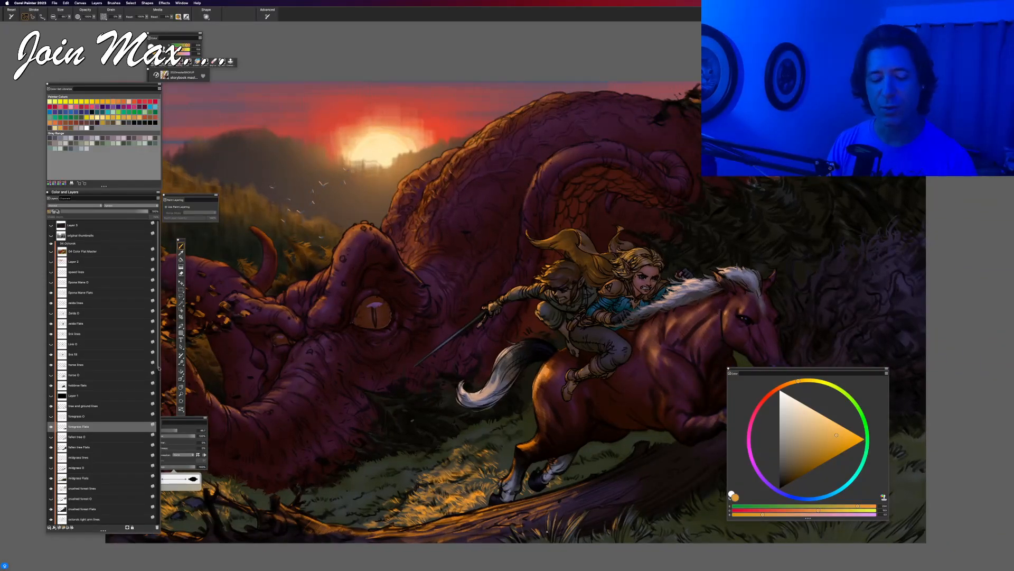
pyautogui.scroll(-5, 158, 394)
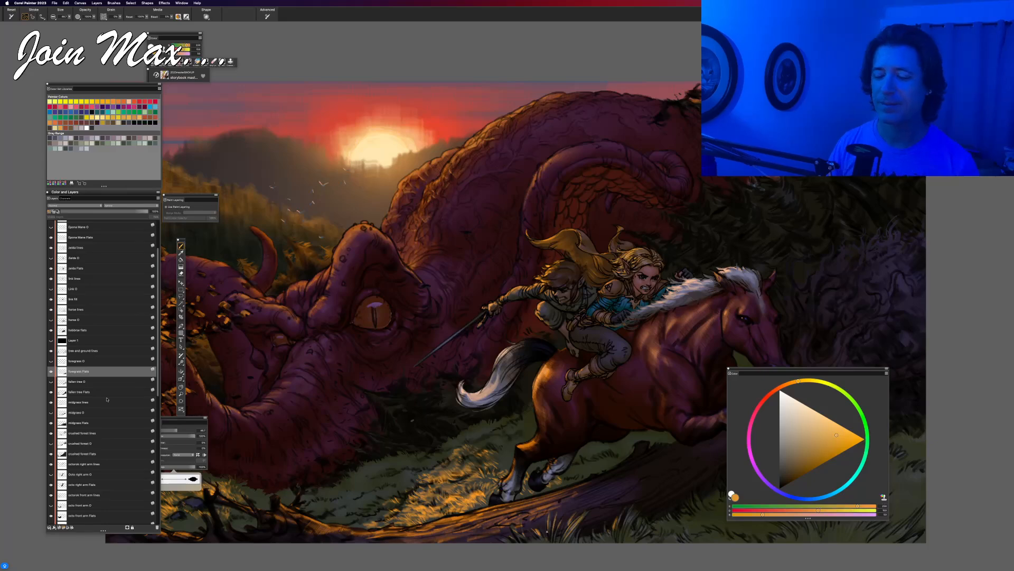
pyautogui.scroll(-2, 106, 399)
pyautogui.press('super+minus')
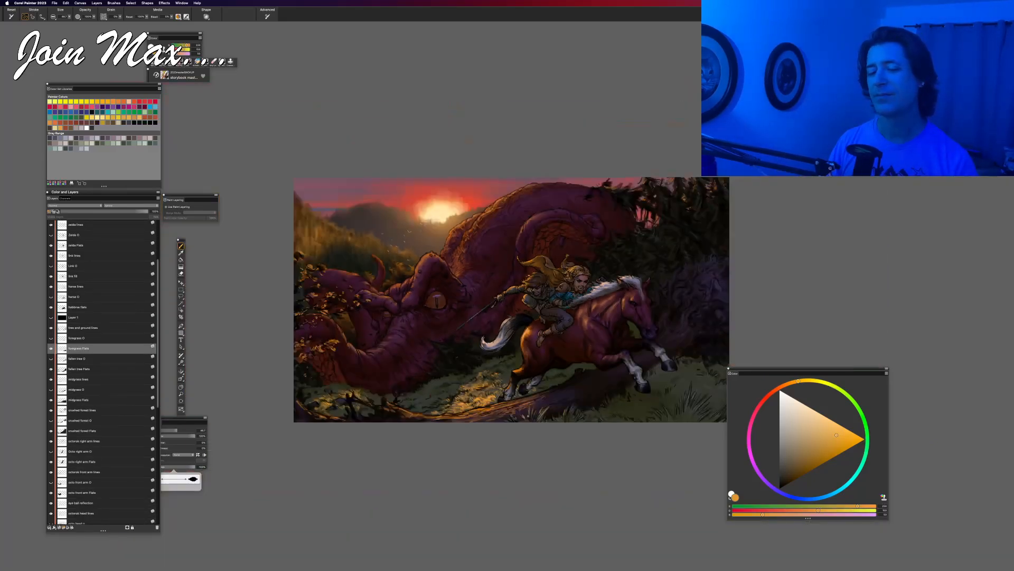
pyautogui.press('super+equal')
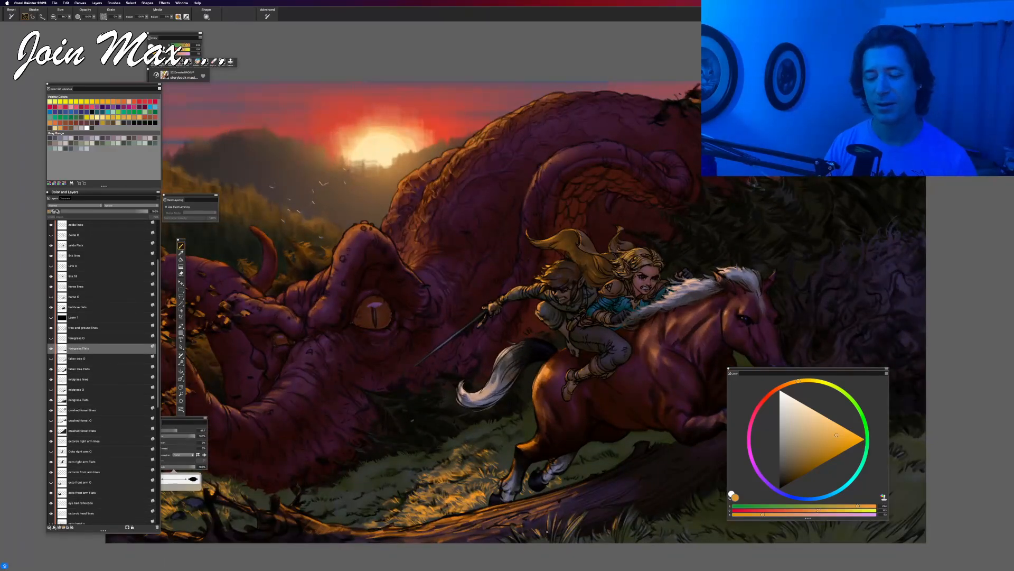
pyautogui.scroll(-2, 121, 380)
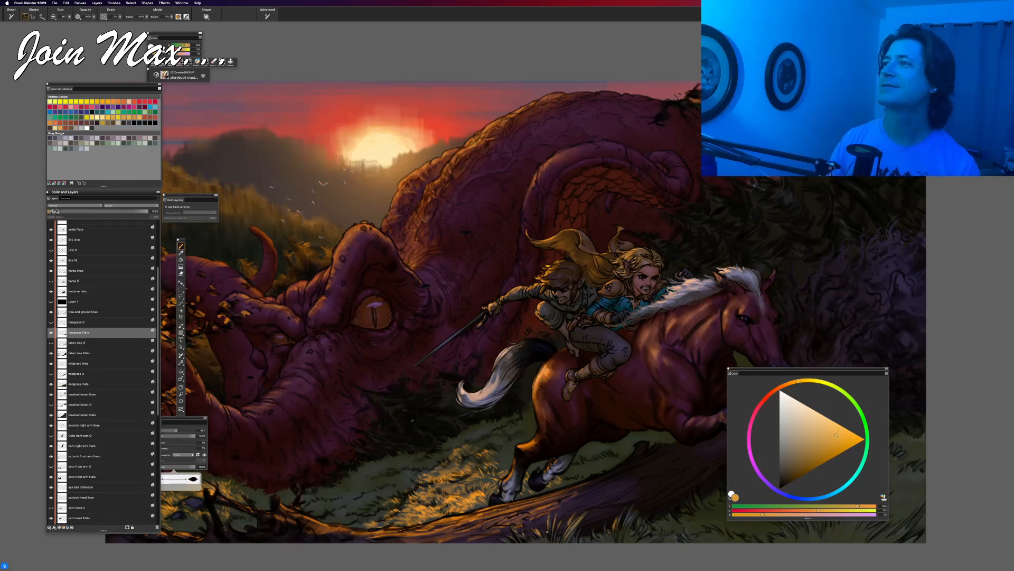
# Step: Switch to Adobe Bridge to review the saved versions of the illustration, and return to Corel Painter
pyautogui.press('super+Tab')
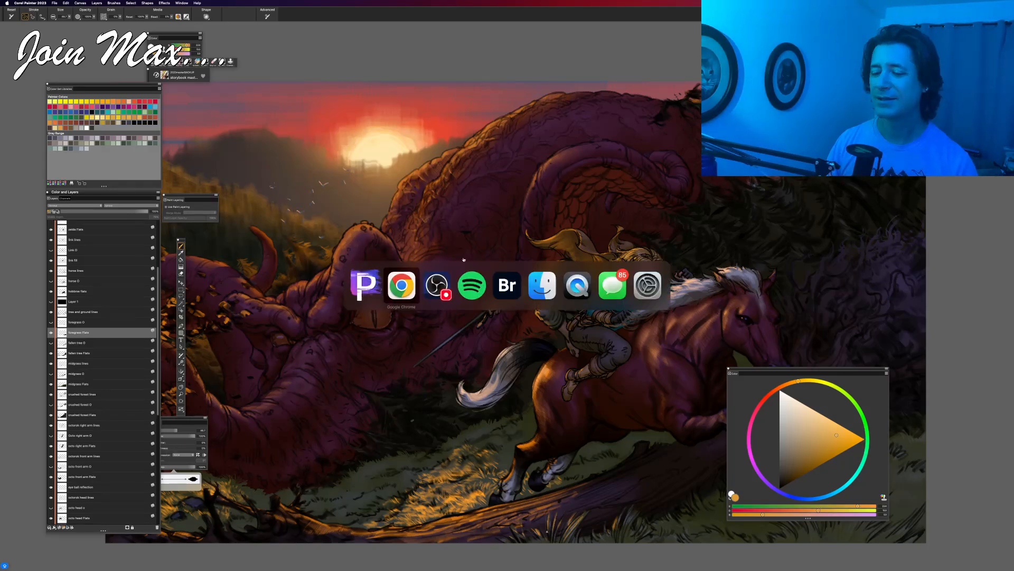
pyautogui.click(507, 286)
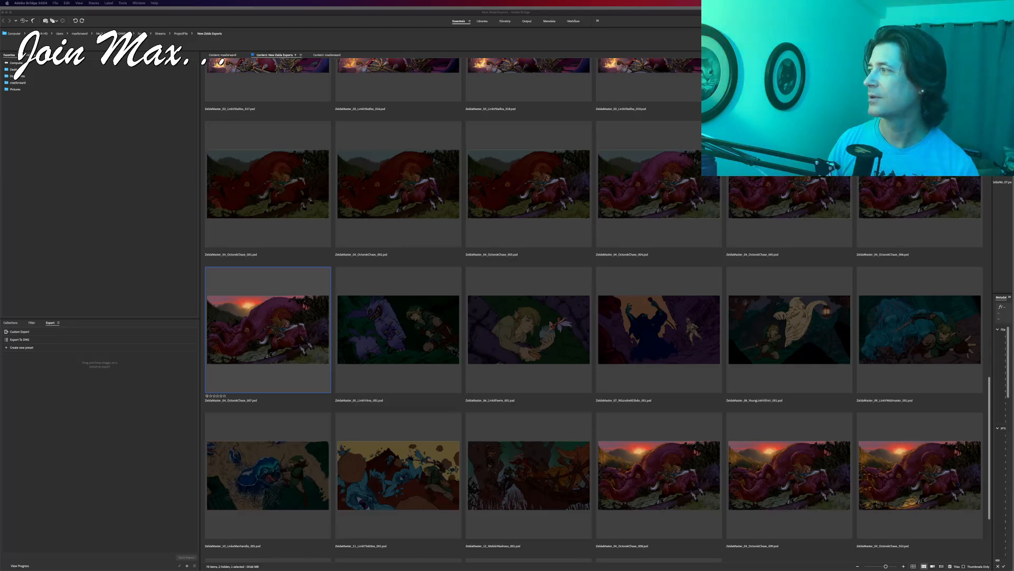
pyautogui.press('super+Tab')
pyautogui.press('Tab')
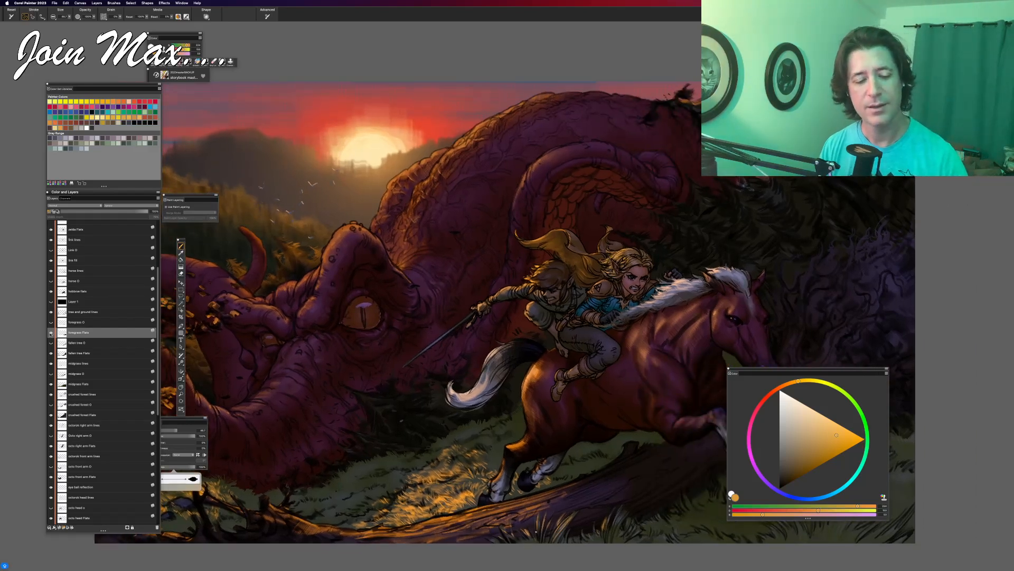
# Step: Select the sword-bearing rider's colour layer and try to mix a highlight colour from a blue-grey sampled on the sword
pyautogui.click(74, 261)
pyautogui.moveTo(308, 417); pyautogui.dragTo(268, 445)
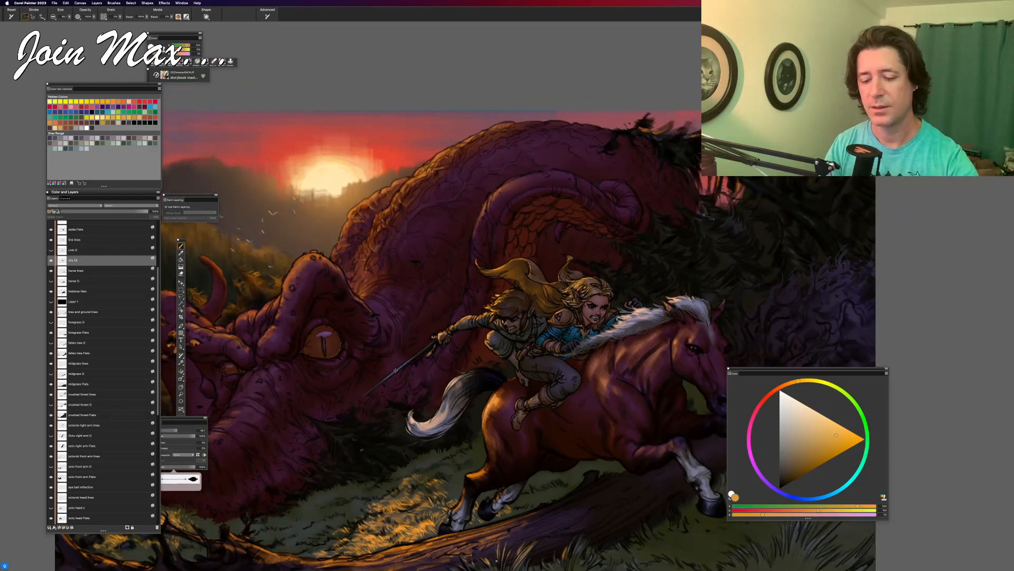
pyautogui.keyDown('alt'); pyautogui.click(385, 356); pyautogui.keyUp('alt')
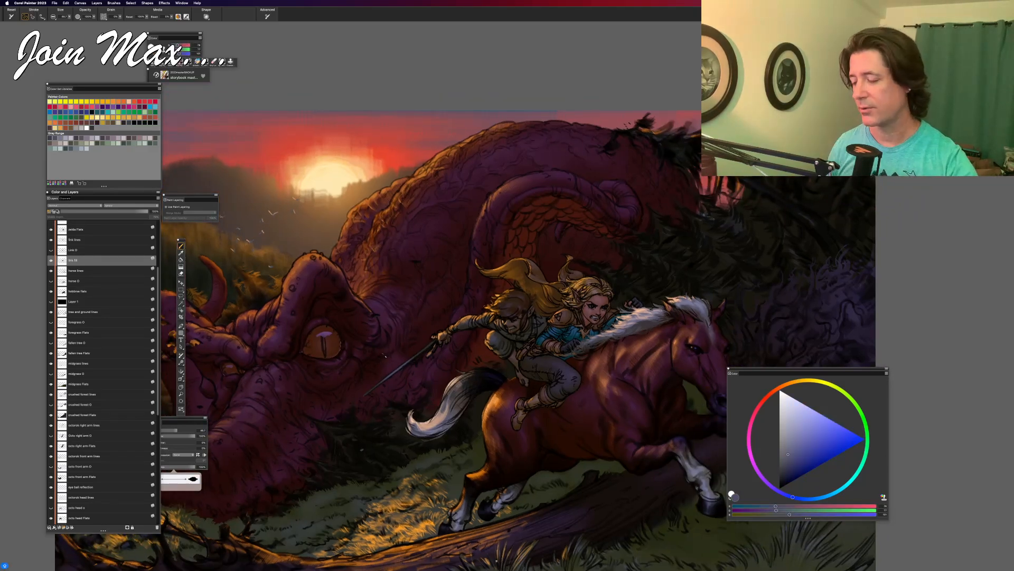
pyautogui.click(788, 506)
pyautogui.click(788, 510)
pyautogui.click(801, 514)
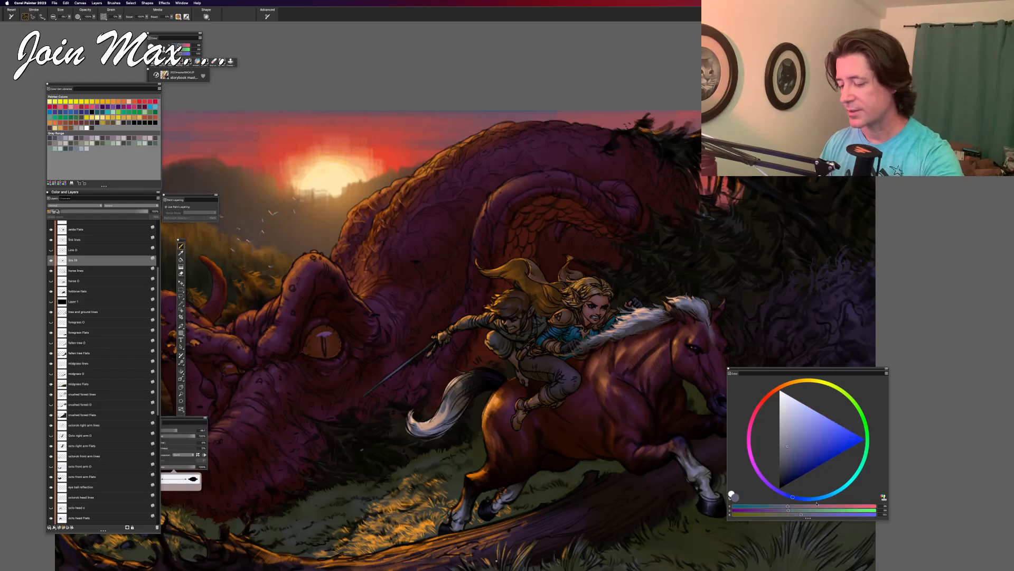
pyautogui.click(874, 509)
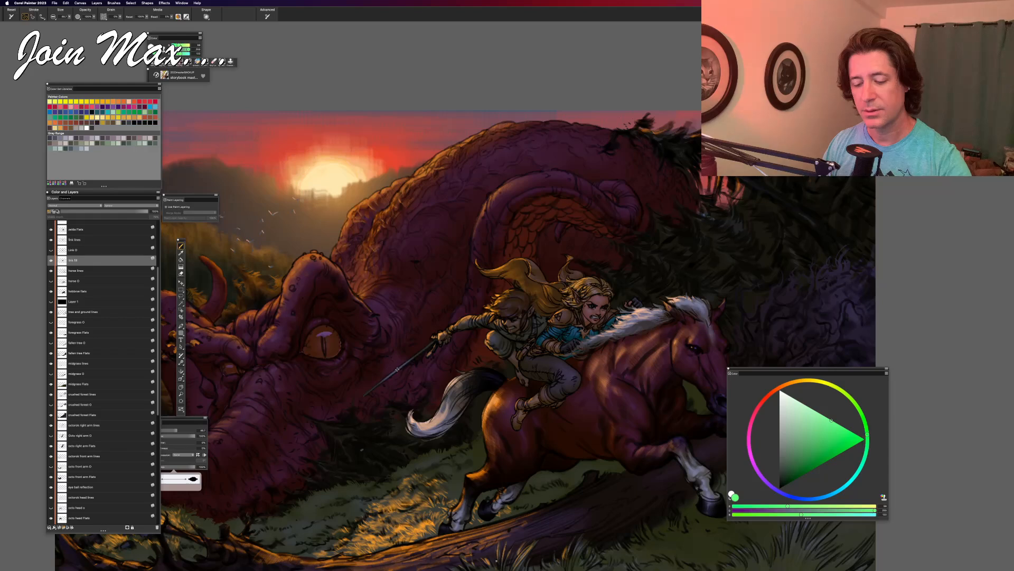
# Step: Resample the sword's blue-grey and shift it to a light warm orange for the blade's sunlit highlight
pyautogui.keyDown('alt'); pyautogui.click(398, 369); pyautogui.keyUp('alt')
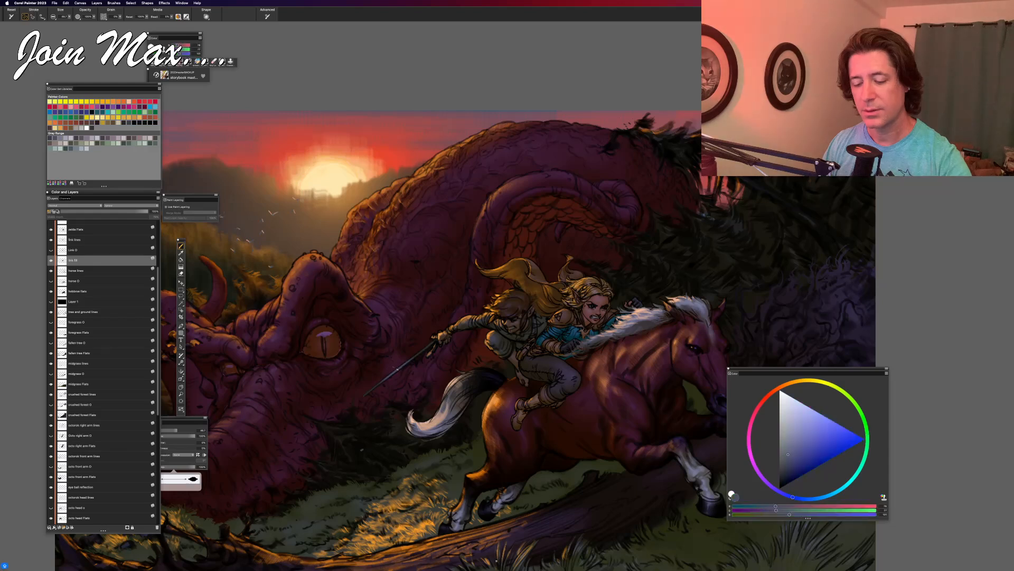
pyautogui.click(789, 505)
pyautogui.click(788, 510)
pyautogui.click(802, 514)
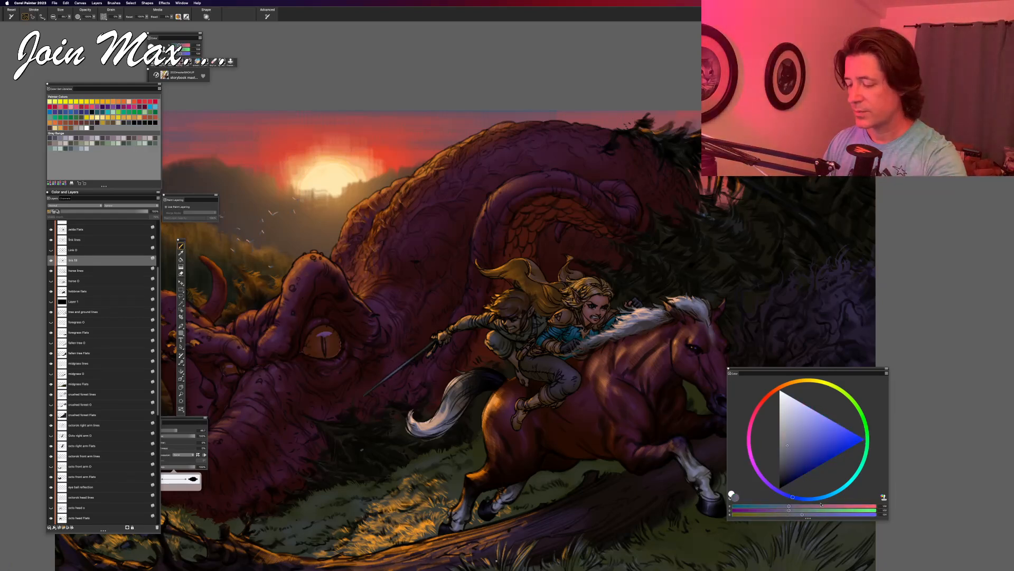
pyautogui.click(860, 506)
pyautogui.click(874, 505)
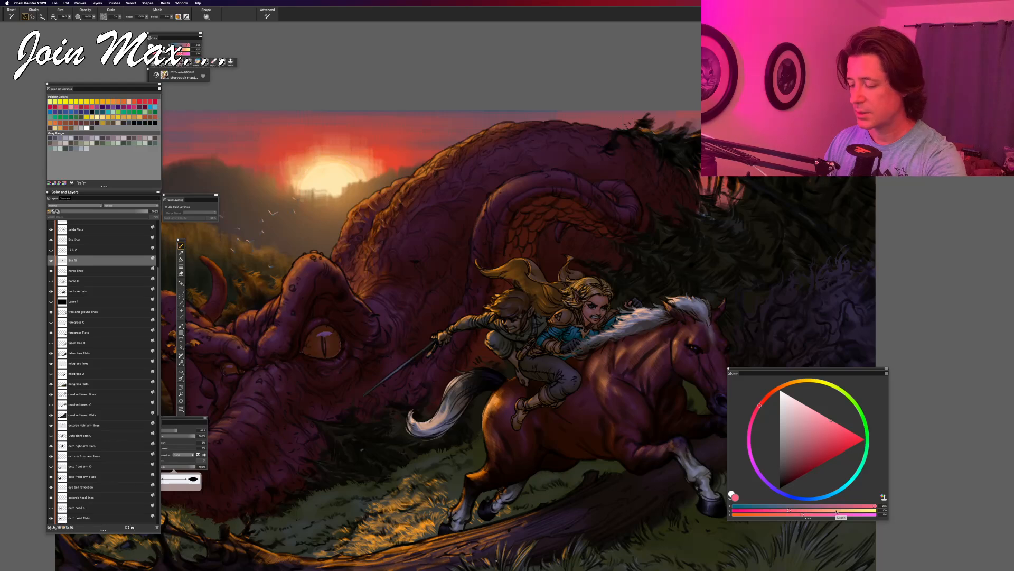
pyautogui.click(837, 509)
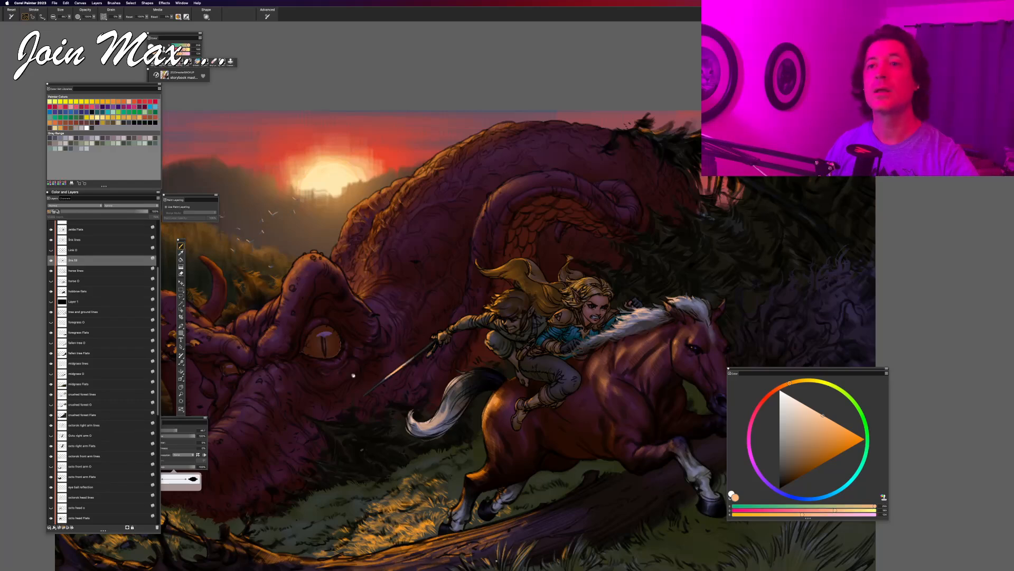
pyautogui.moveTo(354, 376); pyautogui.dragTo(415, 369)
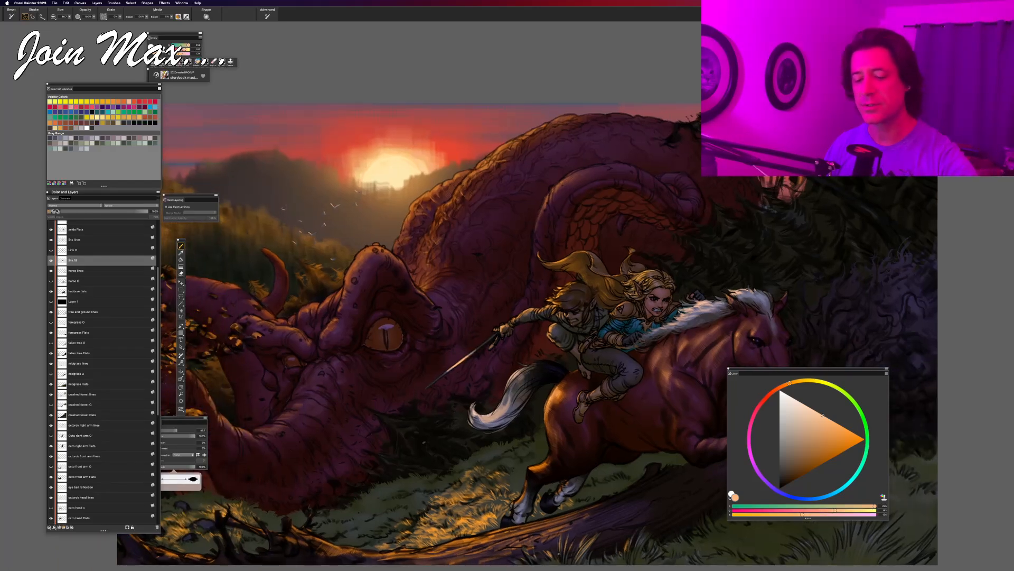
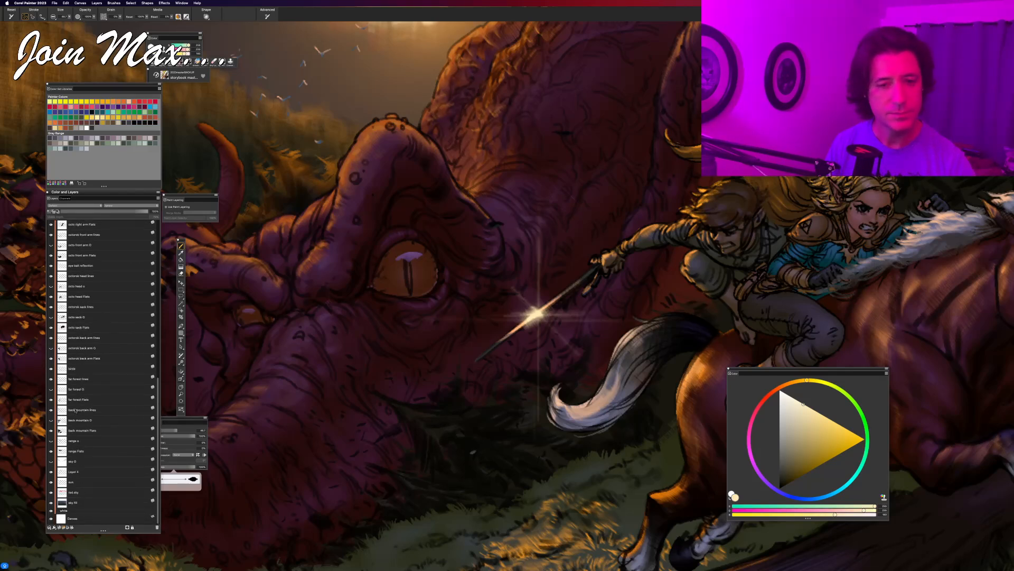
# Step: Save the painting and select the flats layer of the dragon's head
pyautogui.click(54, 3)
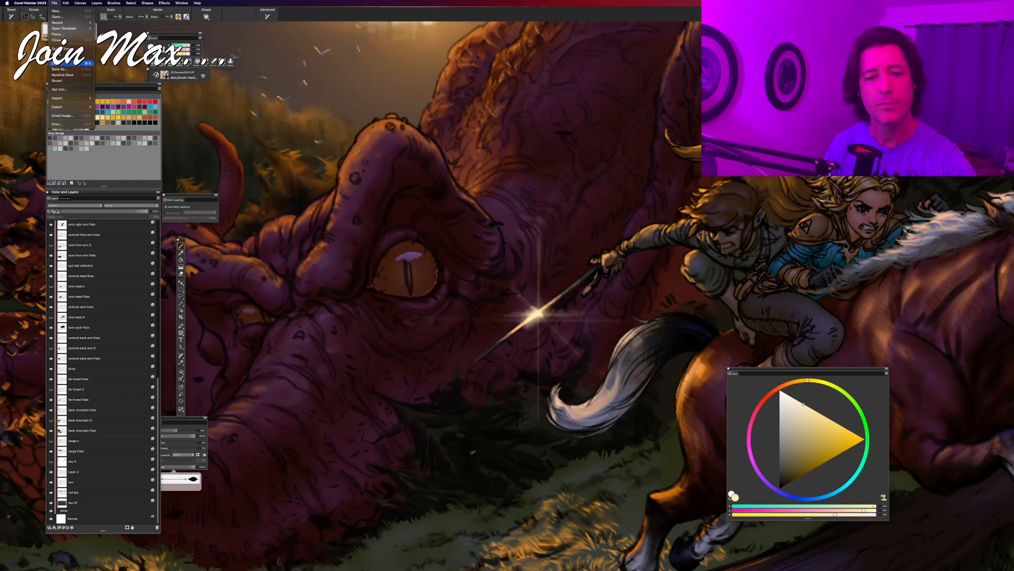
pyautogui.click(68, 63)
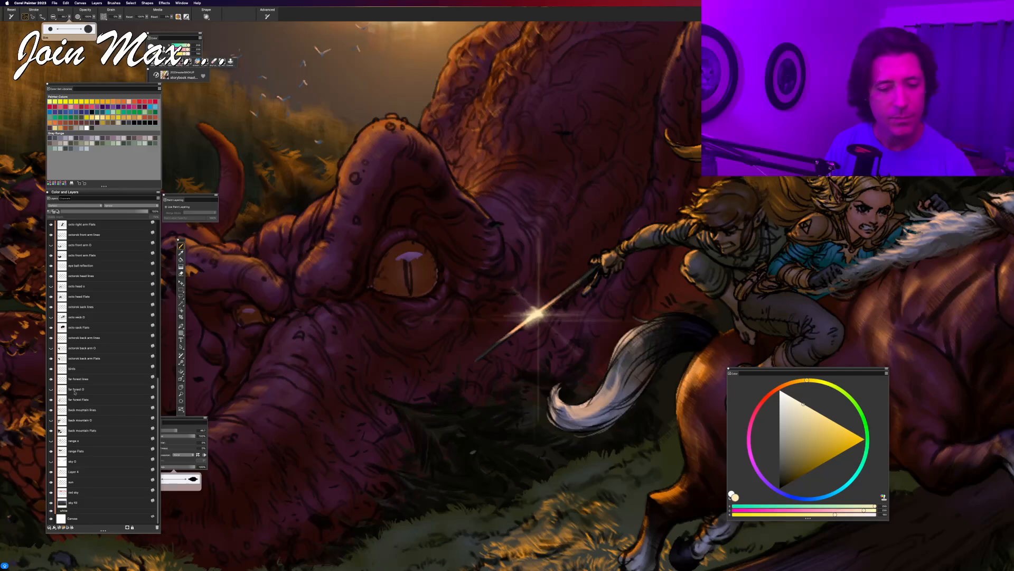
pyautogui.click(74, 297)
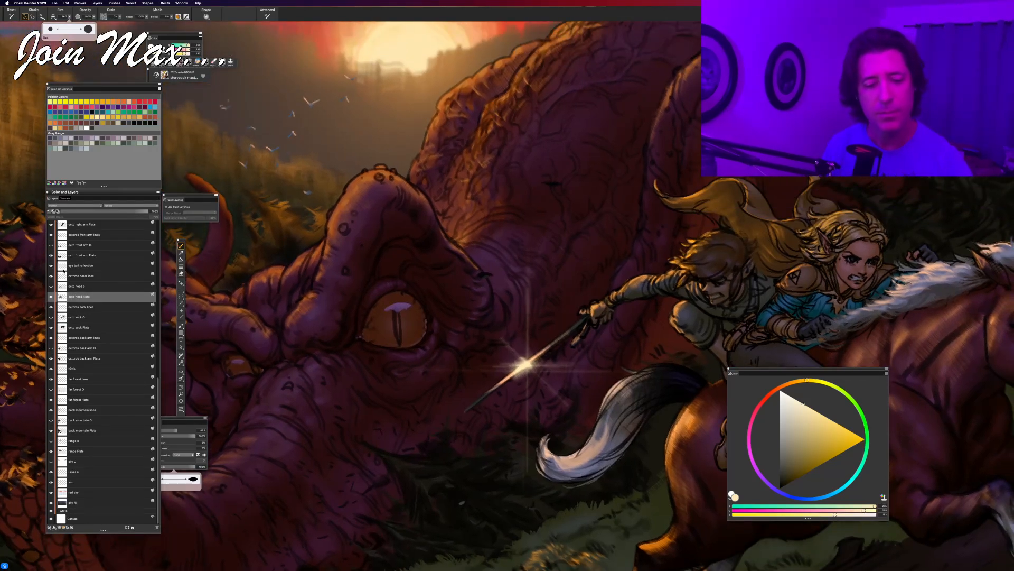
# Step: Add a layer above the eyeball reflection layer and name it SWORD LIGHT
pyautogui.click(73, 268)
pyautogui.click(59, 526)
pyautogui.doubleClick(71, 267)
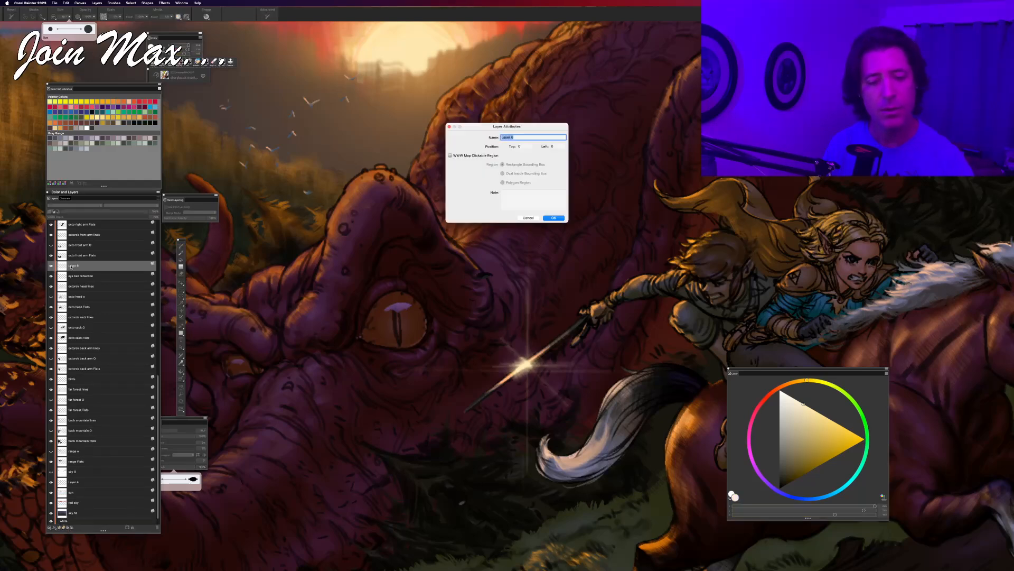
pyautogui.write('SWORD LIGHT')
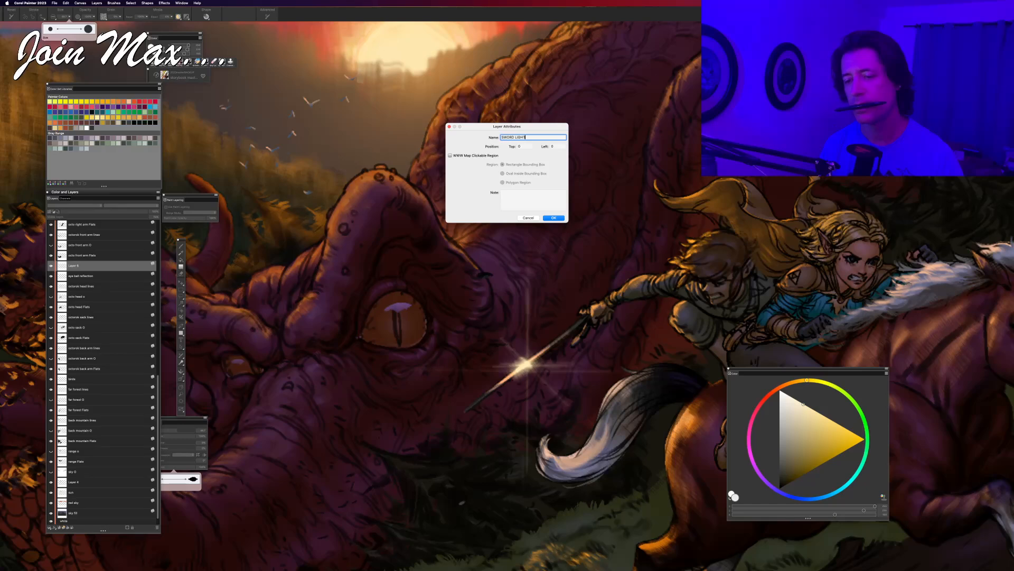
pyautogui.press('Return')
# Step: Choose a saturated golden yellow and paint a small sword-light glint across the pupil of the dragon's large eye
pyautogui.moveTo(295, 476); pyautogui.dragTo(269, 469)
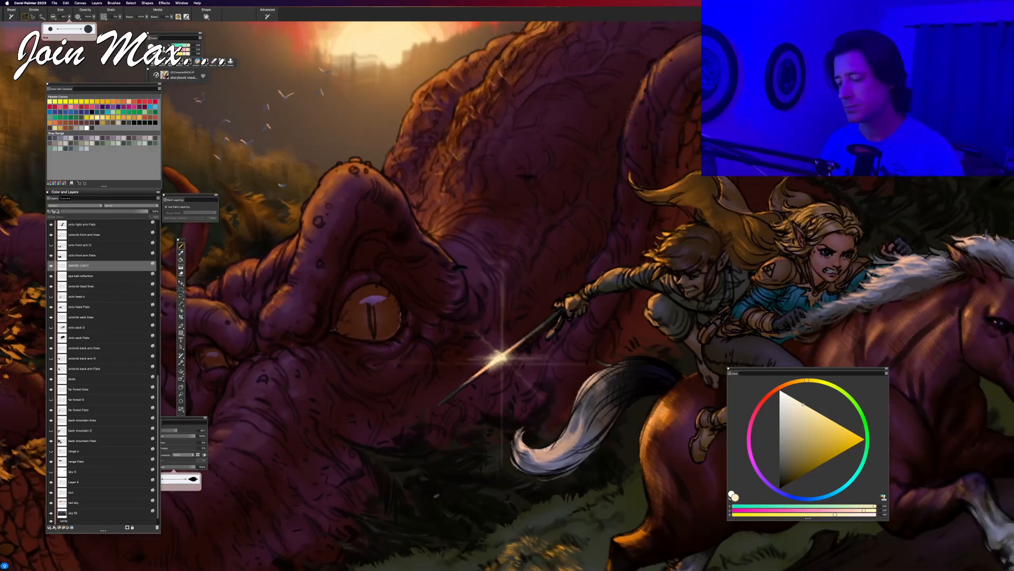
pyautogui.moveTo(829, 432); pyautogui.dragTo(841, 426)
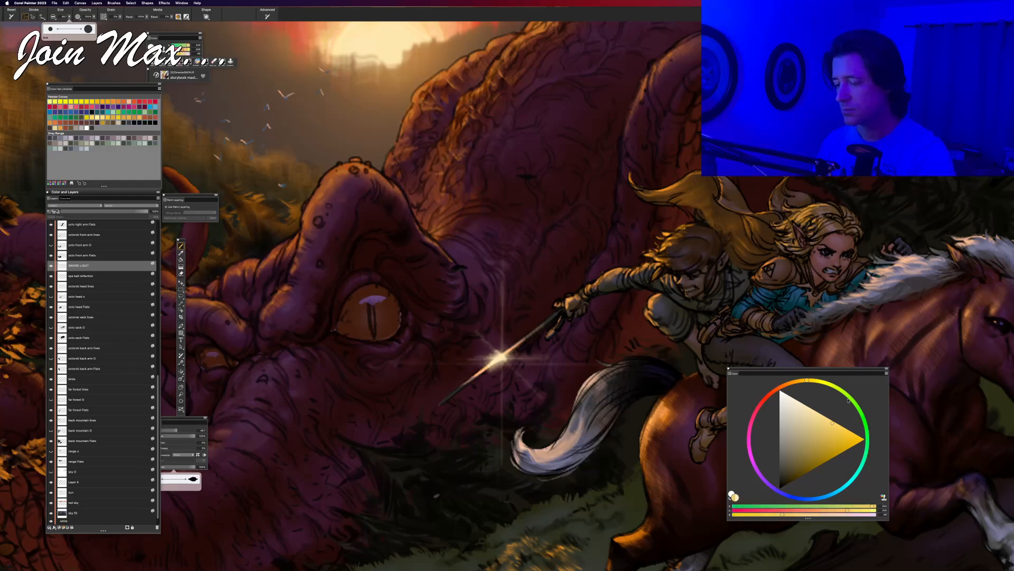
pyautogui.click(378, 323)
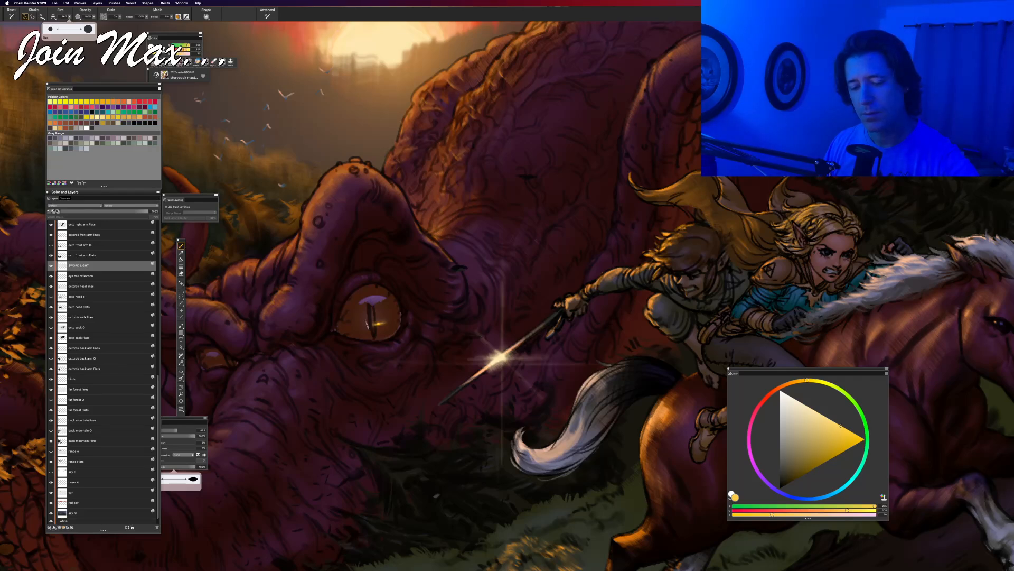
pyautogui.moveTo(278, 419); pyautogui.dragTo(349, 421)
pyautogui.press('super+minus')
pyautogui.press('super+plus')
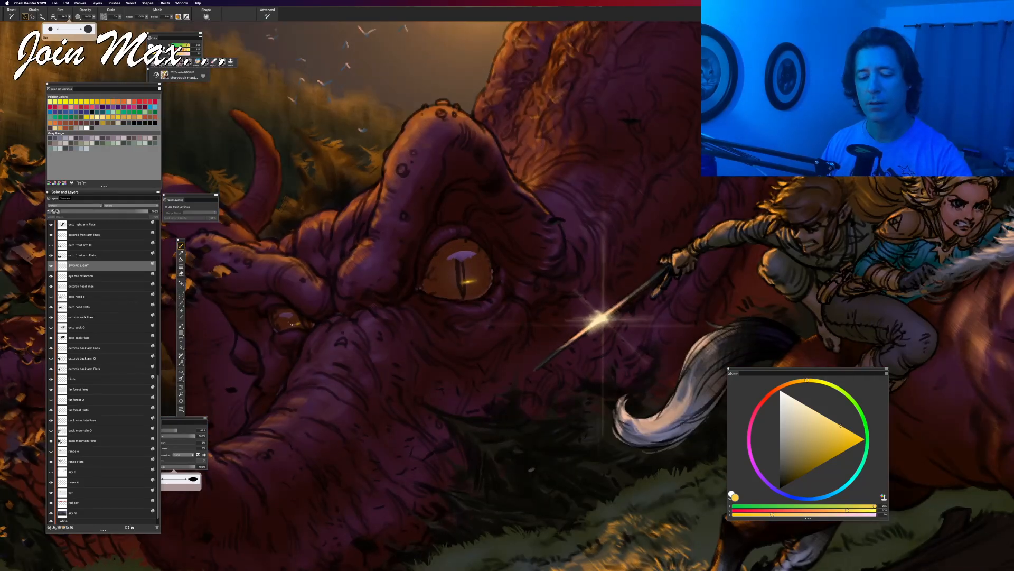
# Step: Strengthen the golden glow in the dragon's large eye and add a matching glow to its smaller eye
pyautogui.press('super+minus')
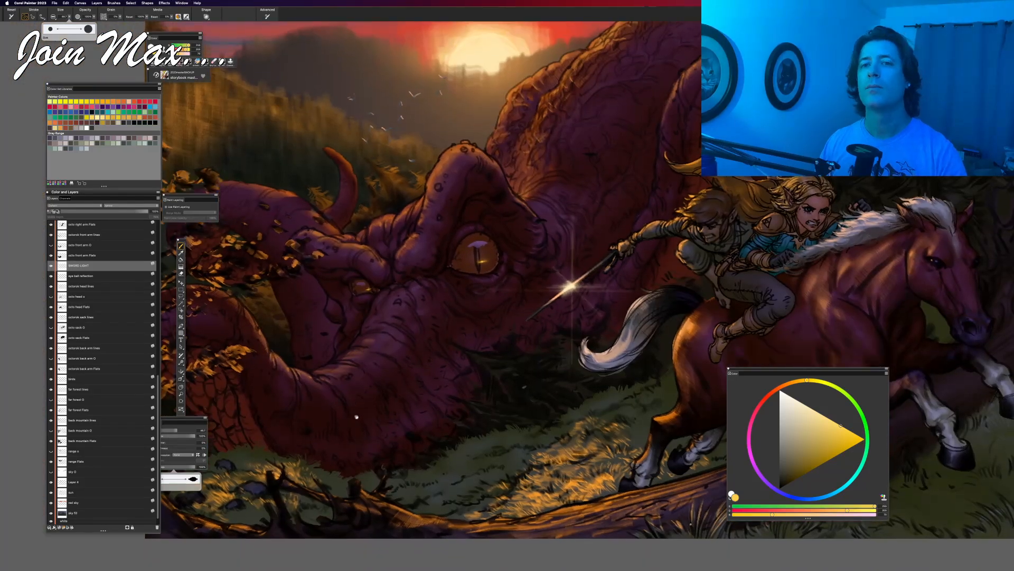
pyautogui.press('super+minus')
pyautogui.press('super+plus')
pyautogui.press('super+plus')
pyautogui.press('super+plus')
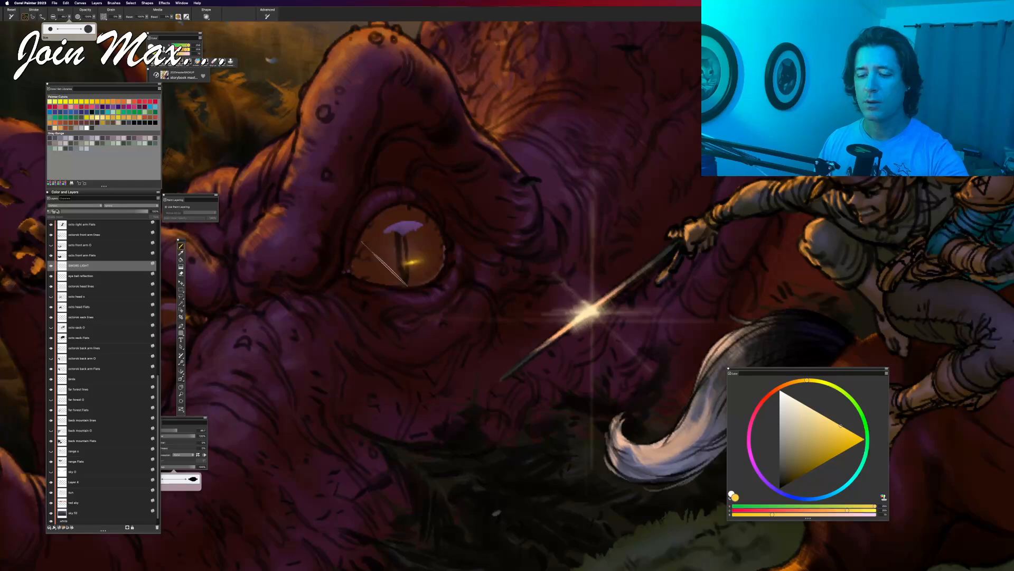
pyautogui.moveTo(338, 433); pyautogui.dragTo(480, 439)
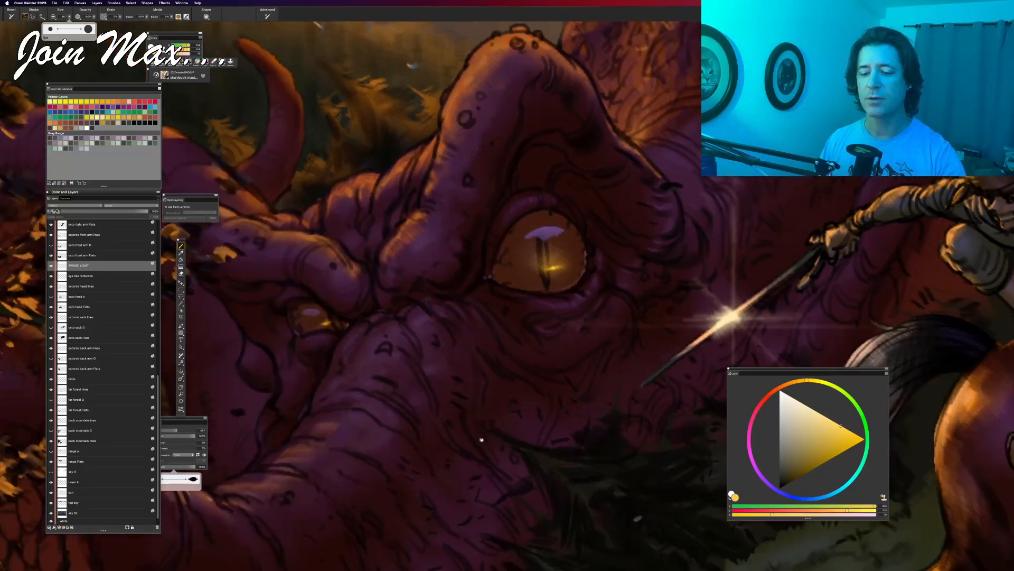
pyautogui.moveTo(383, 396); pyautogui.dragTo(282, 440)
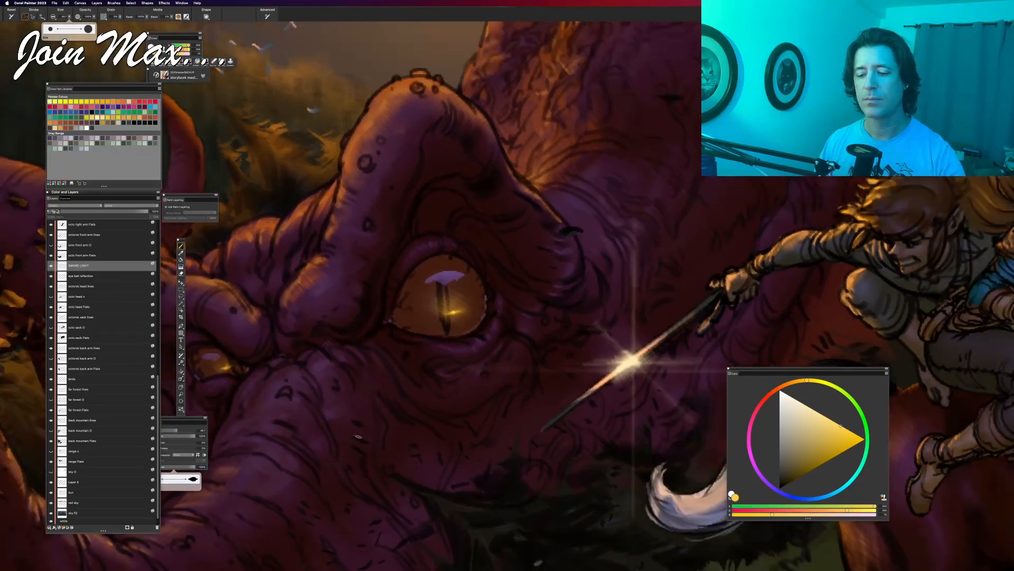
# Step: Switch to white, brighten the core of the reflected glint in the dragon's eye, and check it against the whole composition
pyautogui.moveTo(789, 417); pyautogui.dragTo(778, 388)
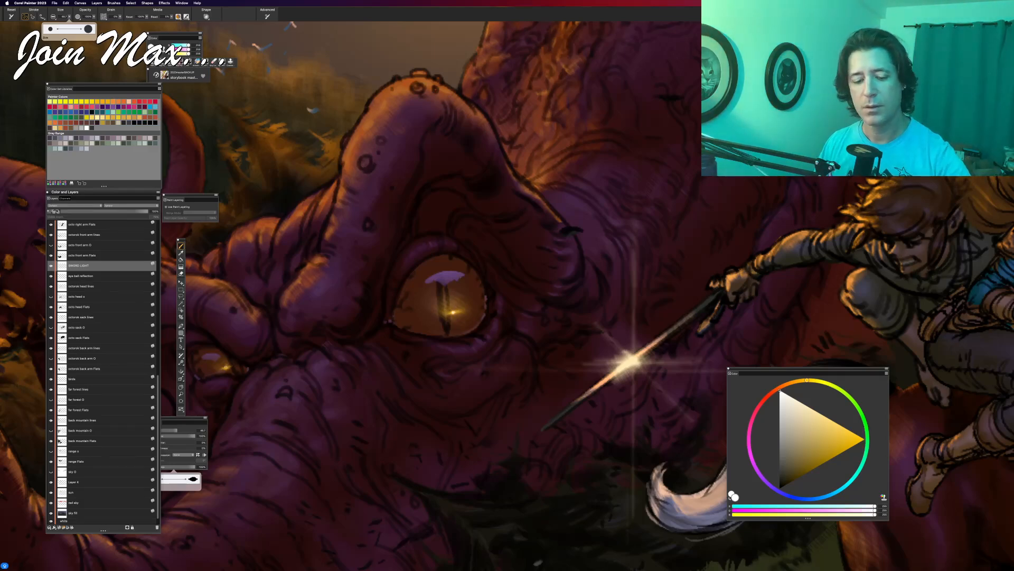
pyautogui.press('super+minus')
pyautogui.moveTo(353, 458); pyautogui.dragTo(276, 381)
pyautogui.press('super+minus')
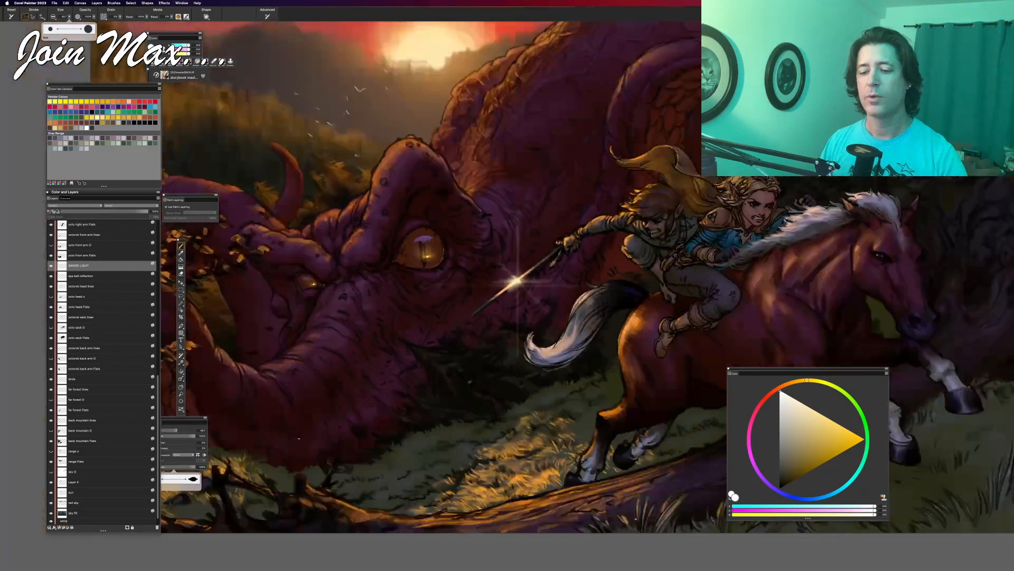
pyautogui.press('super+minus')
pyautogui.press('super+minus')
pyautogui.press('super+minus')
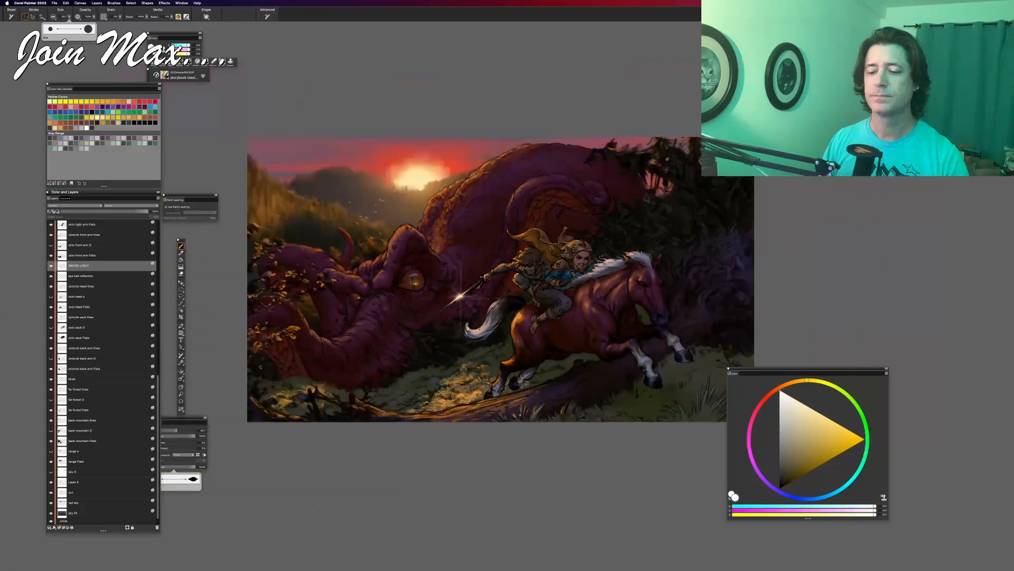
pyautogui.moveTo(305, 491); pyautogui.dragTo(279, 498)
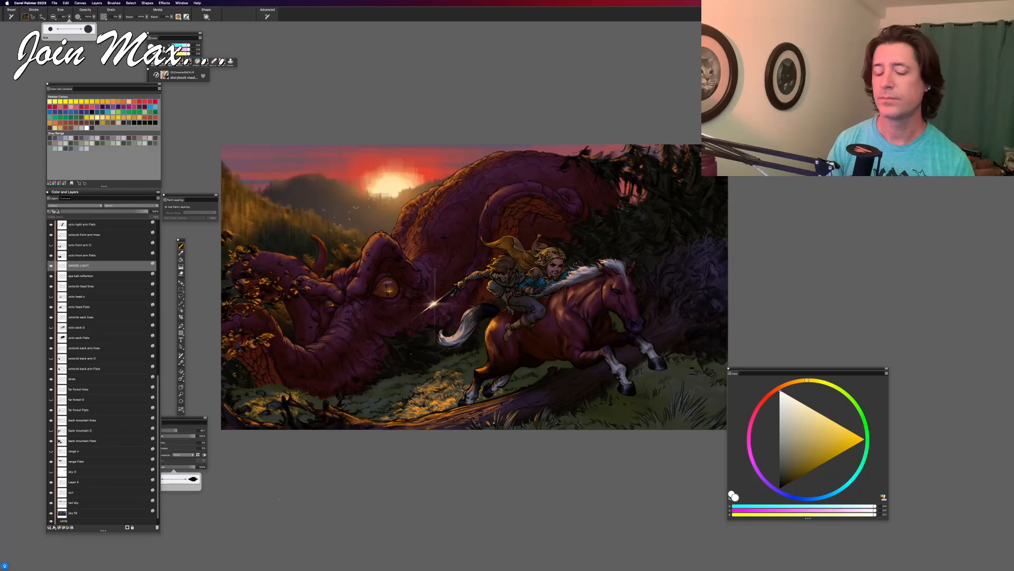
# Step: Examine the full illustration with the interface panels hidden, switch briefly to Adobe Bridge, and return to Corel Painter
pyautogui.press('super+m')
pyautogui.press('super+m')
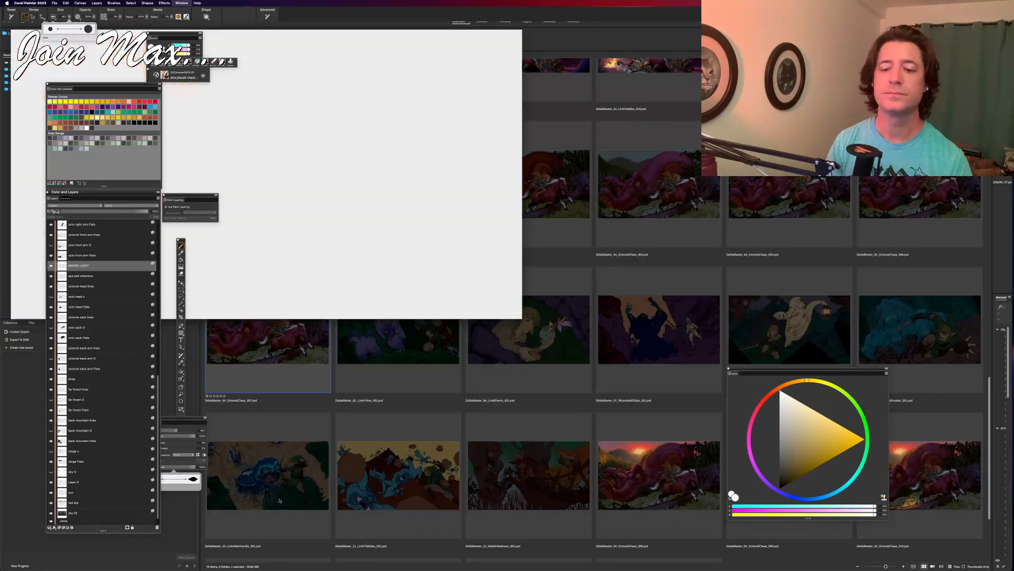
pyautogui.press('super+plus')
pyautogui.press('super+plus')
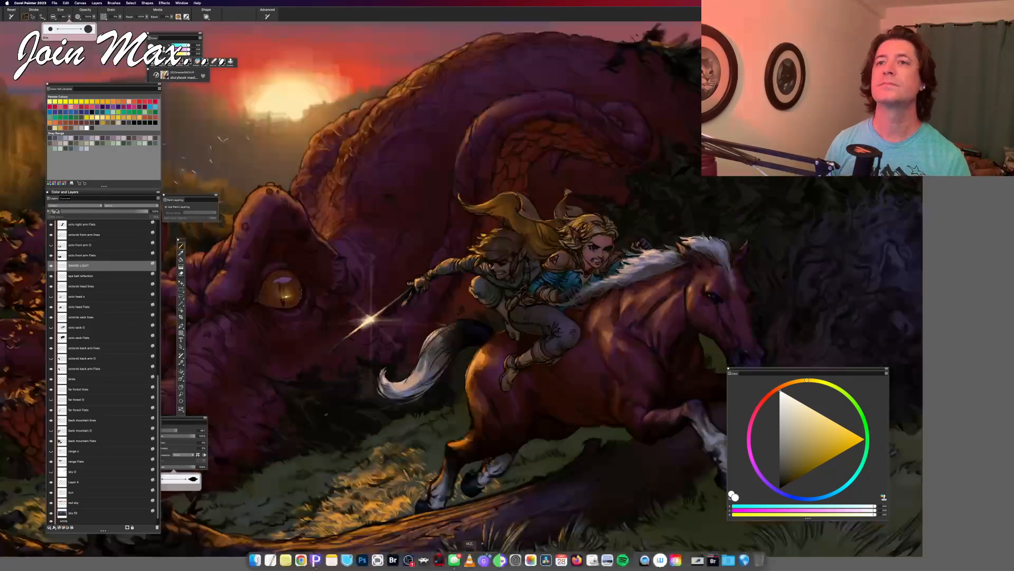
pyautogui.press('Tab')
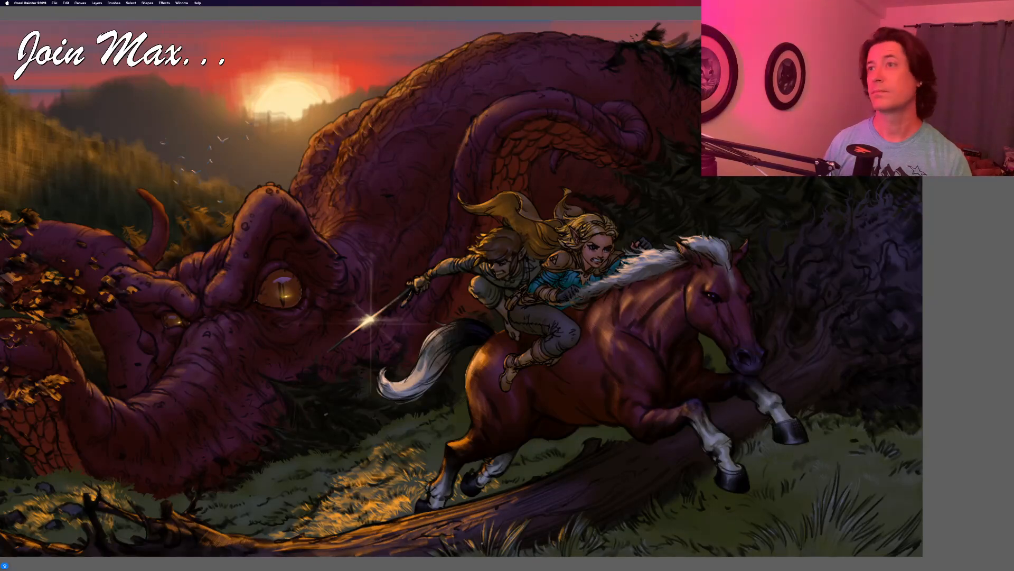
pyautogui.moveTo(562, 246); pyautogui.dragTo(626, 243)
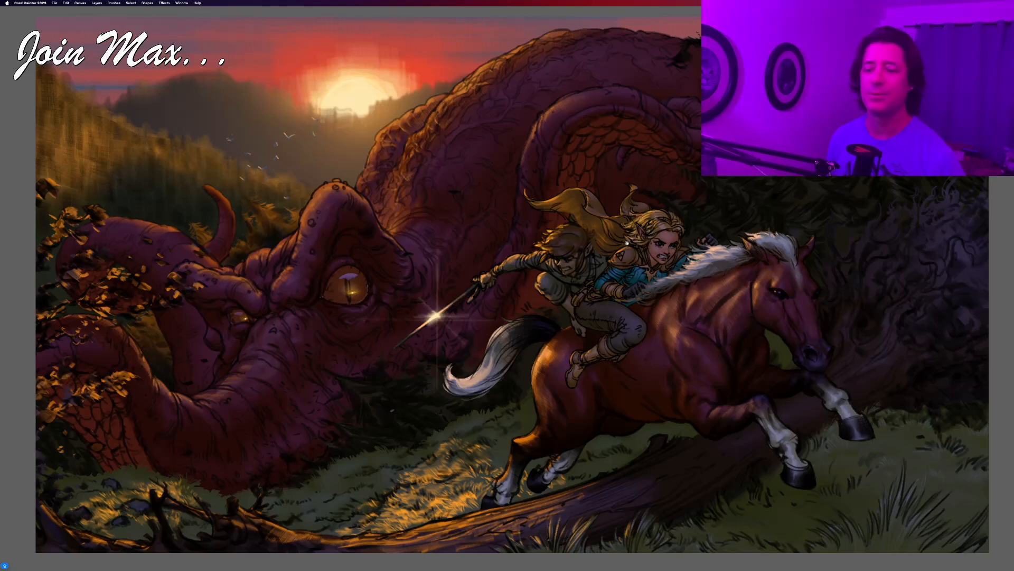
pyautogui.press('super+Tab')
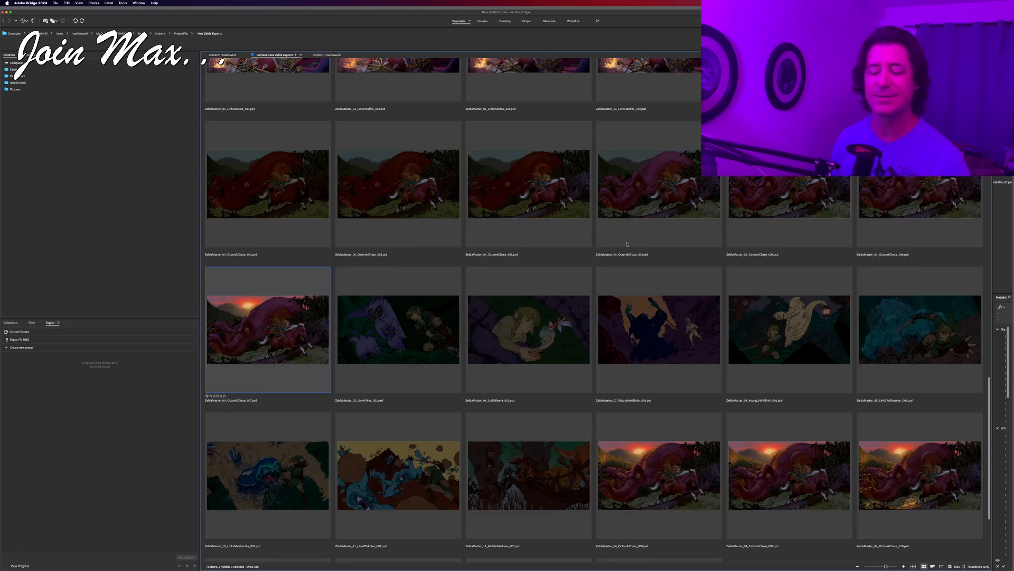
pyautogui.press('super+Tab')
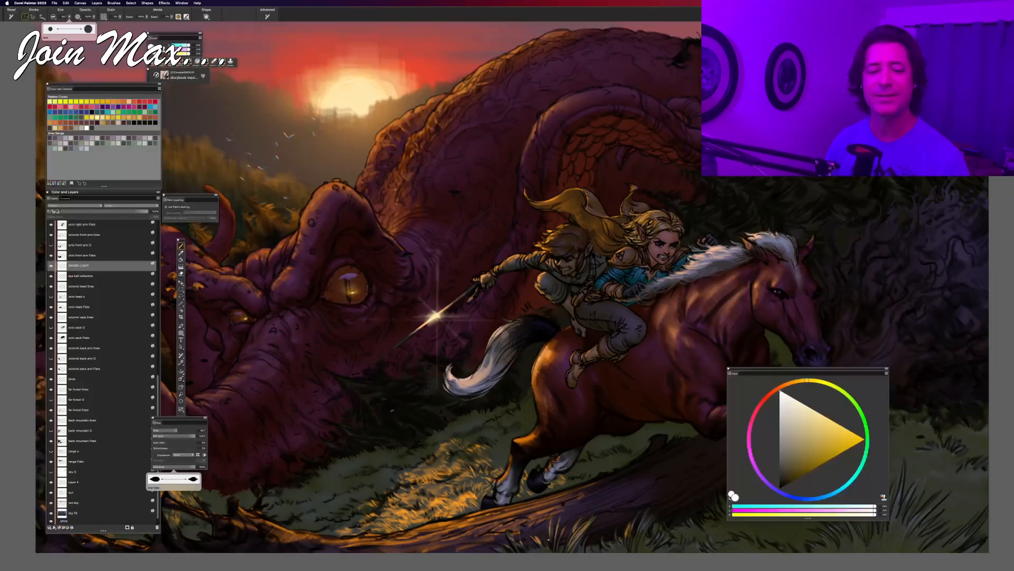
# Step: Compare the sunset lighting with the original unlit colours by showing and hiding the topmost layer
pyautogui.scroll(10, 98, 249)
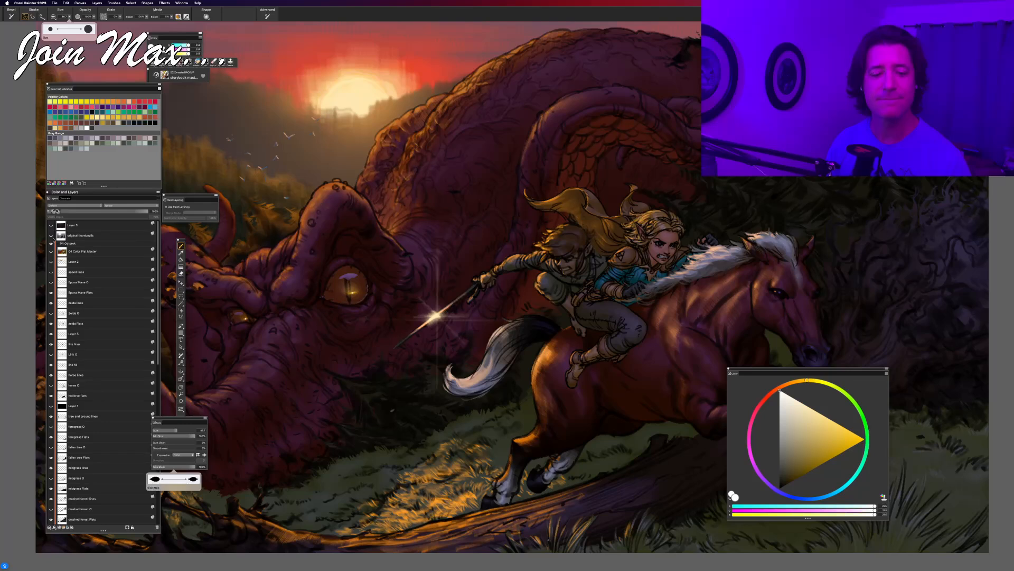
pyautogui.click(51, 226)
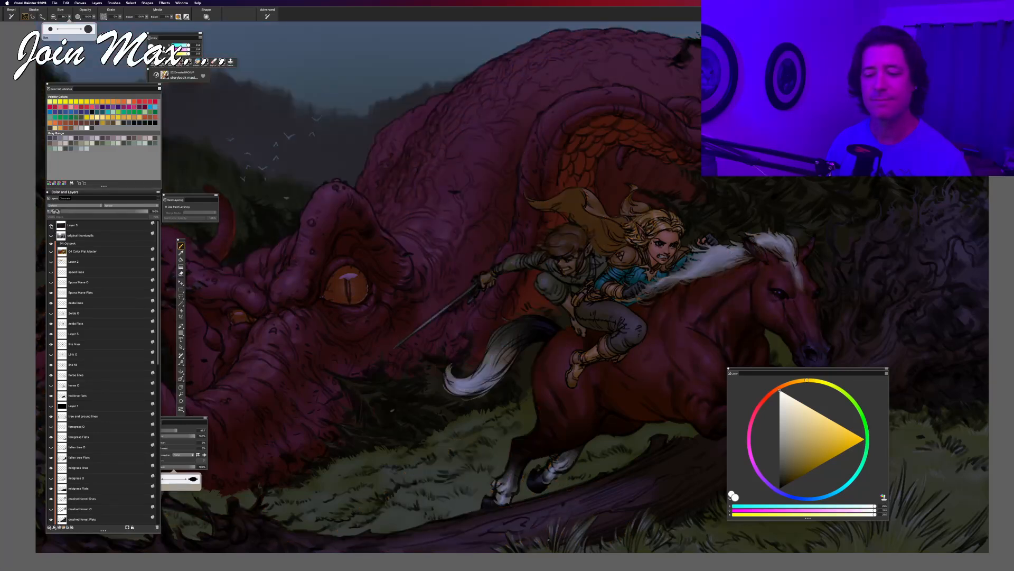
pyautogui.click(51, 226)
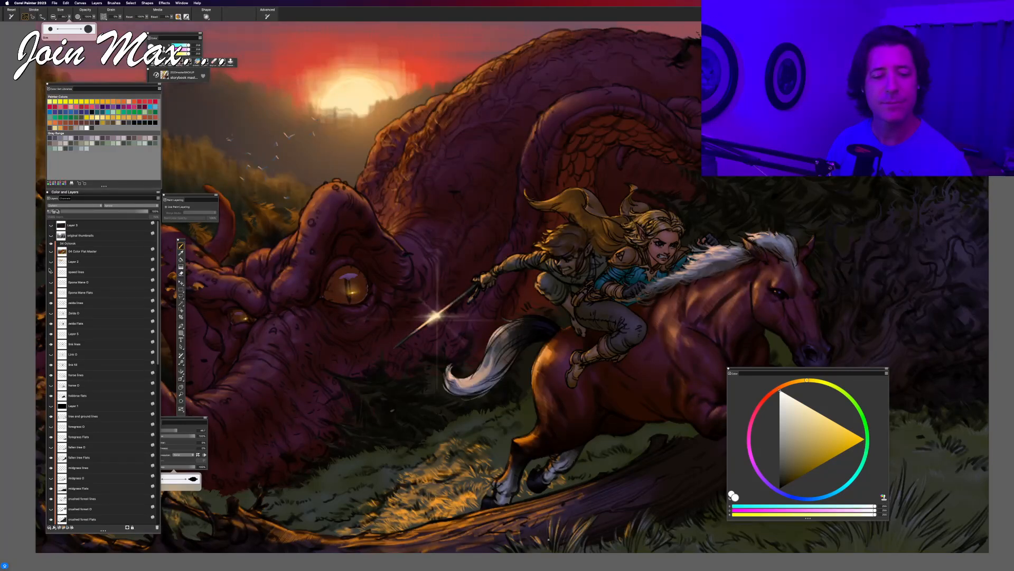
# Step: Compare the painting with the rough orange sunray sketch by repeatedly showing and hiding the layer below the colour flat master
pyautogui.click(51, 262)
pyautogui.click(51, 263)
pyautogui.click(51, 262)
pyautogui.click(51, 262)
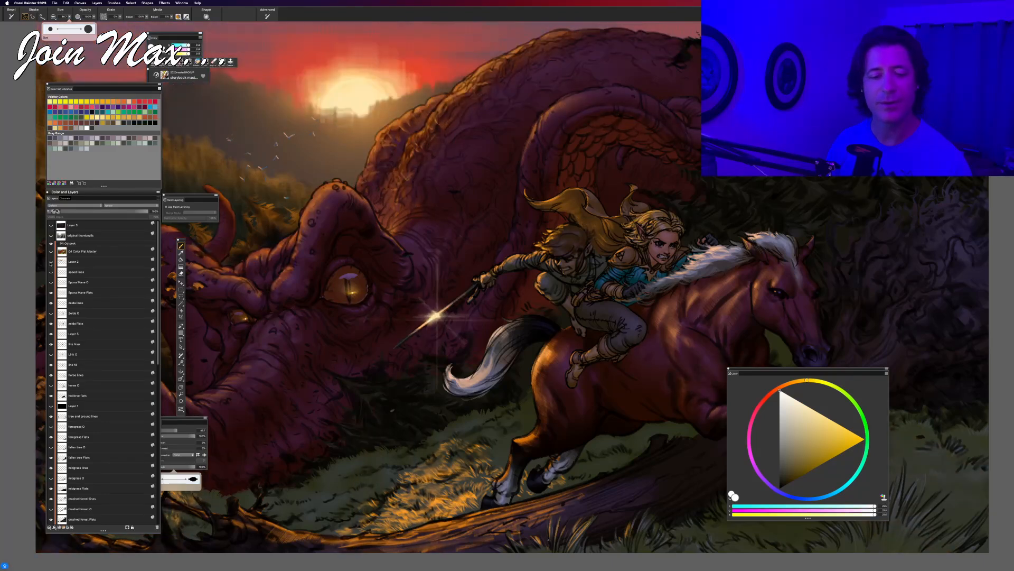
pyautogui.click(50, 262)
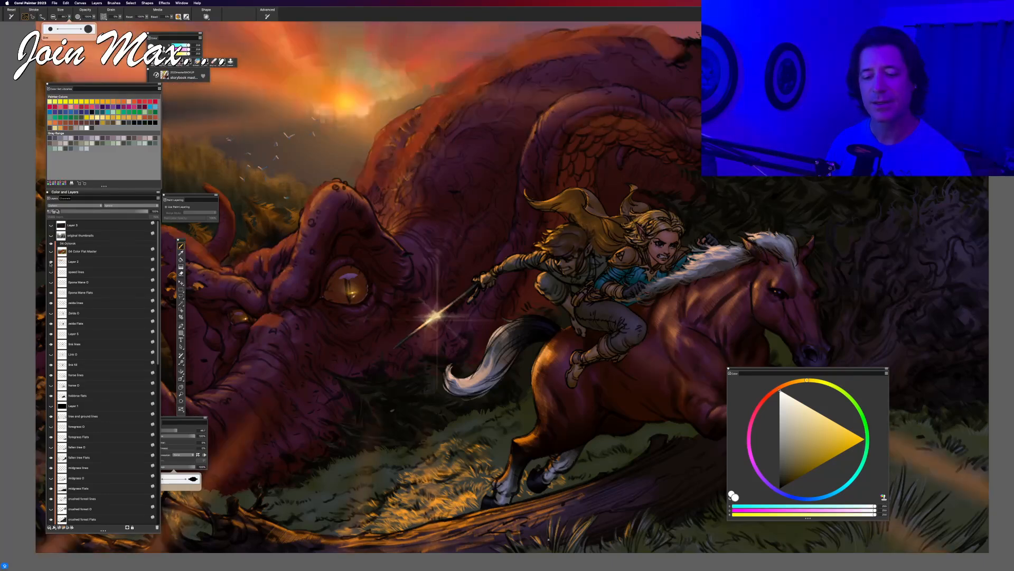
pyautogui.click(51, 262)
pyautogui.click(50, 263)
pyautogui.click(51, 263)
pyautogui.click(51, 262)
pyautogui.click(51, 263)
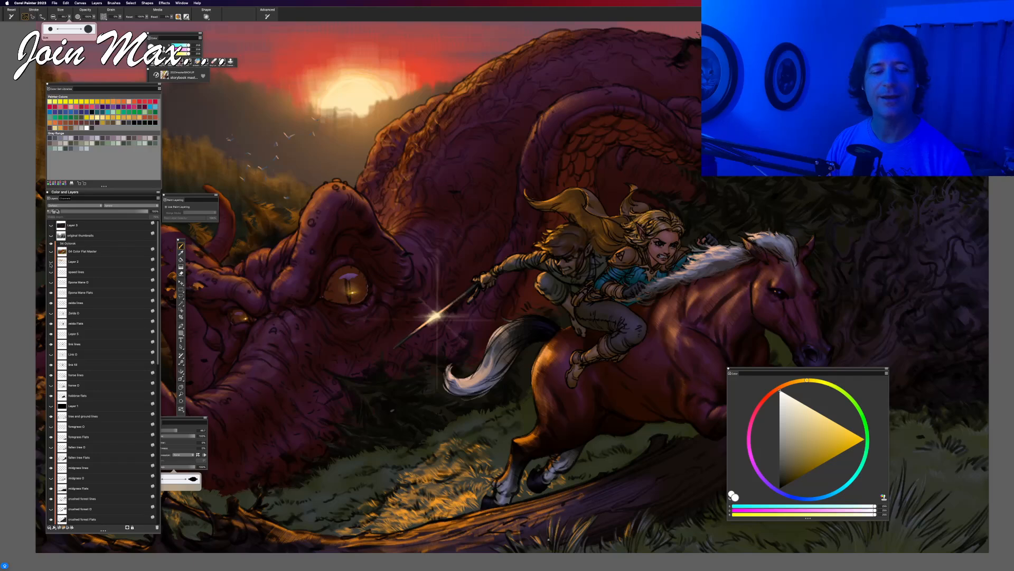
pyautogui.click(50, 262)
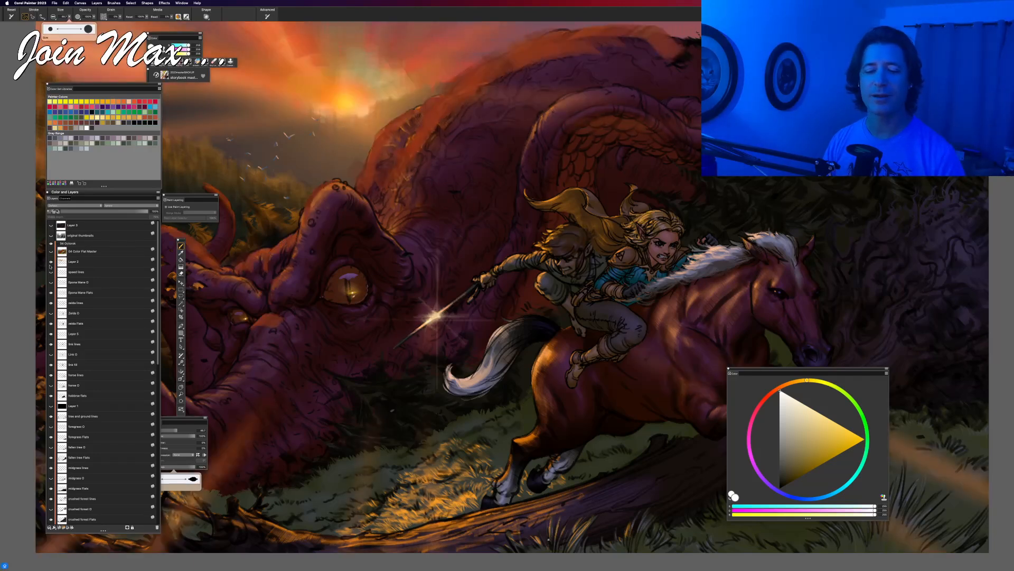
pyautogui.click(51, 262)
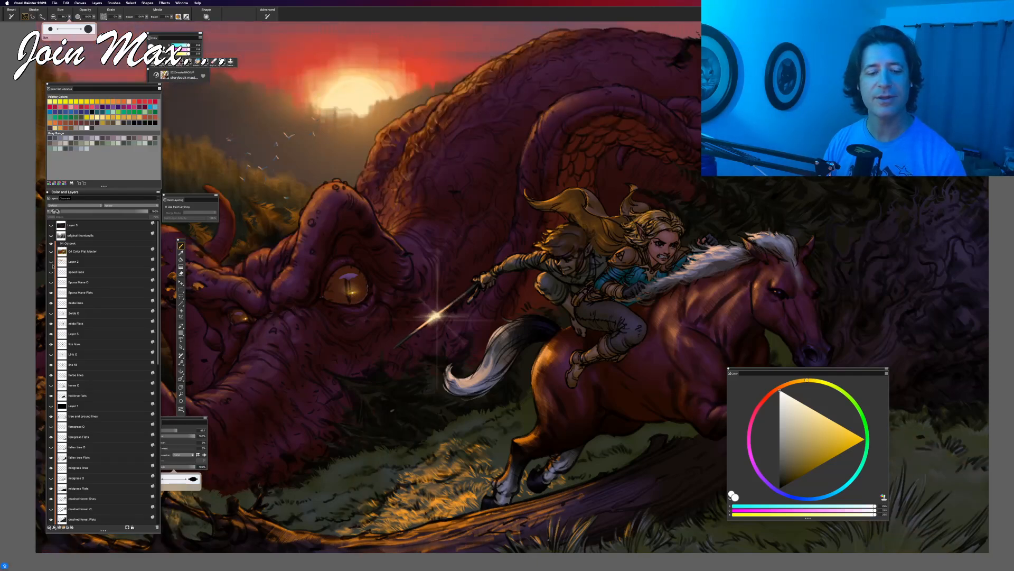
pyautogui.click(51, 262)
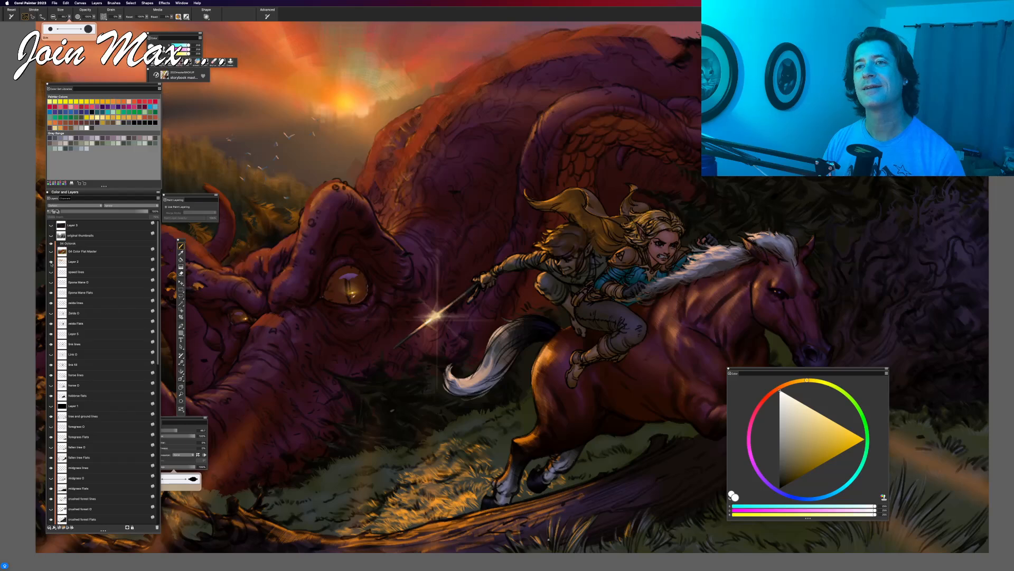
pyautogui.click(51, 263)
# Step: Examine the lighting on the whole composition, the dragon's head, the riders and the horse
pyautogui.press('super+minus')
pyautogui.press('super+minus')
pyautogui.moveTo(368, 349); pyautogui.dragTo(352, 359)
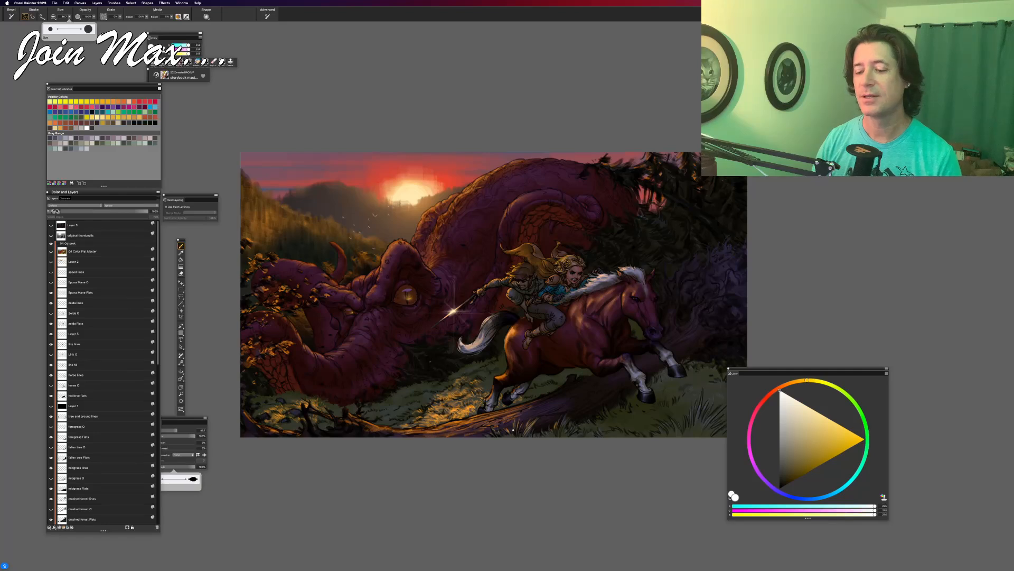
pyautogui.press('super+plus')
pyautogui.press('super+plus')
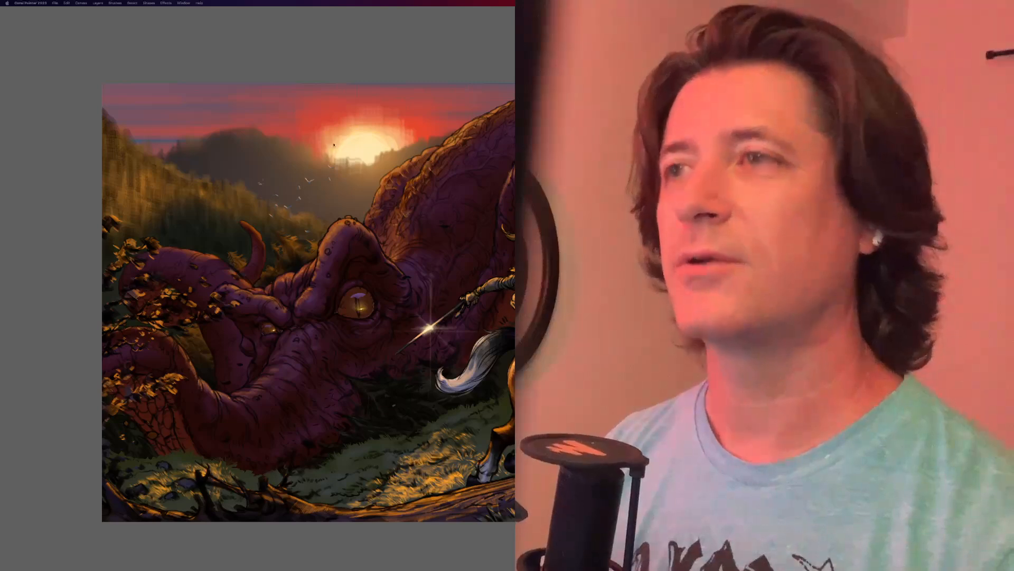
pyautogui.press('super+plus')
pyautogui.press('super+plus')
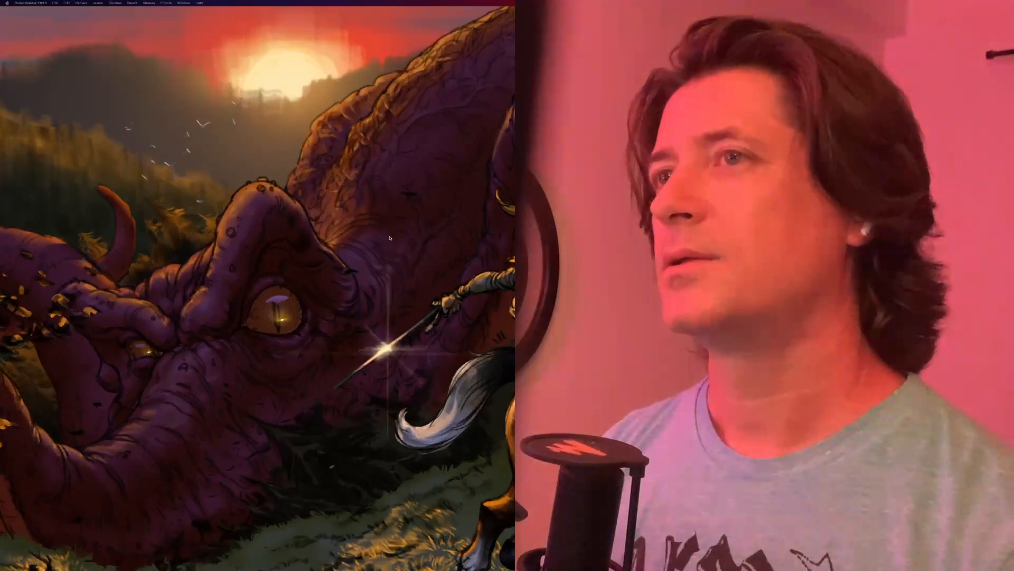
pyautogui.press('Tab')
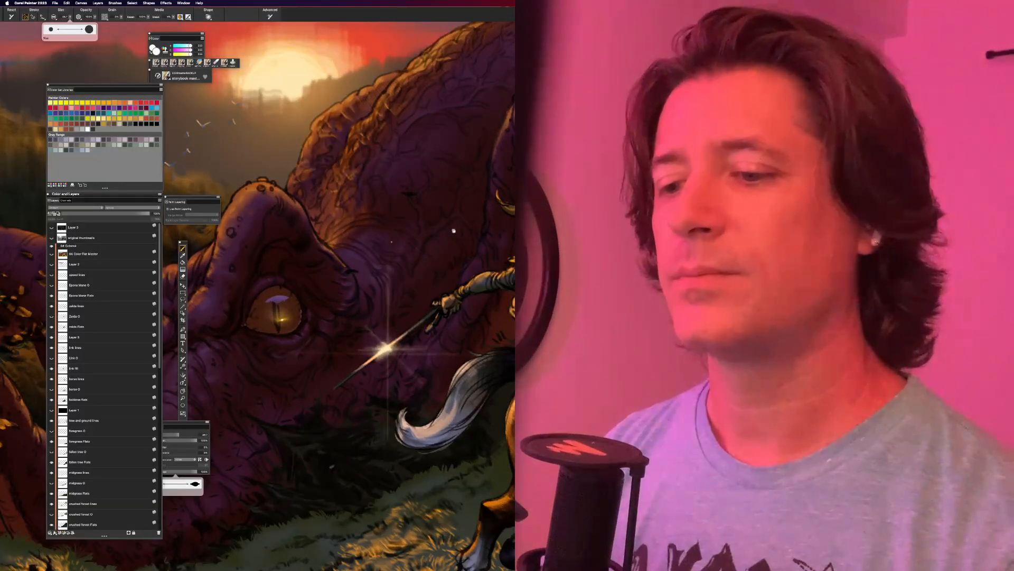
pyautogui.moveTo(461, 233); pyautogui.dragTo(245, 160)
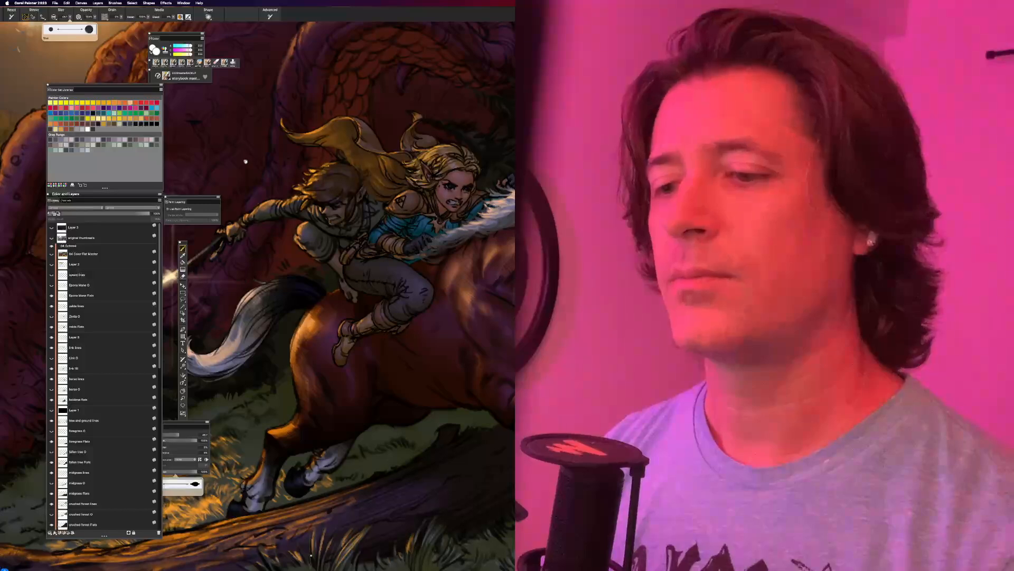
pyautogui.press('Tab')
pyautogui.moveTo(349, 205); pyautogui.dragTo(225, 215)
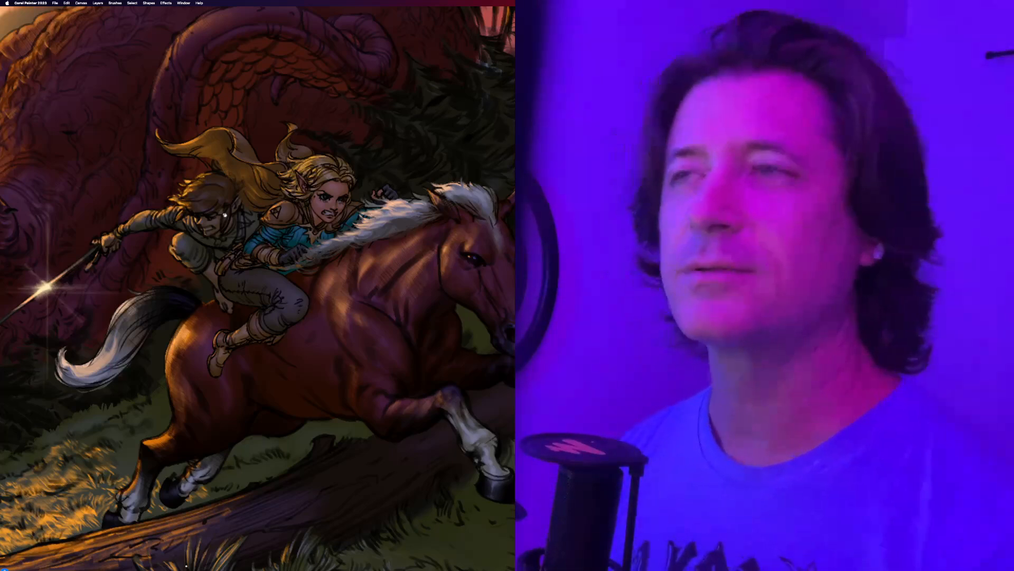
# Step: Review the illustration at a reduced size without panels, then inspect the dragon's head and sunset with the panels restored
pyautogui.press('super+minus')
pyautogui.press('super+minus')
pyautogui.press('super+minus')
pyautogui.press('super+minus')
pyautogui.press('super+minus')
pyautogui.press('super+minus')
pyautogui.press('super+minus')
pyautogui.press('super+minus')
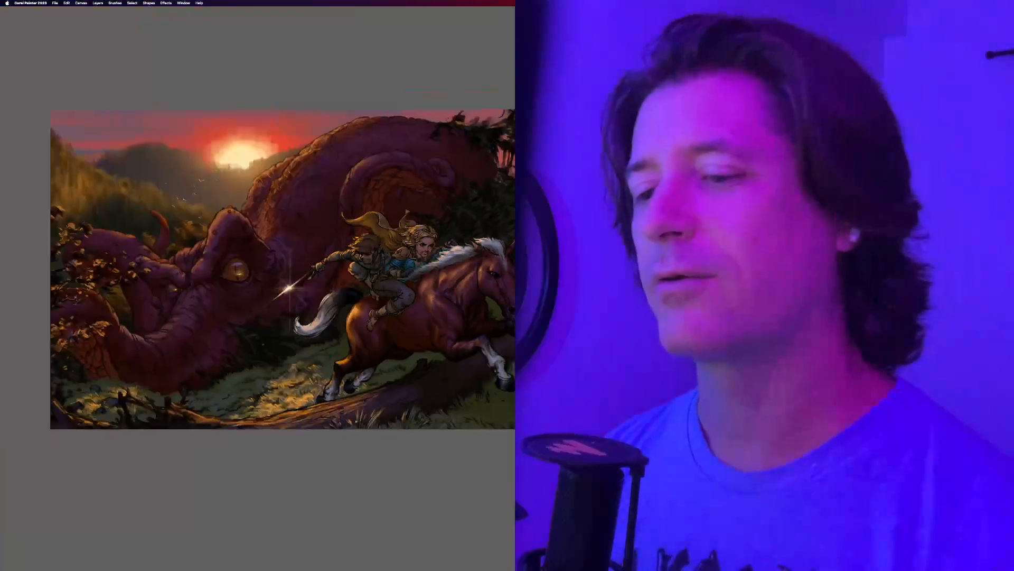
pyautogui.moveTo(304, 209)
pyautogui.mouseDown()
pyautogui.moveTo(377, 279)
pyautogui.moveTo(432, 240)
pyautogui.moveTo(487, 249)
pyautogui.mouseUp()
pyautogui.press('Tab')
pyautogui.press('super+plus')
pyautogui.press('super+plus')
pyautogui.press('super+plus')
pyautogui.press('super+plus')
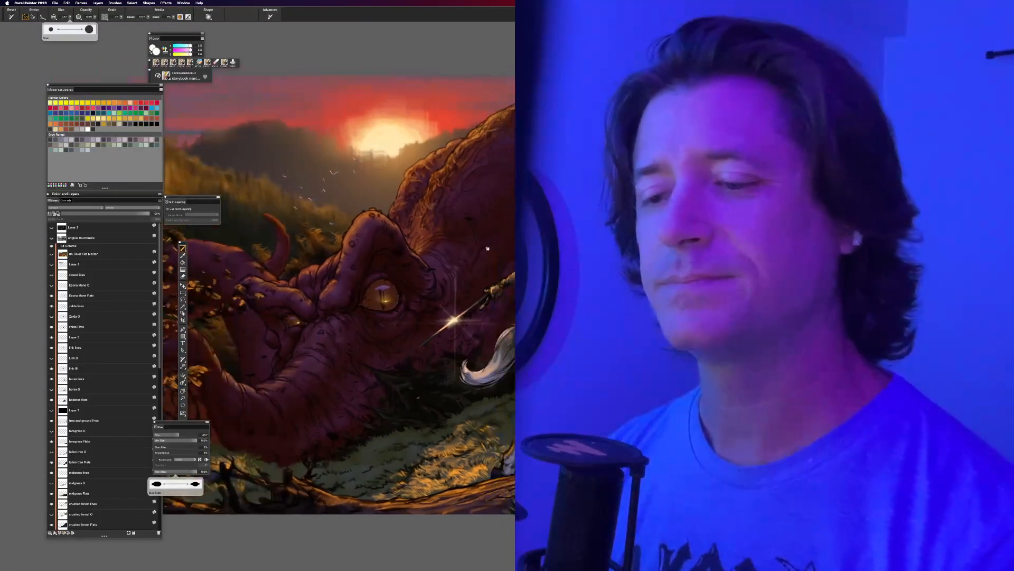